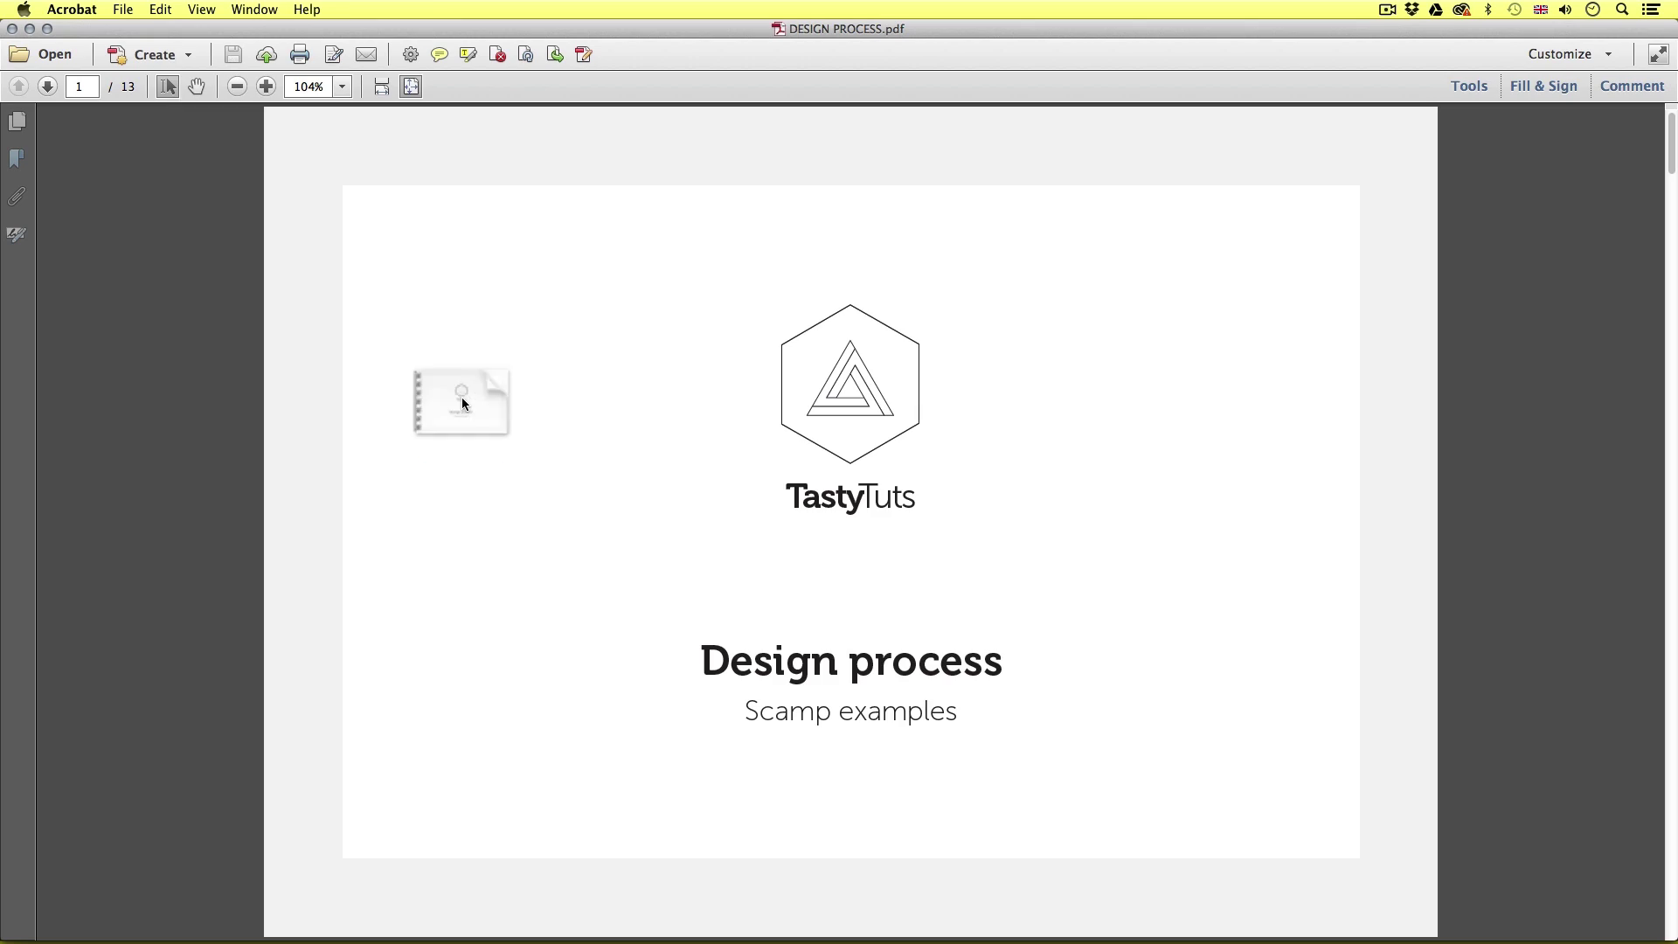
- Examine the business card and brochure sketches in DESIGN PROCESS.pdf up to the chosen inside spreads on page 11
{"action": "left_click", "coordinate": [48, 87]}
{"action": "left_click", "coordinate": [47, 87]}
{"action": "left_click", "coordinate": [48, 87]}
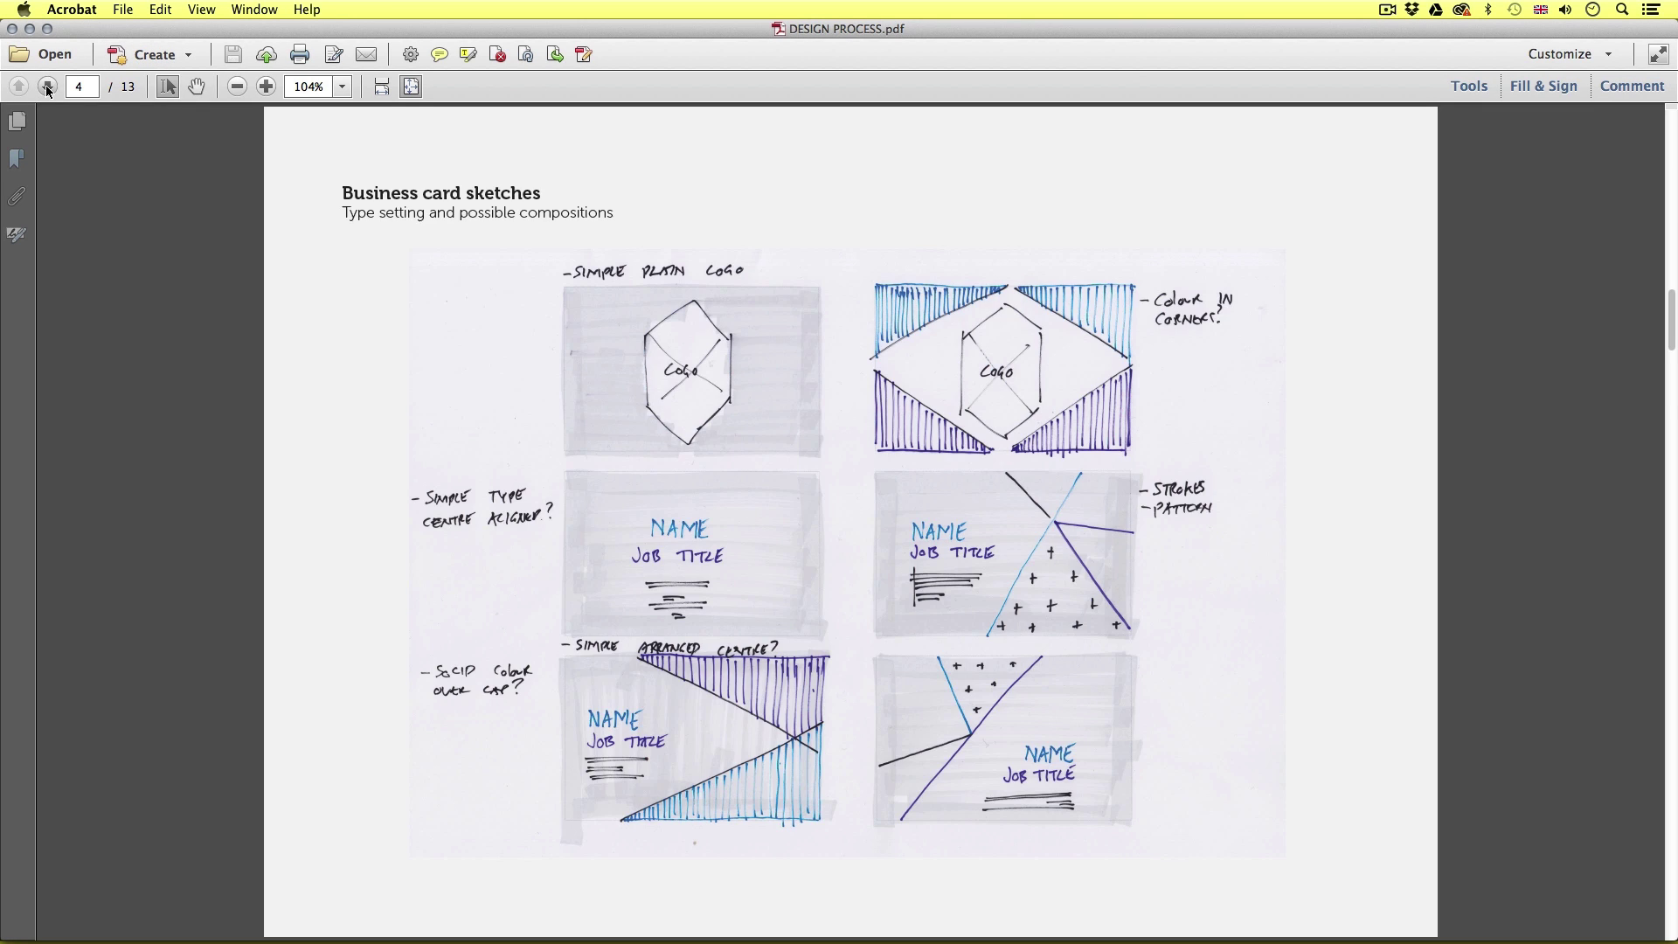
{"action": "left_click", "coordinate": [47, 86]}
{"action": "left_click", "coordinate": [47, 87]}
{"action": "left_click", "coordinate": [48, 87]}
{"action": "left_click", "coordinate": [47, 87]}
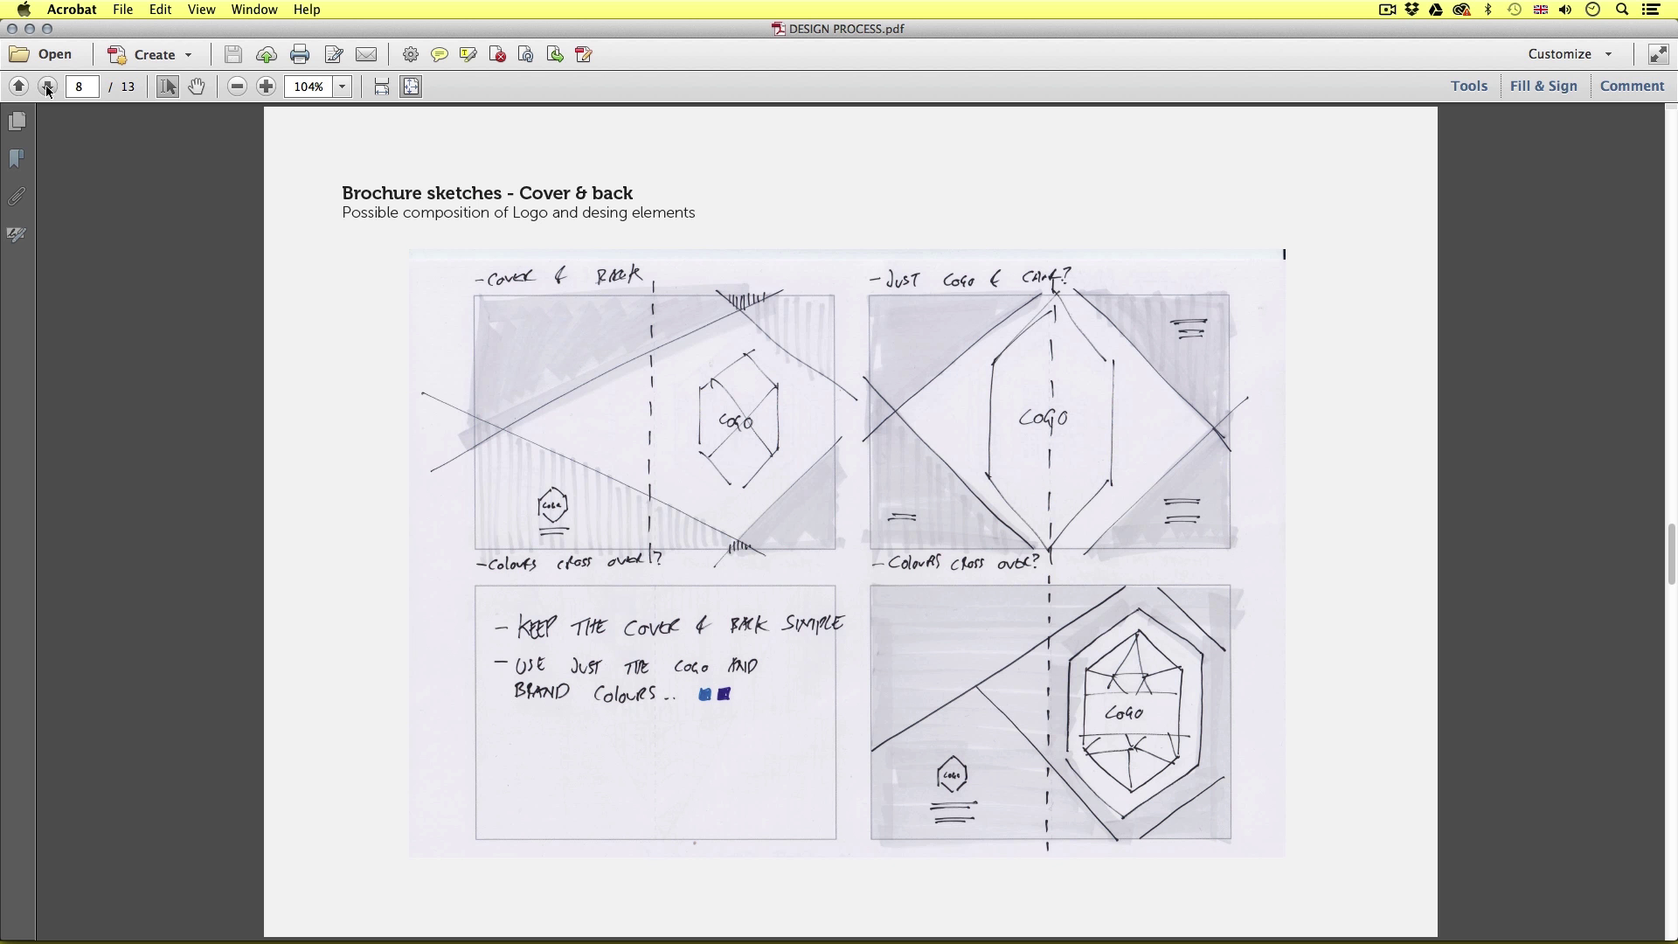
{"action": "left_click", "coordinate": [47, 86]}
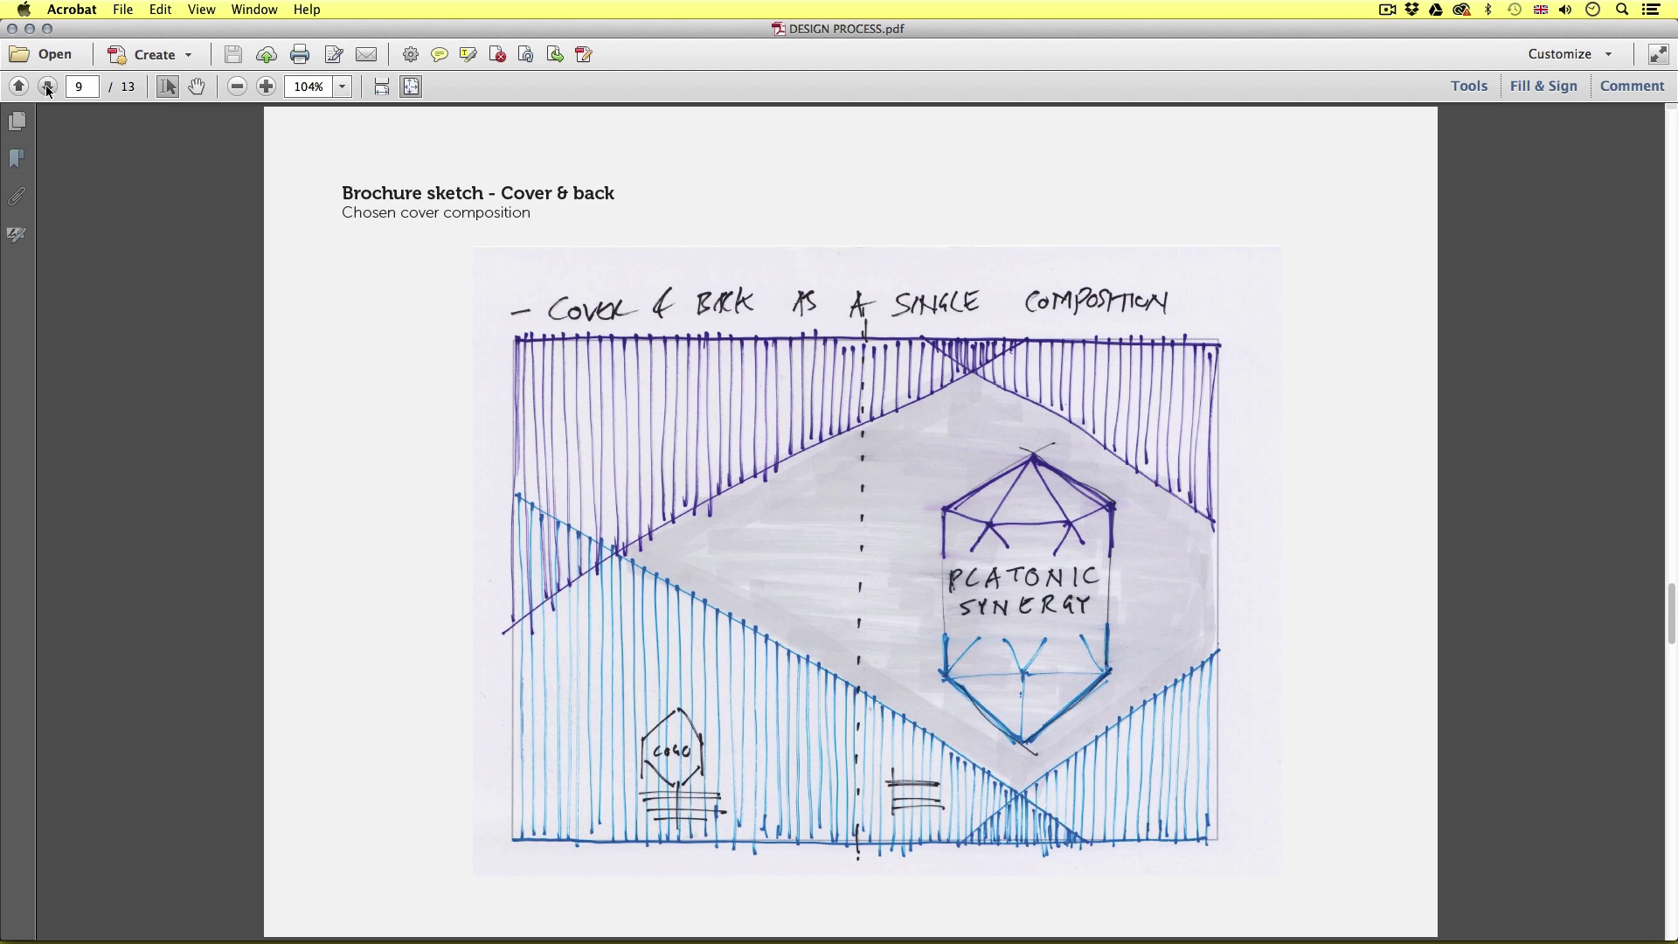
{"action": "left_click", "coordinate": [47, 87]}
{"action": "left_click", "coordinate": [47, 86]}
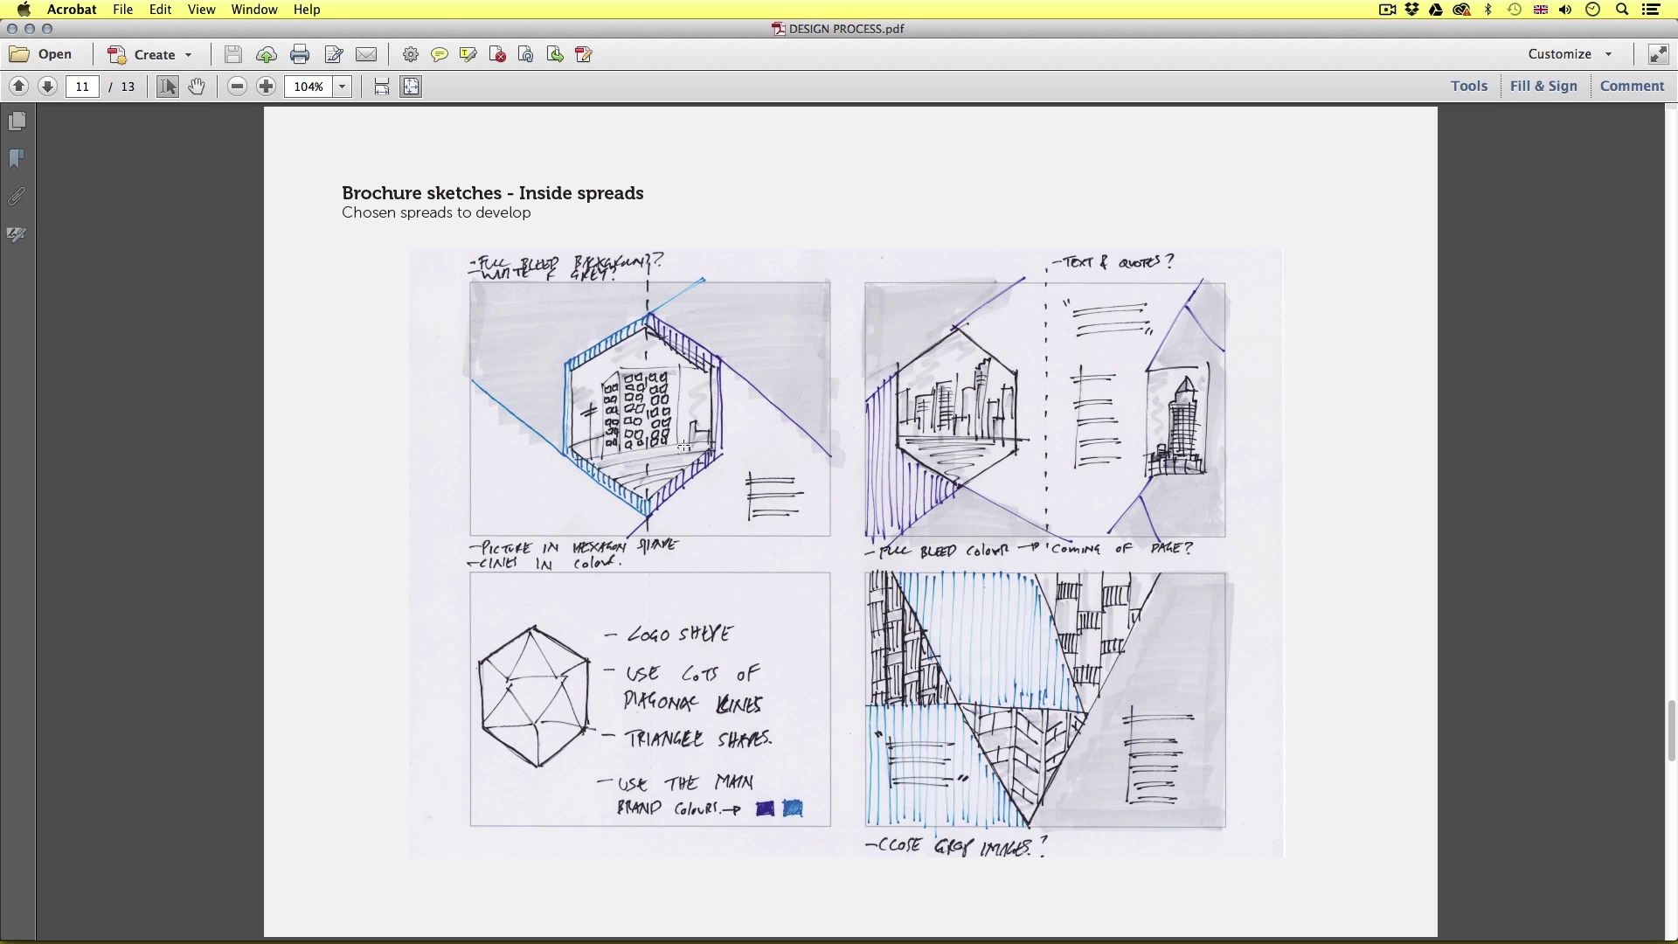
- Review the chosen cover composition on page 9 again and return to the inside spread sketches on page 11
{"action": "key", "text": "Left"}
{"action": "key", "text": "Left"}
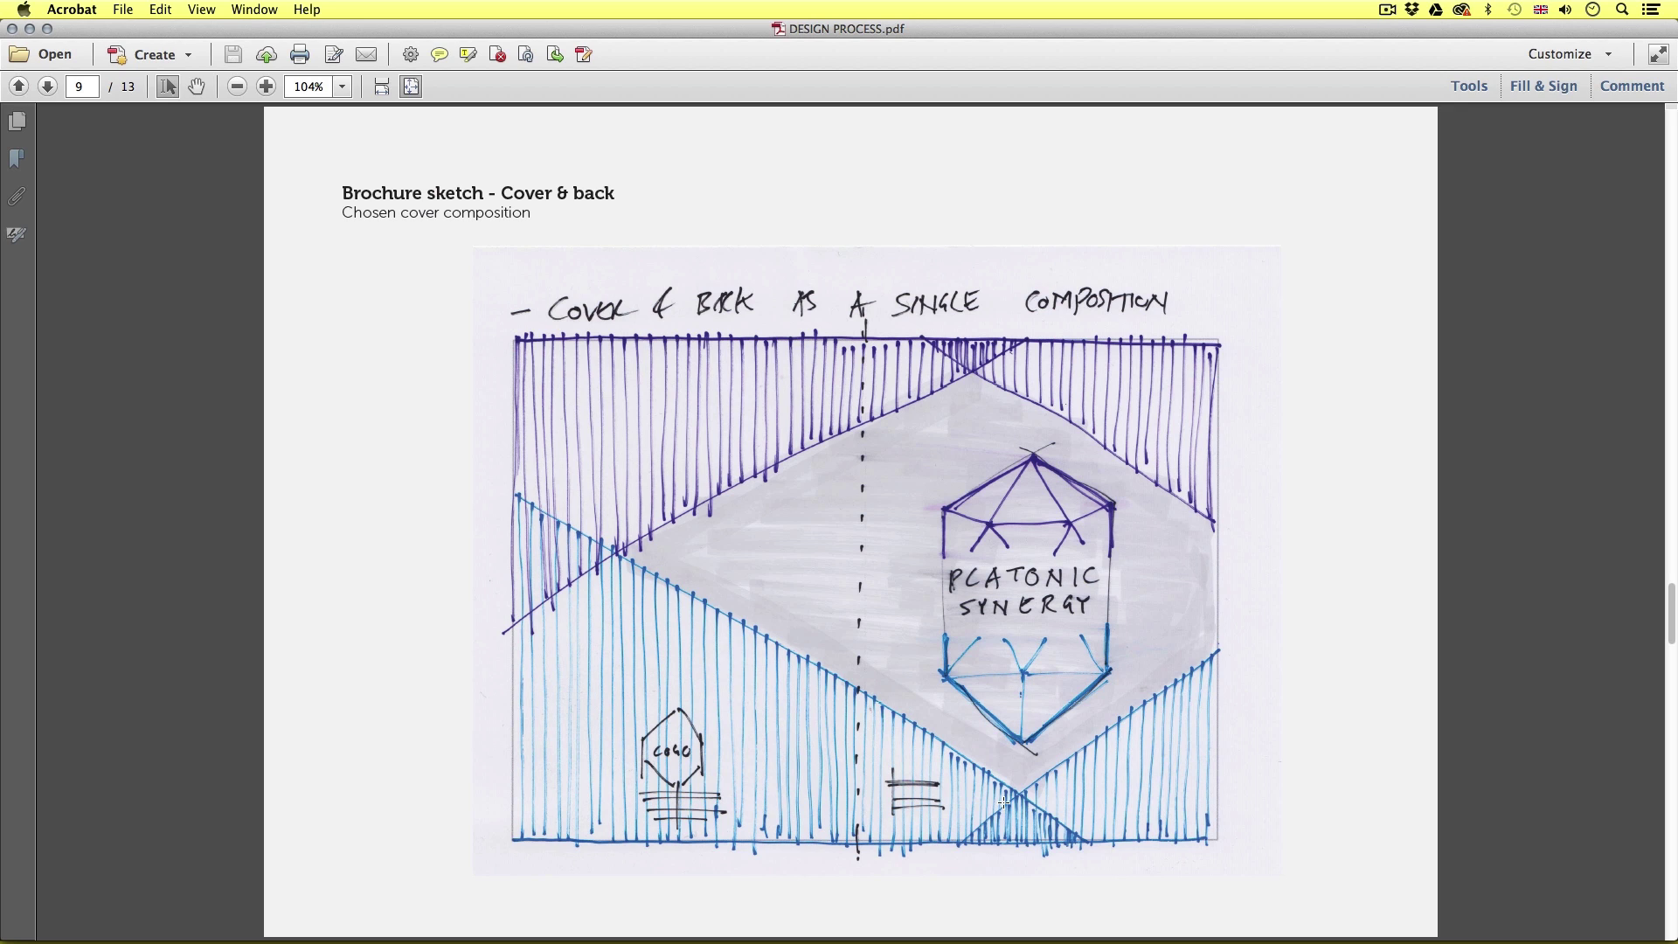
{"action": "left_click", "coordinate": [50, 89]}
{"action": "left_click", "coordinate": [49, 88]}
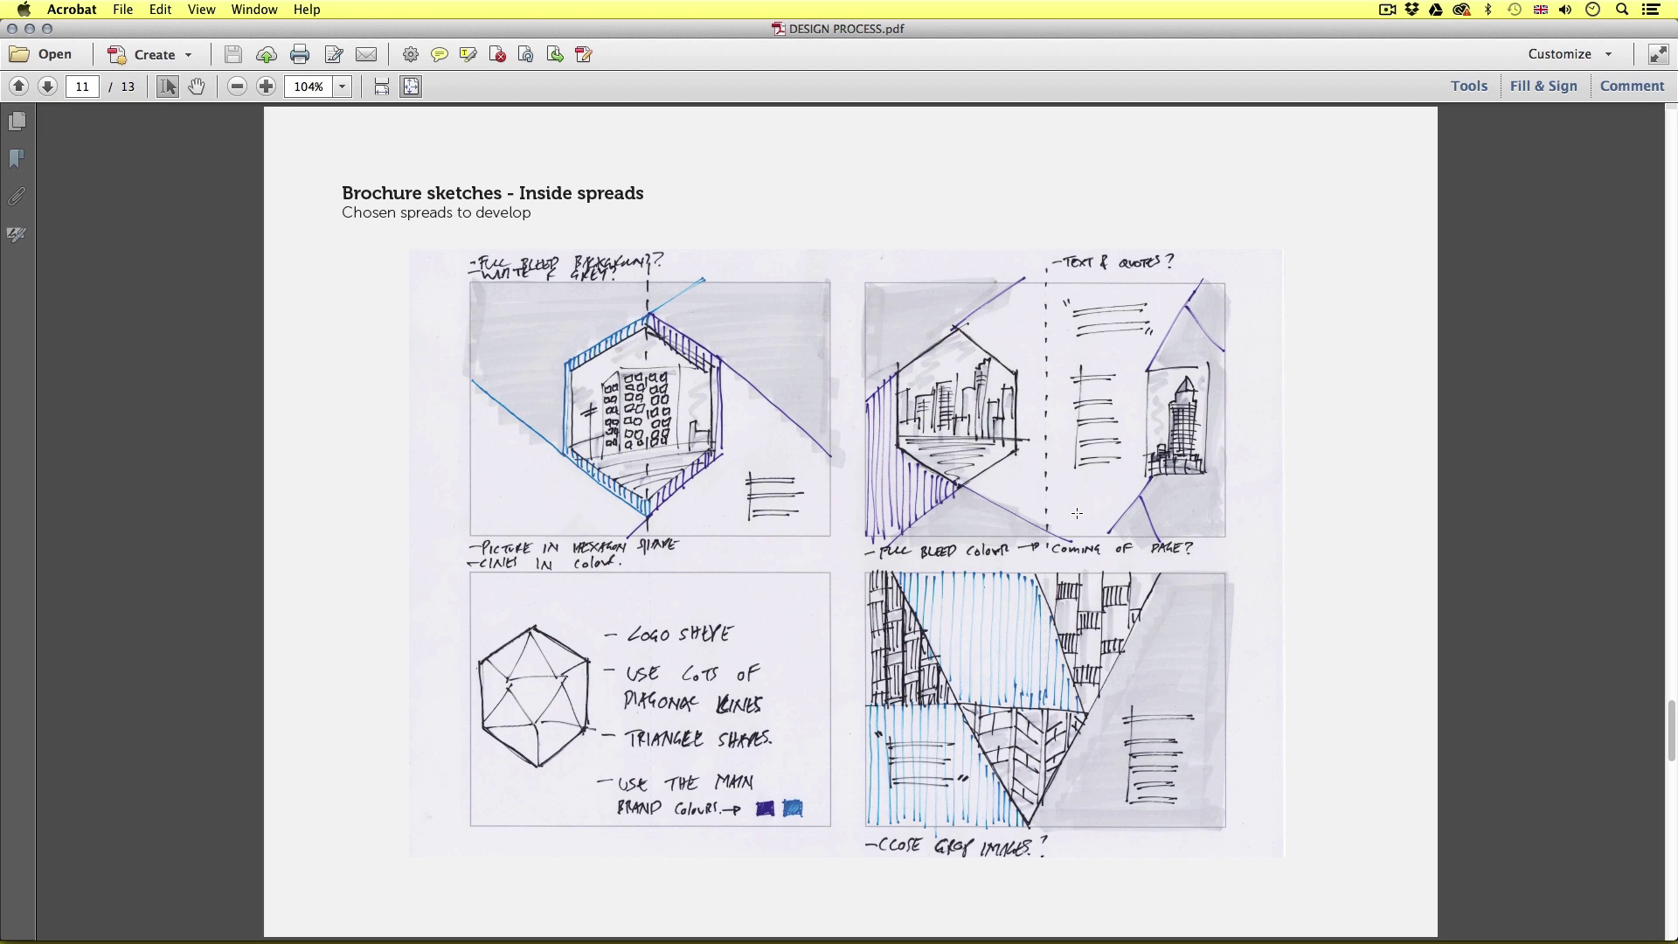
- Switch to InDesign and compare pages 4–5 of BROCHURE.indd with the same spread in 03 – PS BROCHURE.indd
{"action": "key", "text": "super+Tab"}
{"action": "key", "text": "super+Tab"}
{"action": "key", "text": "super+Tab"}
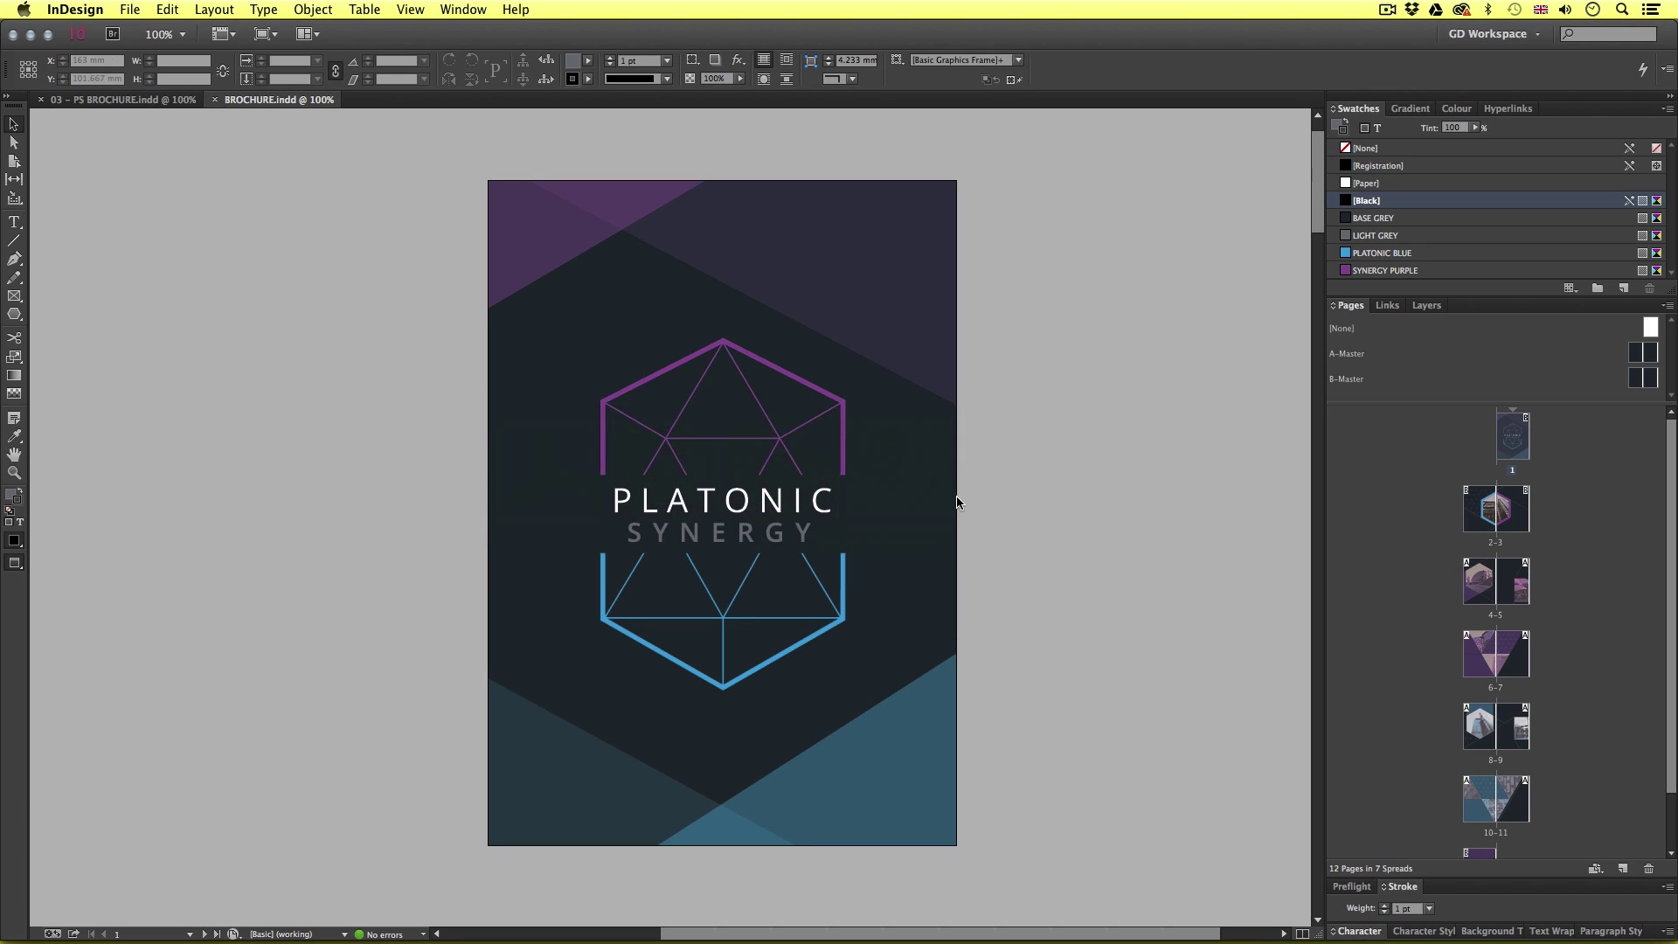
{"action": "left_click", "coordinate": [691, 535], "text": "alt+super"}
{"action": "left_click", "coordinate": [691, 535], "text": "alt+super"}
{"action": "scroll", "coordinate": [725, 428], "scroll_direction": "down", "scroll_amount": 2}
{"action": "scroll", "coordinate": [723, 699], "scroll_direction": "up", "scroll_amount": 2}
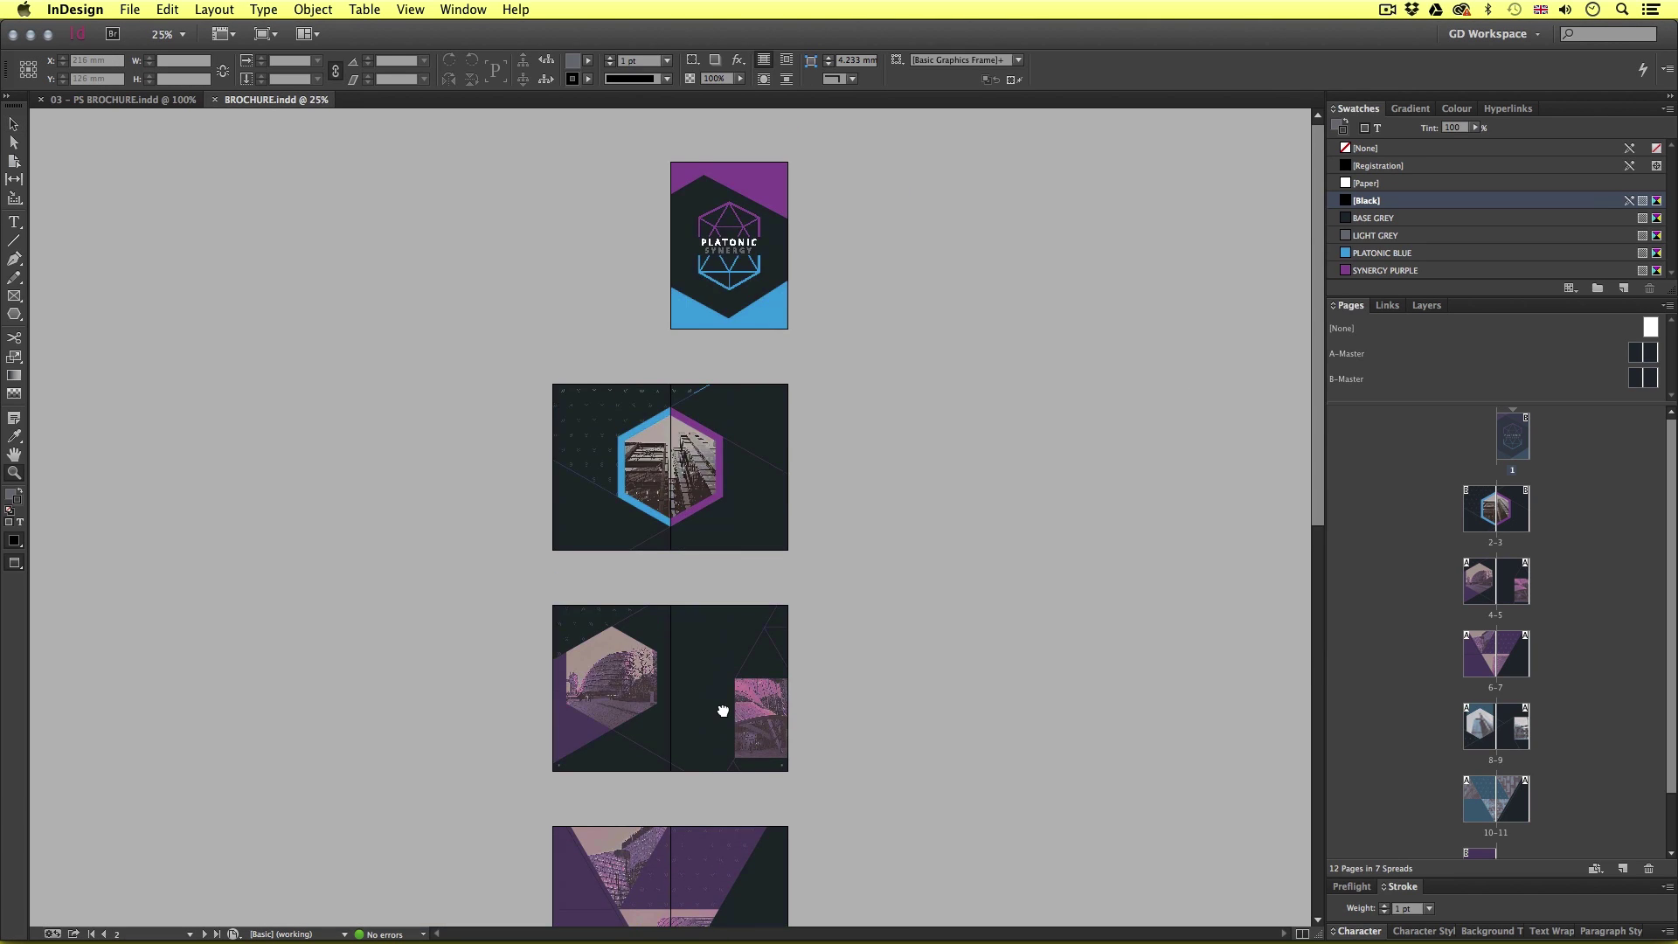
{"action": "scroll", "coordinate": [603, 757], "scroll_direction": "down", "scroll_amount": 2}
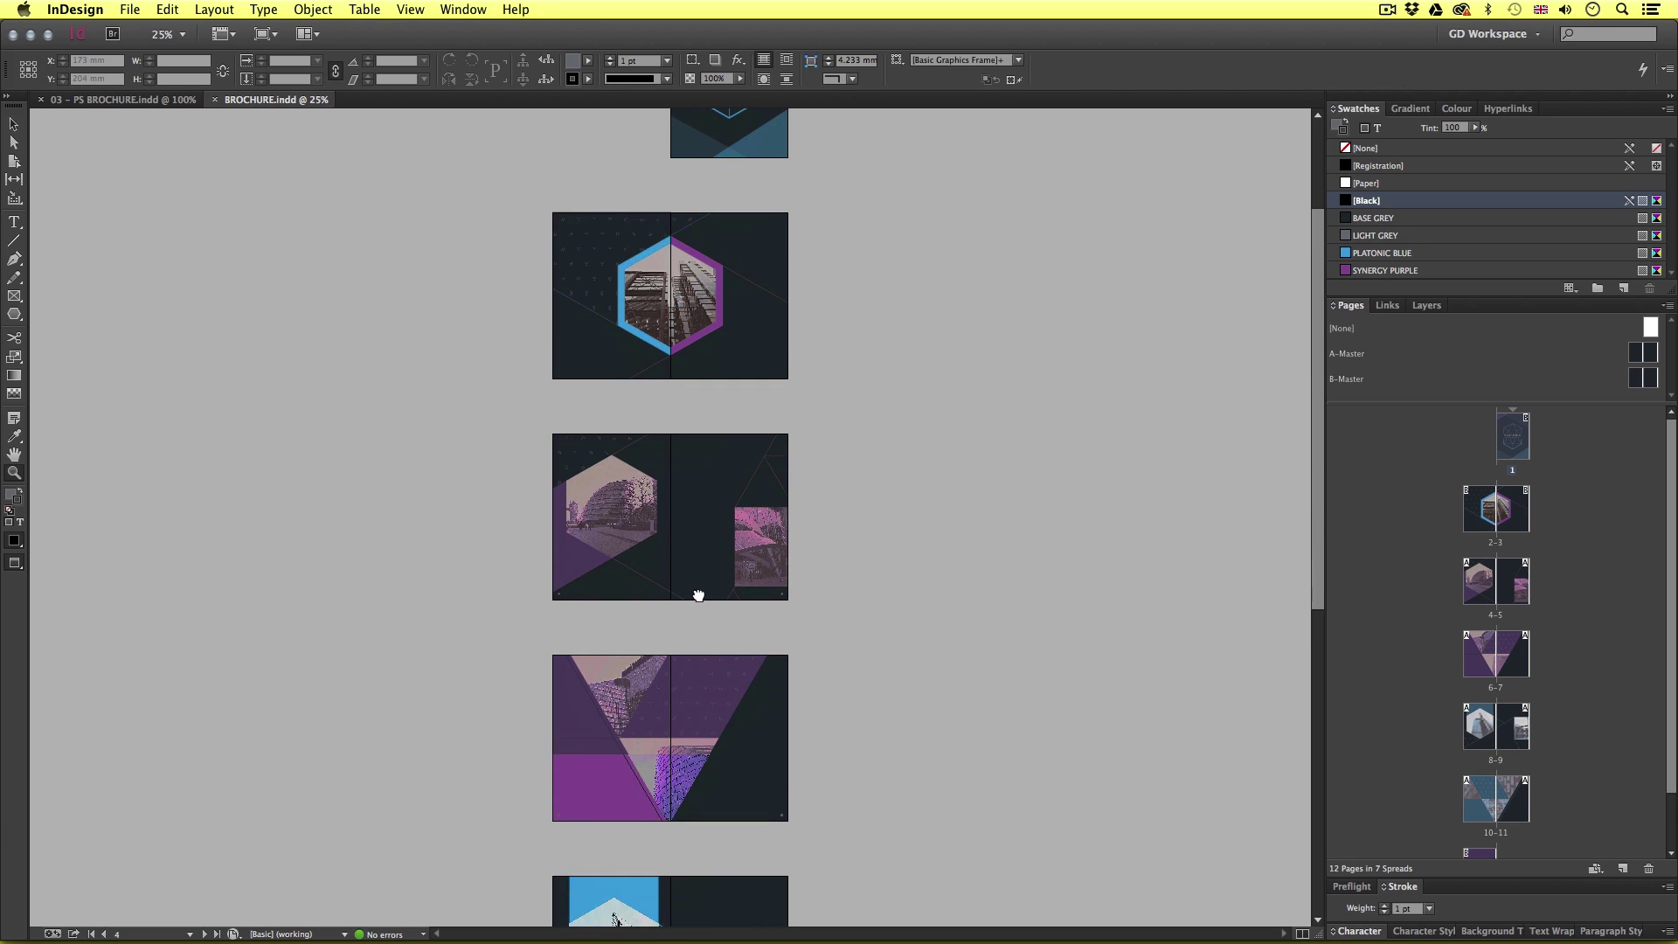
{"action": "left_click_drag", "start_coordinate": [522, 420], "coordinate": [813, 622]}
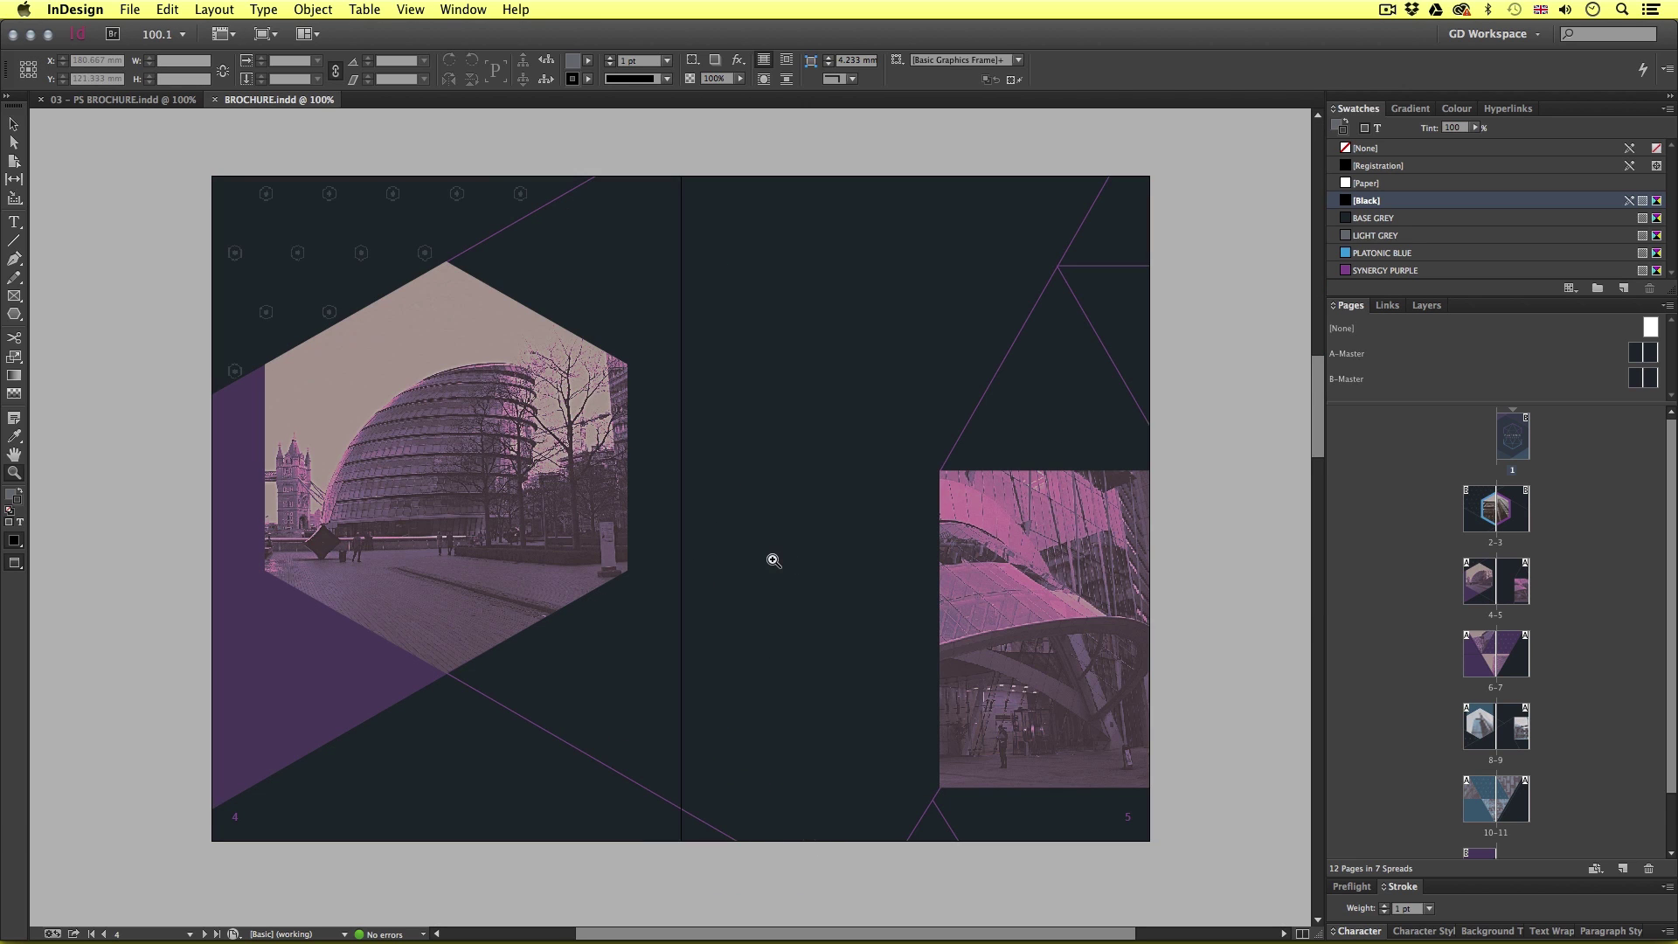
{"action": "key", "text": "ctrl+Tab"}
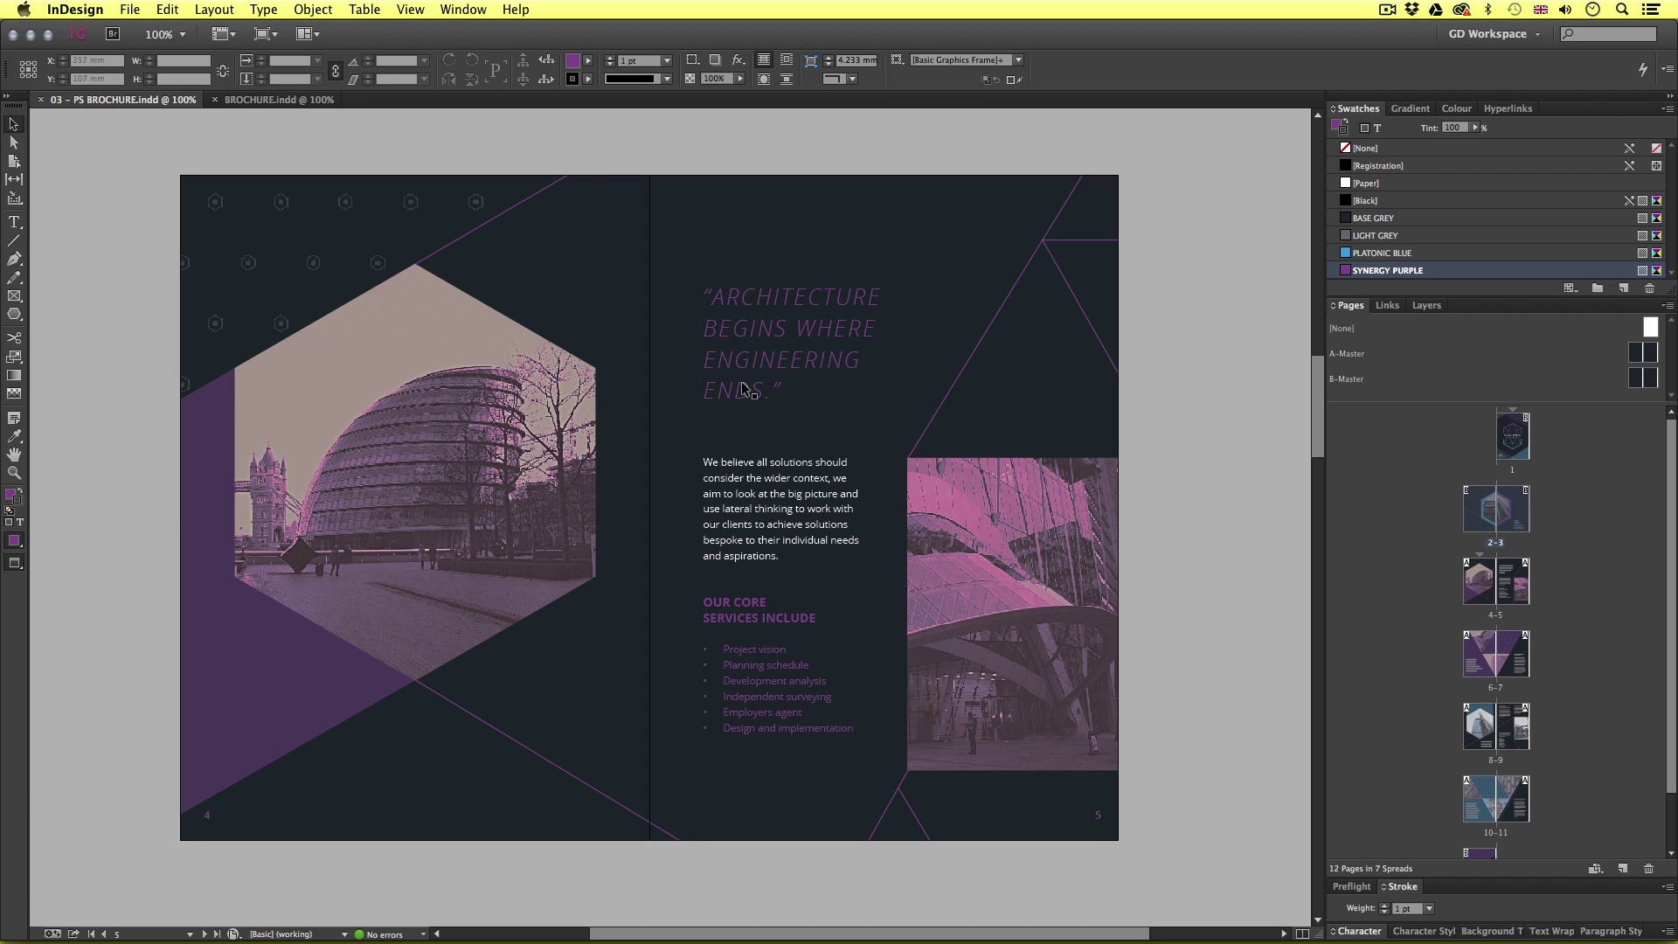
{"action": "left_click", "coordinate": [275, 100]}
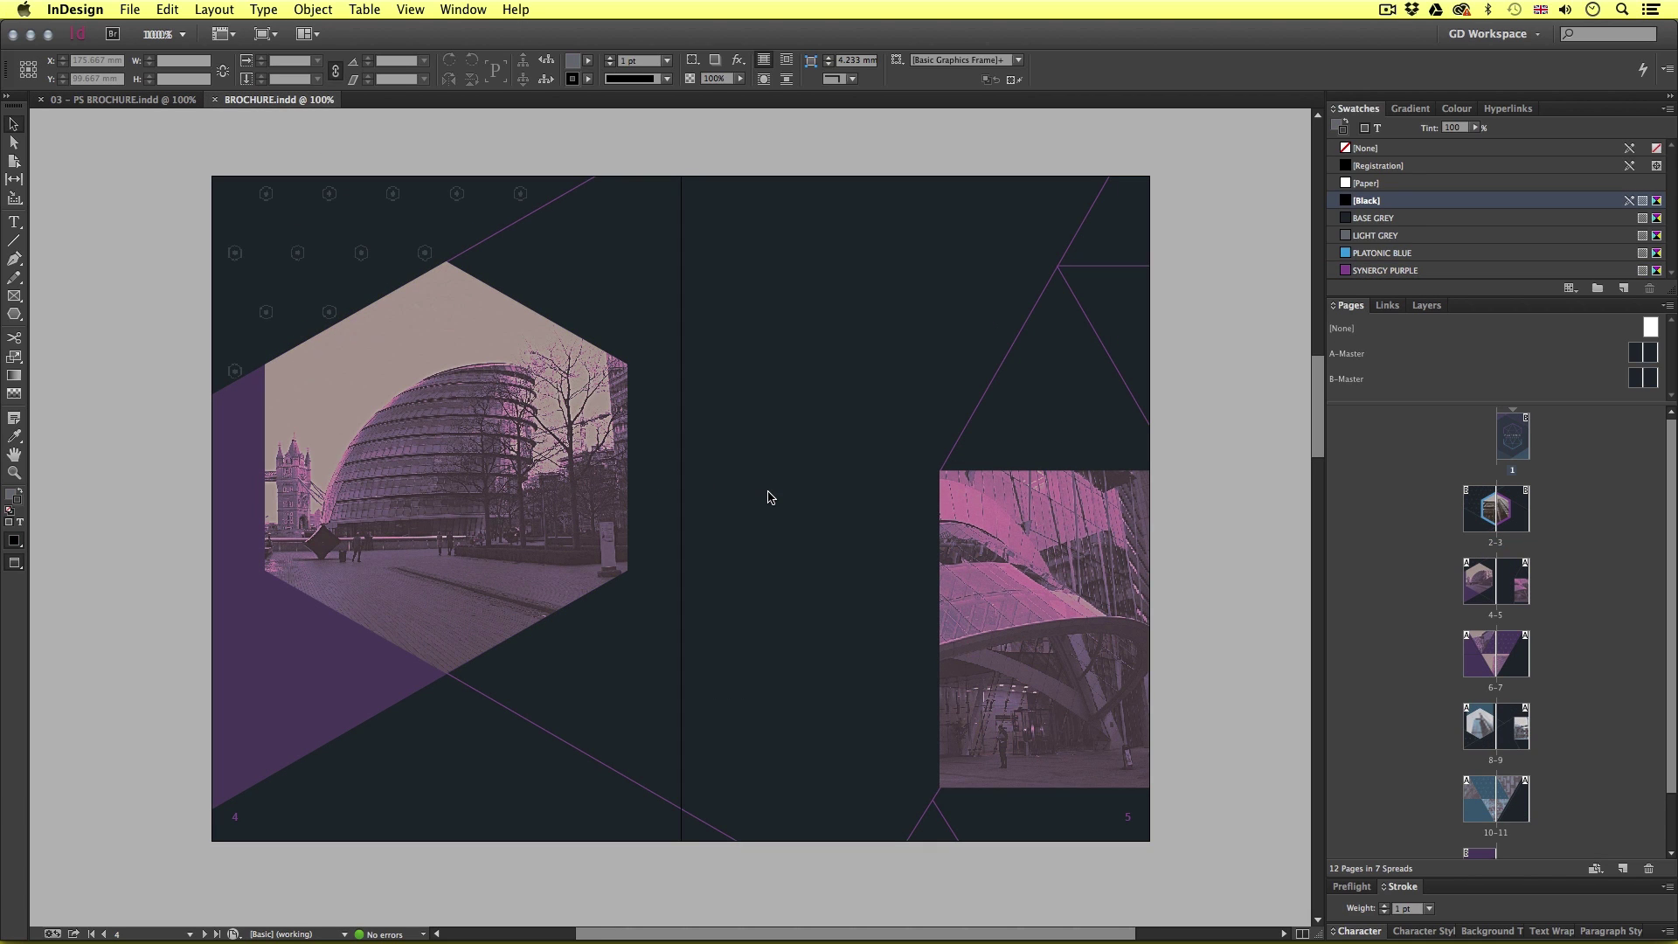
- On the TYPE layer, show the guides and draw two frames on page 5, about 91 × 47.5 mm and, below it, 49.5 × 101 mm
{"action": "left_click", "coordinate": [1426, 305]}
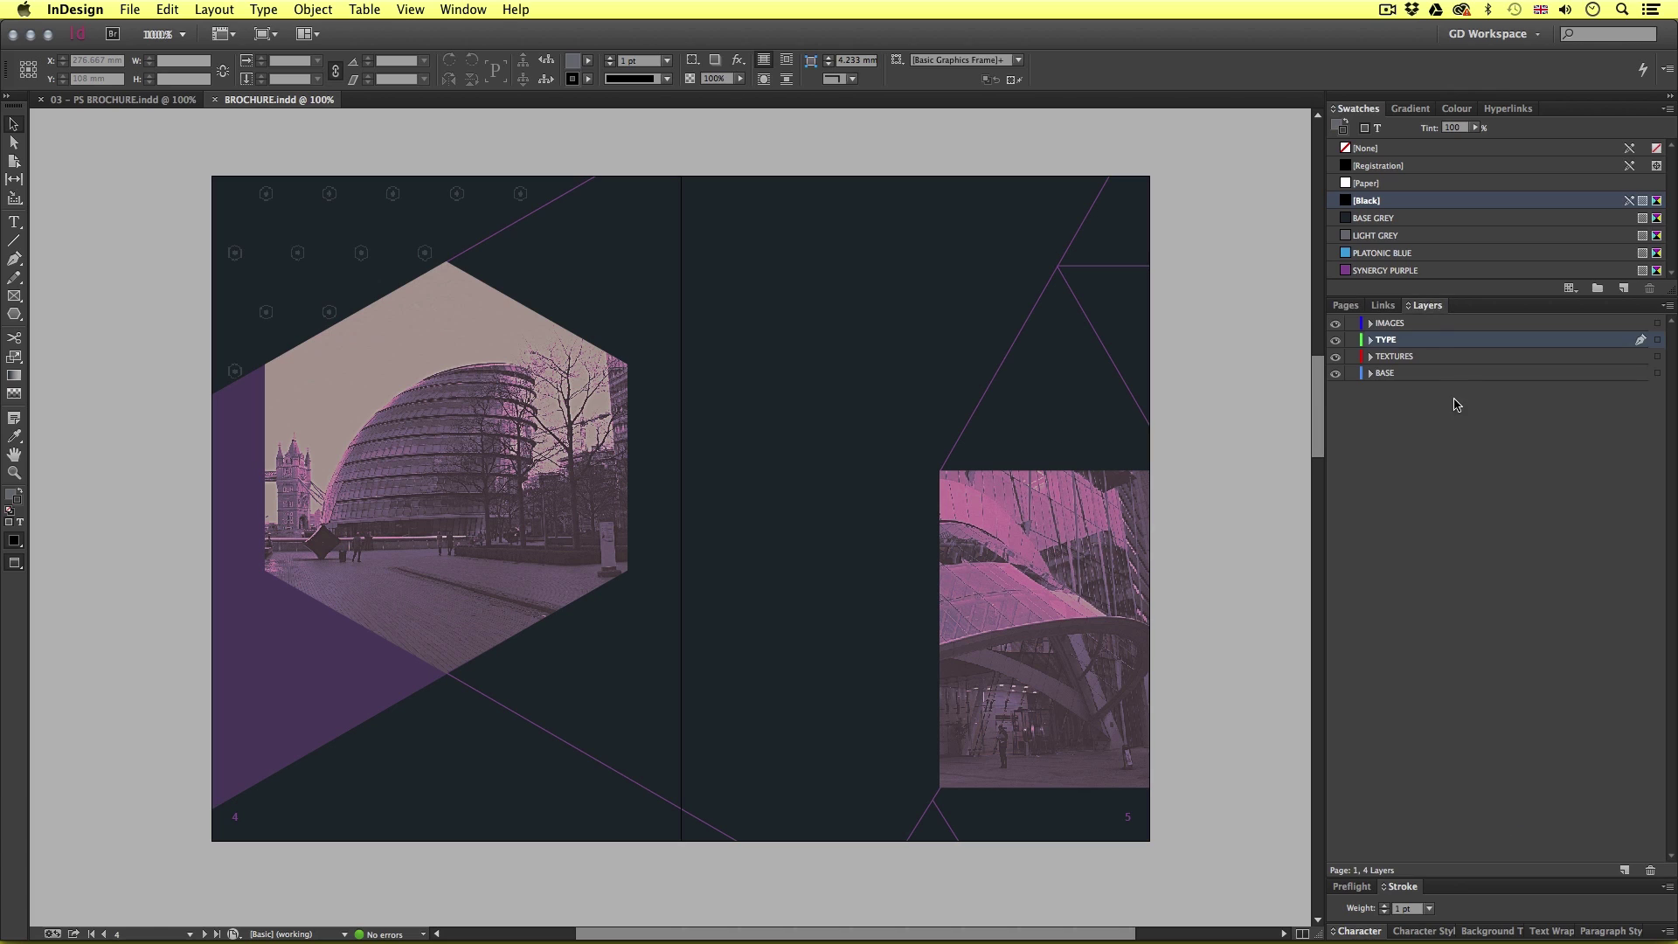
{"action": "left_click", "coordinate": [1395, 341]}
{"action": "left_click_drag", "start_coordinate": [14, 295], "coordinate": [54, 301]}
{"action": "key", "text": "w"}
{"action": "key", "text": "super+equal"}
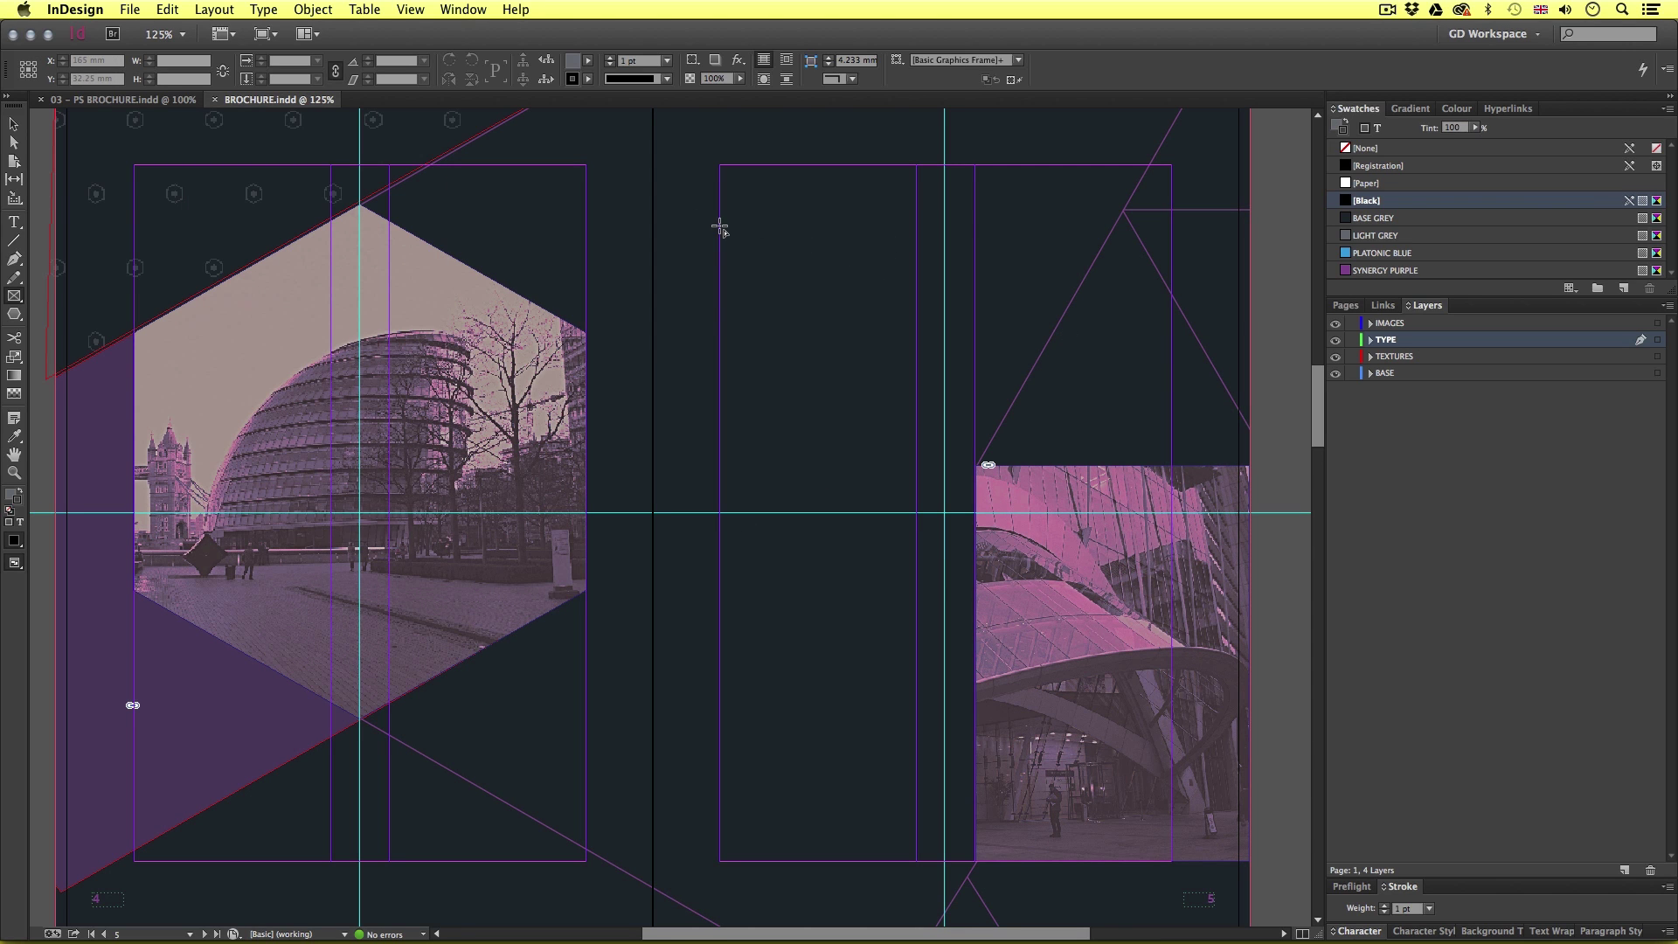
{"action": "left_click_drag", "start_coordinate": [719, 218], "coordinate": [1080, 406]}
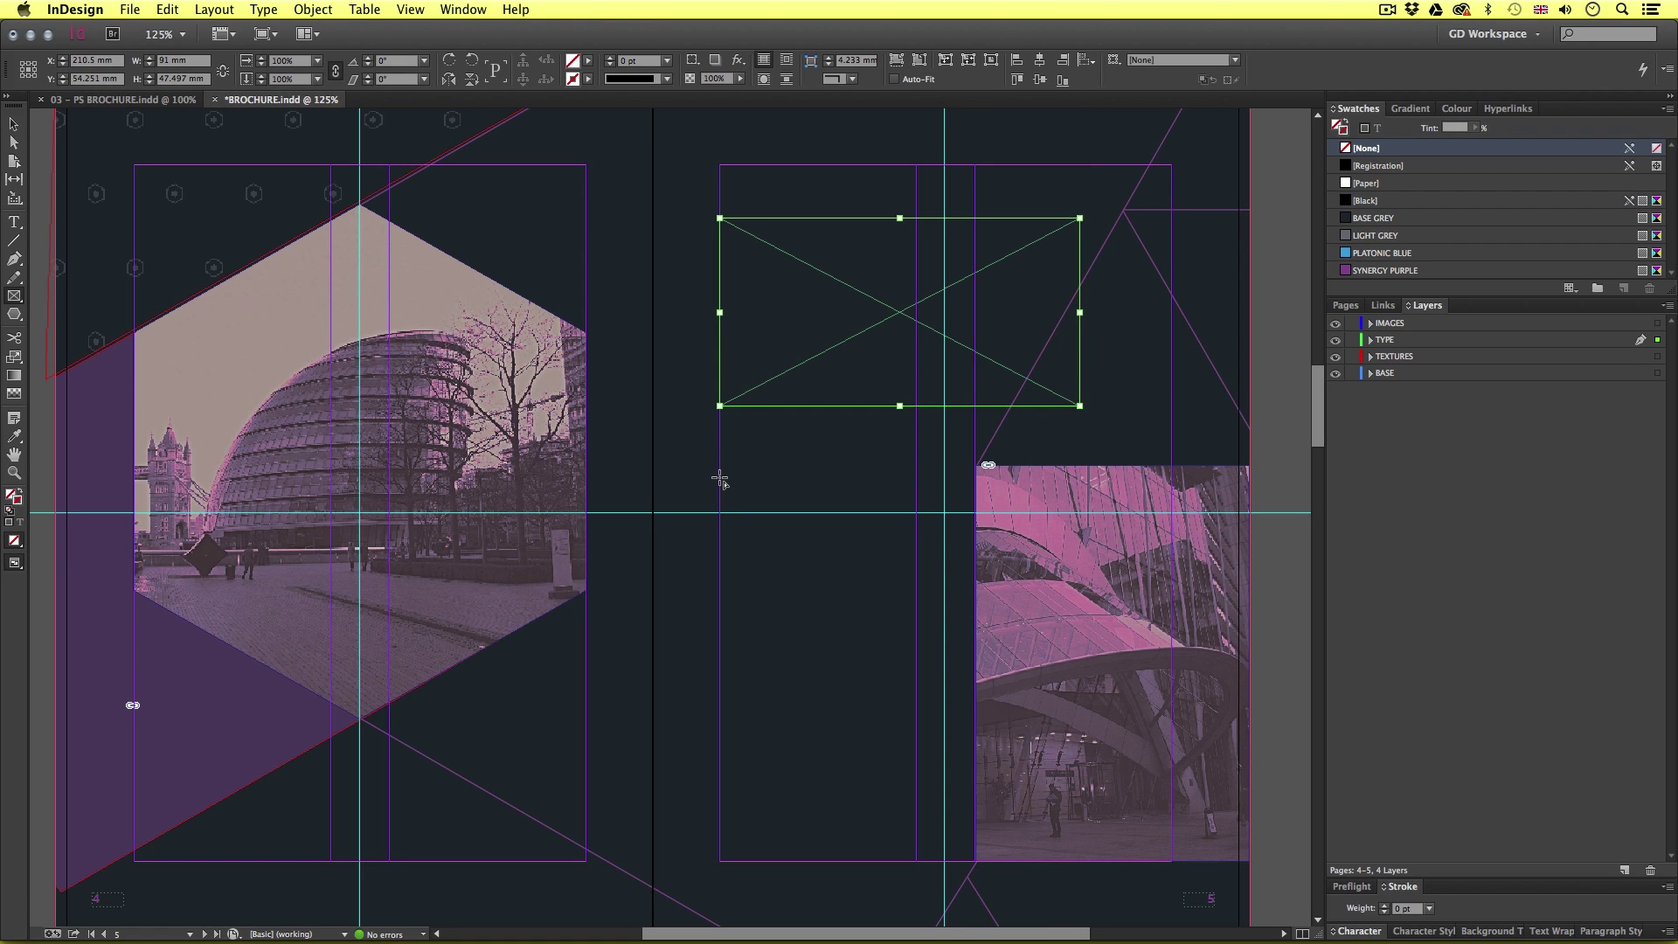
{"action": "left_click_drag", "start_coordinate": [720, 464], "coordinate": [916, 860]}
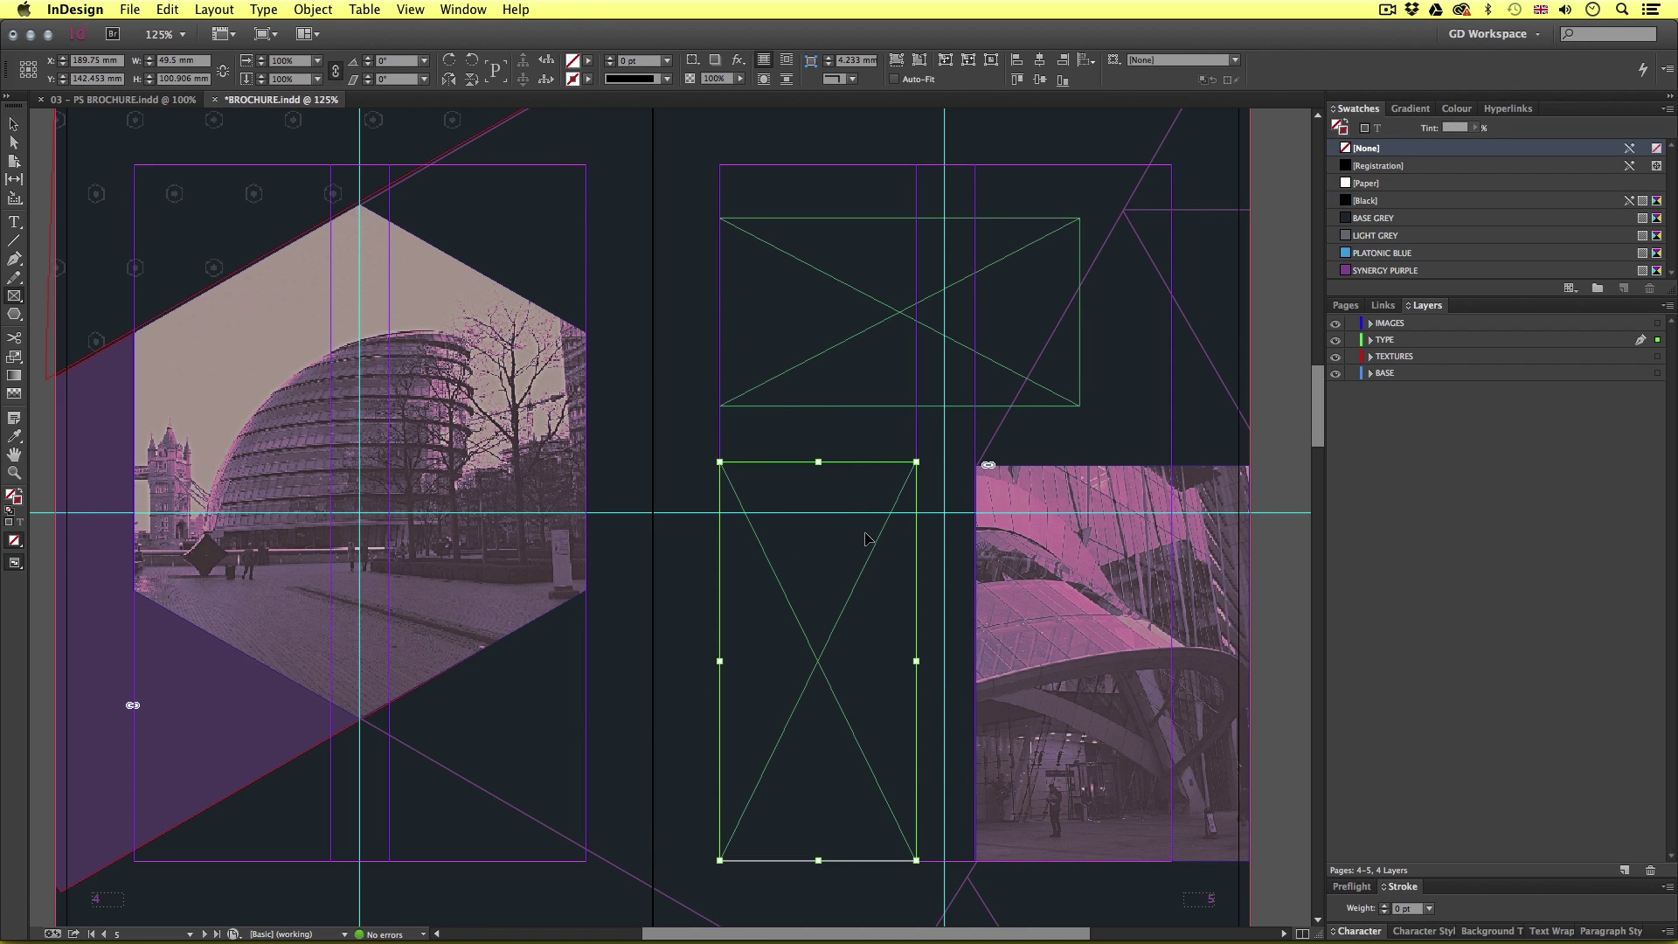
- Switch to Finder and open the 03 – BROCHURE COPY file from the 03 – COPY folder in 04 – PROJECT ASSETS
{"action": "key", "text": "super+Tab"}
{"action": "key", "text": "super+Tab"}
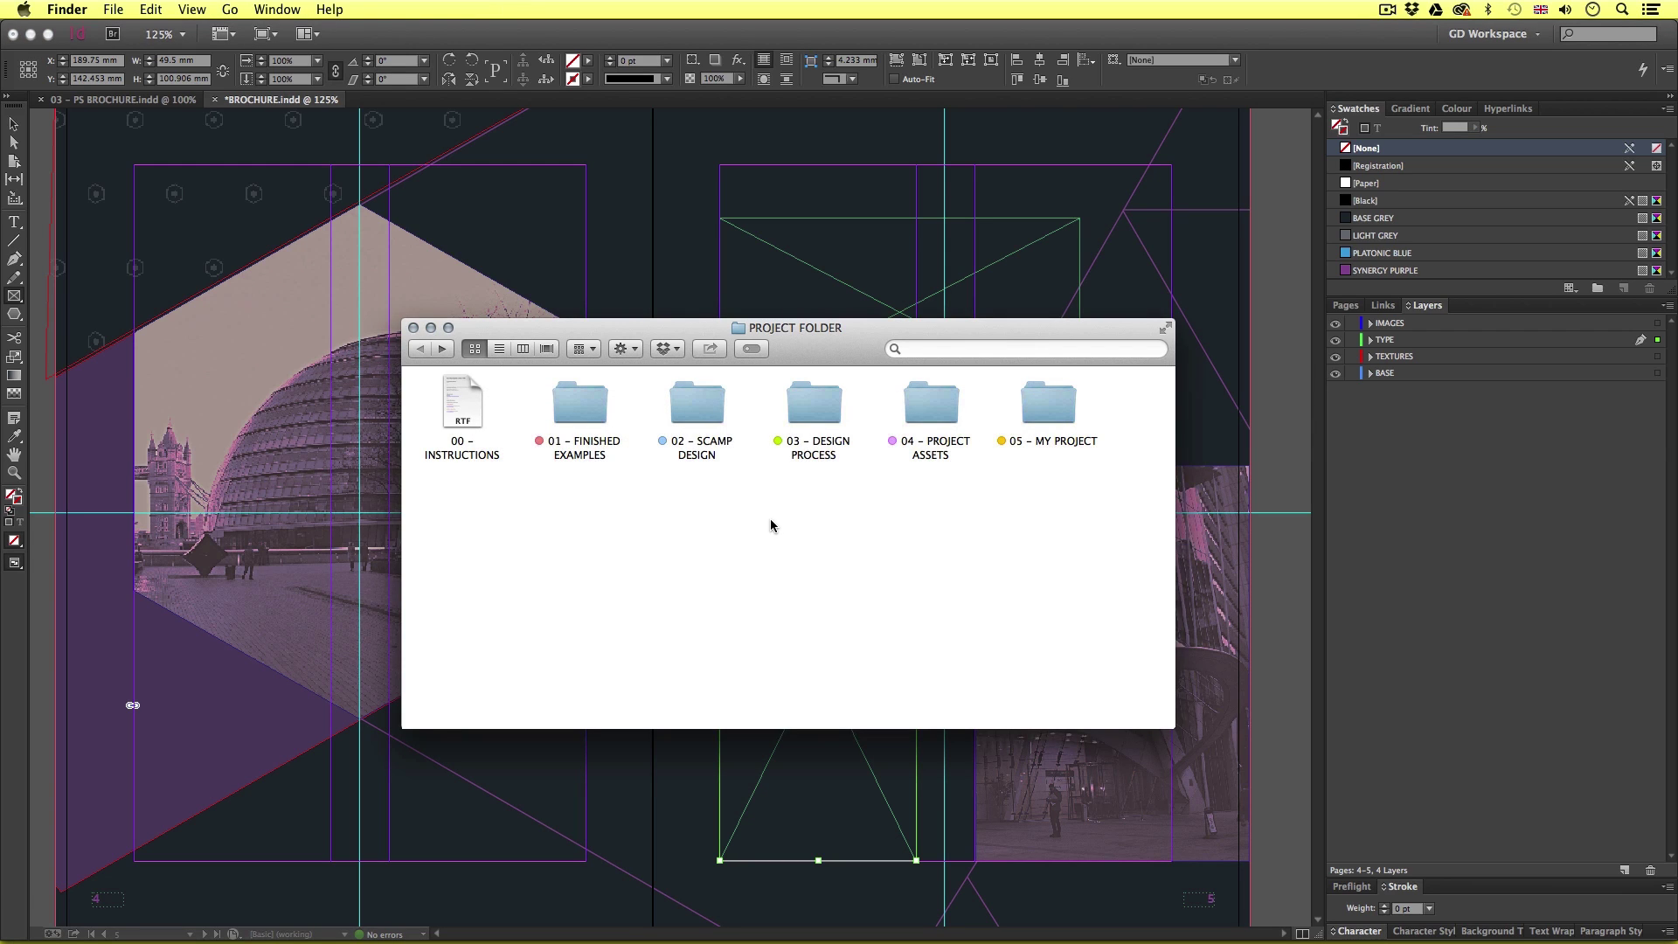
{"action": "double_click", "coordinate": [942, 410]}
{"action": "double_click", "coordinate": [714, 407]}
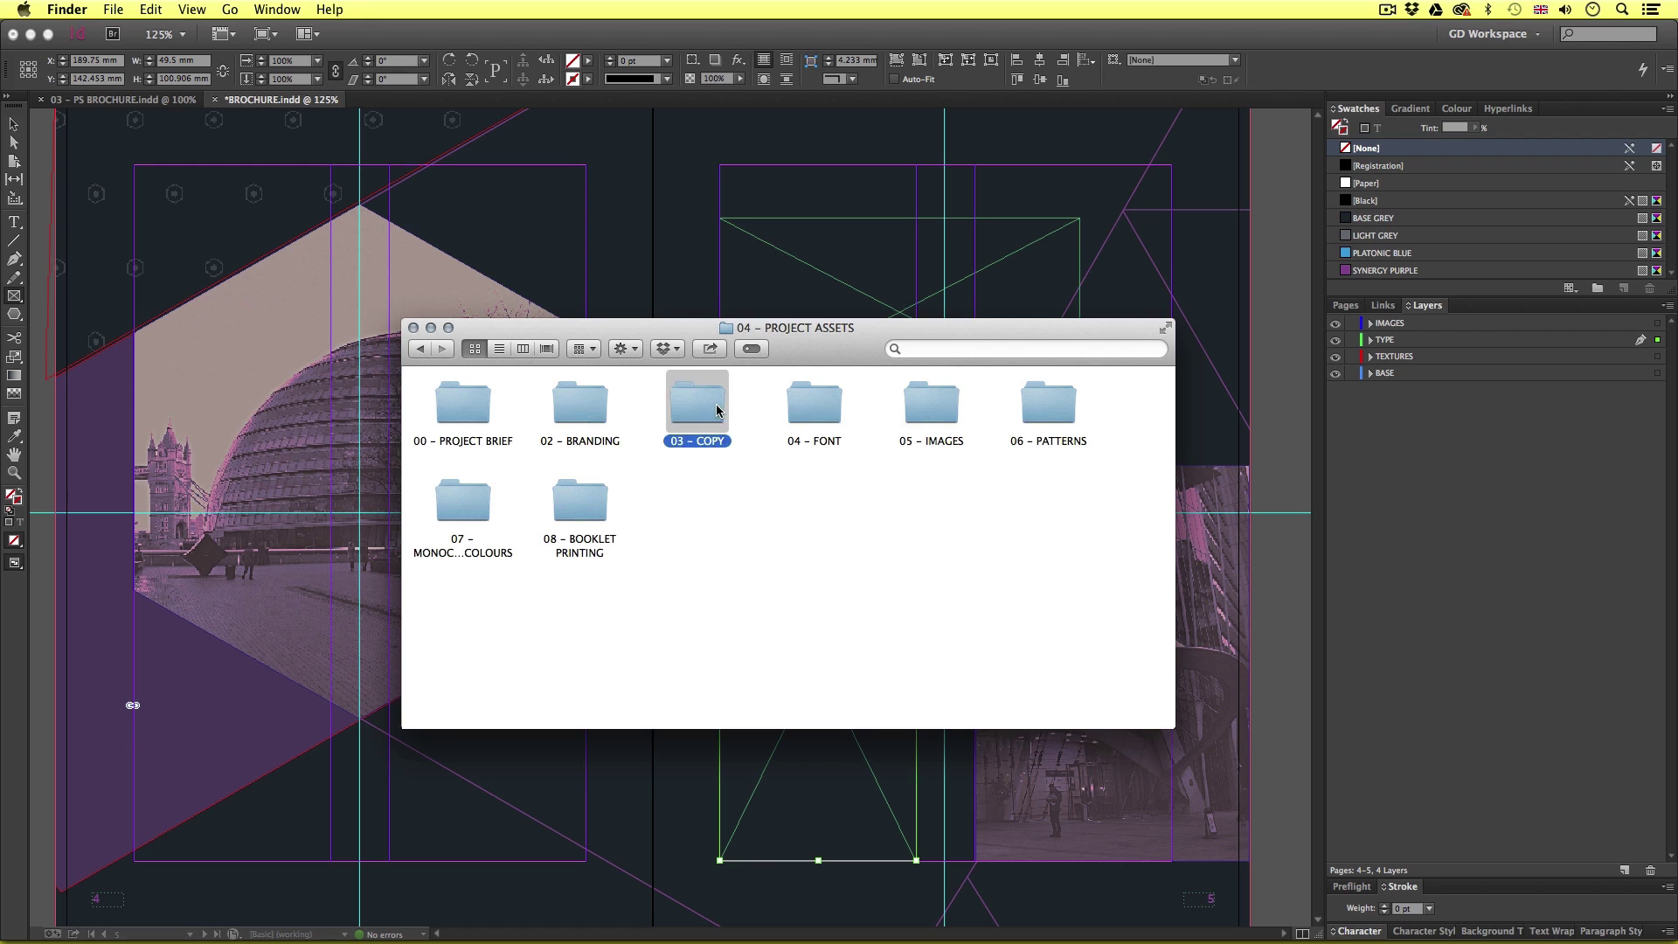
{"action": "left_click", "coordinate": [697, 399]}
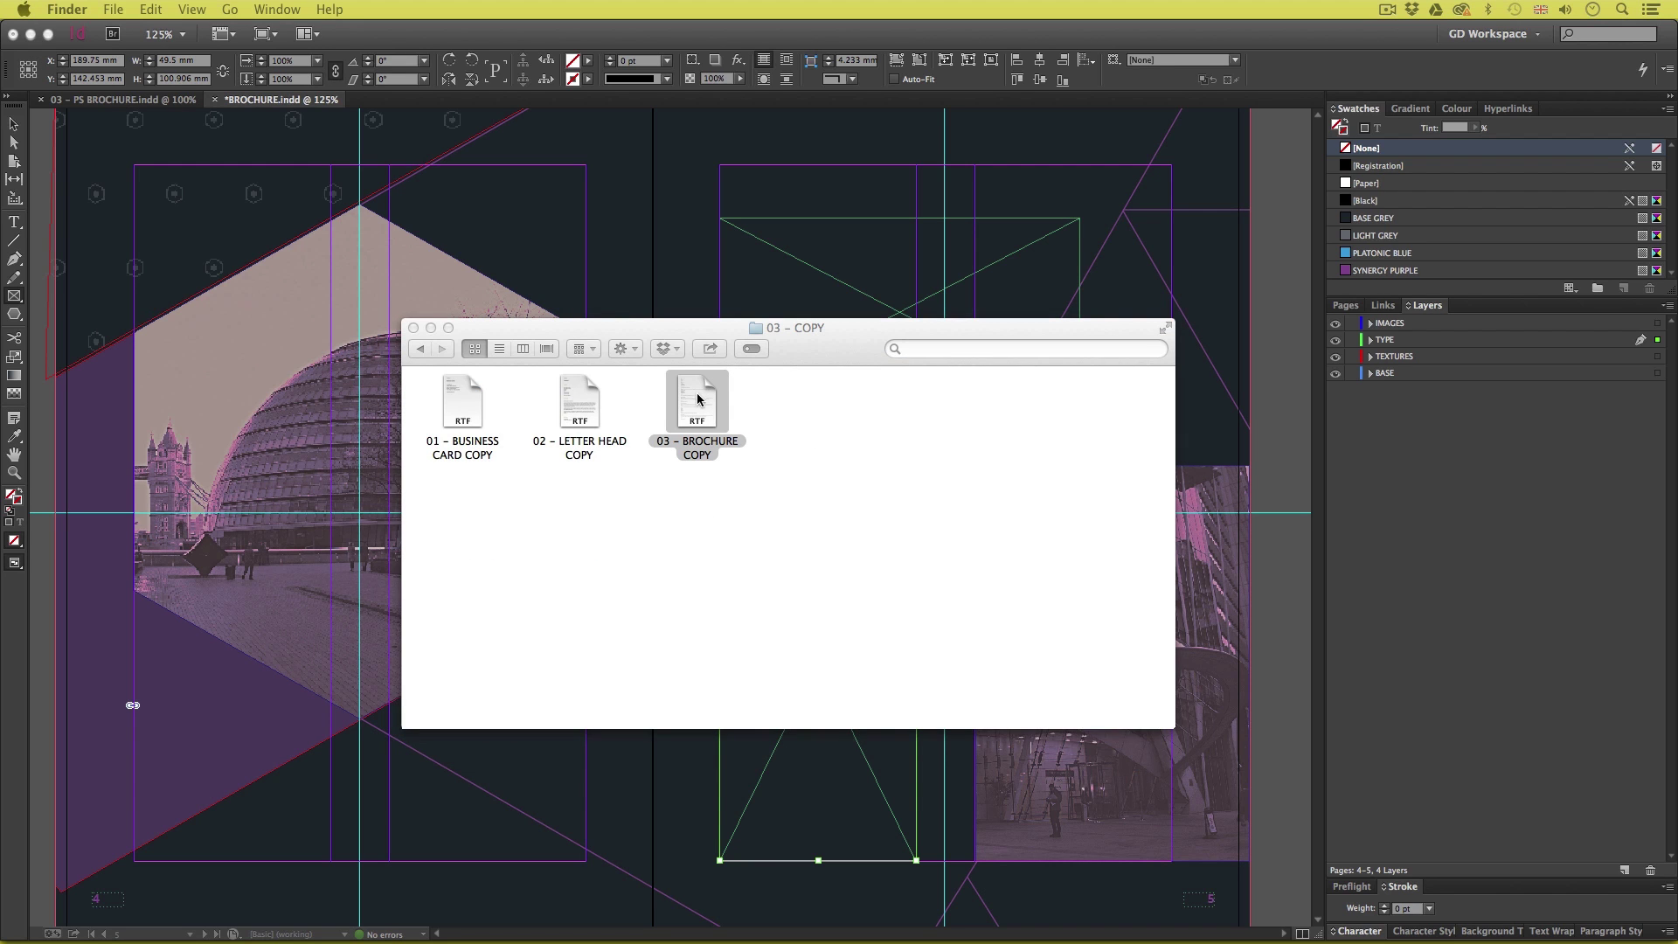
{"action": "key", "text": "super+o"}
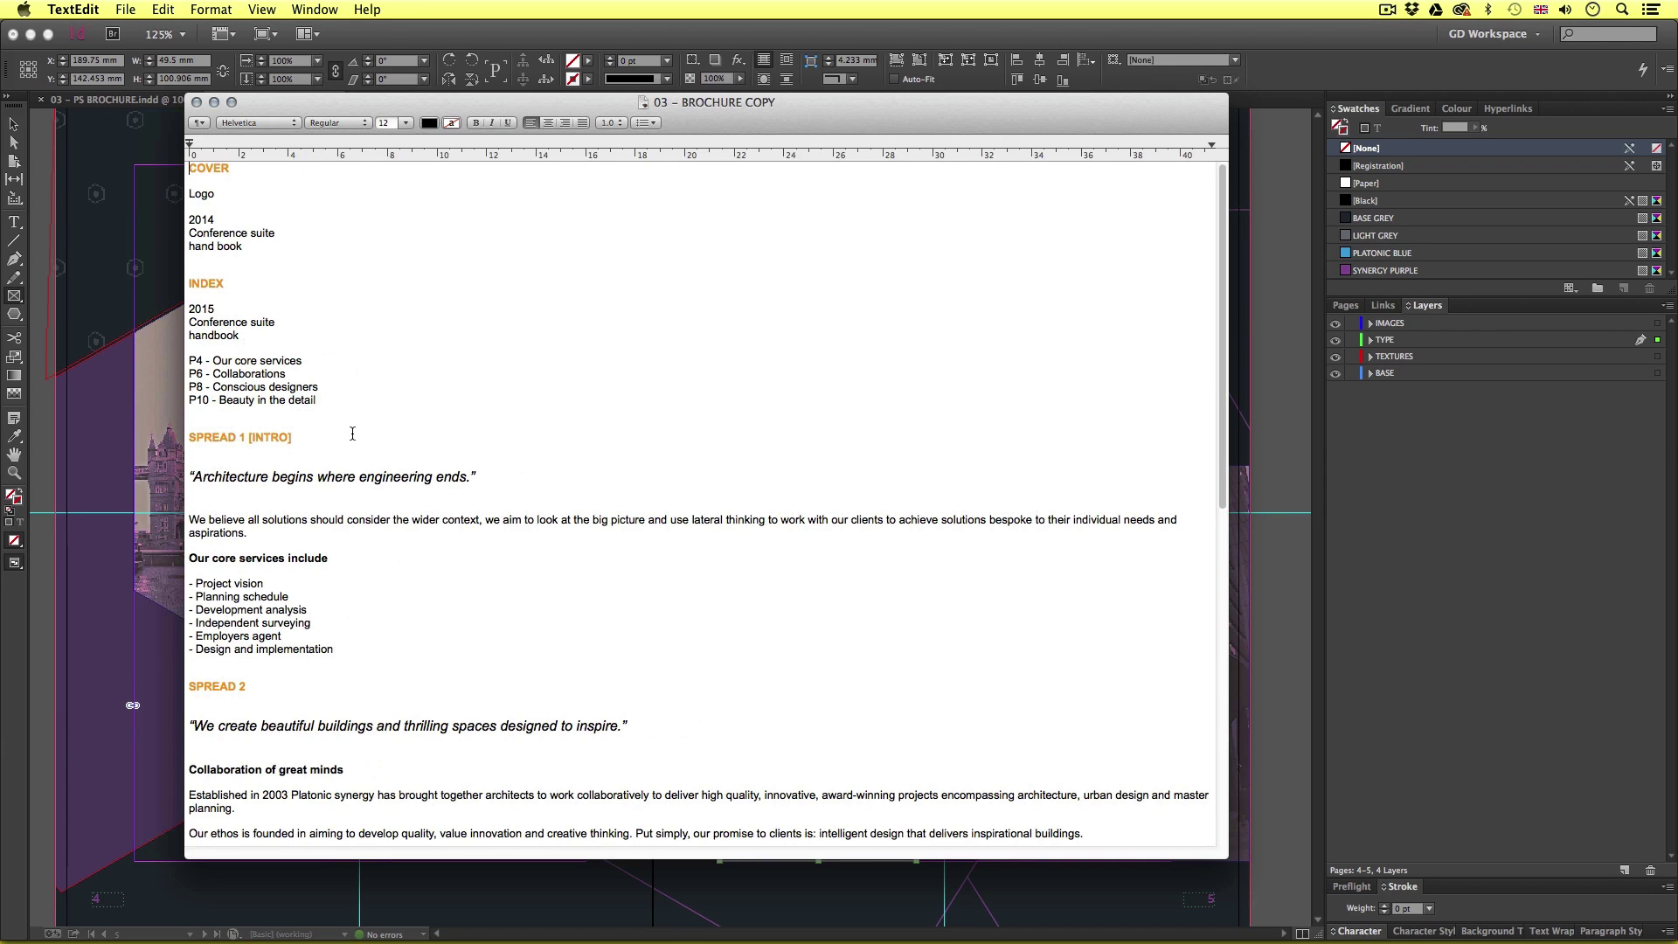
- Copy the quote "Architecture begins where engineering ends." from the SPREAD 1 [INTRO] section
{"action": "scroll", "coordinate": [352, 434], "scroll_direction": "down", "scroll_amount": 3}
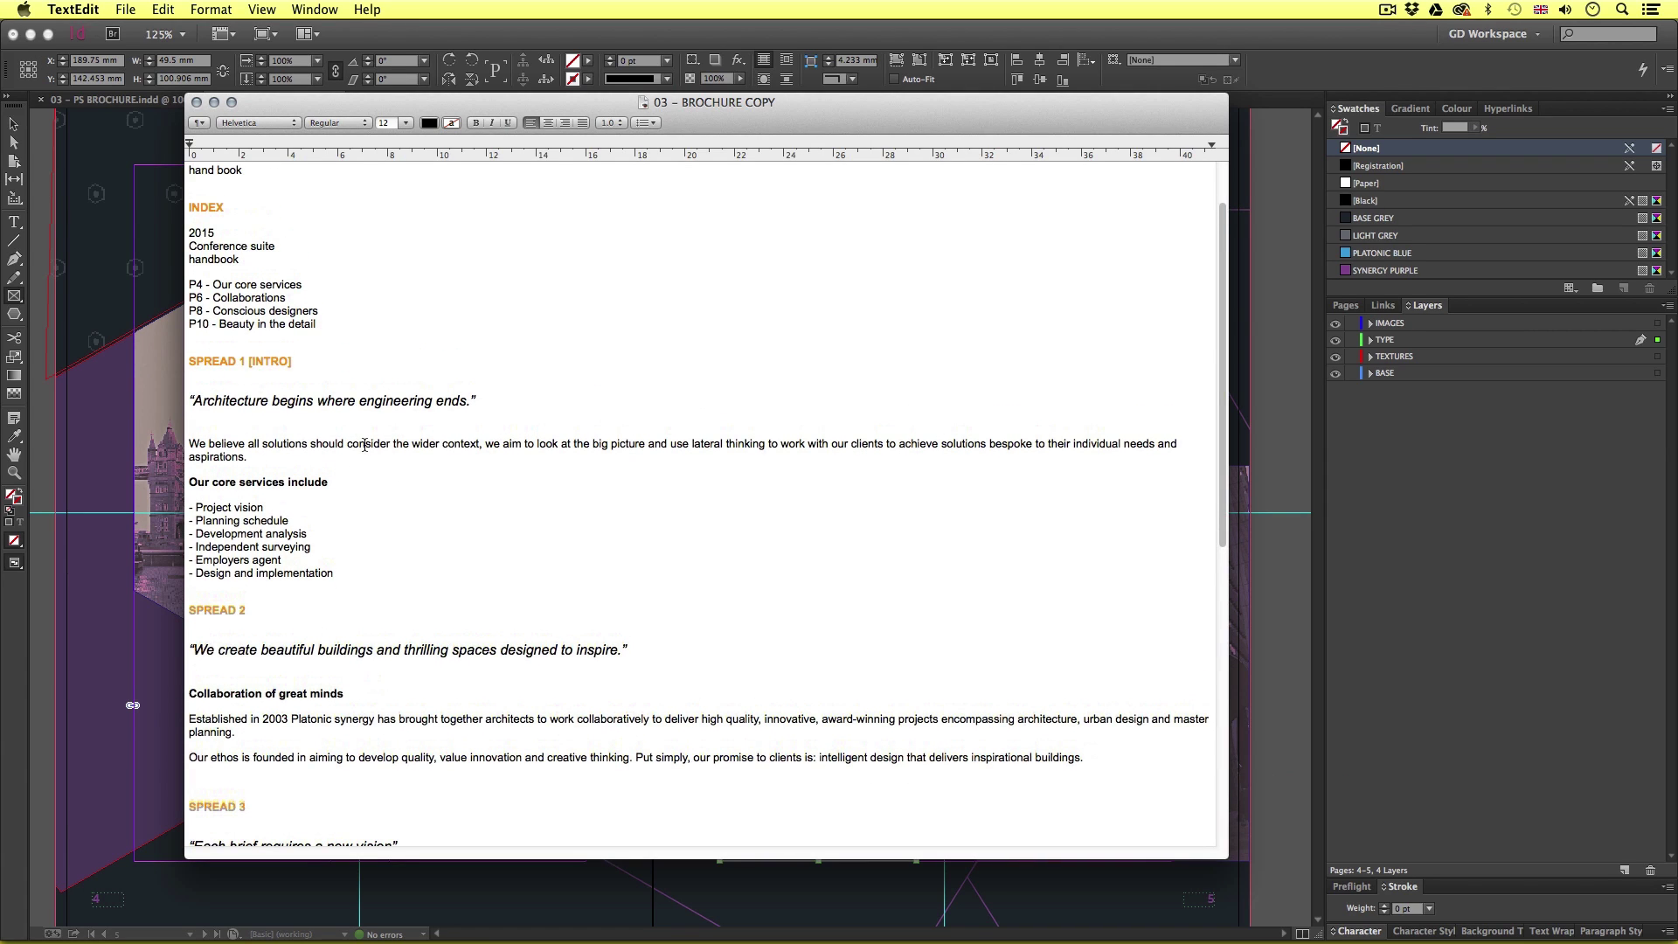
{"action": "left_click_drag", "start_coordinate": [315, 367], "coordinate": [185, 363]}
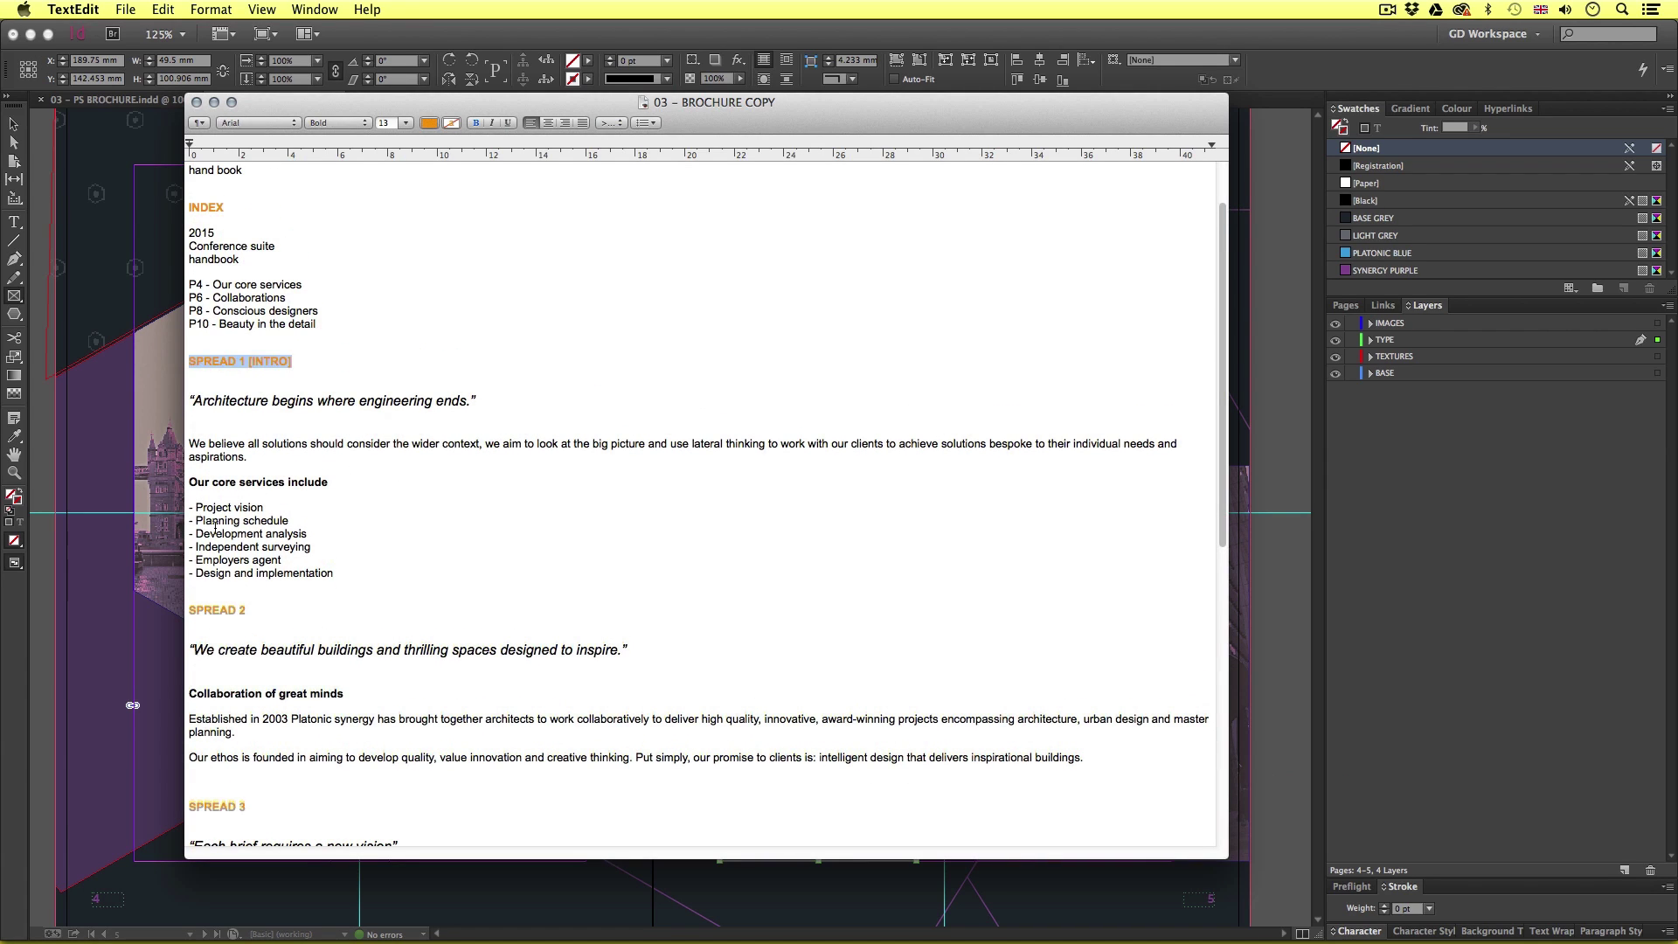
{"action": "left_click_drag", "start_coordinate": [476, 400], "coordinate": [185, 402]}
{"action": "key", "text": "super+c"}
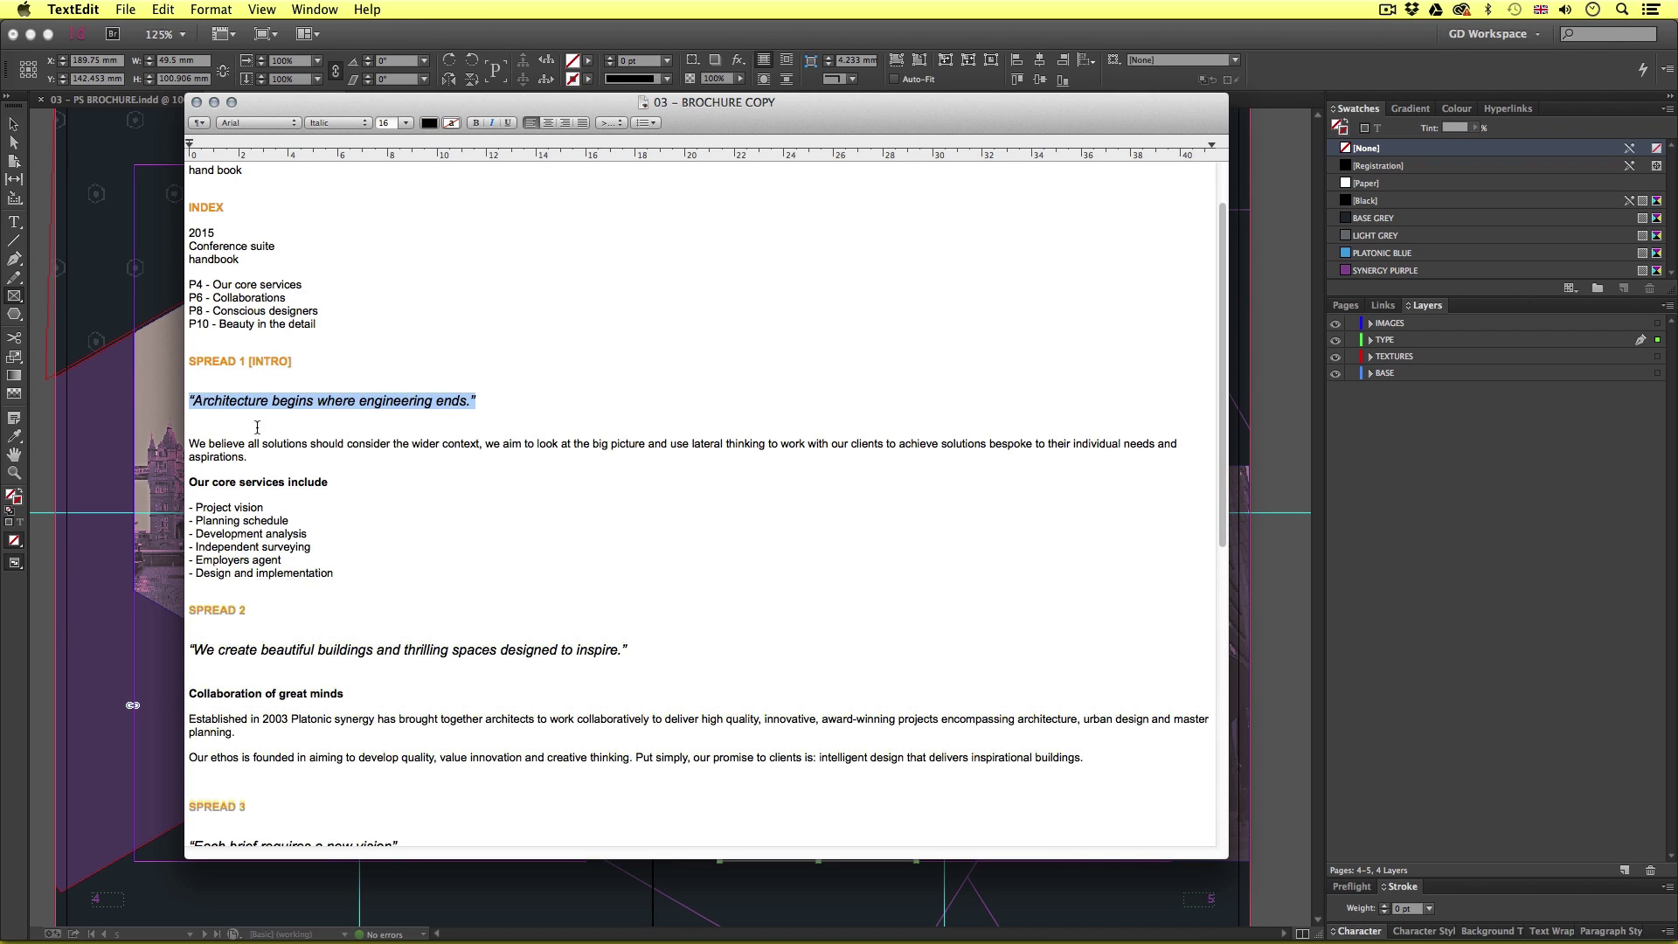
- Switch back to InDesign and paste the copied quote into the upper frame on page 5
{"action": "key", "text": "super+Tab"}
{"action": "key", "text": "super+Tab"}
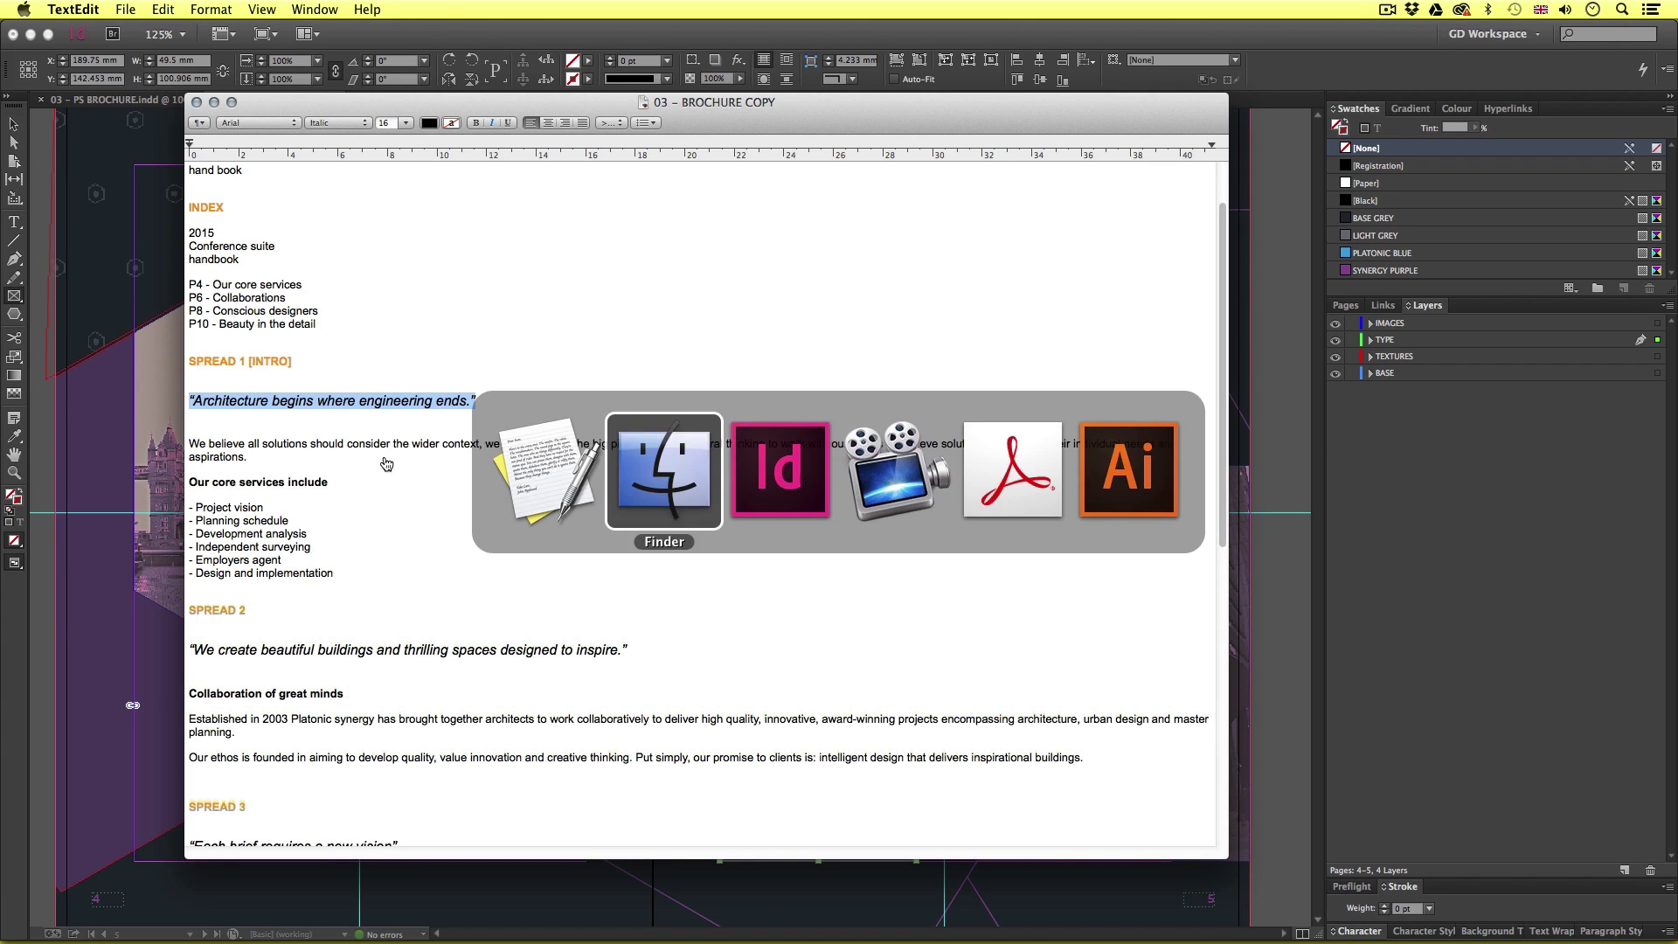
{"action": "left_click", "coordinate": [14, 222]}
{"action": "left_click", "coordinate": [759, 315]}
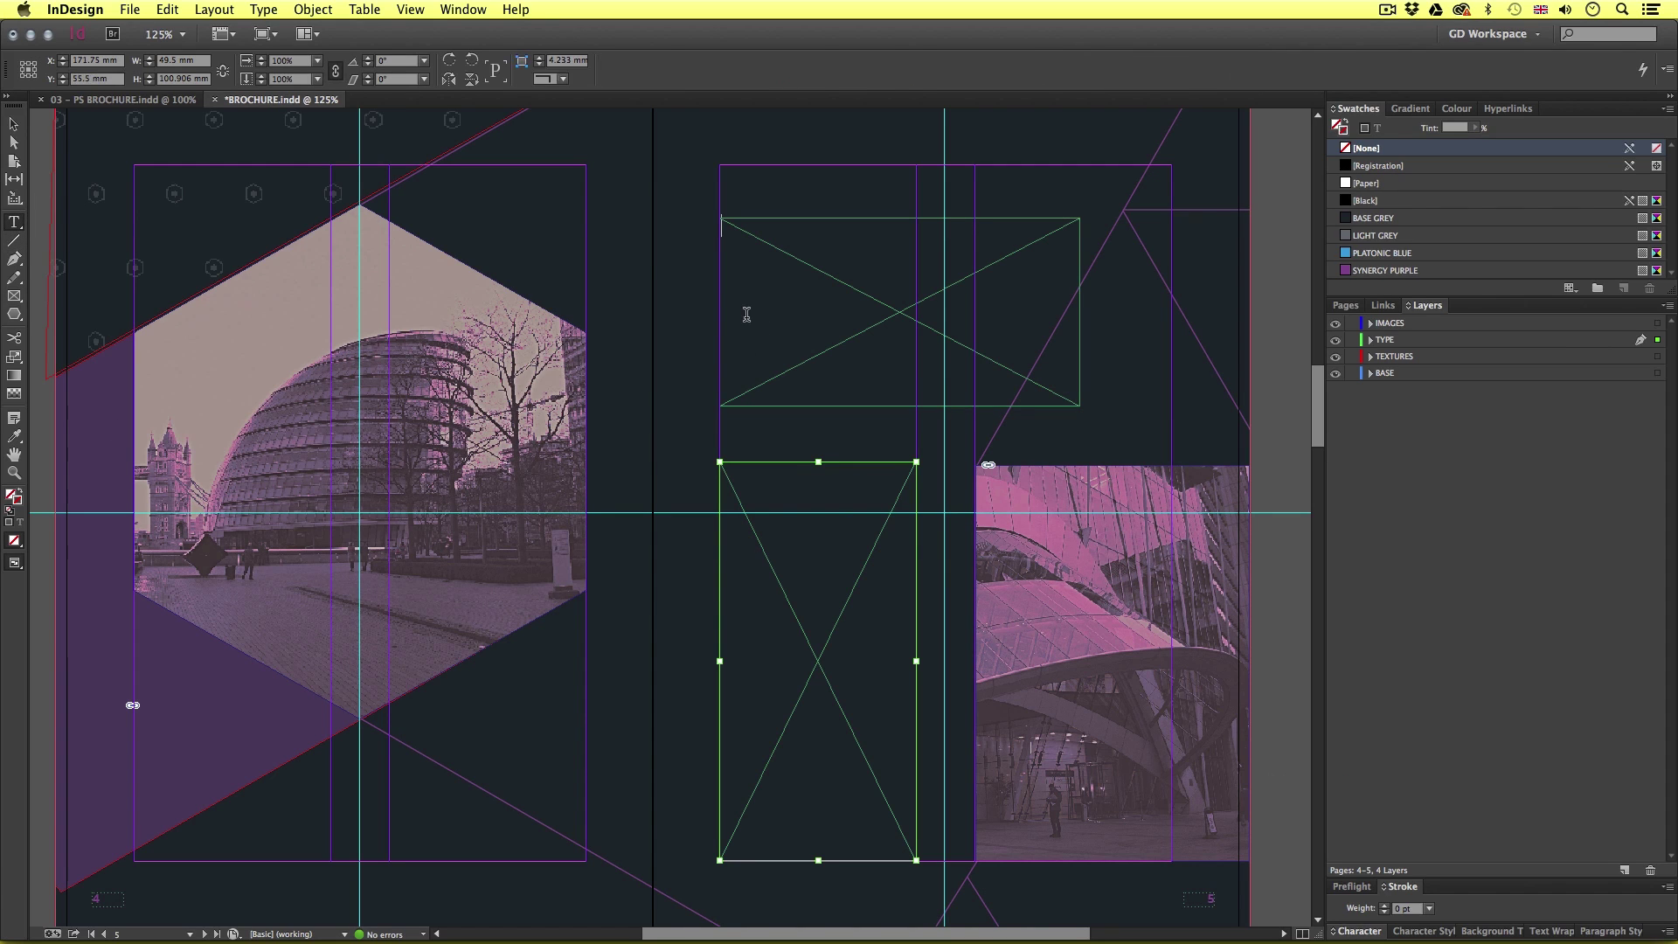
{"action": "key", "text": "super+v"}
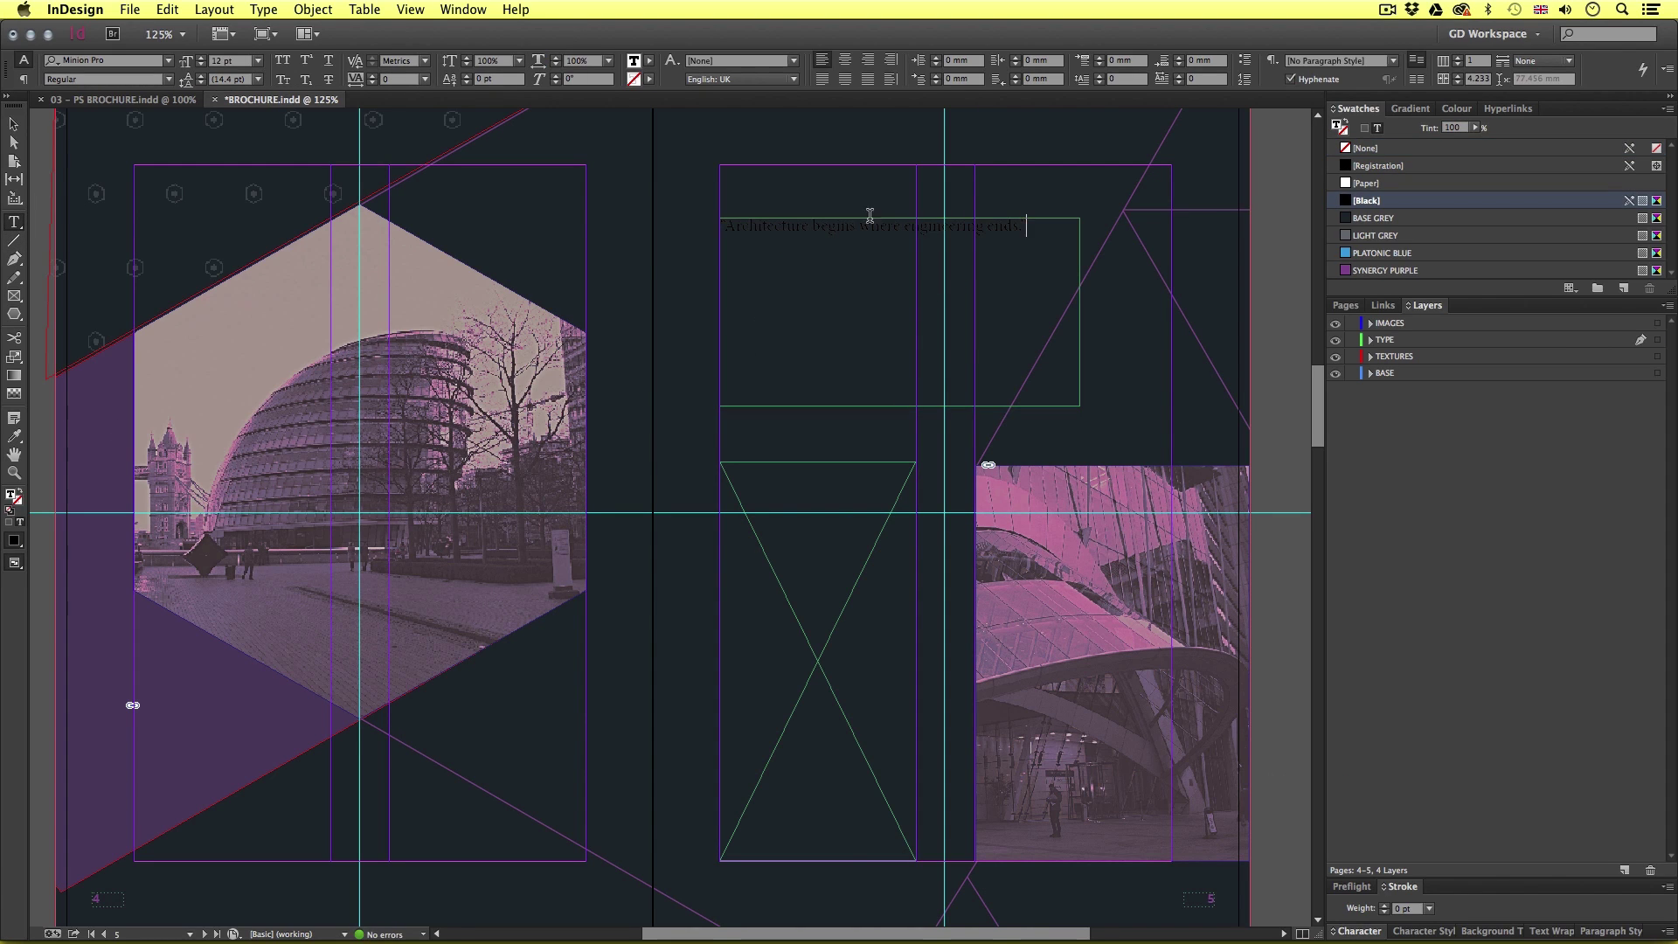
- Format the whole pasted quote in Open Sans Light Italic at 20 pt
{"action": "key", "text": "super+equal"}
{"action": "key", "text": "super+equal"}
{"action": "key", "text": "super+equal"}
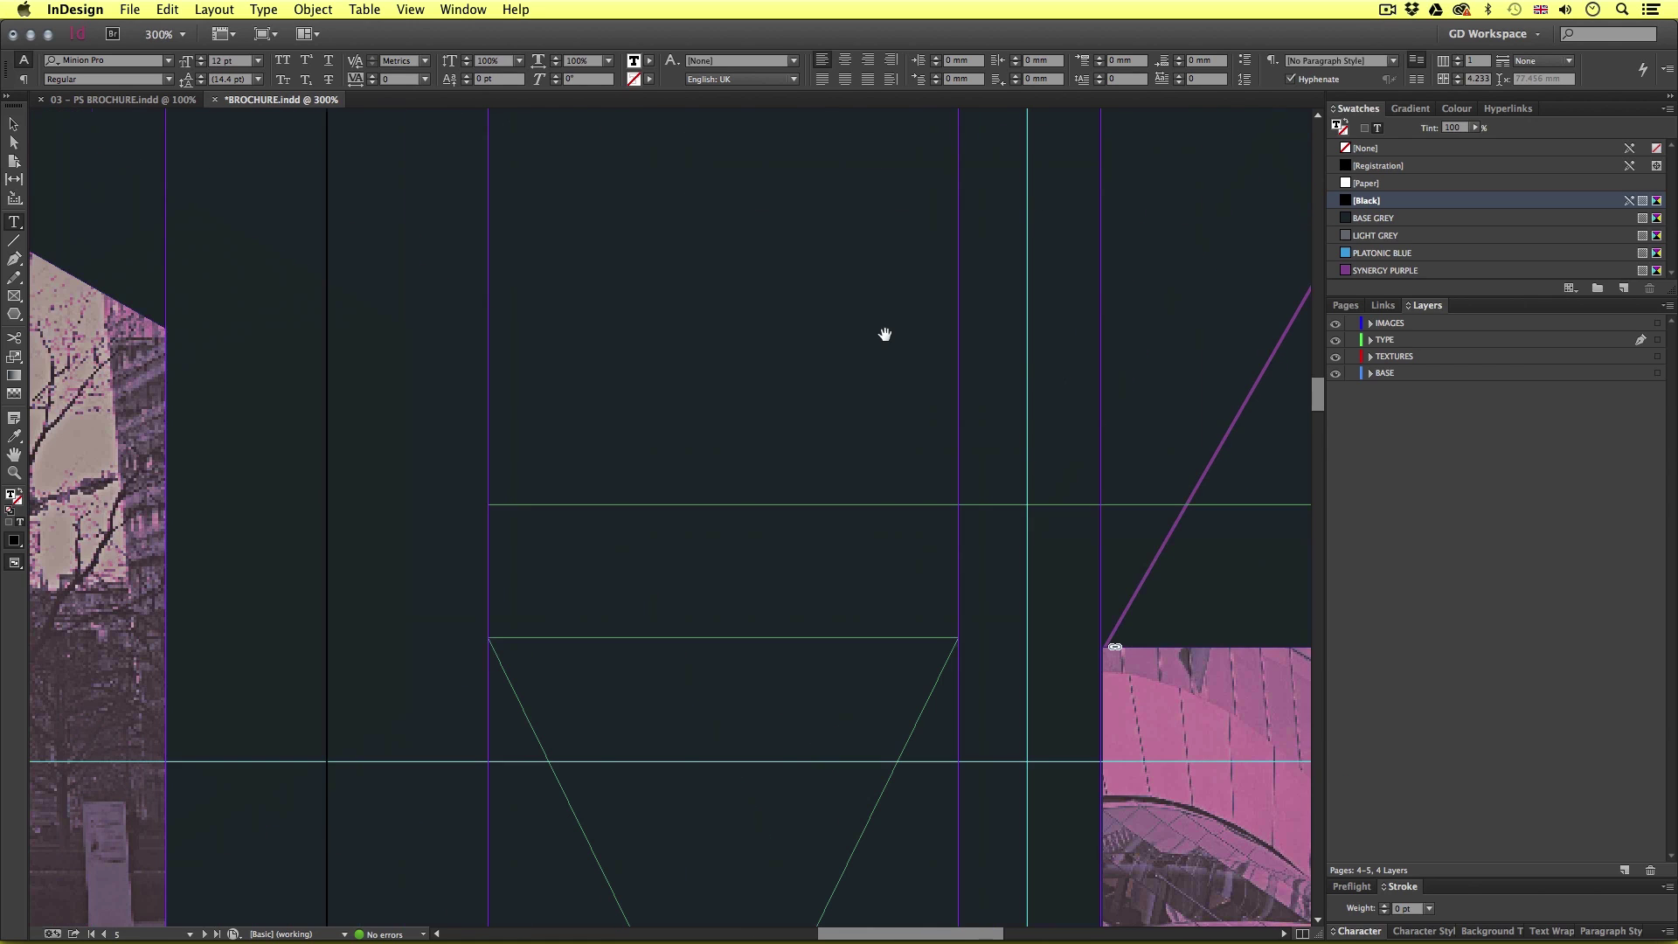
{"action": "left_click_drag", "start_coordinate": [1319, 402], "coordinate": [1320, 388]}
{"action": "left_click_drag", "start_coordinate": [1224, 268], "coordinate": [486, 271]}
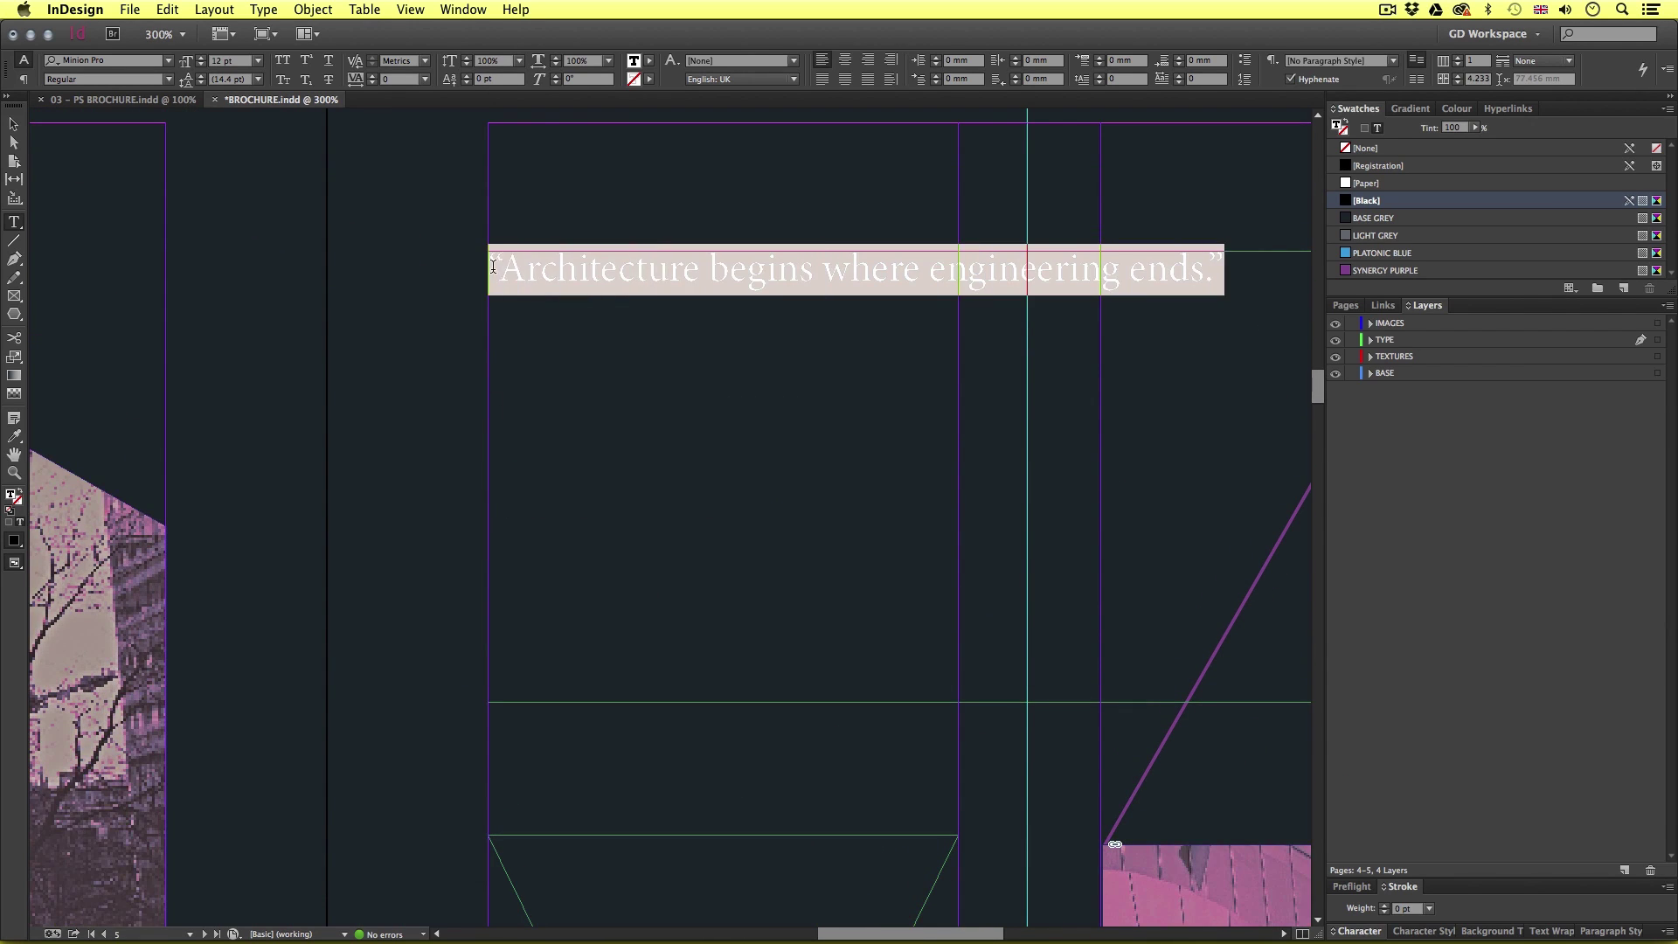
{"action": "left_click", "coordinate": [115, 61]}
{"action": "type", "text": "open"}
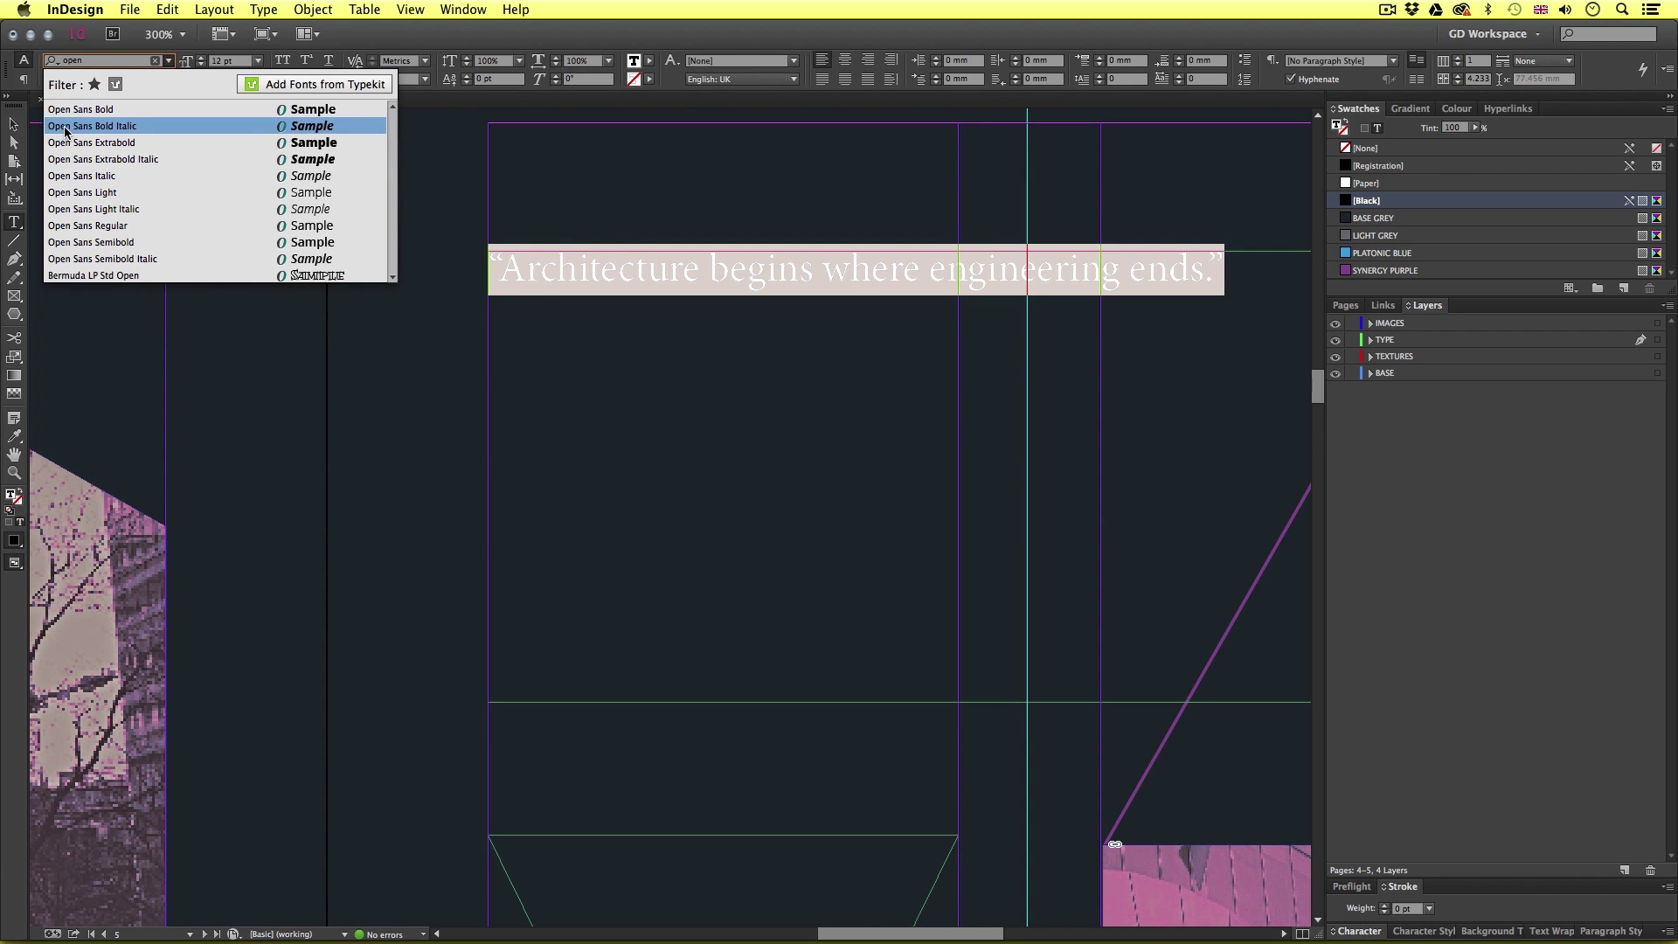
{"action": "left_click", "coordinate": [137, 212]}
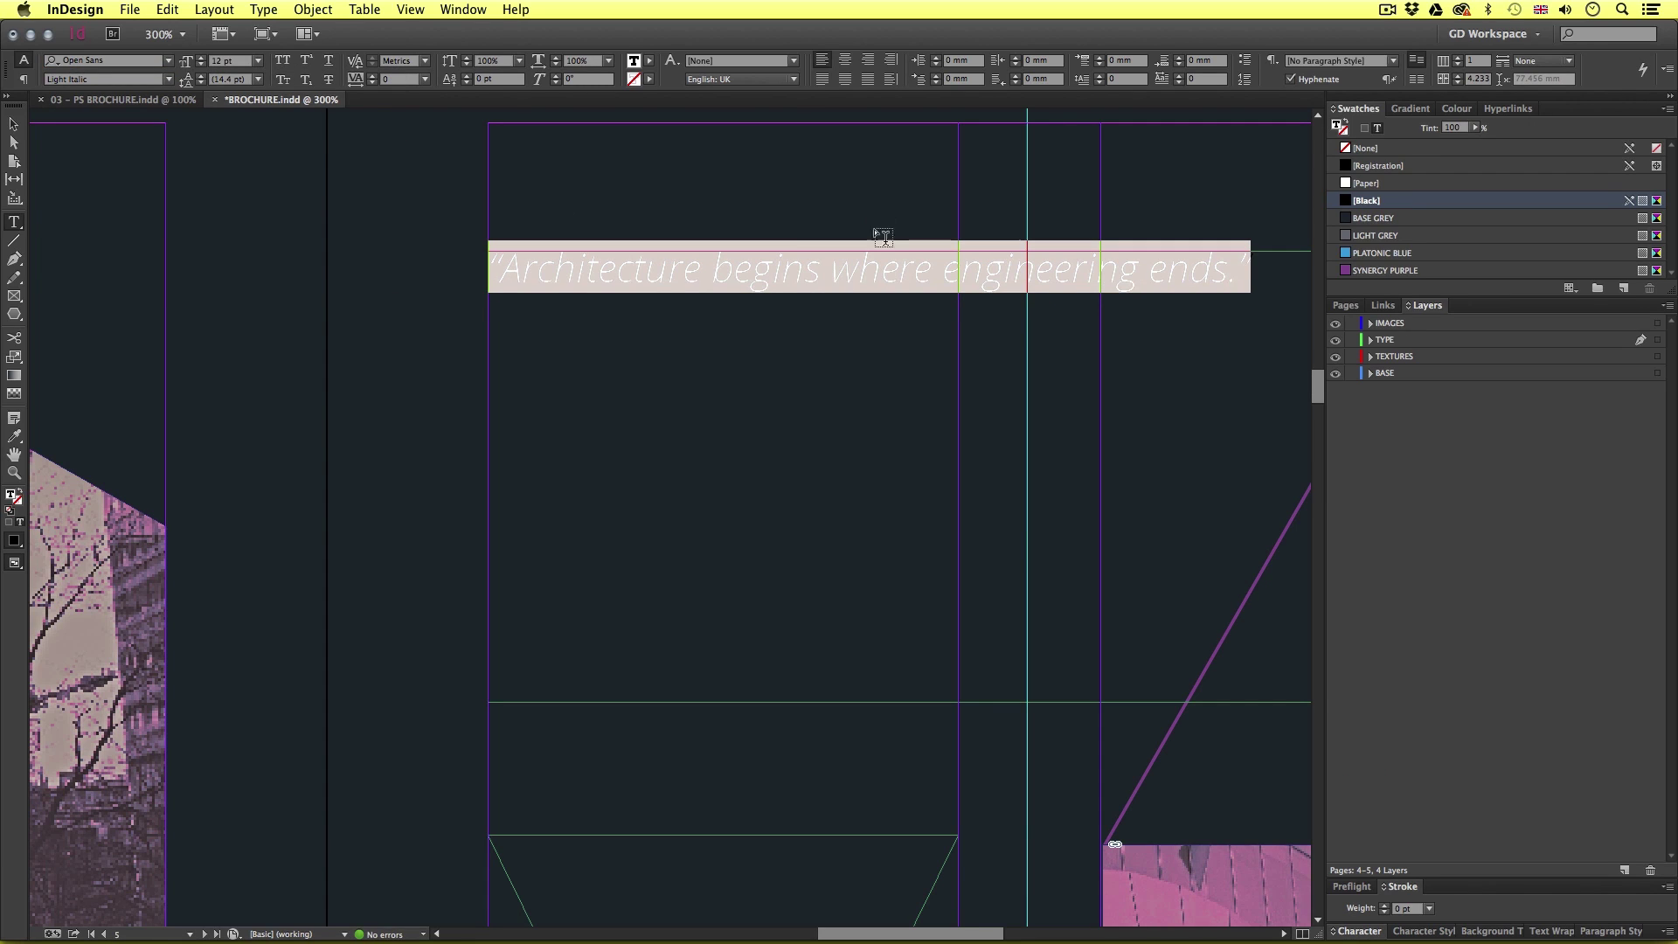
{"action": "left_click", "coordinate": [211, 61]}
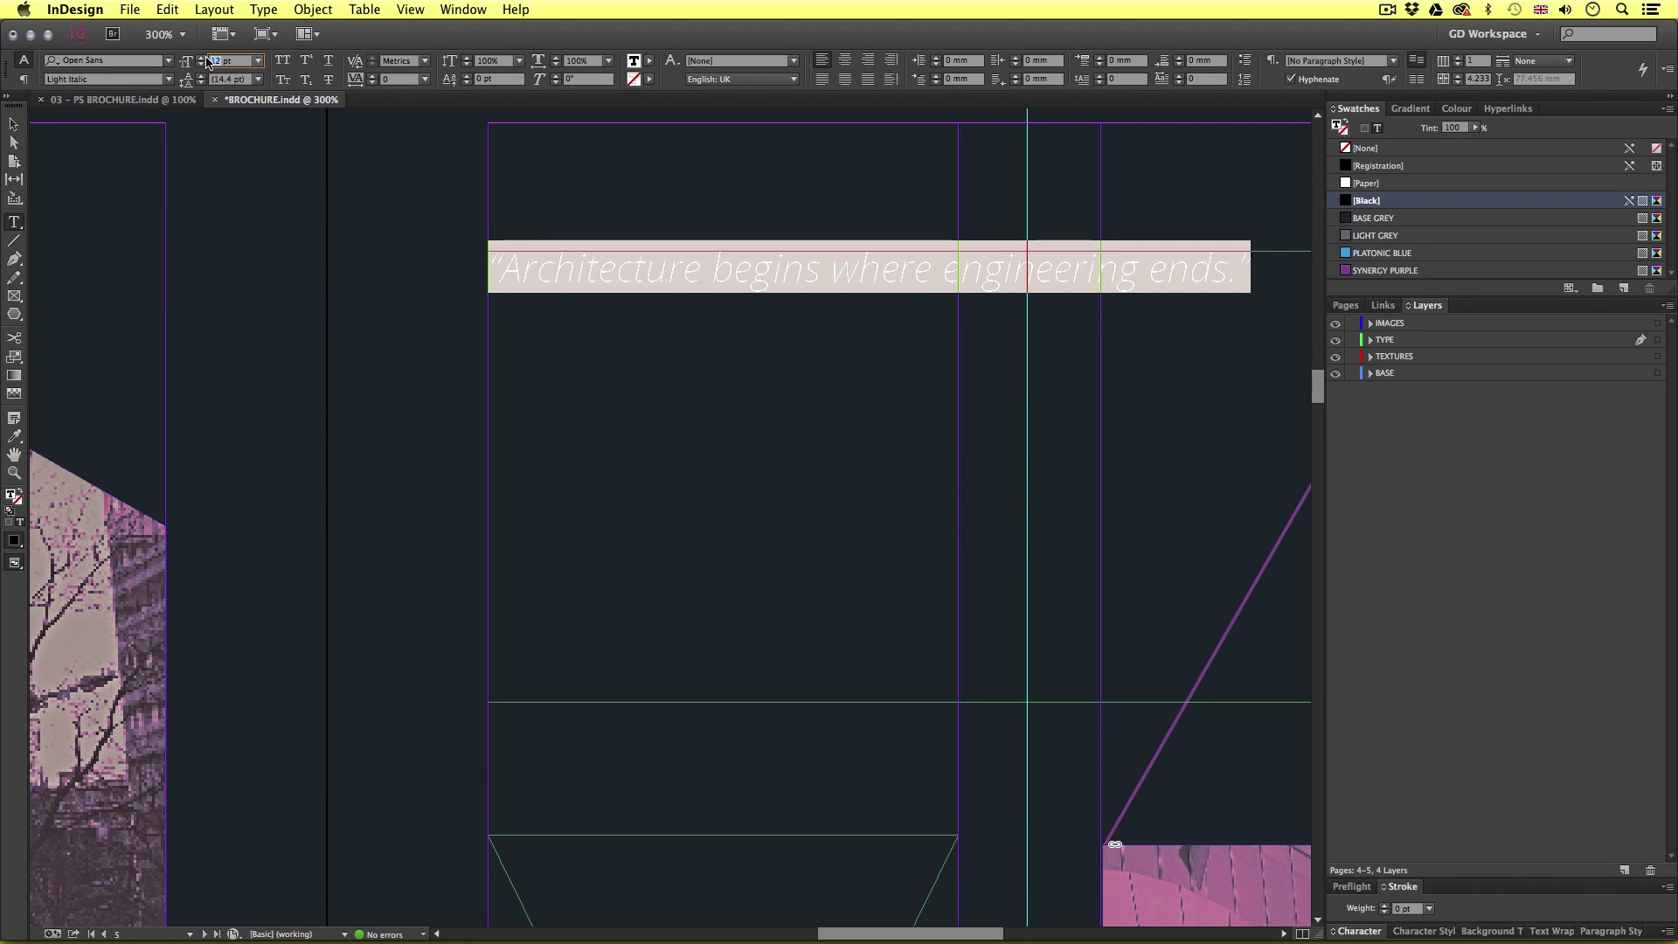
{"action": "type", "text": "20"}
{"action": "key", "text": "Return"}
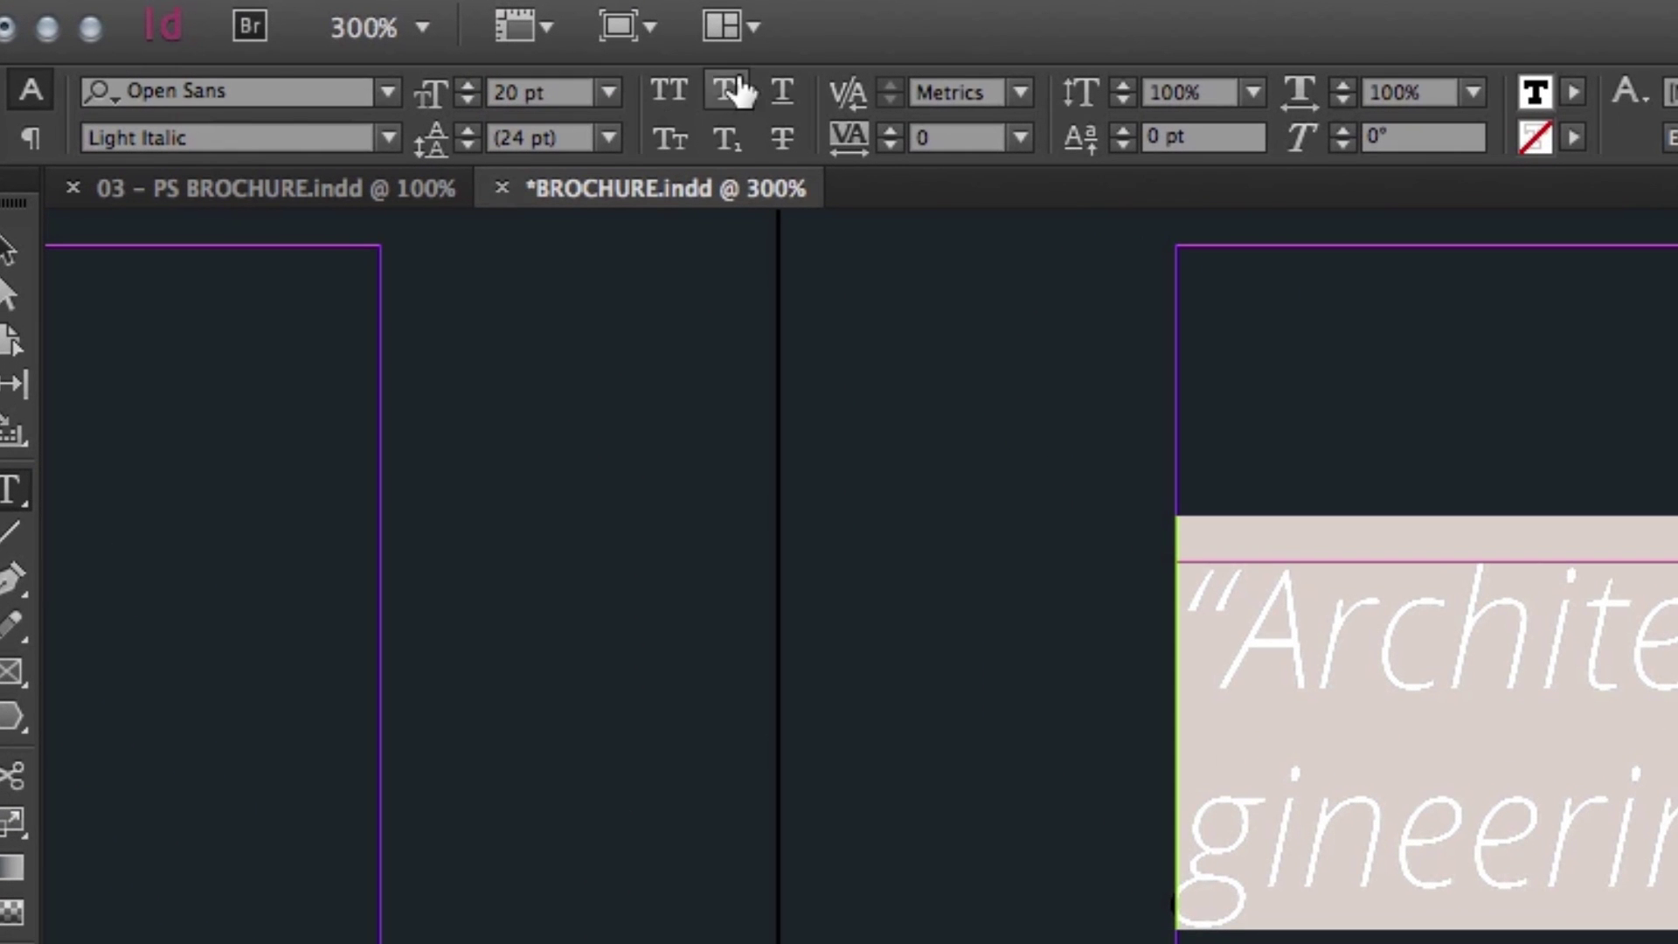
- Set the quote in all caps and colour its text with the SYNERGY PURPLE swatch
{"action": "left_click", "coordinate": [669, 103]}
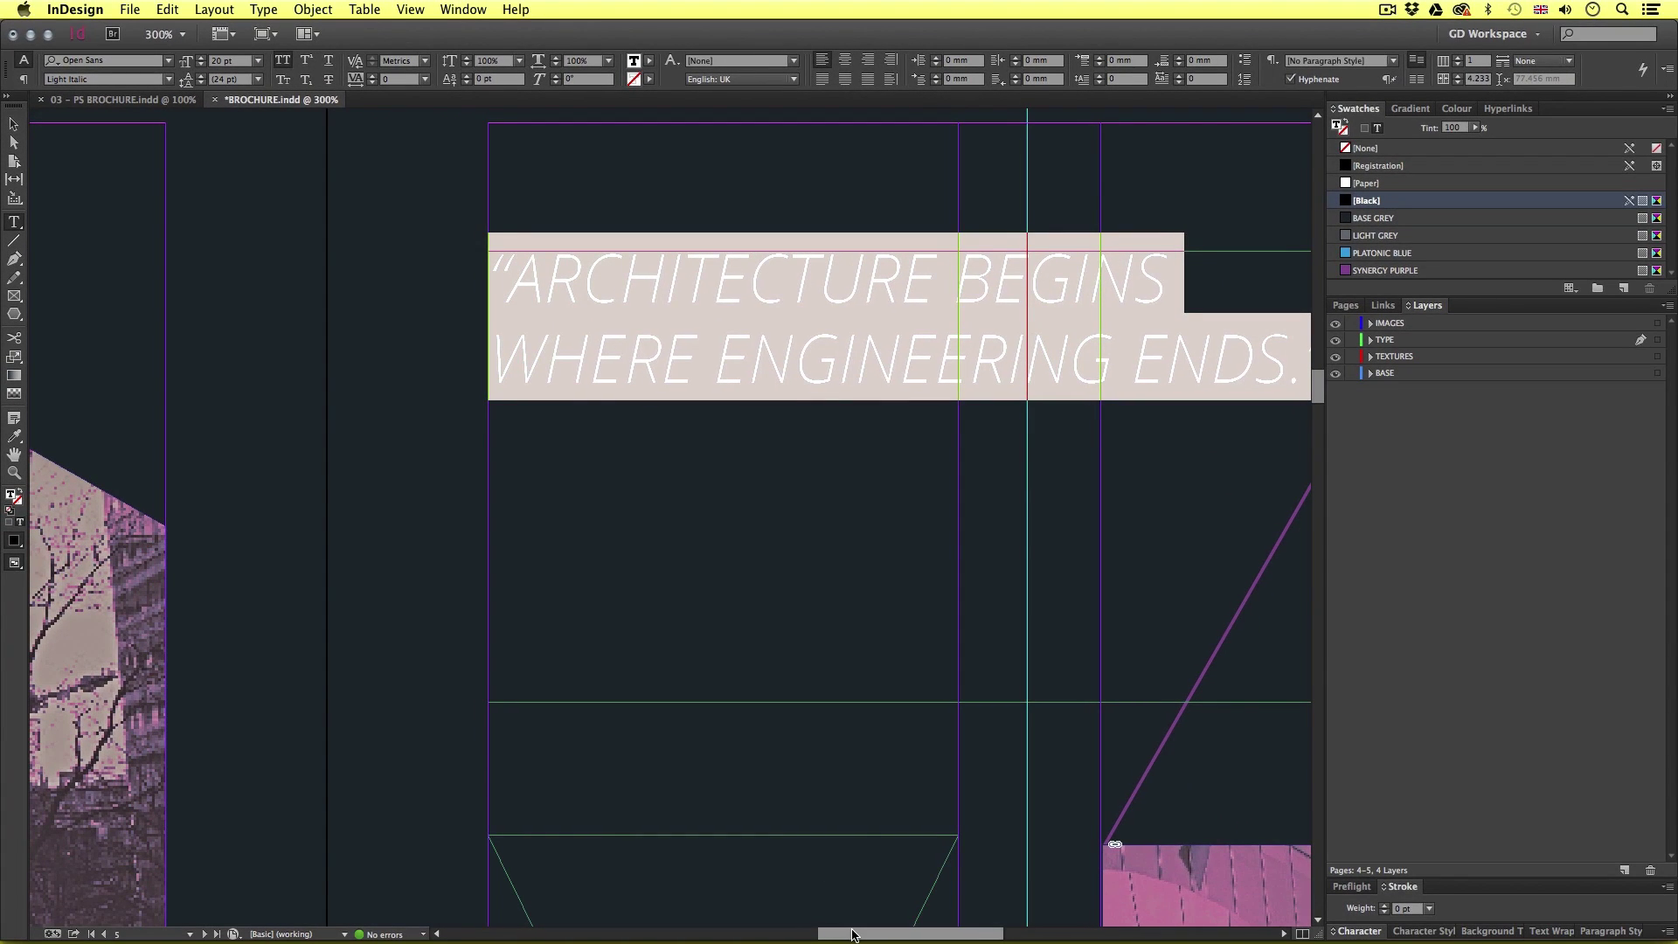
{"action": "left_click_drag", "start_coordinate": [856, 928], "coordinate": [888, 928]}
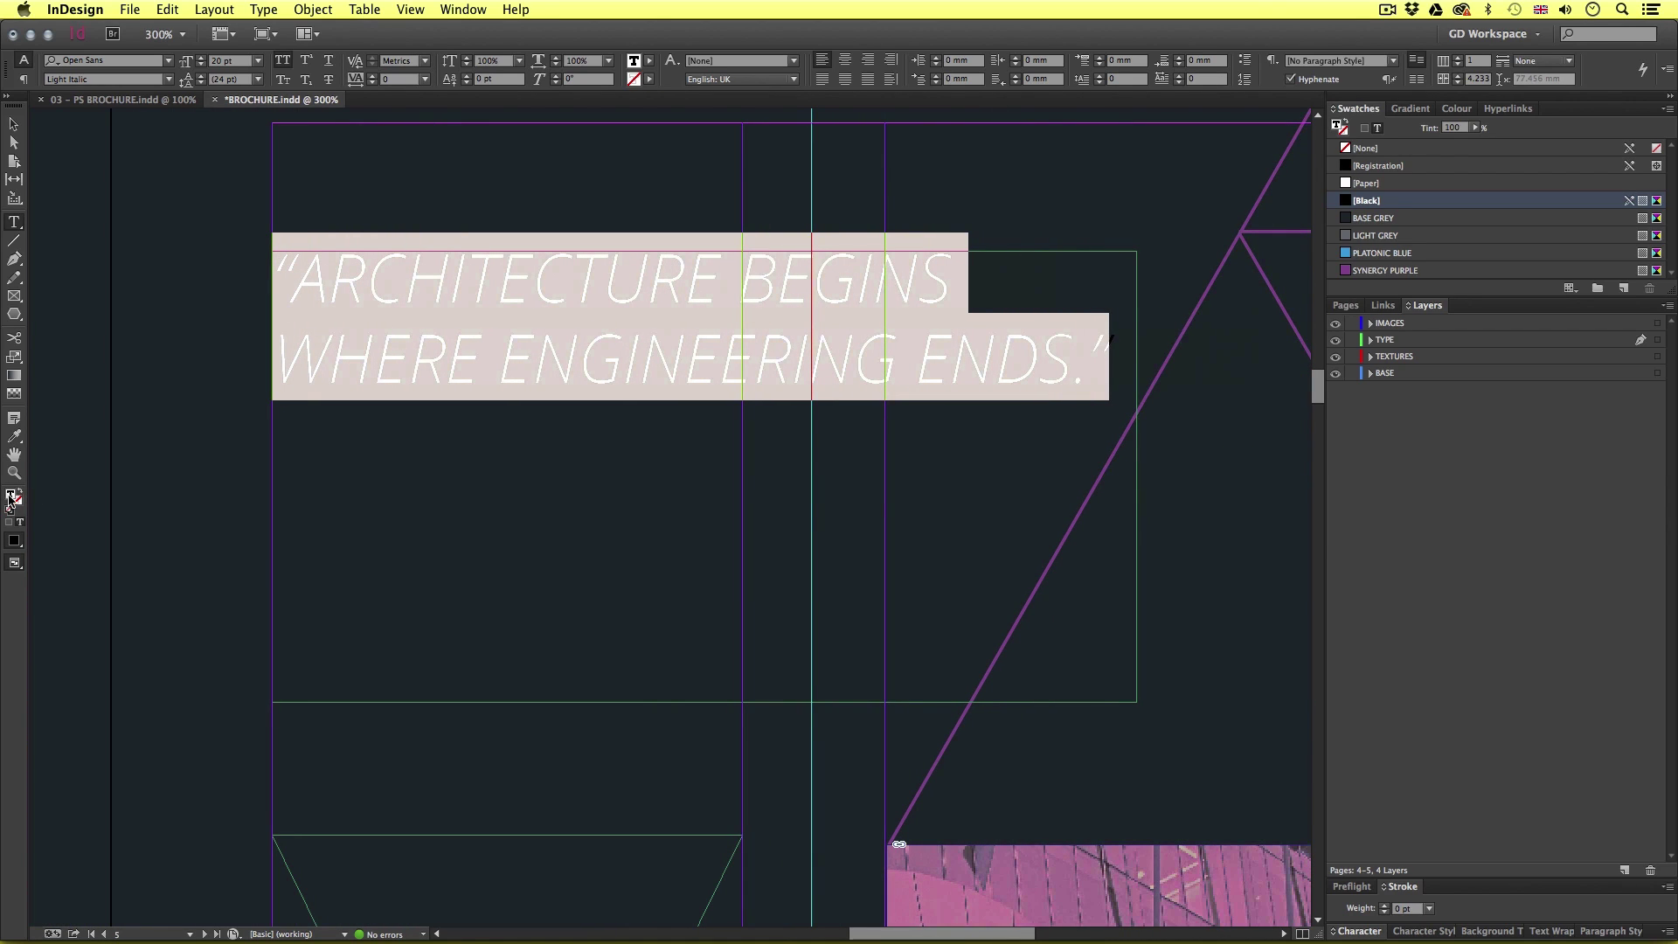
{"action": "left_click", "coordinate": [1392, 272]}
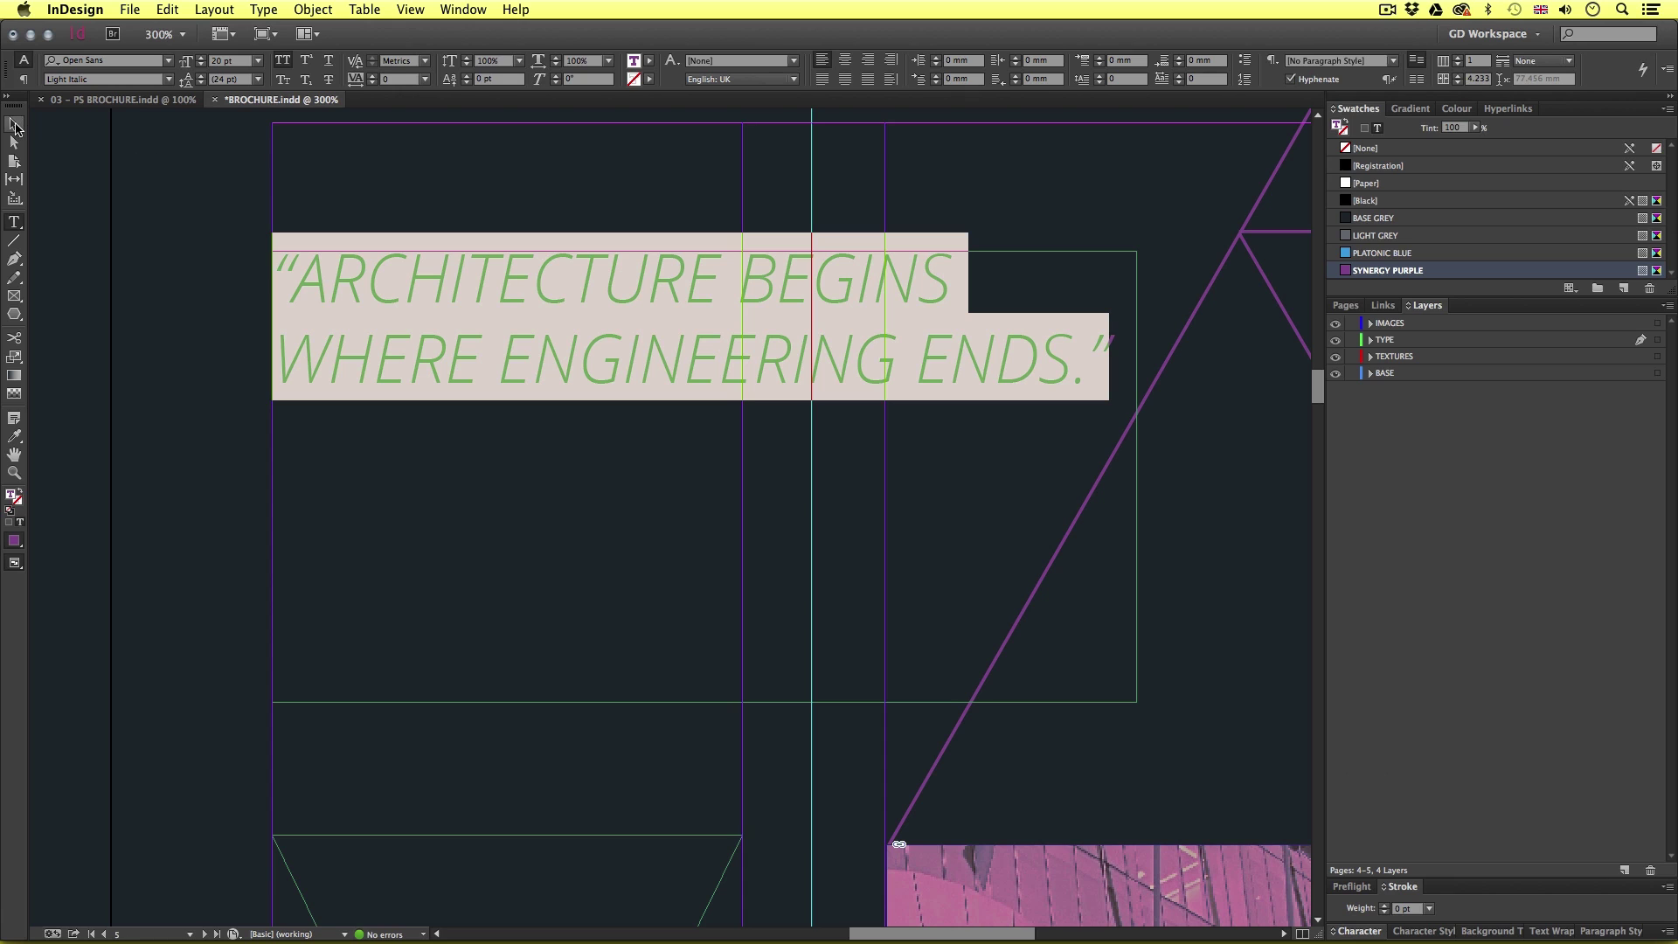
- Deselect the quote frame and preview the whole spread without guides or frame edges
{"action": "left_click", "coordinate": [15, 128]}
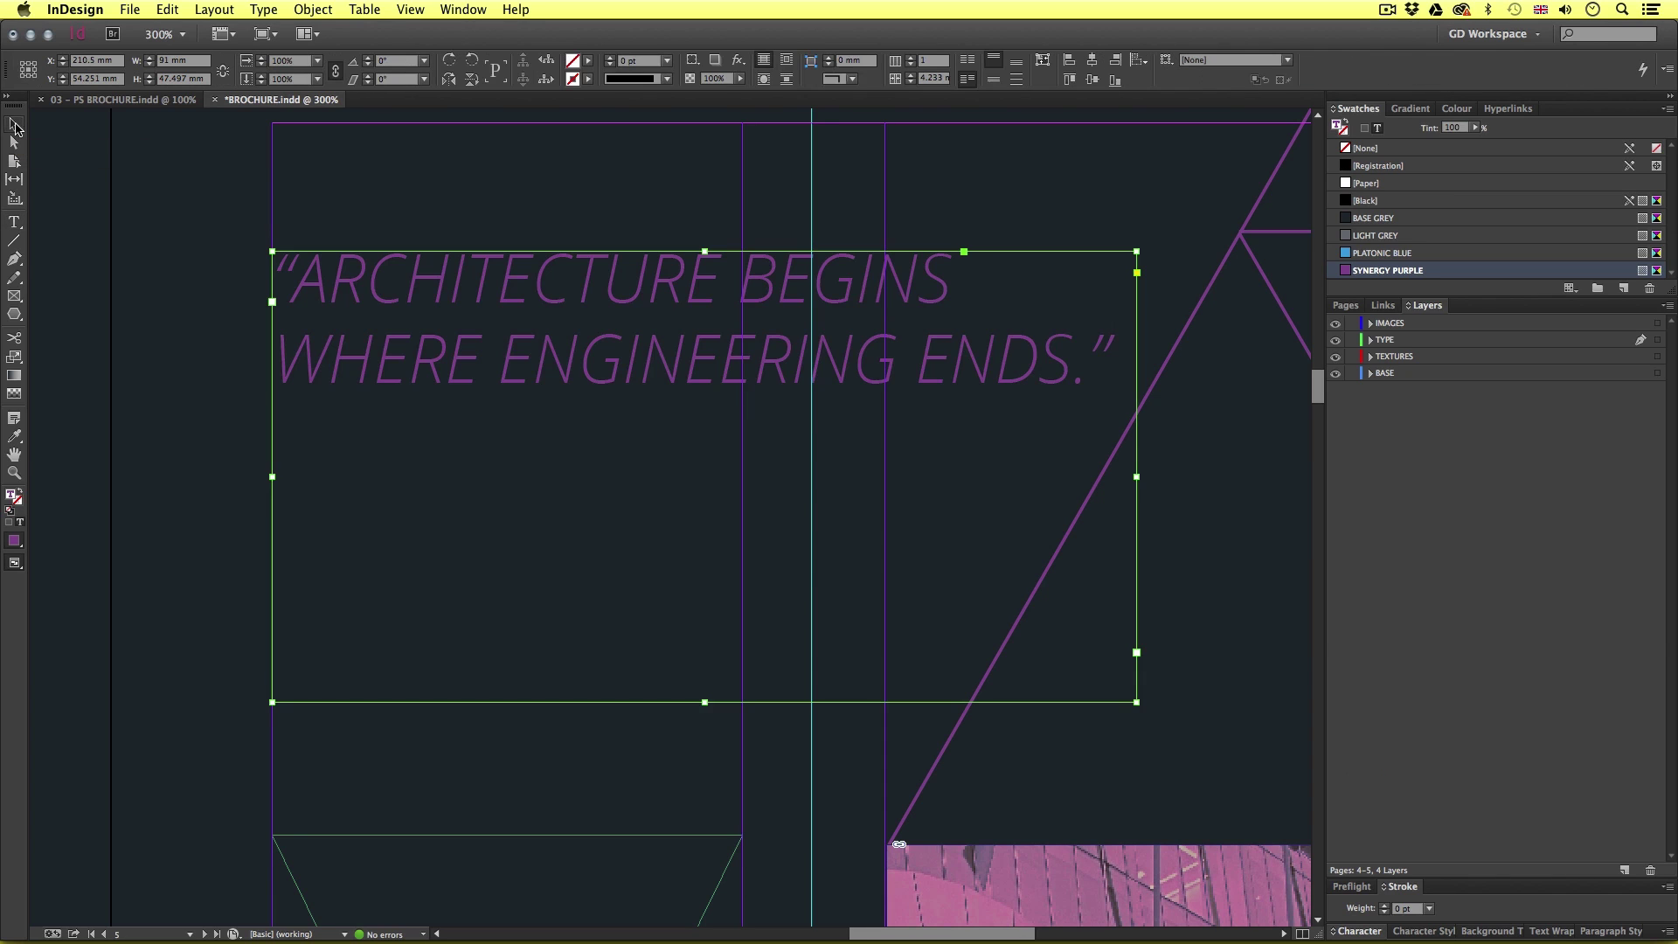
{"action": "left_click", "coordinate": [206, 227]}
{"action": "scroll", "coordinate": [626, 458], "scroll_direction": "down", "scroll_amount": 2}
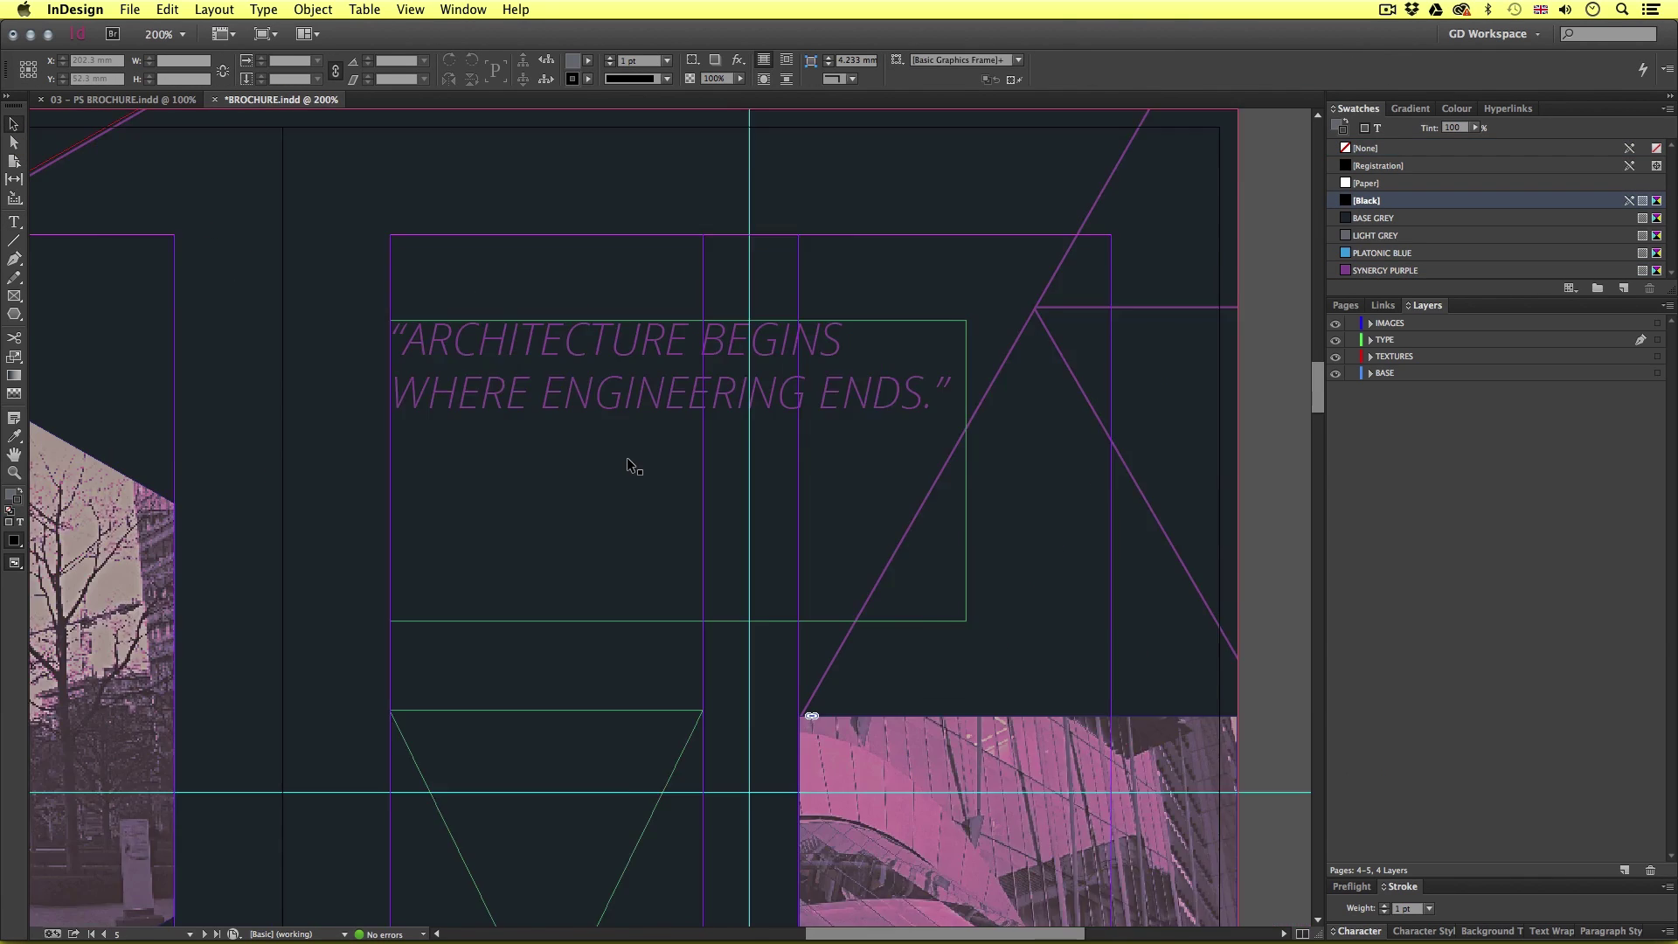
{"action": "scroll", "coordinate": [626, 521], "scroll_direction": "down", "scroll_amount": 2}
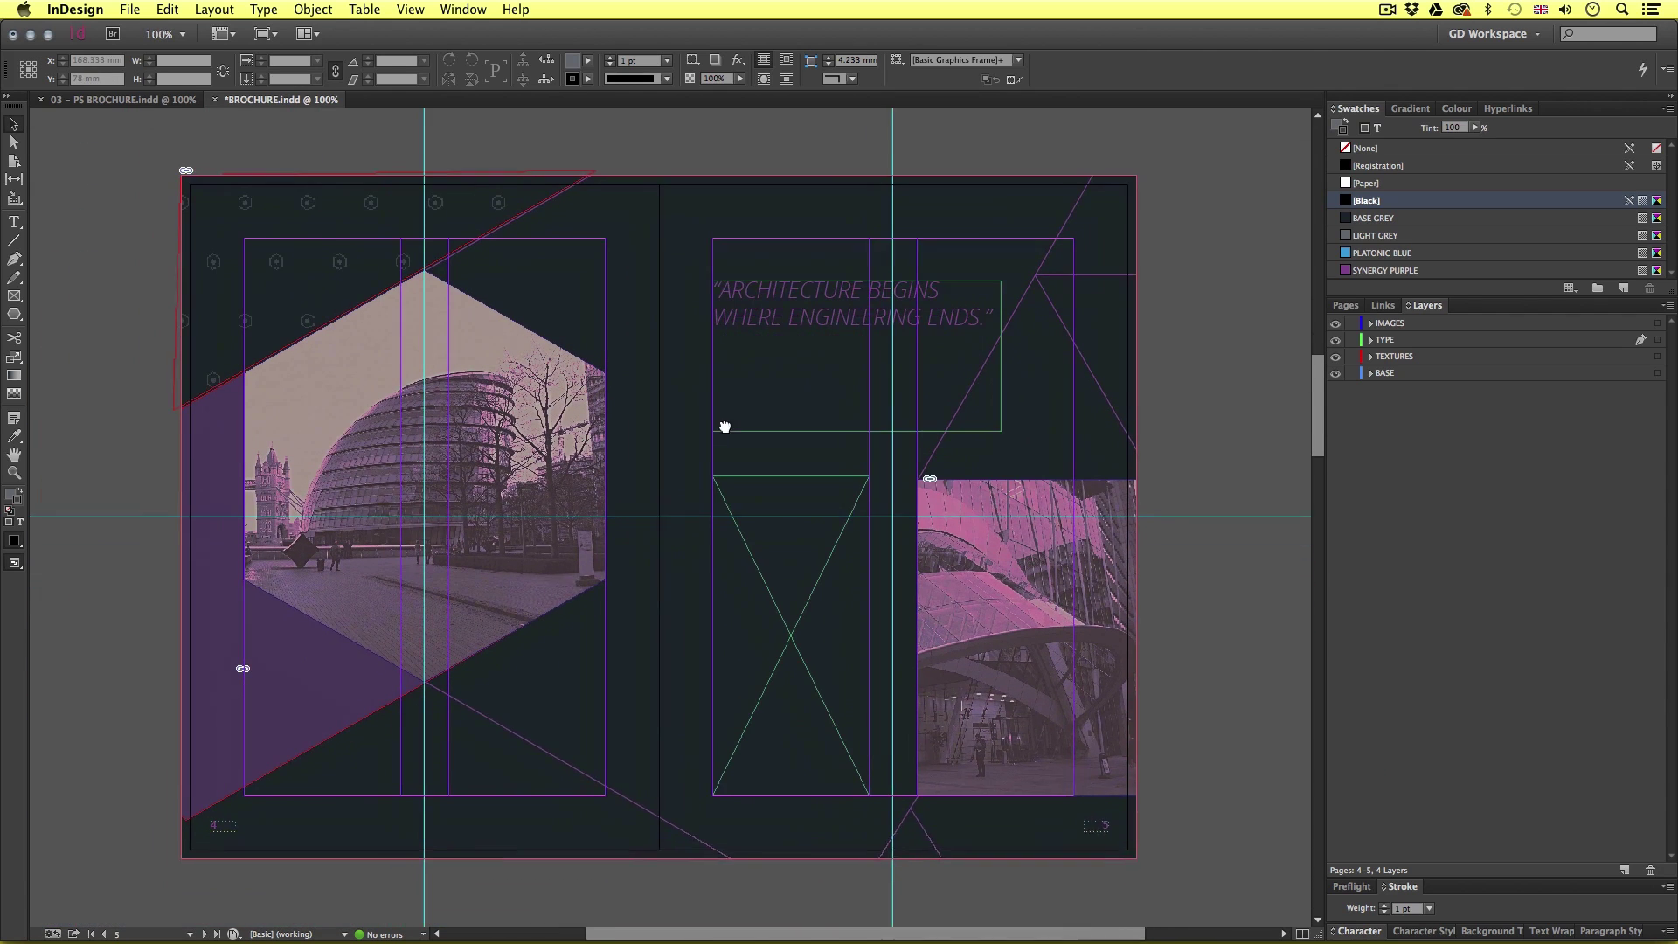
{"action": "key", "text": "w"}
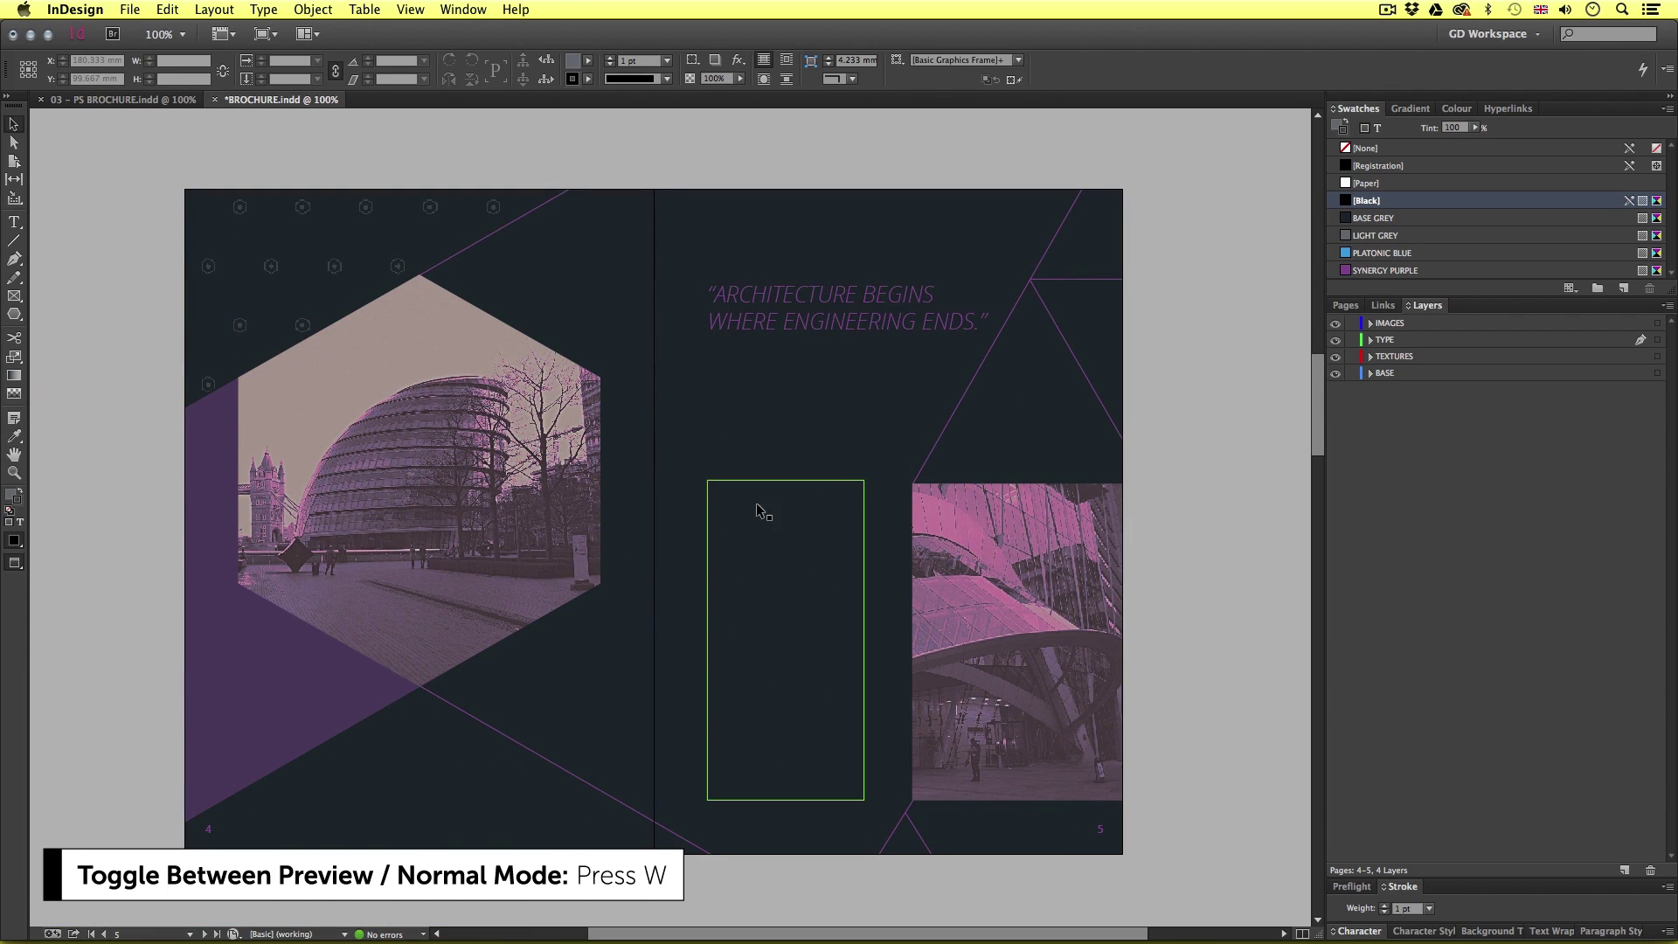
{"action": "scroll", "coordinate": [829, 376], "scroll_direction": "up", "scroll_amount": 1}
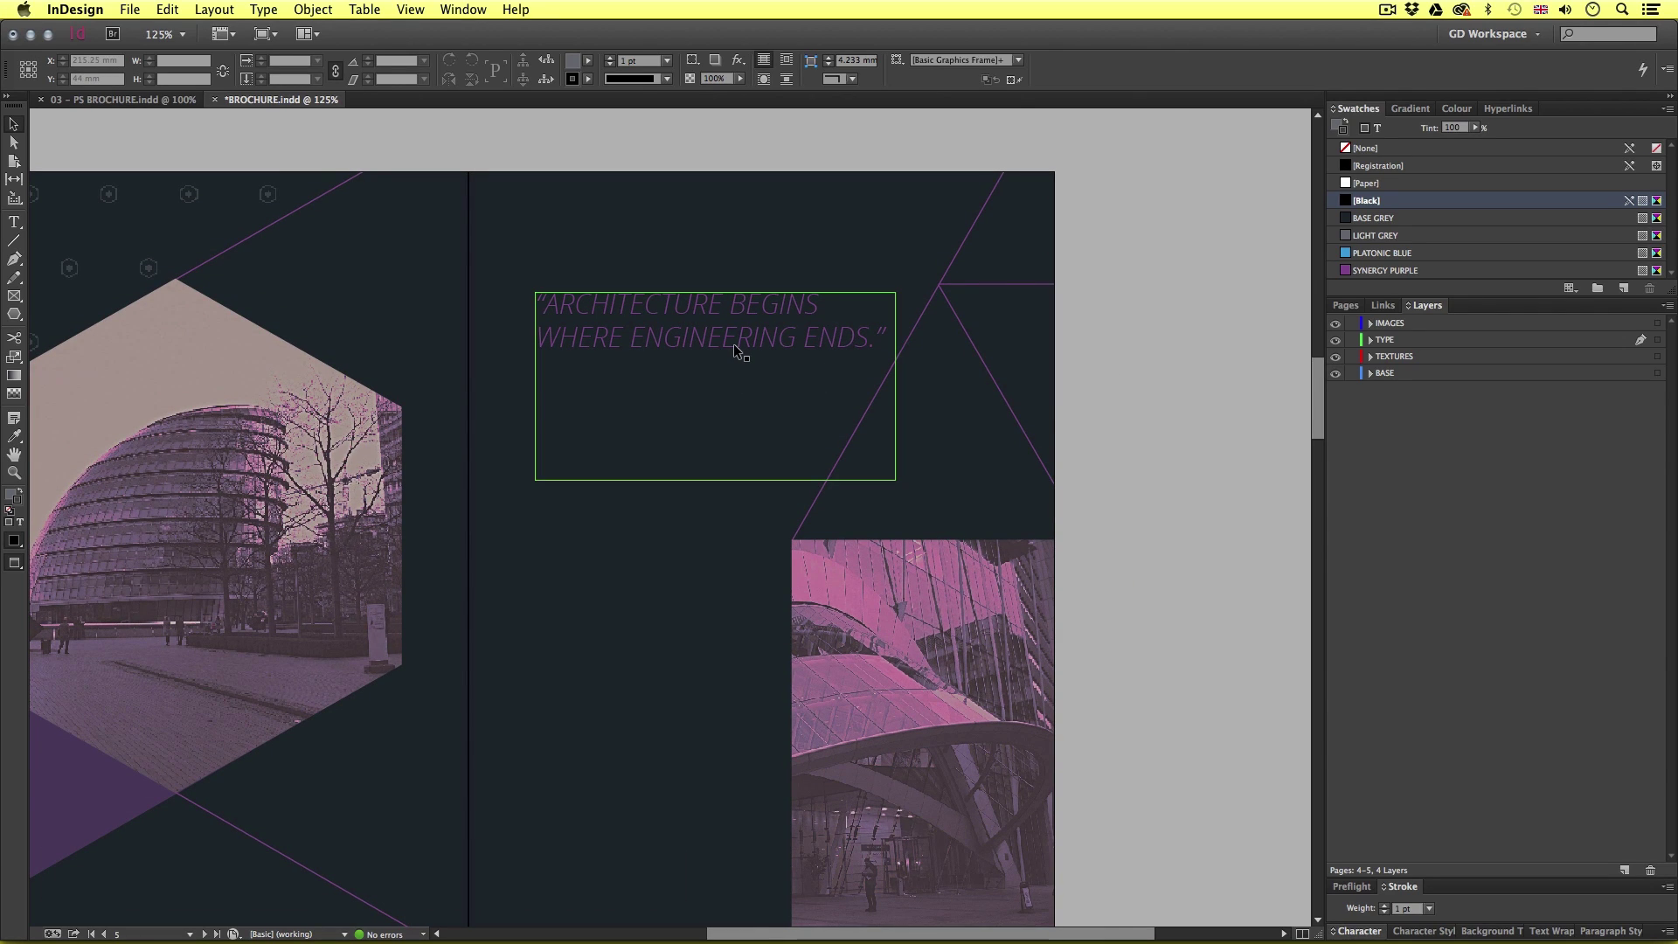
- Set the whole quote's leading to 28 pt and its tracking to 100
{"action": "left_click", "coordinate": [679, 322]}
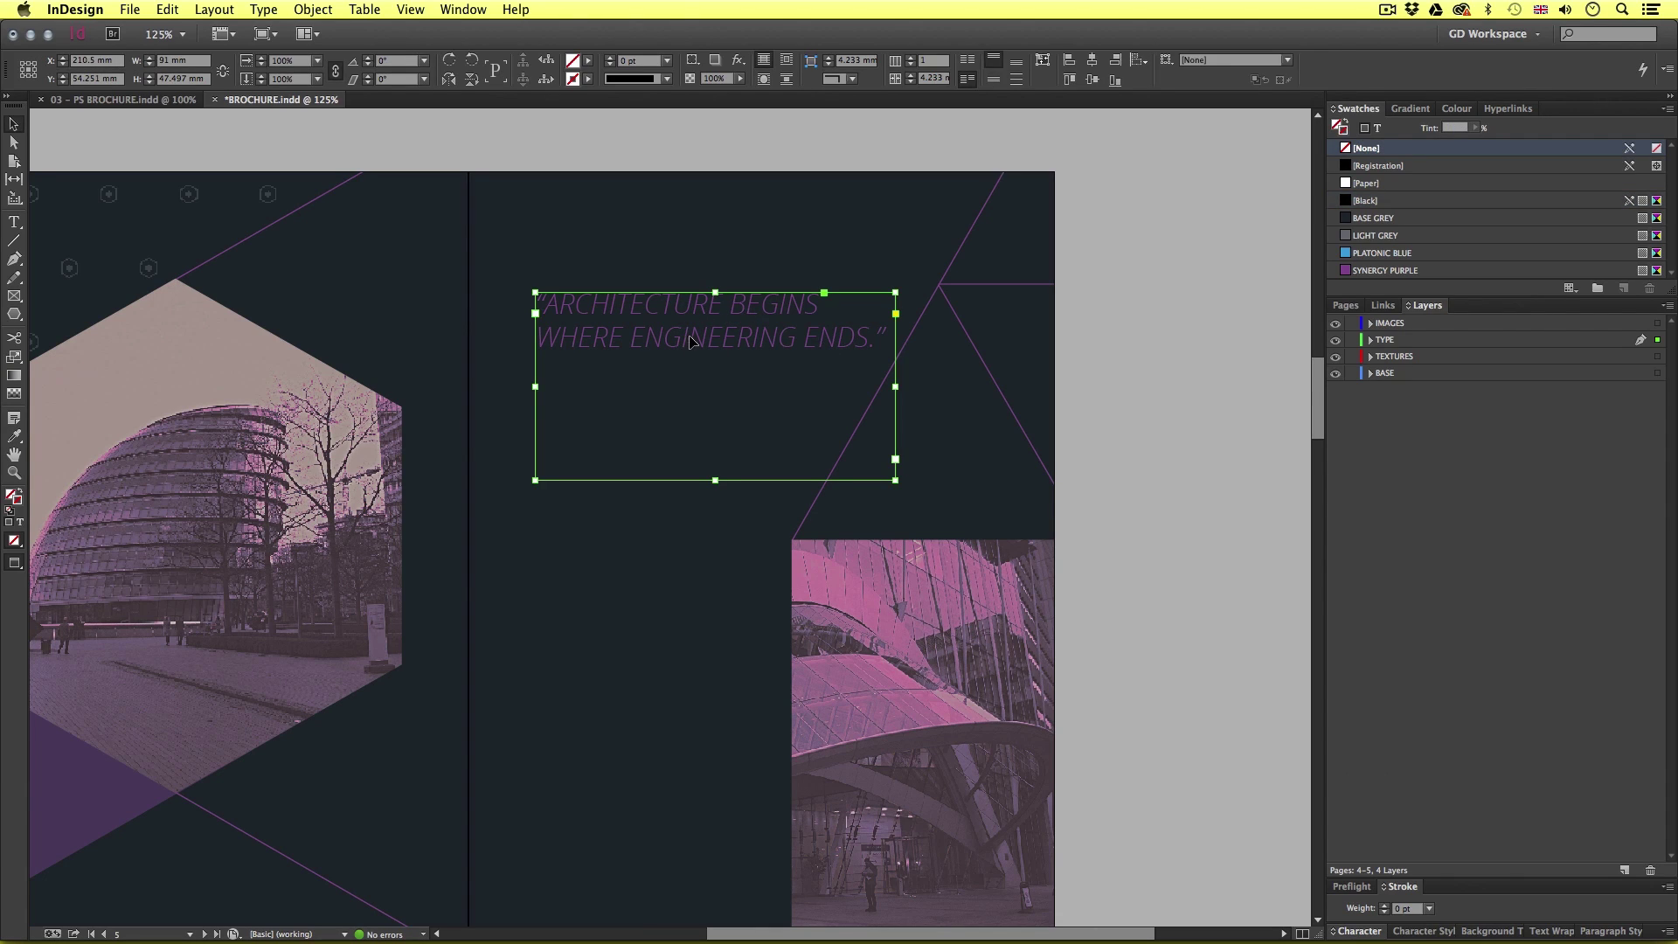
{"action": "double_click", "coordinate": [690, 335]}
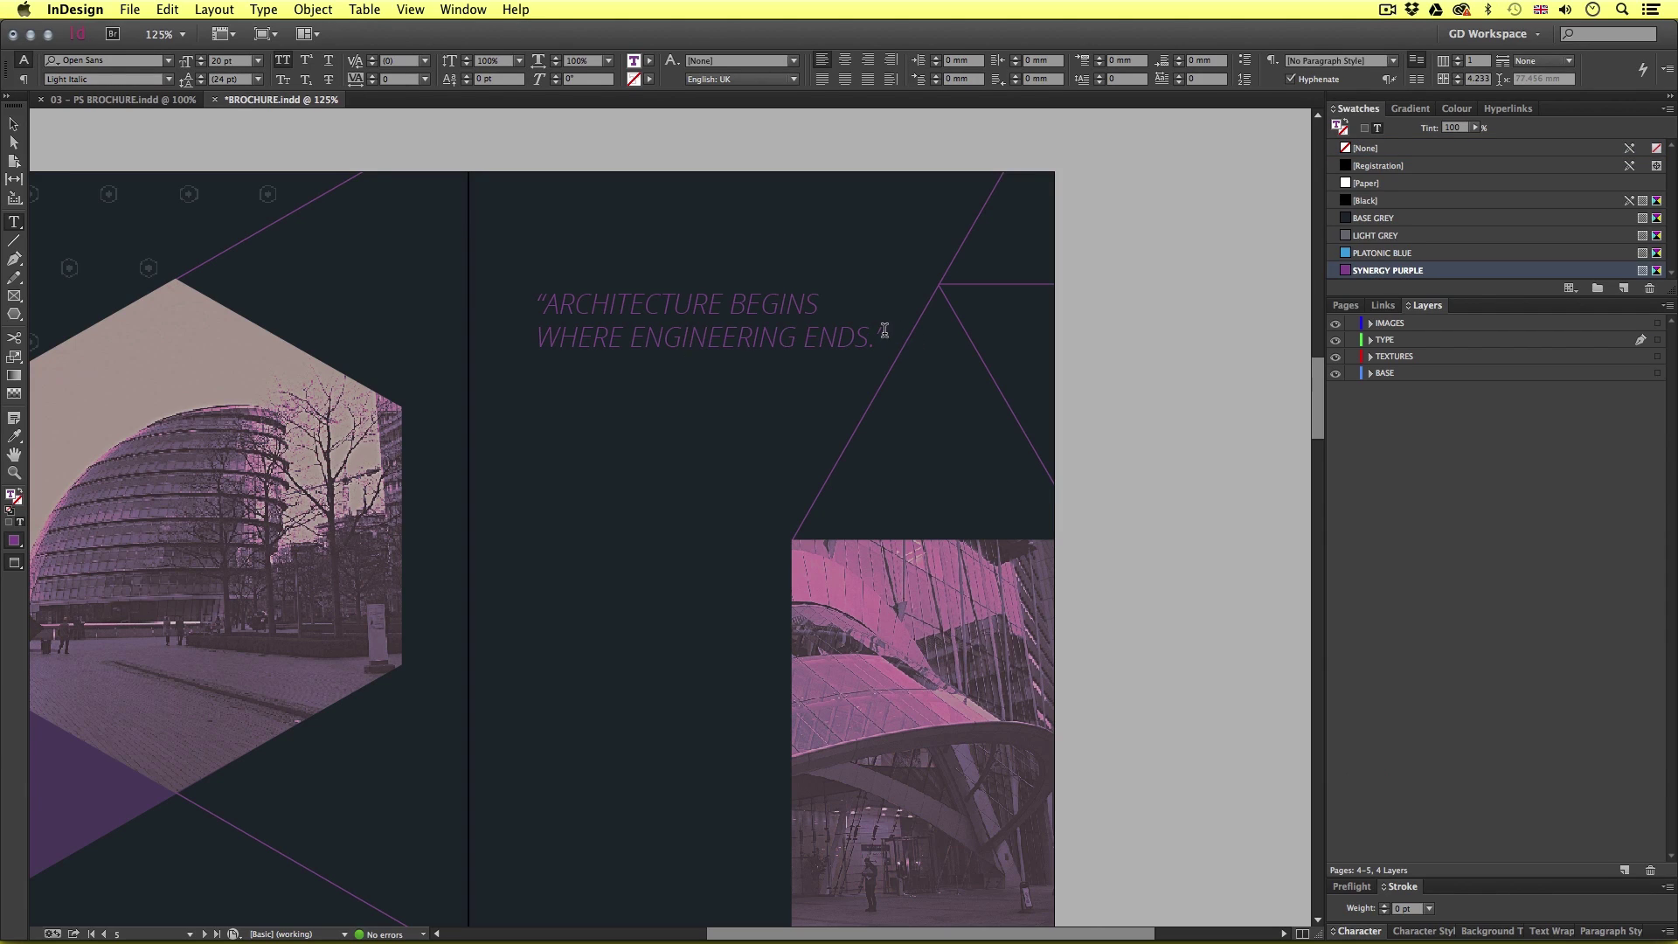
{"action": "left_click_drag", "start_coordinate": [884, 331], "coordinate": [506, 297]}
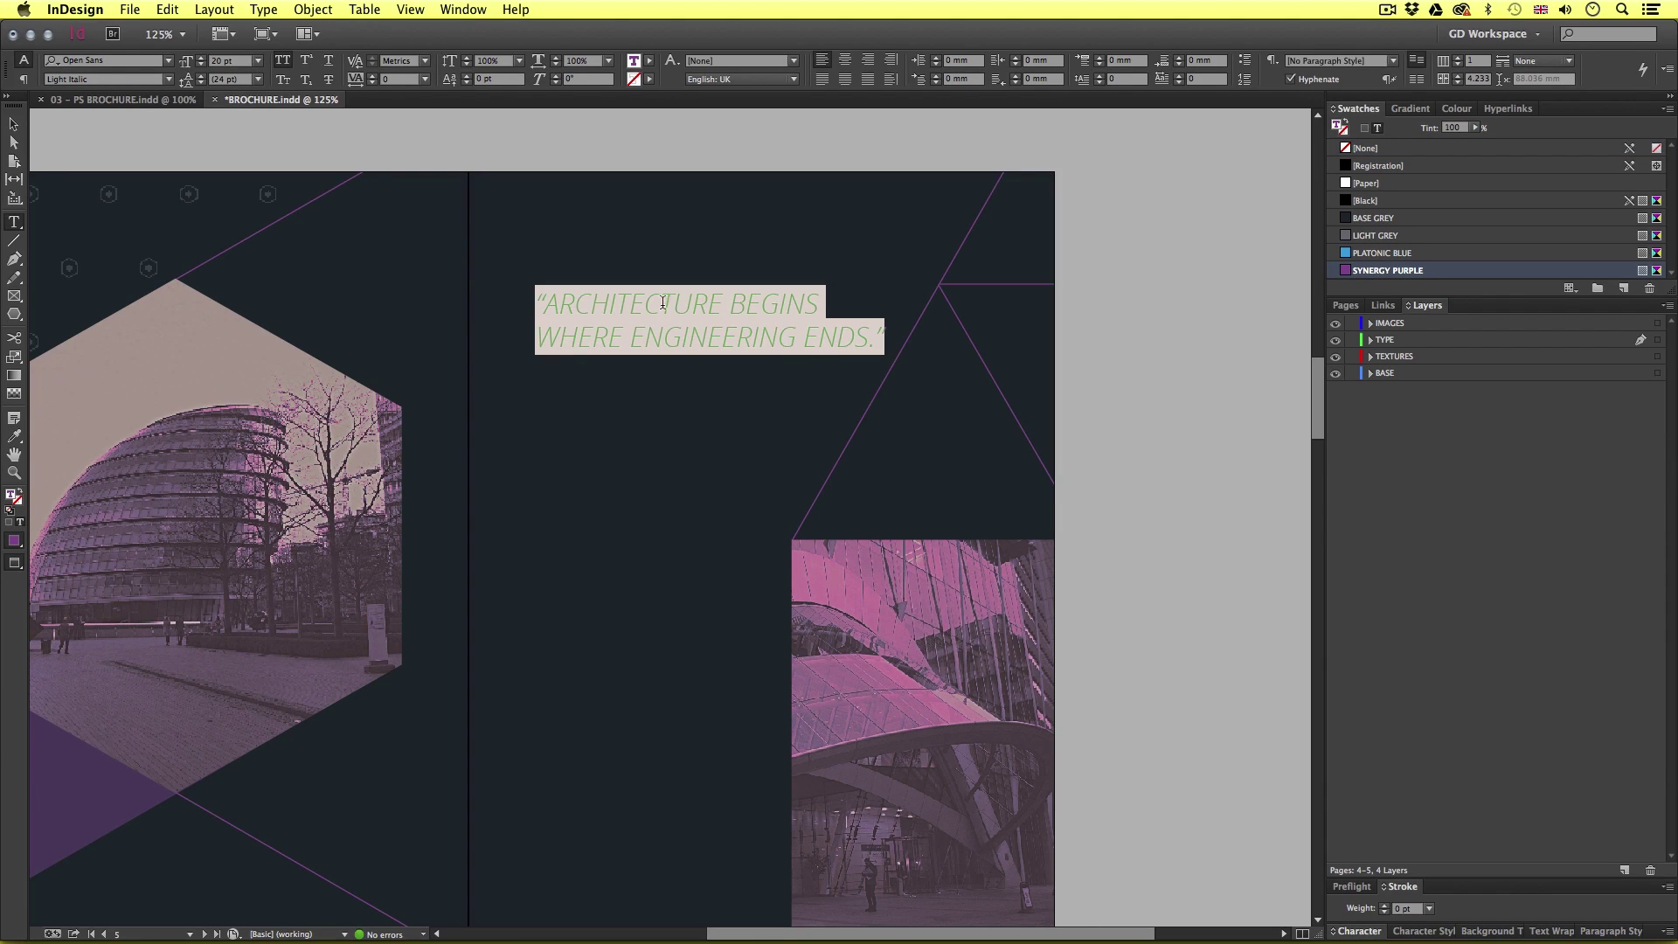
{"action": "left_click", "coordinate": [225, 77]}
{"action": "type", "text": "28"}
{"action": "key", "text": "Return"}
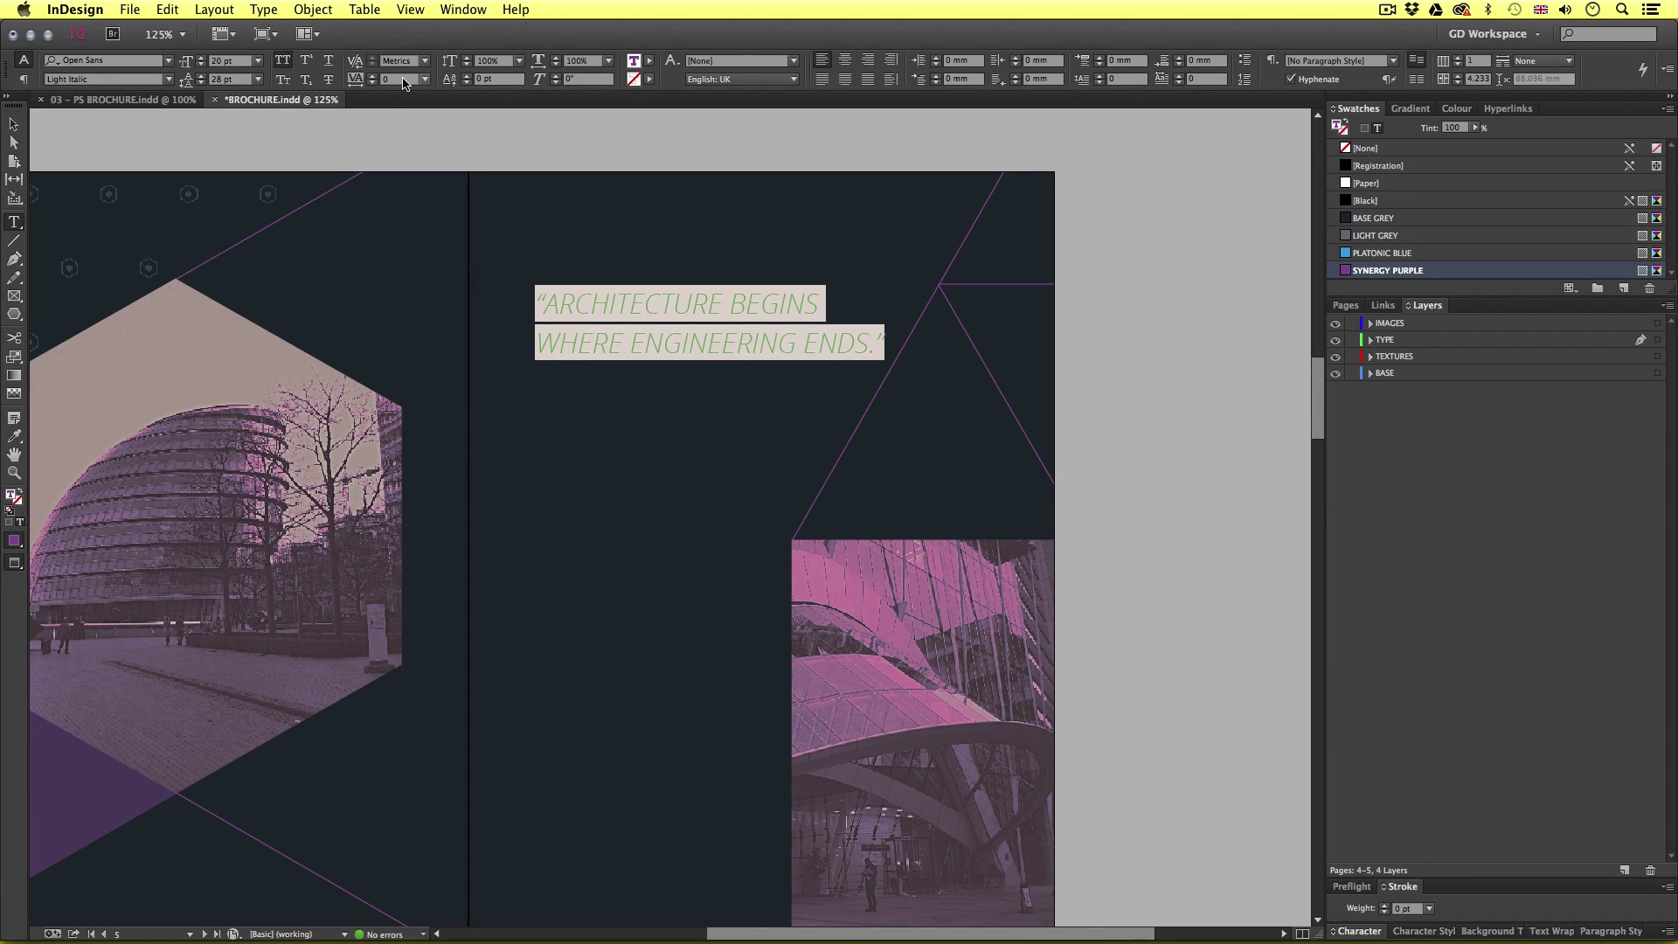
{"action": "left_click", "coordinate": [425, 79]}
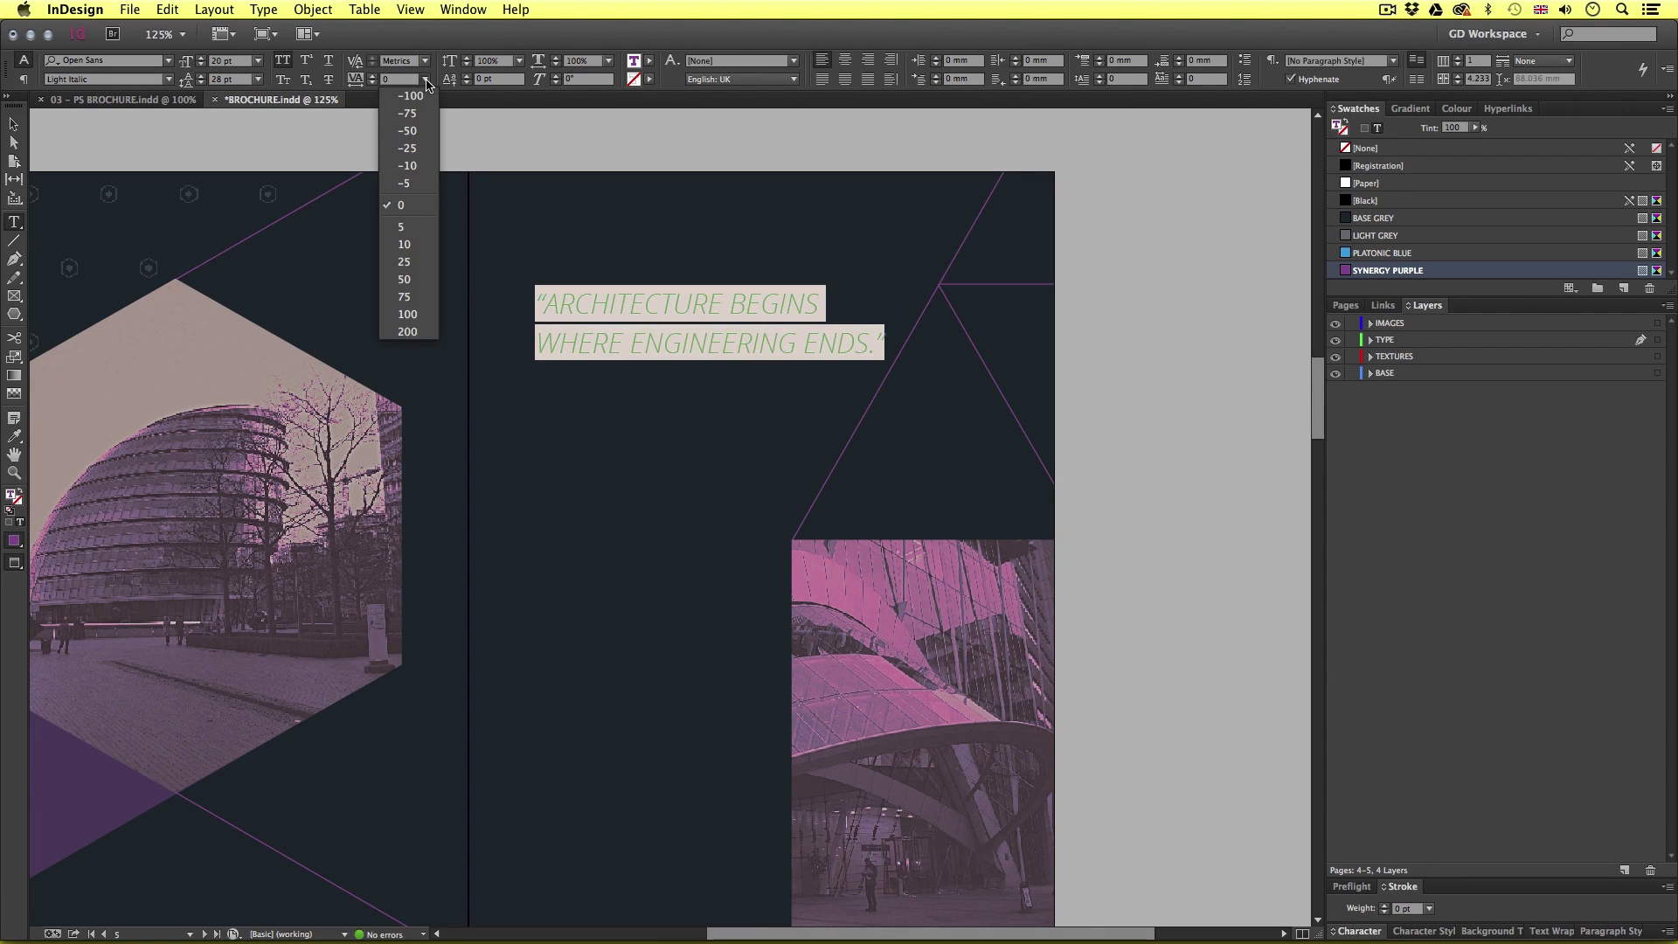
{"action": "left_click", "coordinate": [408, 313]}
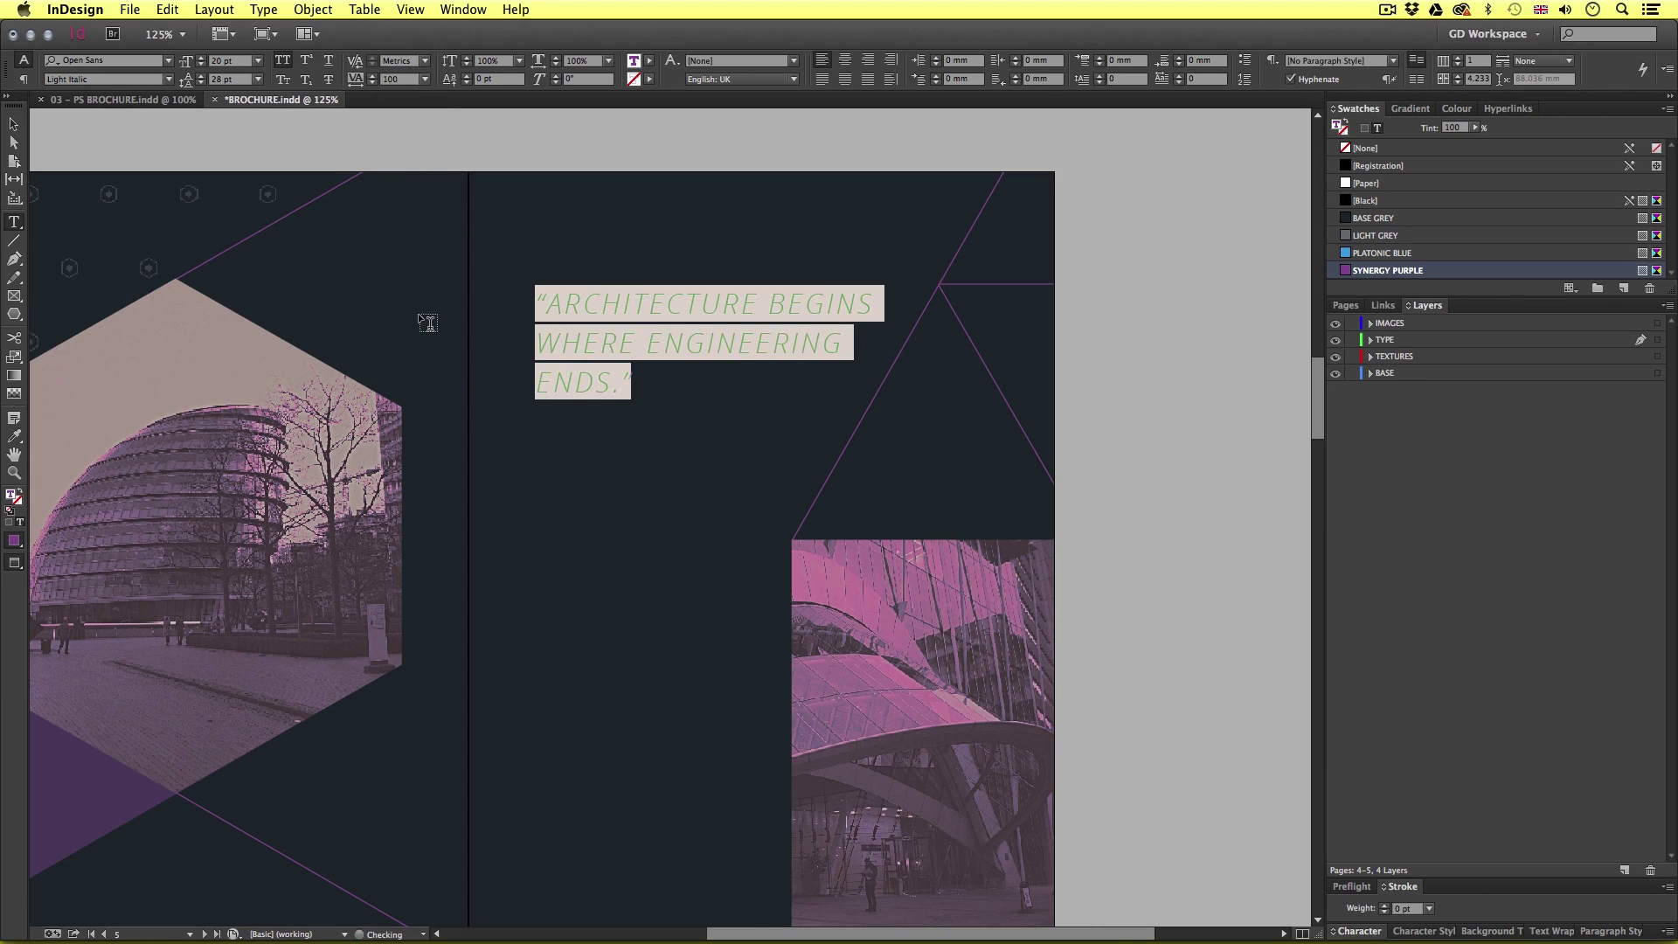
- Insert soft line breaks in the quote before BEGINS, ENGINEERING and ENDS so it runs over four lines
{"action": "left_click", "coordinate": [770, 306]}
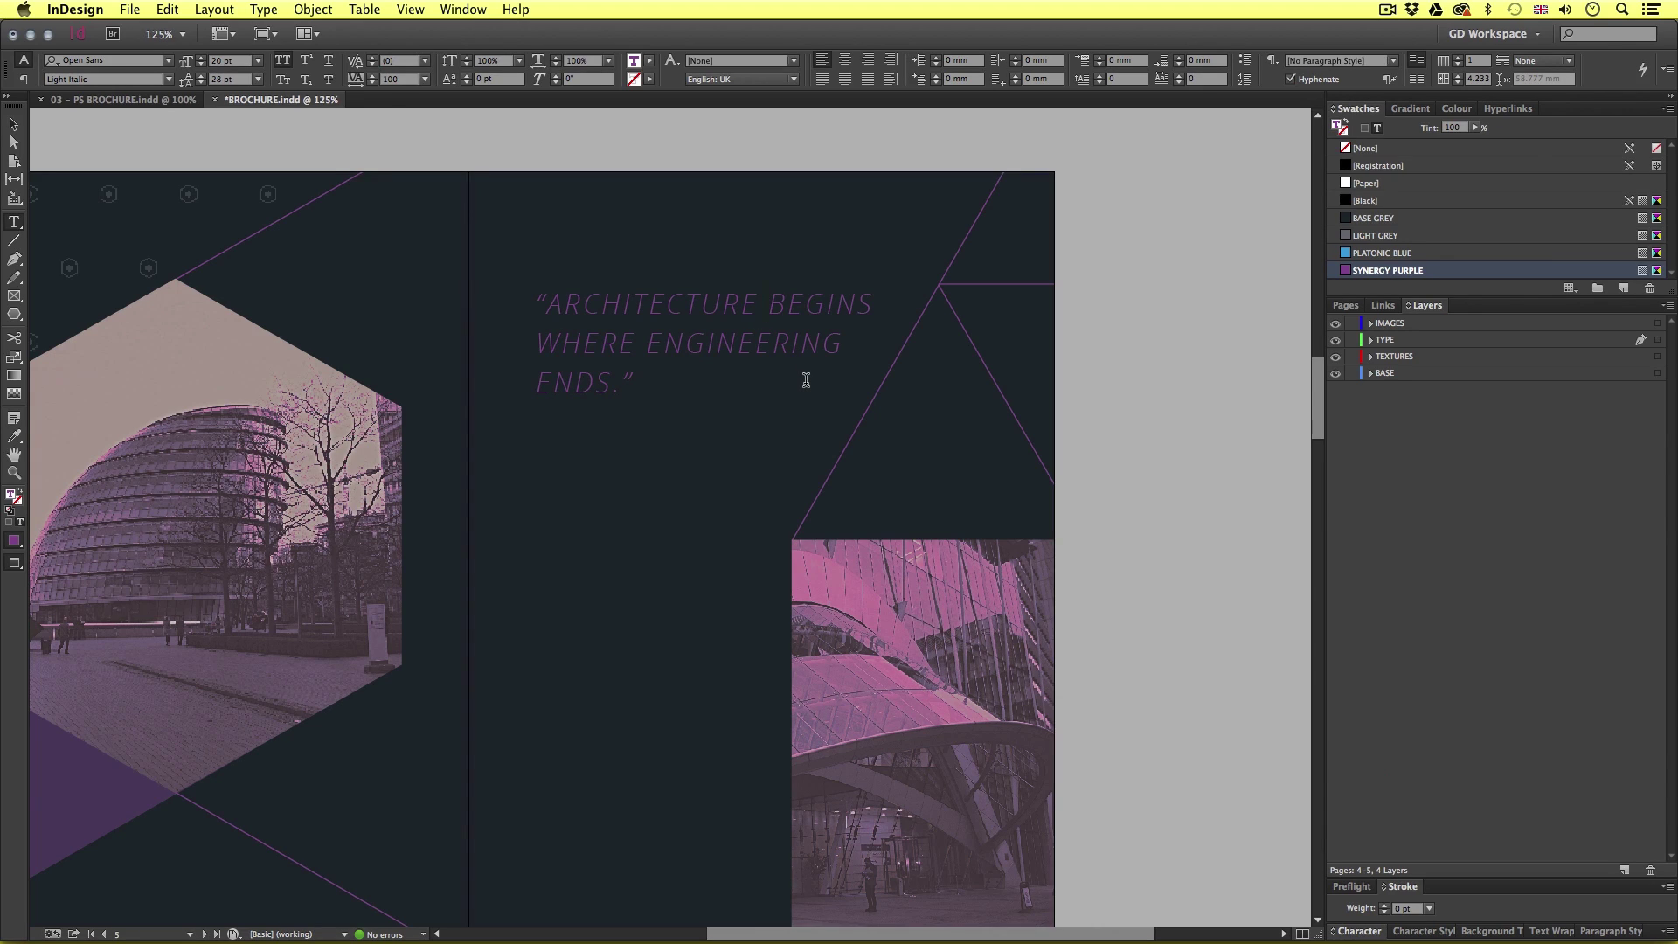
{"action": "key", "text": "shift+Return"}
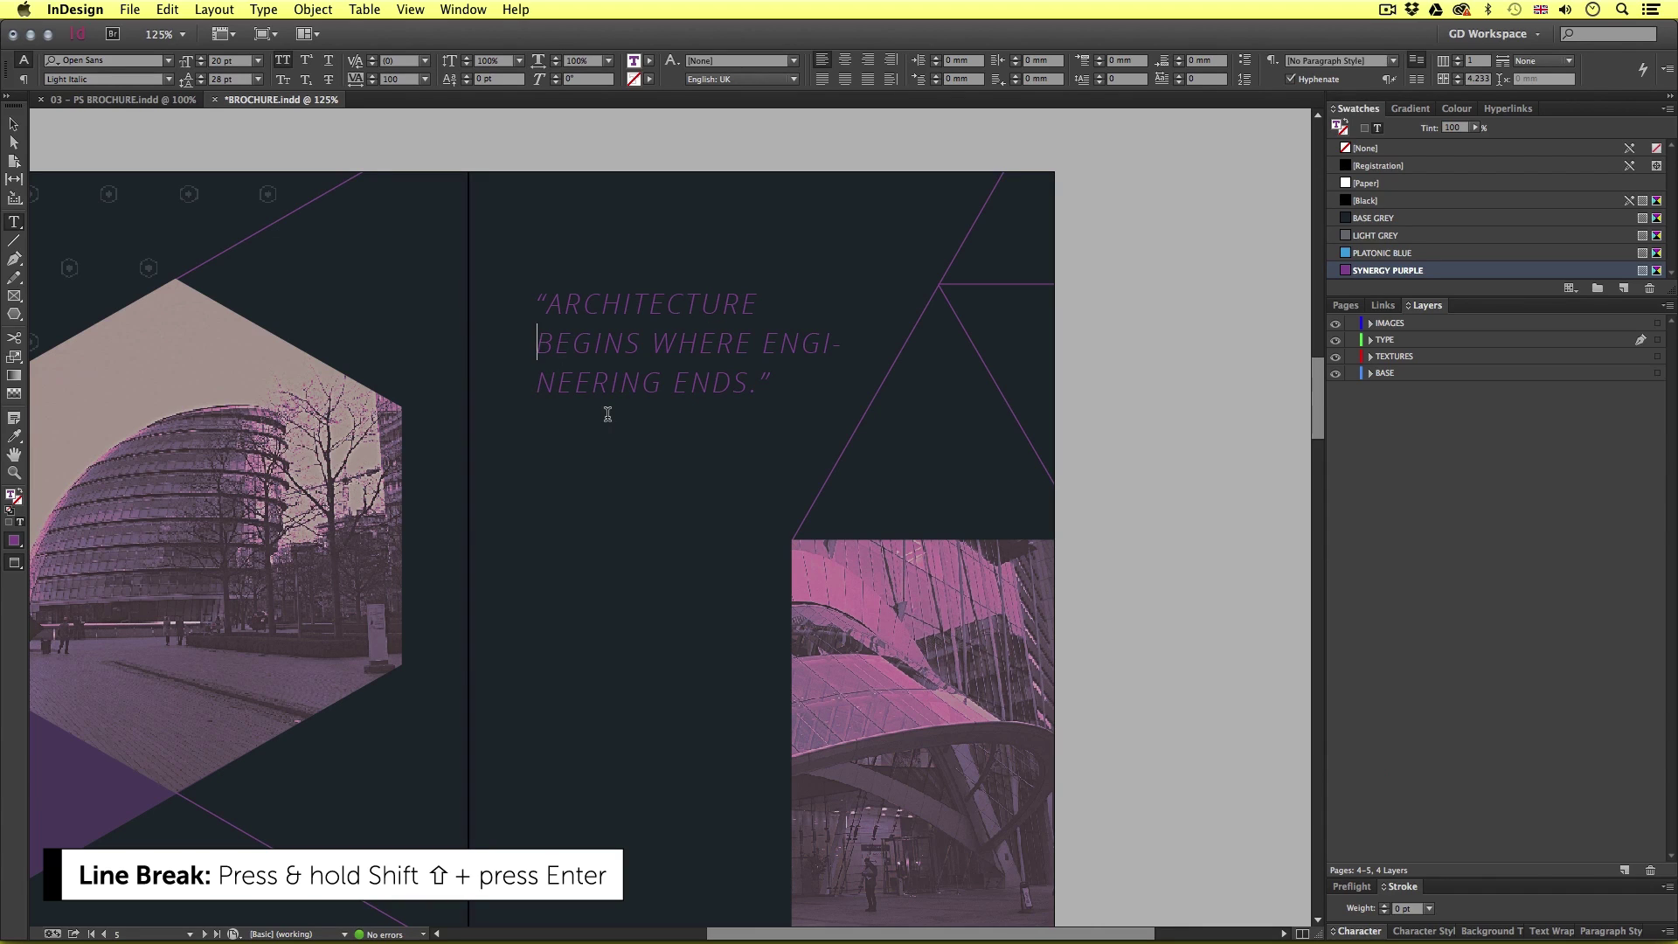
{"action": "left_click", "coordinate": [760, 346]}
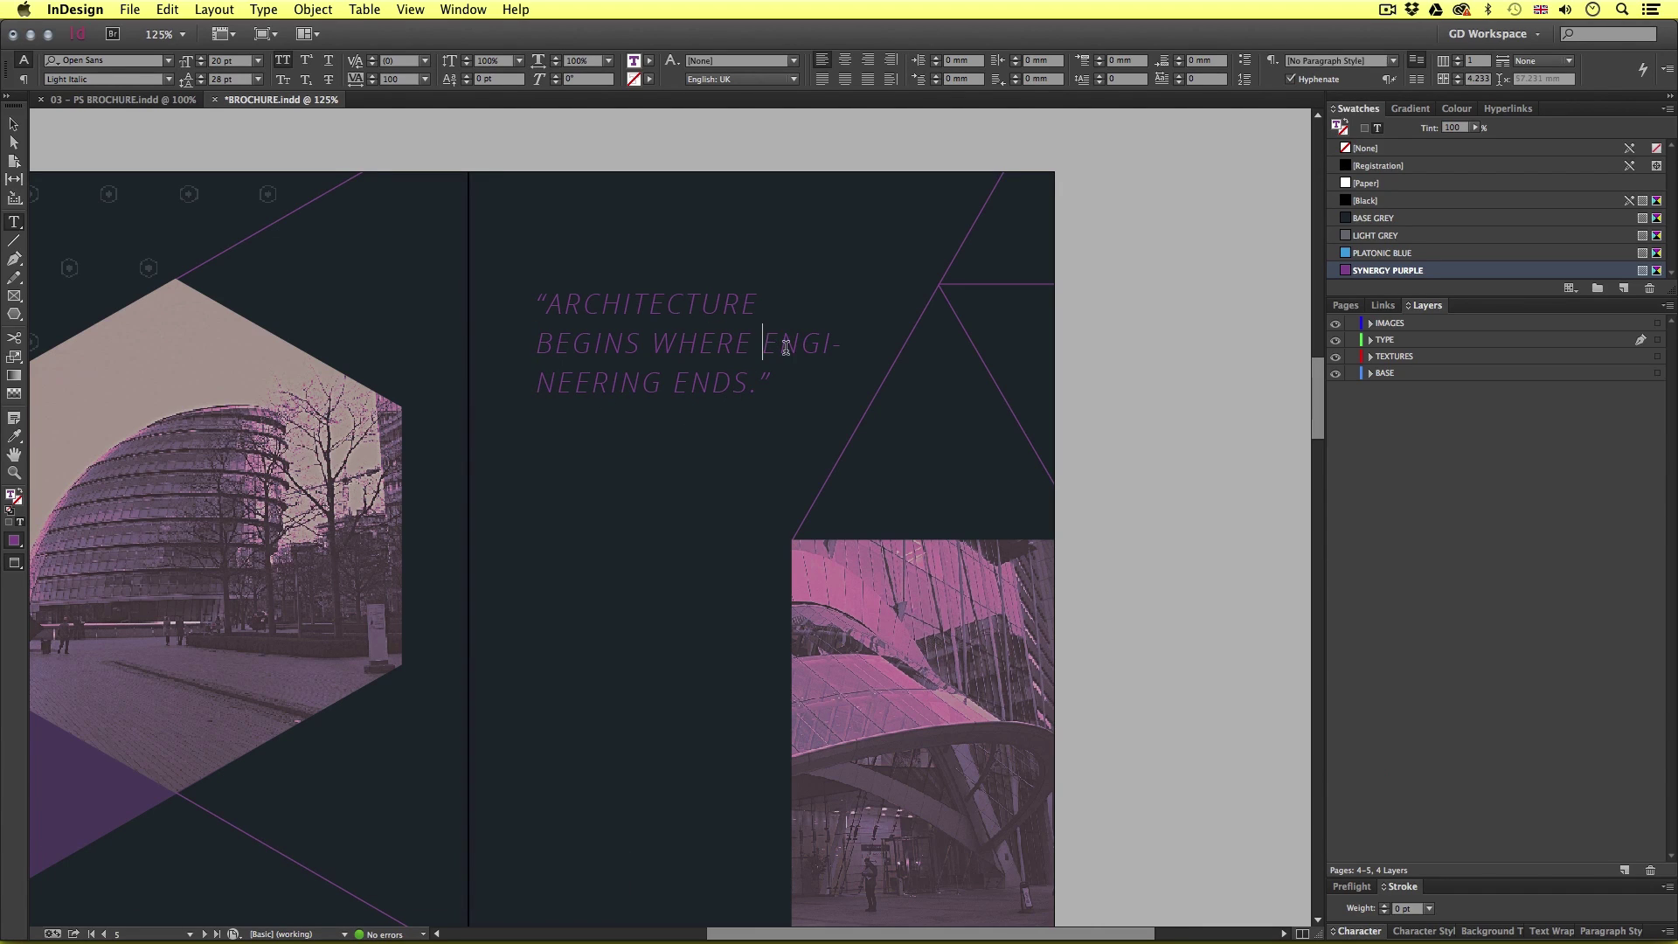
{"action": "key", "text": "shift+Return"}
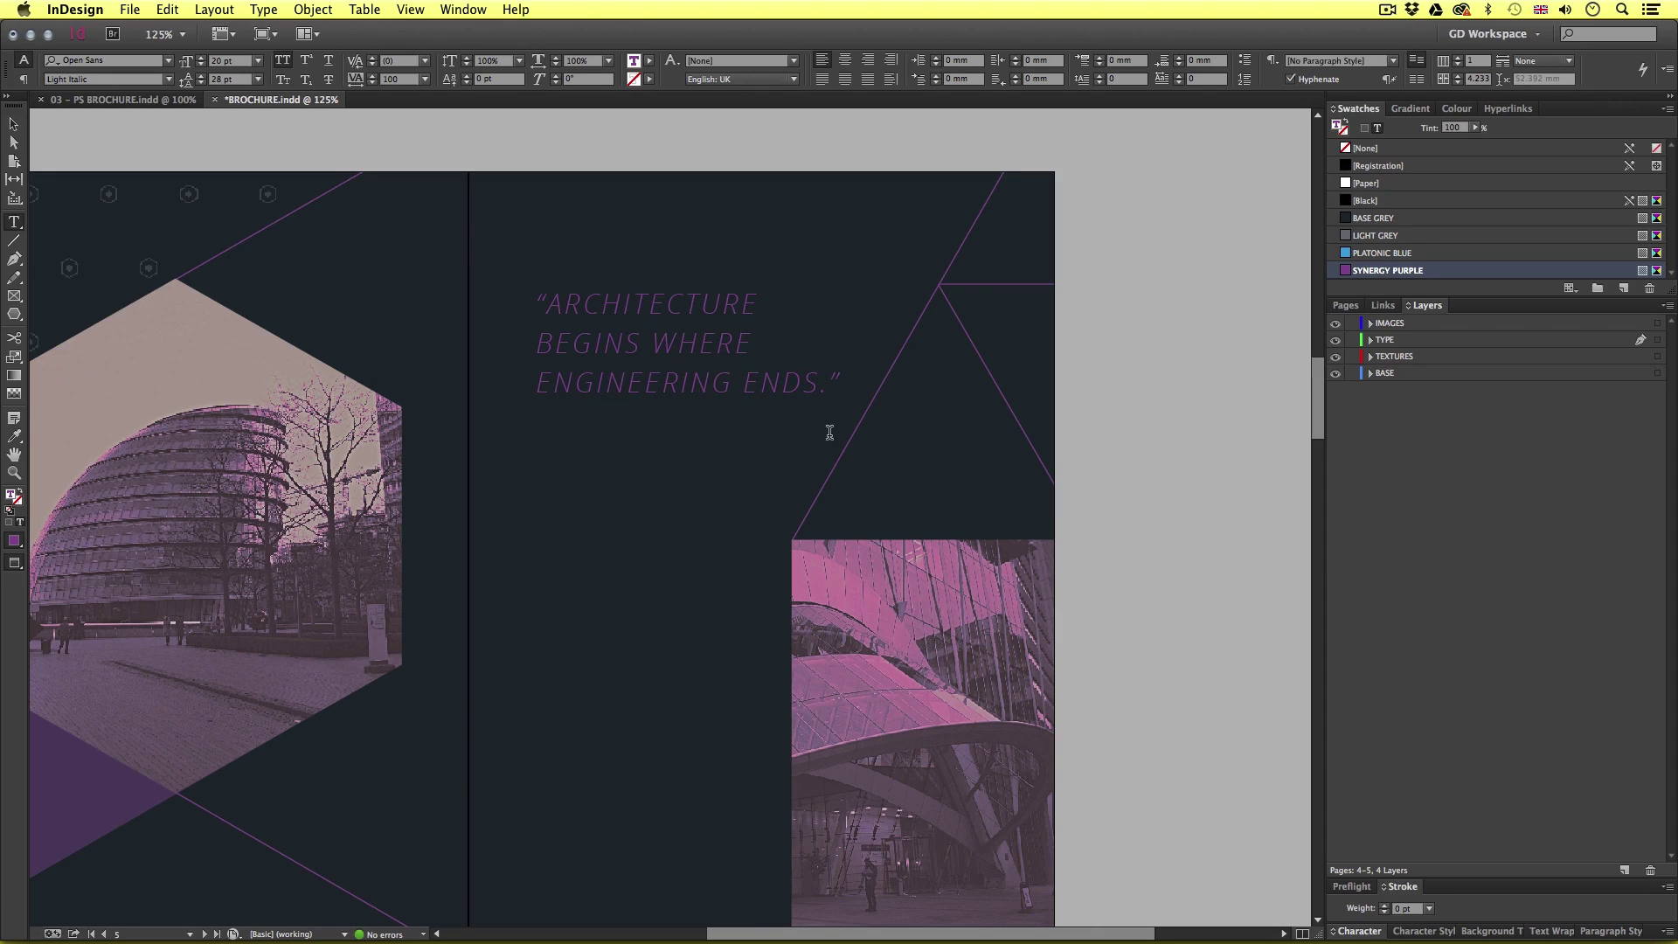
{"action": "key", "text": "shift+Return"}
- With guides shown, stretch the quote frame from the upper margin to the image's top edge and centre its text vertically
{"action": "left_click", "coordinate": [156, 128]}
{"action": "key", "text": "w"}
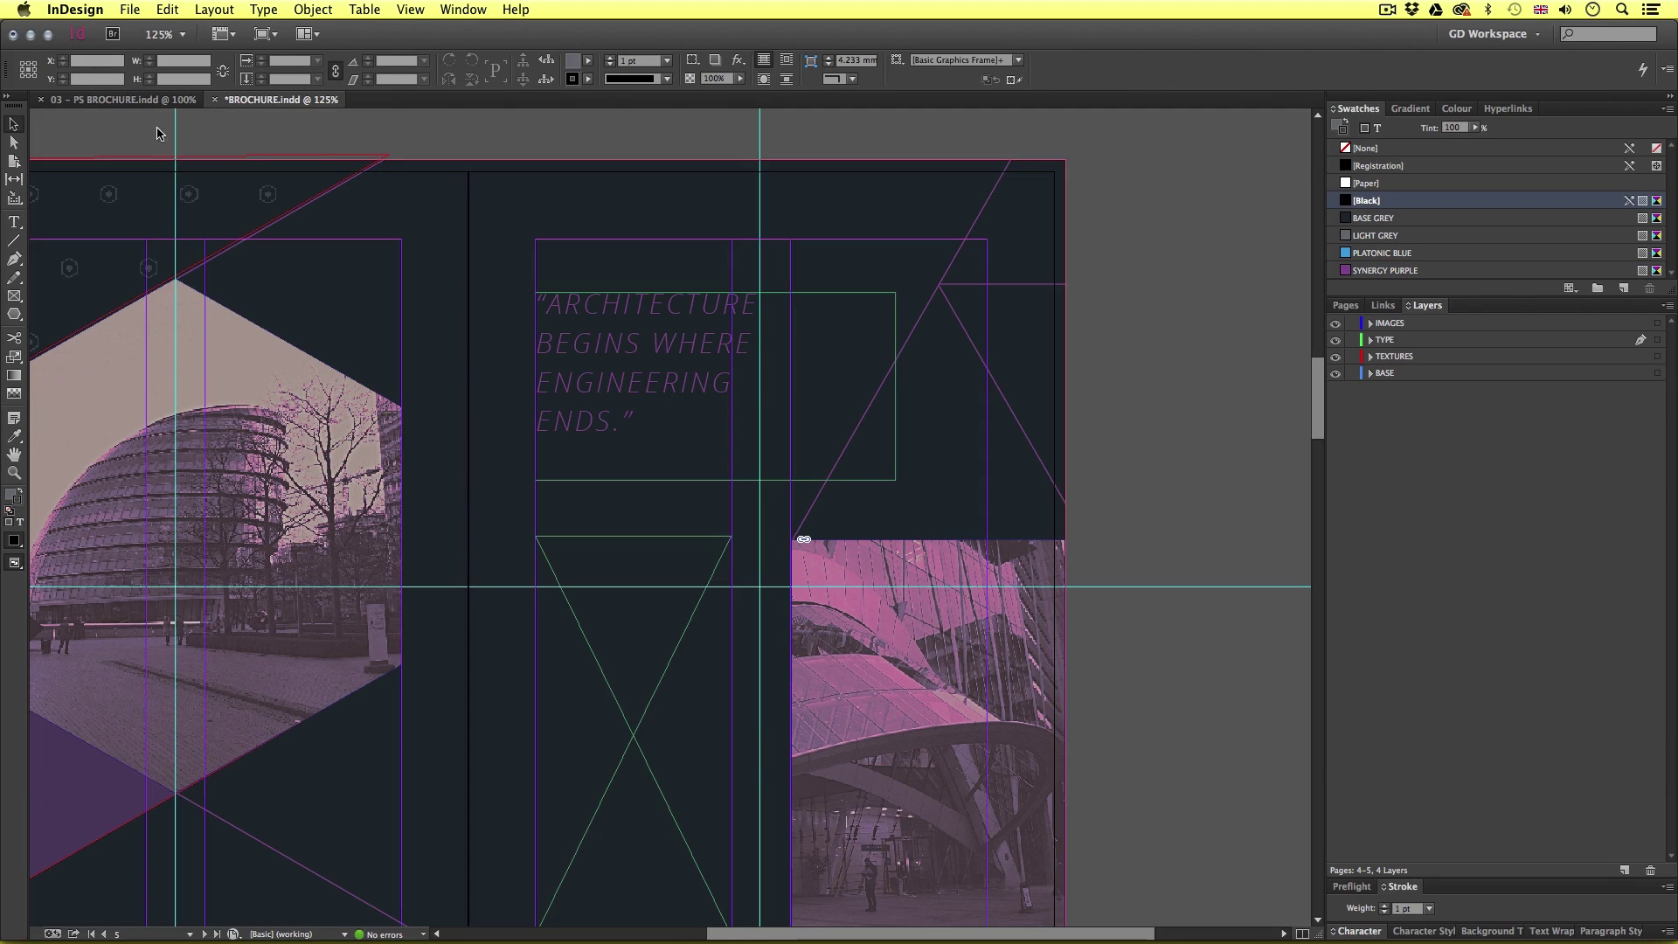
{"action": "left_click_drag", "start_coordinate": [356, 355], "coordinate": [490, 325]}
{"action": "left_click", "coordinate": [889, 273]}
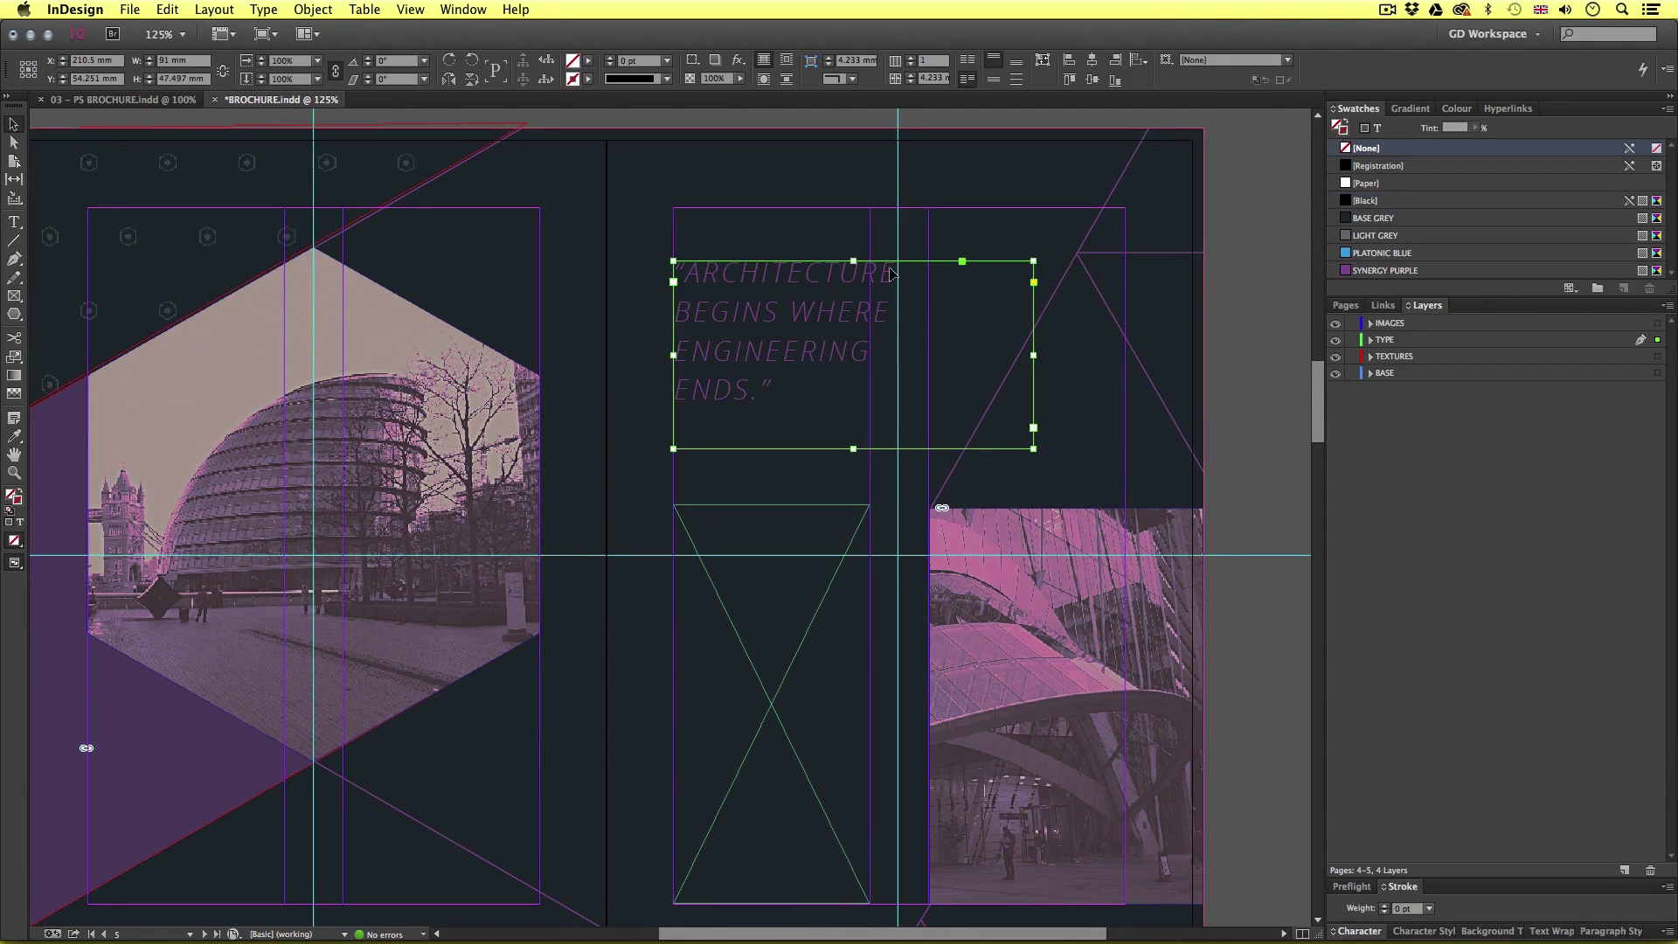
{"action": "left_click_drag", "start_coordinate": [853, 260], "coordinate": [854, 208]}
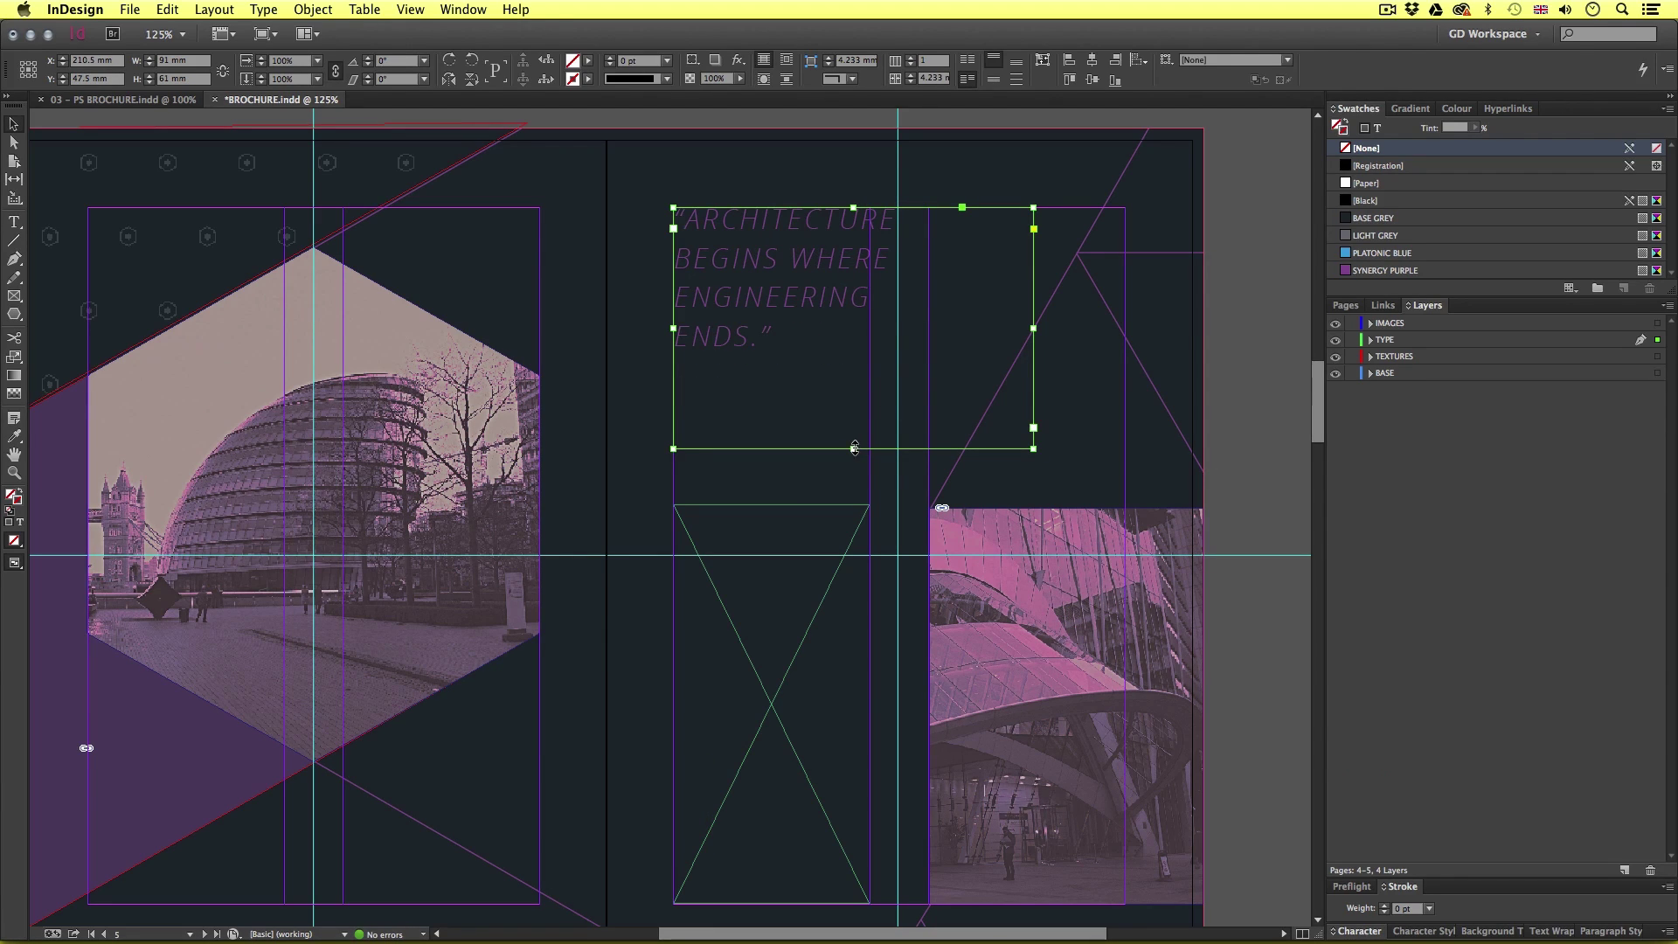
{"action": "left_click_drag", "start_coordinate": [854, 448], "coordinate": [854, 507]}
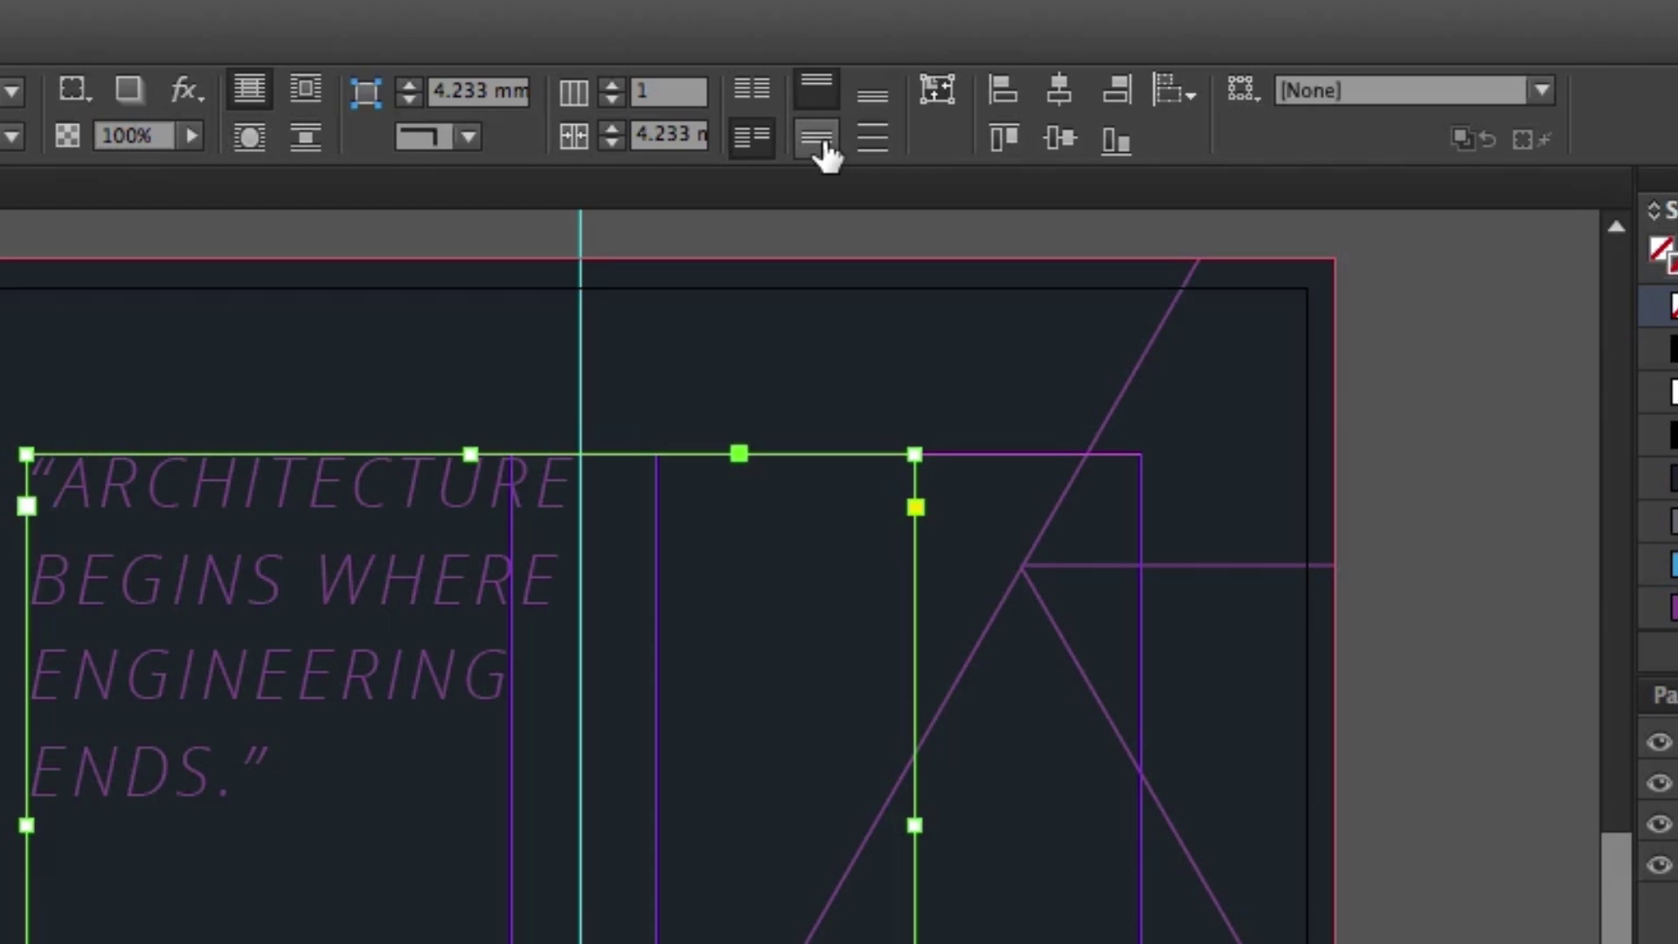
{"action": "left_click", "coordinate": [823, 146]}
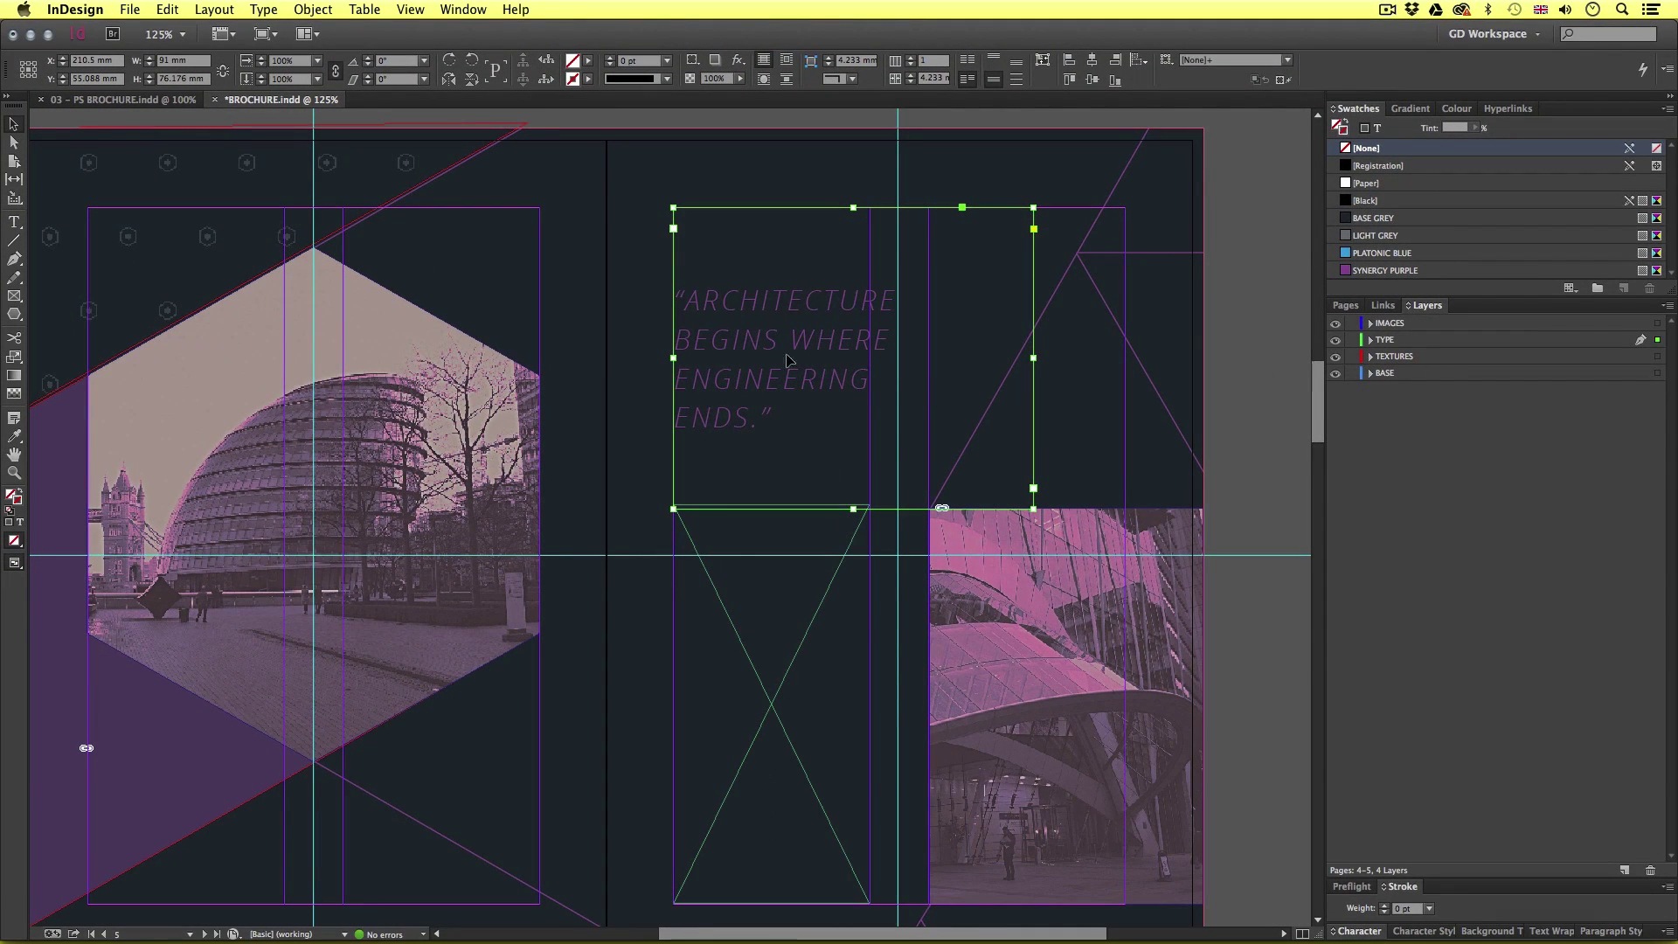
- Align the lower frame's top edge with the quote frame's bottom edge and preview the spread without guides
{"action": "left_click", "coordinate": [834, 671]}
{"action": "left_click_drag", "start_coordinate": [771, 504], "coordinate": [771, 509]}
{"action": "left_click", "coordinate": [1242, 456]}
{"action": "key", "text": "d"}
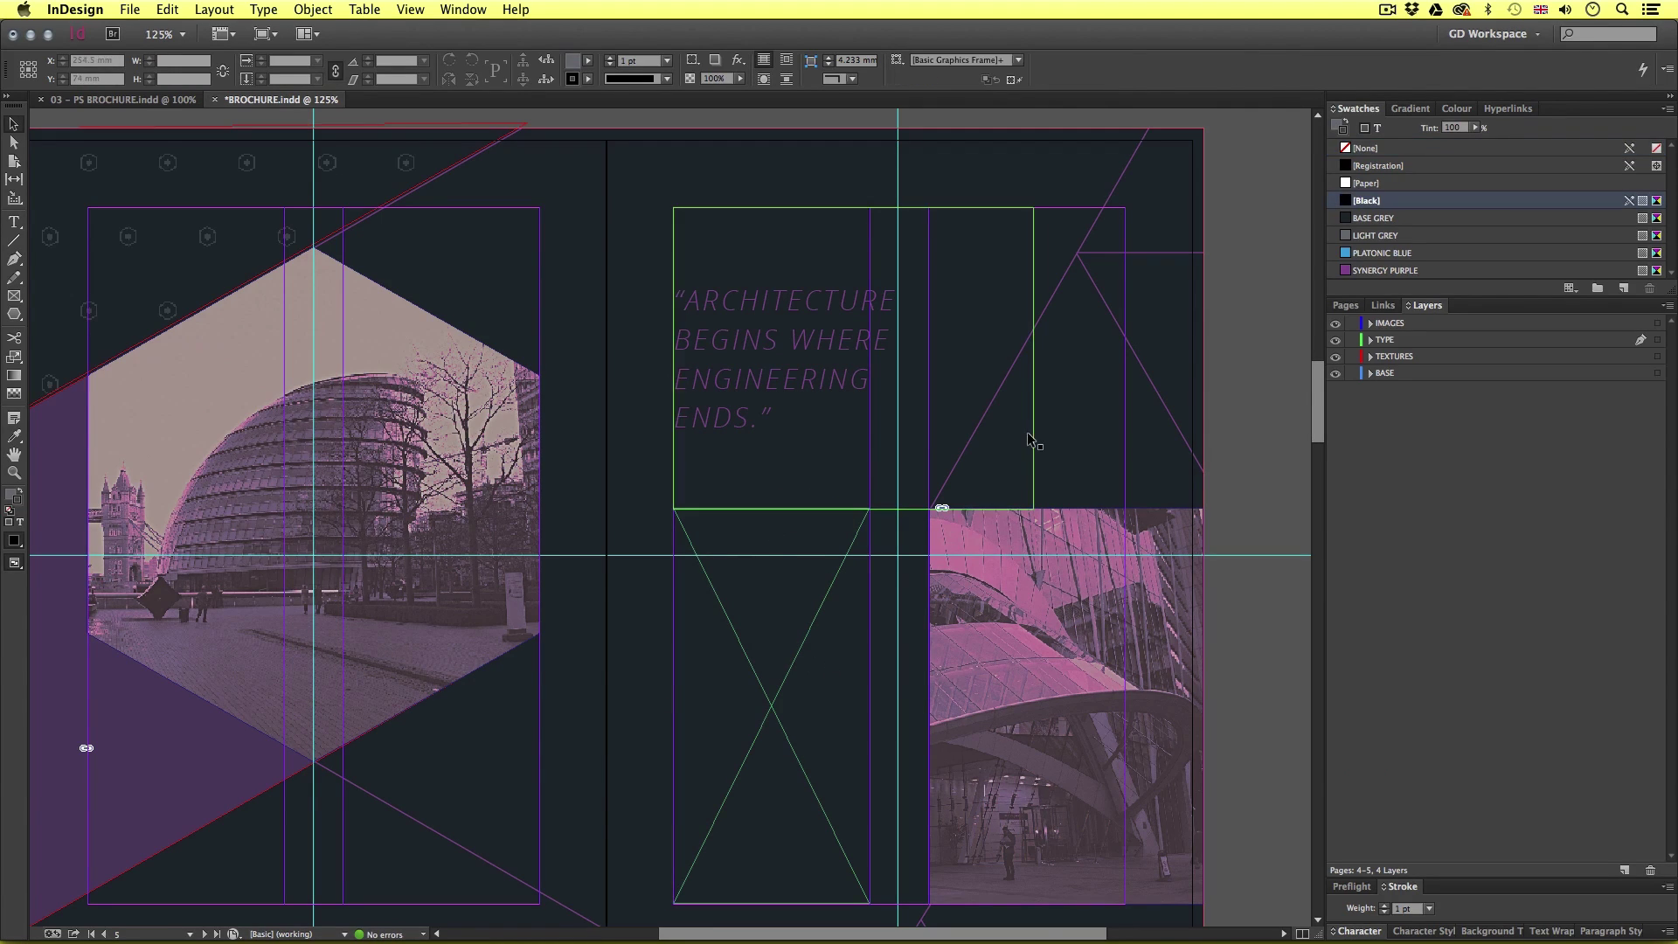
{"action": "key", "text": "w"}
{"action": "left_click_drag", "start_coordinate": [720, 558], "coordinate": [769, 528]}
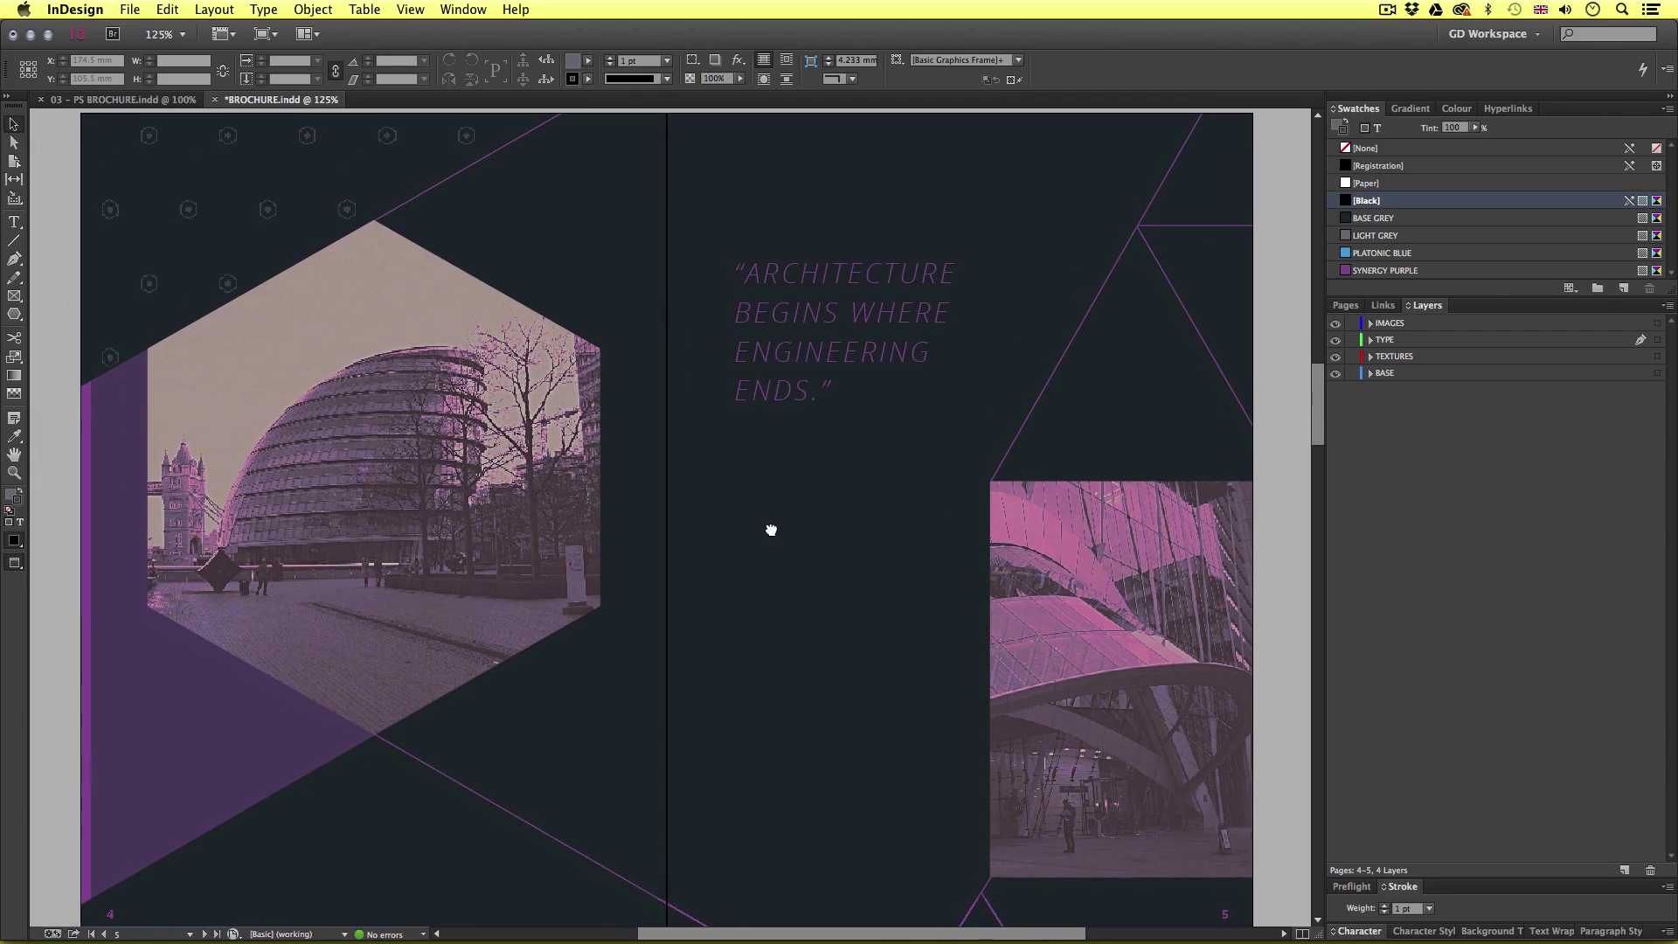
{"action": "left_click", "coordinate": [810, 585], "text": "alt+super"}
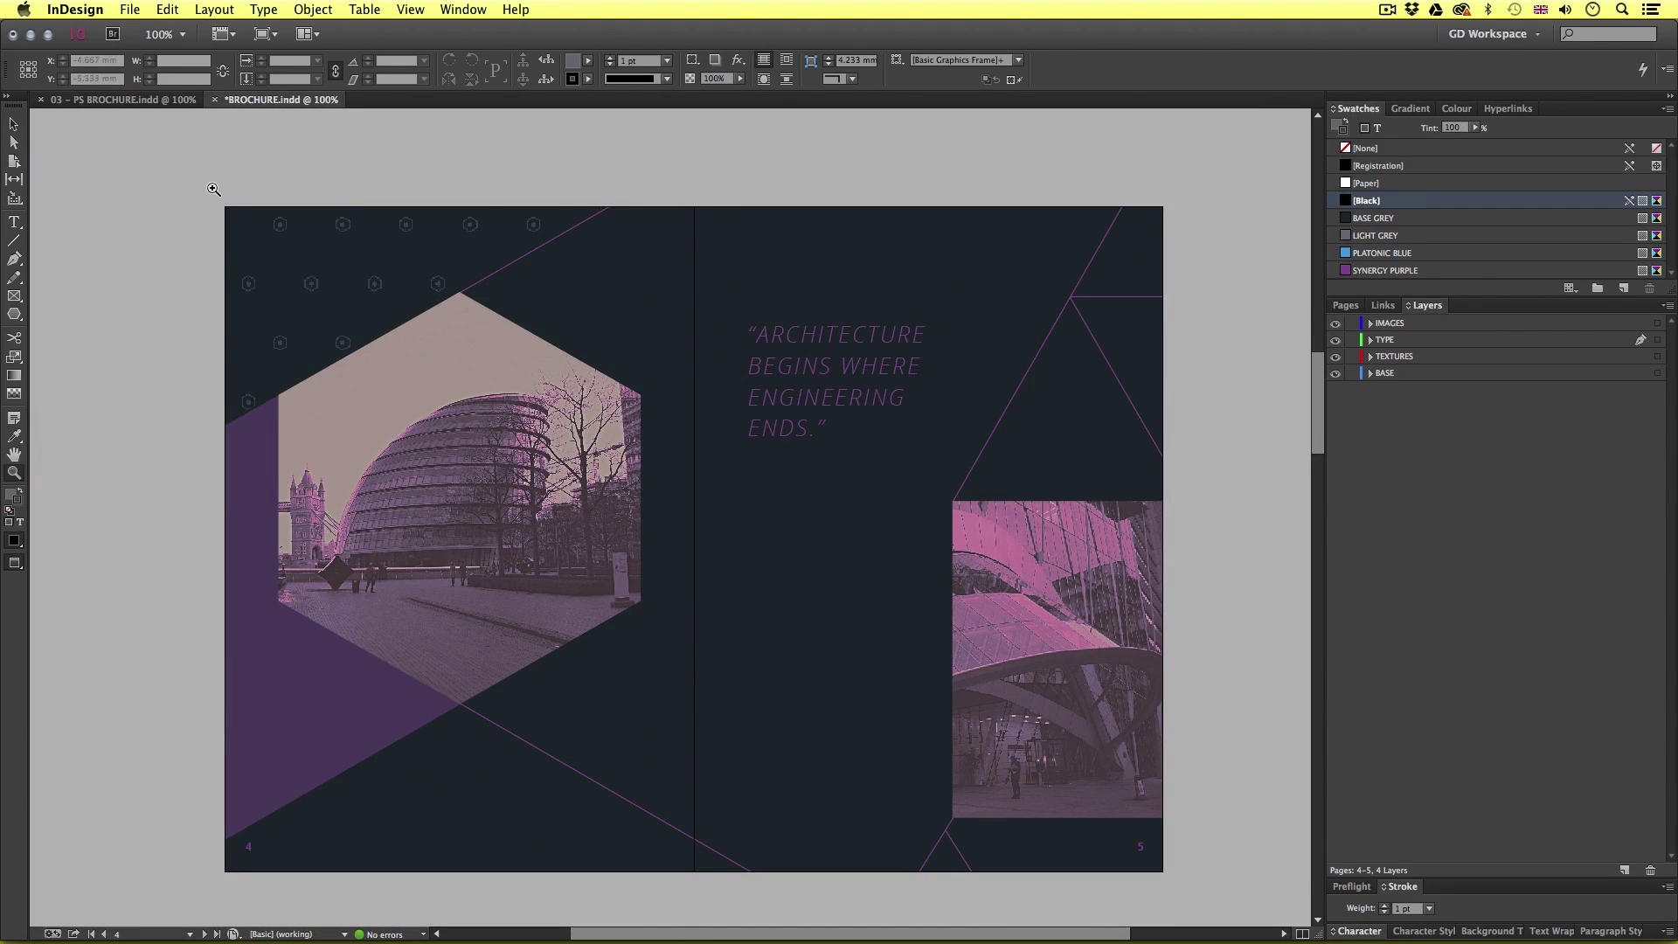
{"action": "left_click_drag", "start_coordinate": [213, 189], "coordinate": [1172, 888]}
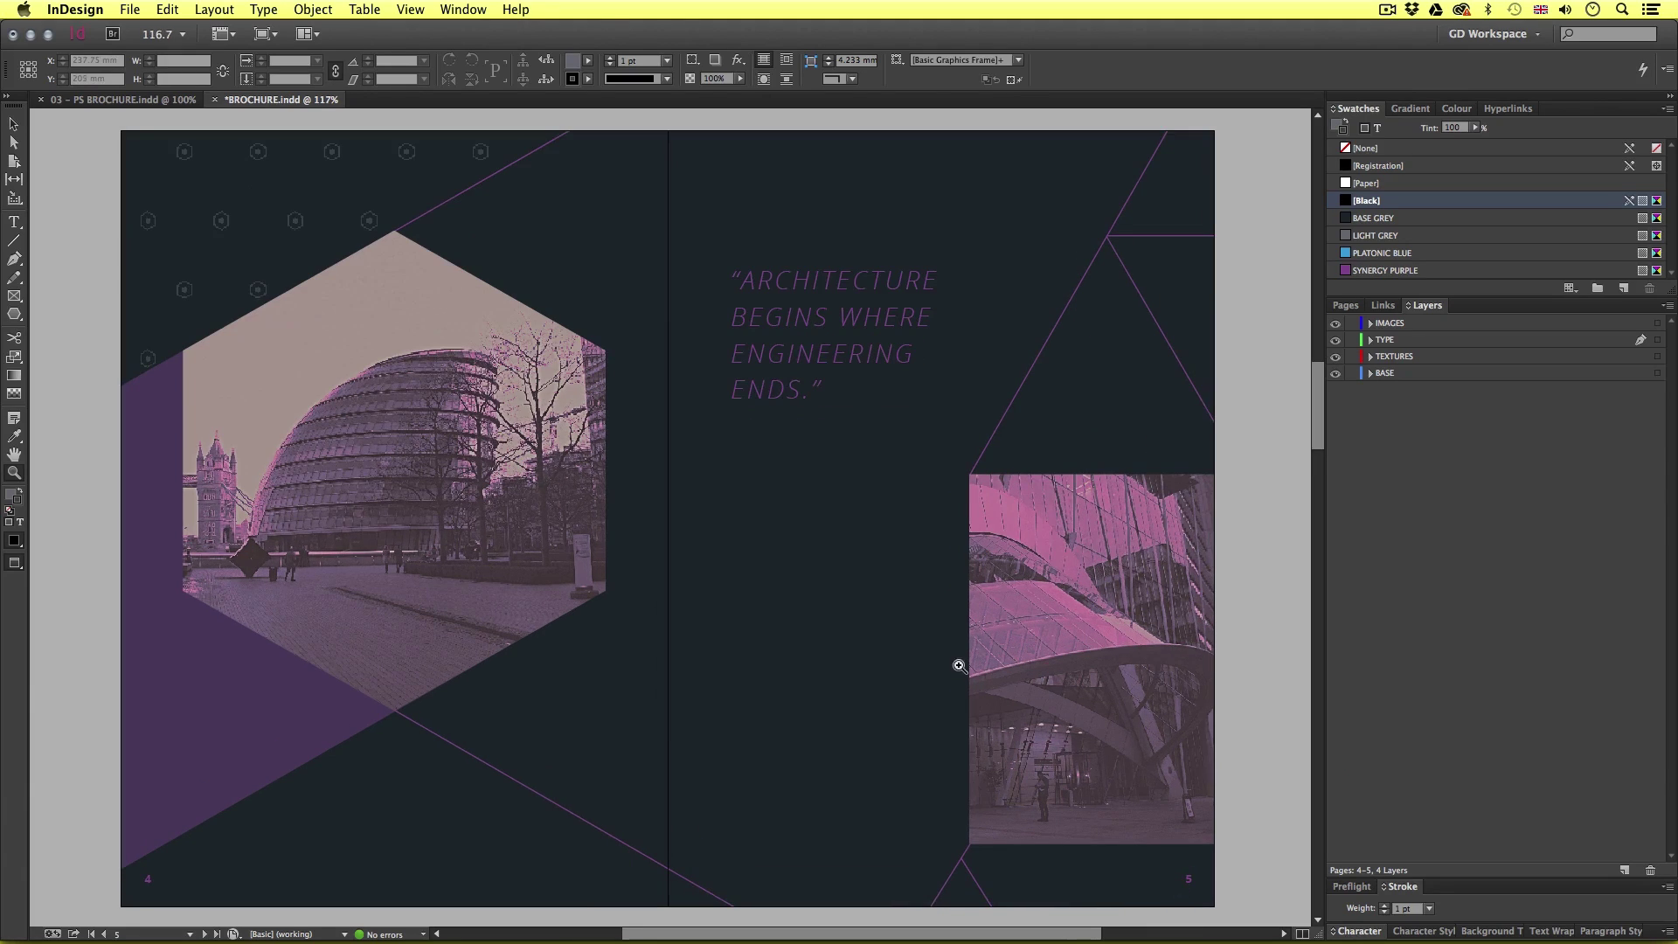
- Return to the normal view, select all the quote text and bring up the character styles list with more room
{"action": "key", "text": "v"}
{"action": "key", "text": "w"}
{"action": "left_click", "coordinate": [832, 301]}
{"action": "double_click", "coordinate": [825, 320]}
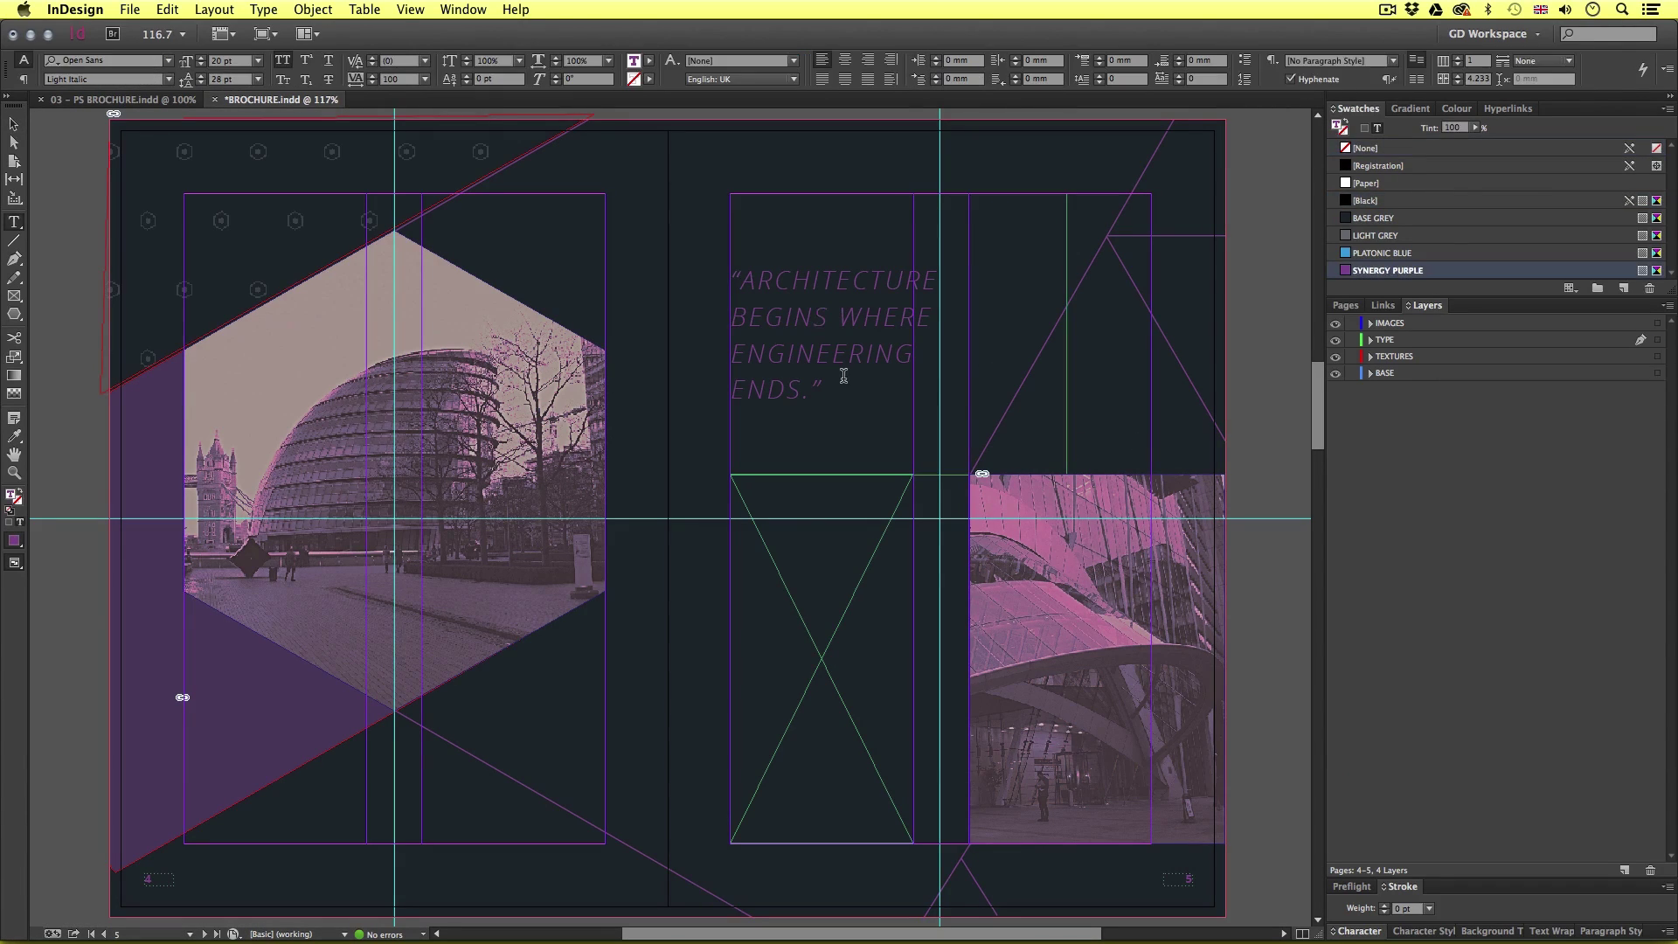
{"action": "left_click_drag", "start_coordinate": [842, 391], "coordinate": [687, 276]}
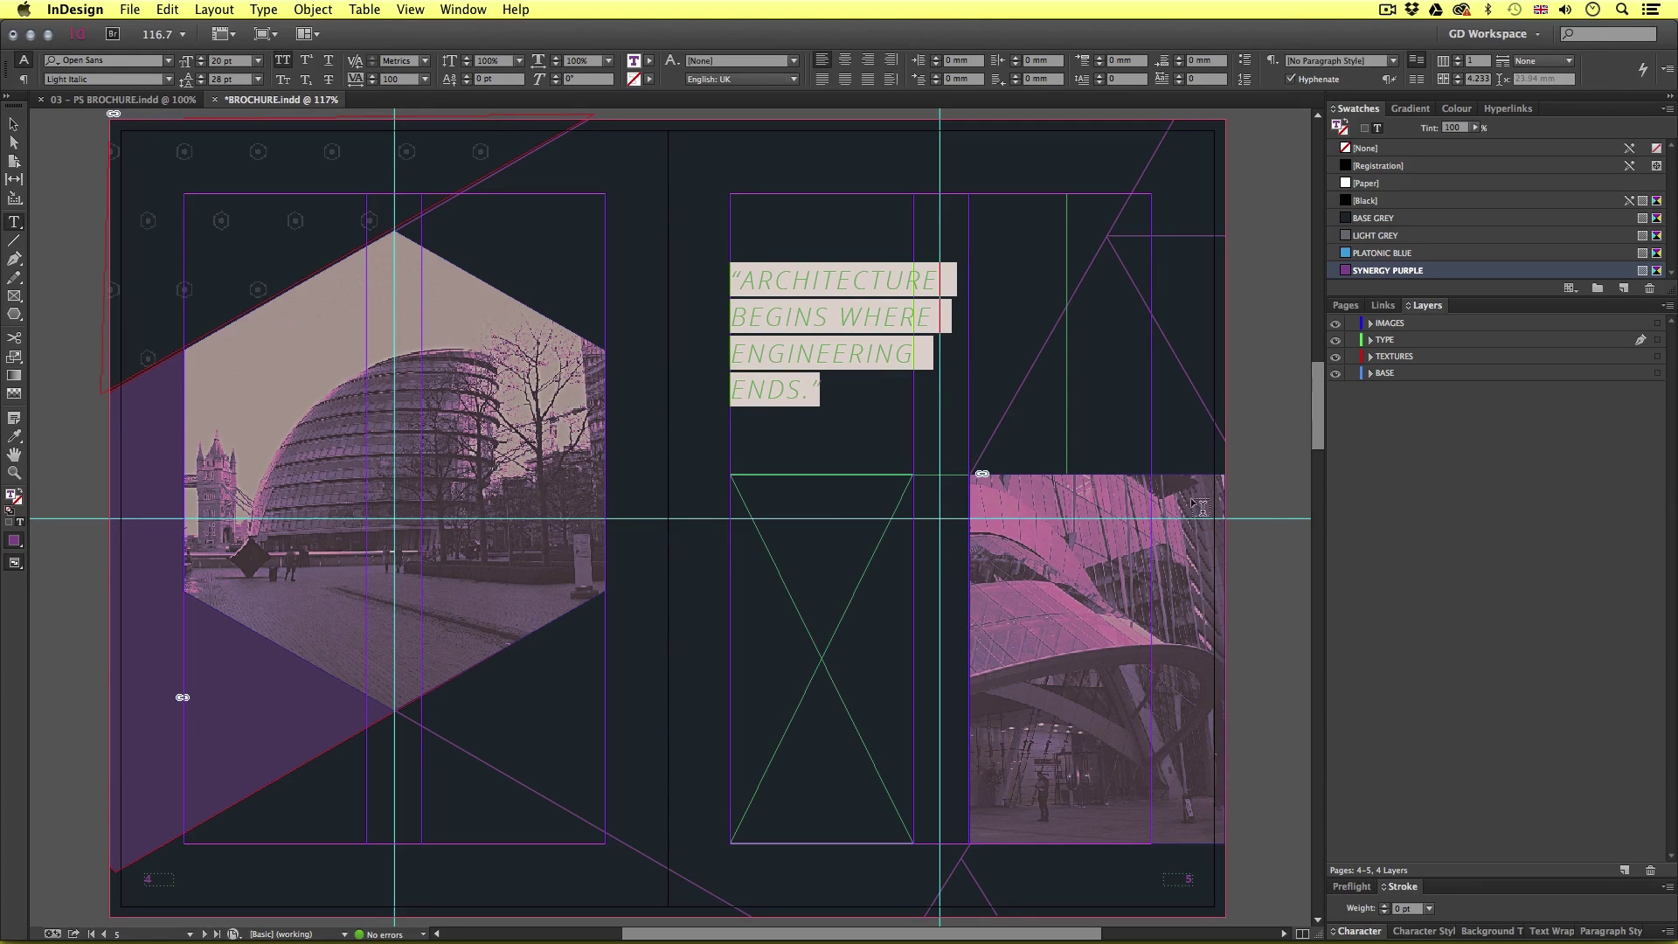
{"action": "left_click", "coordinate": [1433, 931]}
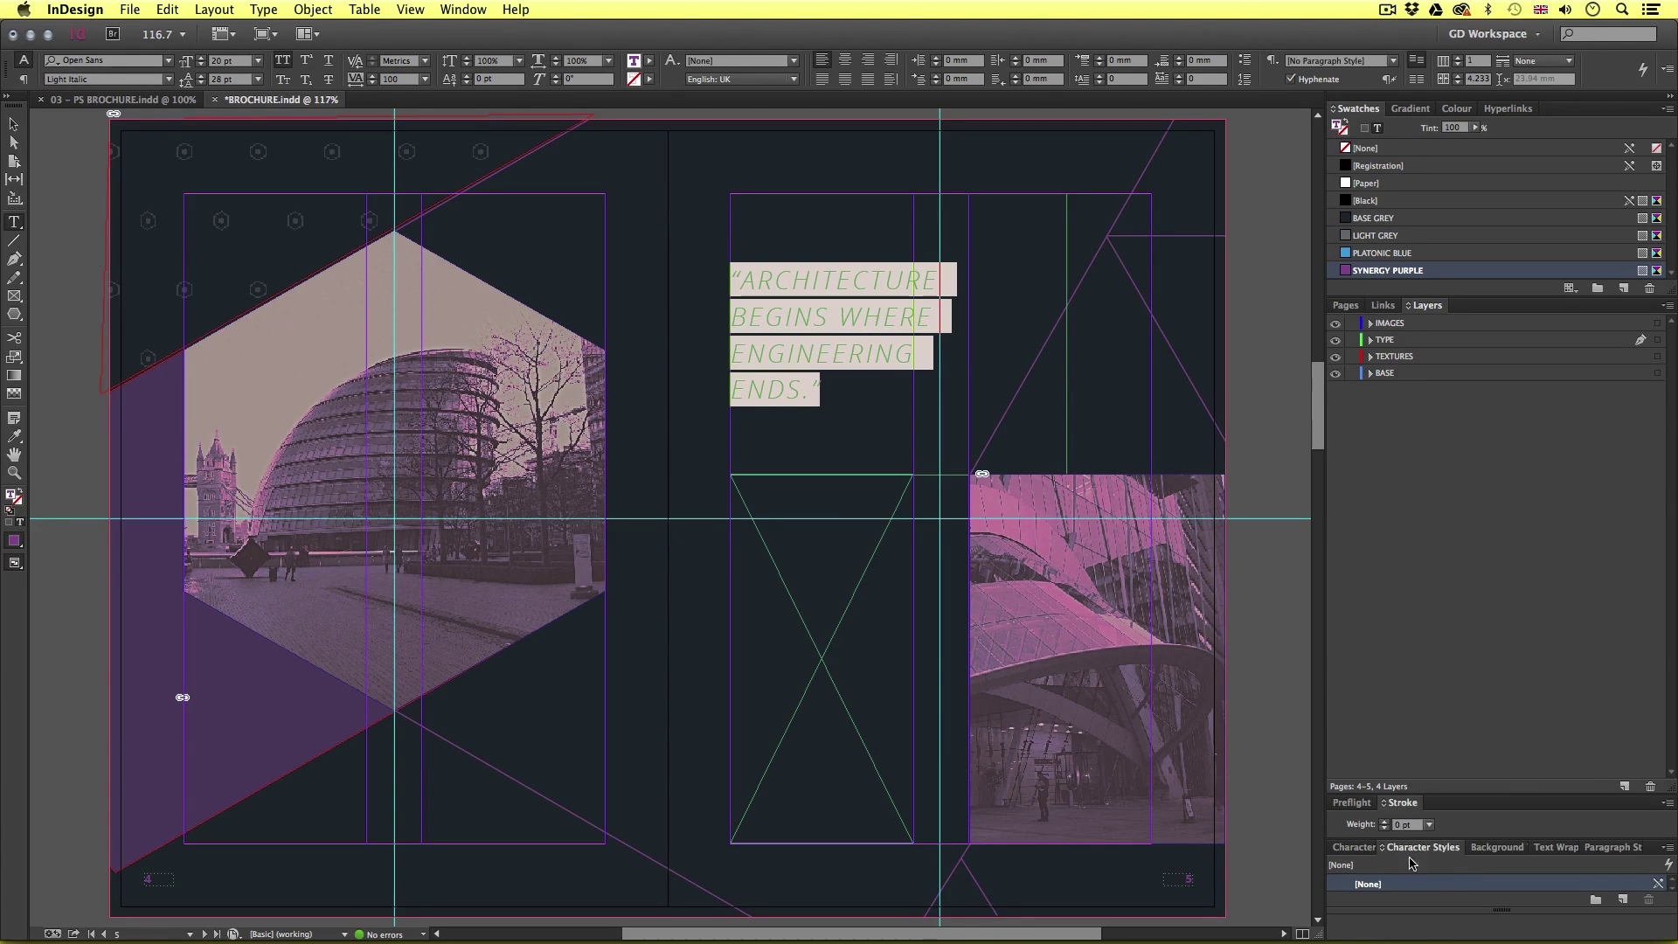
{"action": "left_click_drag", "start_coordinate": [1414, 841], "coordinate": [1413, 792]}
{"action": "left_click", "coordinate": [463, 11]}
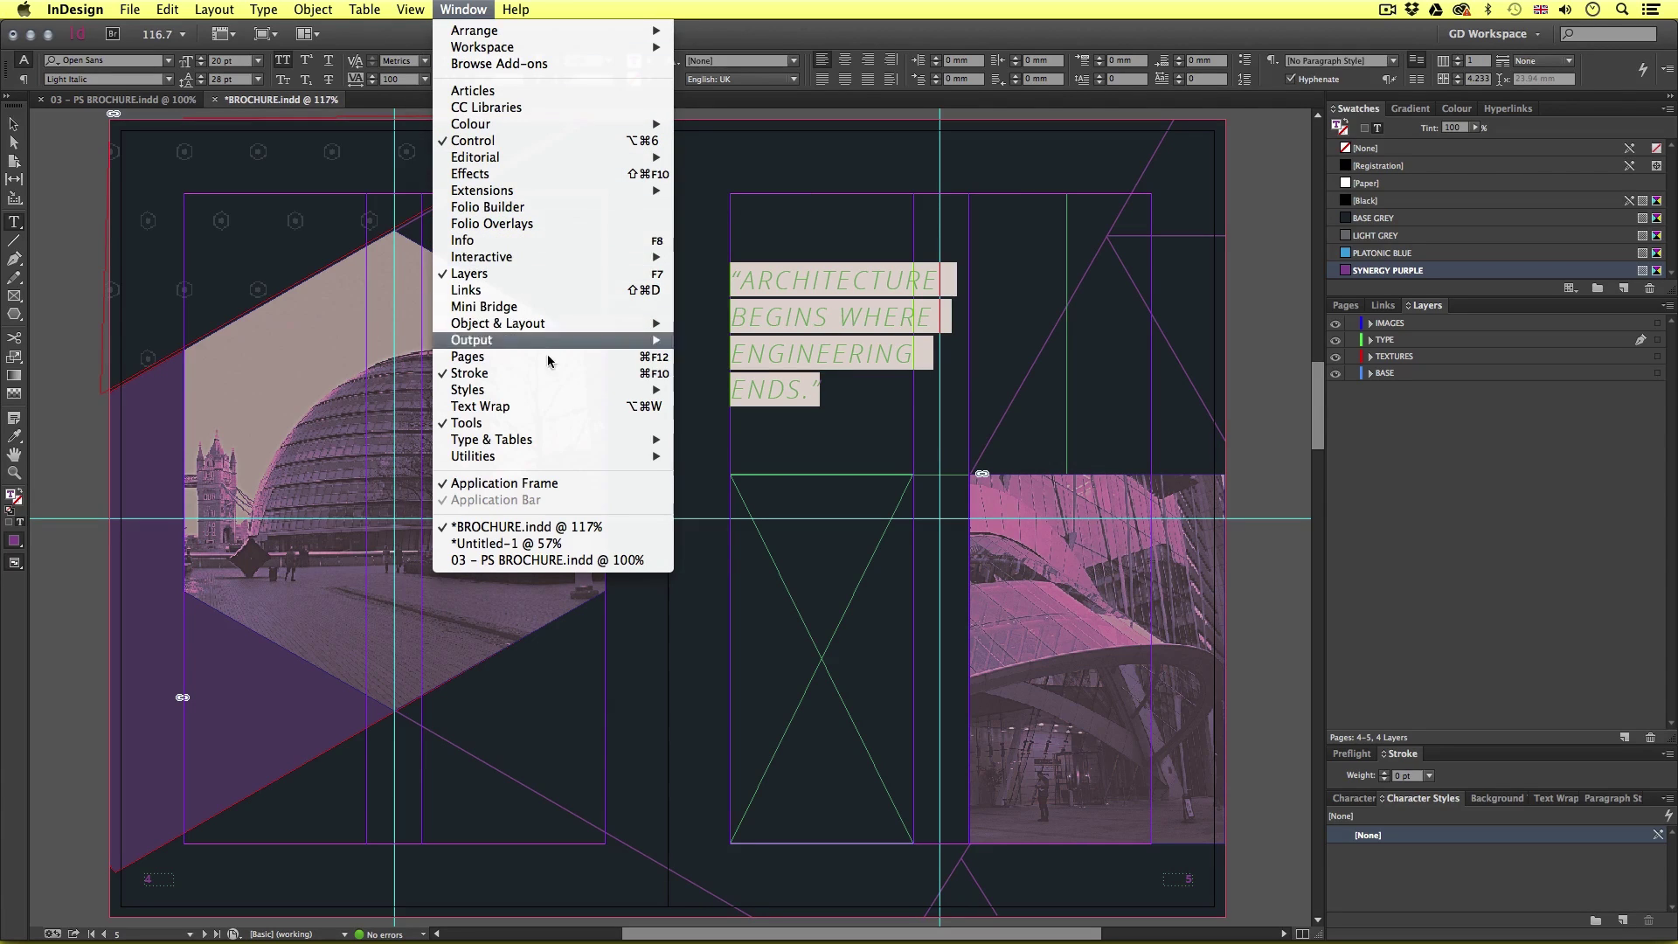
{"action": "mouse_move", "coordinate": [560, 390]}
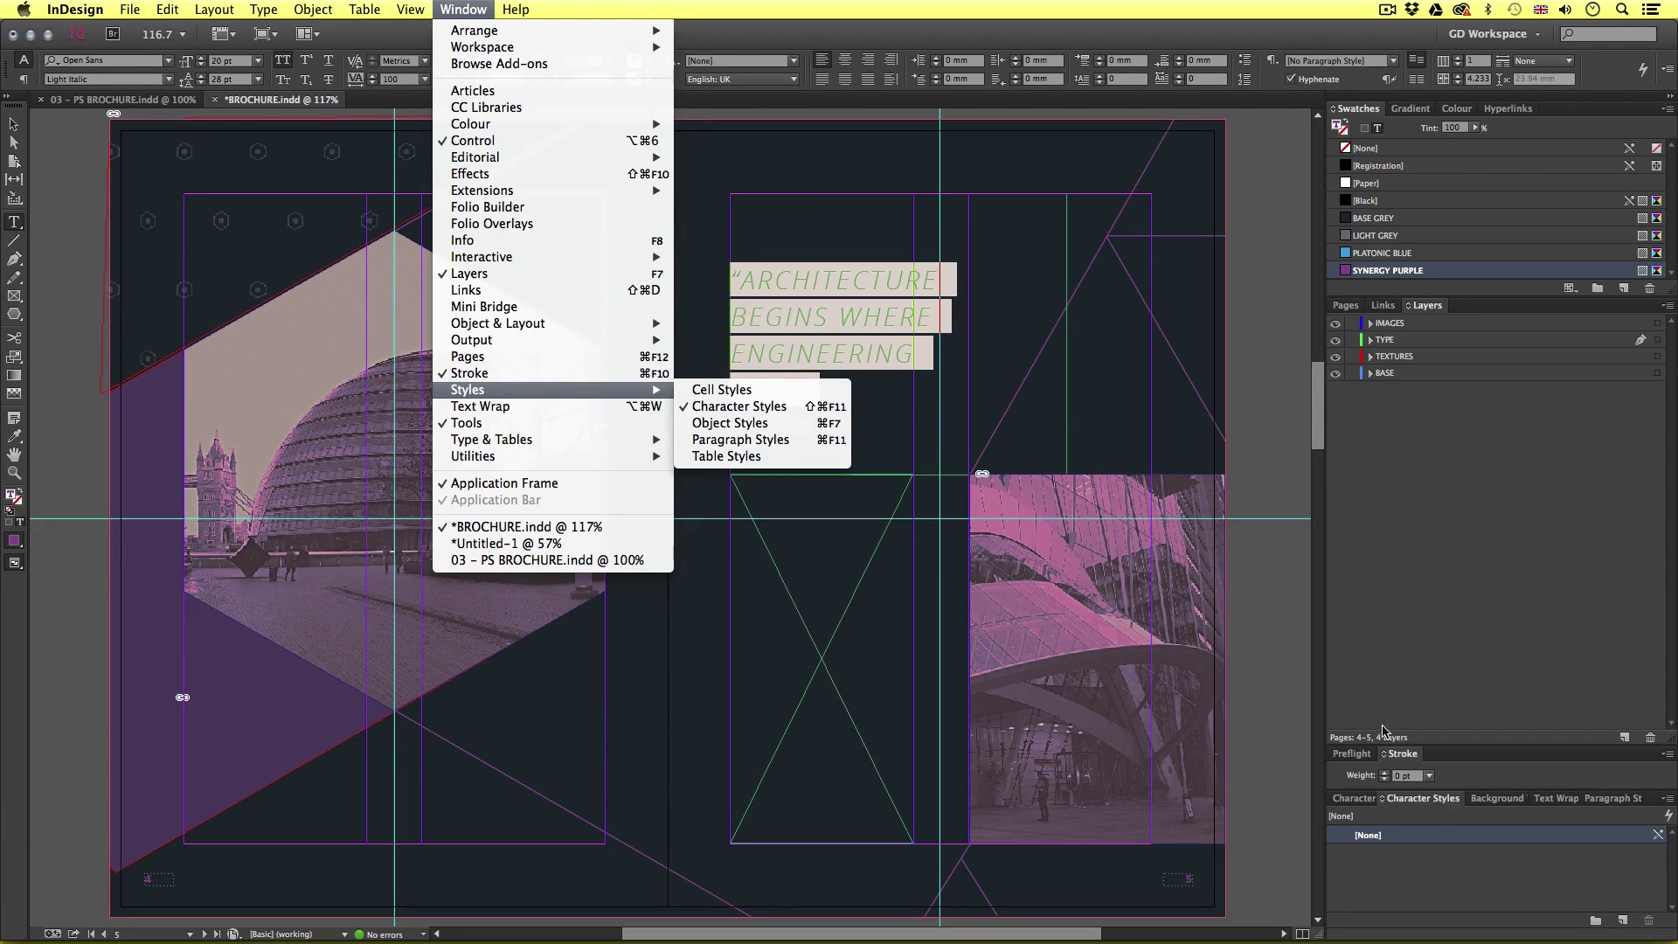
{"action": "left_click", "coordinate": [1426, 815]}
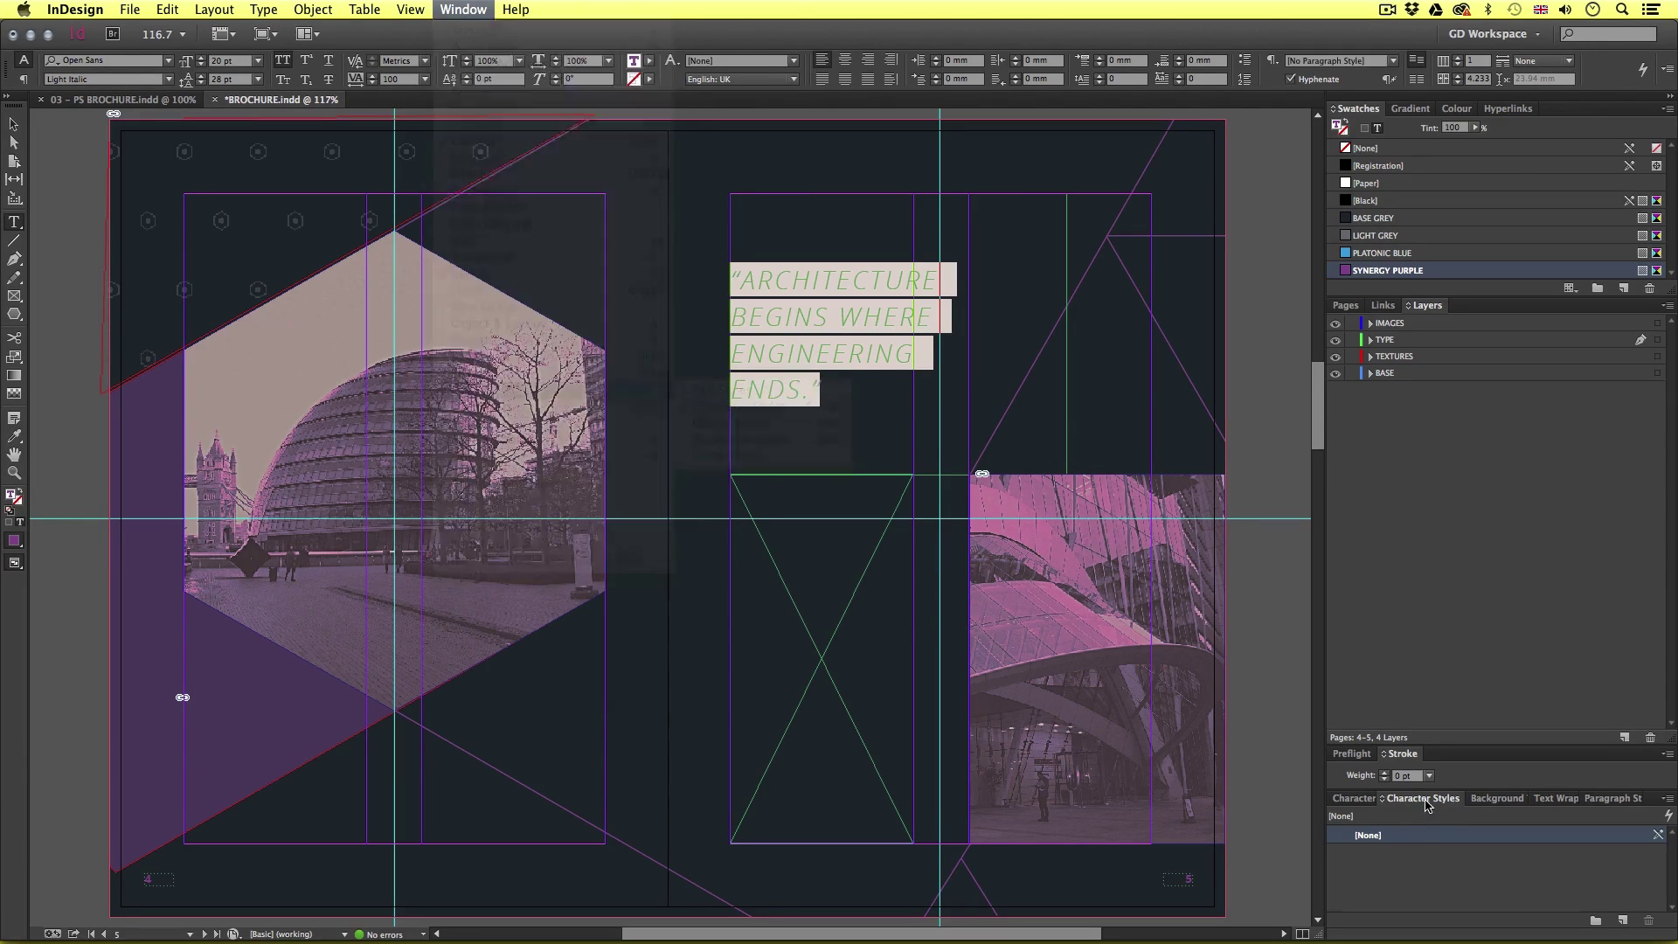
- Create a character style named QUOTE from the selected quote text, reviewing its basic character formats
{"action": "left_click", "coordinate": [1662, 800]}
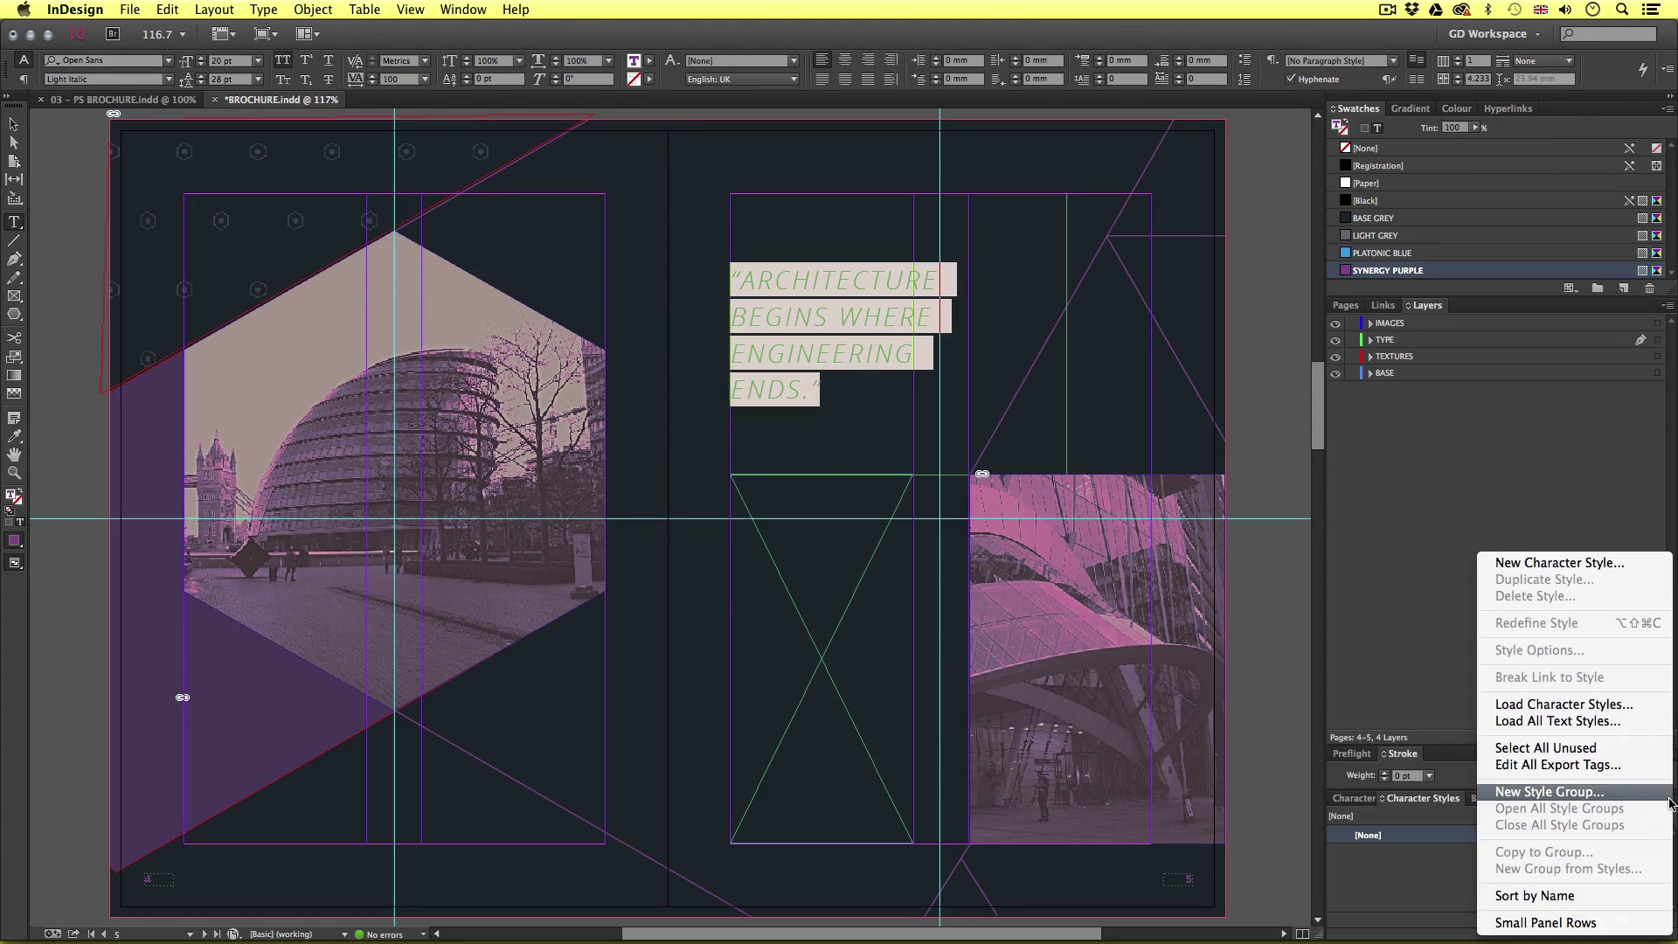
{"action": "left_click", "coordinate": [1552, 564]}
{"action": "left_click_drag", "start_coordinate": [857, 261], "coordinate": [808, 288]}
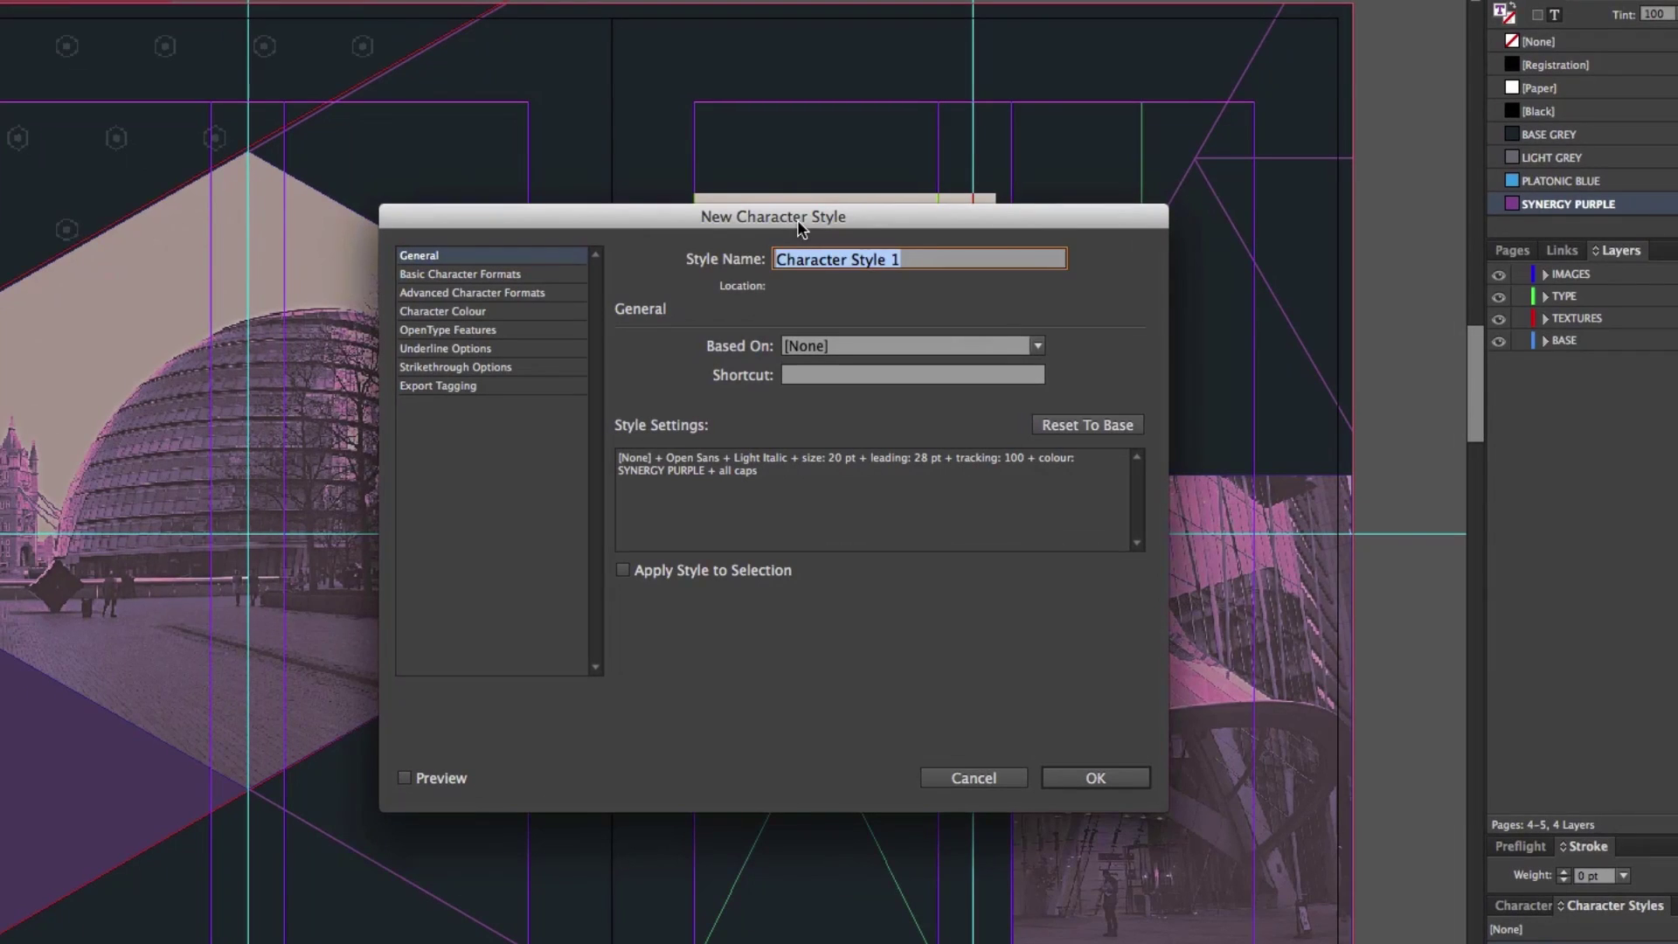
{"action": "type", "text": "QUOTE"}
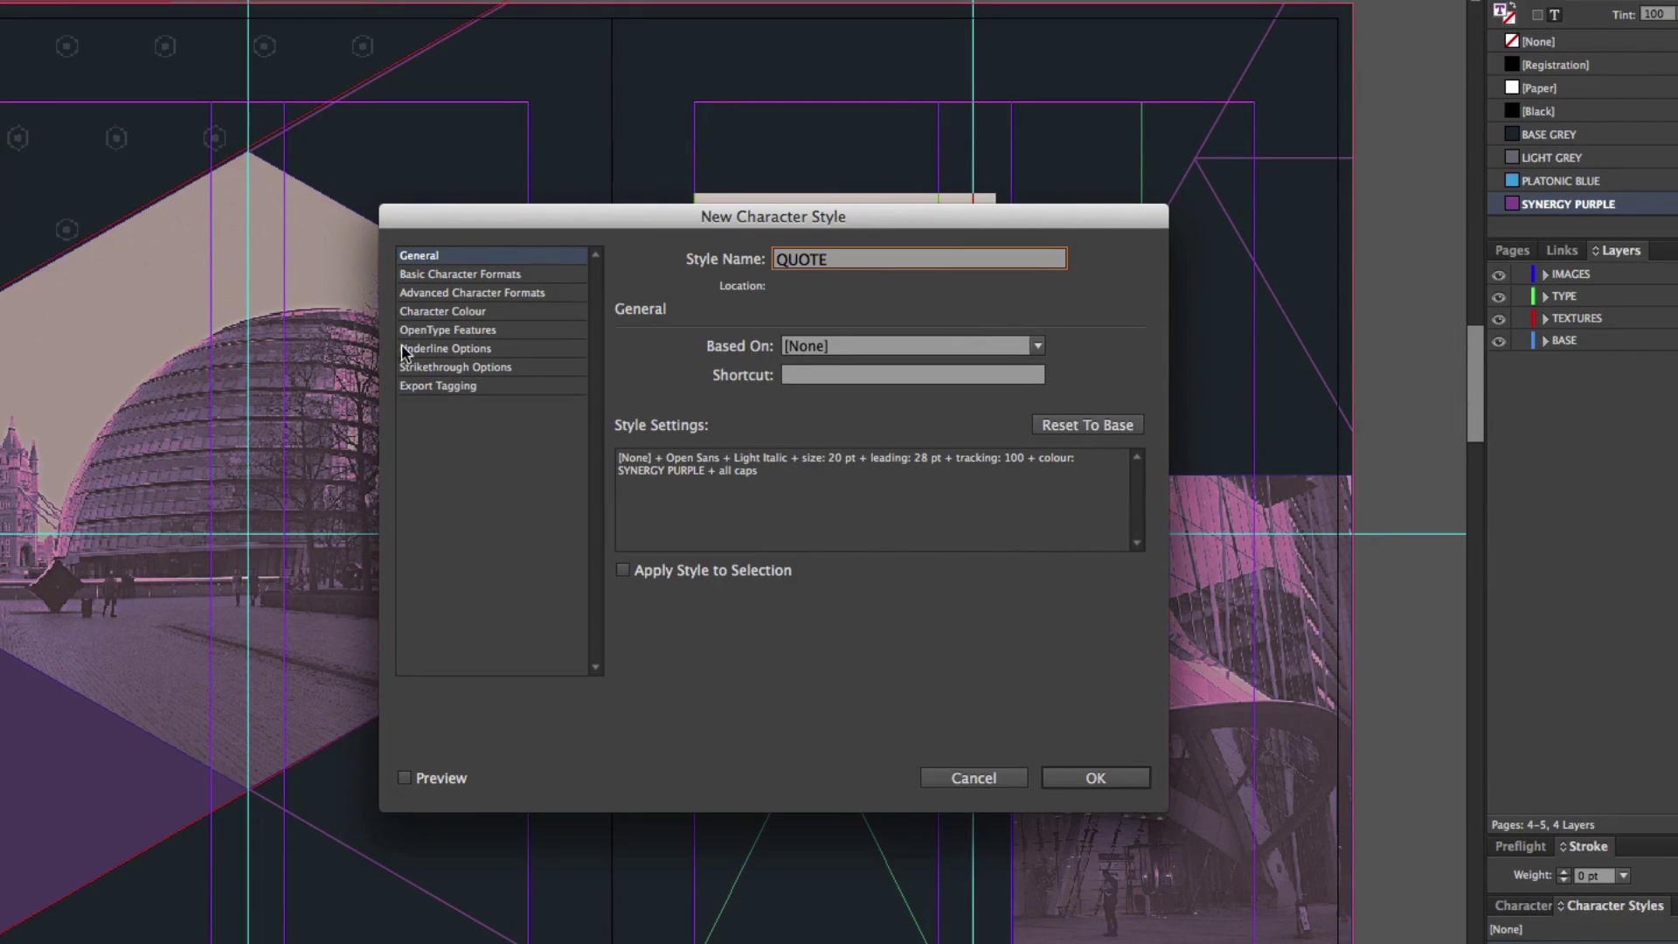
{"action": "left_click", "coordinate": [449, 275]}
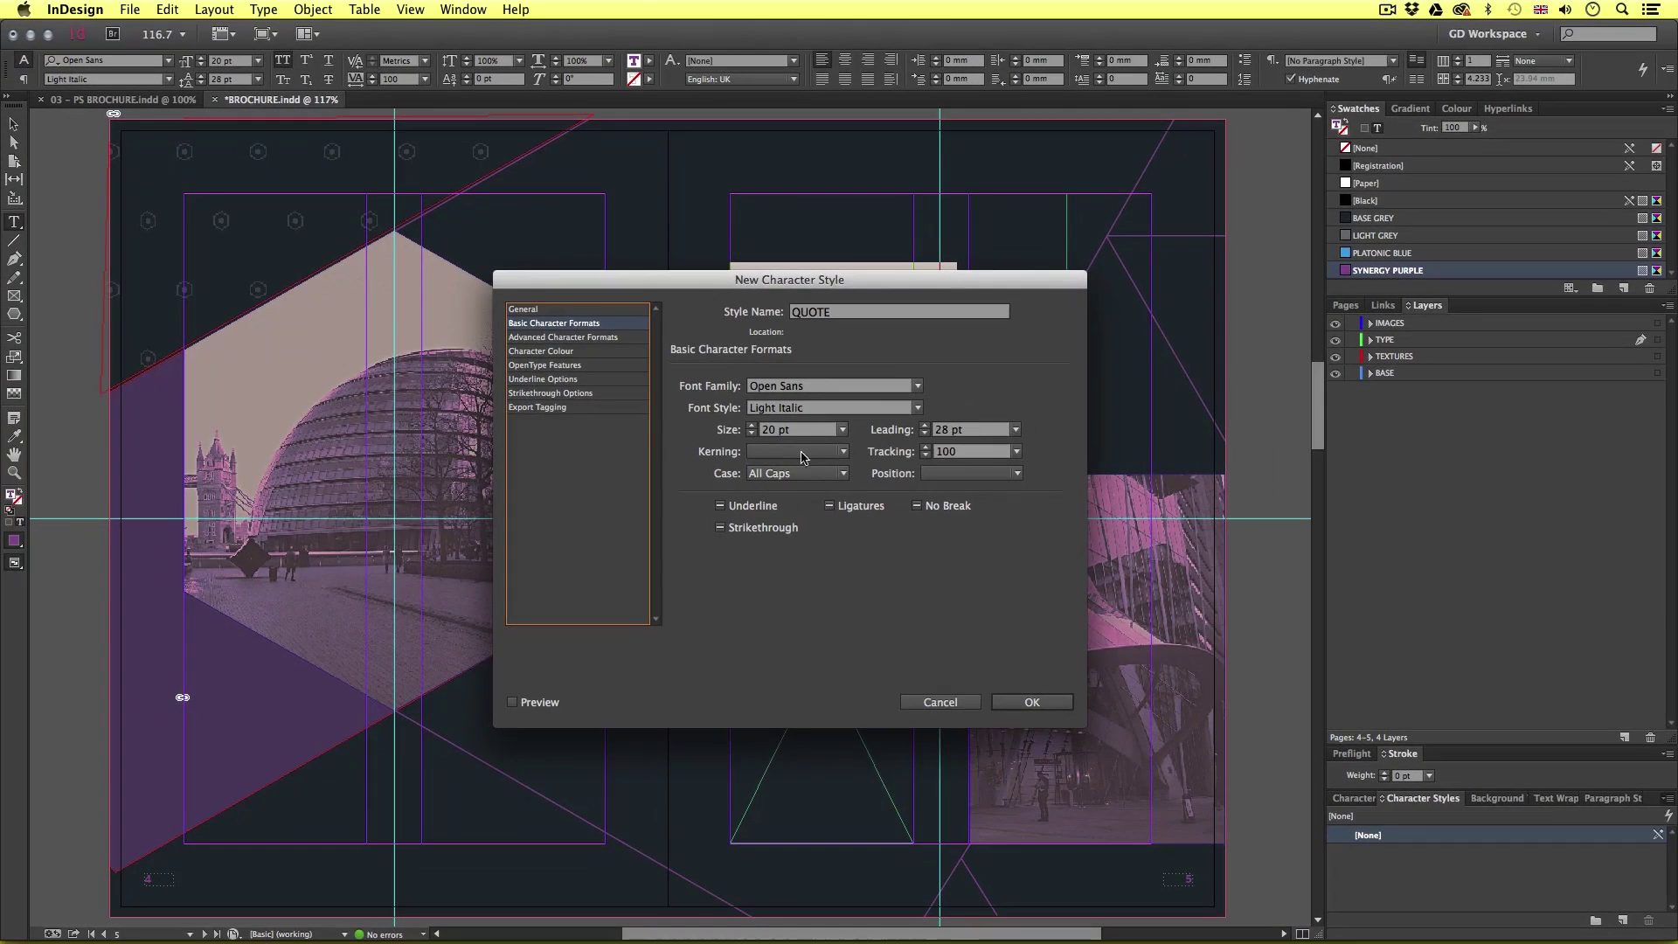
{"action": "left_click_drag", "start_coordinate": [880, 279], "coordinate": [879, 439]}
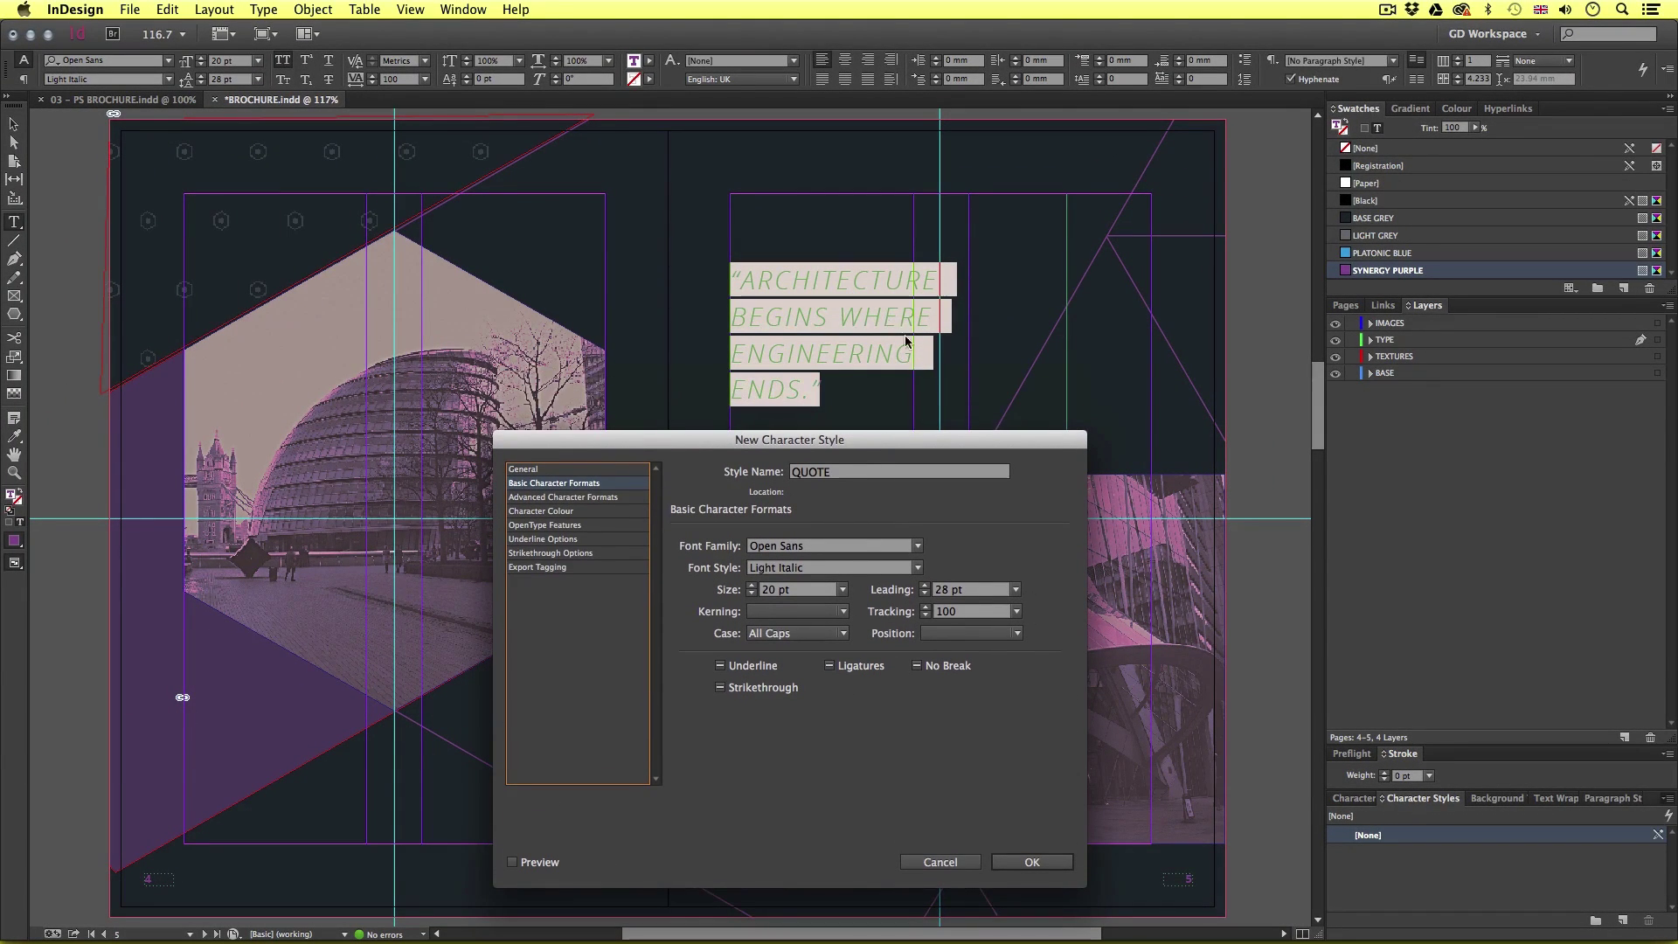
{"action": "left_click", "coordinate": [1039, 862]}
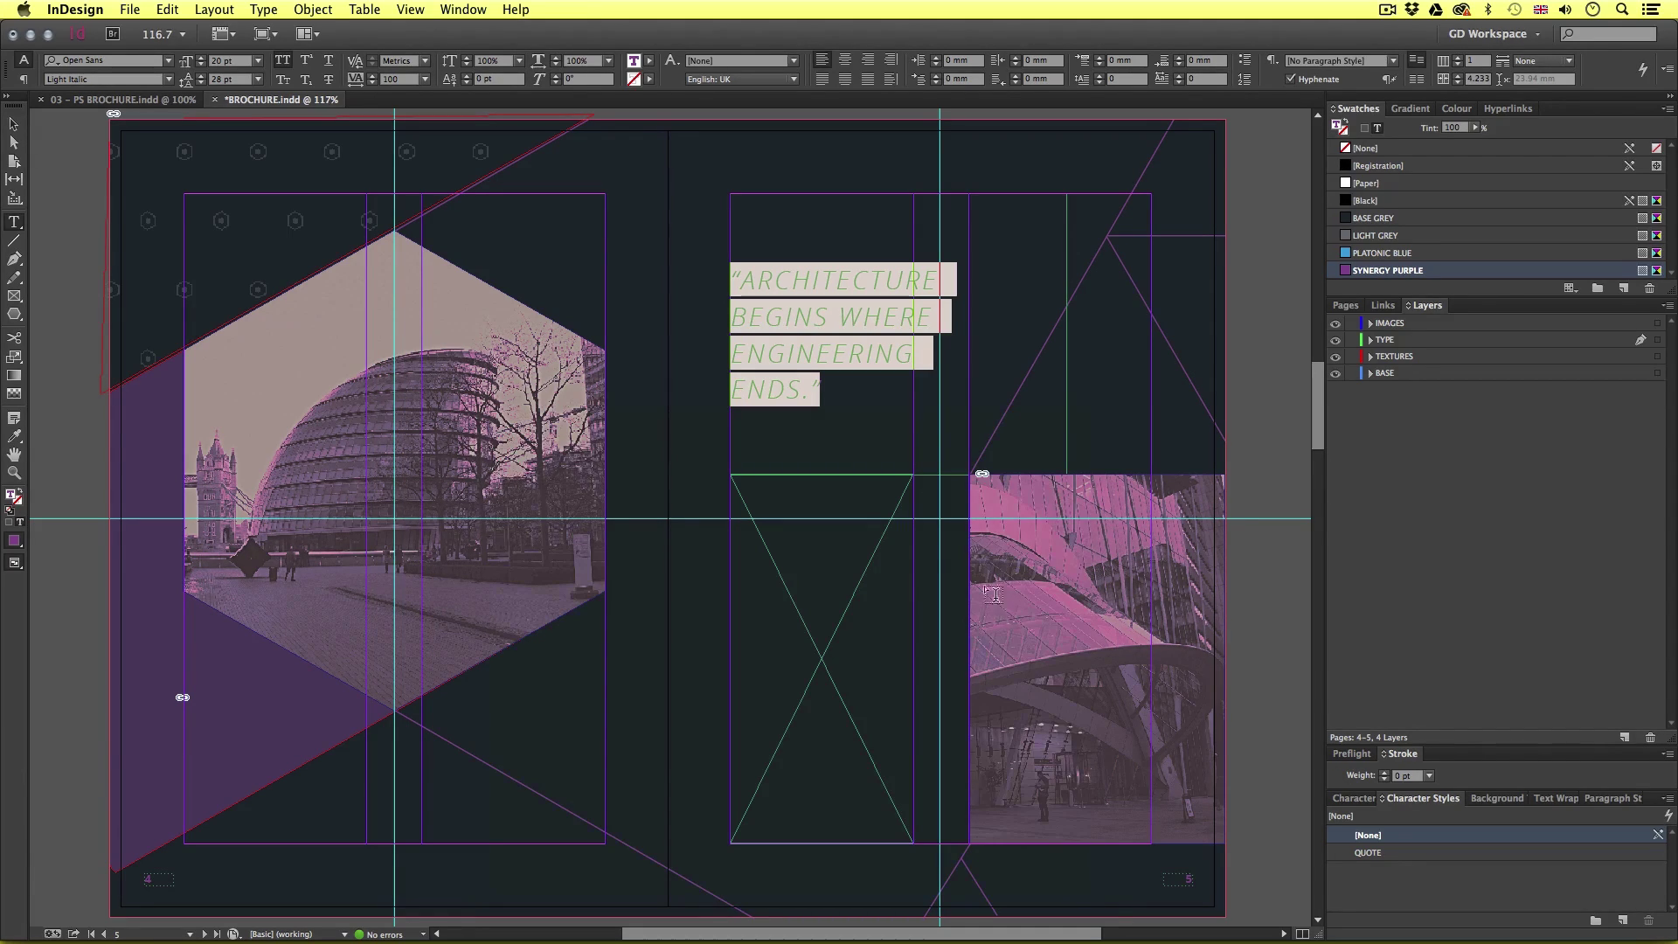
- Switch to the brochure copy in TextEdit, copy Spread 1's body paragraph and core services list, and return to InDesign
{"action": "left_click", "coordinate": [149, 144], "text": "super"}
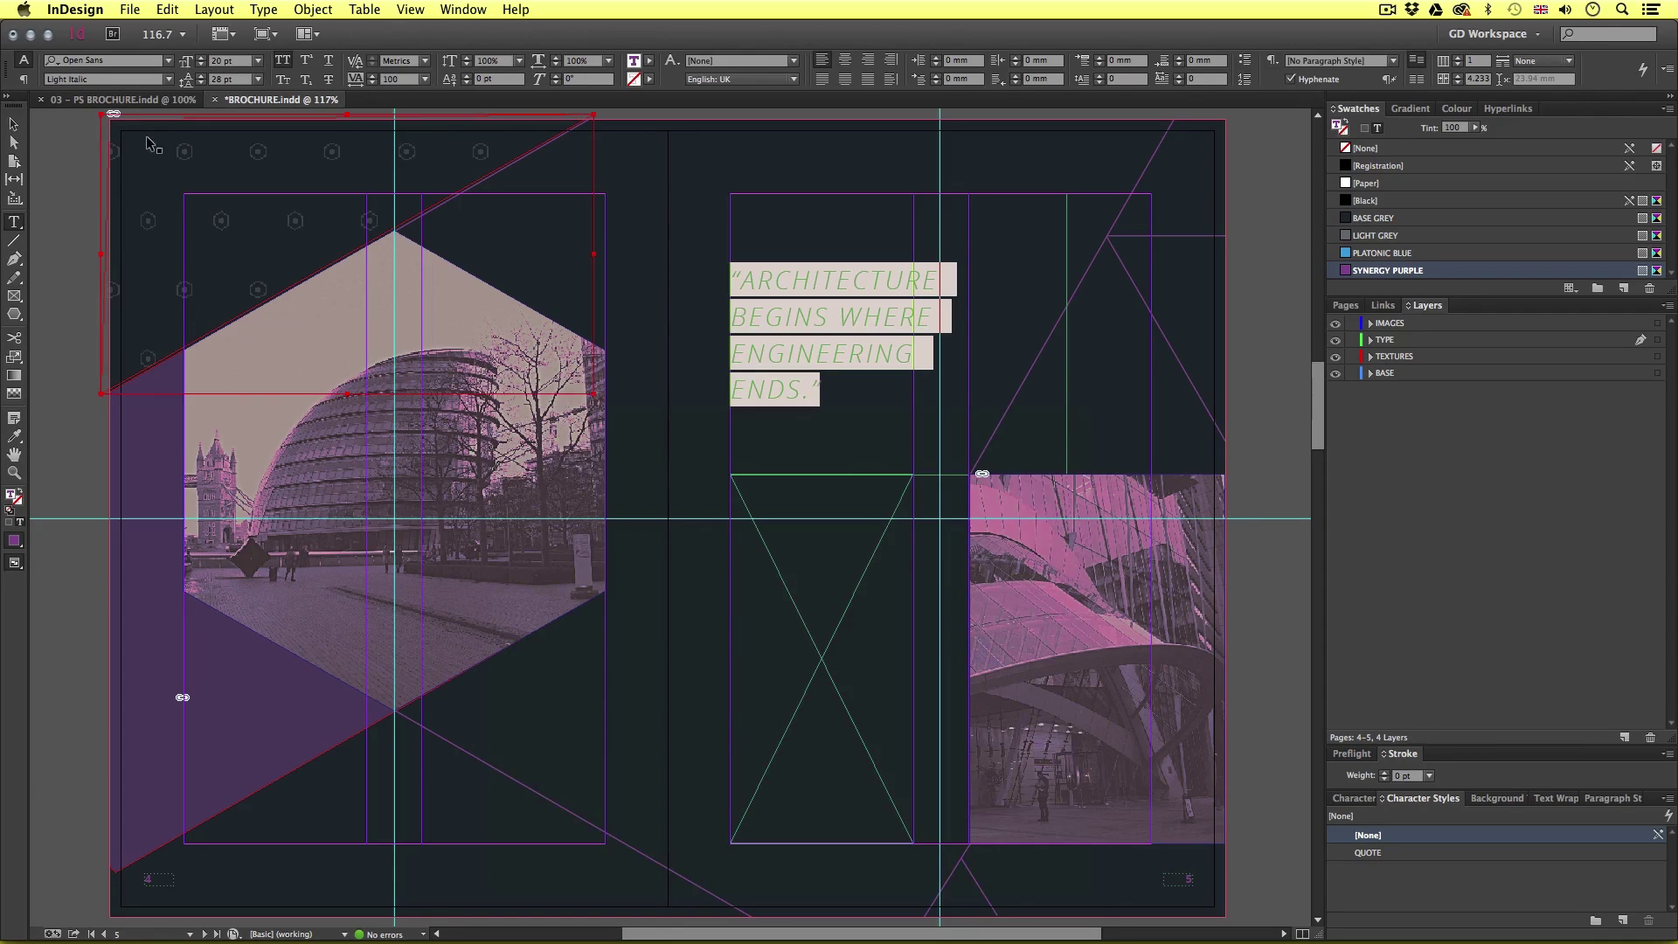
{"action": "key", "text": "super+Tab"}
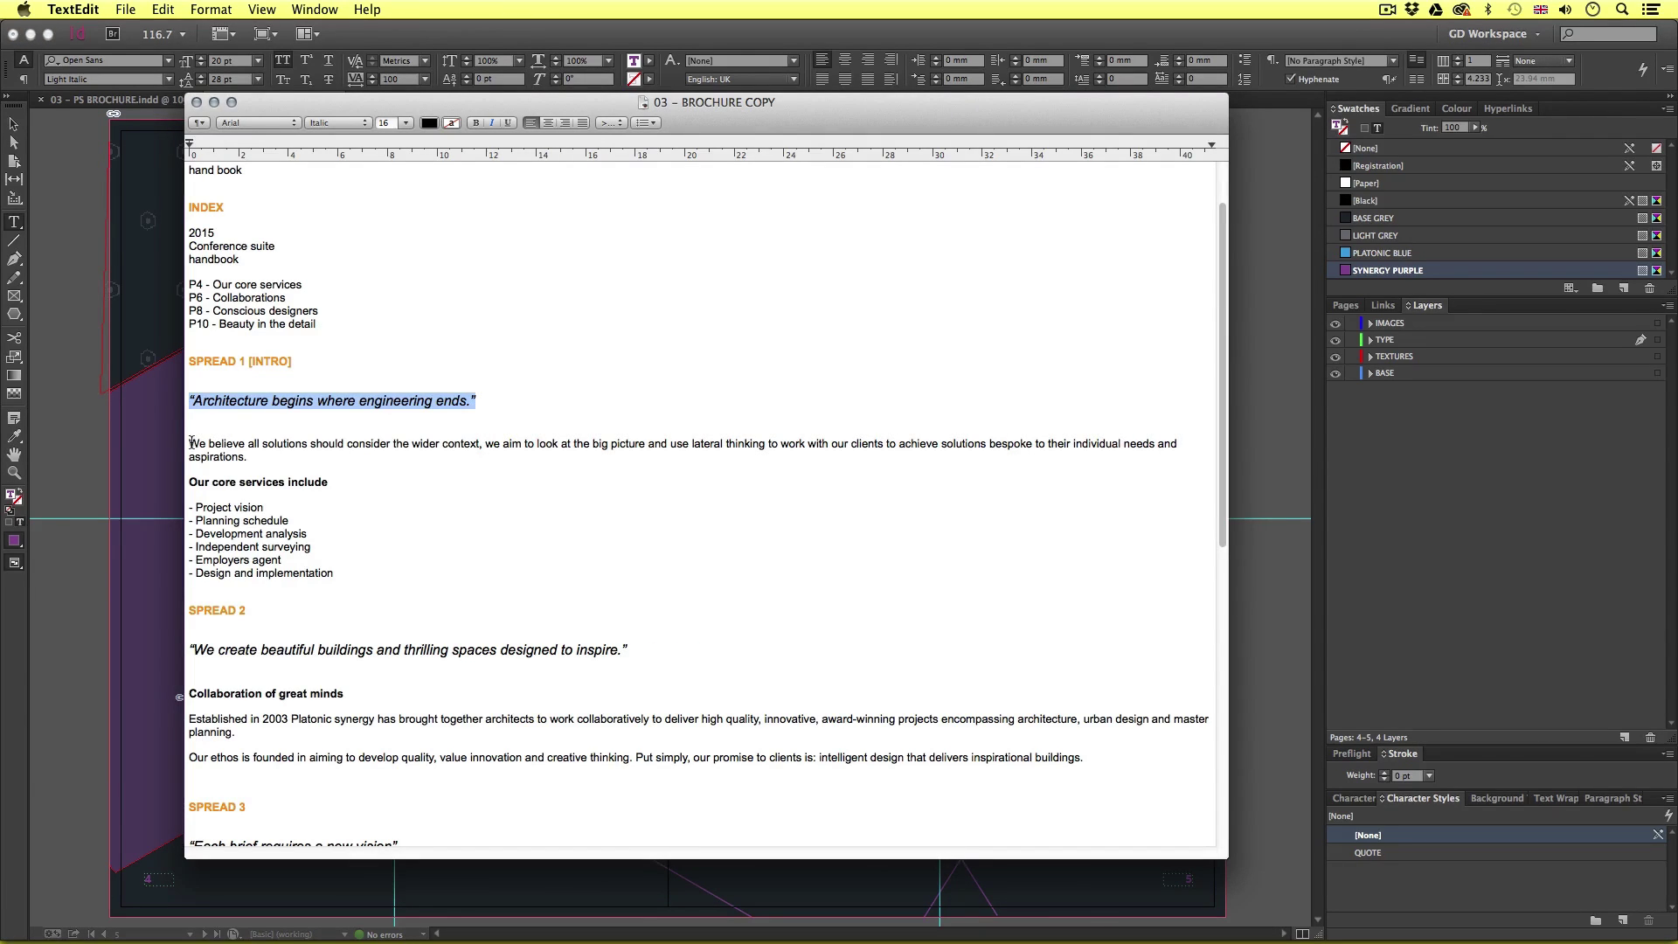
{"action": "left_click_drag", "start_coordinate": [191, 443], "coordinate": [352, 574]}
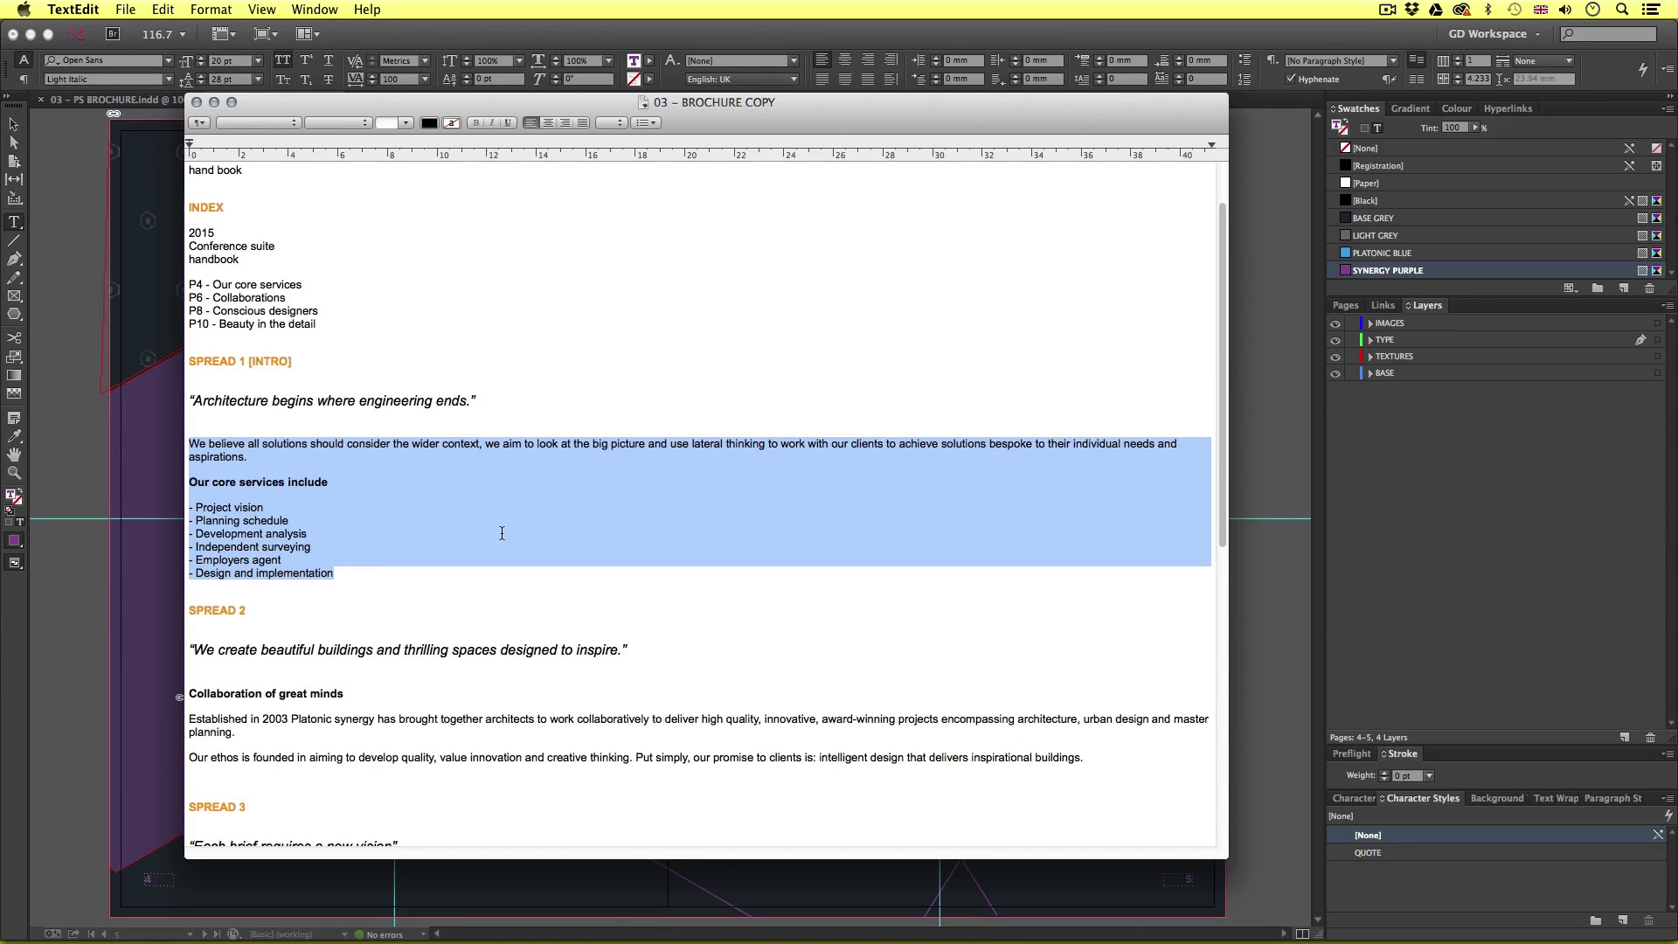
{"action": "key", "text": "super+c"}
{"action": "key", "text": "super+Tab"}
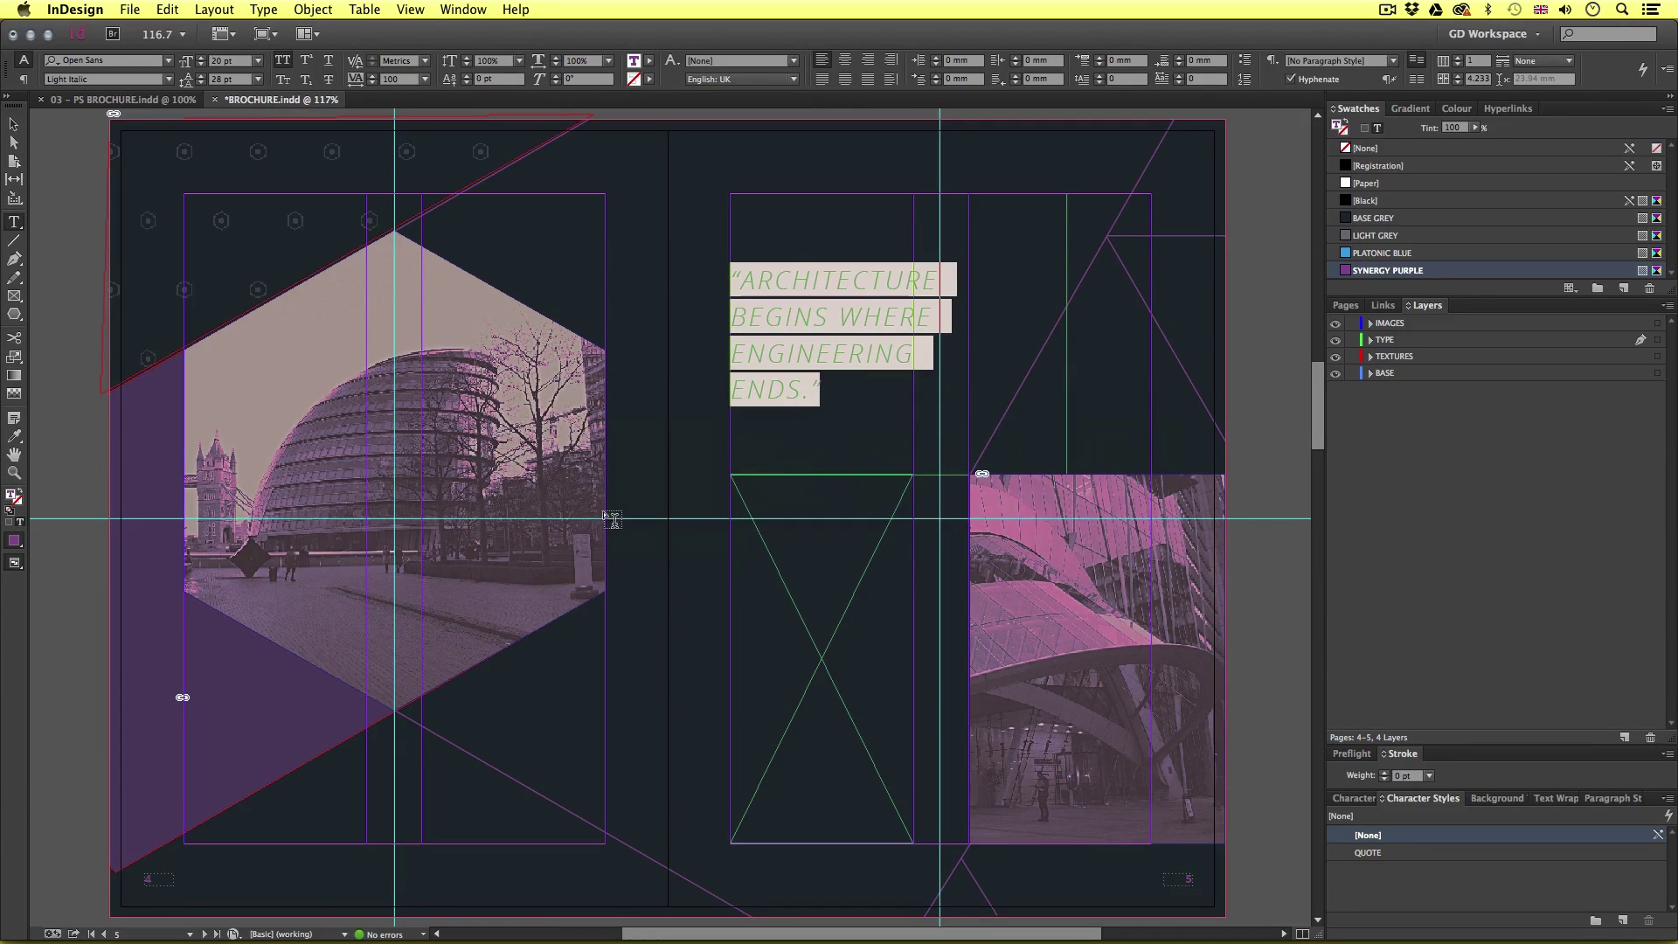
- Paste the copied text into the empty frame below the quote on page 5
{"action": "left_click", "coordinate": [801, 572]}
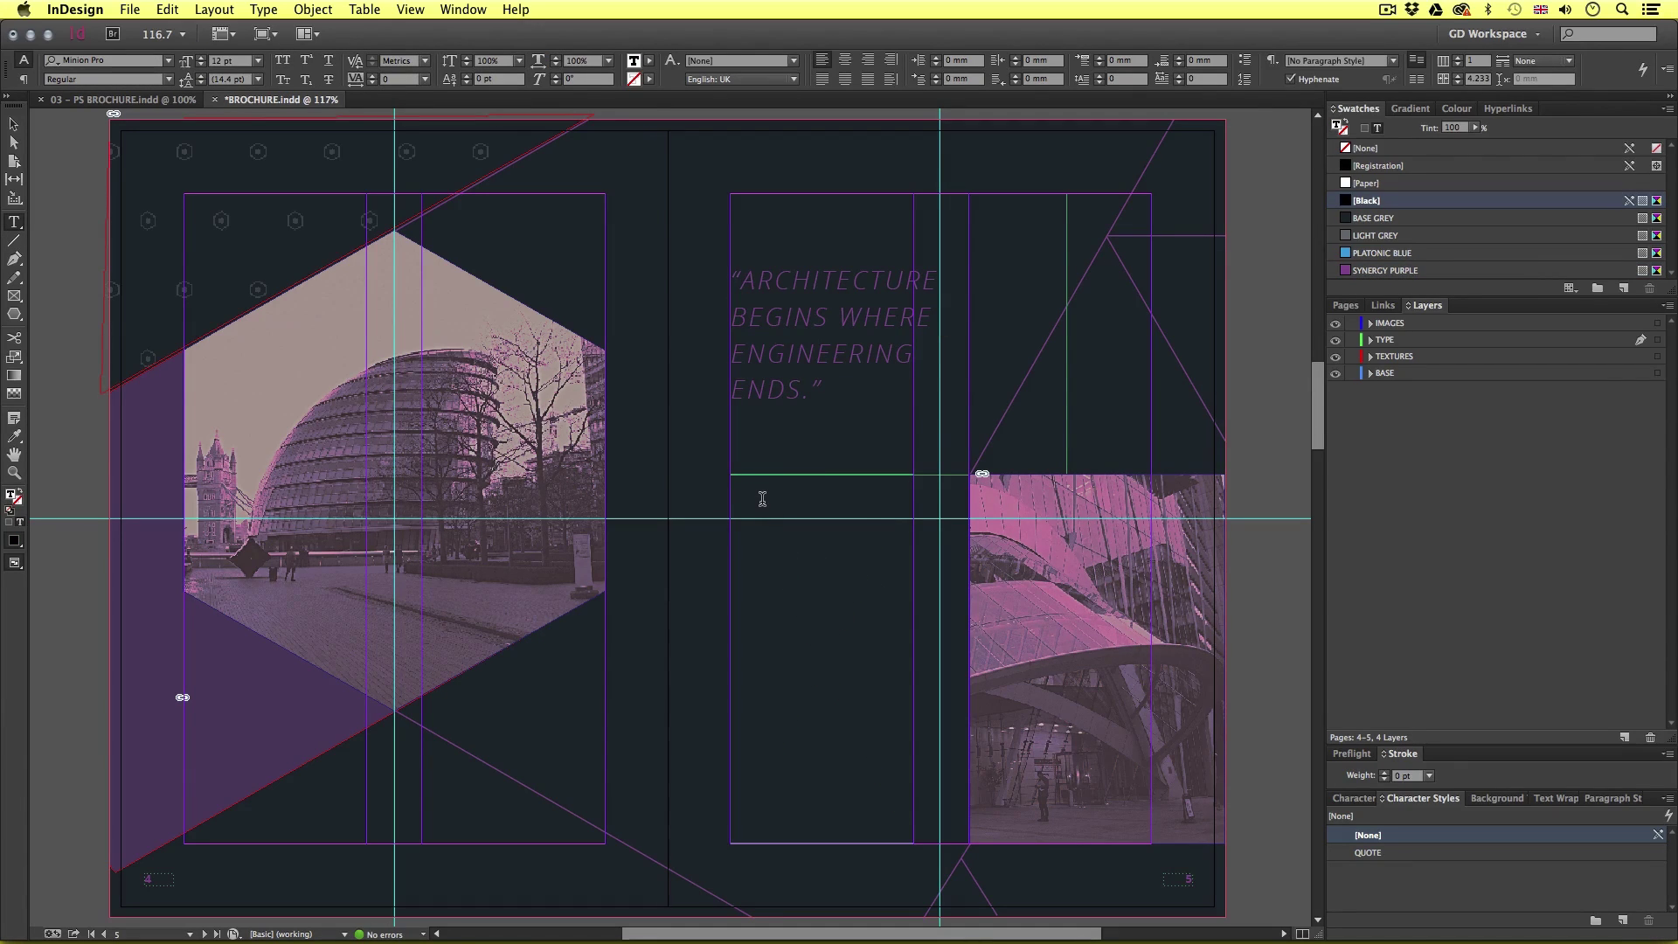
{"action": "key", "text": "super+v"}
{"action": "key", "text": "super+equal"}
{"action": "key", "text": "super+equal"}
{"action": "key", "text": "super+minus"}
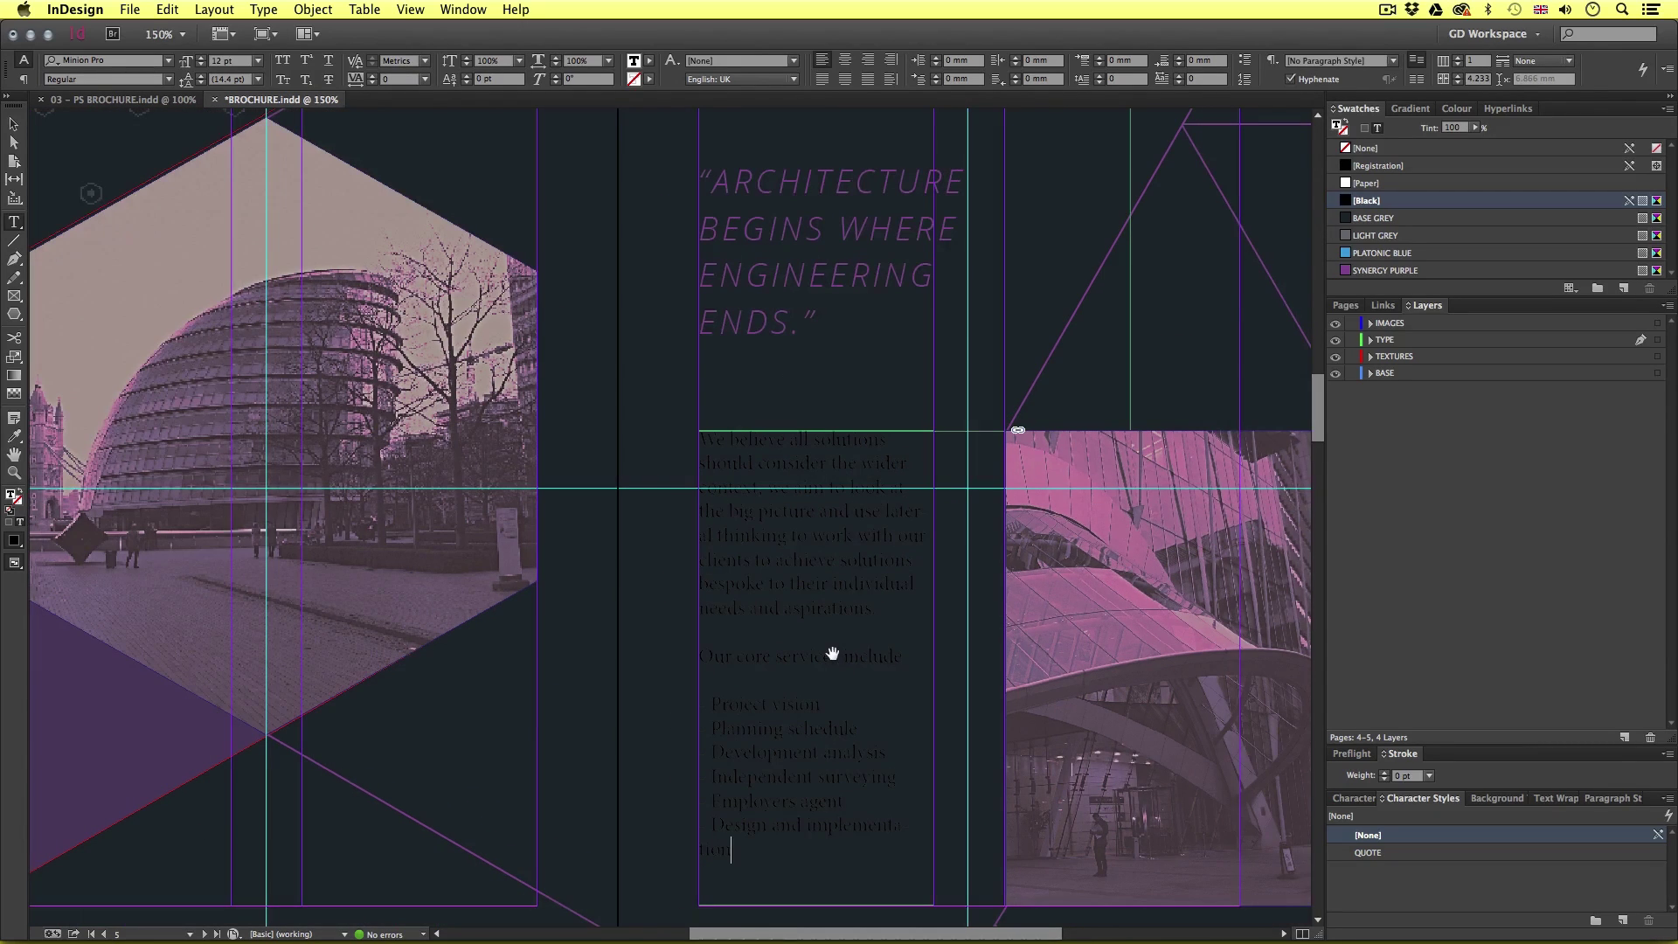
- Set all the pasted body text to Open Sans Regular at 9 pt with 14 pt leading
{"action": "scroll", "coordinate": [780, 647], "scroll_direction": "down", "scroll_amount": 5}
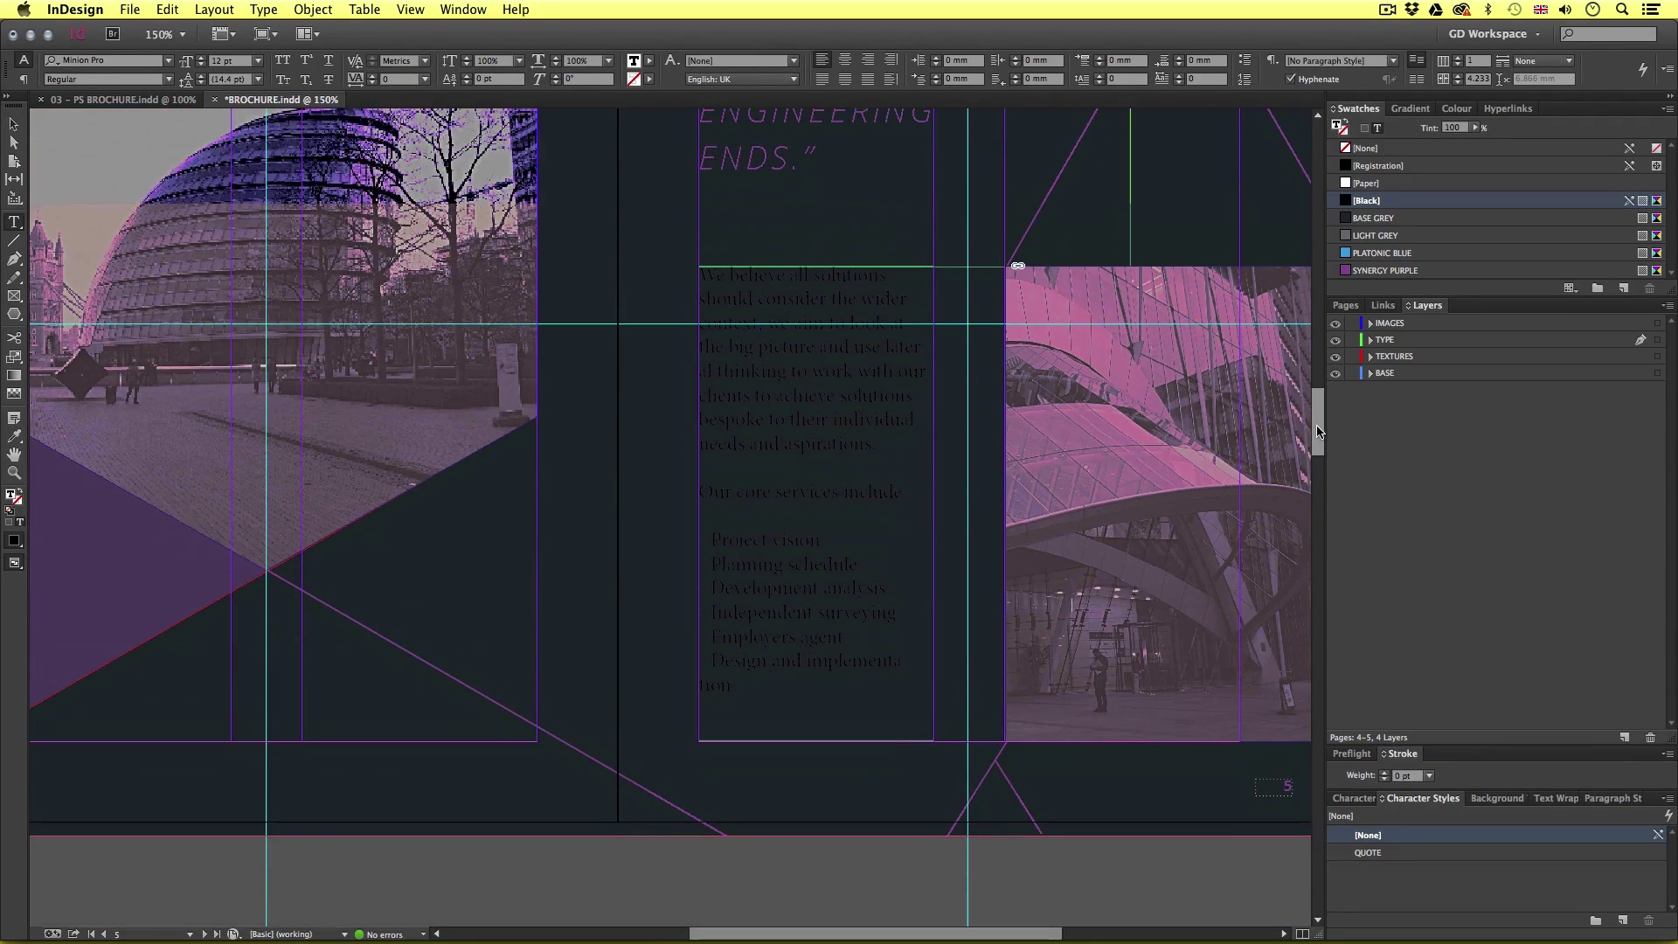
{"action": "left_click_drag", "start_coordinate": [752, 696], "coordinate": [685, 281]}
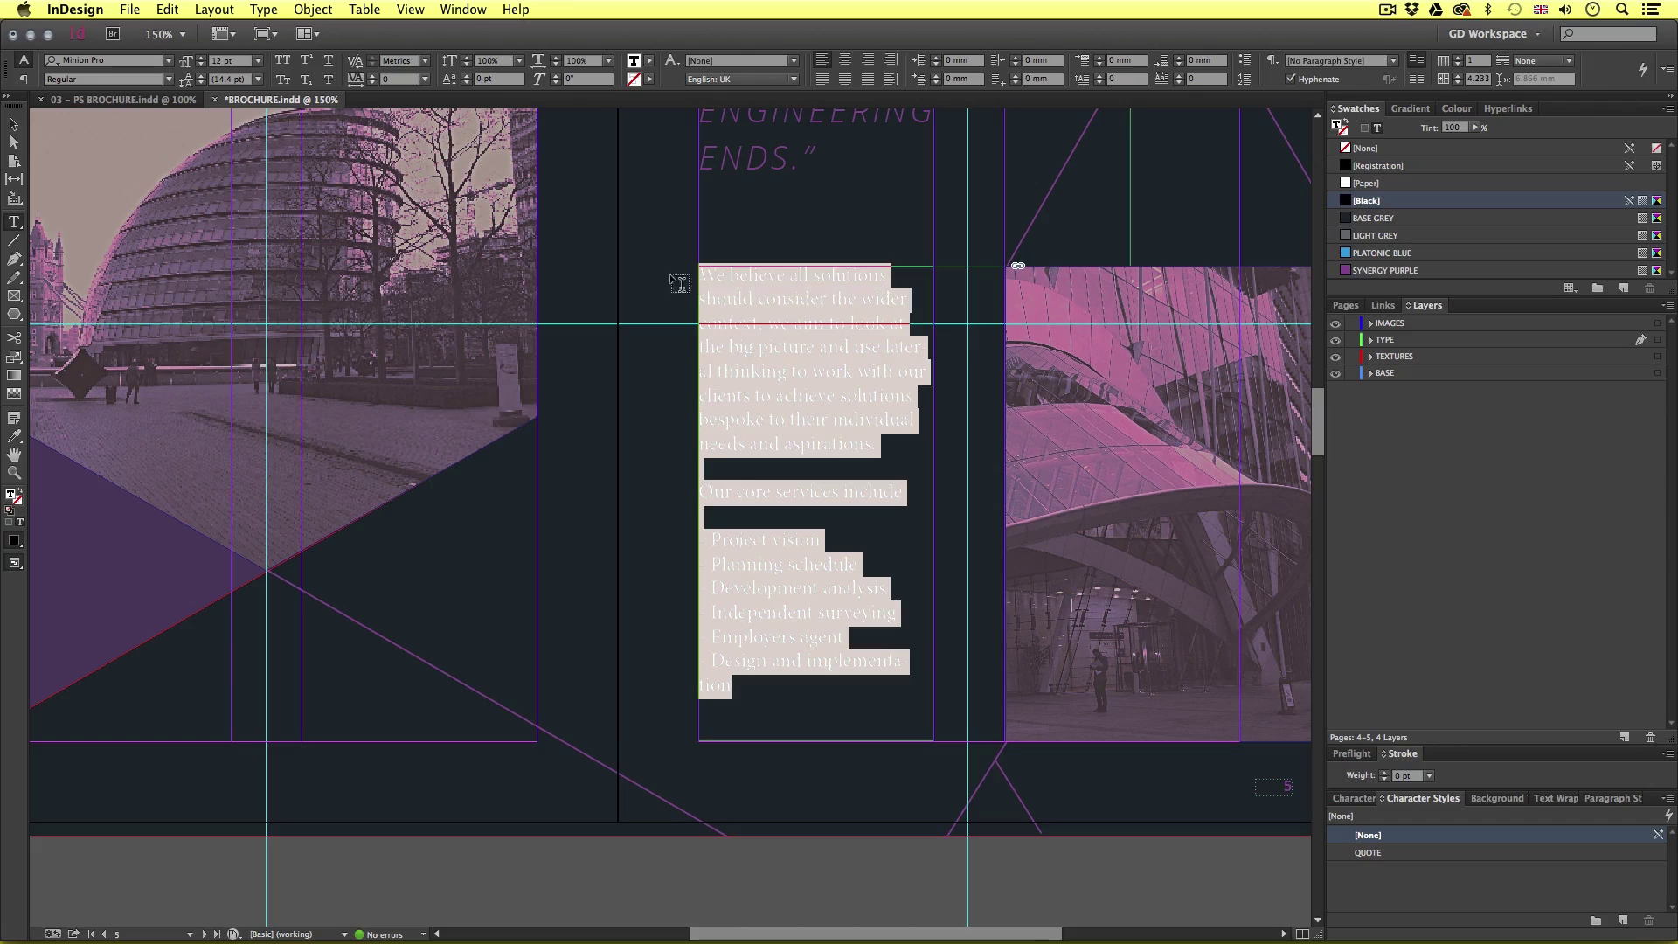
{"action": "left_click", "coordinate": [104, 61]}
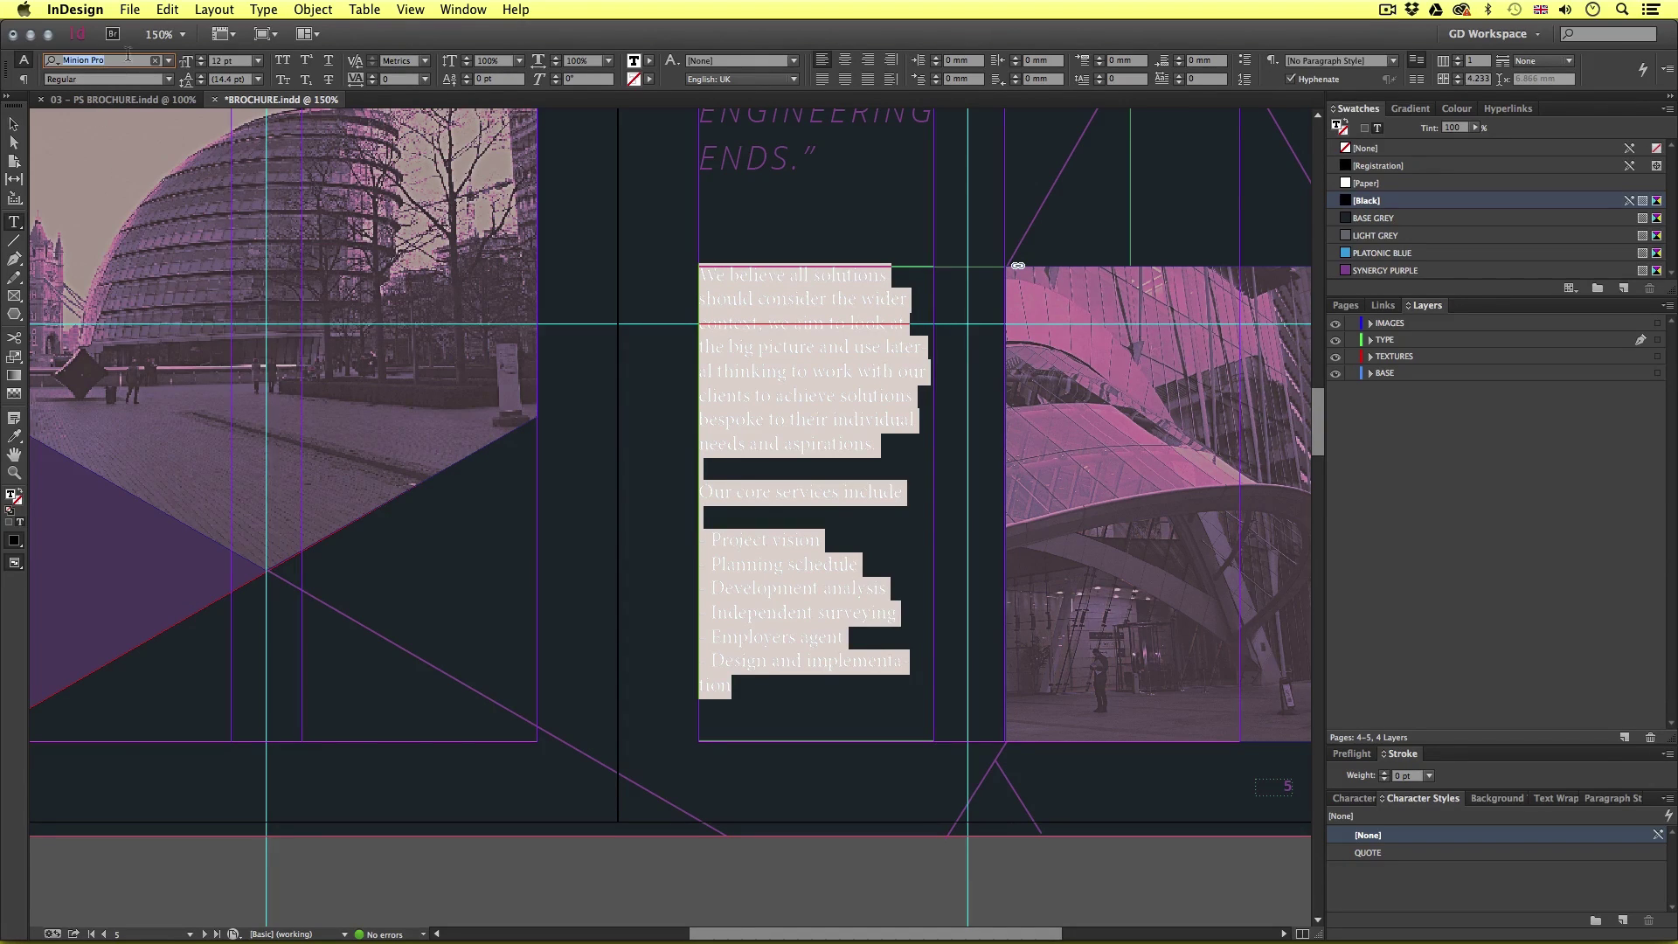
{"action": "type", "text": "OPEN"}
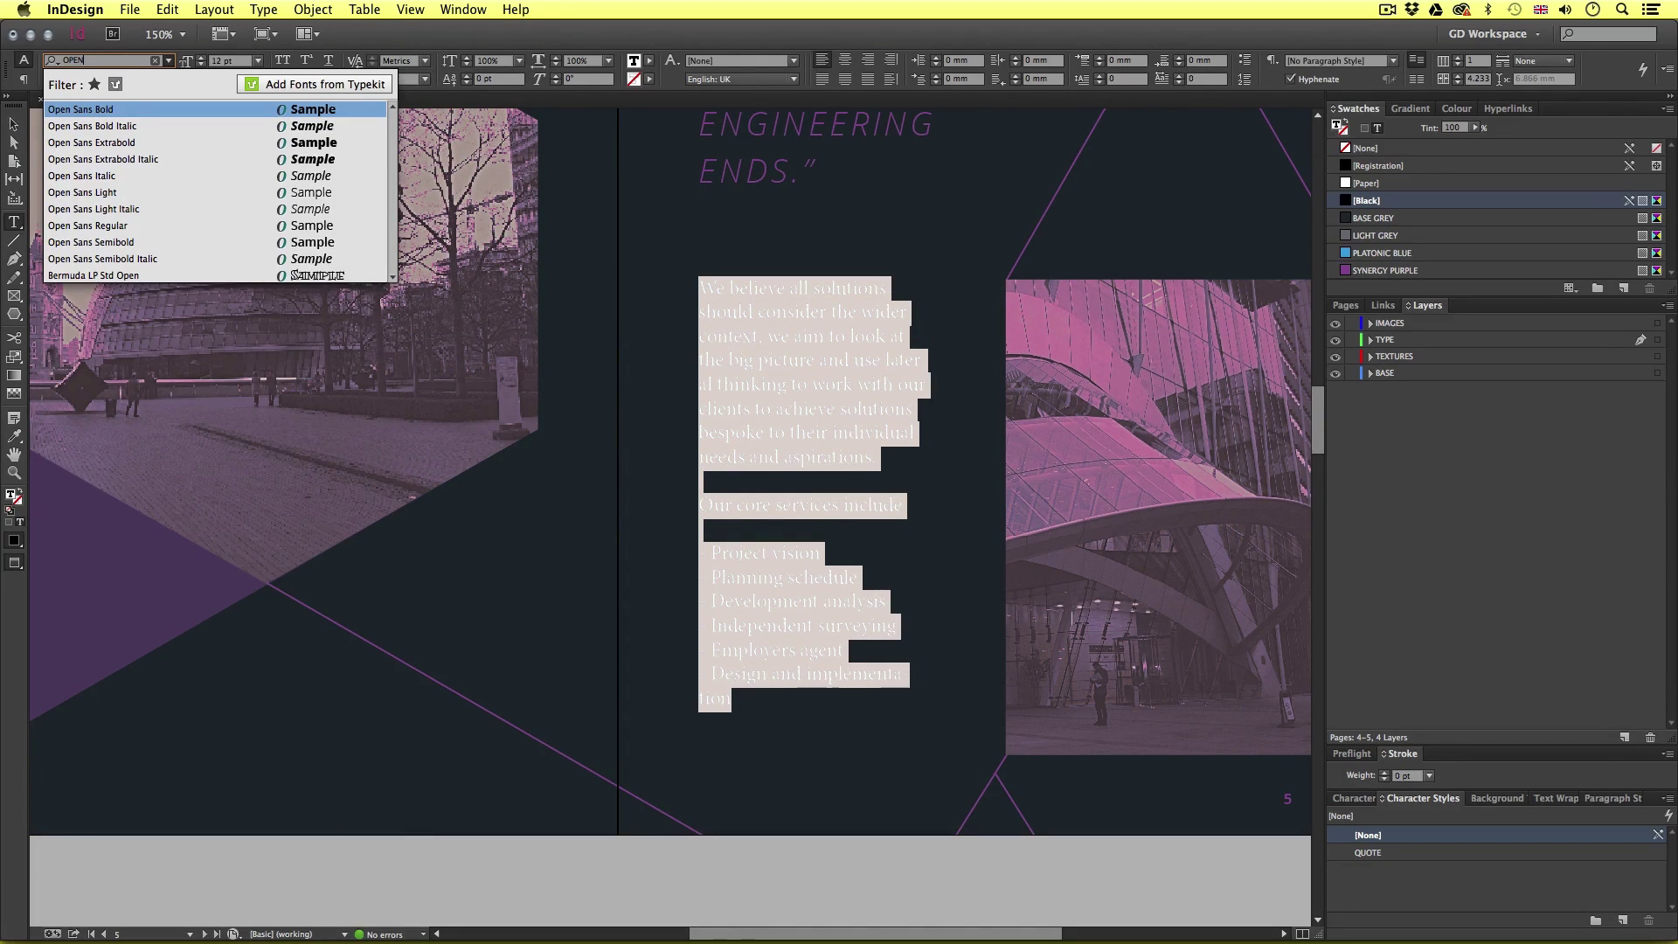
{"action": "left_click", "coordinate": [133, 226]}
{"action": "left_click", "coordinate": [234, 61]}
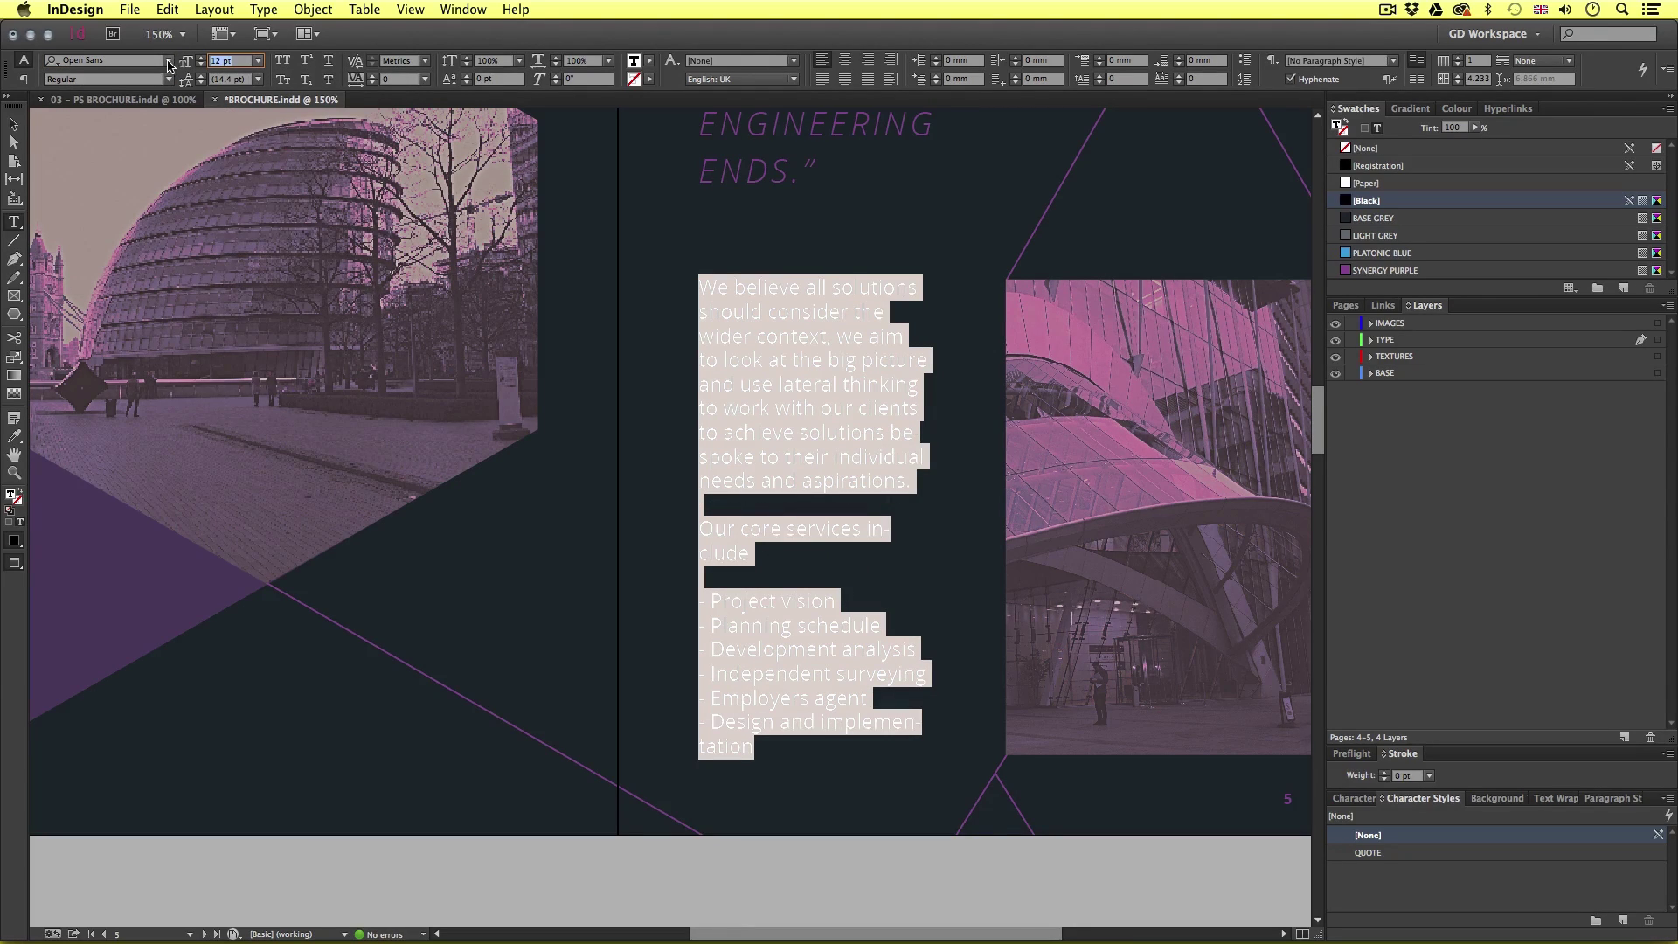
{"action": "type", "text": "9"}
{"action": "key", "text": "Return"}
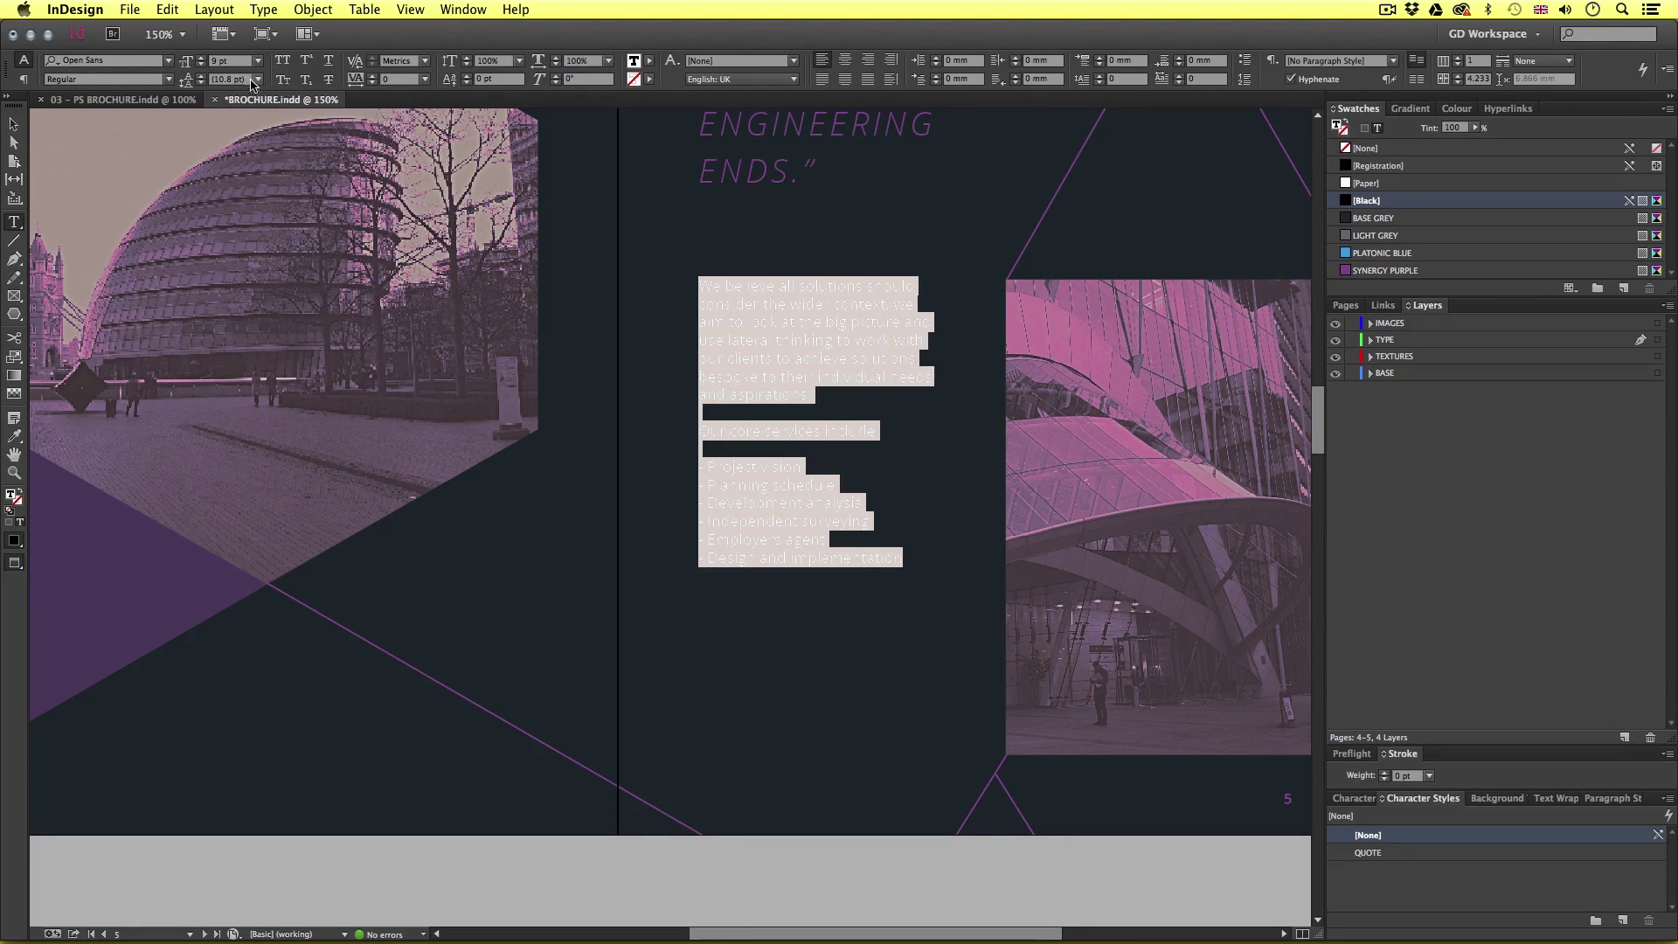
{"action": "left_click", "coordinate": [208, 80]}
{"action": "type", "text": "14"}
{"action": "key", "text": "Return"}
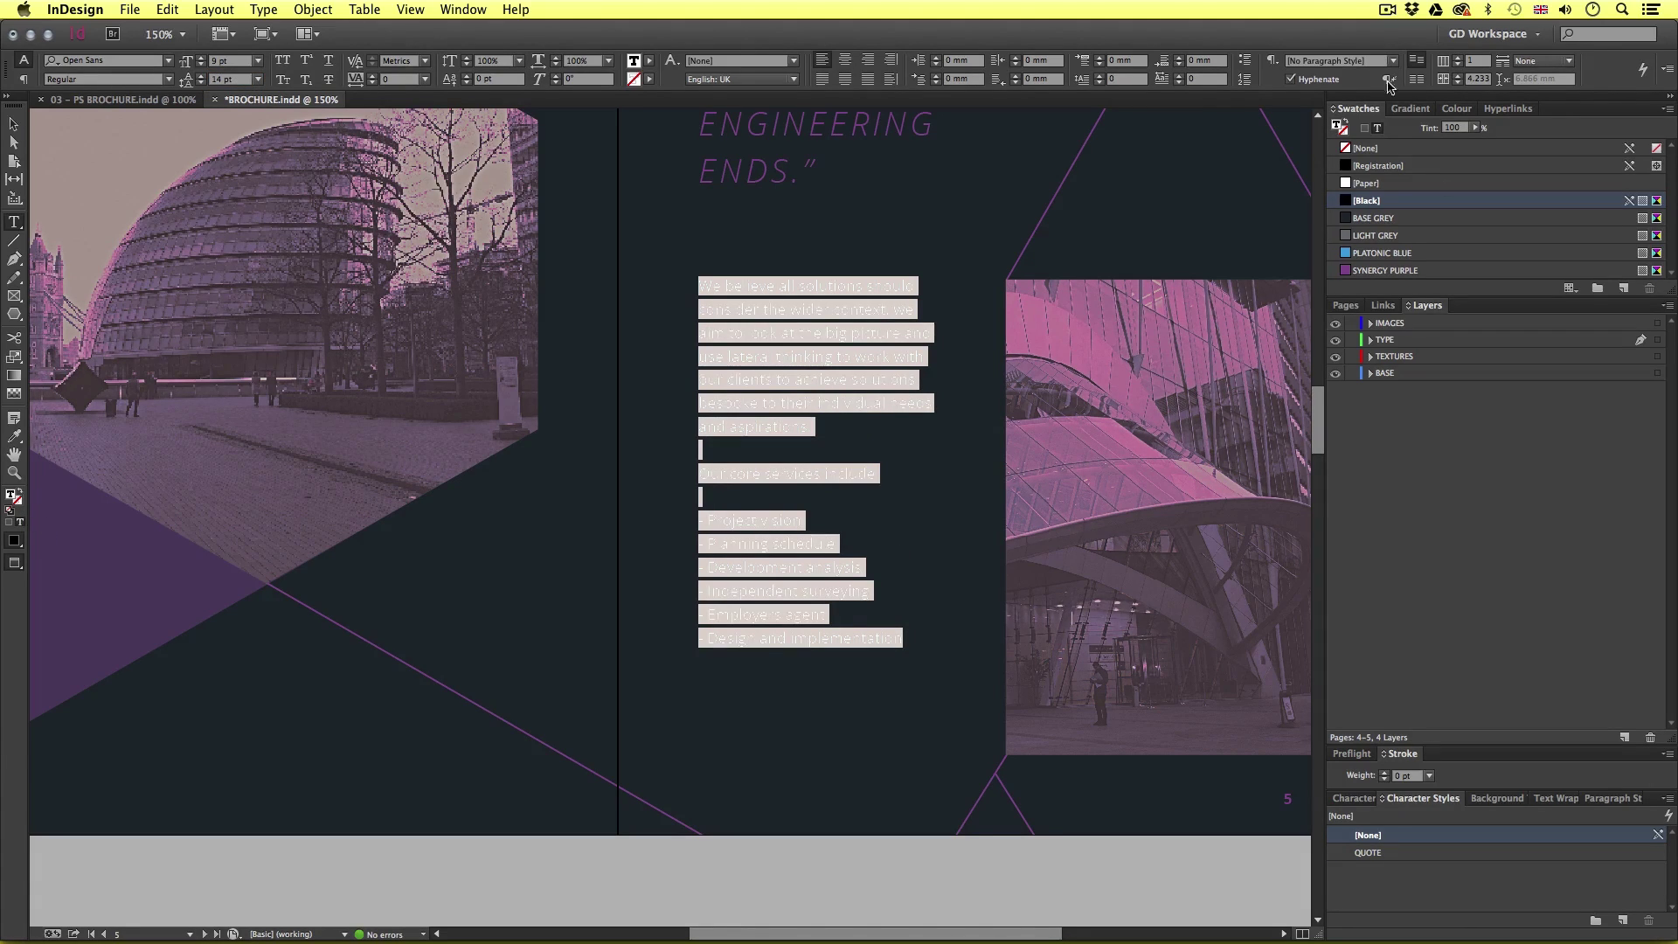
- Colour the selected body text with the Paper swatch and deselect it
{"action": "left_click", "coordinate": [1369, 184]}
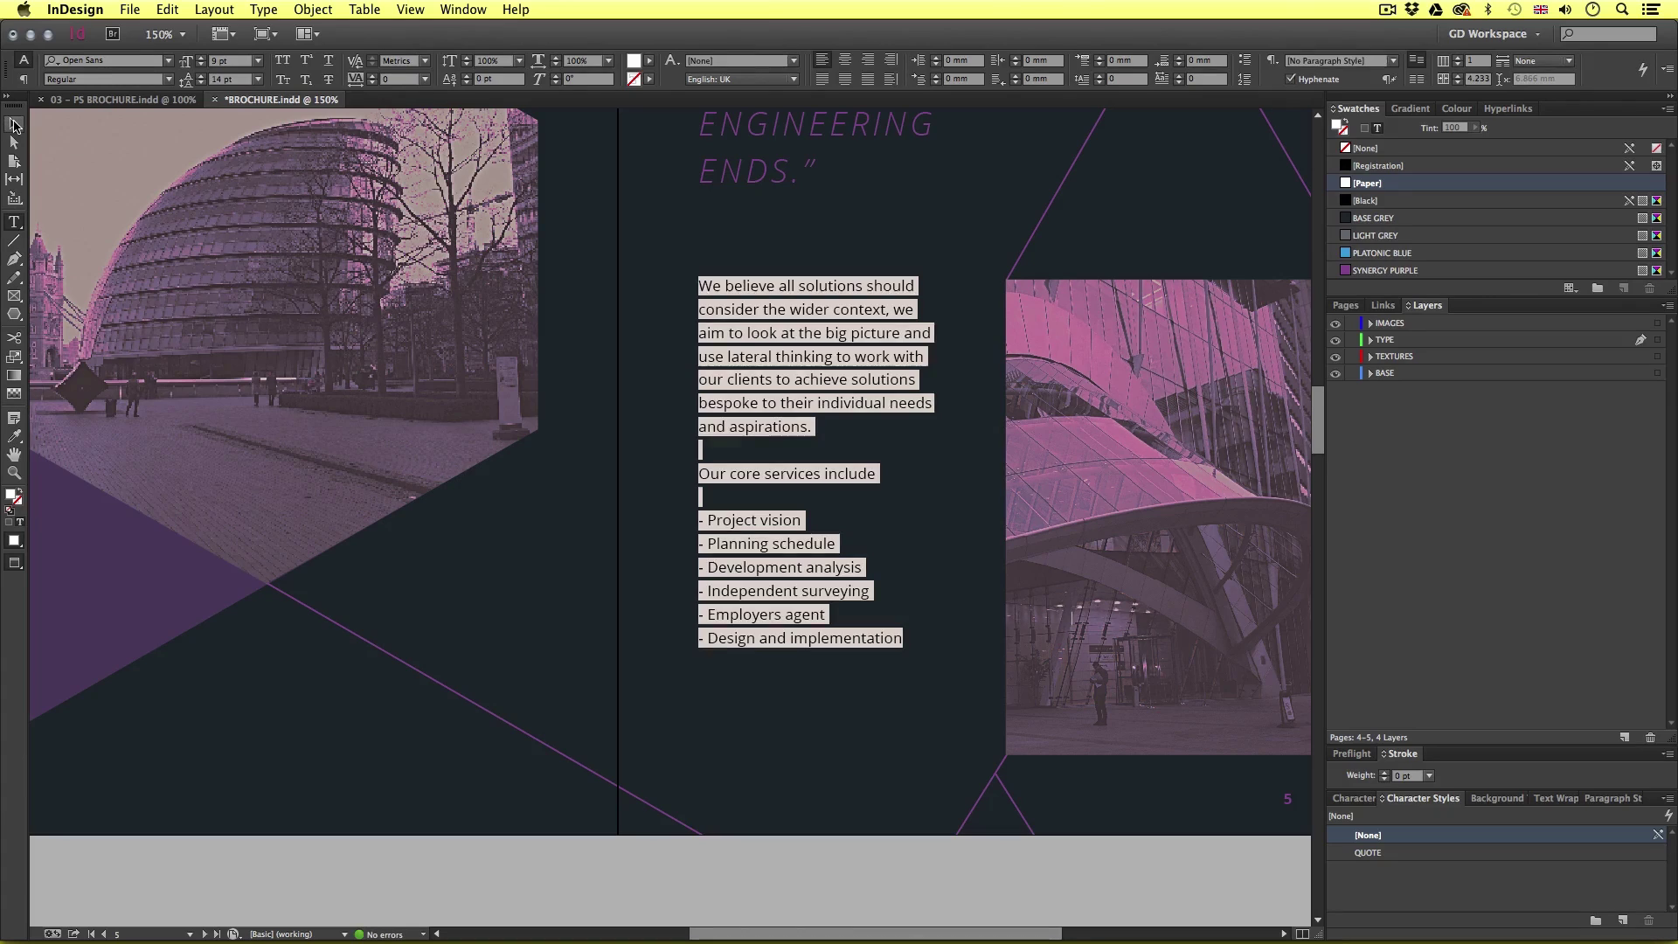
{"action": "left_click", "coordinate": [13, 124]}
{"action": "left_click", "coordinate": [659, 262]}
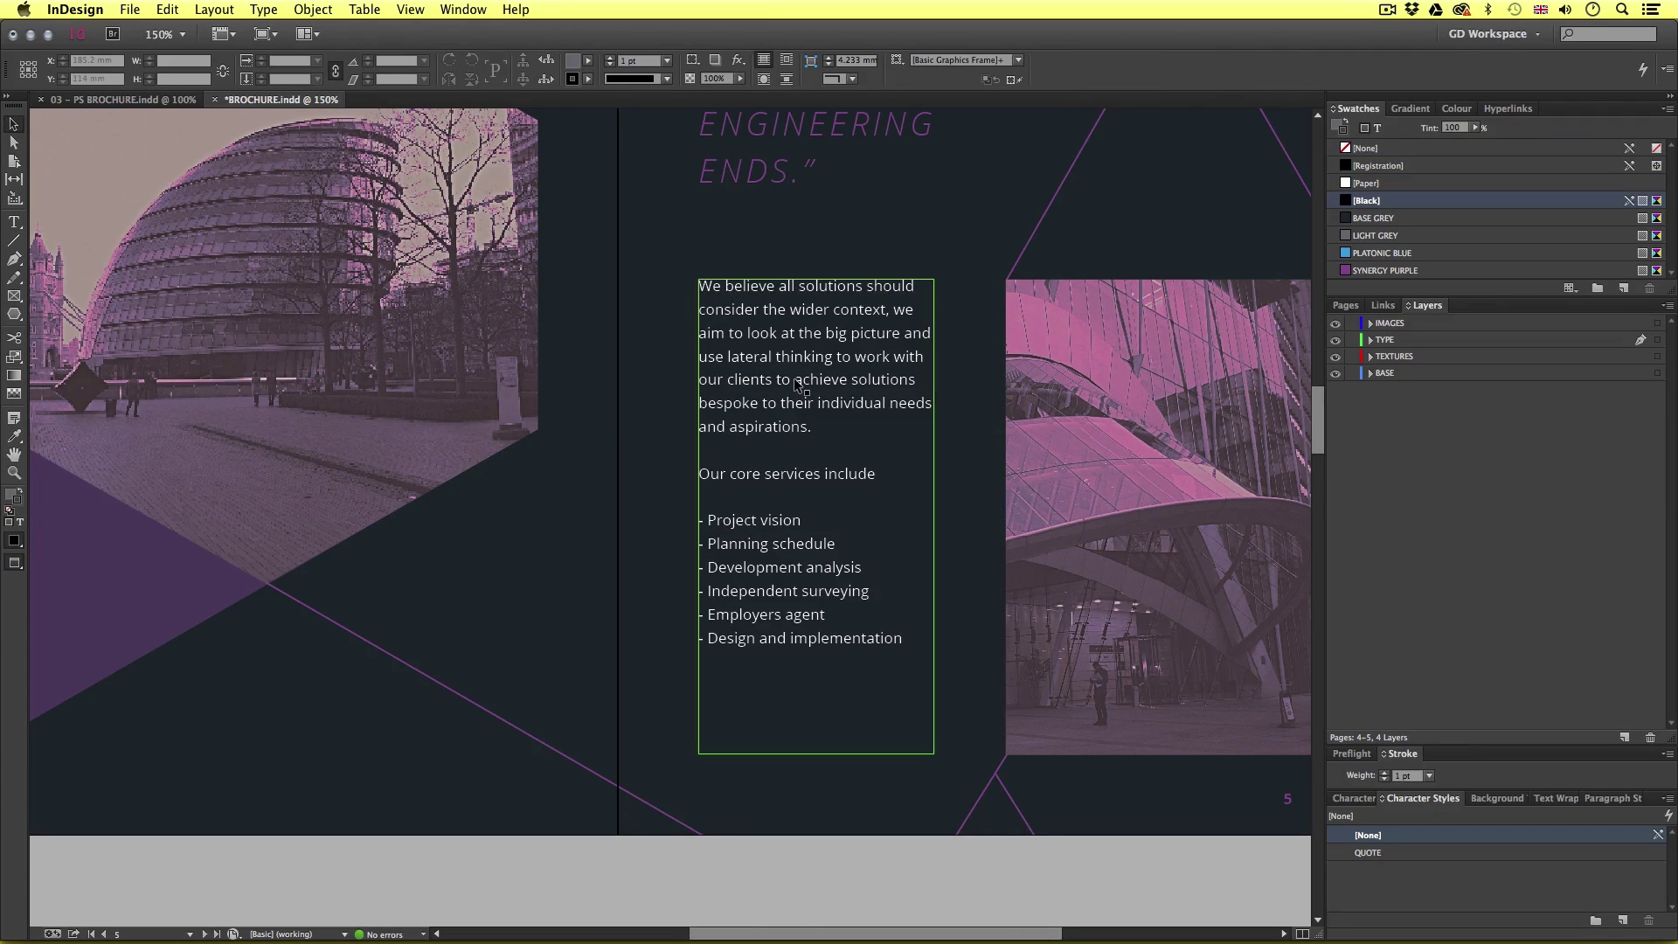
- Colour the "Our core services include" heading and the services list SYNERGY PURPLE
{"action": "left_click_drag", "start_coordinate": [869, 352], "coordinate": [732, 503]}
{"action": "key", "text": "t"}
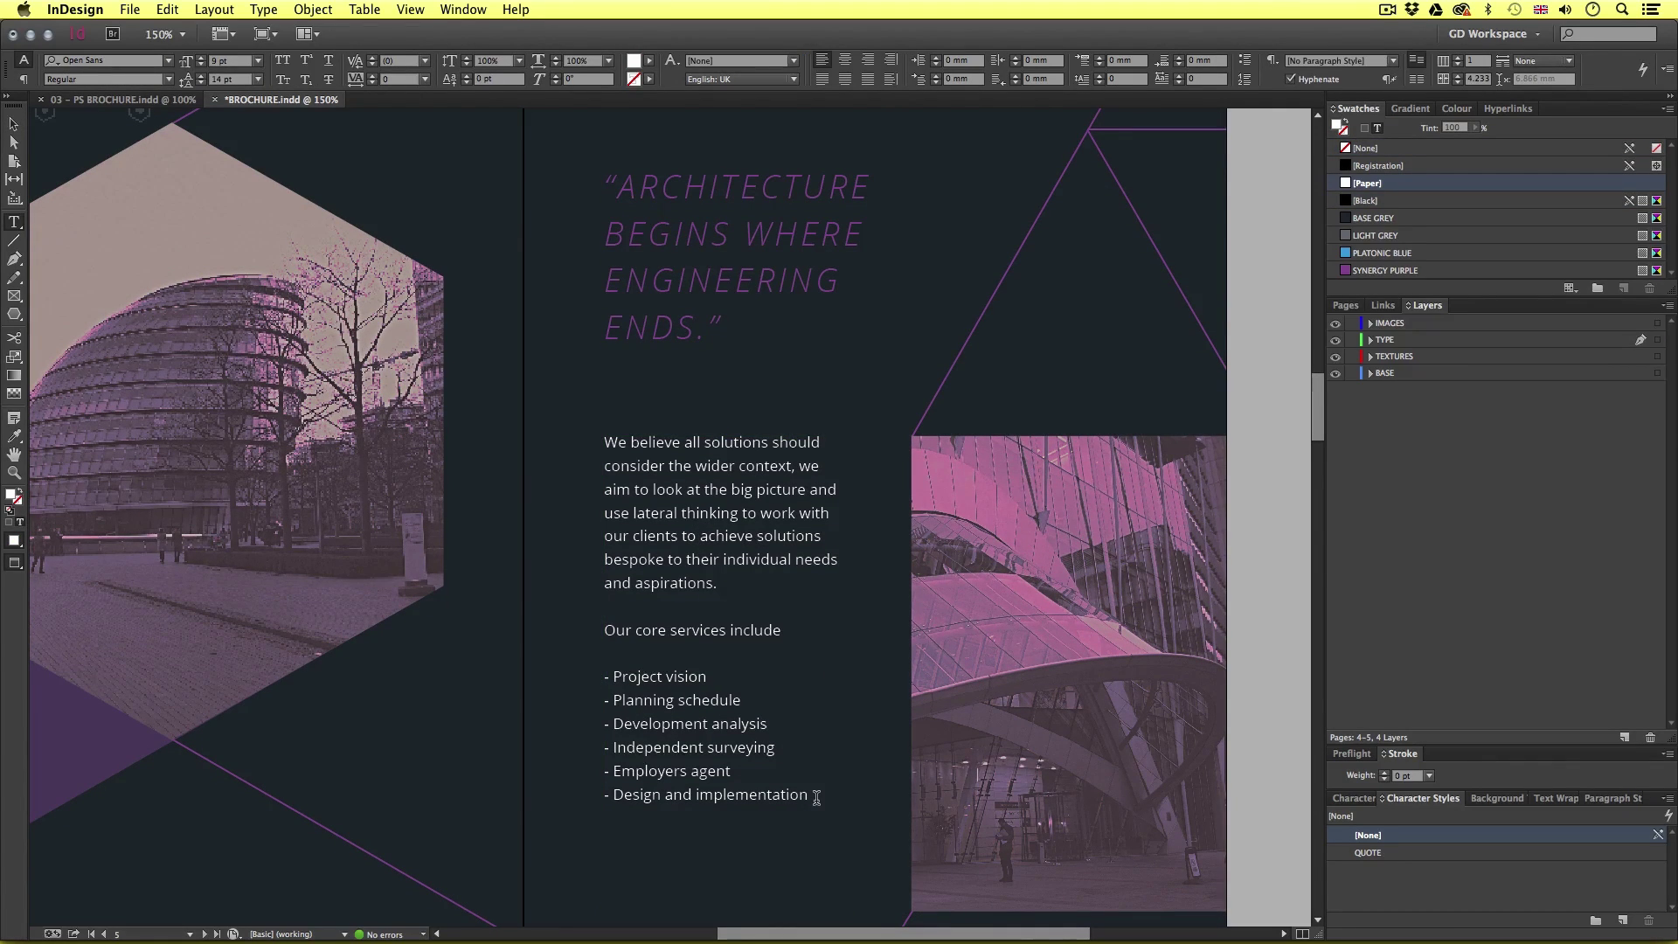
{"action": "left_click_drag", "start_coordinate": [816, 798], "coordinate": [587, 631]}
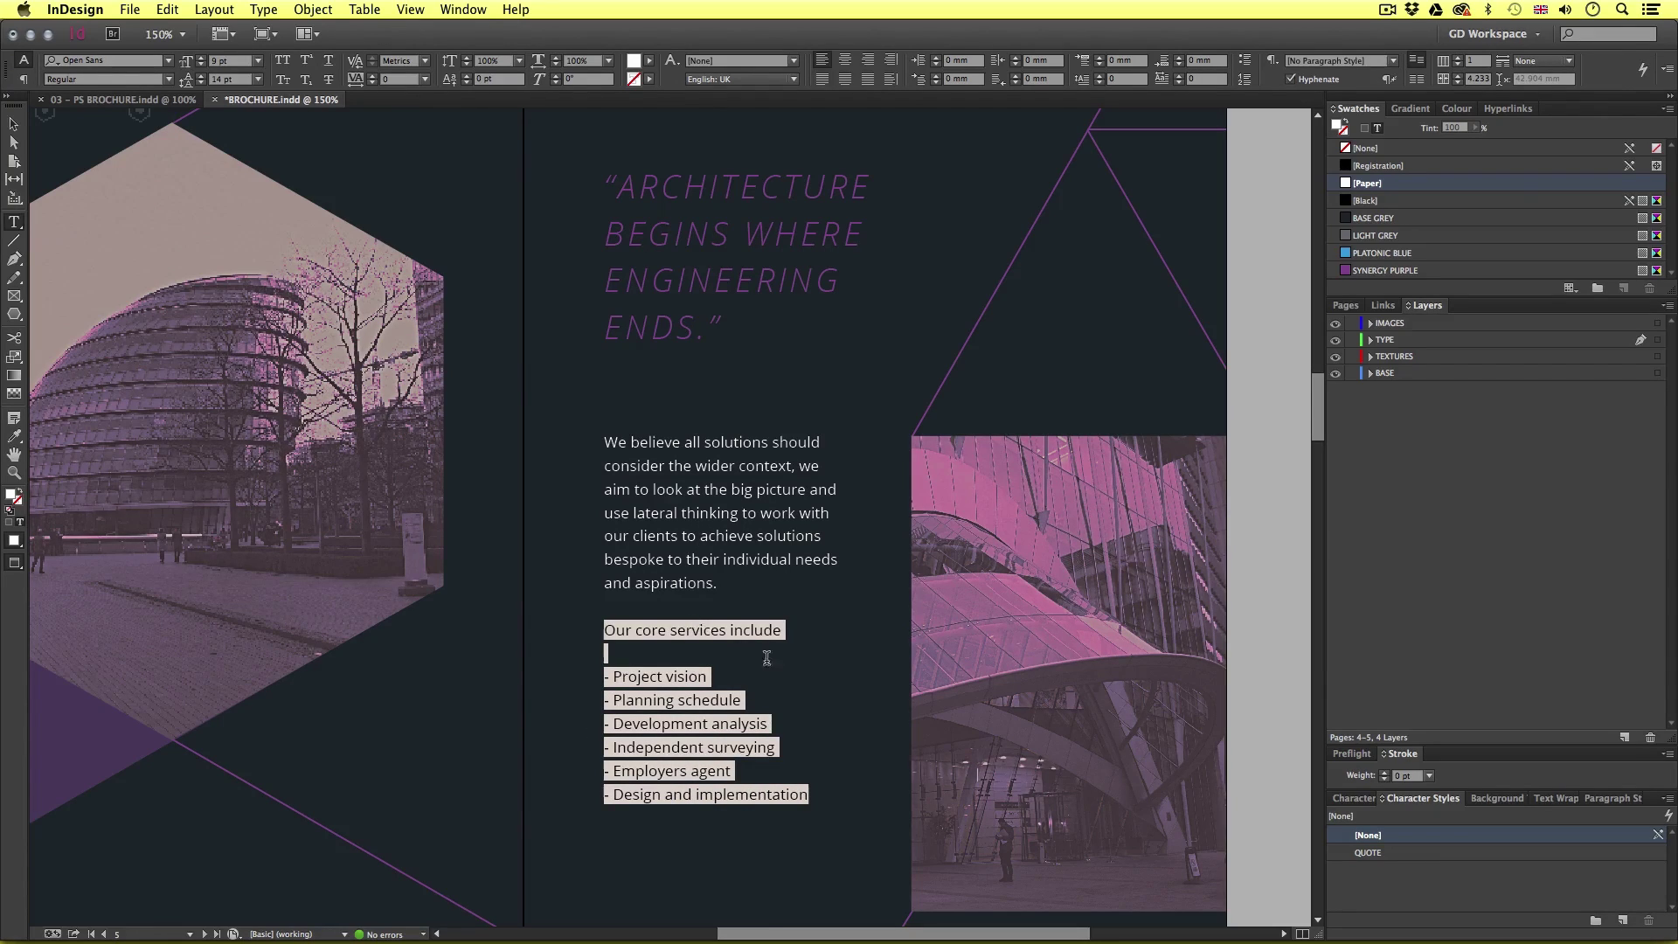
{"action": "left_click", "coordinate": [1384, 270]}
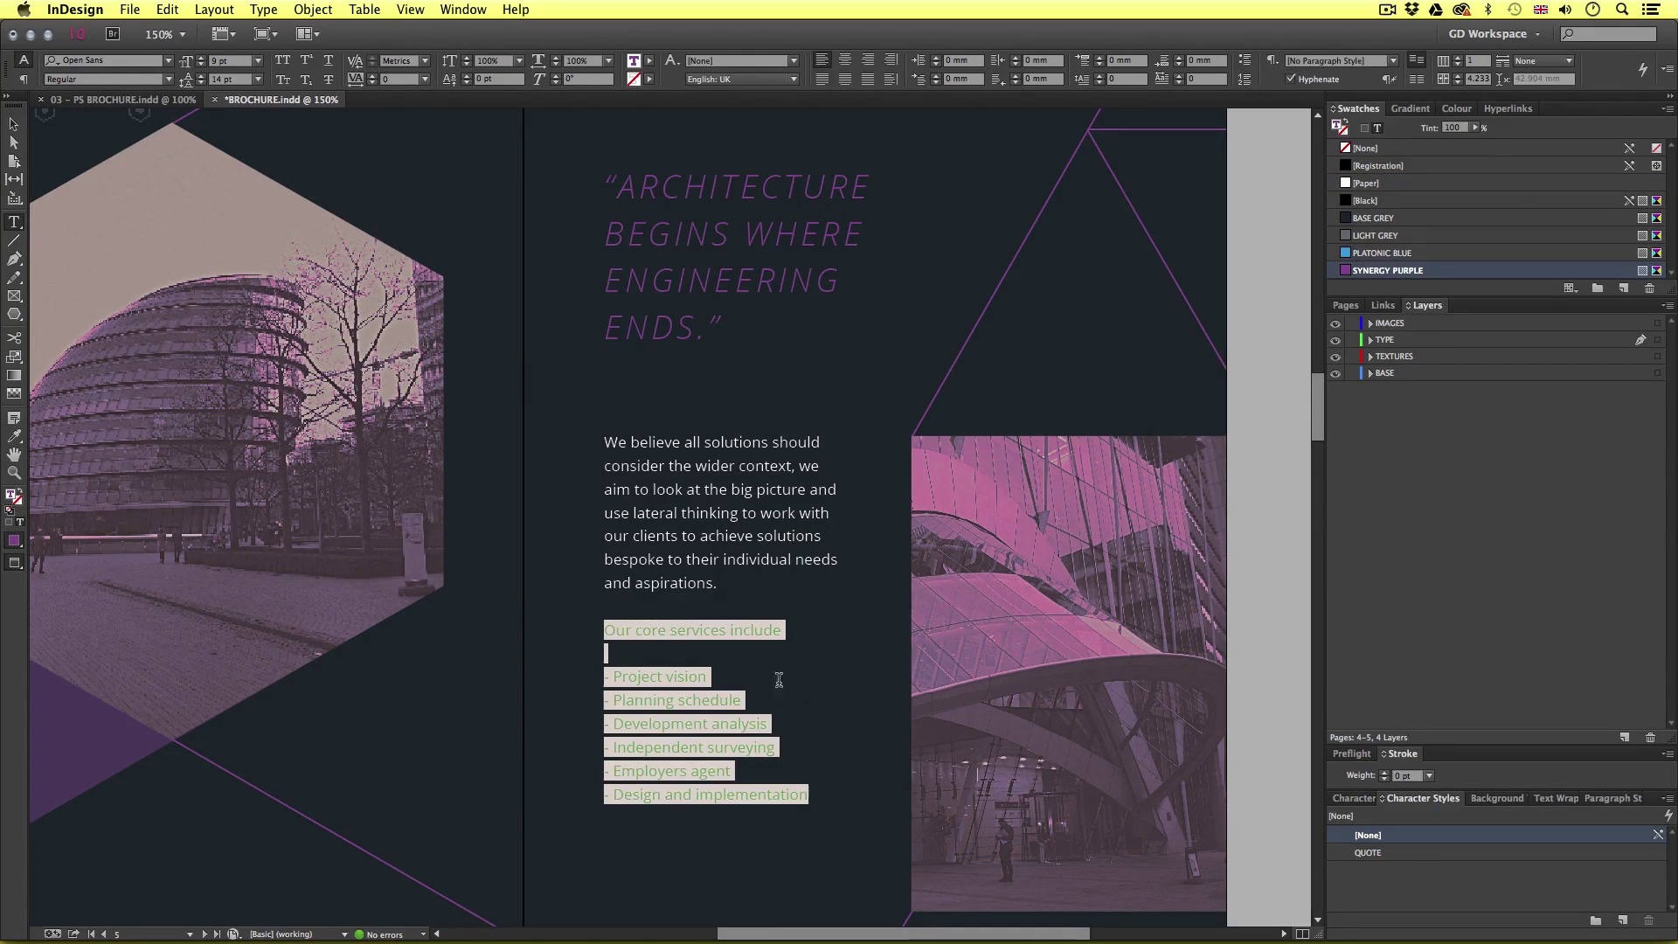
- Set the "Our core services include" heading to Bold at 11 pt
{"action": "left_click_drag", "start_coordinate": [785, 630], "coordinate": [590, 630]}
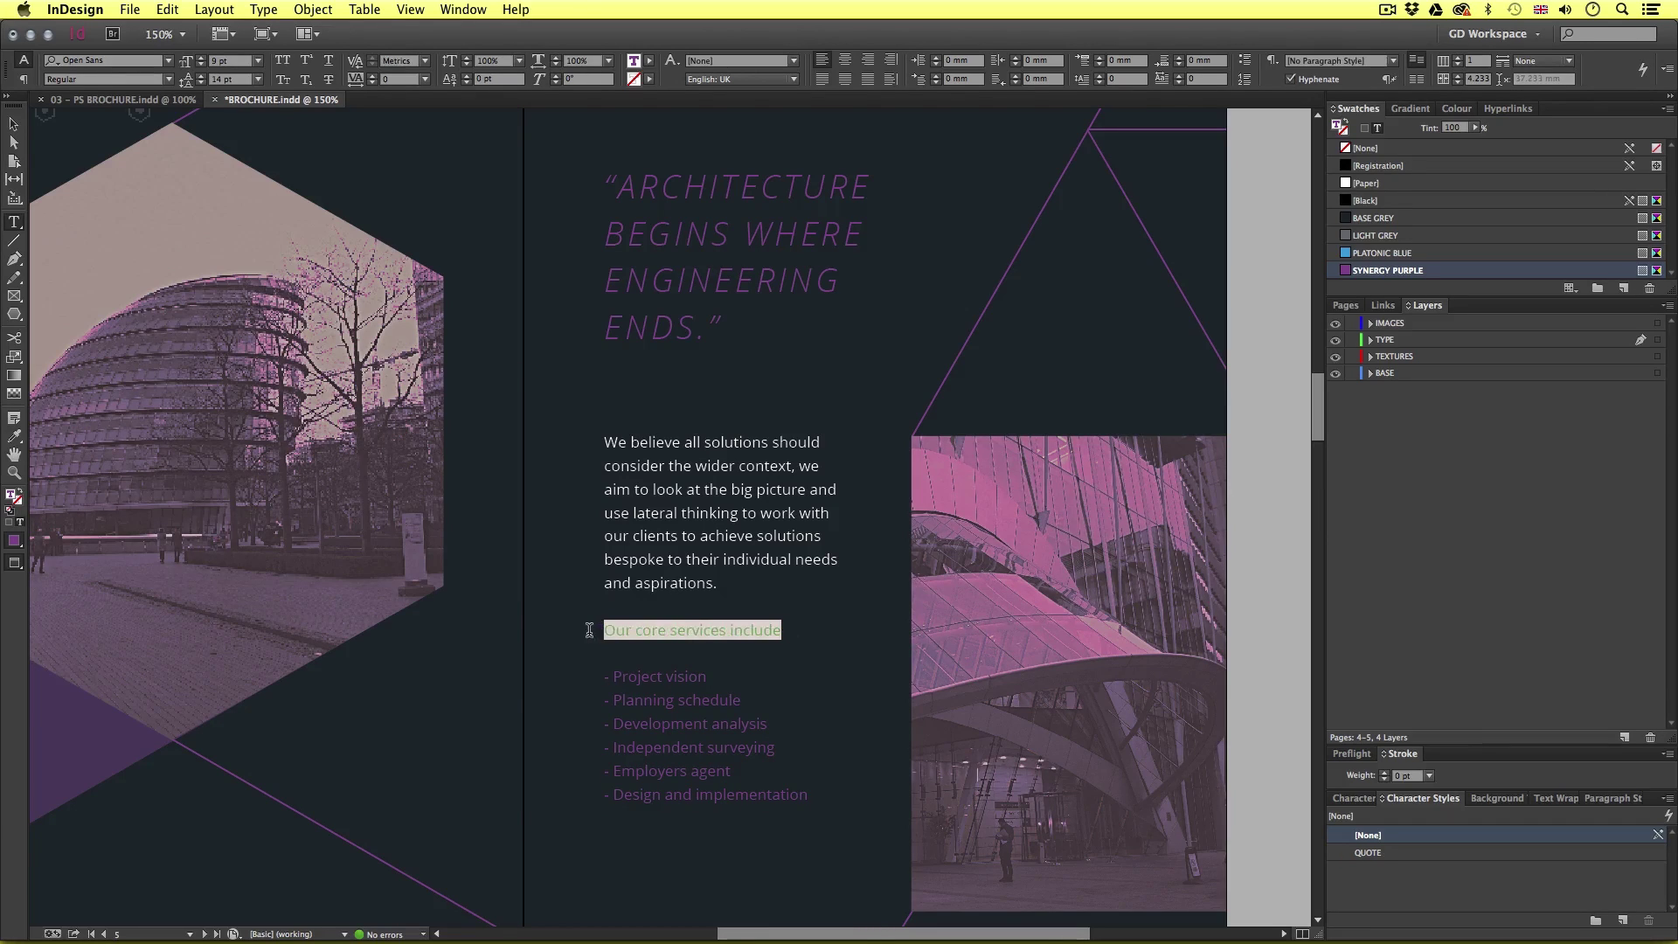
{"action": "left_click", "coordinate": [168, 79]}
{"action": "left_click", "coordinate": [77, 200]}
{"action": "left_click", "coordinate": [229, 60]}
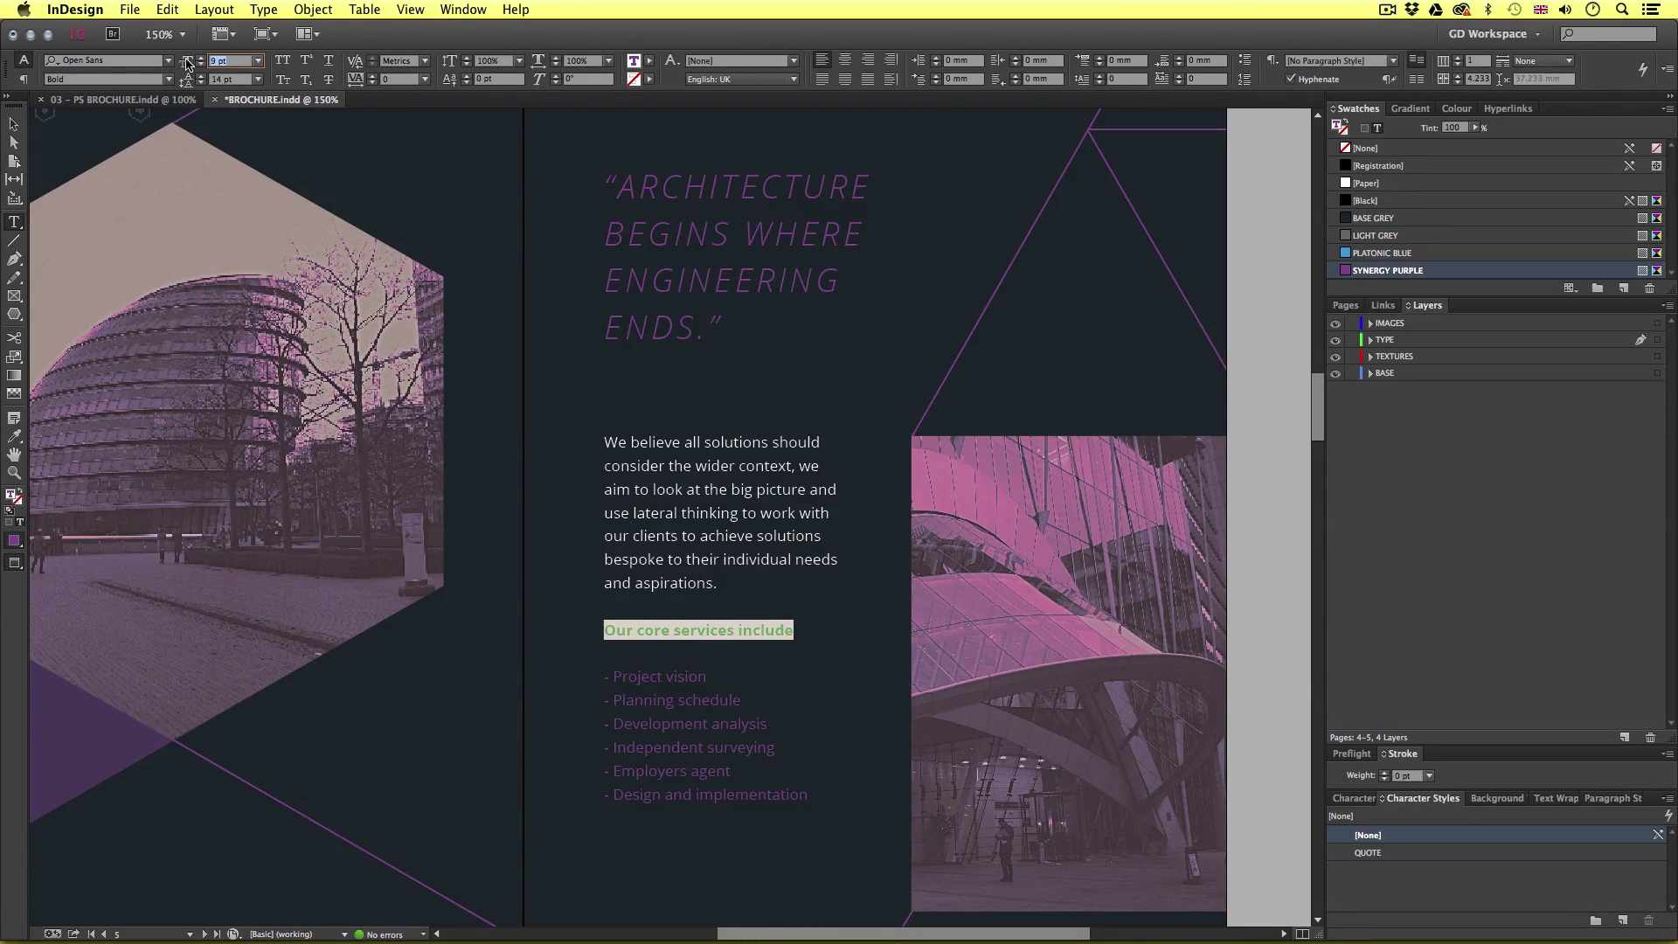
{"action": "type", "text": "11"}
{"action": "key", "text": "Return"}
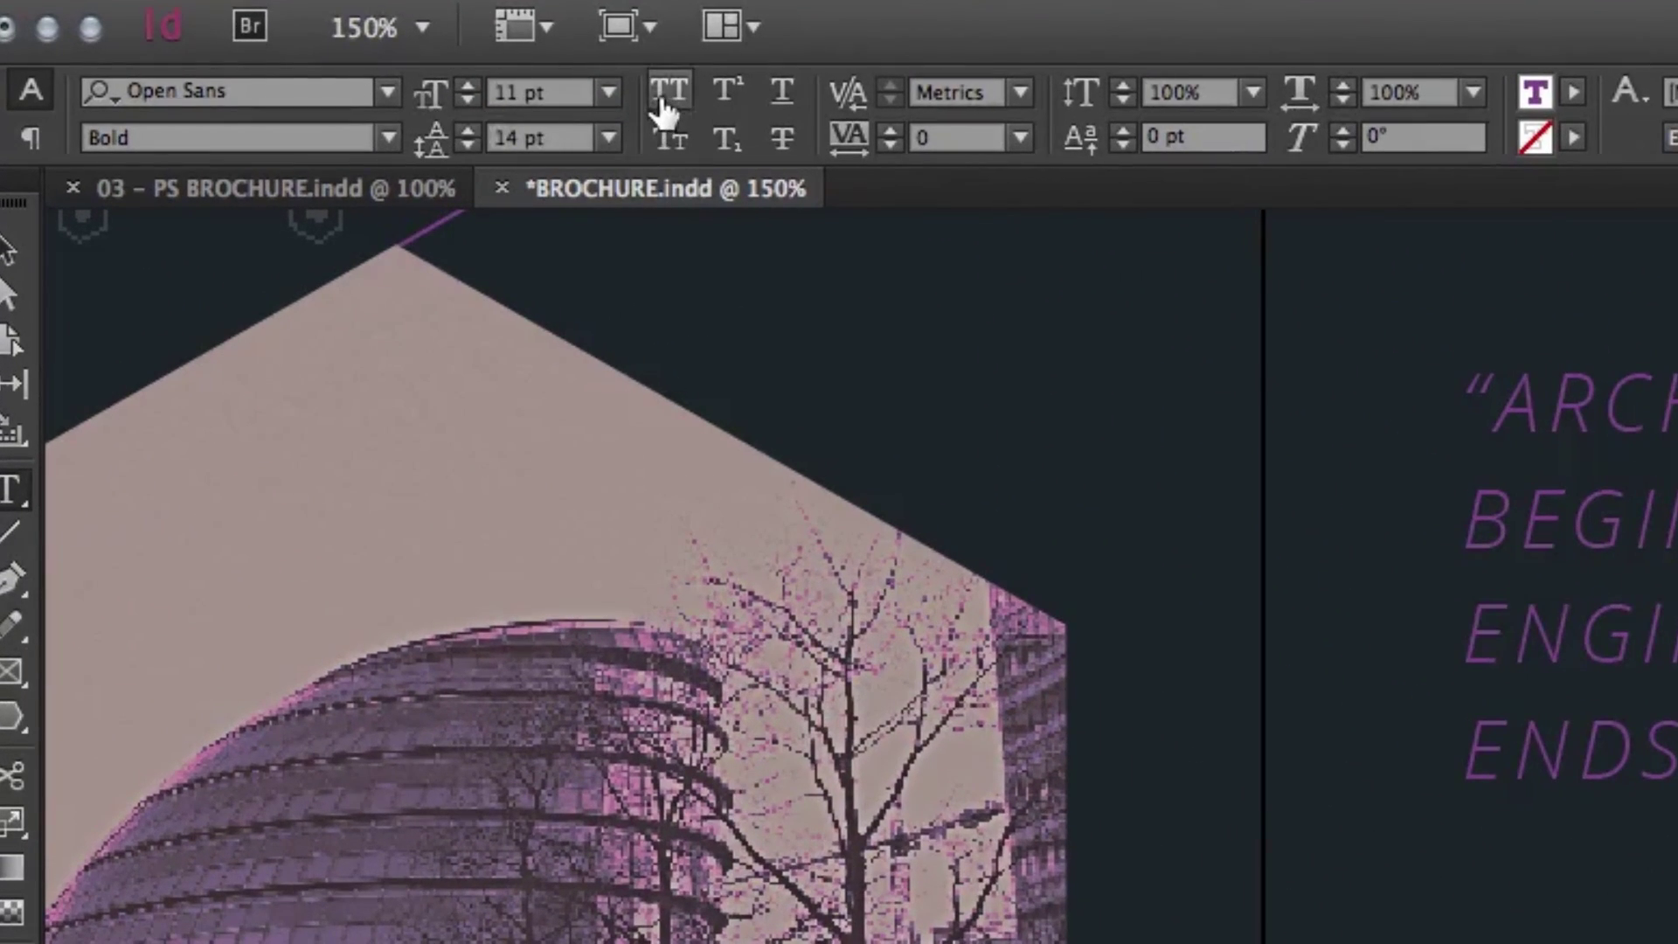
- Apply All Caps to the core services heading and insert a soft line break before SERVICES
{"action": "left_click", "coordinate": [667, 96]}
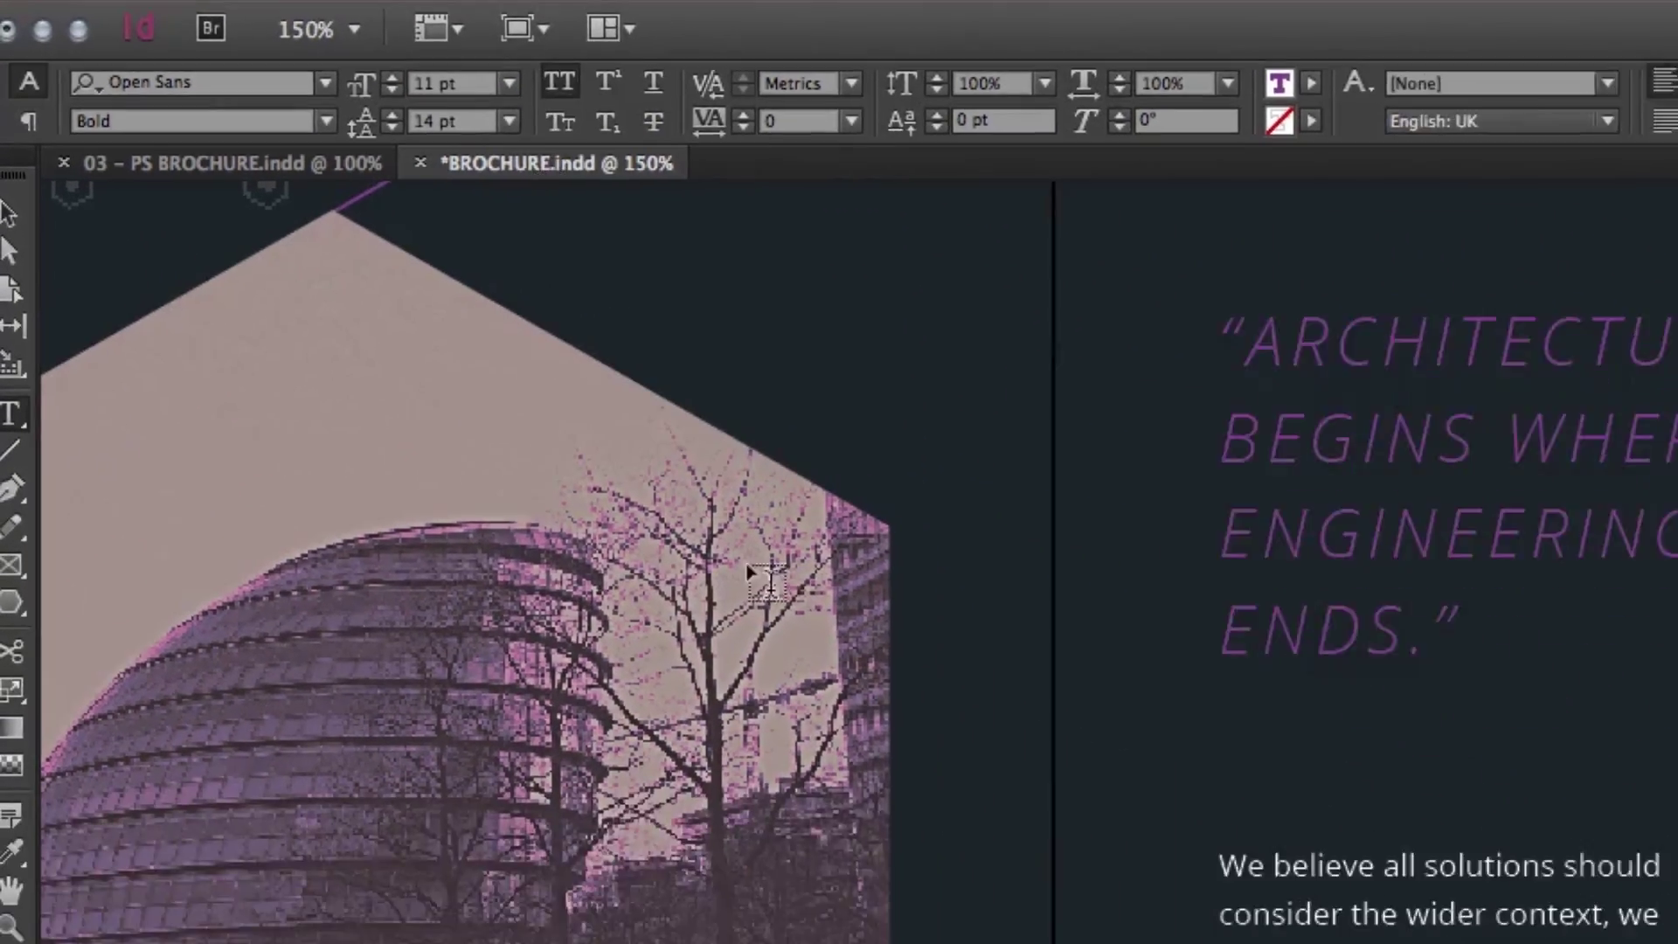
{"action": "left_click", "coordinate": [703, 628]}
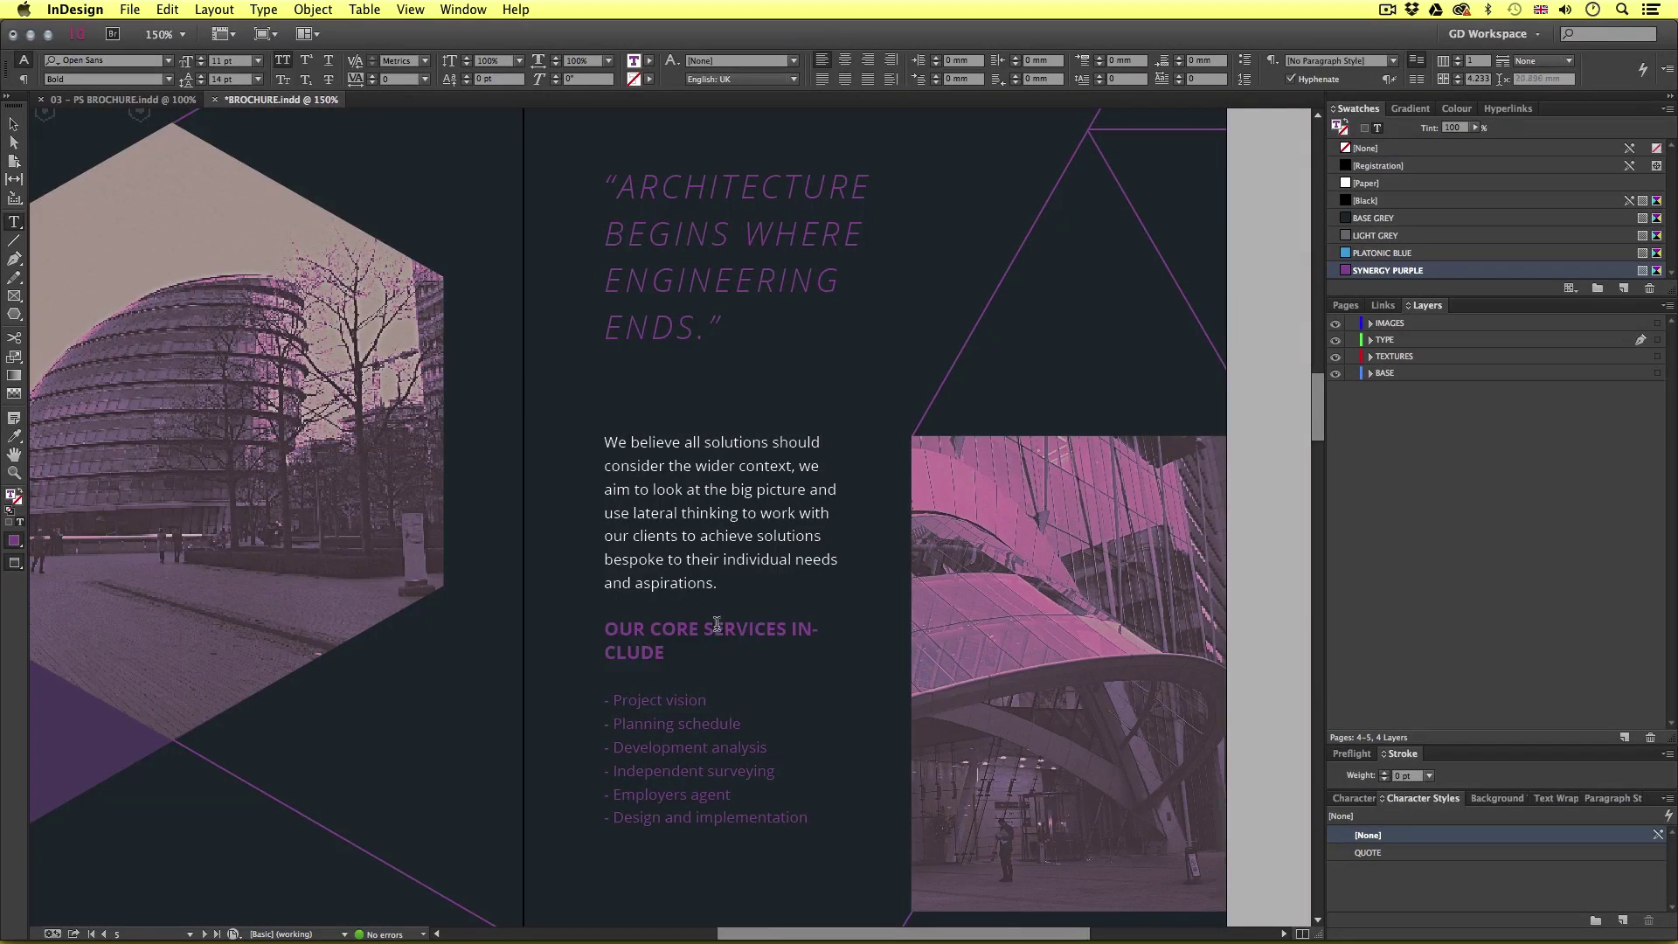
{"action": "key", "text": "shift+Return"}
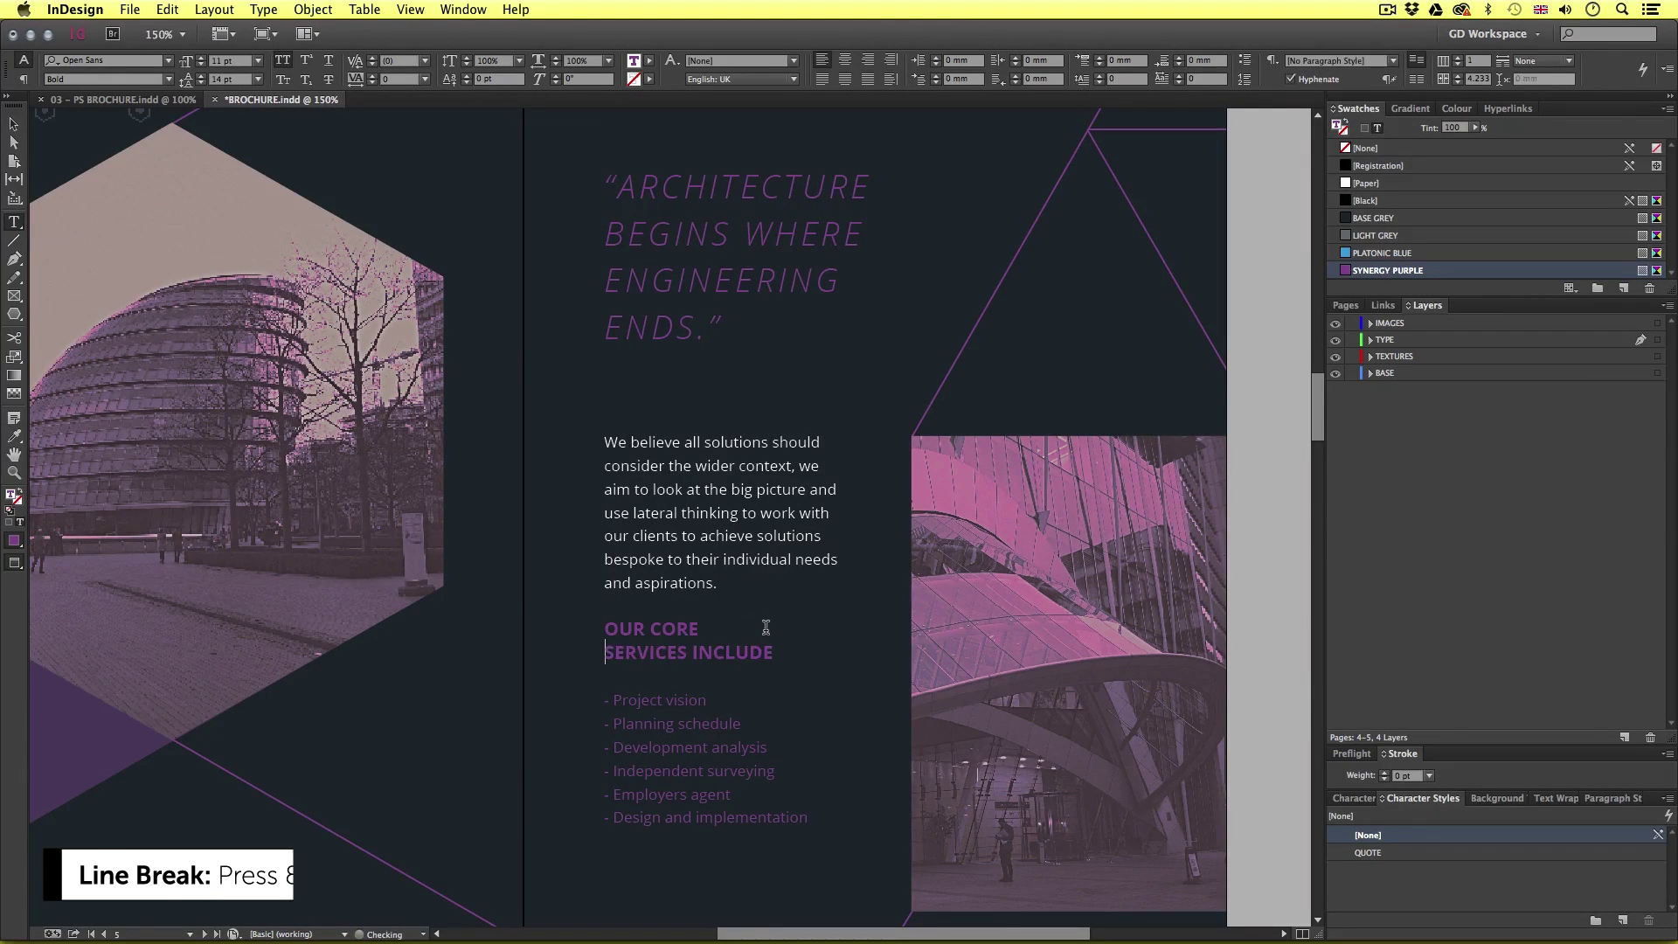
- Delete the leading hyphen and space from each of the six core services list lines
{"action": "left_click", "coordinate": [691, 699]}
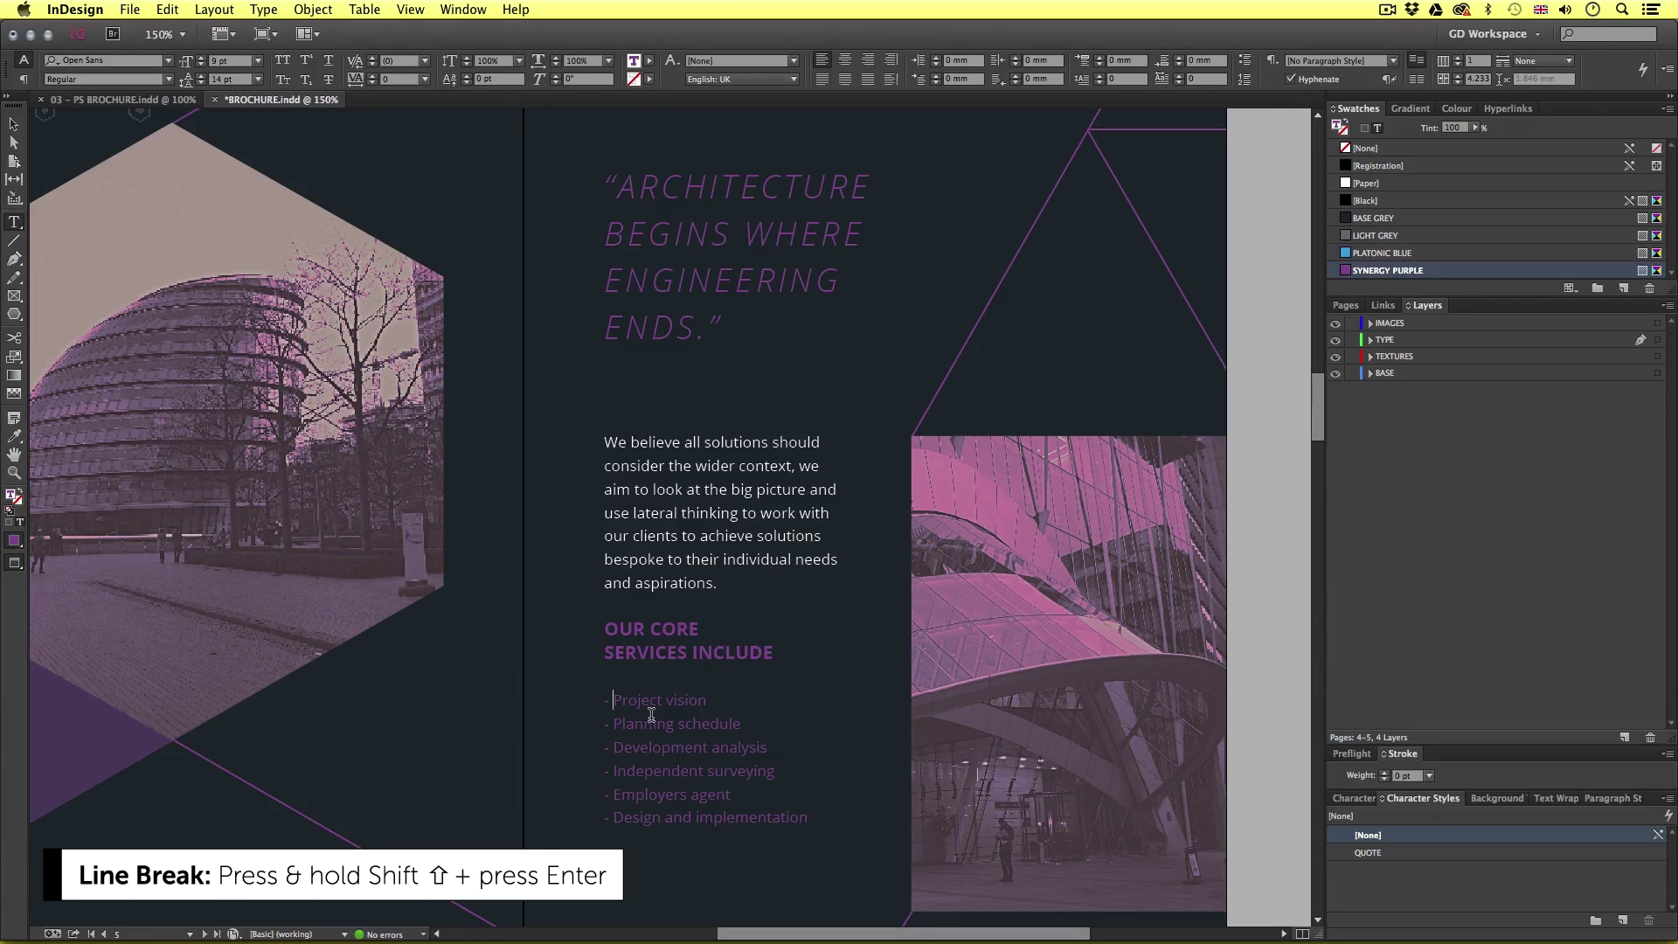
{"action": "key", "text": "BackSpace"}
{"action": "key", "text": "BackSpace"}
{"action": "left_click", "coordinate": [613, 725]}
{"action": "key", "text": "BackSpace"}
{"action": "key", "text": "BackSpace"}
{"action": "left_click", "coordinate": [613, 762]}
{"action": "key", "text": "BackSpace"}
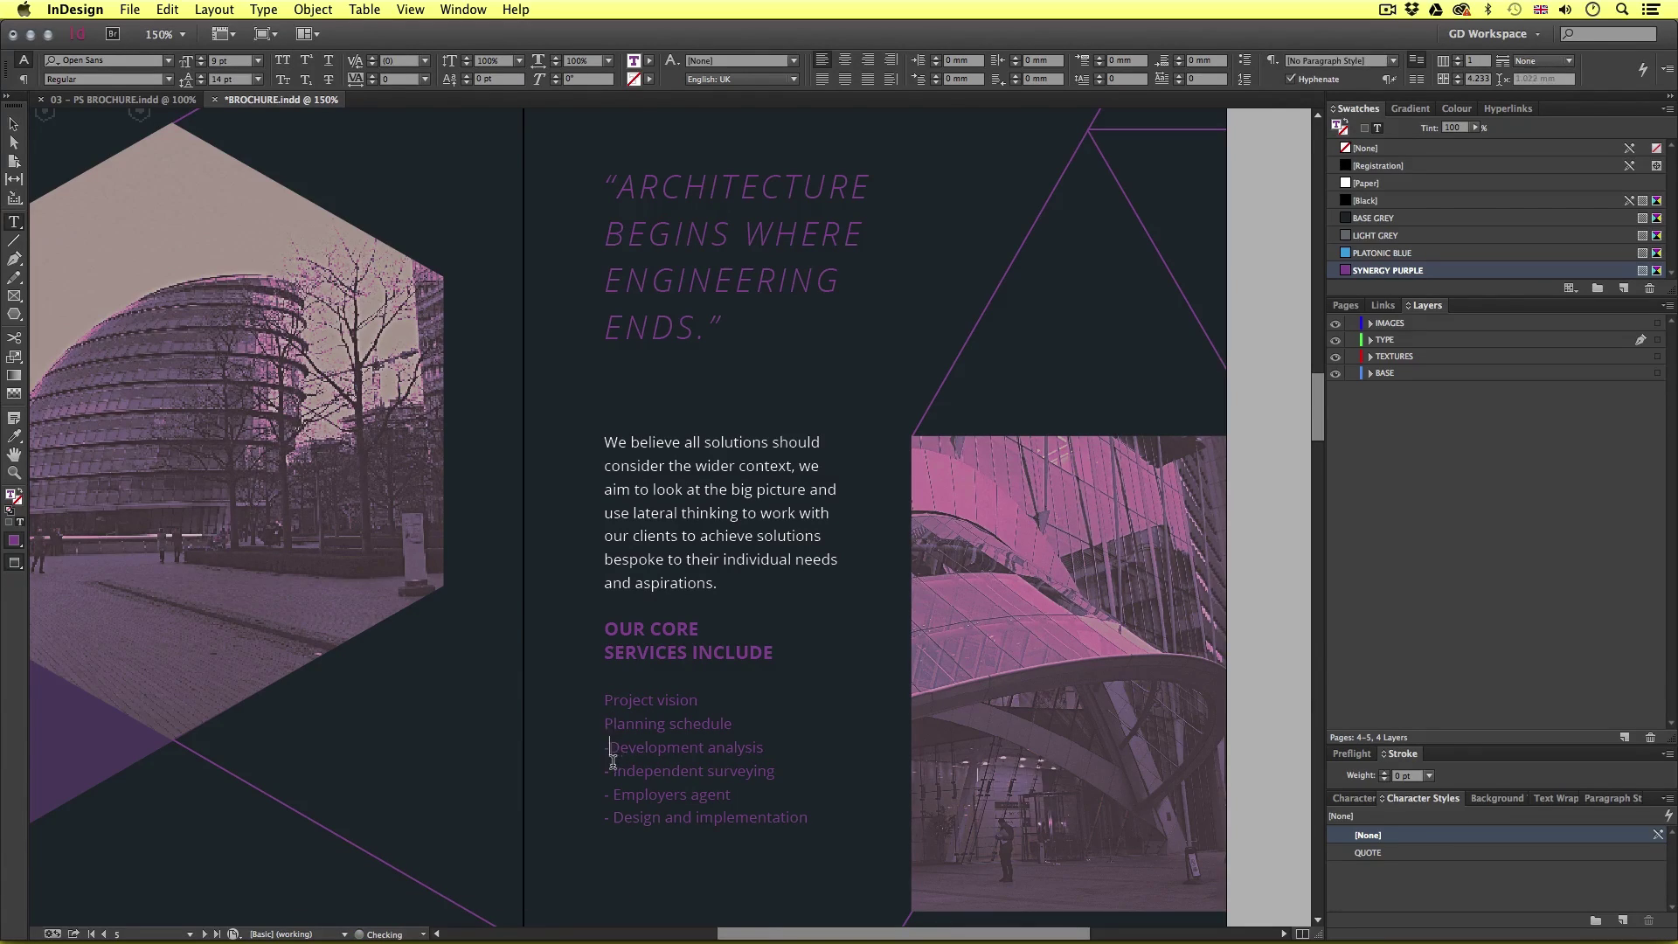
{"action": "key", "text": "BackSpace"}
{"action": "left_click", "coordinate": [613, 770]}
{"action": "key", "text": "BackSpace"}
{"action": "key", "text": "BackSpace"}
{"action": "left_click", "coordinate": [613, 793]}
{"action": "key", "text": "BackSpace"}
{"action": "key", "text": "BackSpace"}
{"action": "left_click", "coordinate": [613, 817]}
{"action": "key", "text": "BackSpace"}
{"action": "key", "text": "BackSpace"}
- Turn the six services lines from Project vision to Design and implementation into a bulleted list and leave text editing
{"action": "left_click_drag", "start_coordinate": [813, 812], "coordinate": [603, 699]}
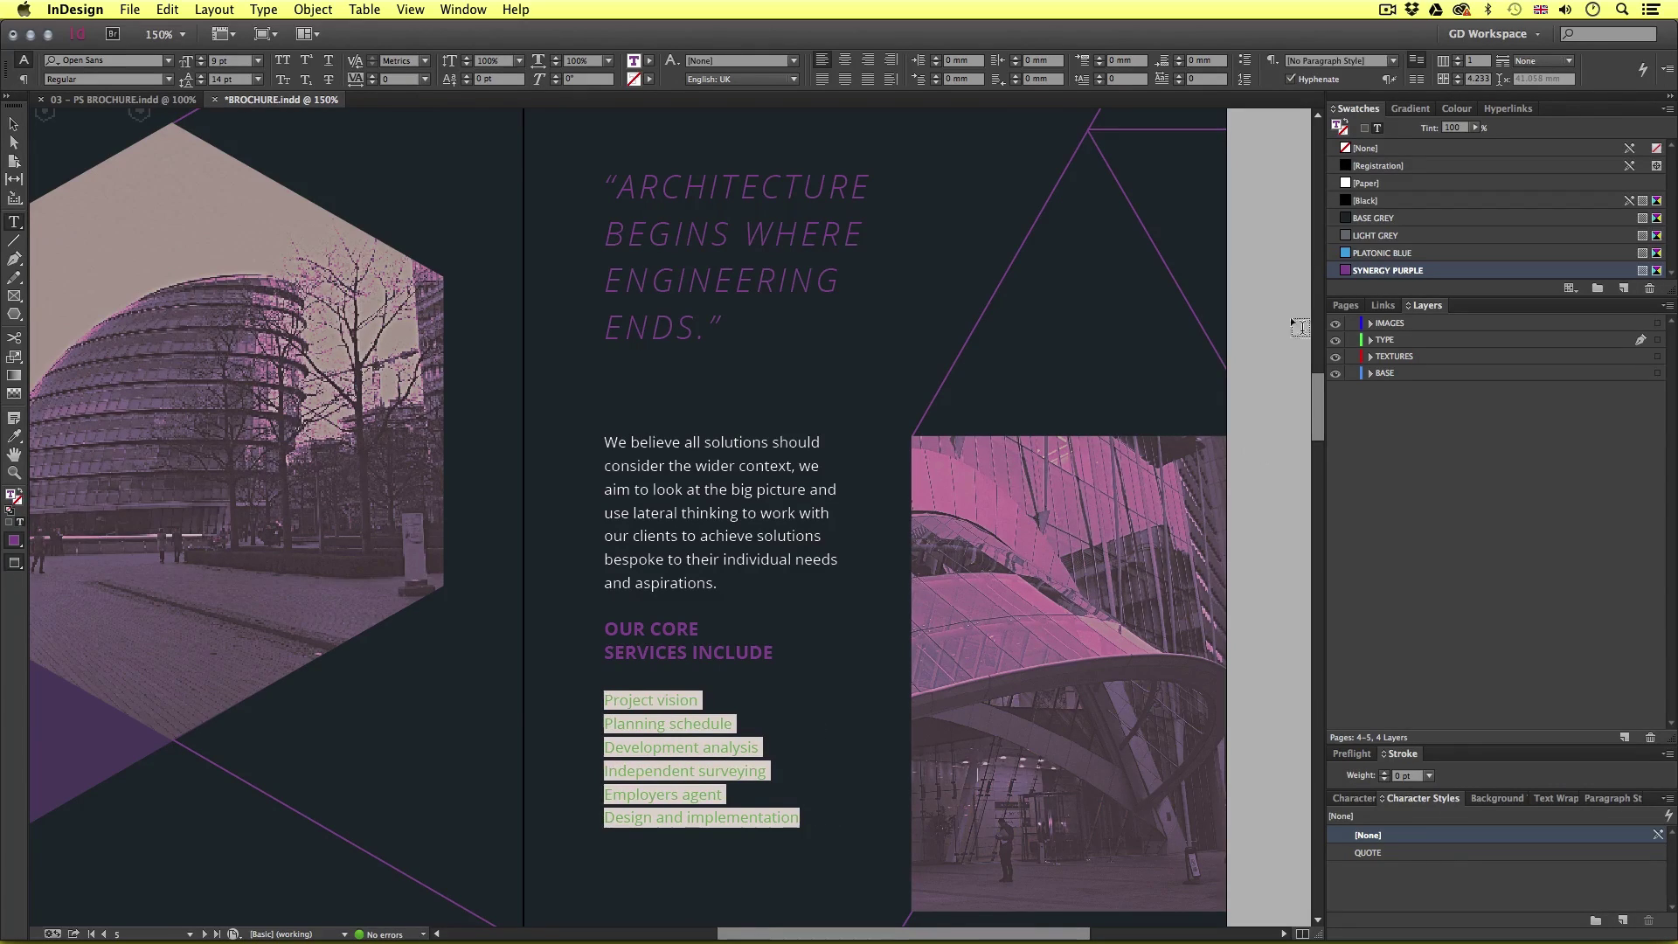
{"action": "left_click", "coordinate": [1246, 63]}
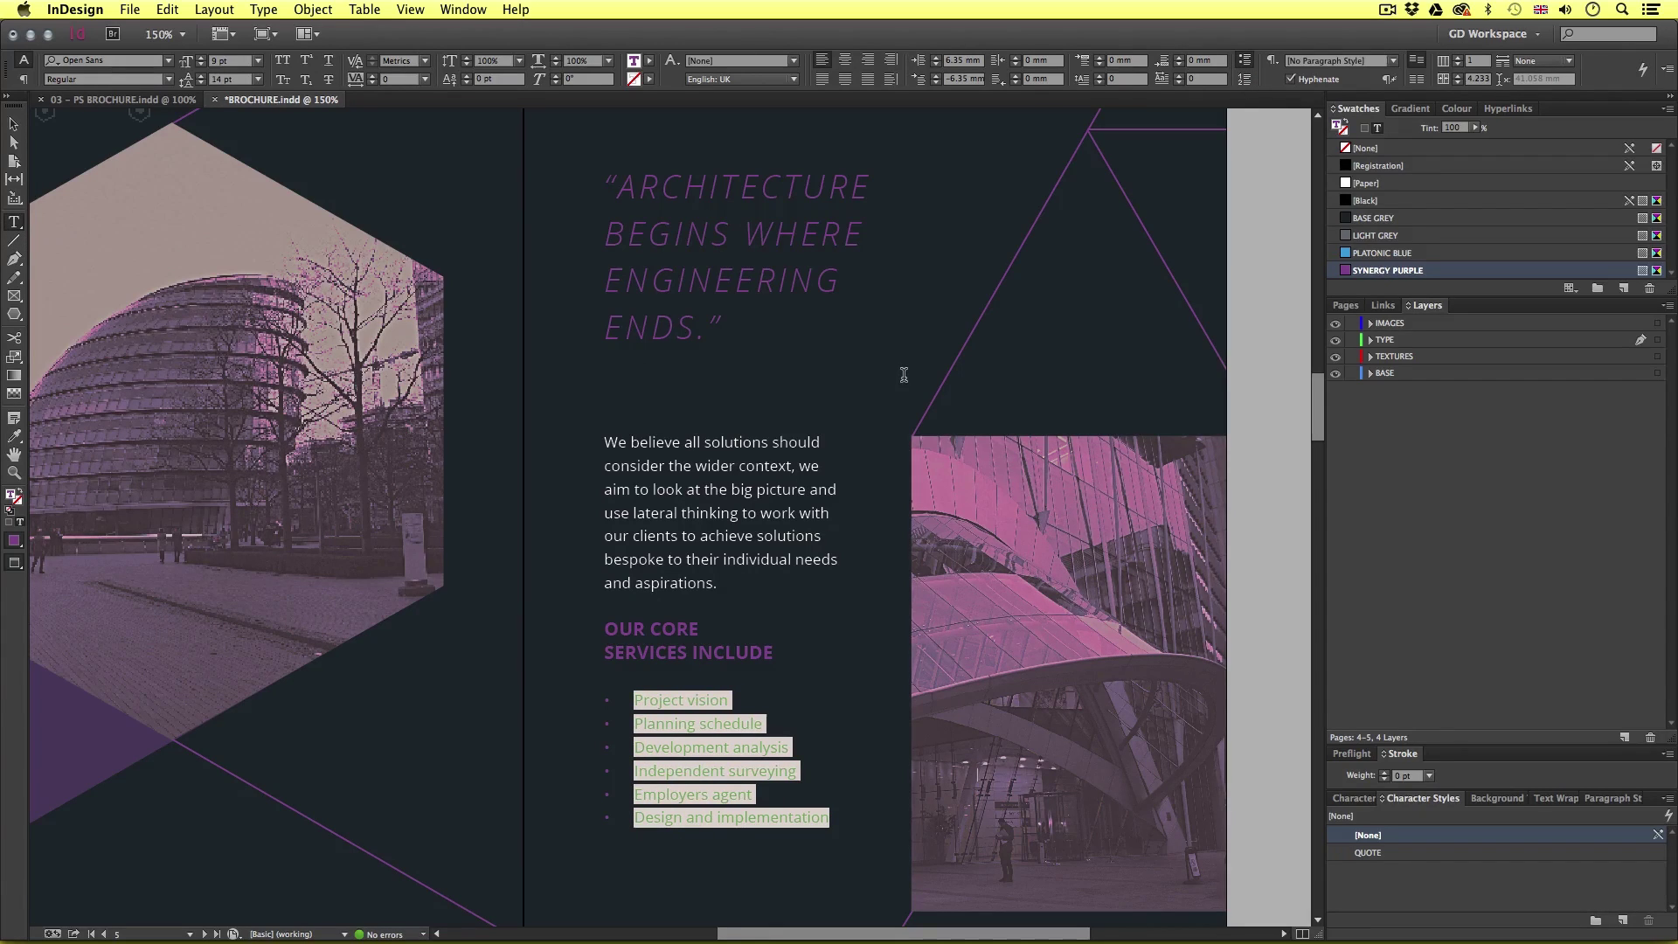
{"action": "left_click", "coordinate": [14, 124]}
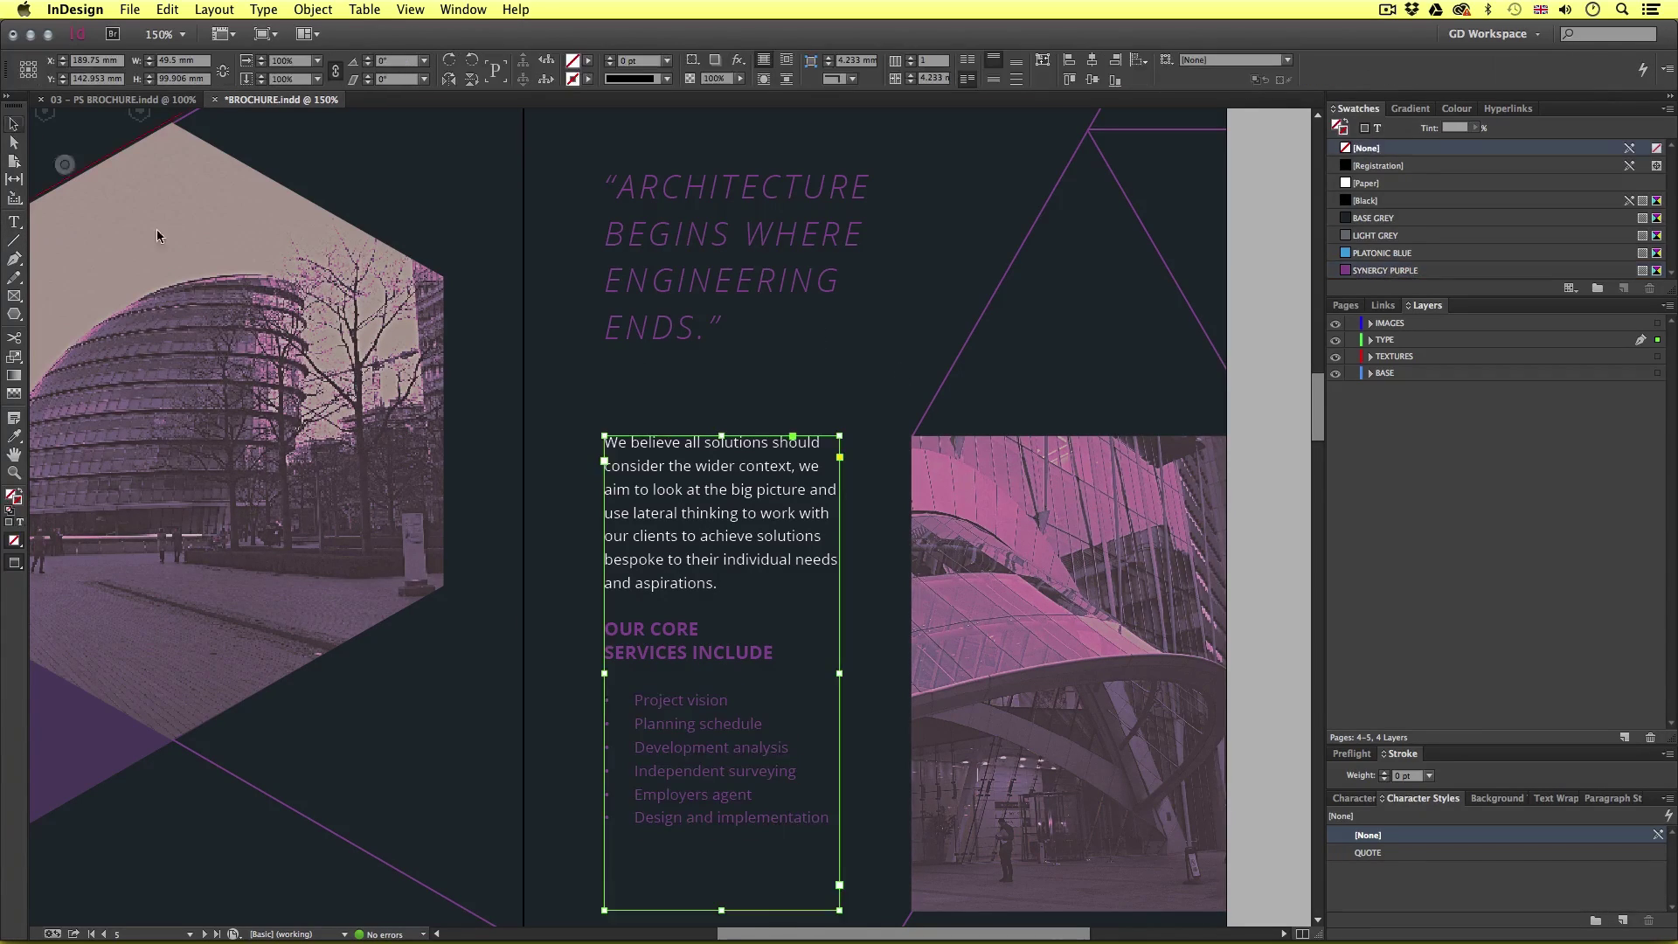
- Create a character style named BODY COPY from the white "We believe all solutions" paragraph on page 5
{"action": "scroll", "coordinate": [757, 590], "scroll_direction": "down", "scroll_amount": 1}
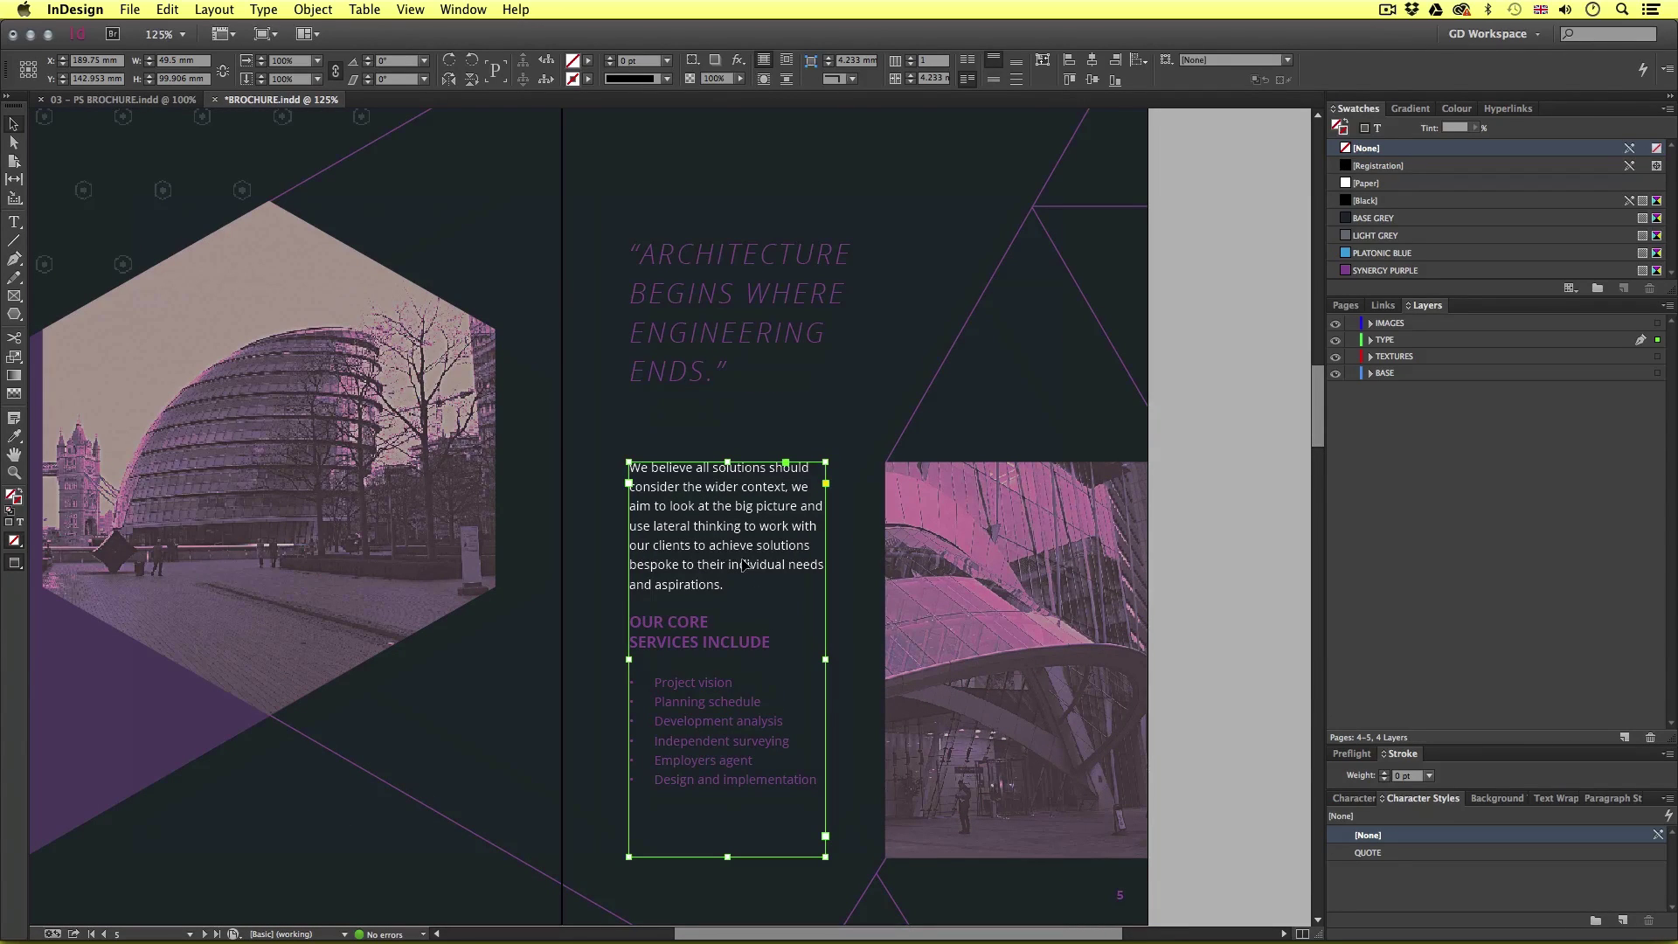
{"action": "double_click", "coordinate": [742, 555]}
{"action": "left_click_drag", "start_coordinate": [724, 584], "coordinate": [609, 466]}
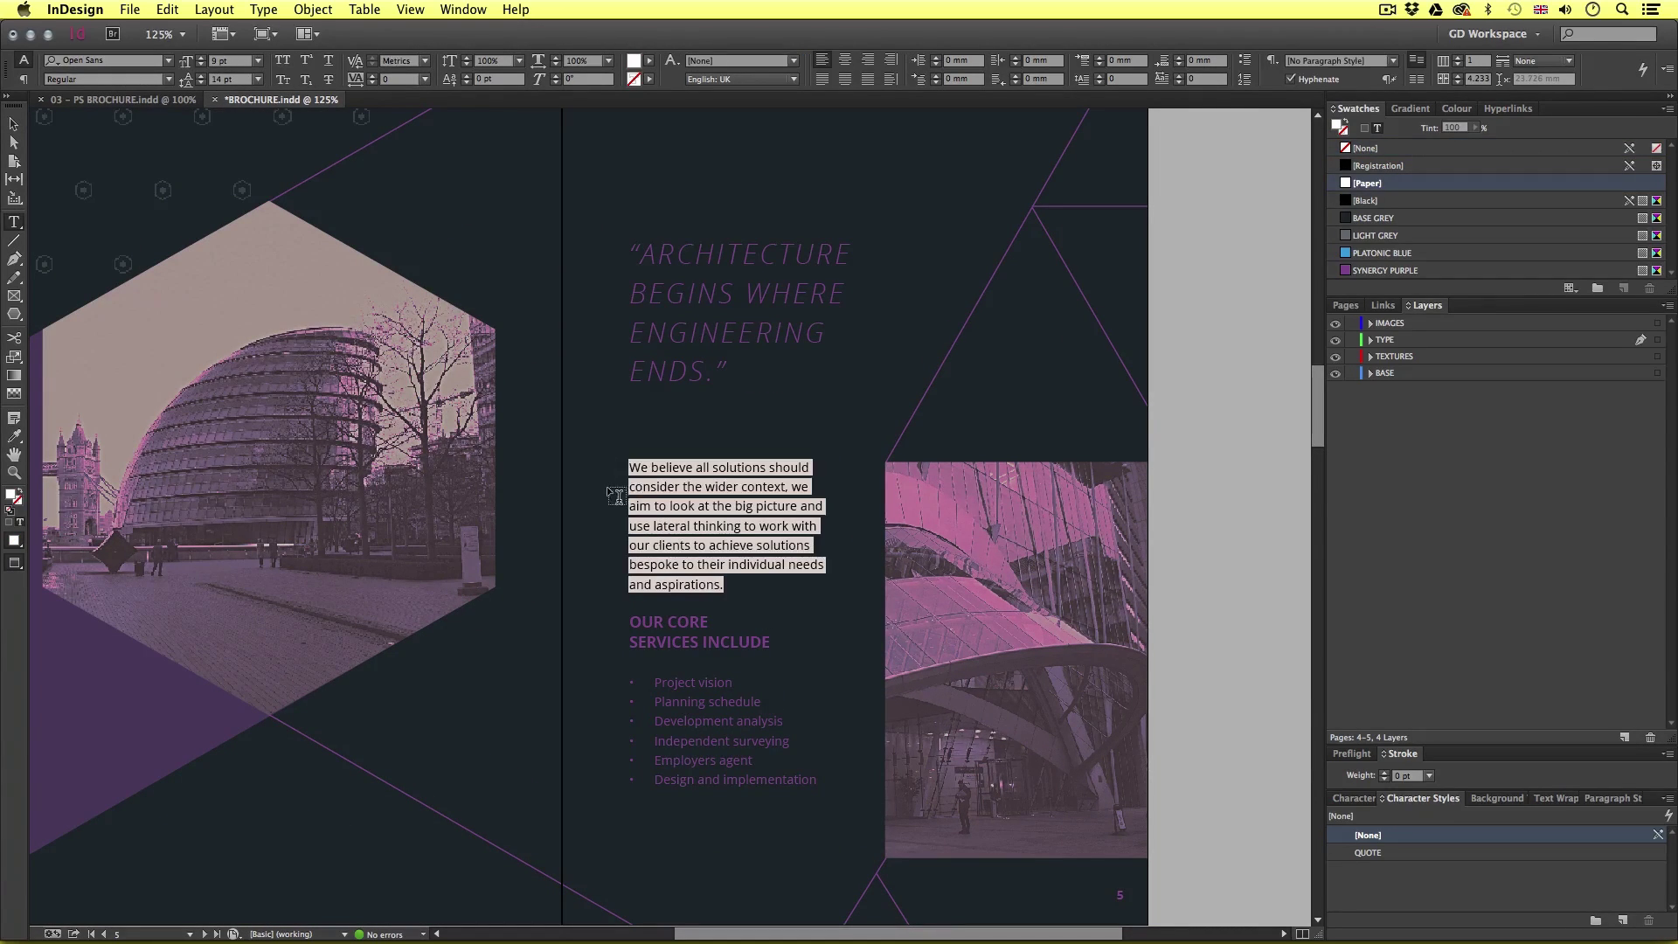
{"action": "left_click", "coordinate": [1668, 801]}
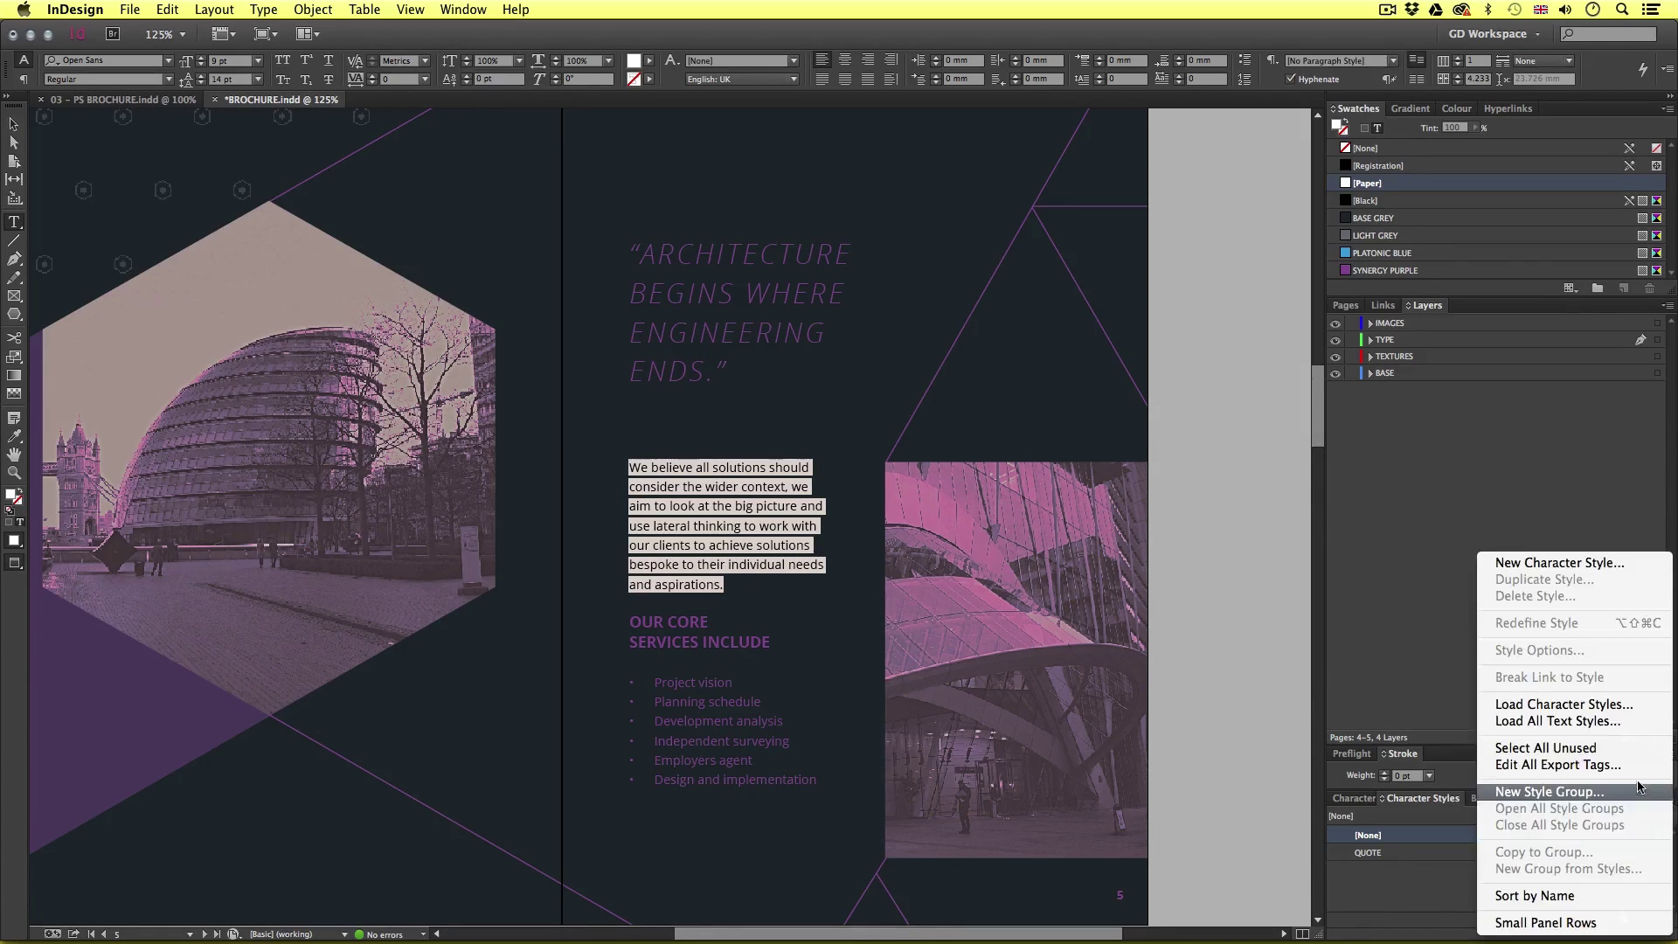
{"action": "left_click", "coordinate": [1539, 560]}
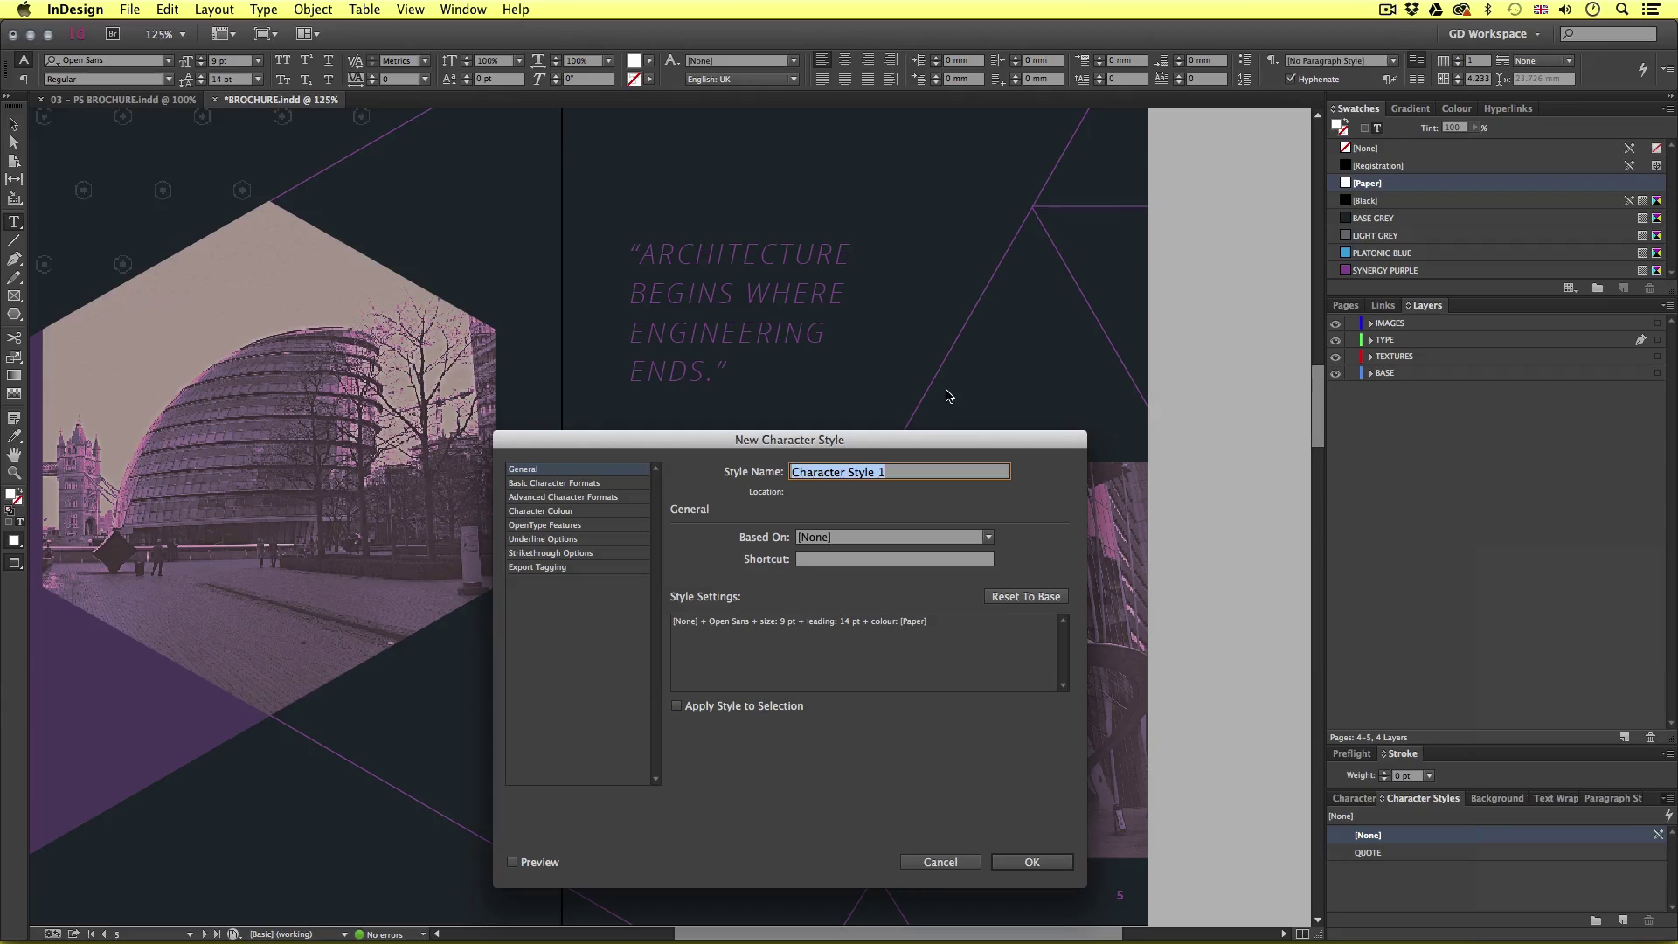
{"action": "type", "text": "BODY COPY"}
{"action": "left_click", "coordinate": [1028, 860]}
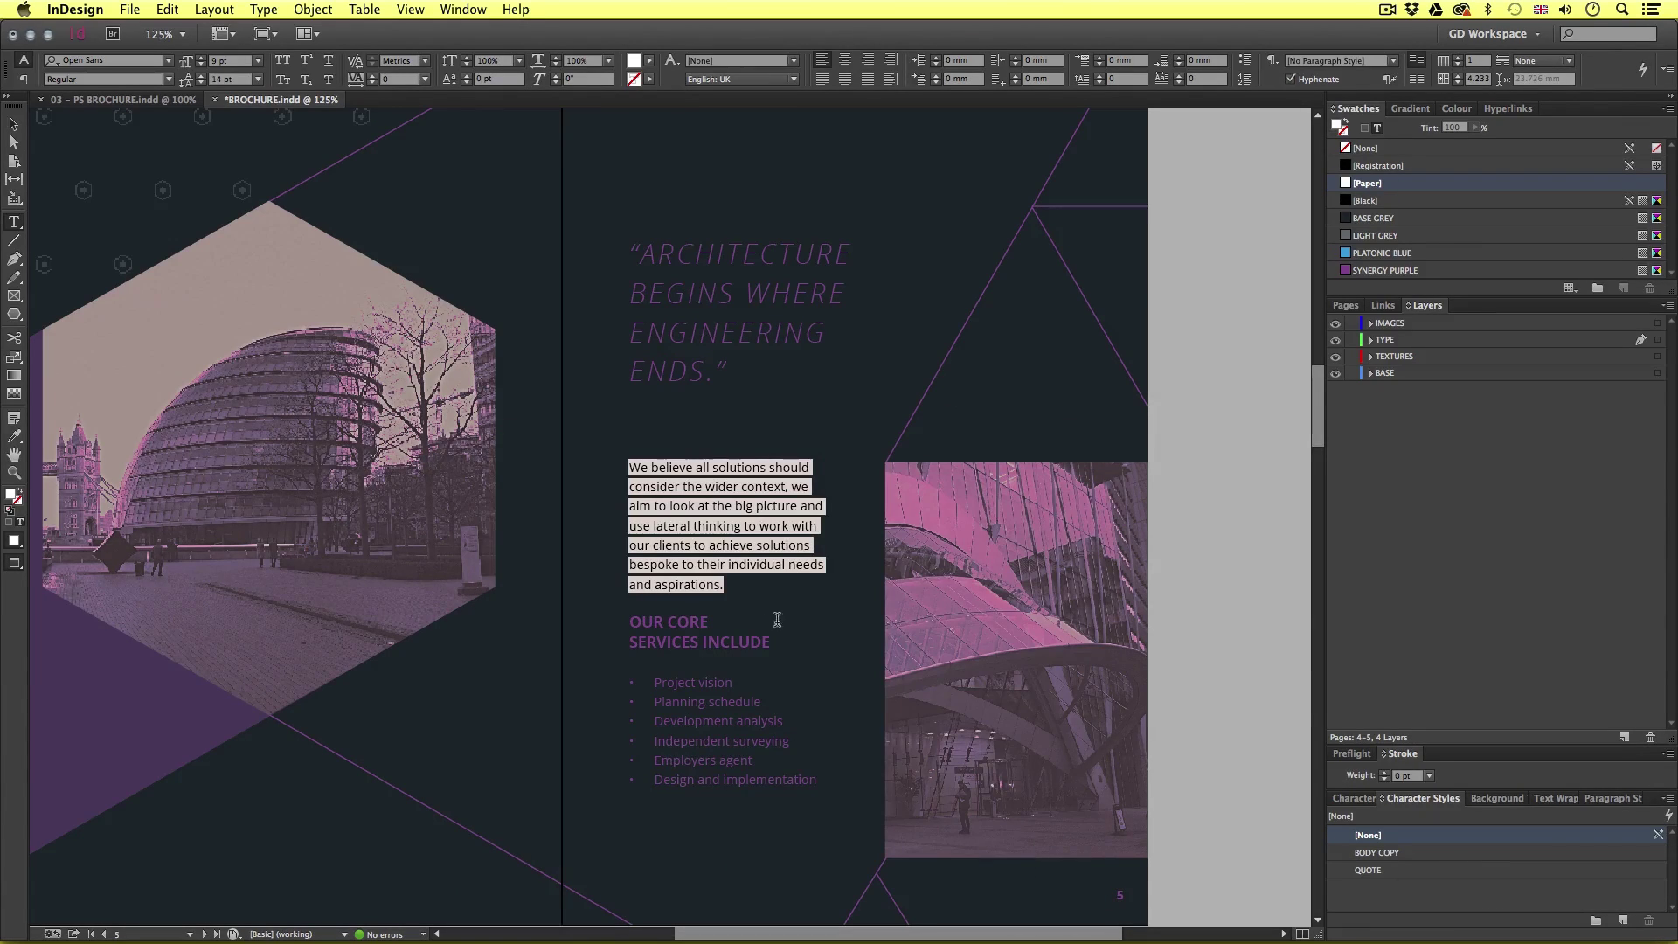
- Create a character style named SUB HEAD from the "Our core services include" heading and leave text editing
{"action": "left_click_drag", "start_coordinate": [771, 643], "coordinate": [597, 624]}
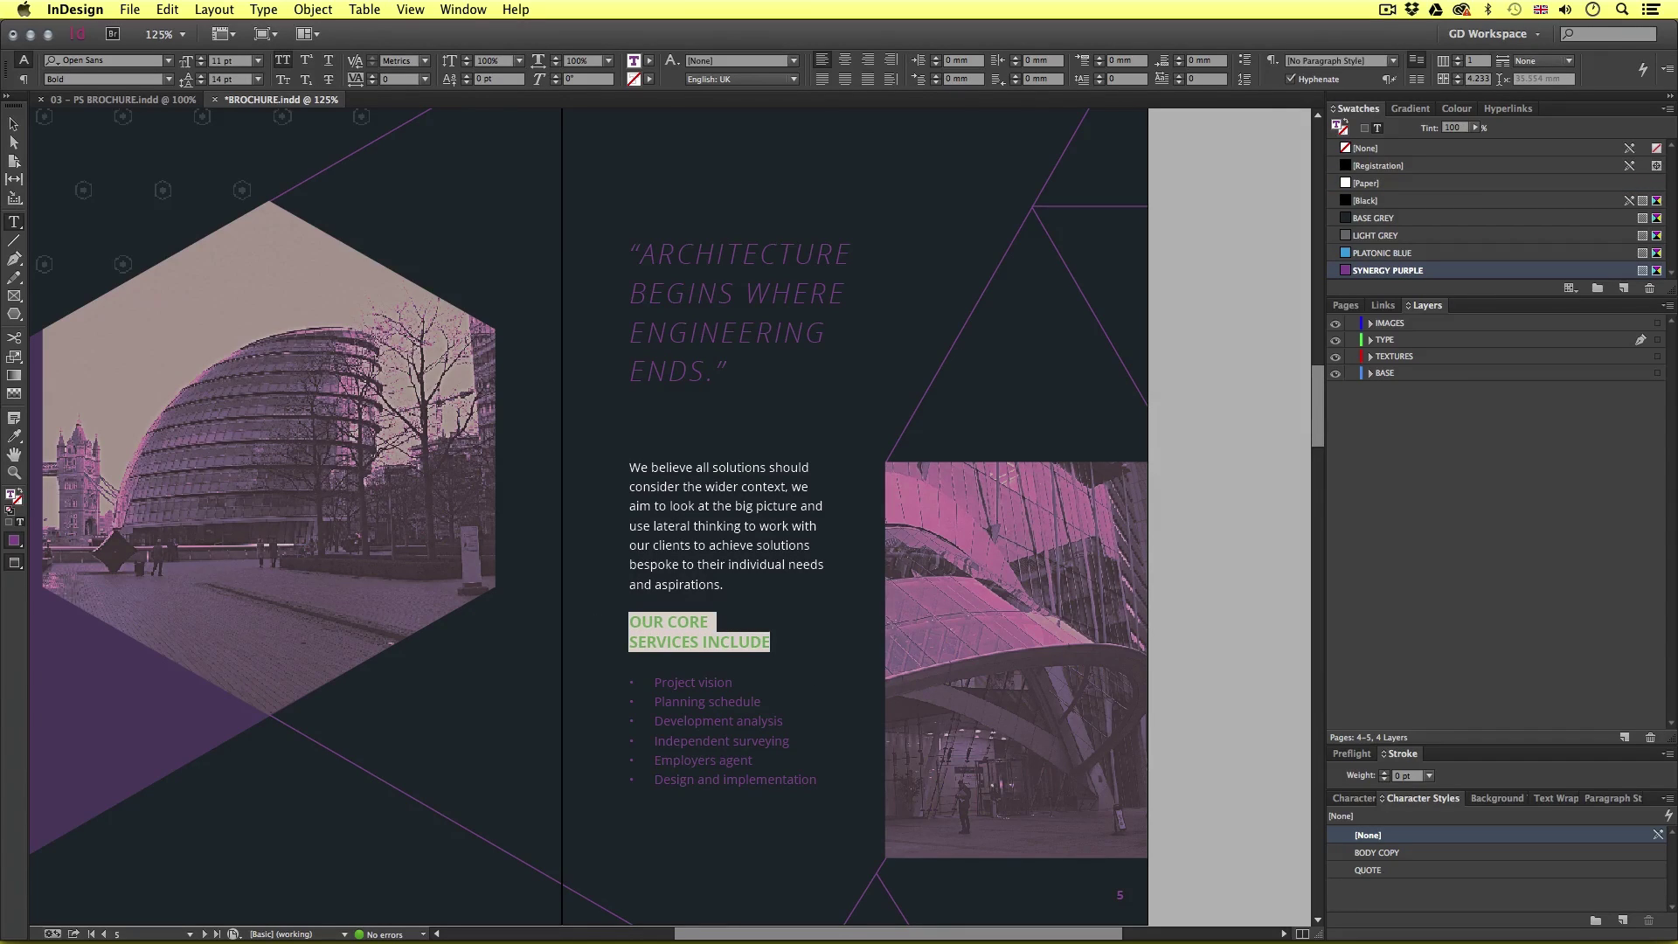
{"action": "left_click", "coordinate": [1666, 797]}
{"action": "left_click", "coordinate": [1538, 565]}
{"action": "type", "text": "SUB HE"}
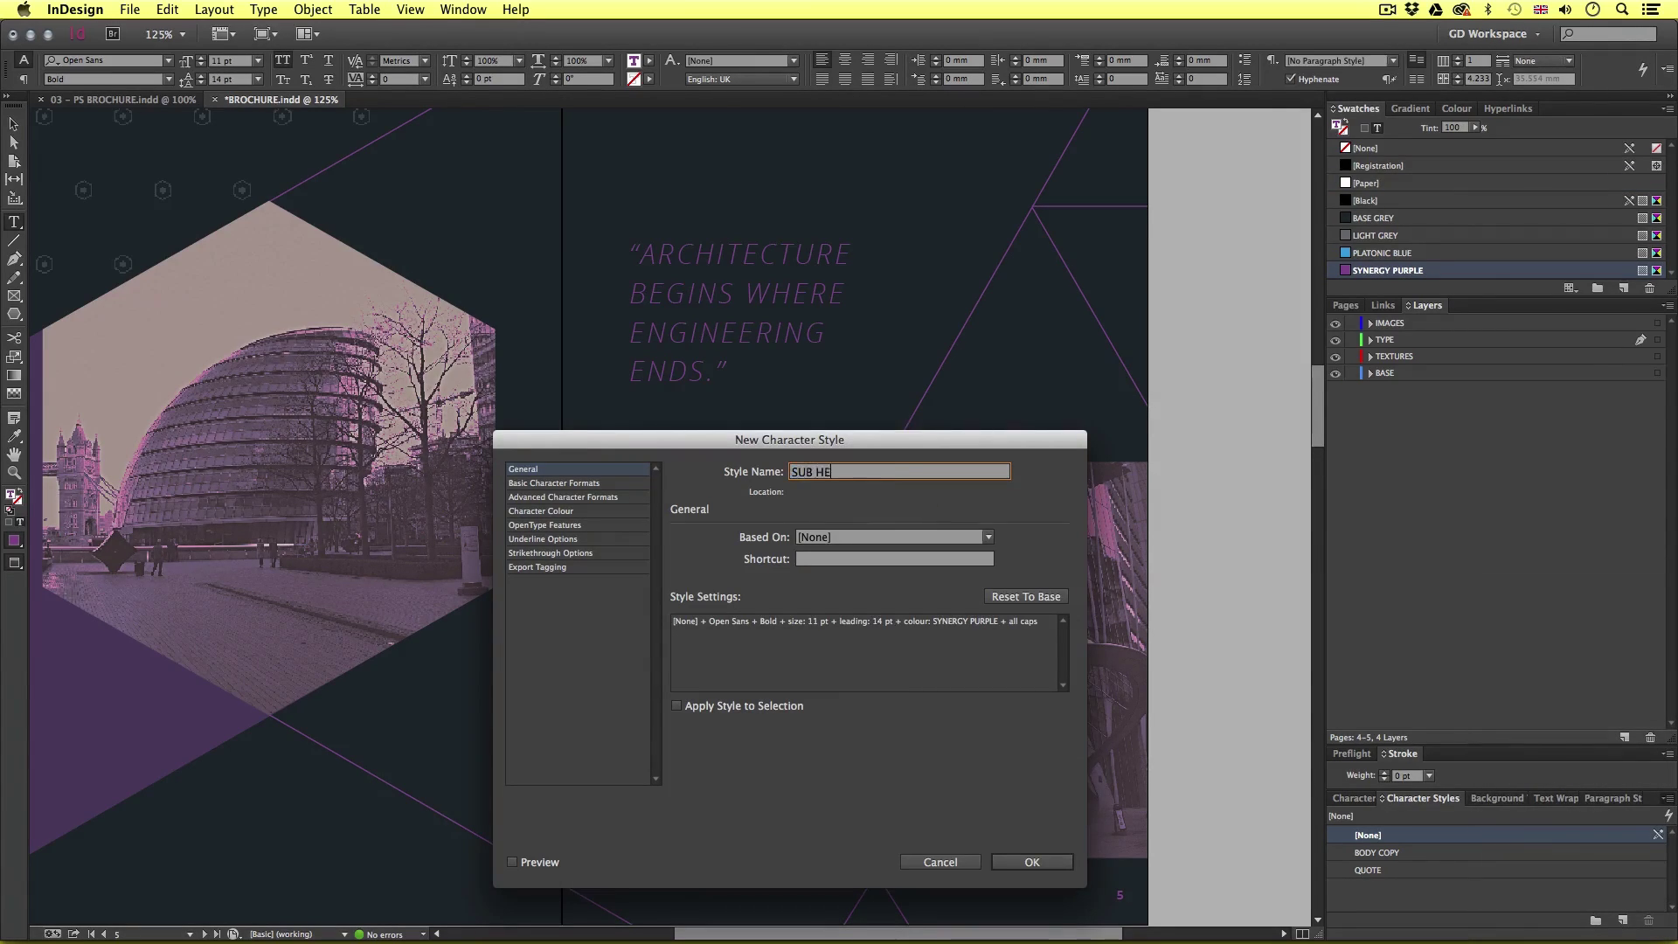
{"action": "type", "text": "AD"}
{"action": "left_click", "coordinate": [1025, 864]}
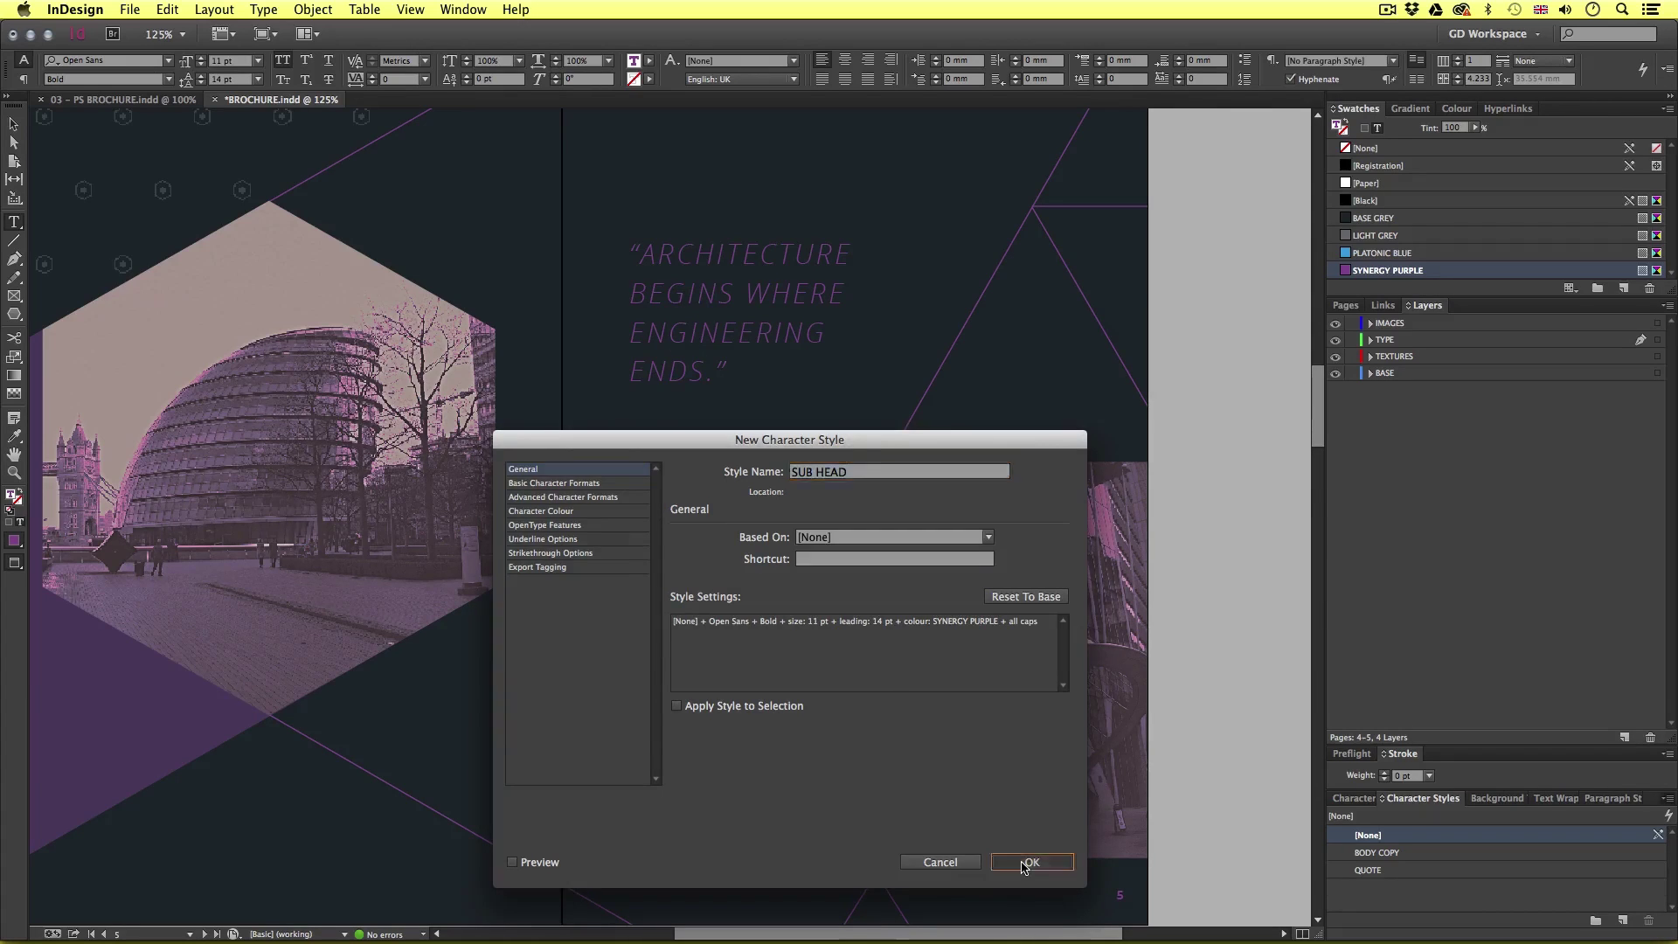
{"action": "left_click", "coordinate": [13, 124]}
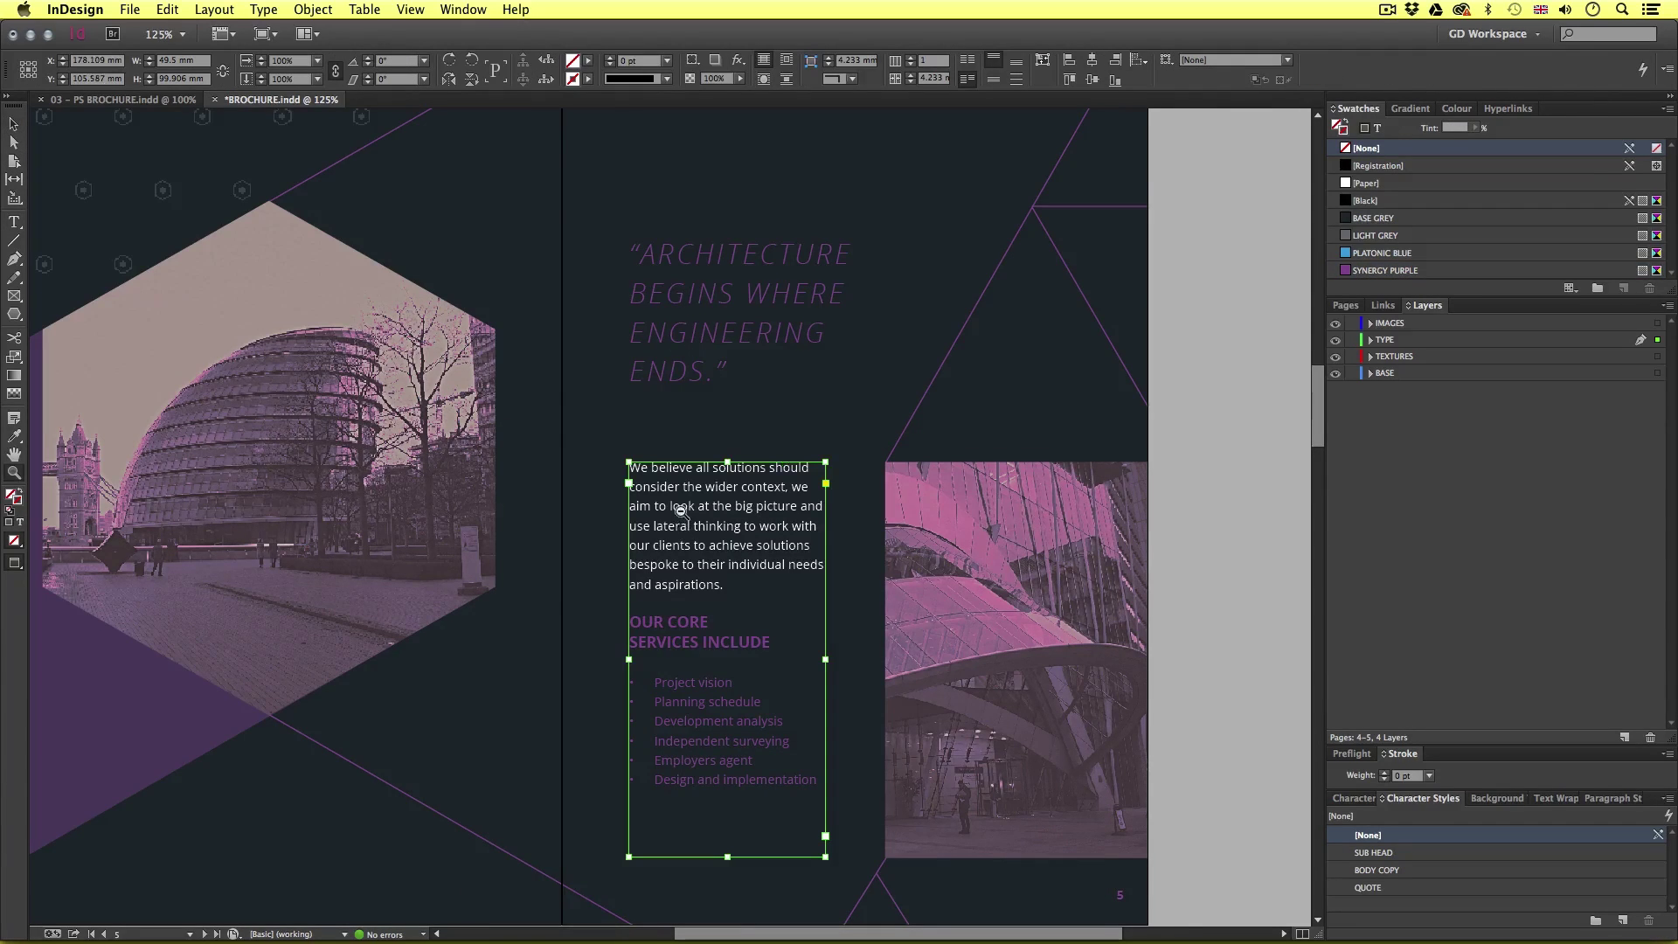
- Show the guides on pages 6–7 and draw two placeholder frames, about 72 × 85 mm at page 6's lower left and 49.5 × 95.5 mm in page 7's right column
{"action": "key", "text": "super+1"}
{"action": "left_click", "coordinate": [1151, 498]}
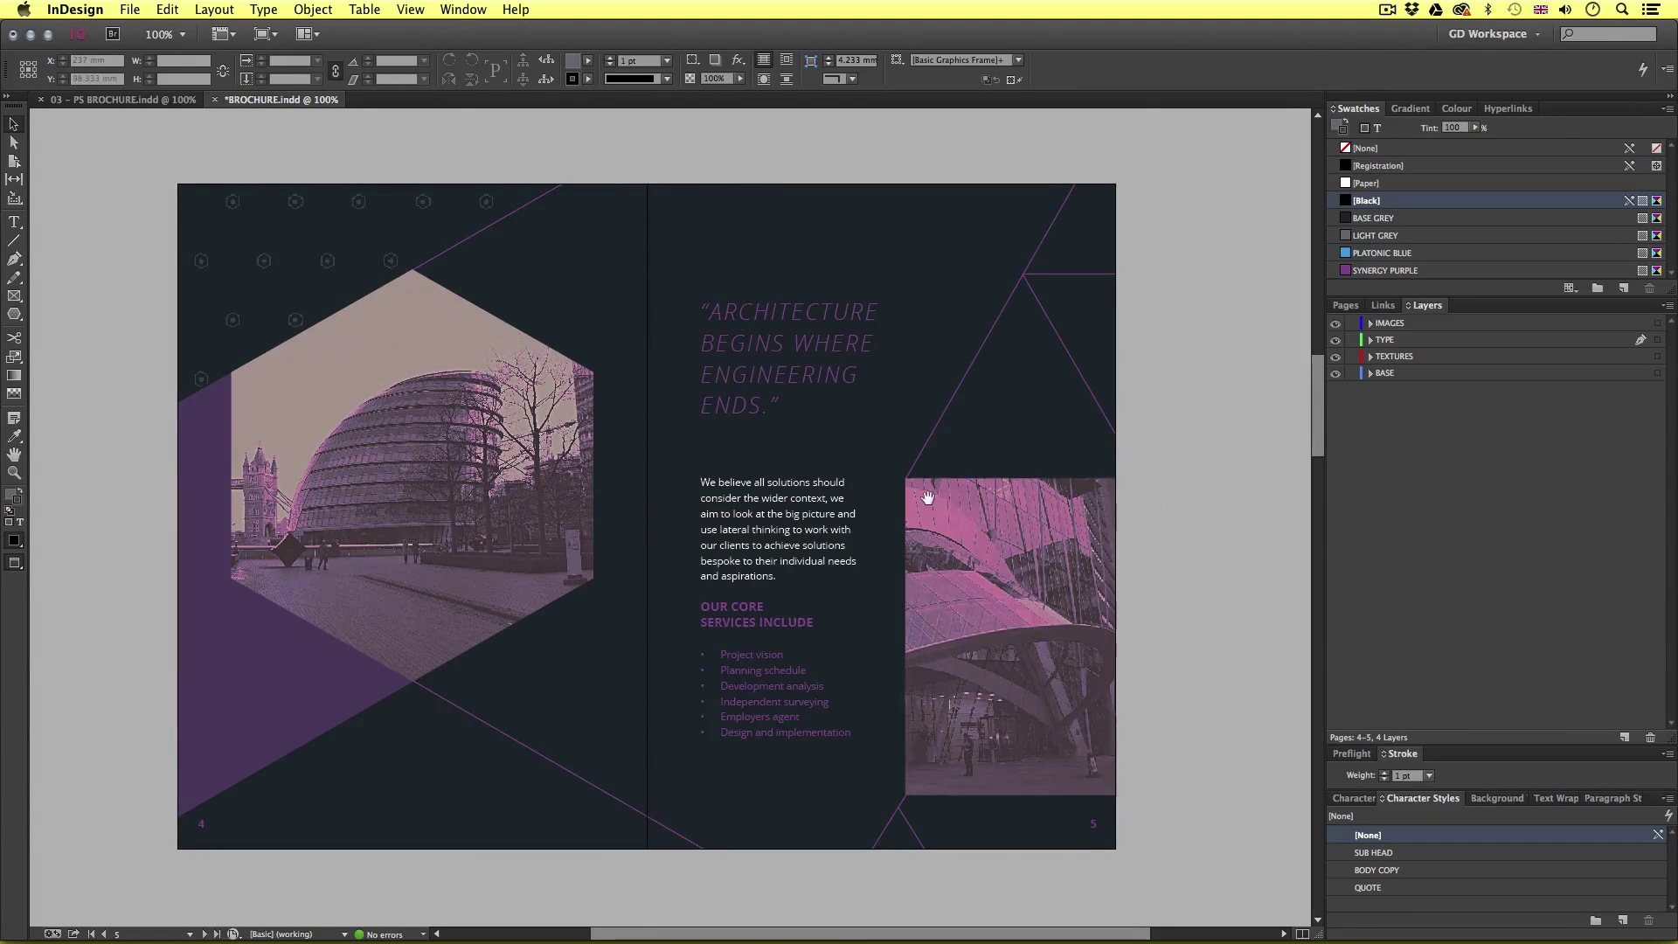
{"action": "scroll", "coordinate": [940, 505], "scroll_direction": "left", "scroll_amount": 1}
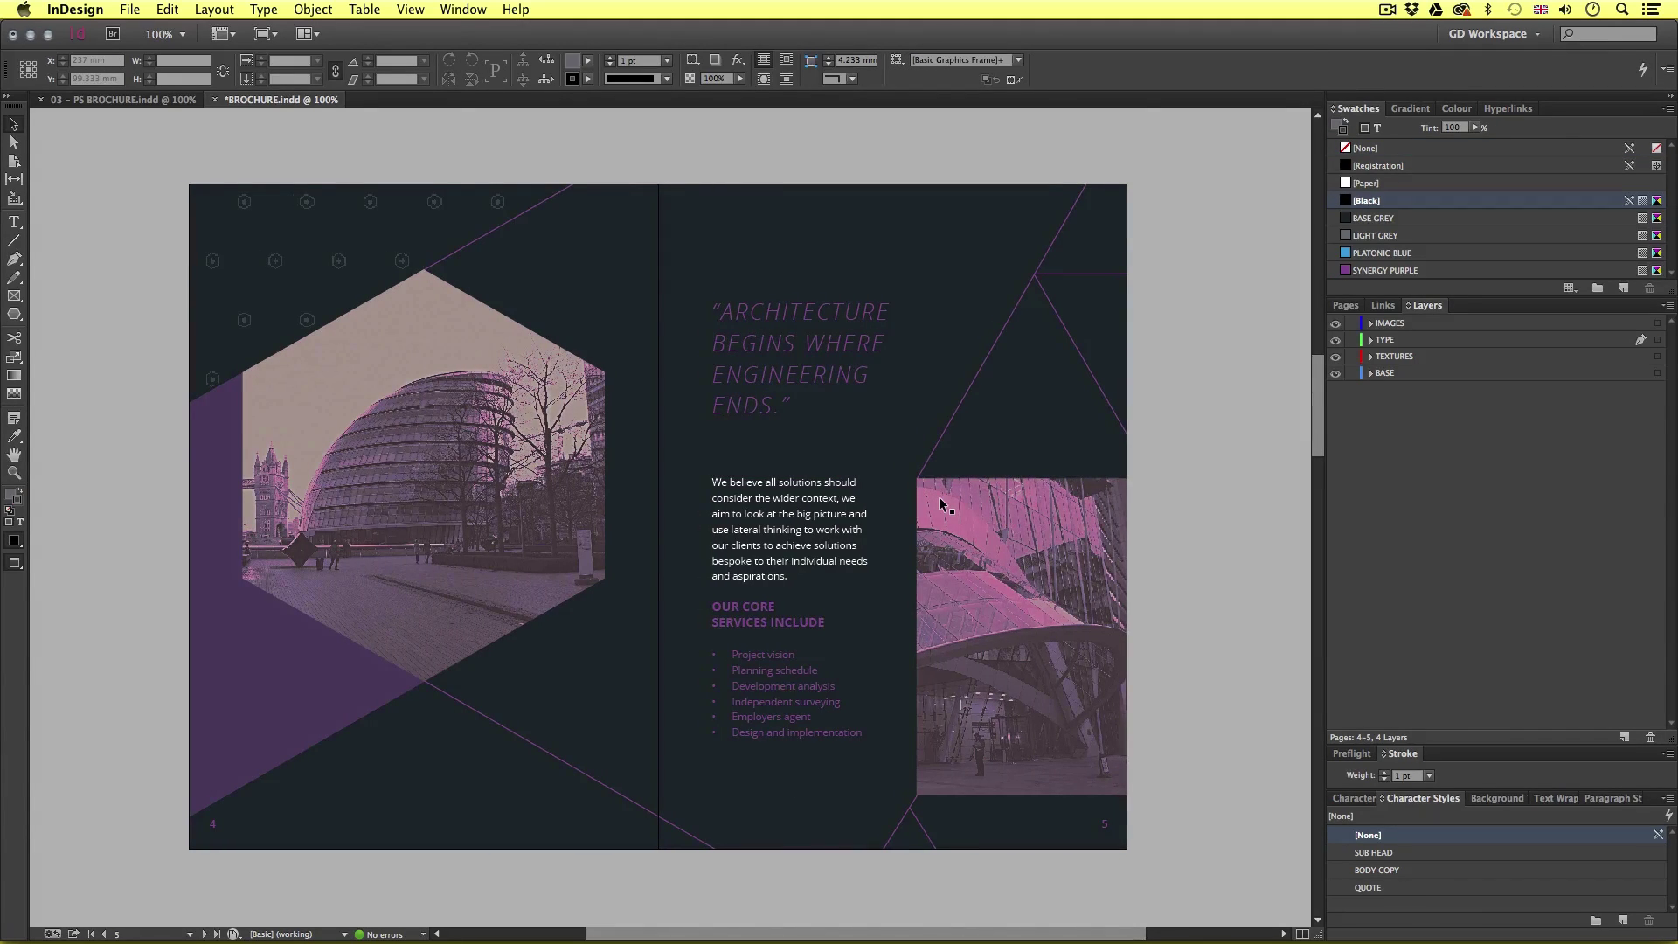
{"action": "scroll", "coordinate": [829, 516], "scroll_direction": "down", "scroll_amount": 10}
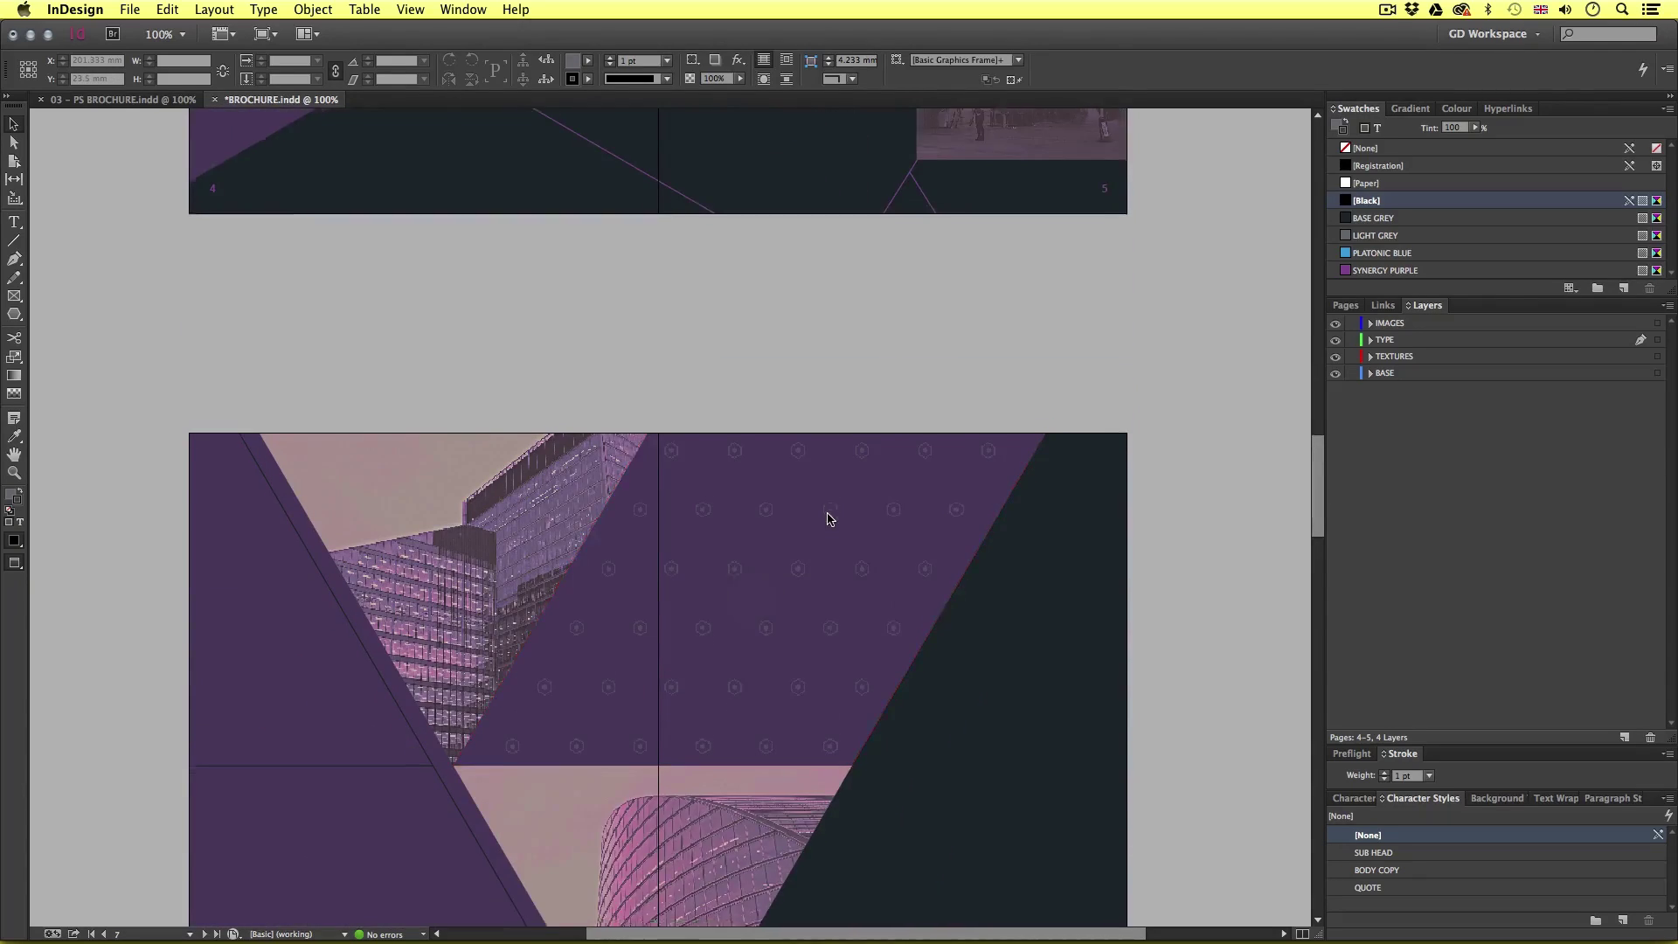
{"action": "scroll", "coordinate": [828, 518], "scroll_direction": "down", "scroll_amount": 4}
{"action": "key", "text": "w"}
{"action": "key", "text": "f"}
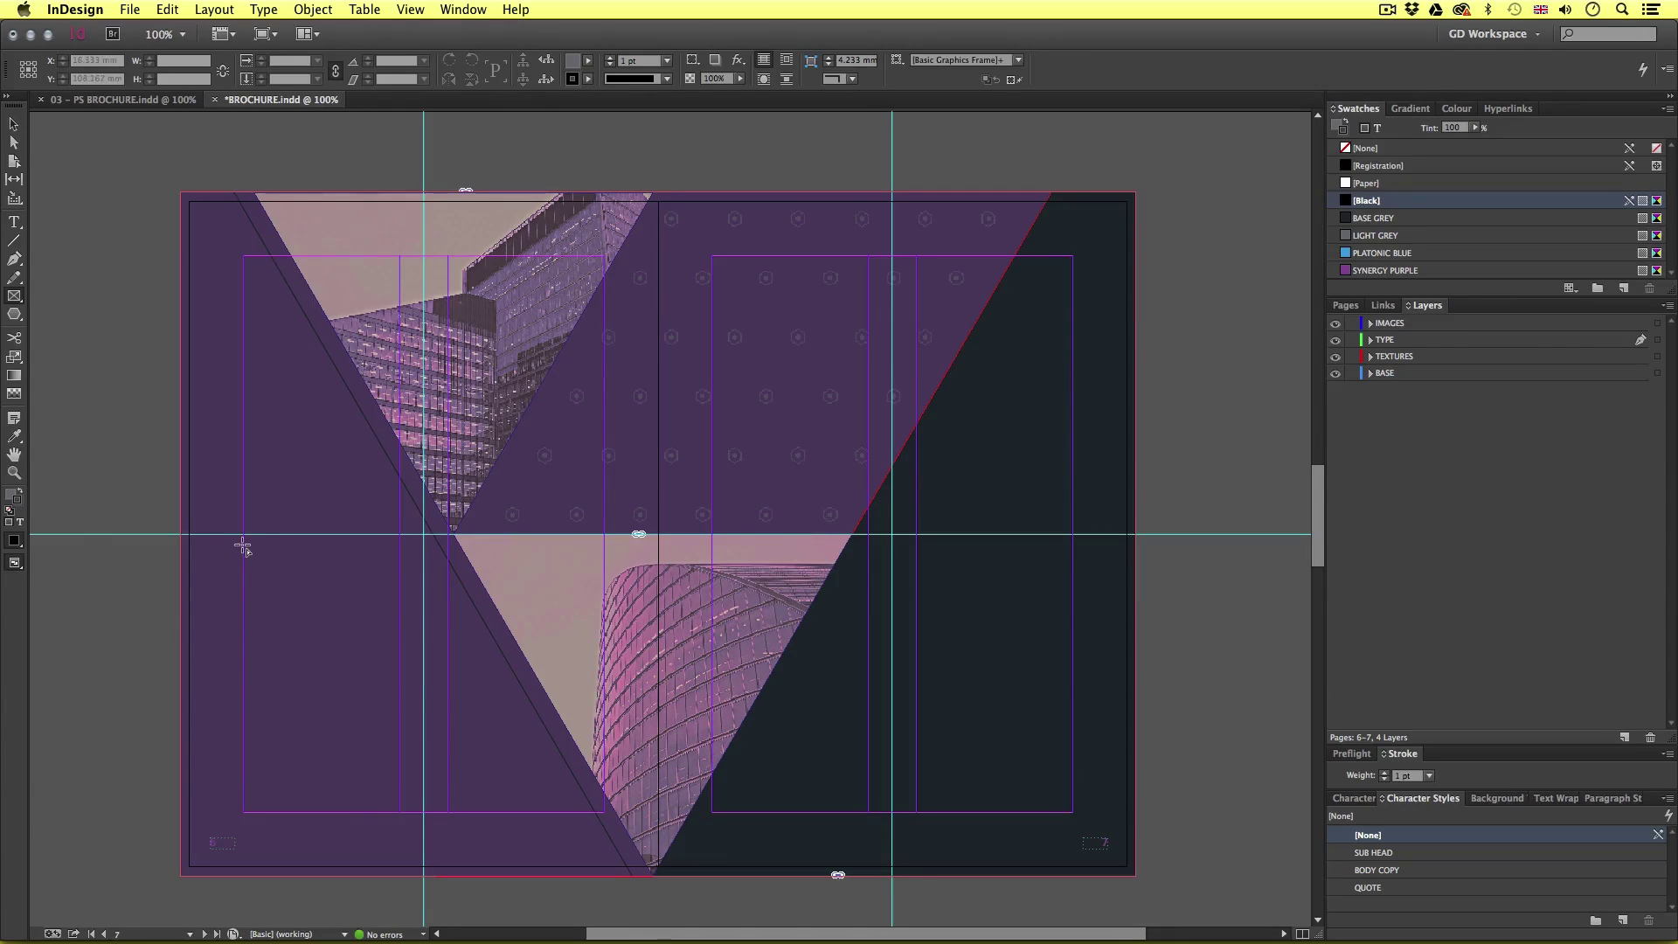
{"action": "left_click_drag", "start_coordinate": [243, 547], "coordinate": [471, 812]}
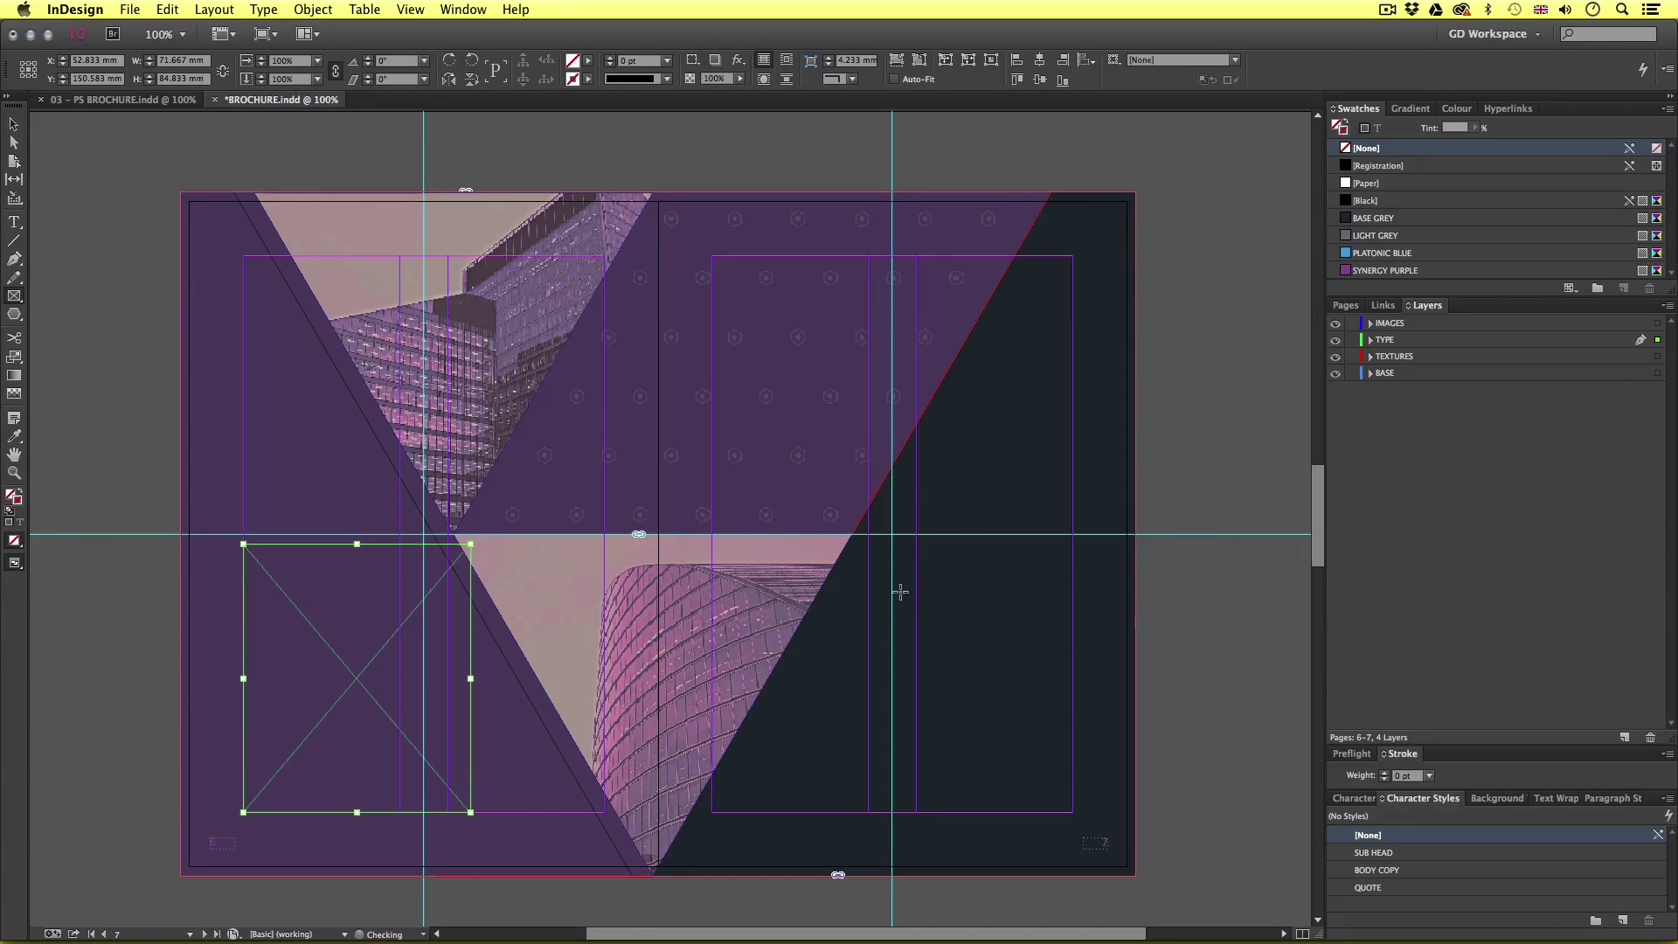
{"action": "left_click_drag", "start_coordinate": [916, 510], "coordinate": [1074, 813]}
- Copy the Spread 2 quote "We create beautiful buildings and thrilling spaces designed to inspire." from the brochure copy in TextEdit and return to InDesign
{"action": "key", "text": "super+Tab"}
{"action": "key", "text": "super+Tab"}
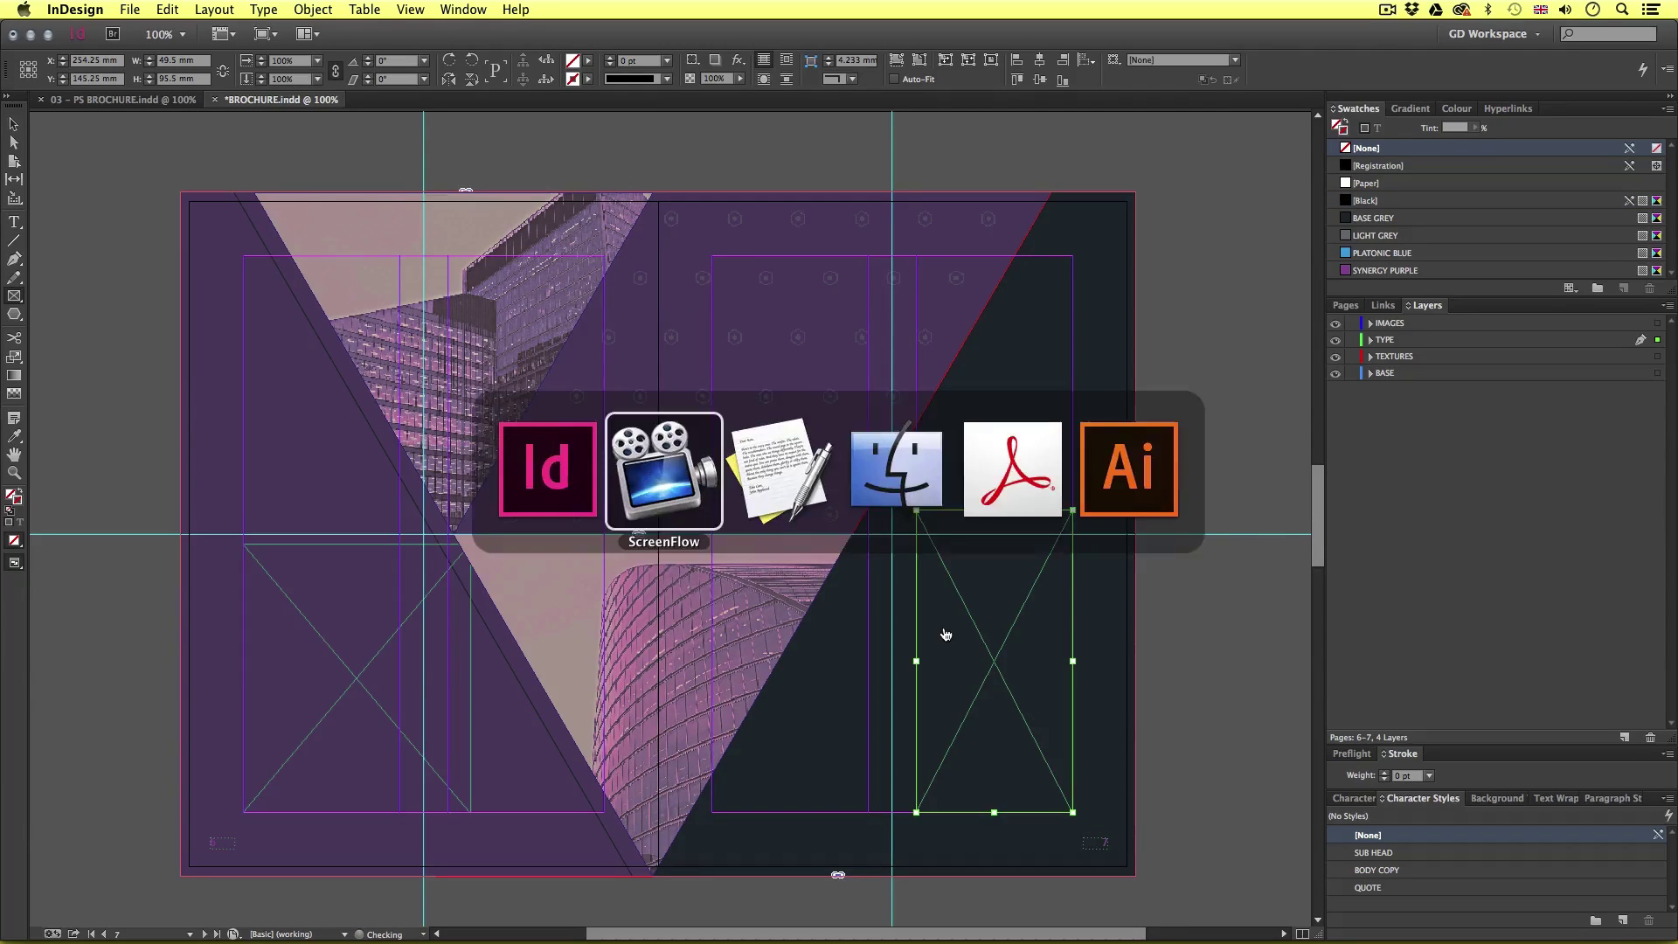
{"action": "left_click_drag", "start_coordinate": [644, 649], "coordinate": [172, 645]}
{"action": "key", "text": "super+c"}
{"action": "key", "text": "super+Tab"}
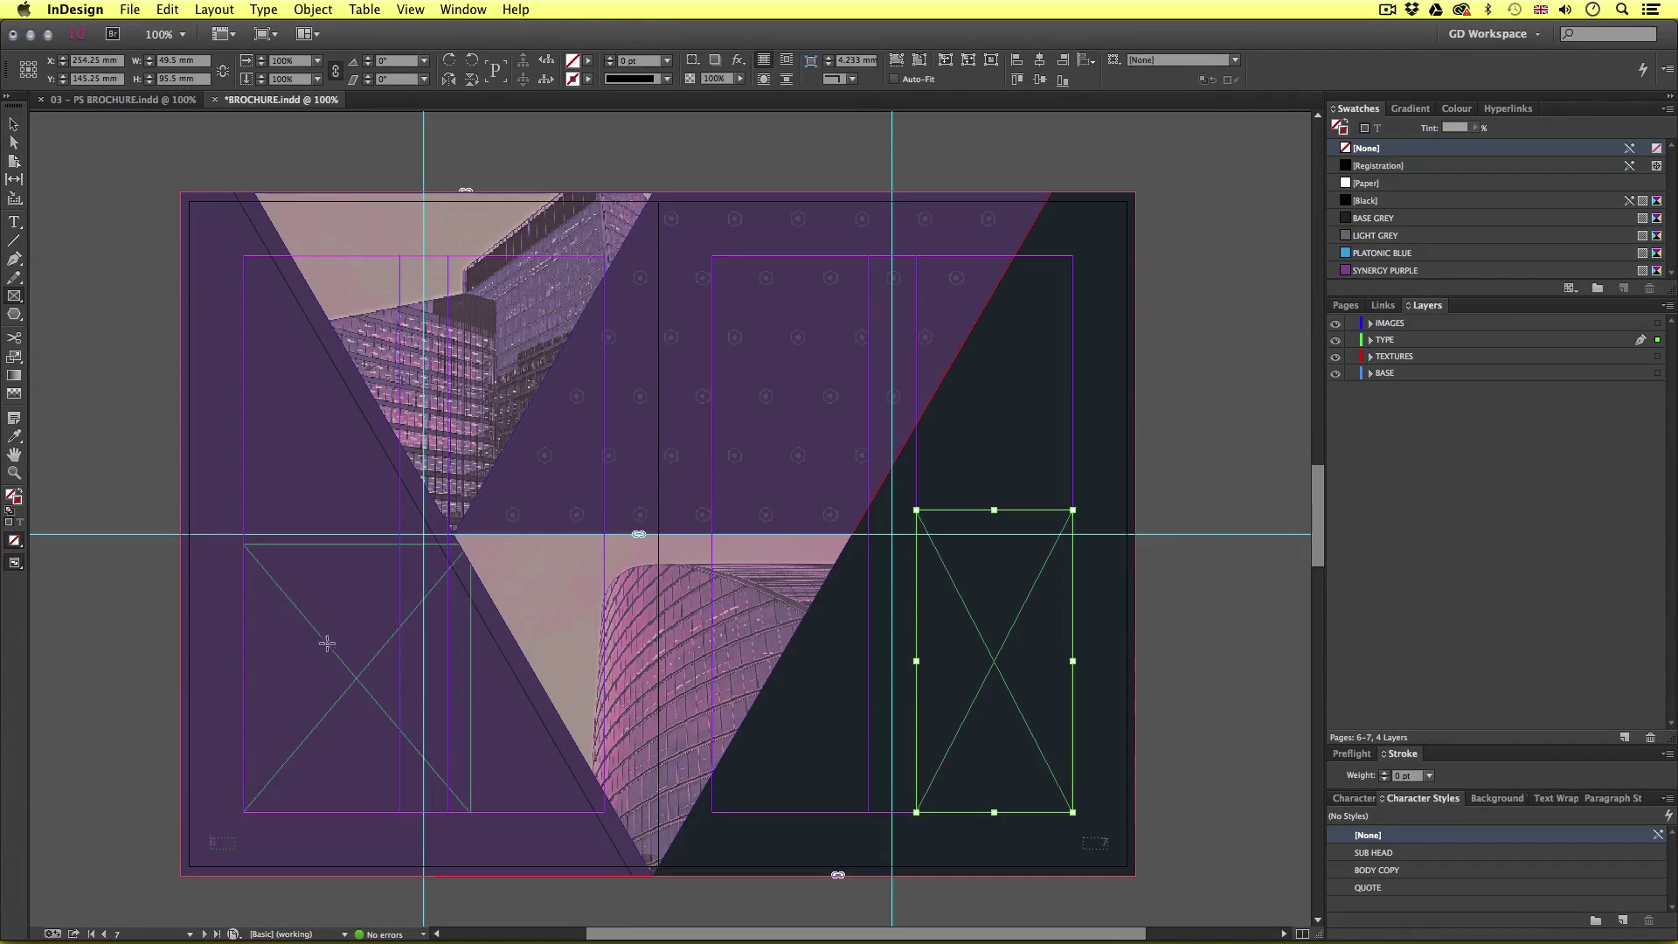
- Paste the copied Spread 2 quote into the frame on page 6 as text
{"action": "key", "text": "t"}
{"action": "key", "text": "super+equal"}
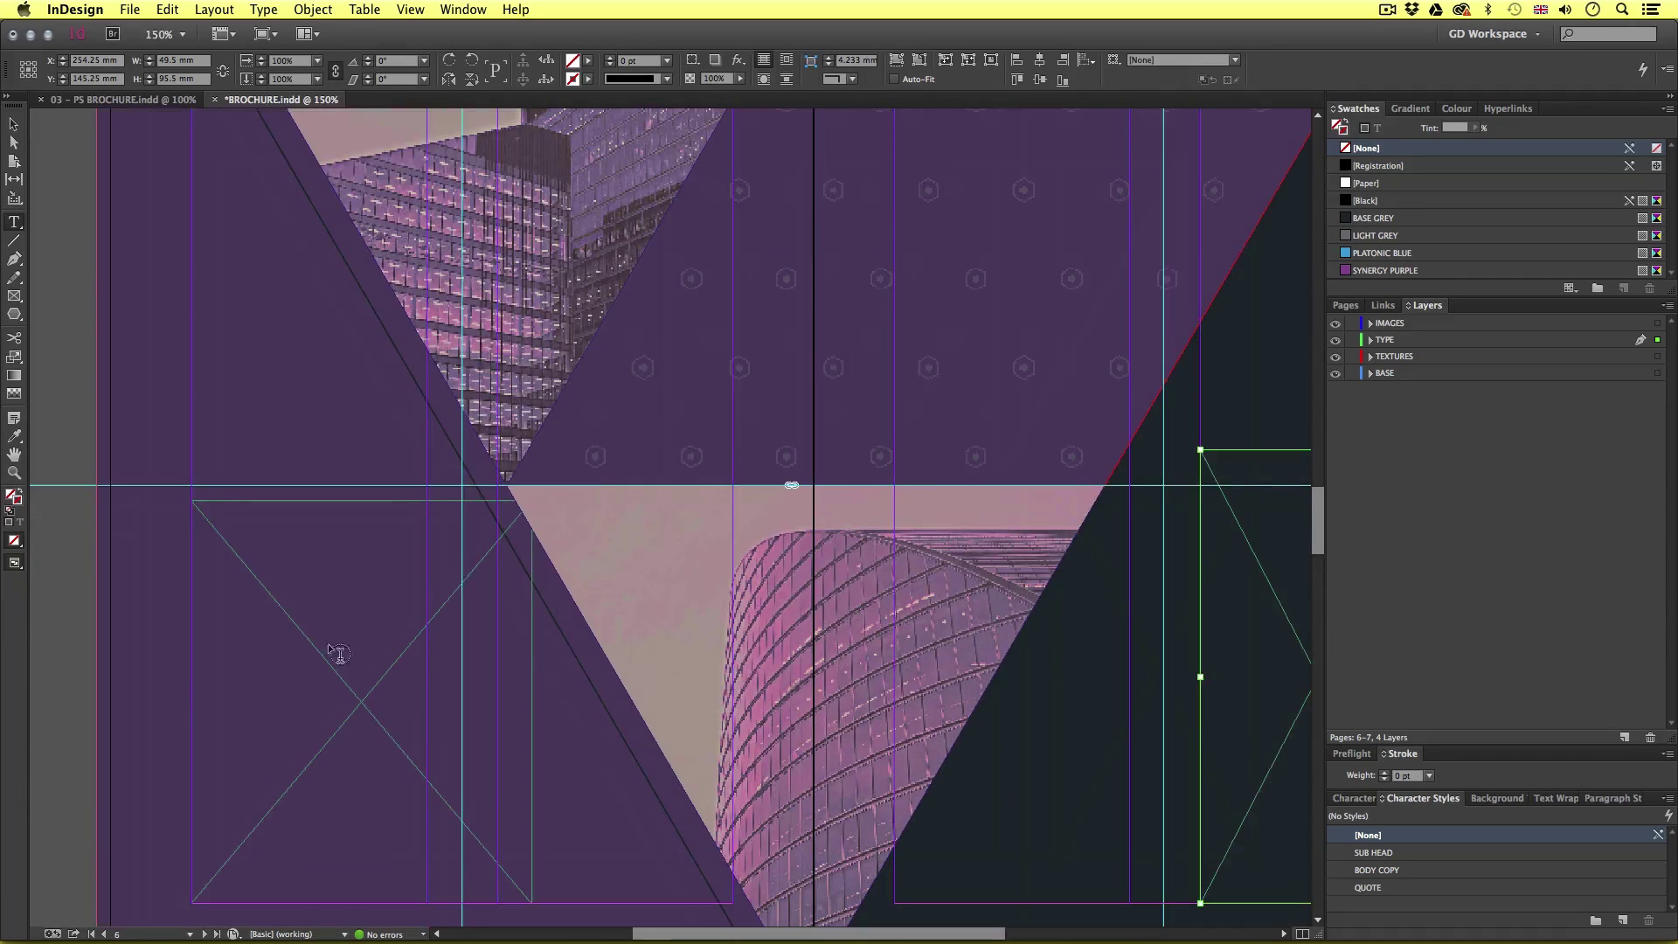
{"action": "left_click", "coordinate": [283, 680]}
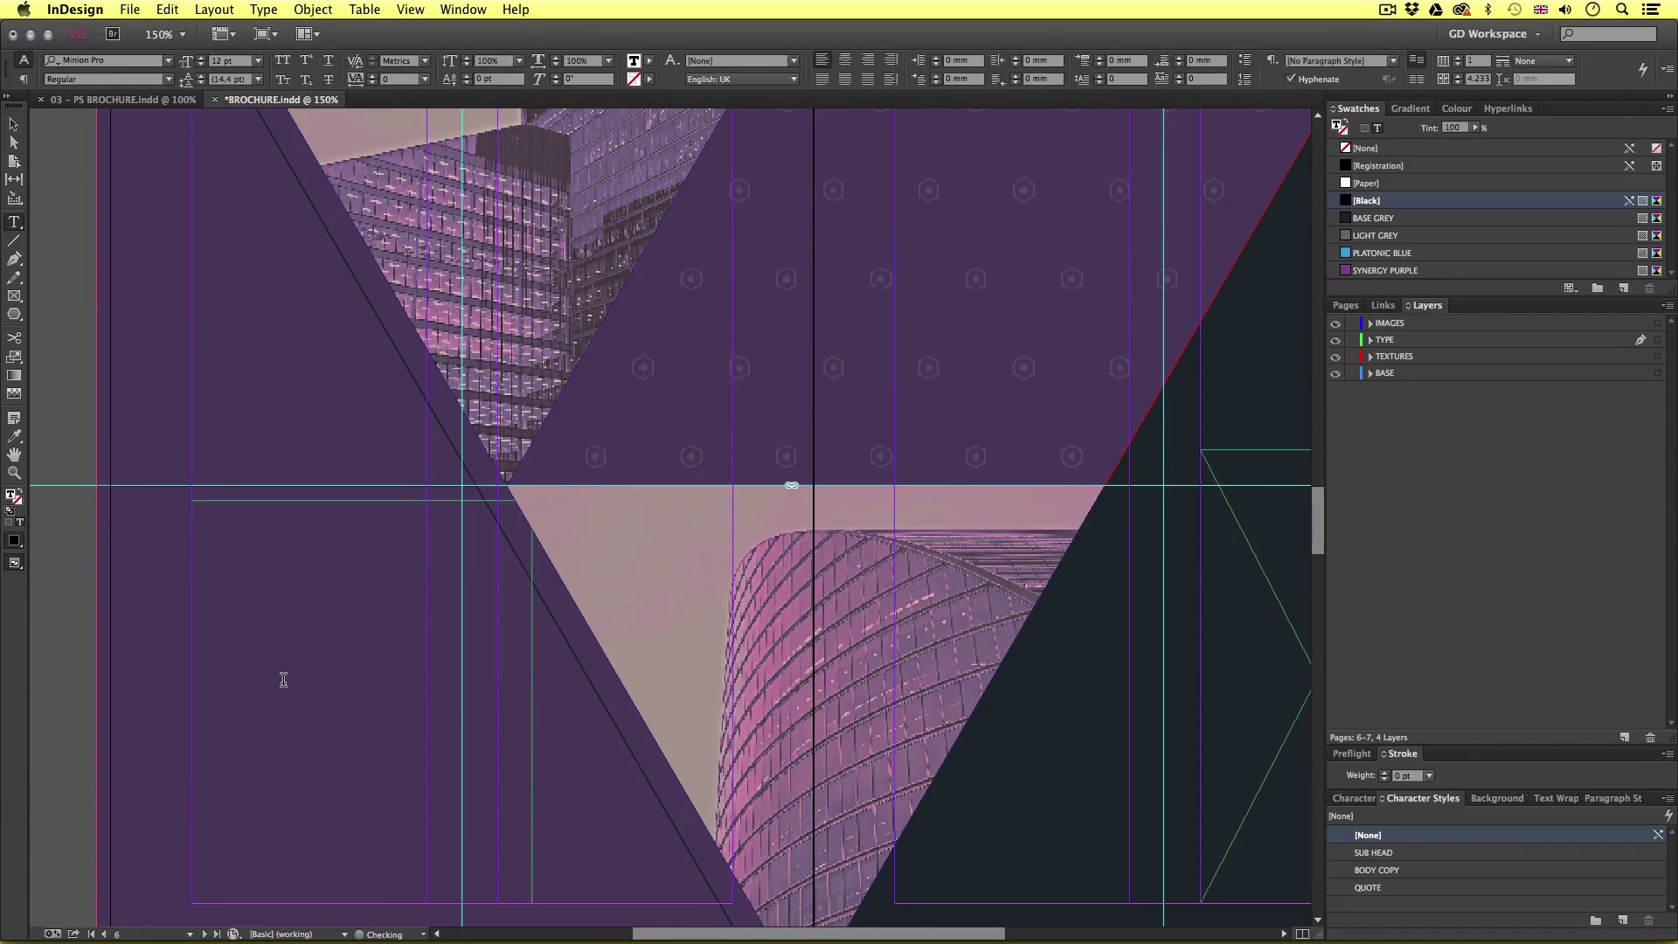
{"action": "key", "text": "super+v"}
- Apply the QUOTE character style to the whole quote on page 6
{"action": "scroll", "coordinate": [283, 679], "scroll_direction": "down", "scroll_amount": 3}
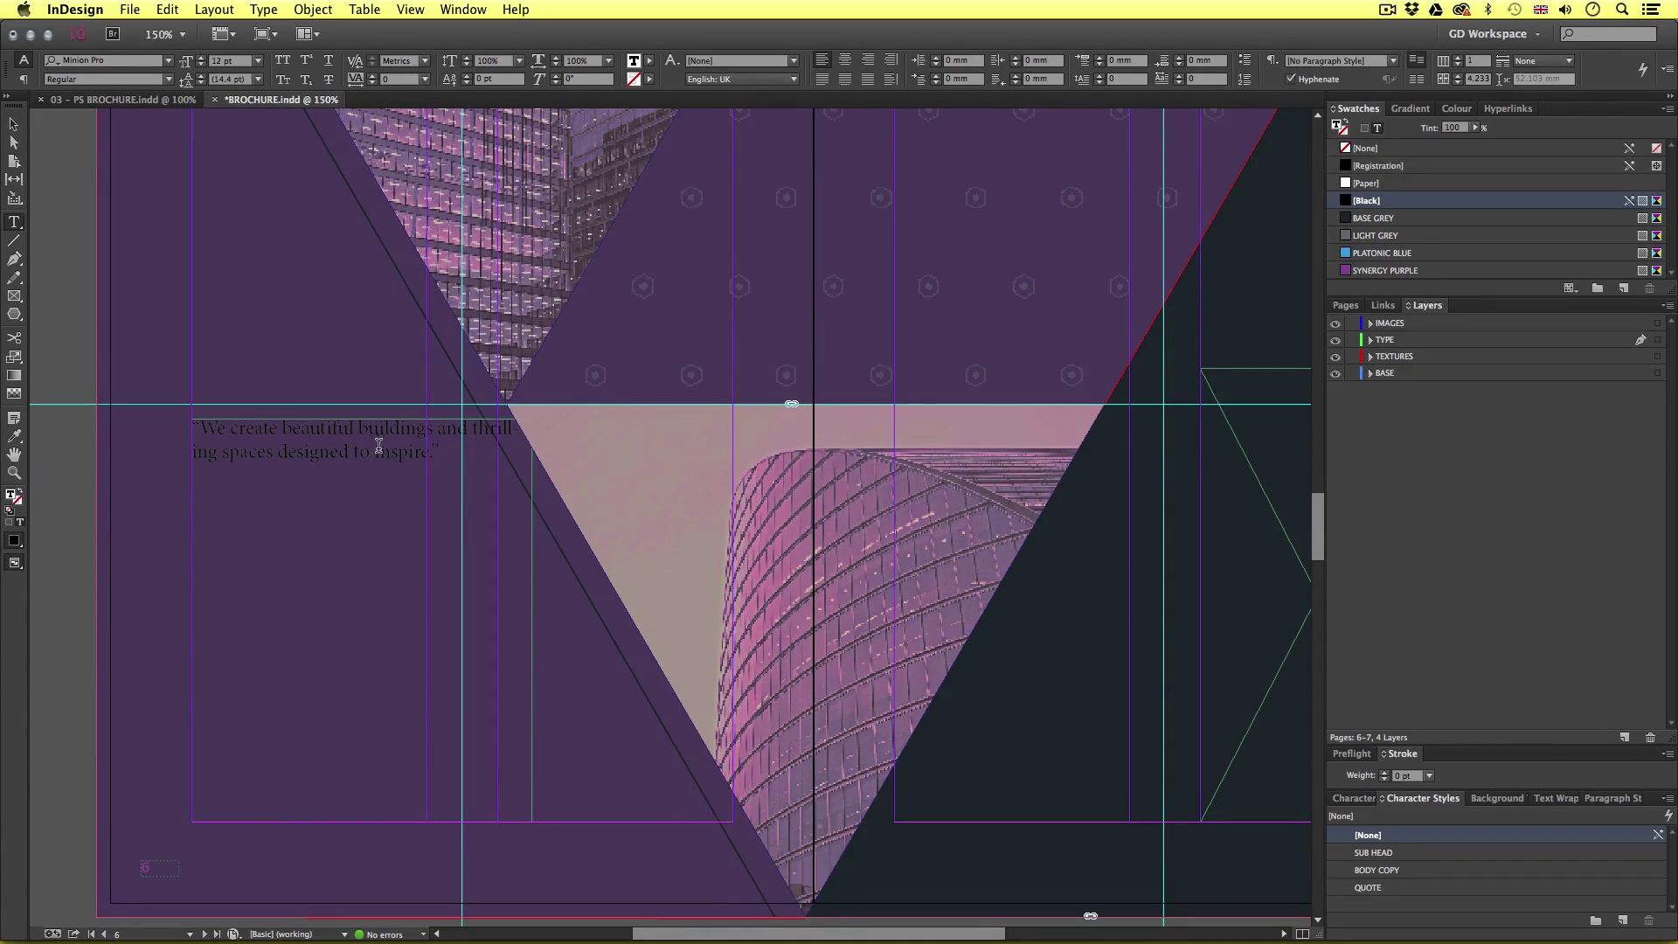
{"action": "left_click_drag", "start_coordinate": [445, 451], "coordinate": [188, 426]}
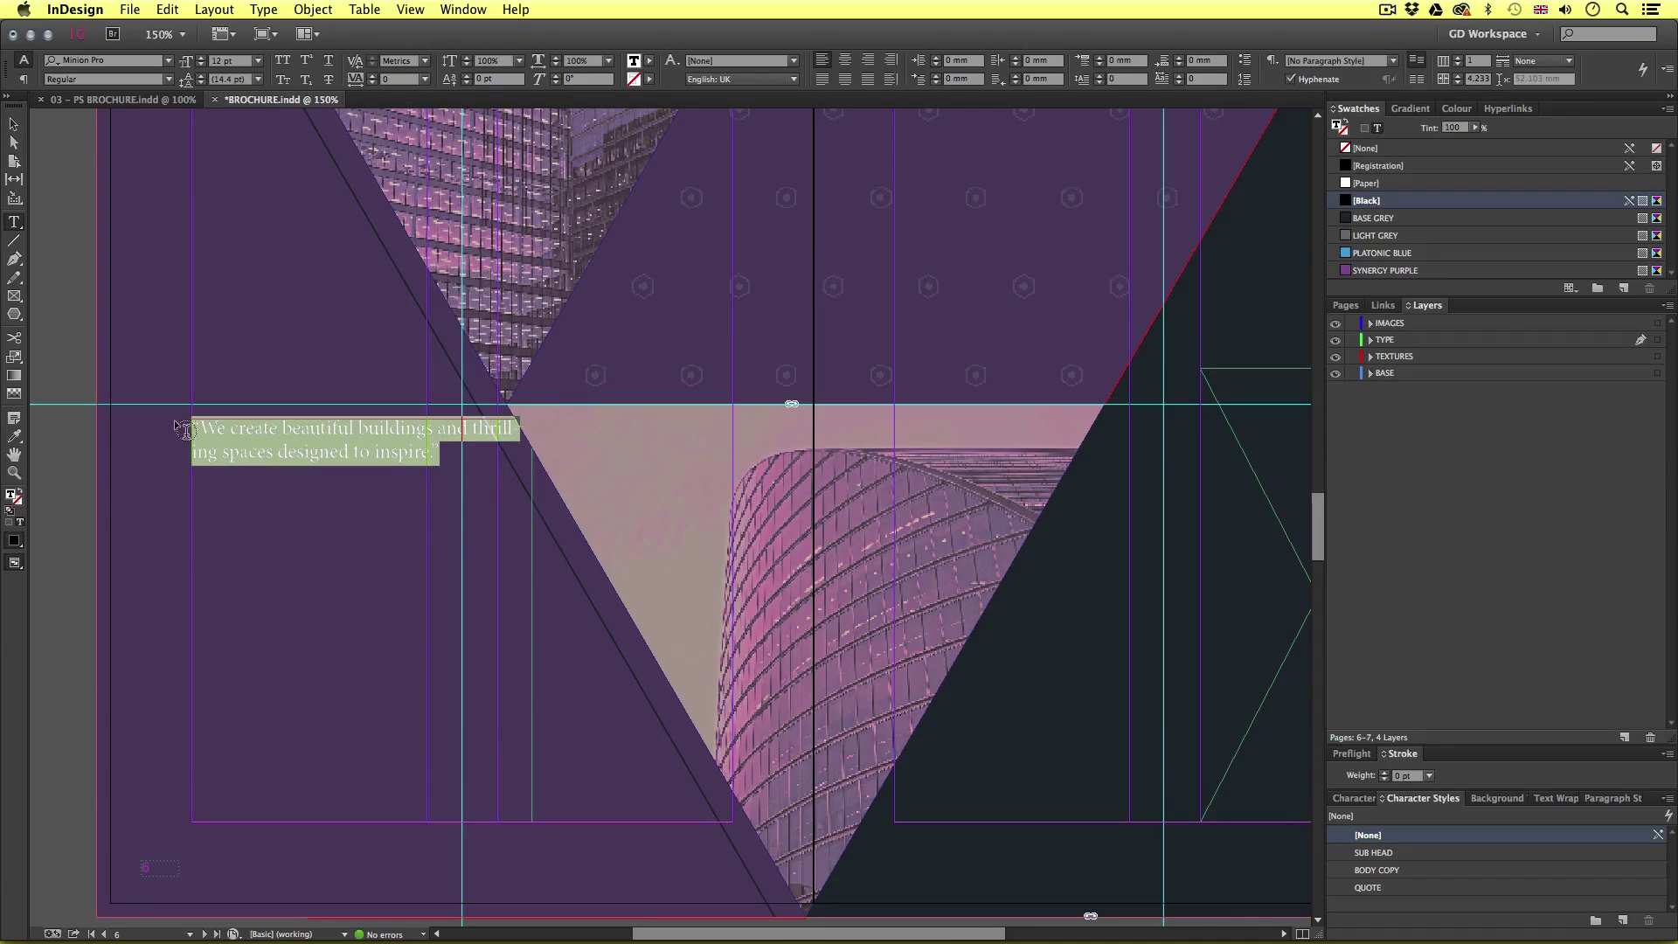
{"action": "left_click", "coordinate": [1368, 888]}
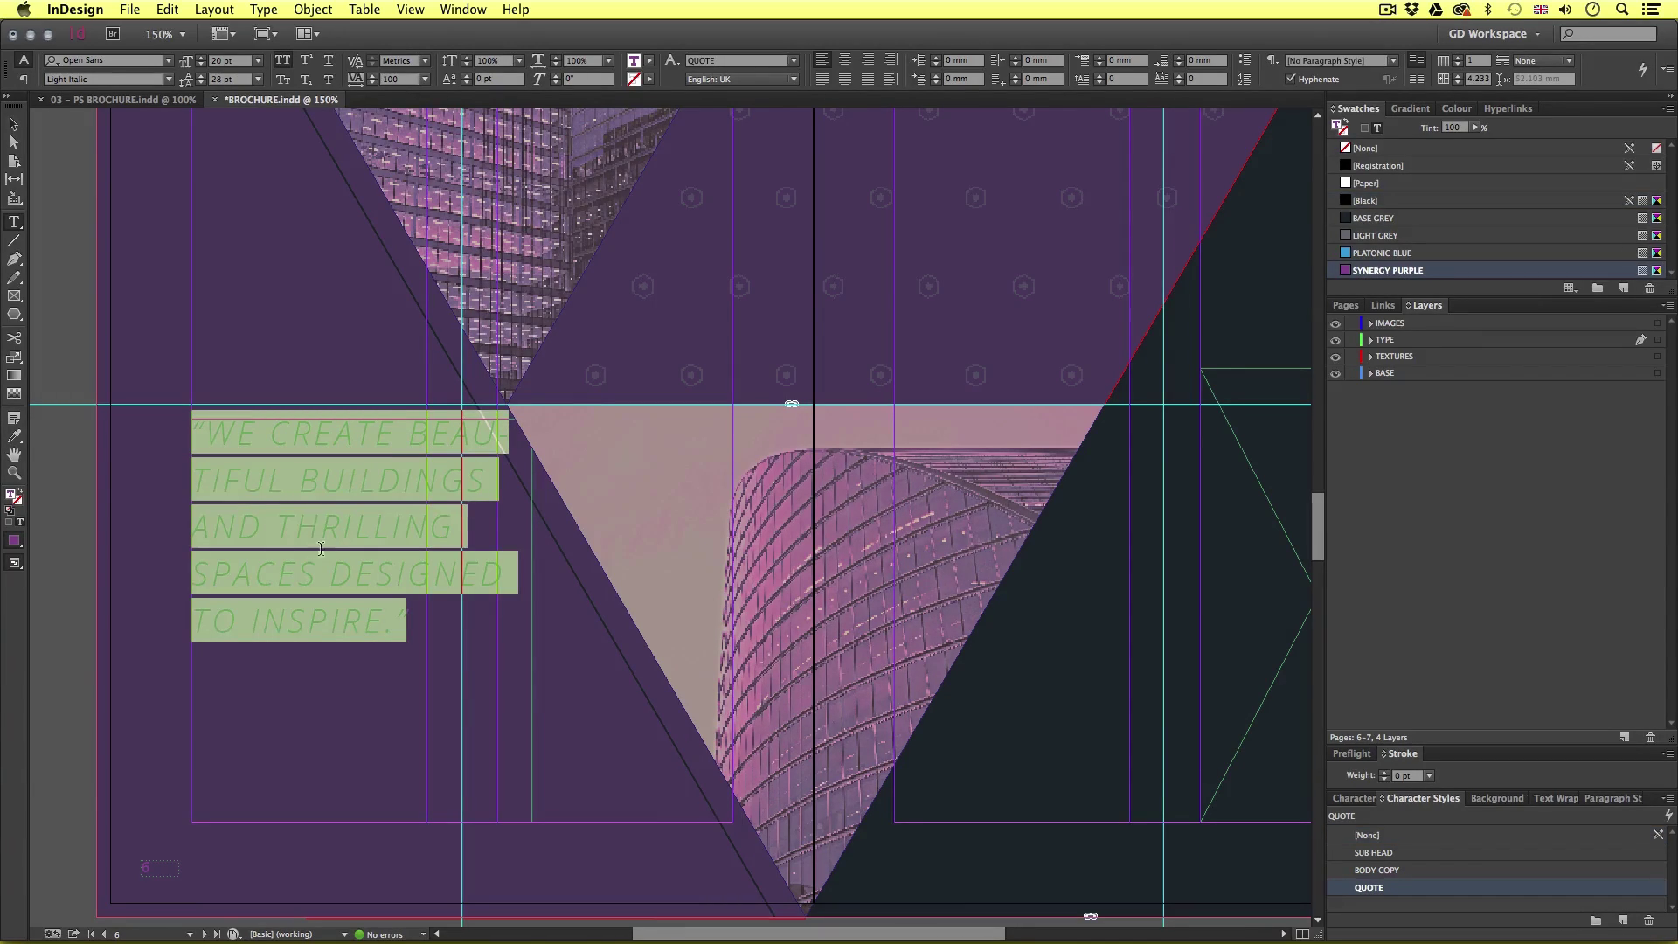
{"action": "left_click", "coordinate": [423, 617]}
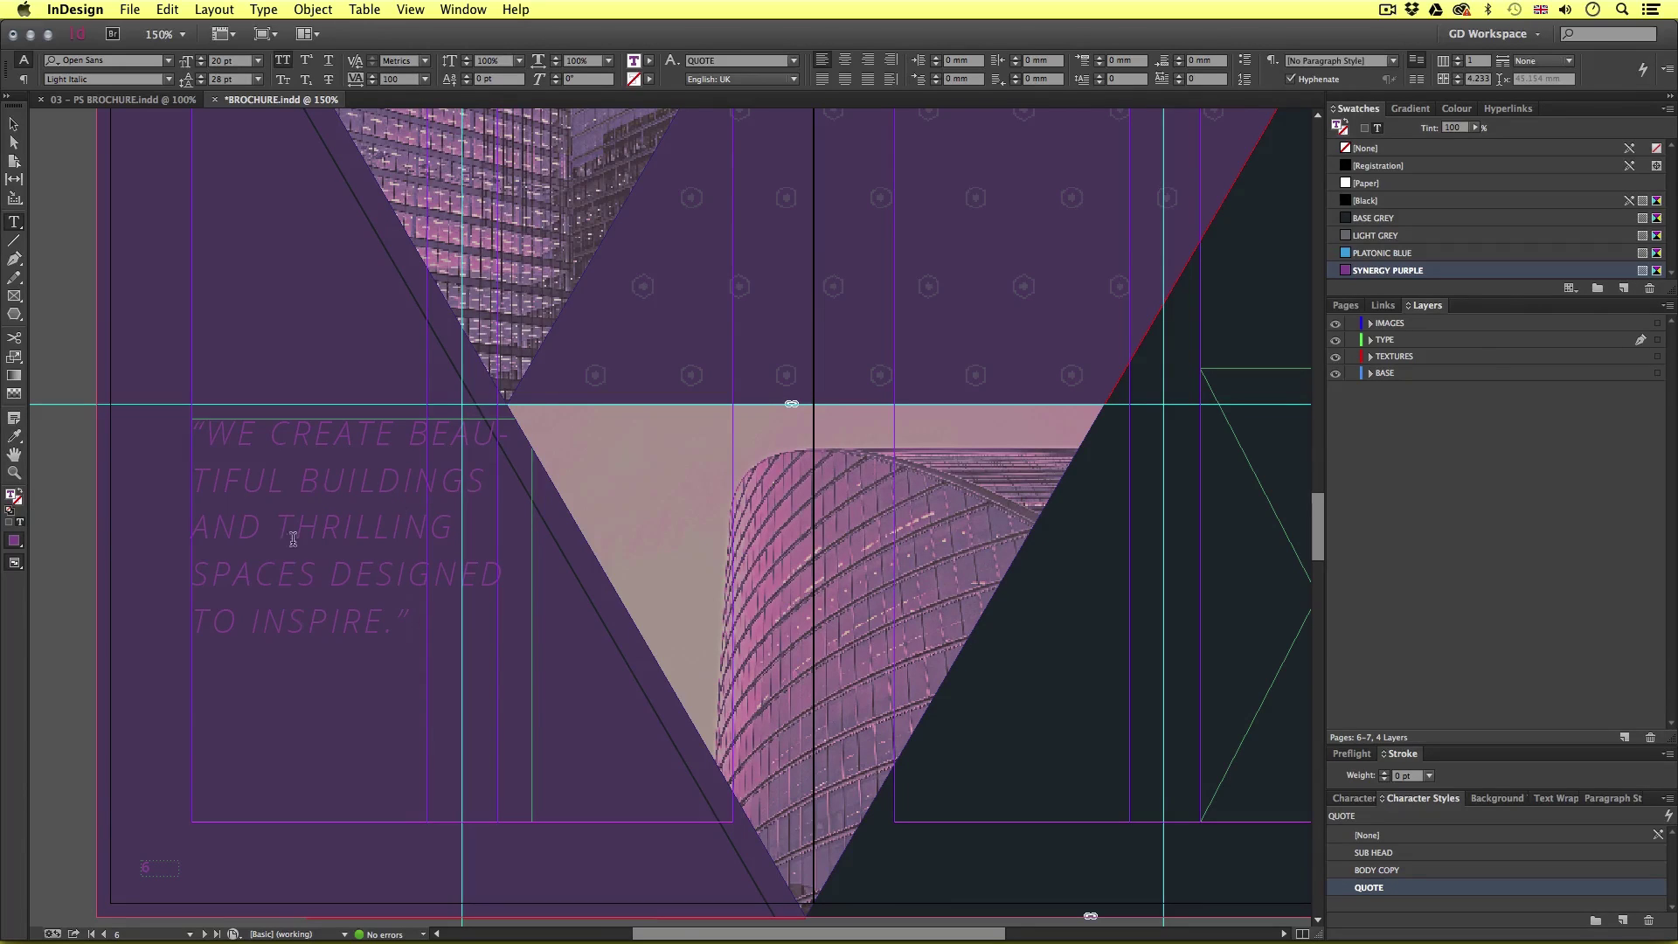
- Change the text colour of the page 6 quote to the [Paper] swatch
{"action": "left_click_drag", "start_coordinate": [411, 616], "coordinate": [170, 479]}
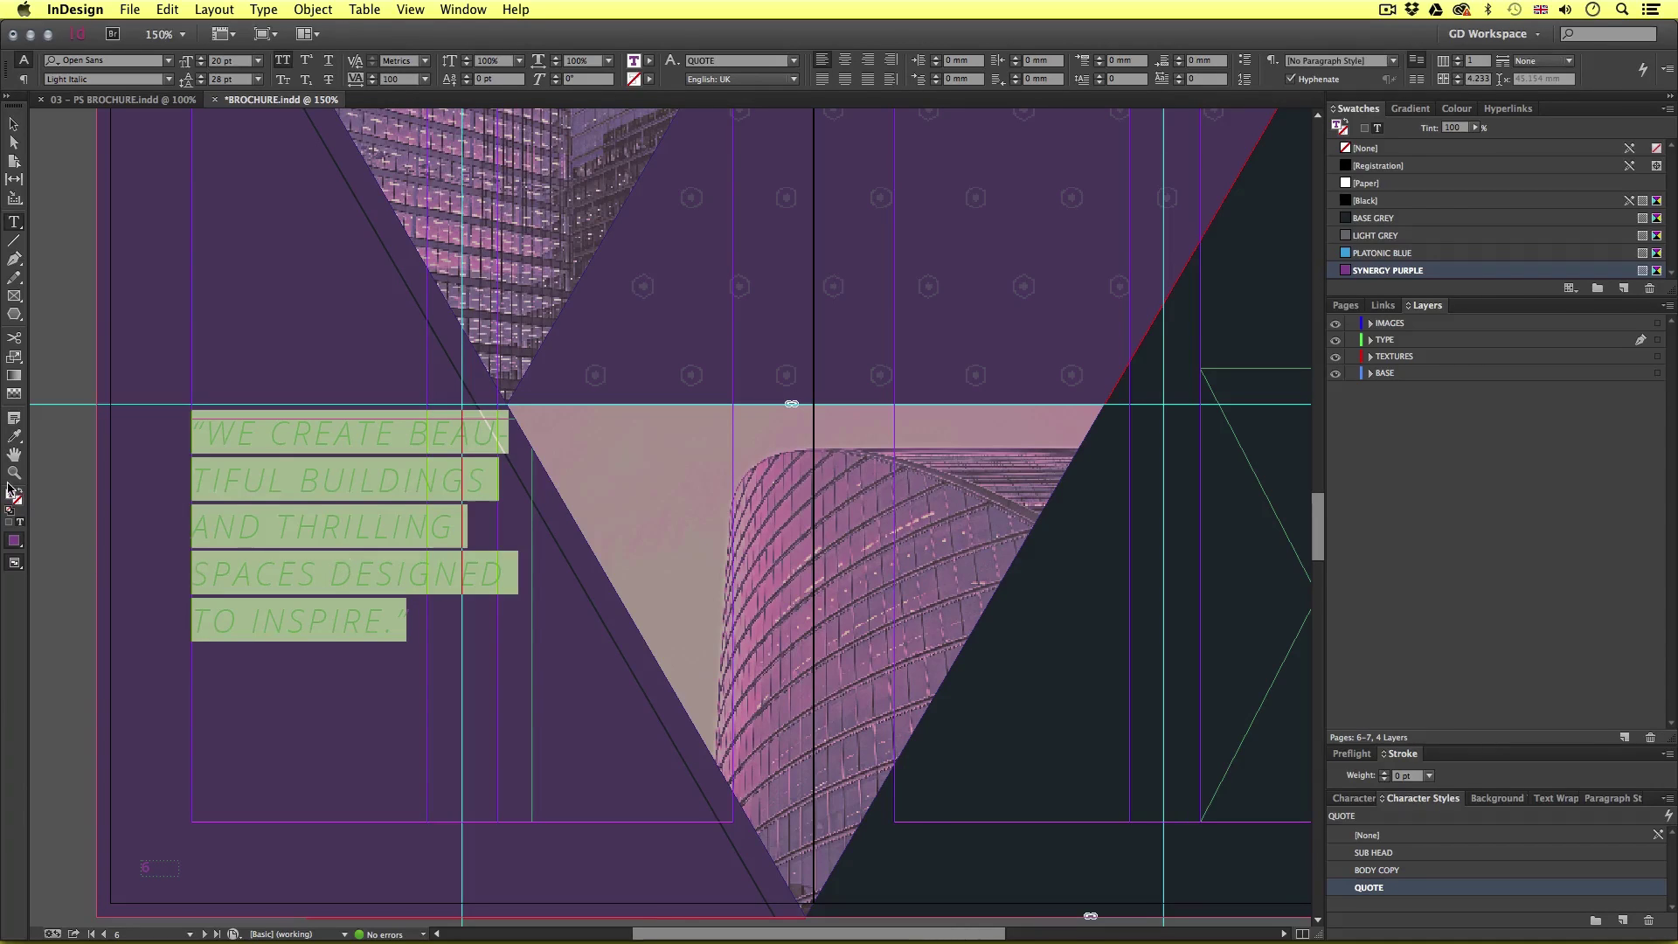
{"action": "left_click", "coordinate": [1368, 183]}
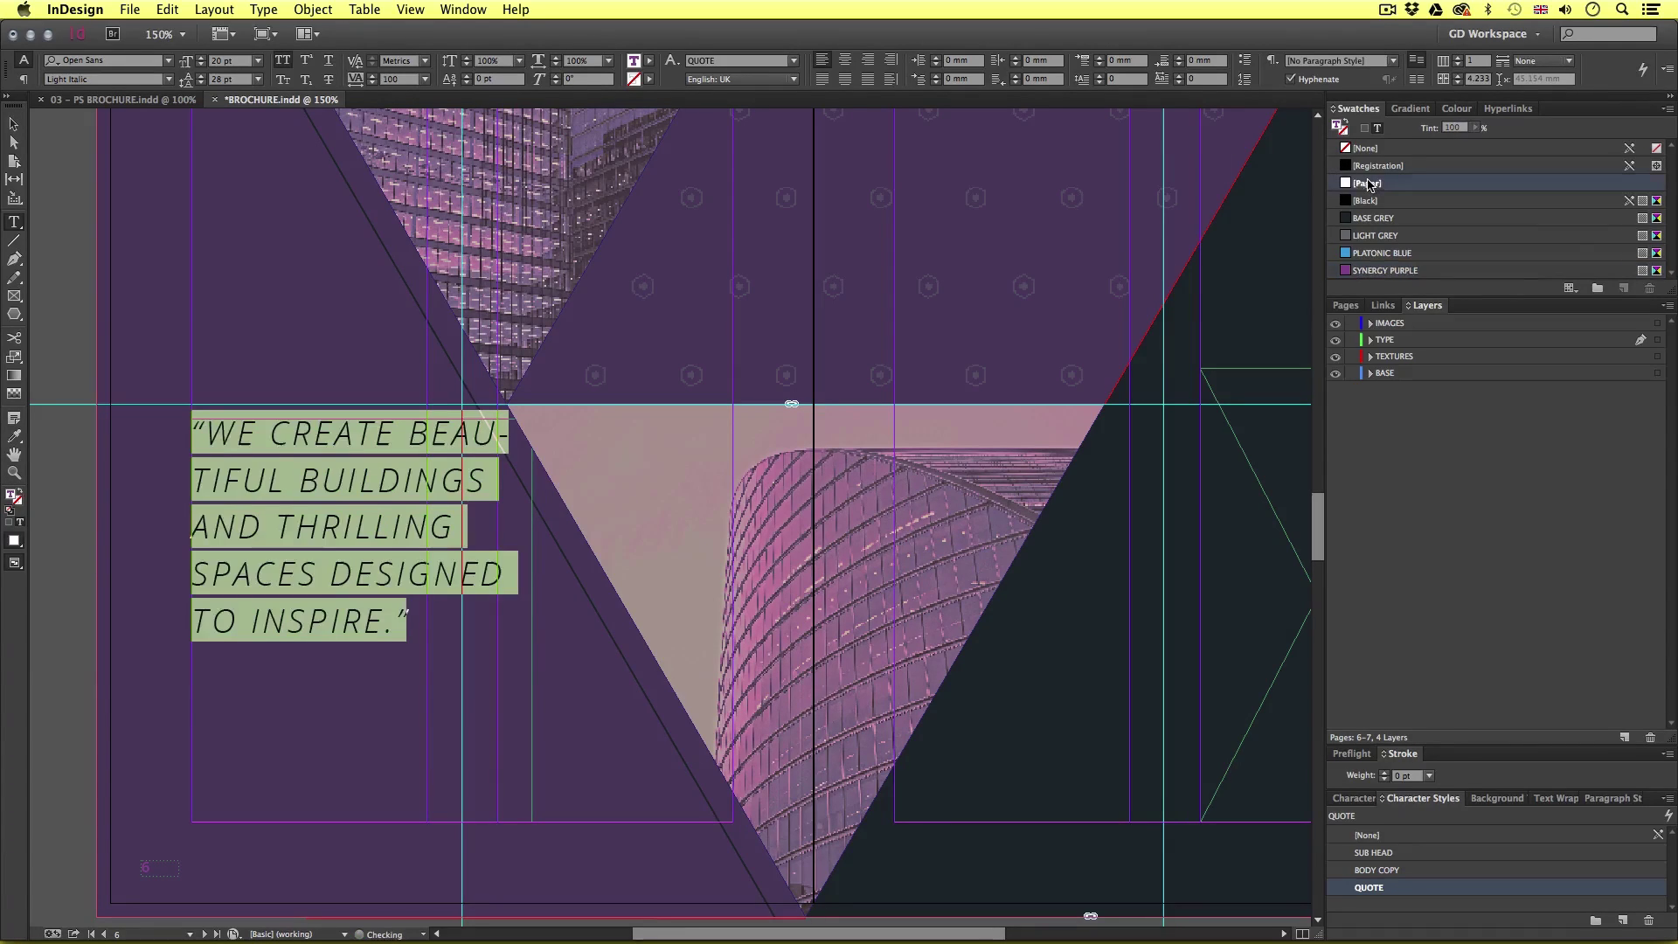
{"action": "left_click", "coordinate": [408, 623]}
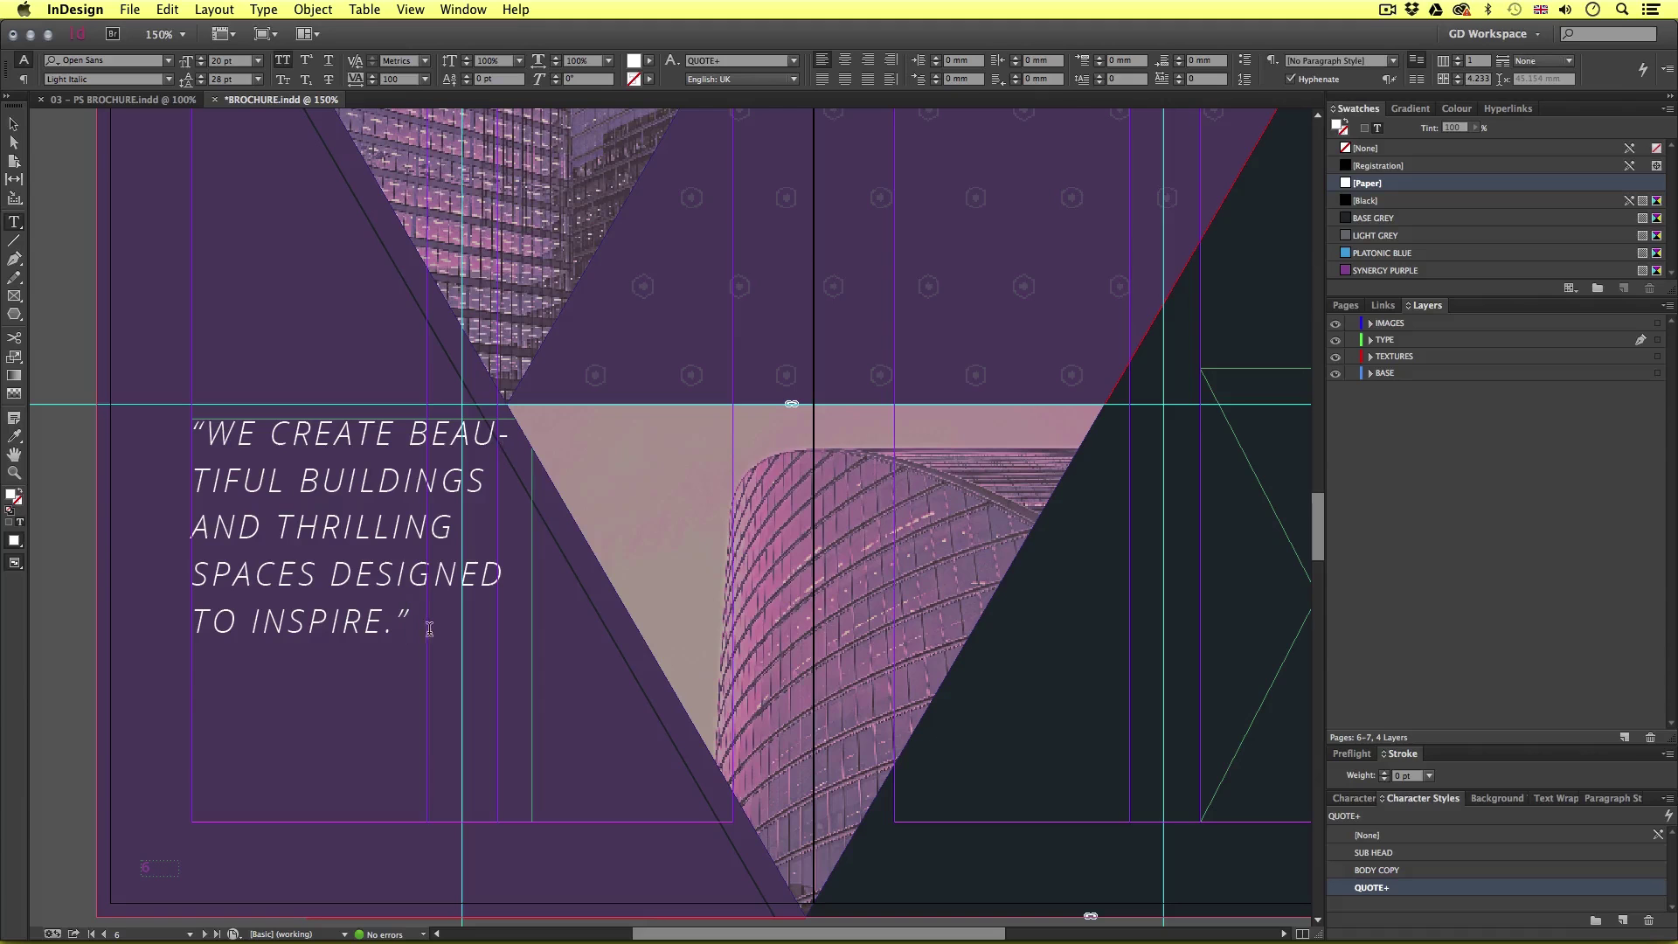
- Turn off hyphenation for the page 6 quote, insert a soft line break before "AND THRILLING" and leave text editing
{"action": "key", "text": "super+a"}
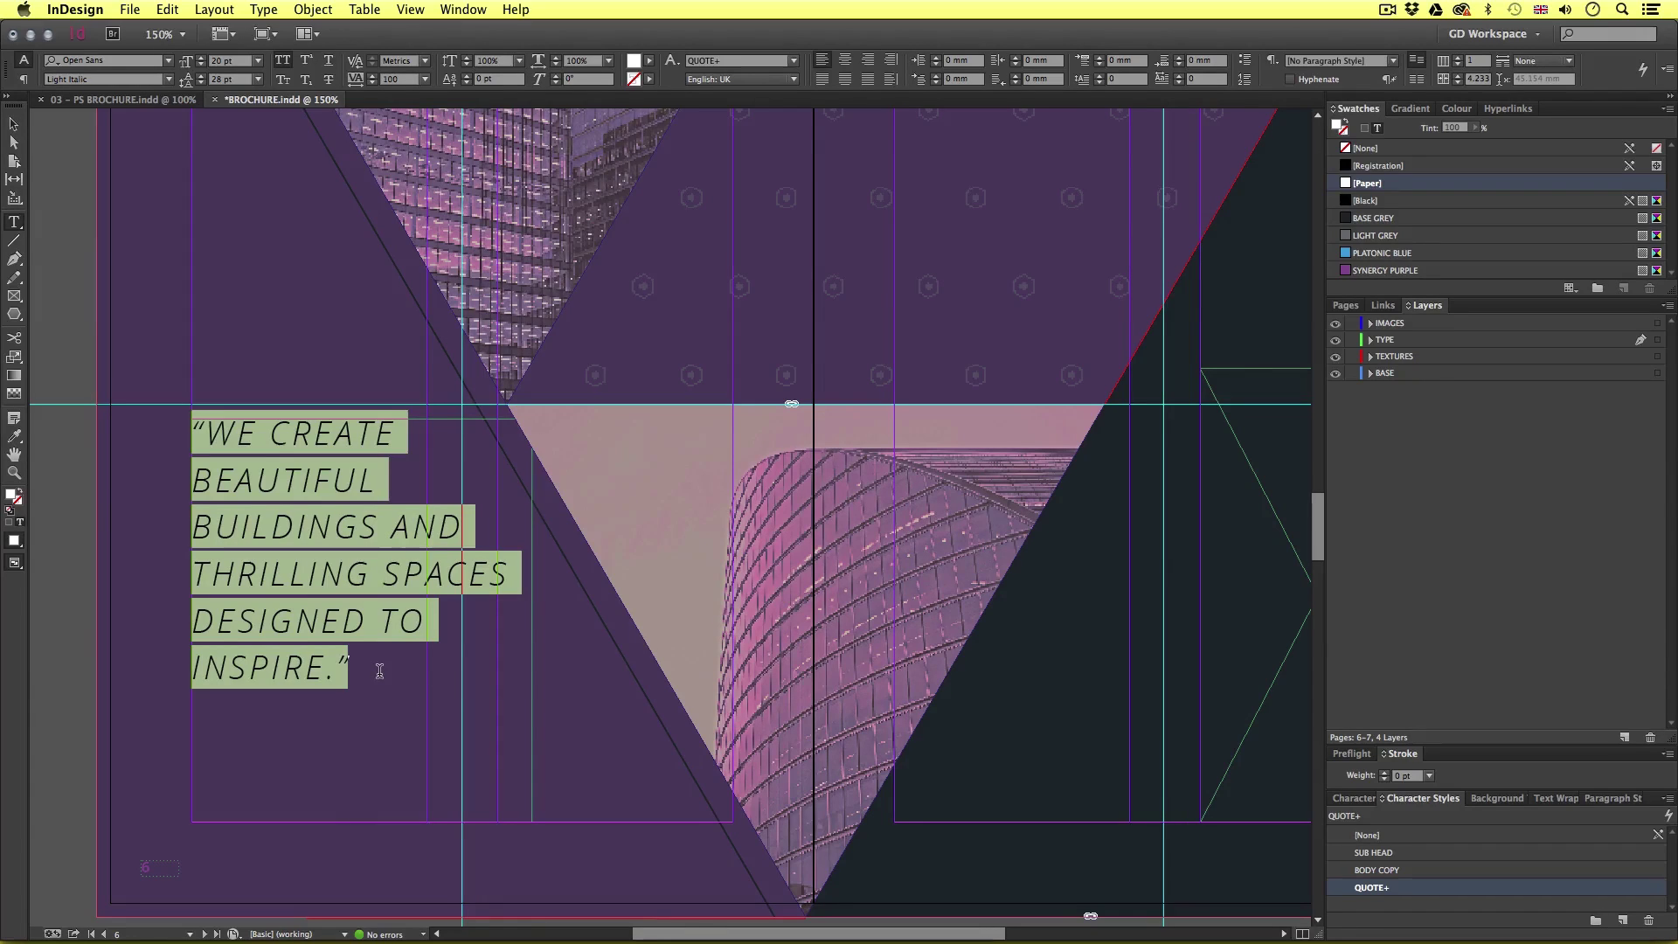
{"action": "left_click", "coordinate": [388, 528]}
{"action": "key", "text": "shift+Return"}
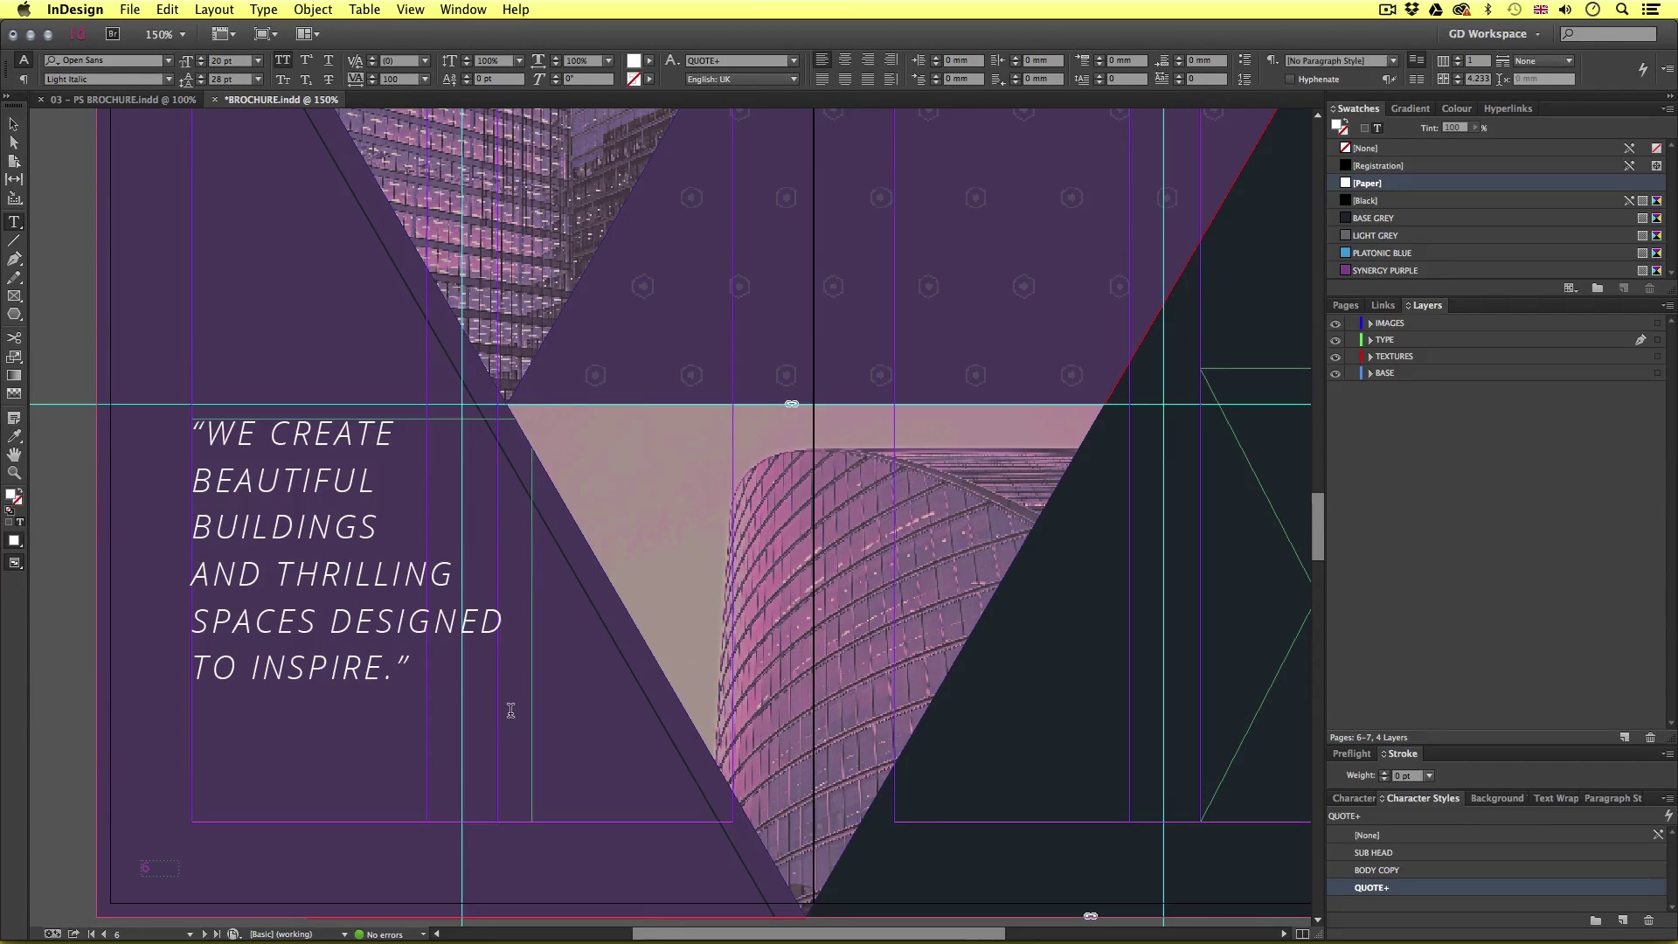
{"action": "left_click", "coordinate": [14, 124]}
{"action": "left_click", "coordinate": [66, 157]}
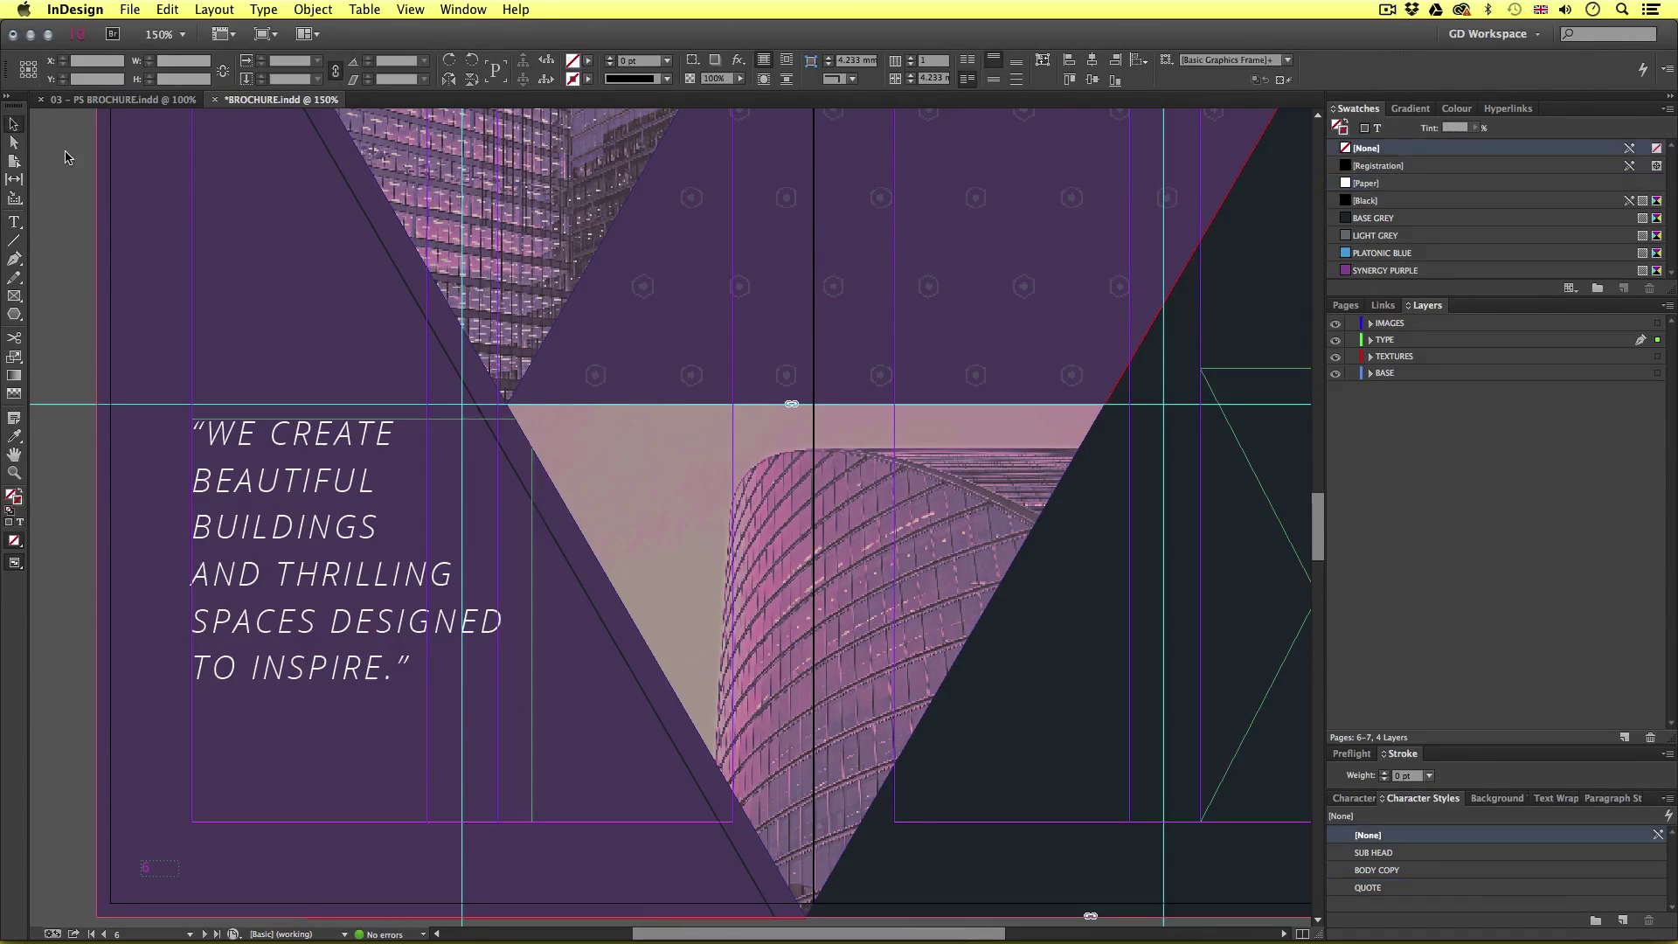
- Centre the quote text vertically within its frame on page 6 and deselect the frame
{"action": "left_click", "coordinate": [350, 581]}
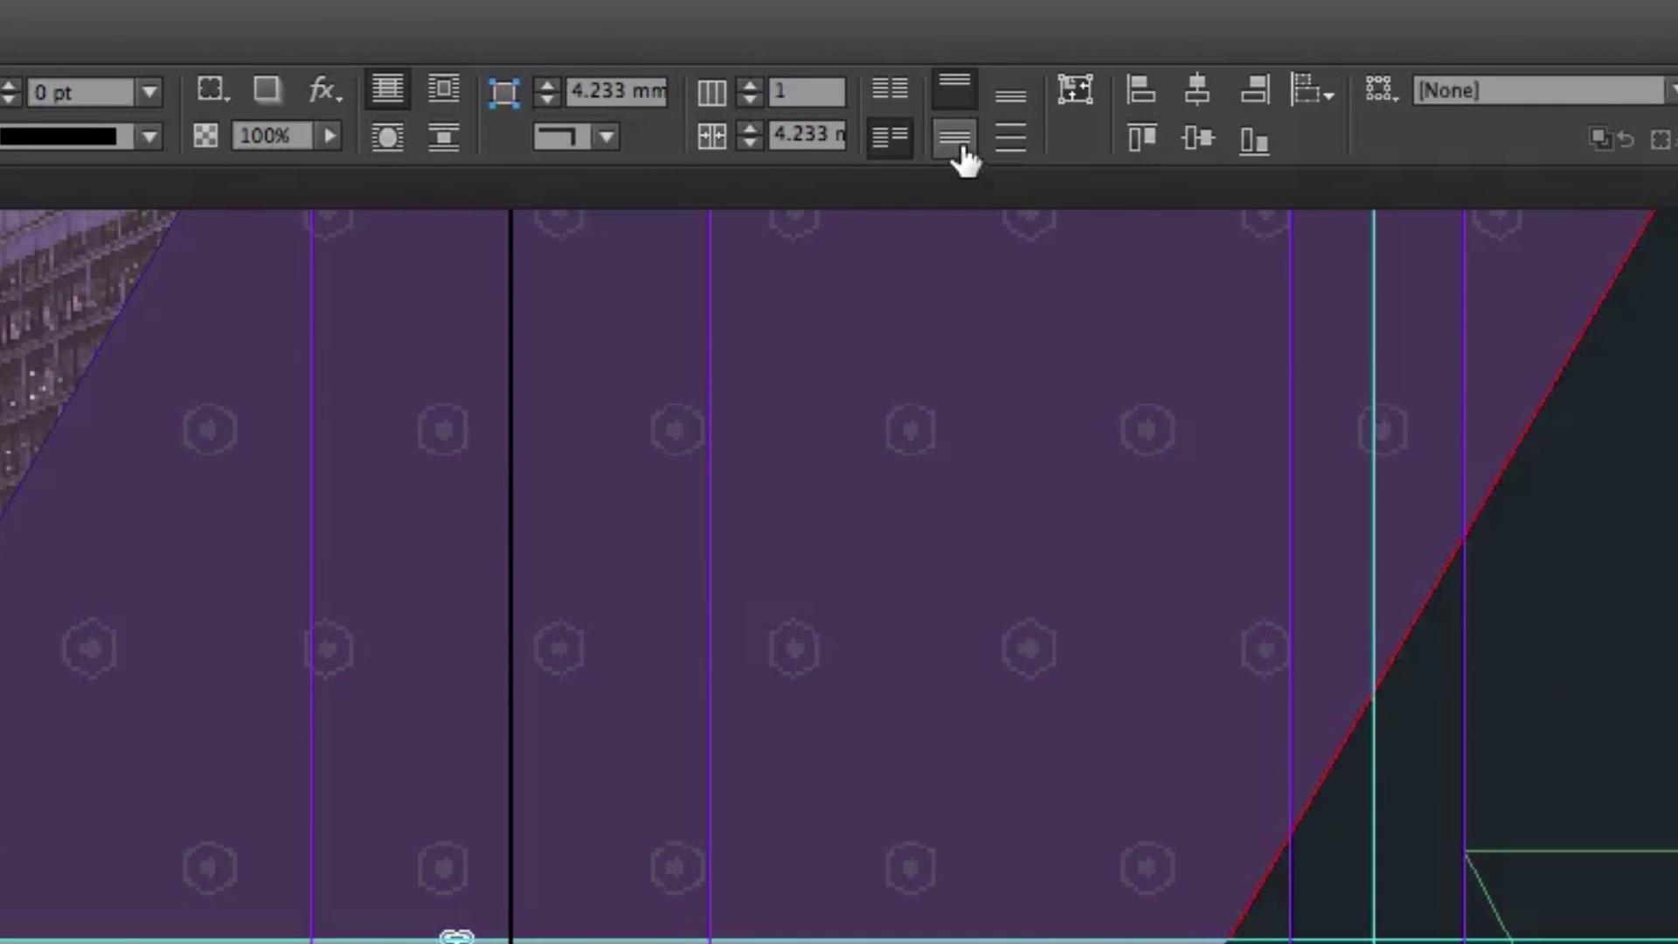
{"action": "left_click", "coordinate": [961, 140]}
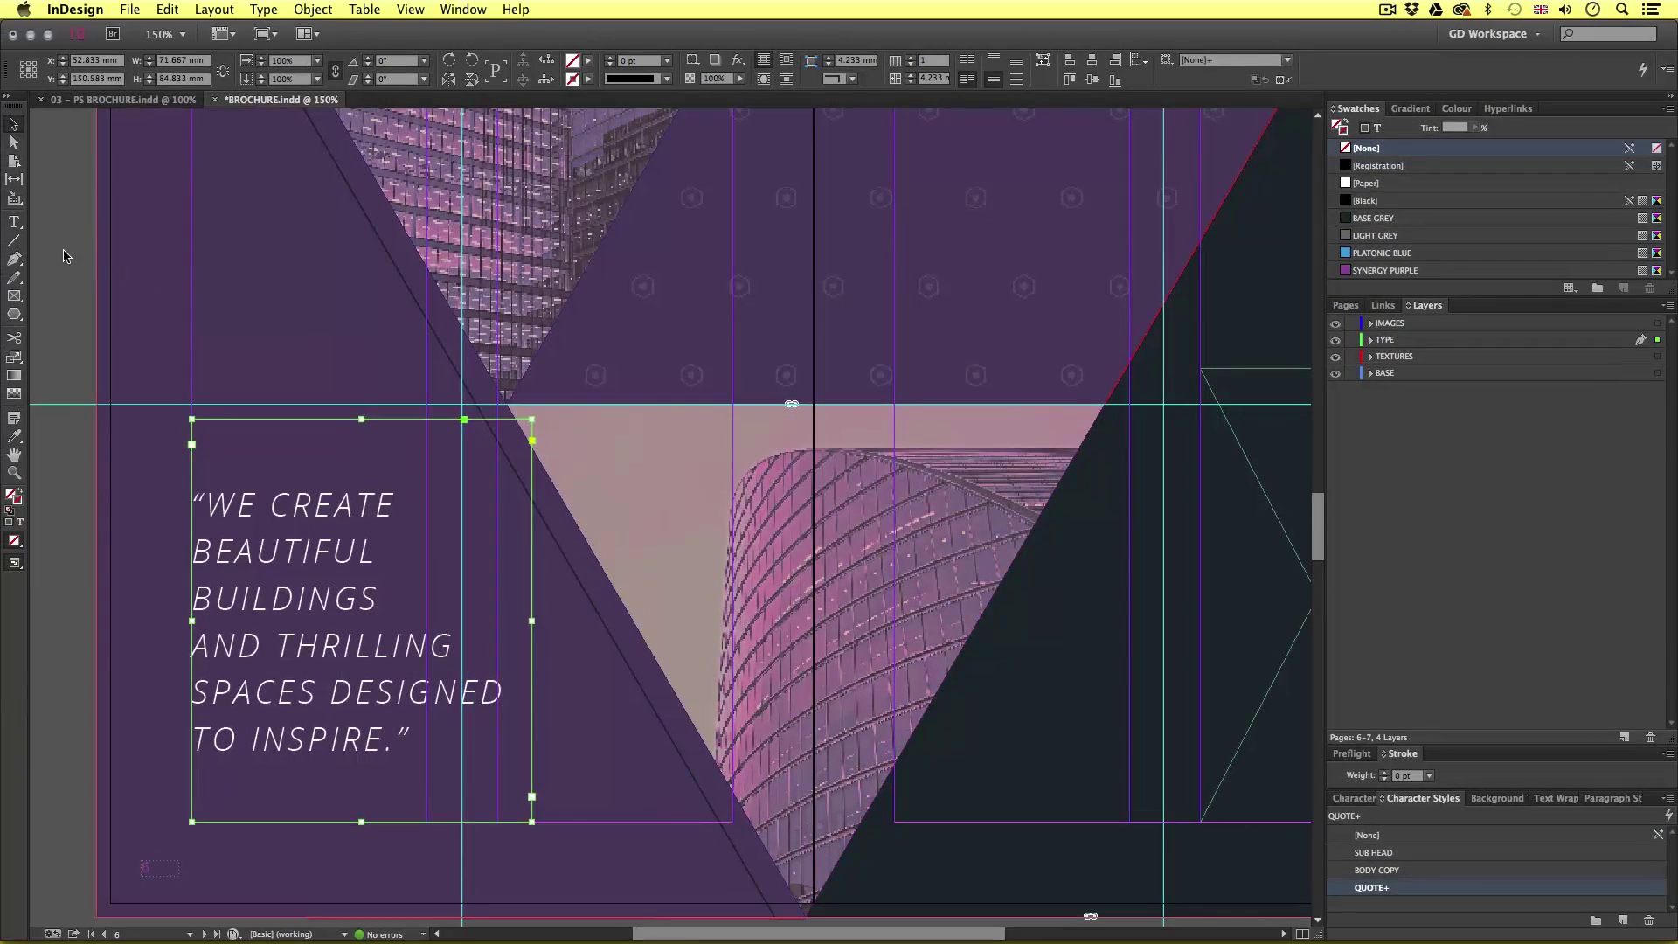
{"action": "left_click", "coordinate": [63, 255]}
- Copy the "Collaboration of great minds" heading and its two paragraphs from the brochure copy in TextEdit and return to InDesign
{"action": "key", "text": "super+Tab"}
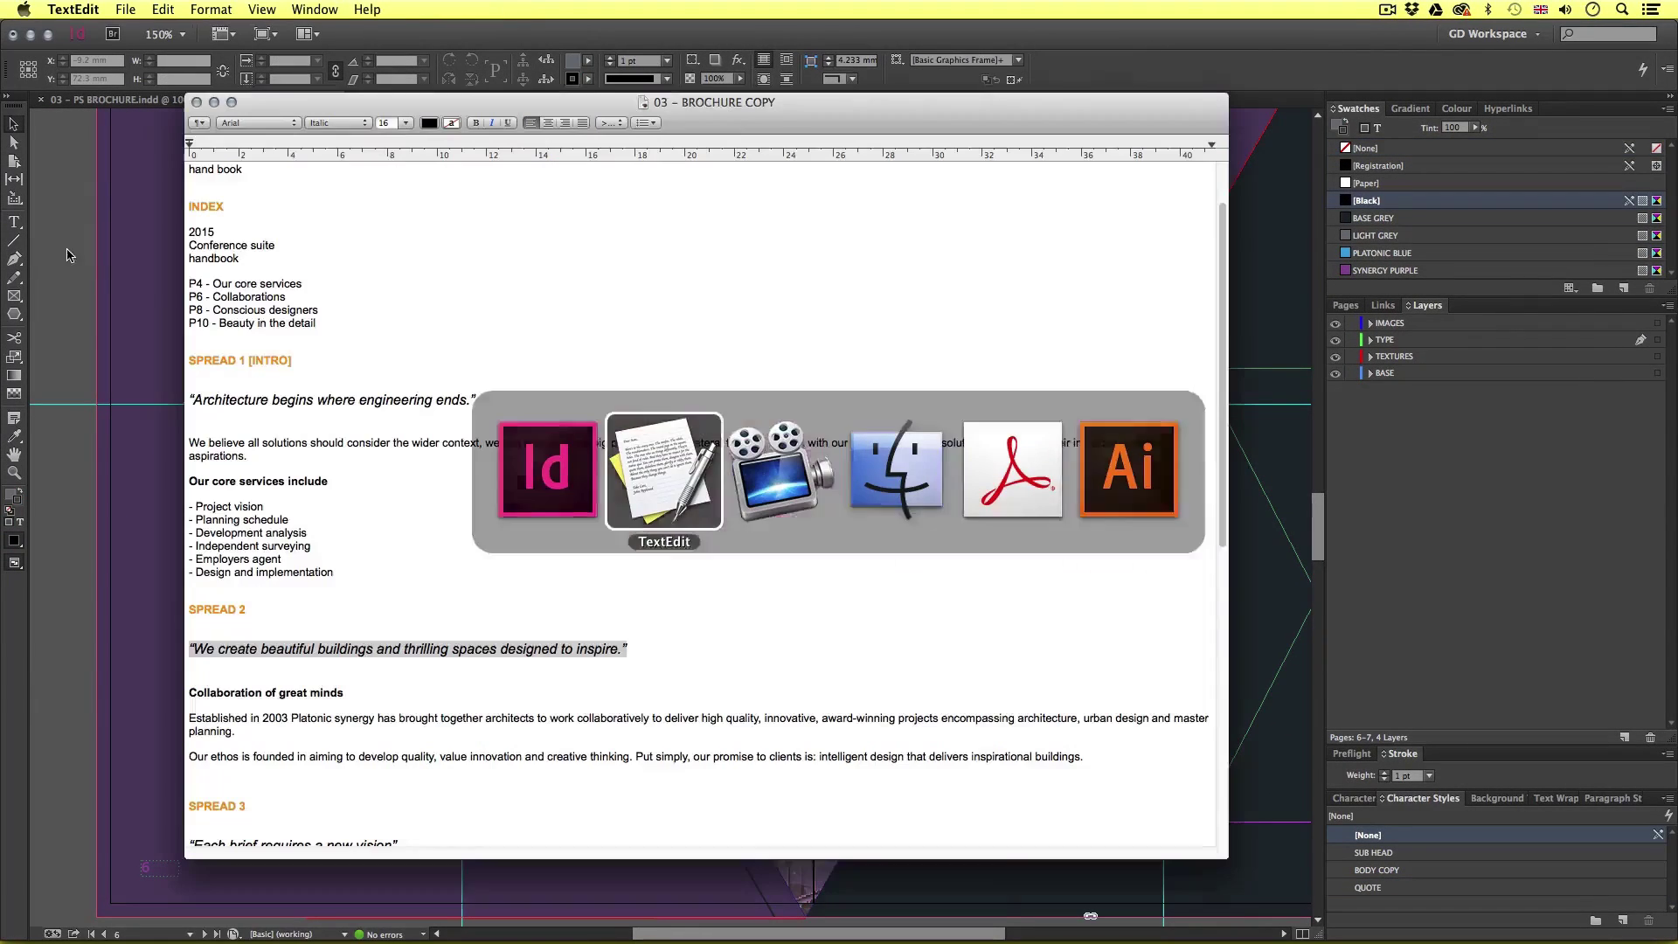
{"action": "left_click_drag", "start_coordinate": [190, 687], "coordinate": [1092, 756]}
{"action": "key", "text": "super+Tab"}
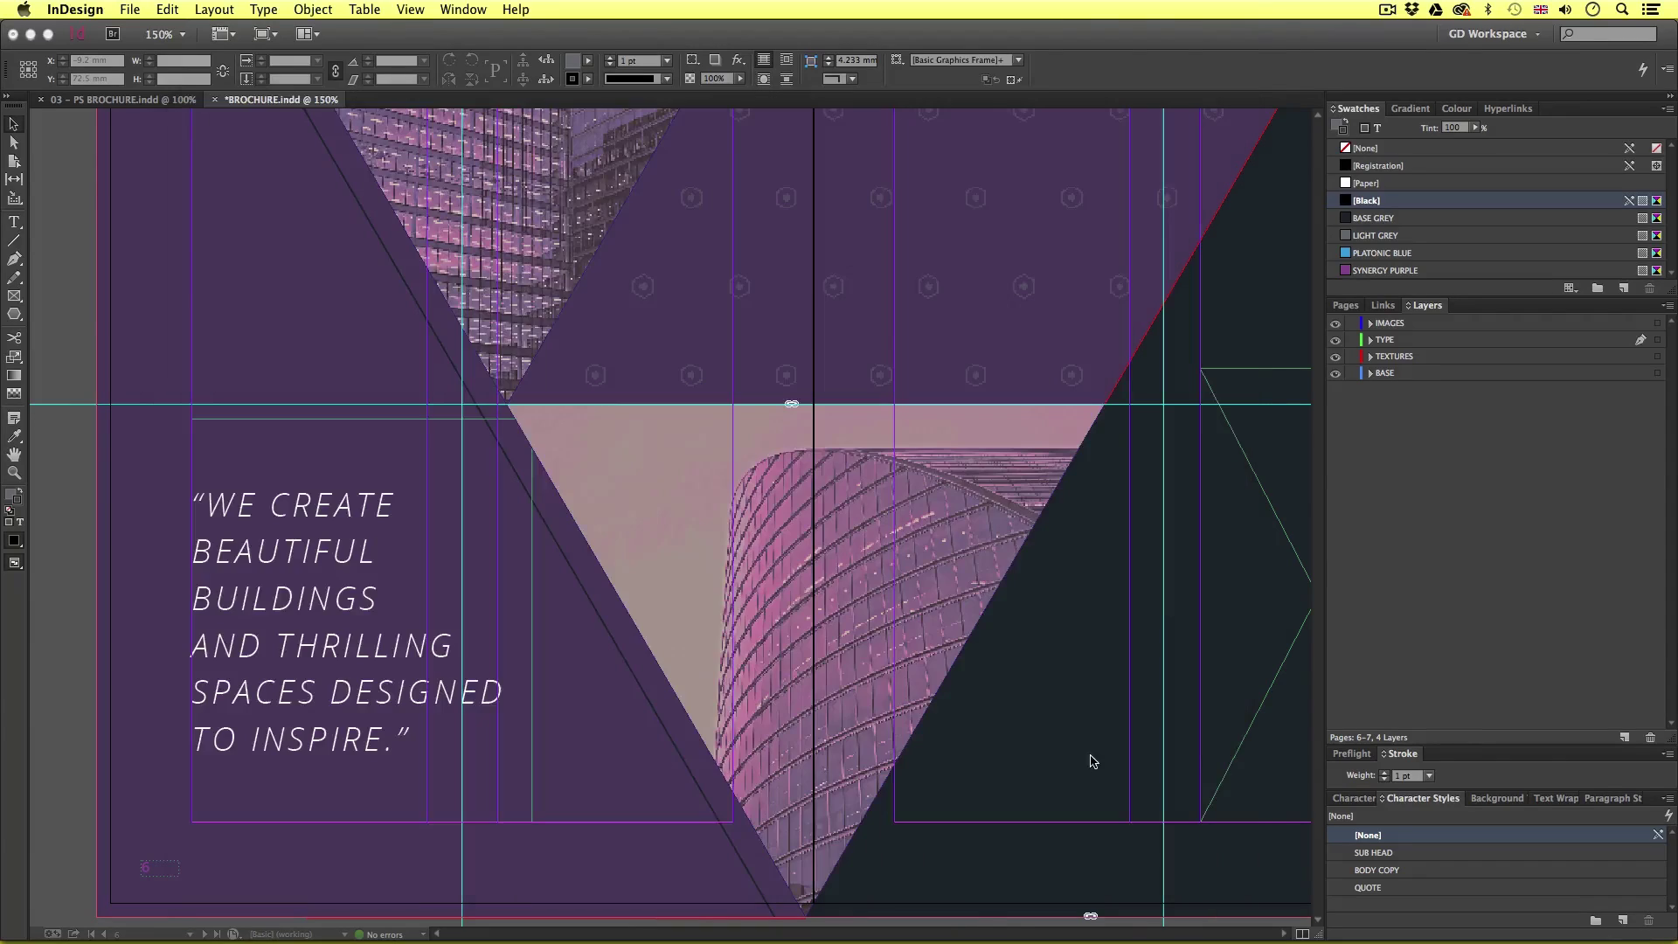
- Paste the "Collaboration of great minds" copy into the frame on page 7 and select all of its text
{"action": "left_click_drag", "start_coordinate": [1107, 531], "coordinate": [521, 532]}
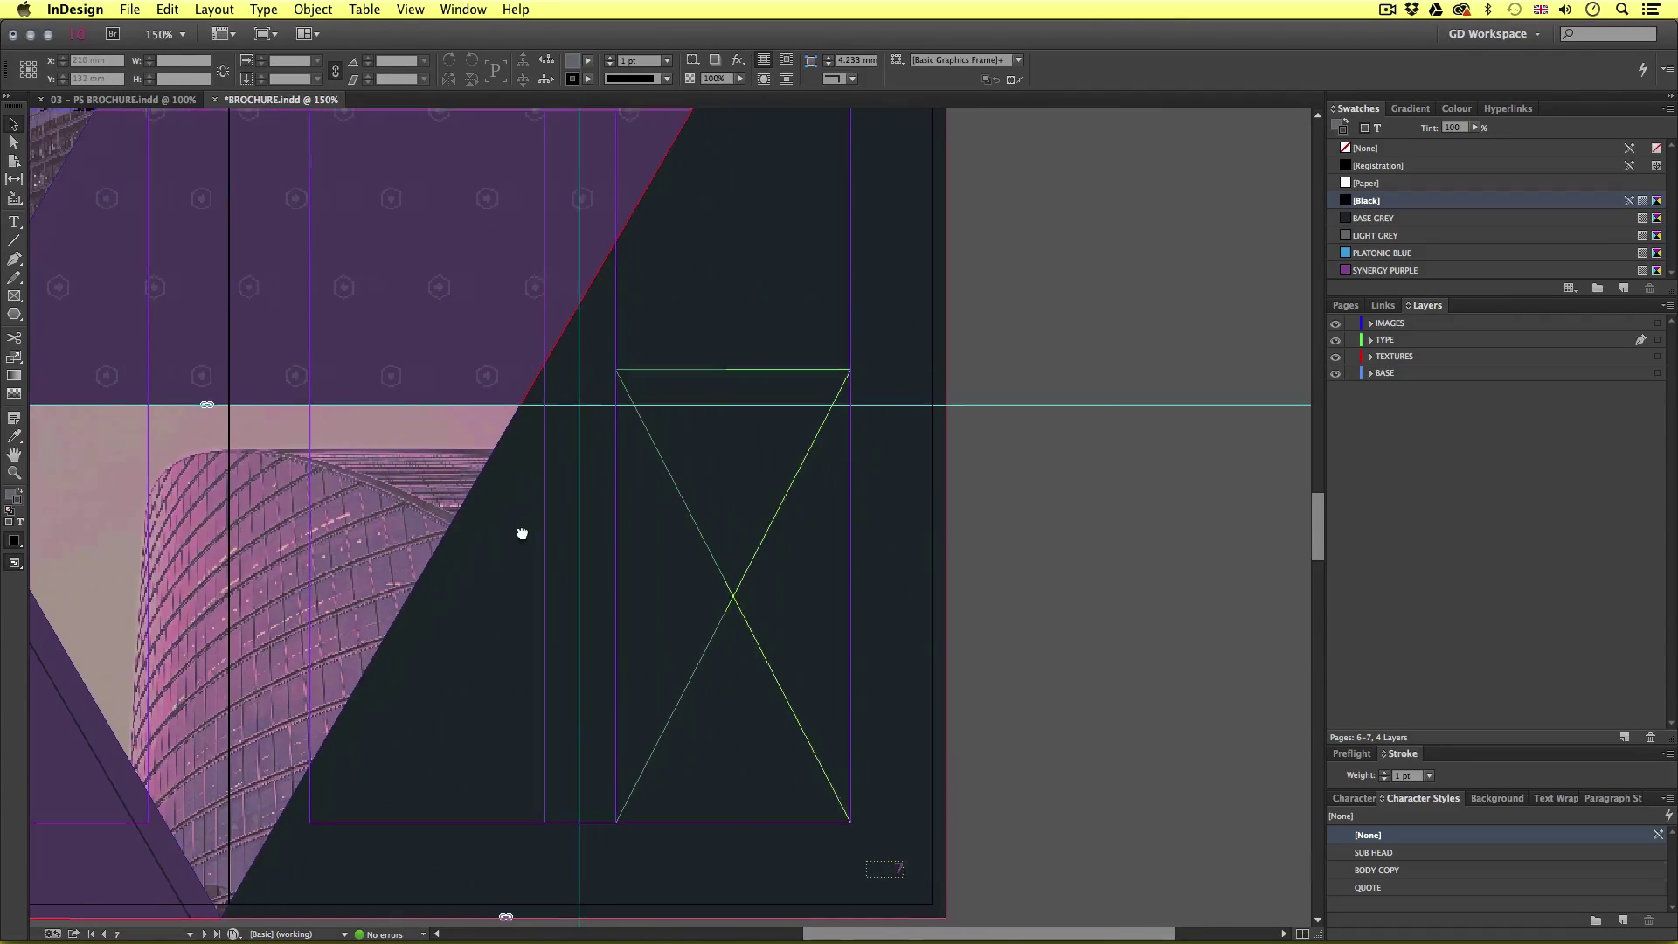
{"action": "key", "text": "t"}
{"action": "left_click", "coordinate": [718, 458]}
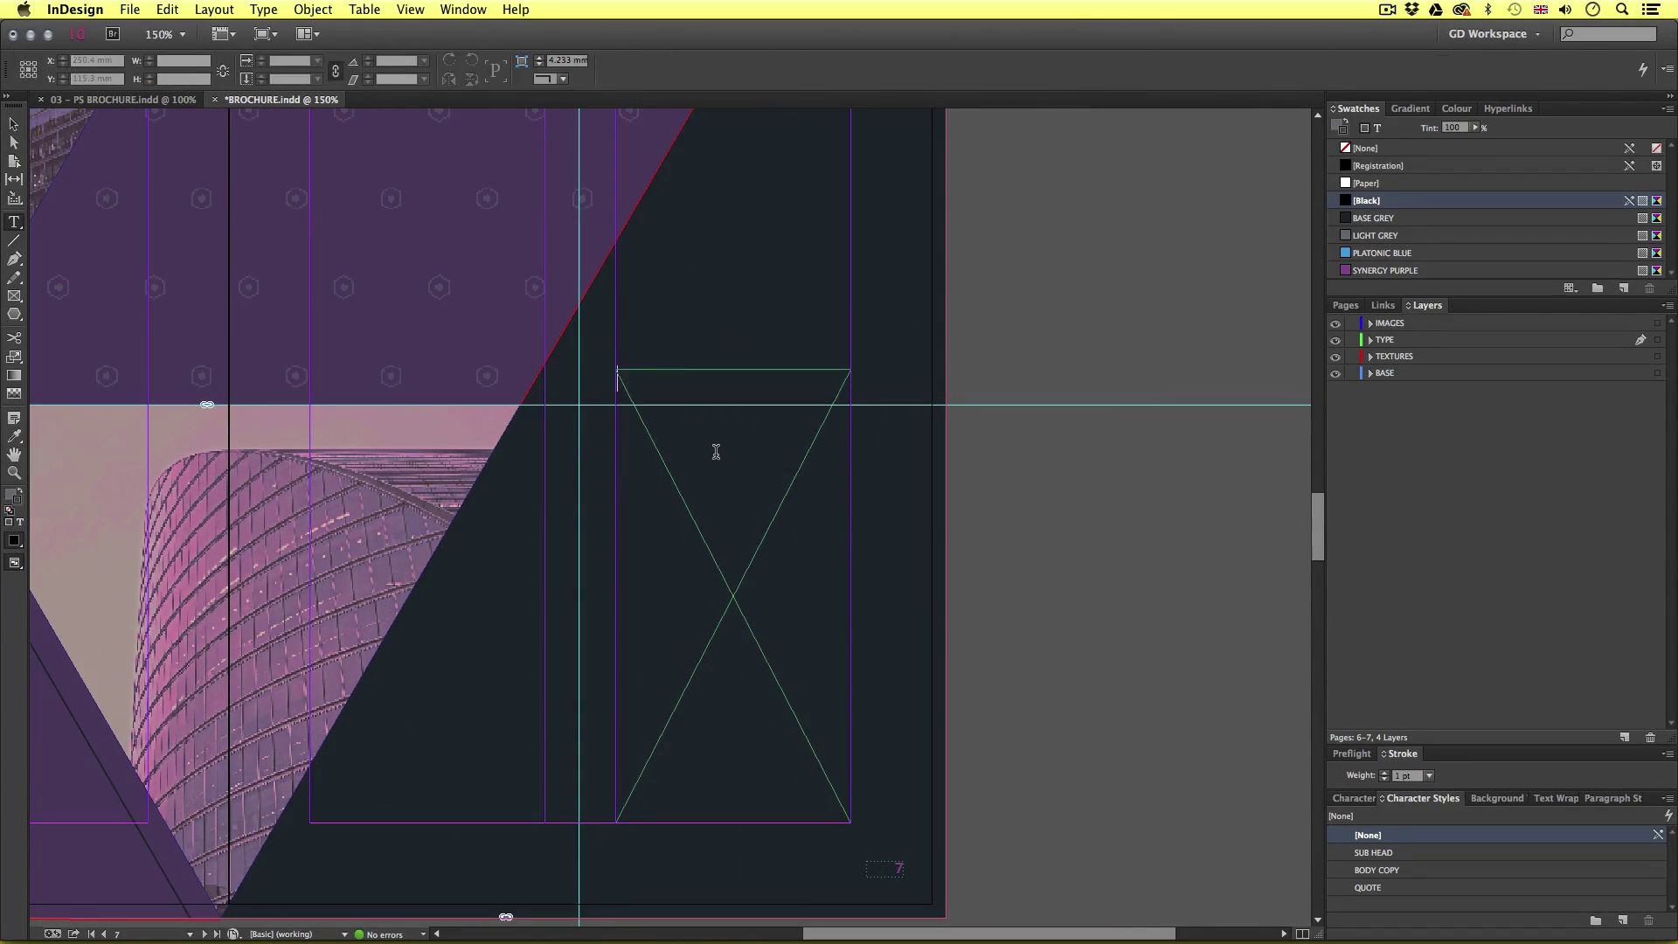
{"action": "key", "text": "super+v"}
{"action": "key", "text": "super+a"}
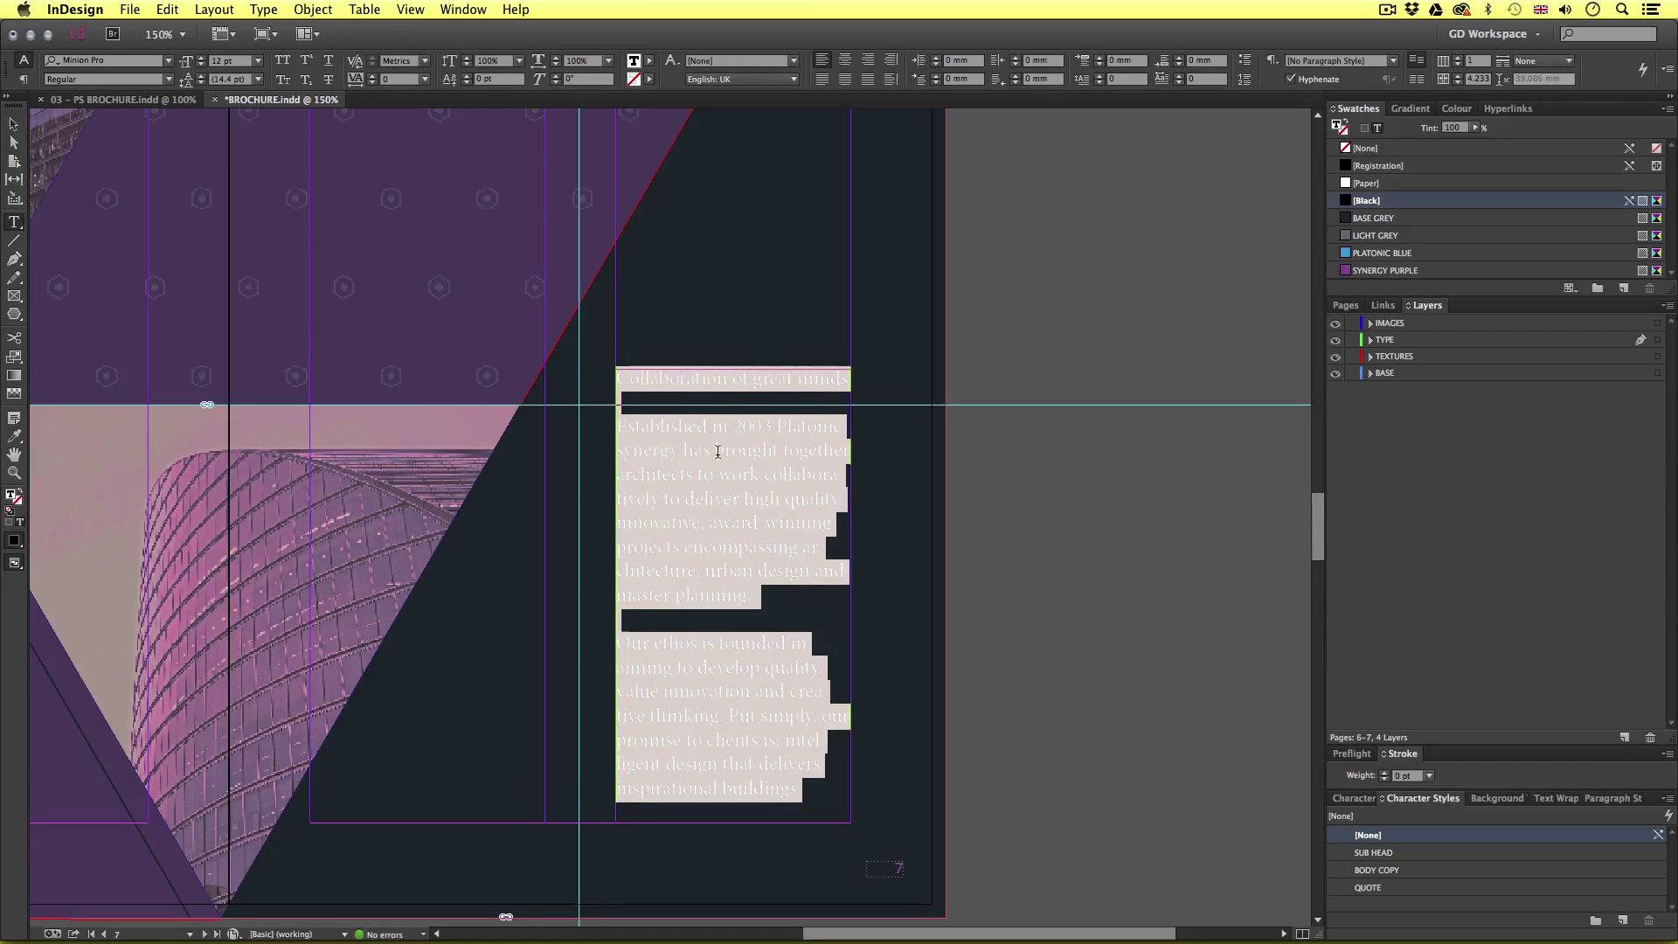
- Apply the BODY COPY character style to all the pasted text on page 7 and SUB HEAD to its "Collaboration of great minds" heading
{"action": "left_click", "coordinate": [1391, 873]}
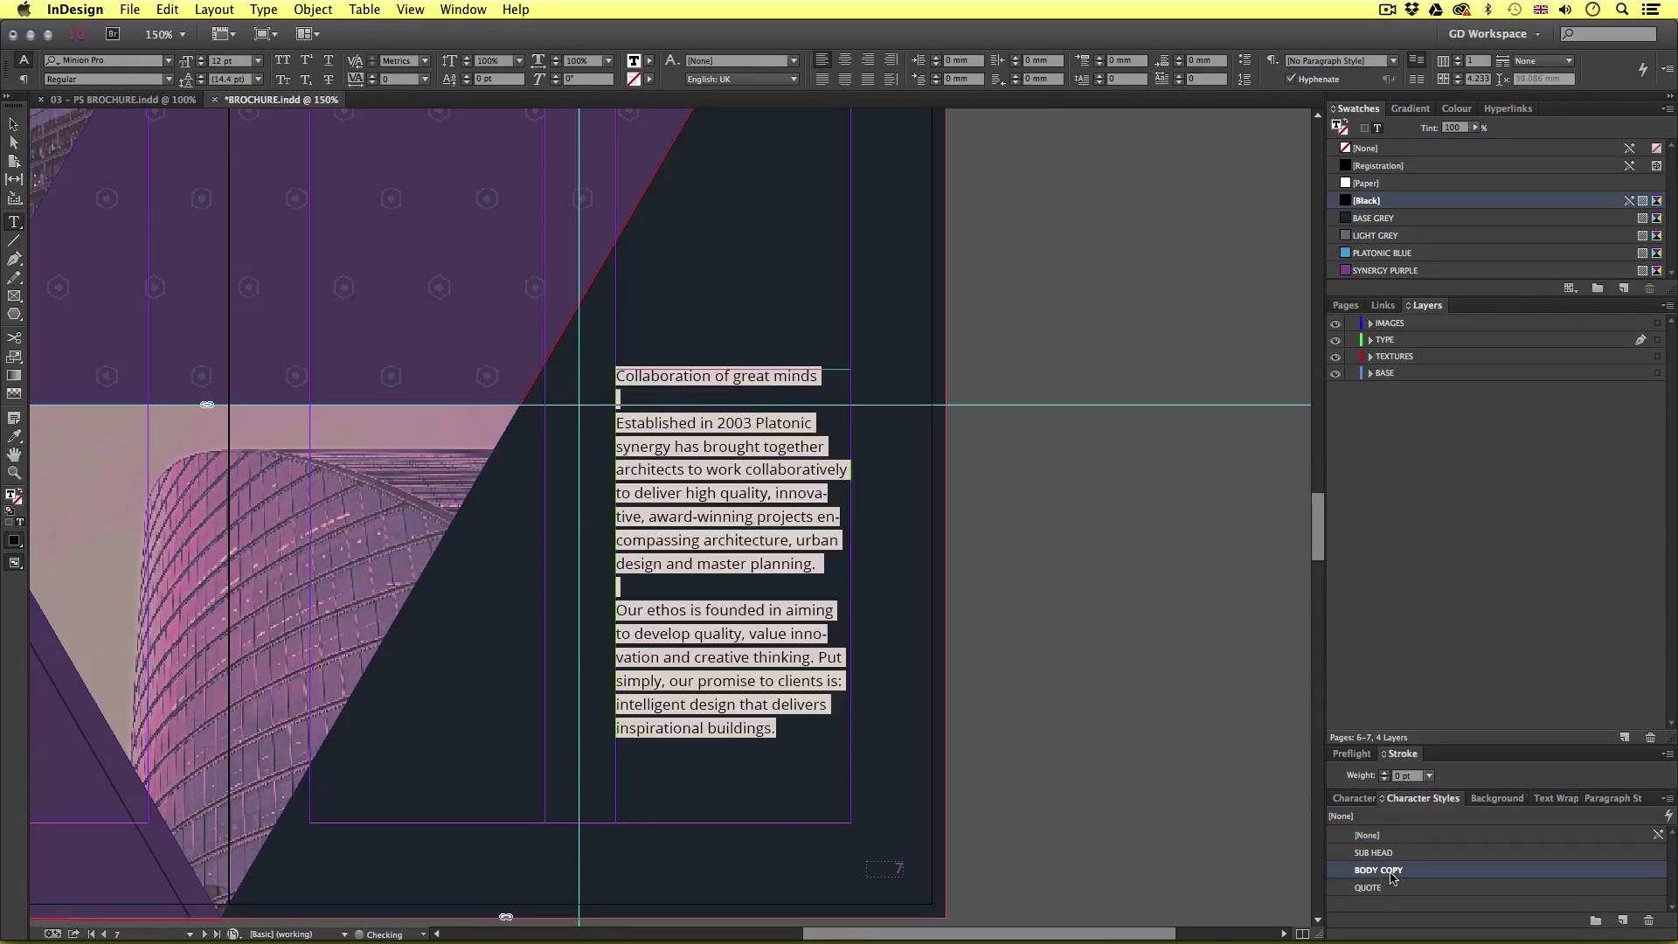
{"action": "left_click", "coordinate": [820, 375]}
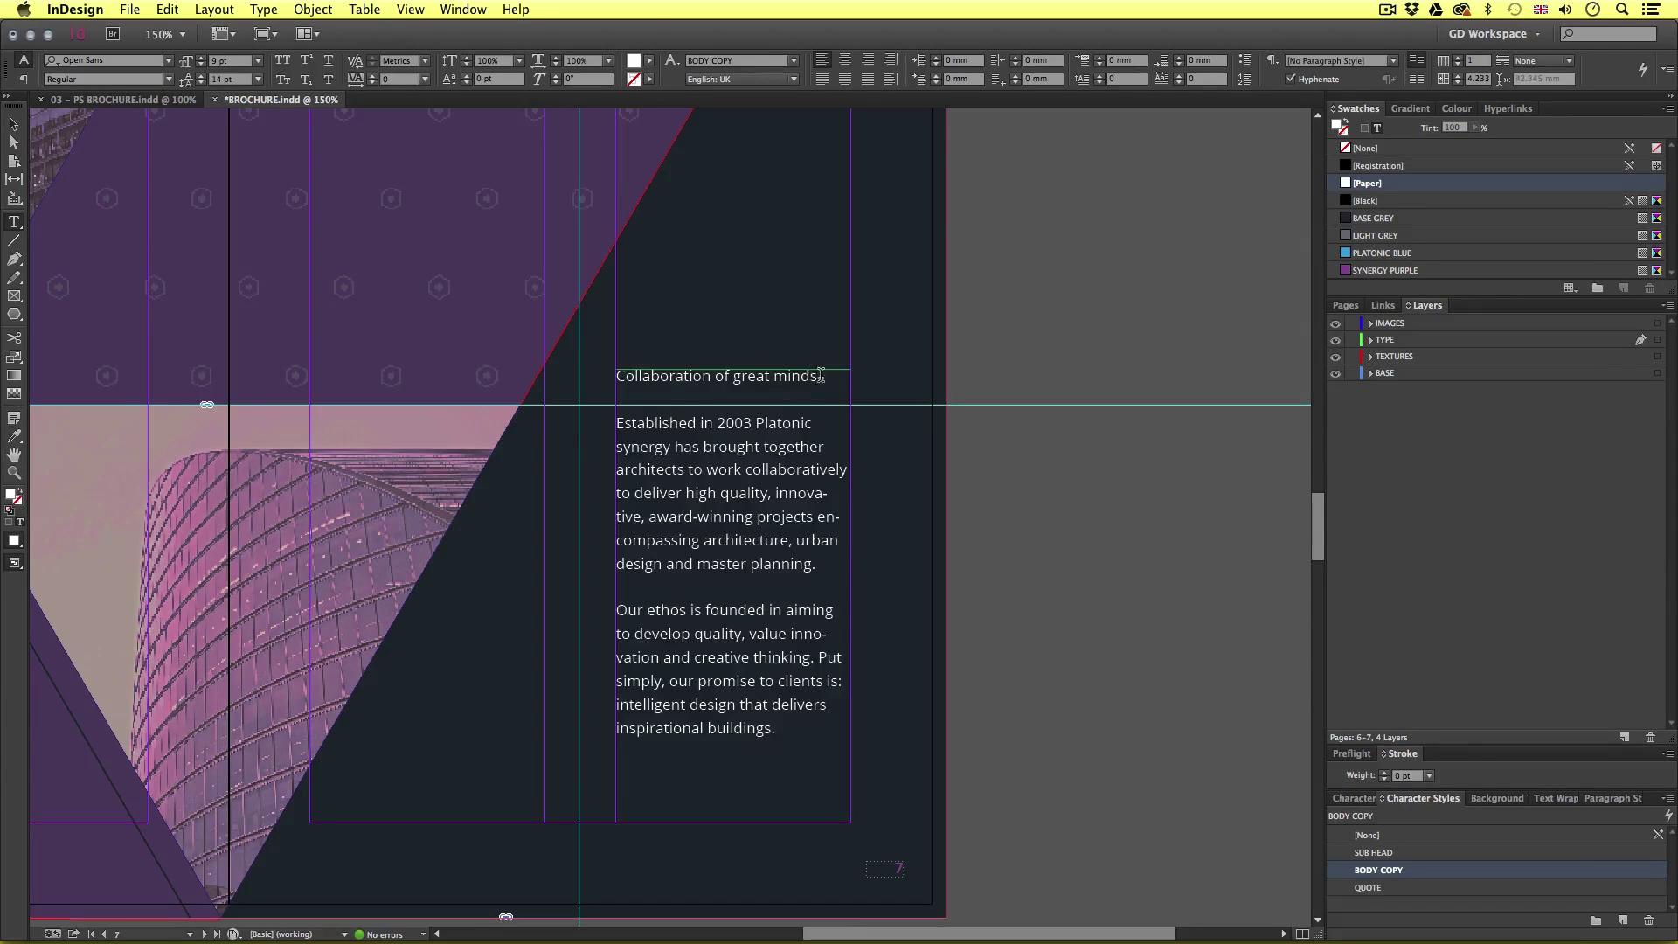
{"action": "left_click_drag", "start_coordinate": [818, 375], "coordinate": [615, 376]}
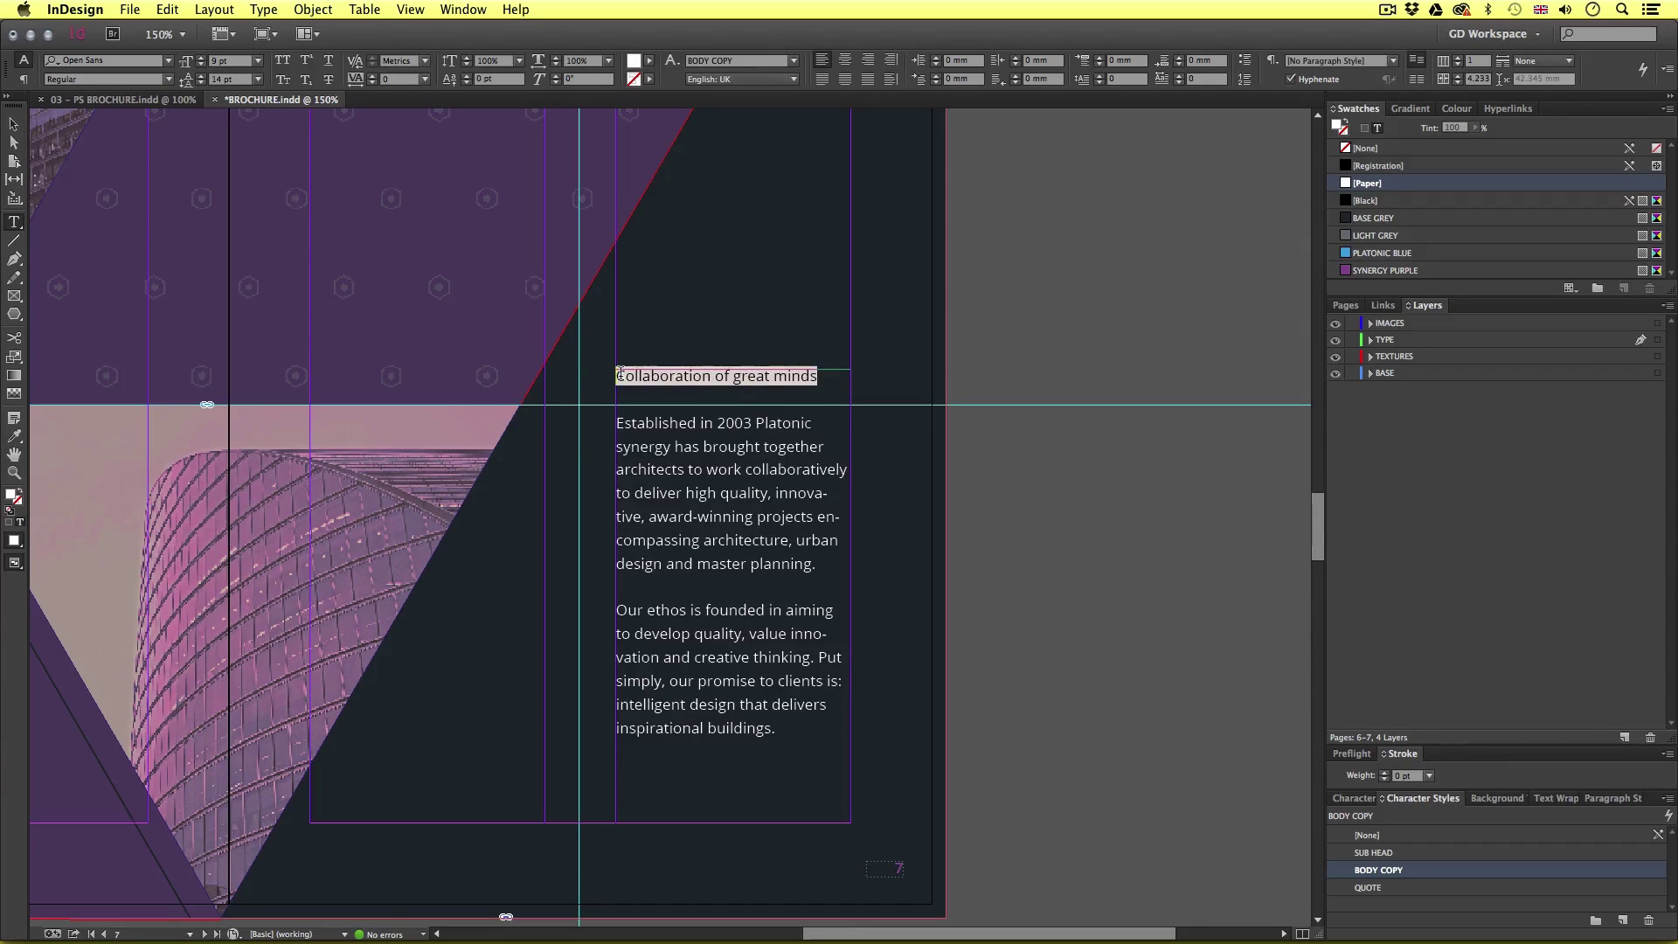
{"action": "left_click", "coordinate": [1390, 856]}
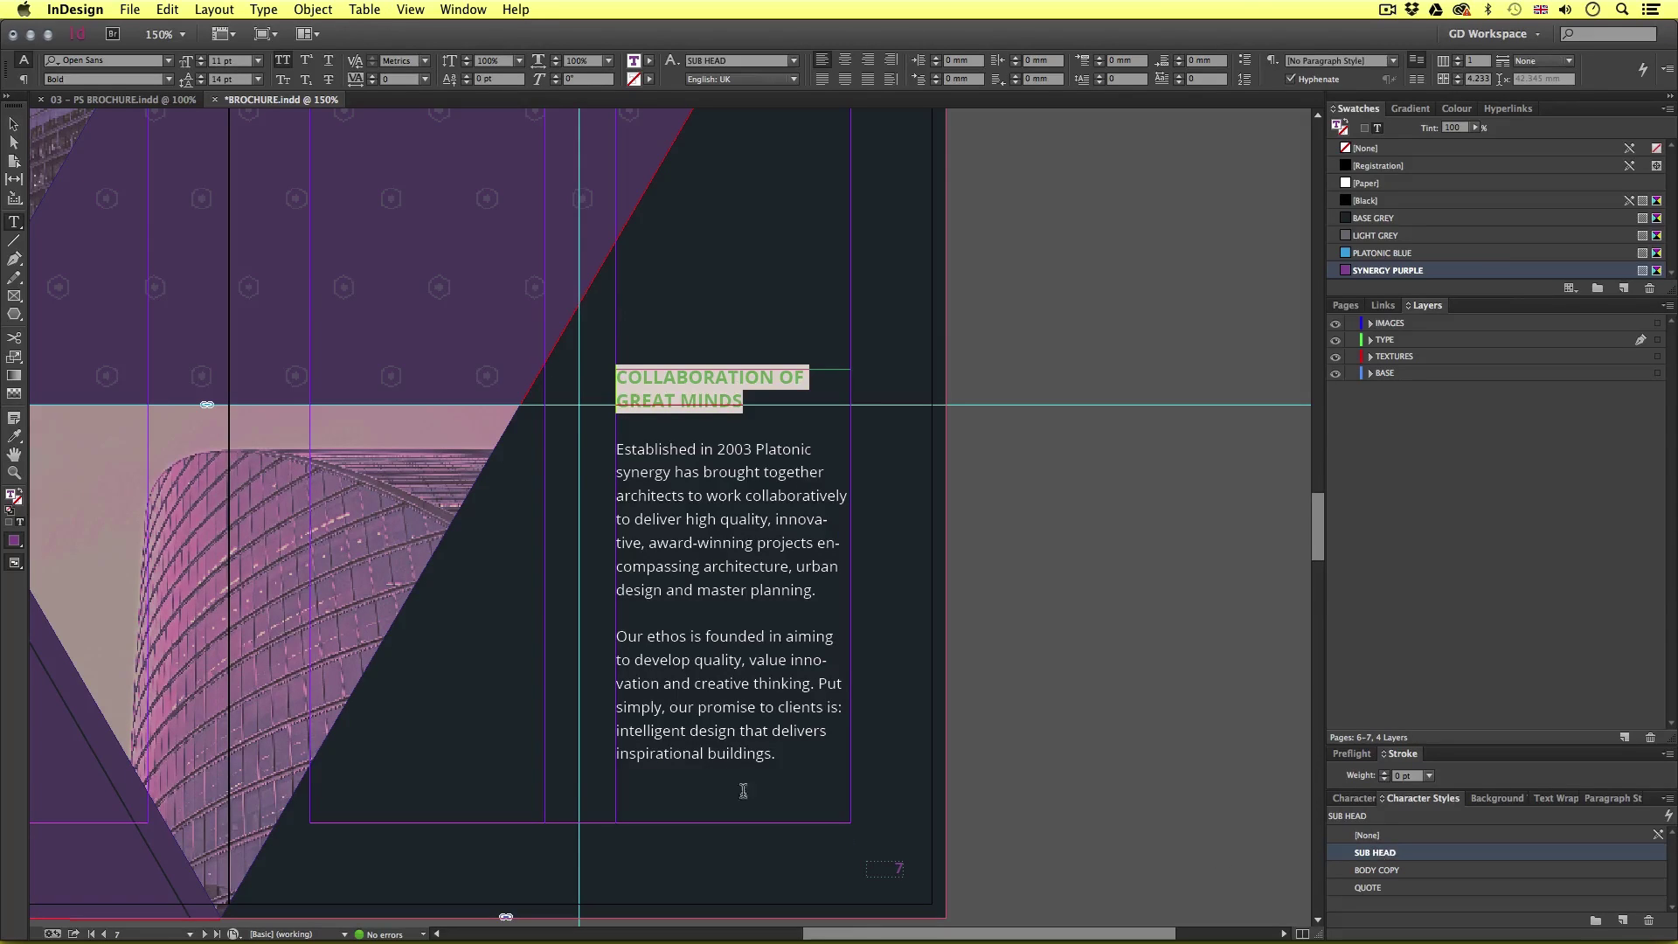
- Colour the "Our ethos" paragraph SYNERGY PURPLE and lower the text frame's upper edge to the horizontal guide, making the frame 88 mm tall
{"action": "left_click_drag", "start_coordinate": [793, 756], "coordinate": [615, 636]}
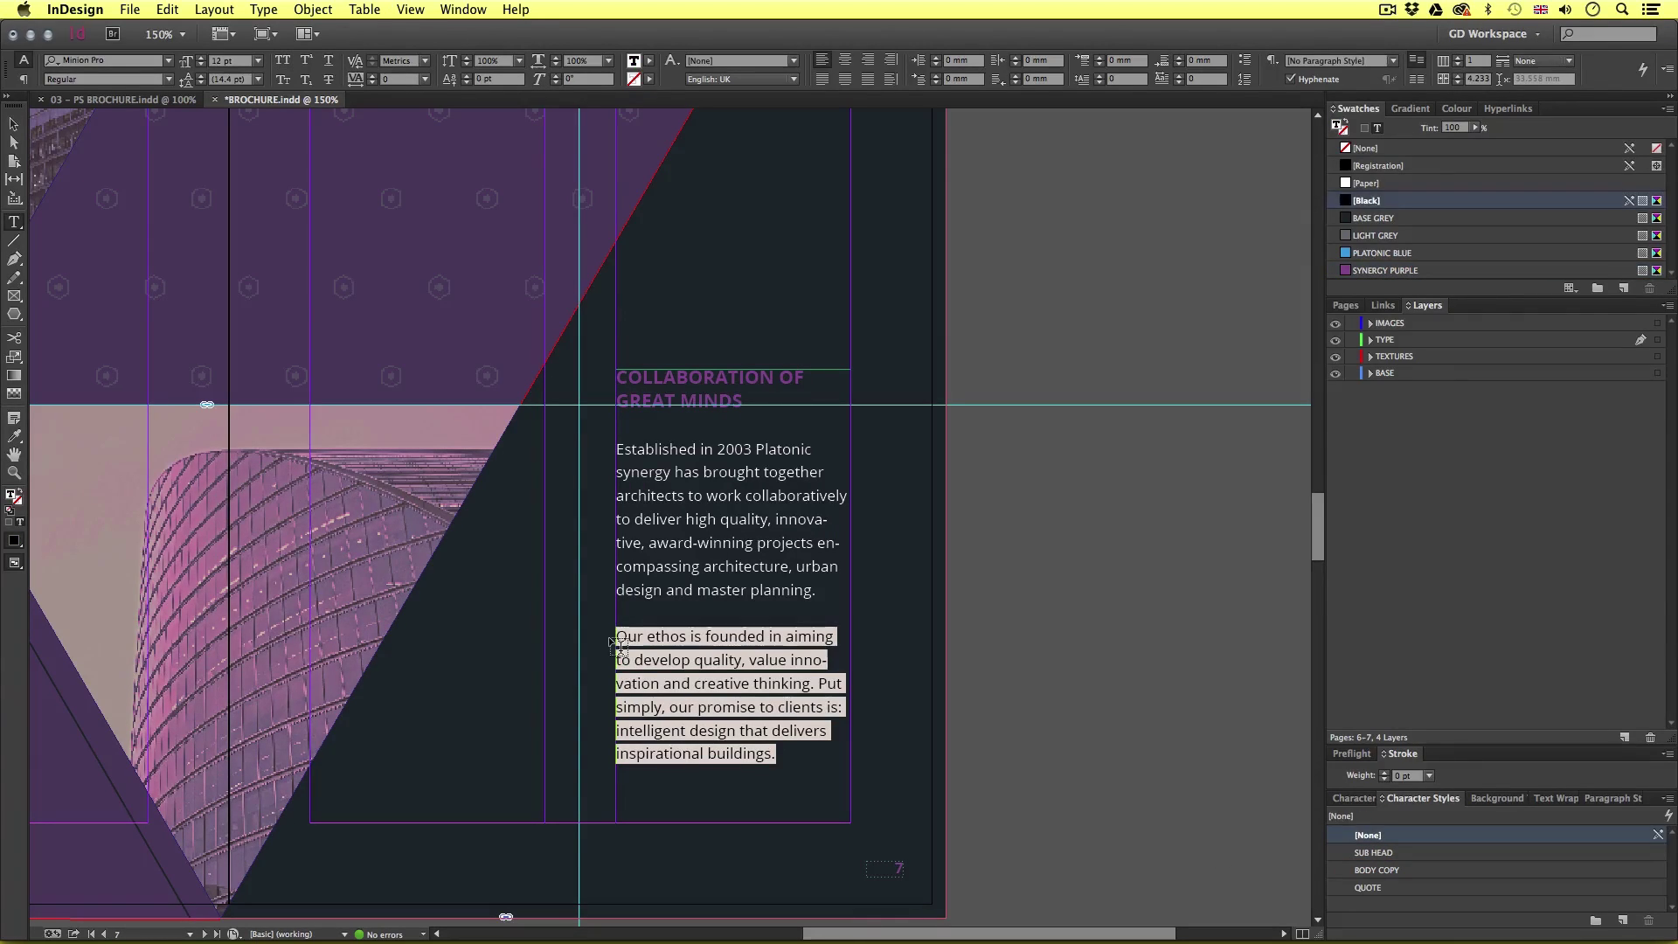
{"action": "left_click", "coordinate": [1396, 271]}
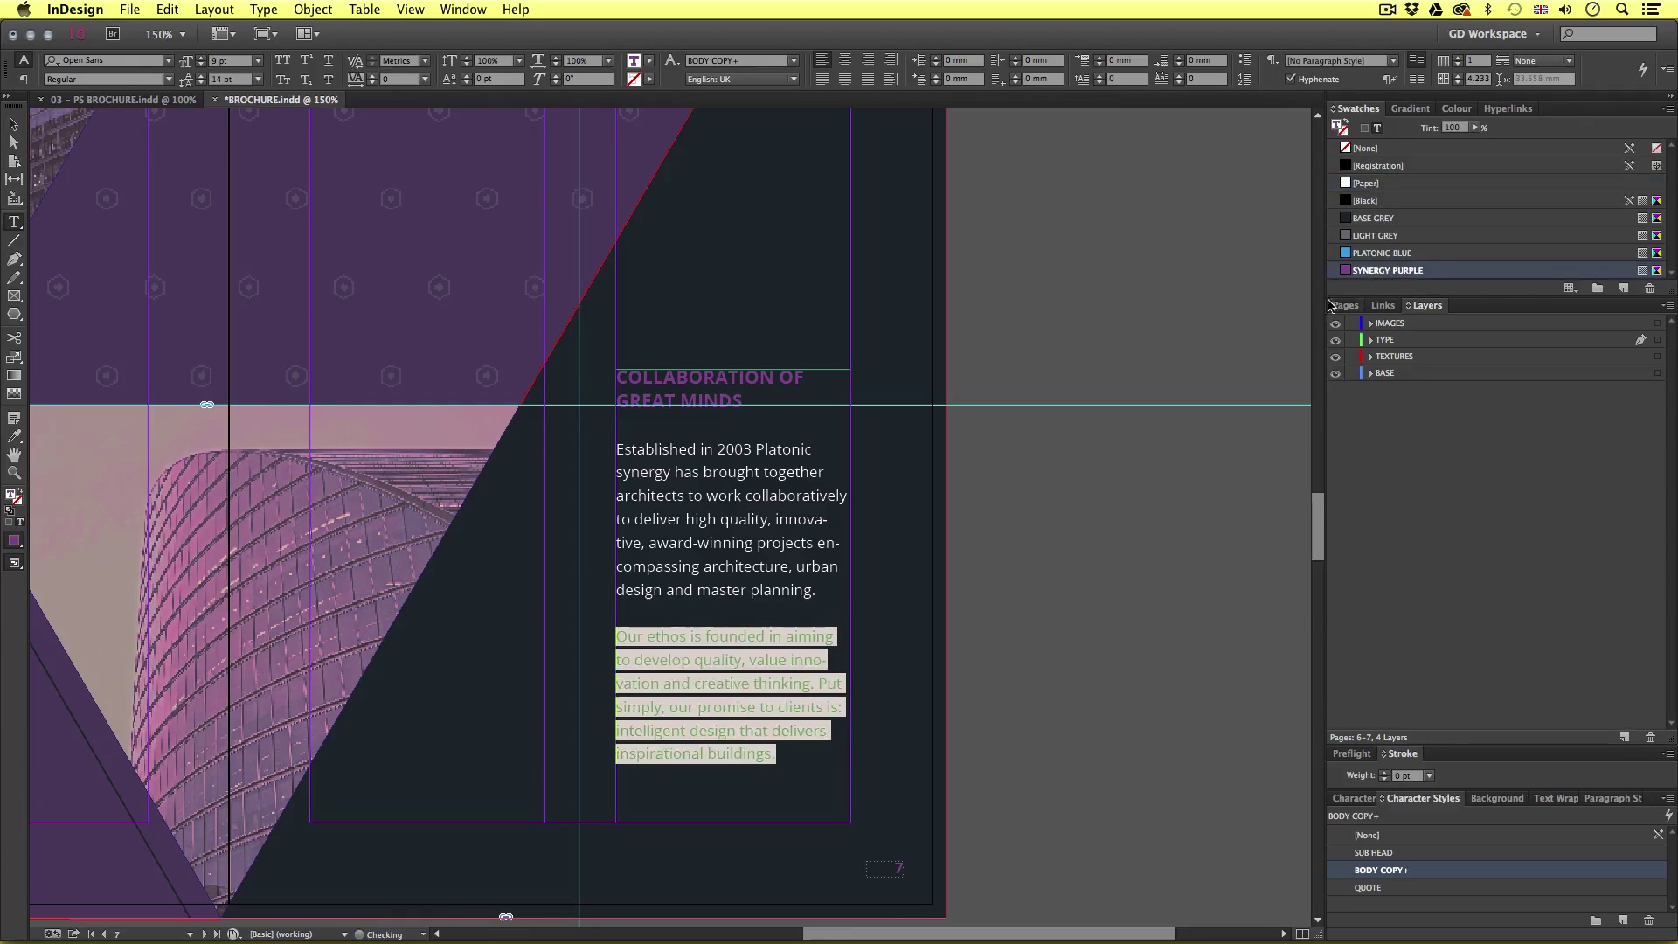
{"action": "left_click", "coordinate": [13, 124]}
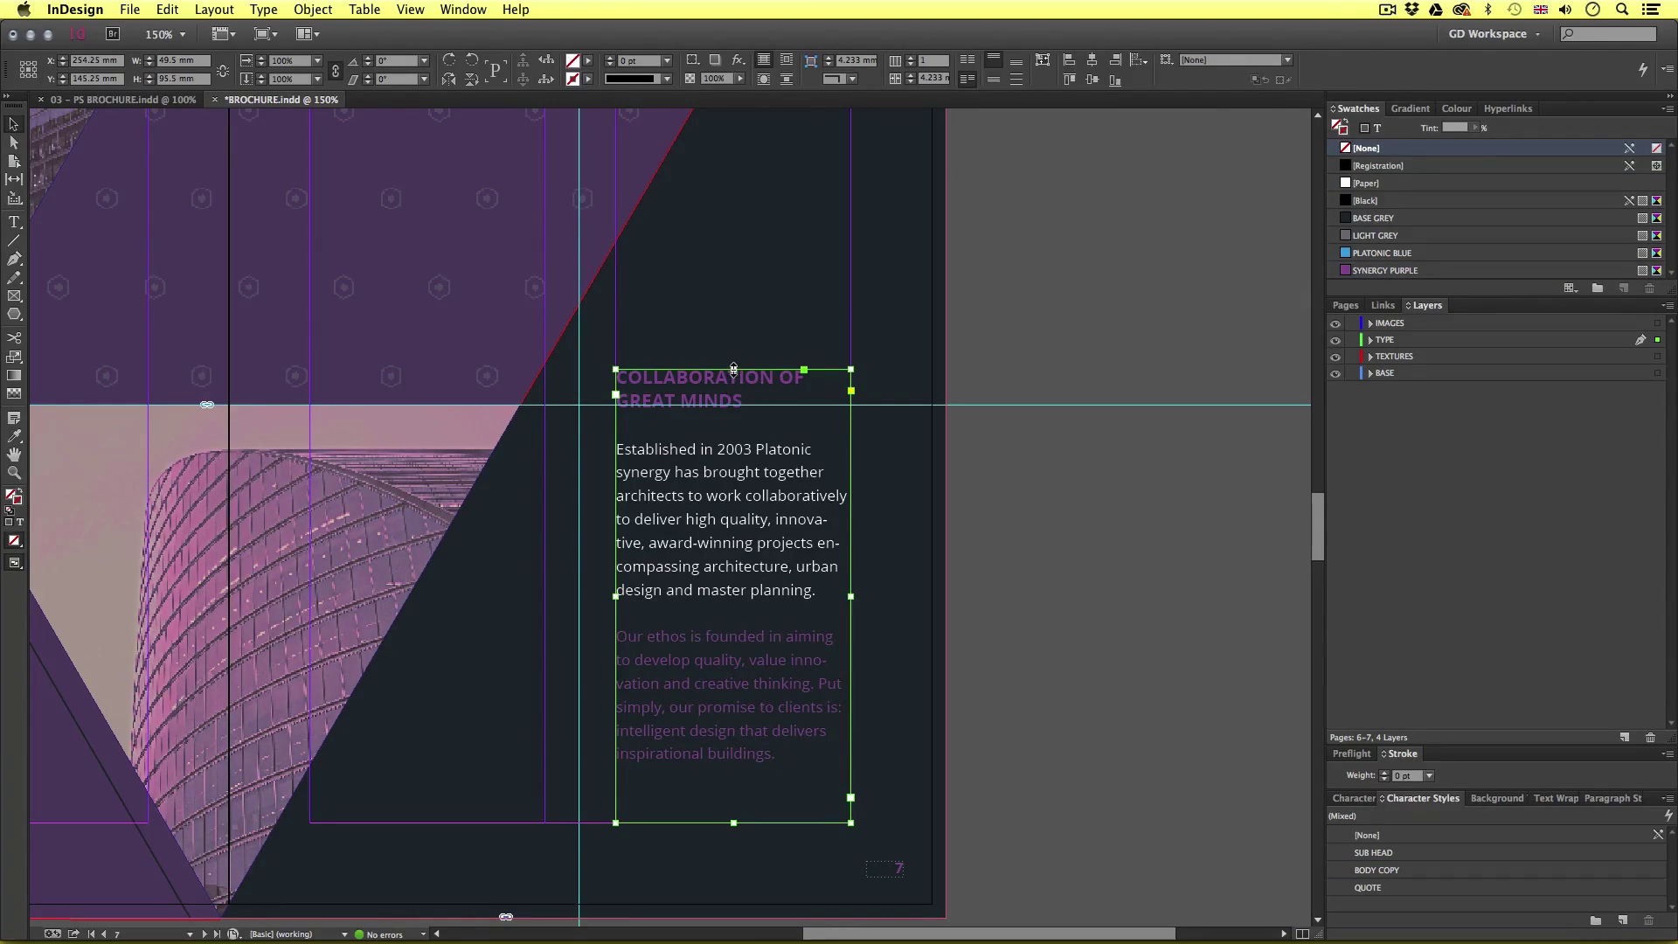
{"action": "left_click_drag", "start_coordinate": [733, 369], "coordinate": [525, 405]}
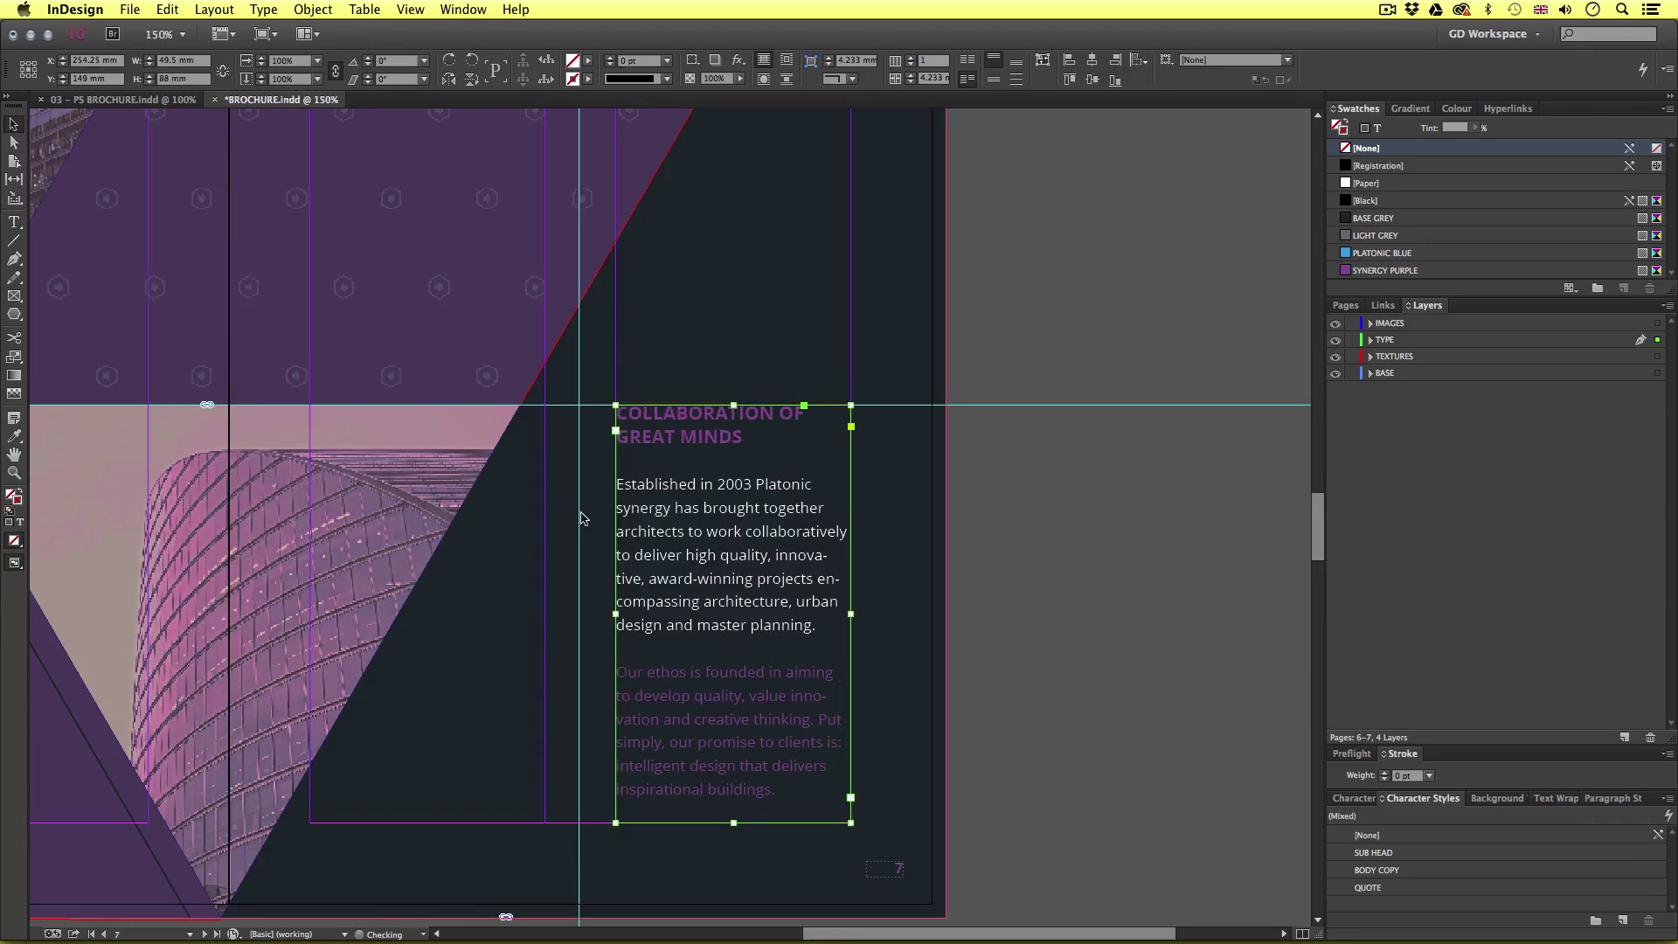
- Preview the whole page 6–7 spread without guides and with the text frame deselected
{"action": "key", "text": "super+minus"}
{"action": "left_click_drag", "start_coordinate": [583, 518], "coordinate": [609, 554]}
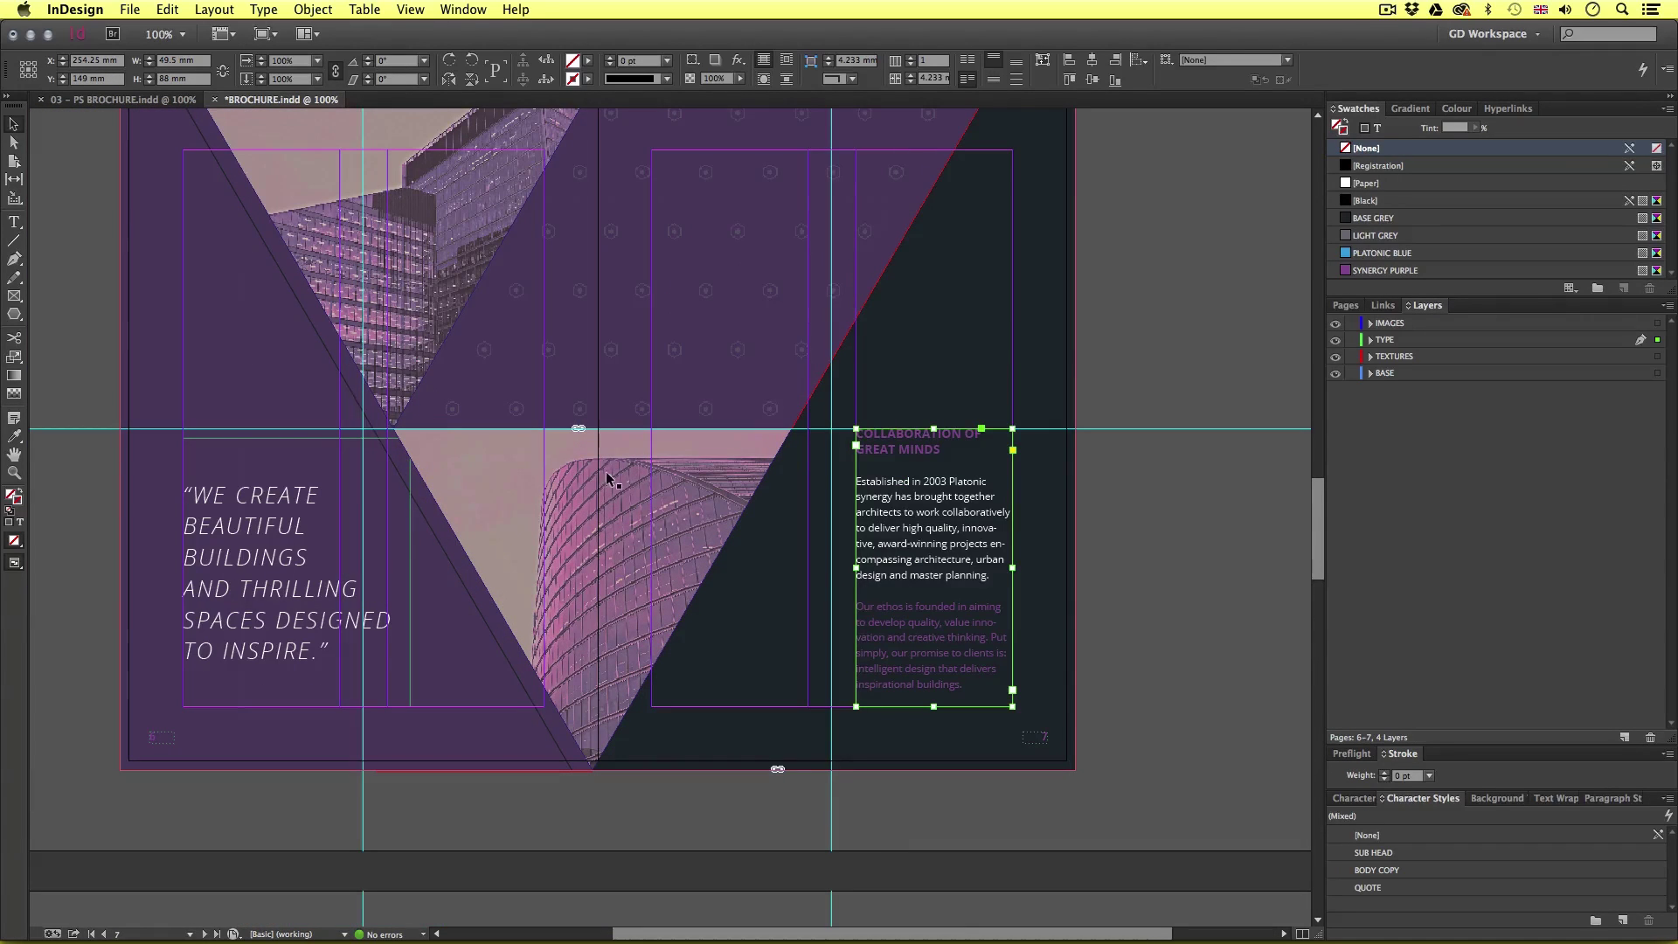
{"action": "left_click_drag", "start_coordinate": [609, 479], "coordinate": [636, 560]}
{"action": "key", "text": "w"}
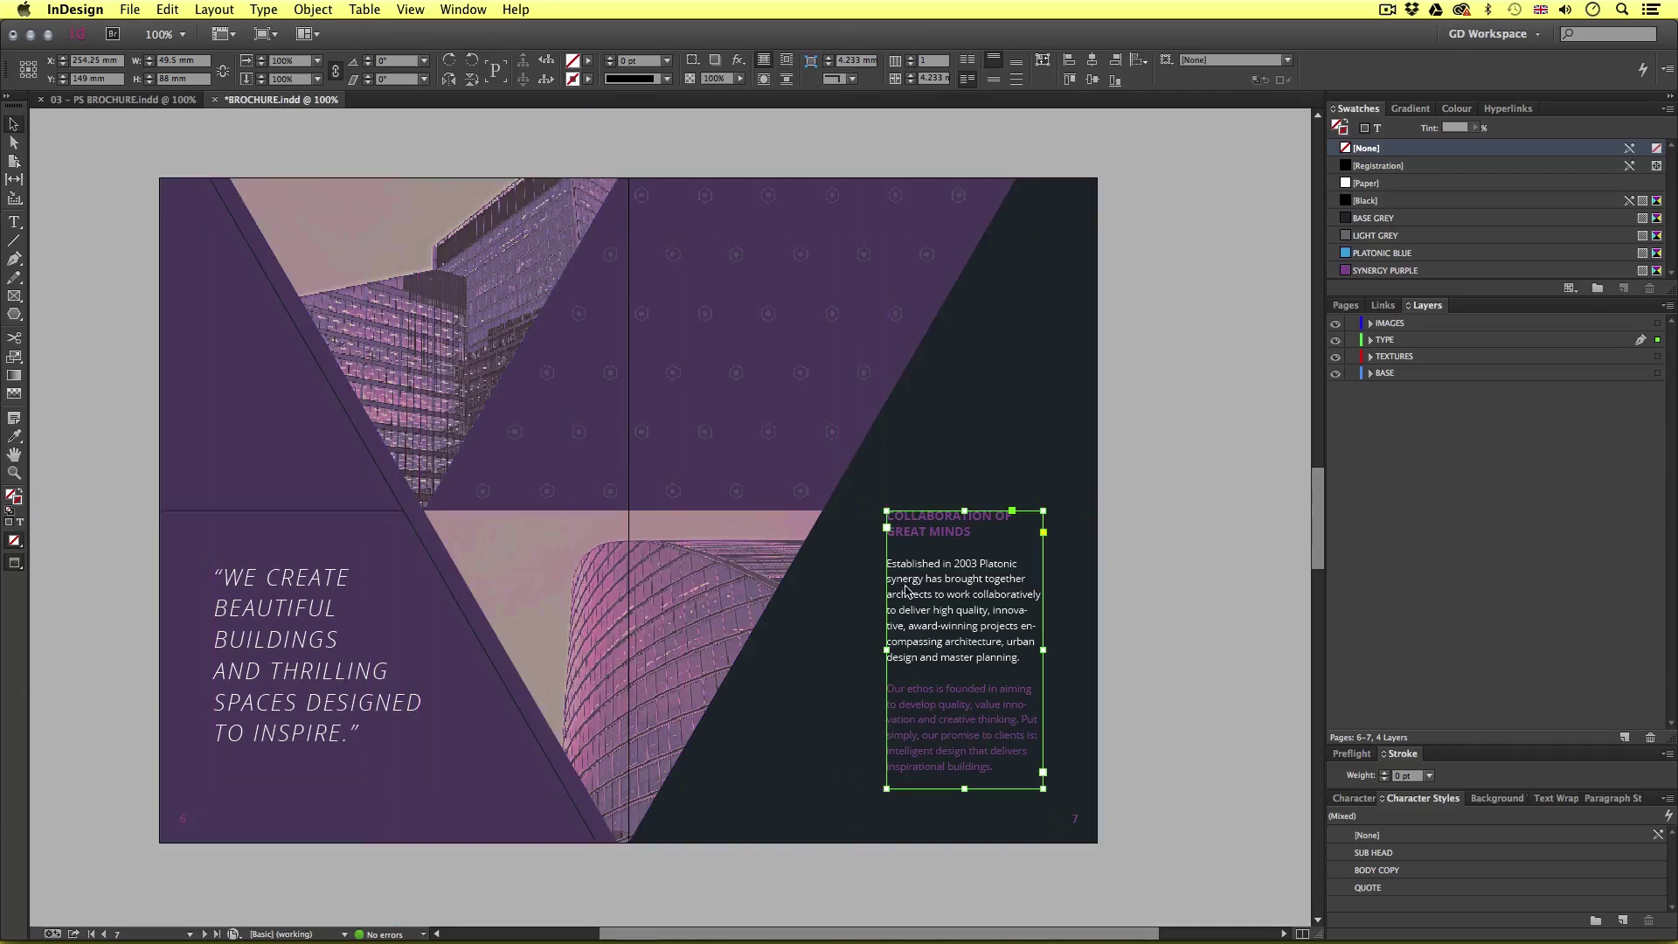
{"action": "left_click", "coordinate": [1155, 527]}
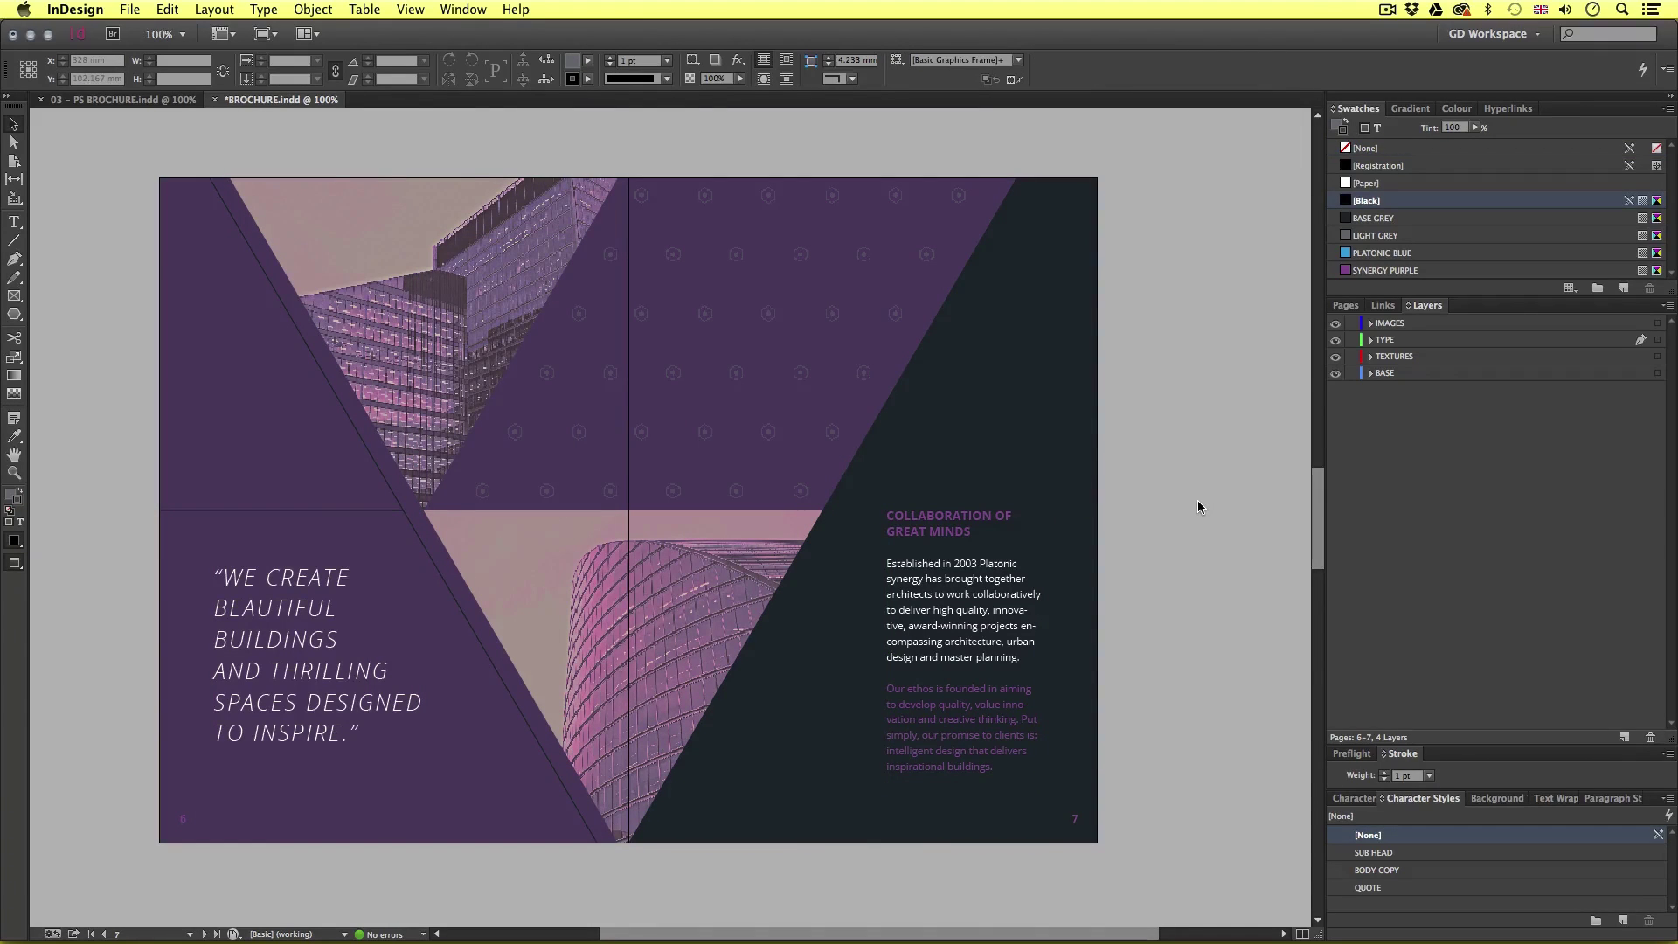
- Draw three 49.5 mm wide frames on pages 8–9: about 36 mm tall below page 8's photo, and about 56 and 77 mm tall in page 9's first column
{"action": "scroll", "coordinate": [1141, 611], "scroll_direction": "down", "scroll_amount": 10}
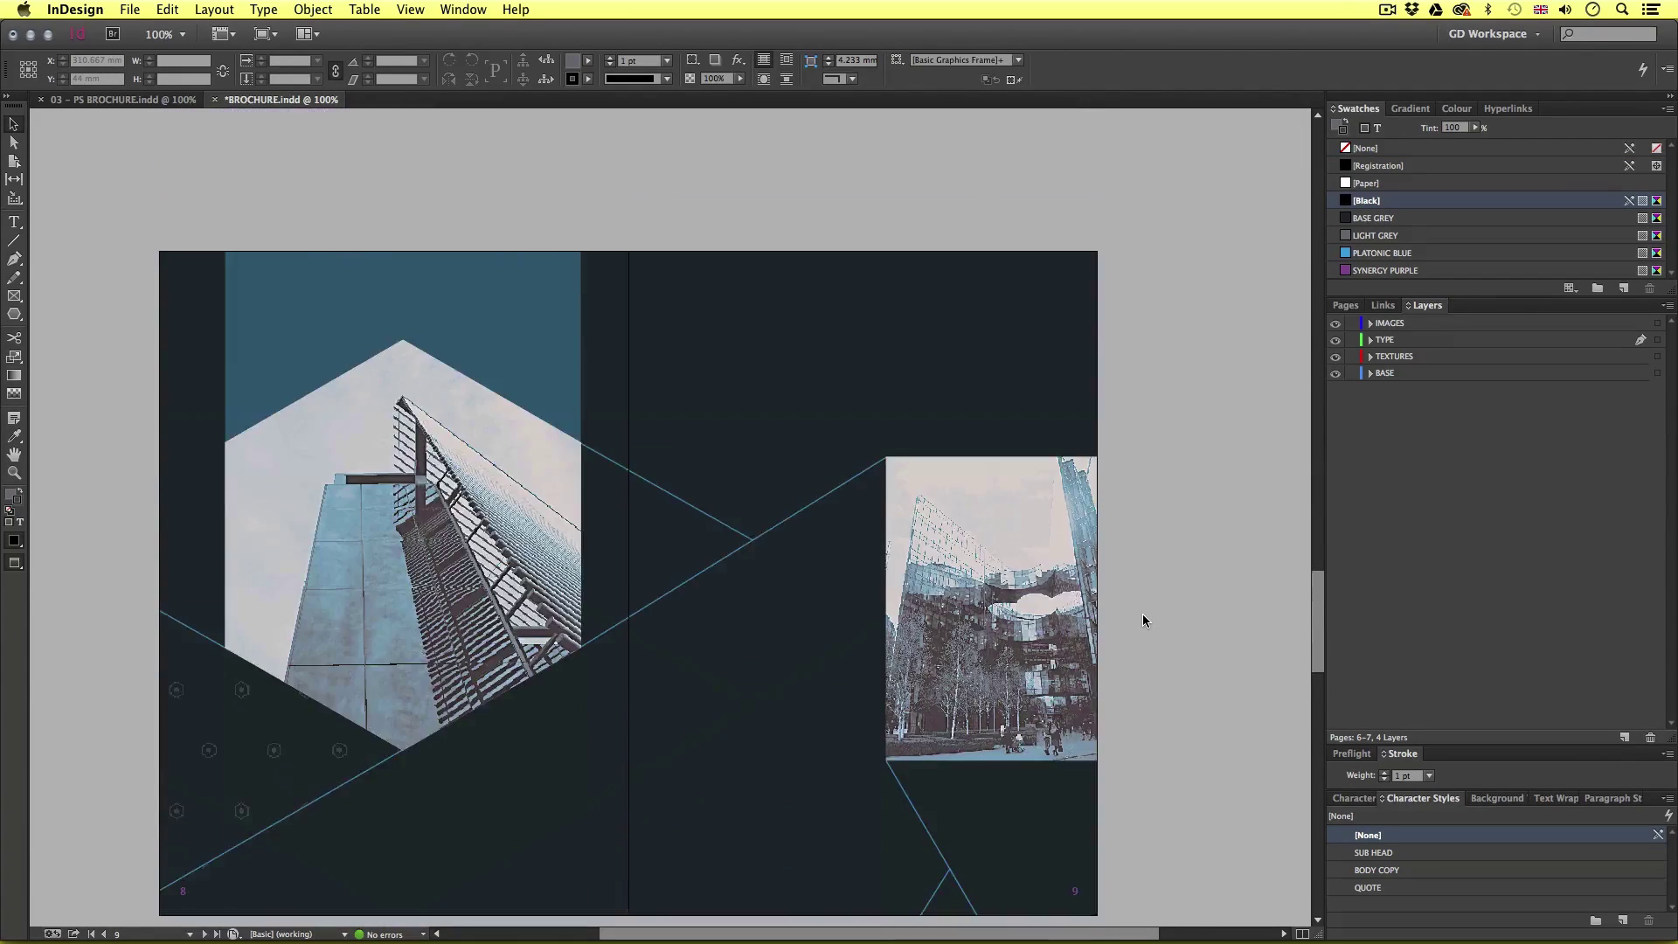
{"action": "scroll", "coordinate": [1142, 621], "scroll_direction": "down", "scroll_amount": 2}
{"action": "left_click_drag", "start_coordinate": [786, 518], "coordinate": [874, 531]}
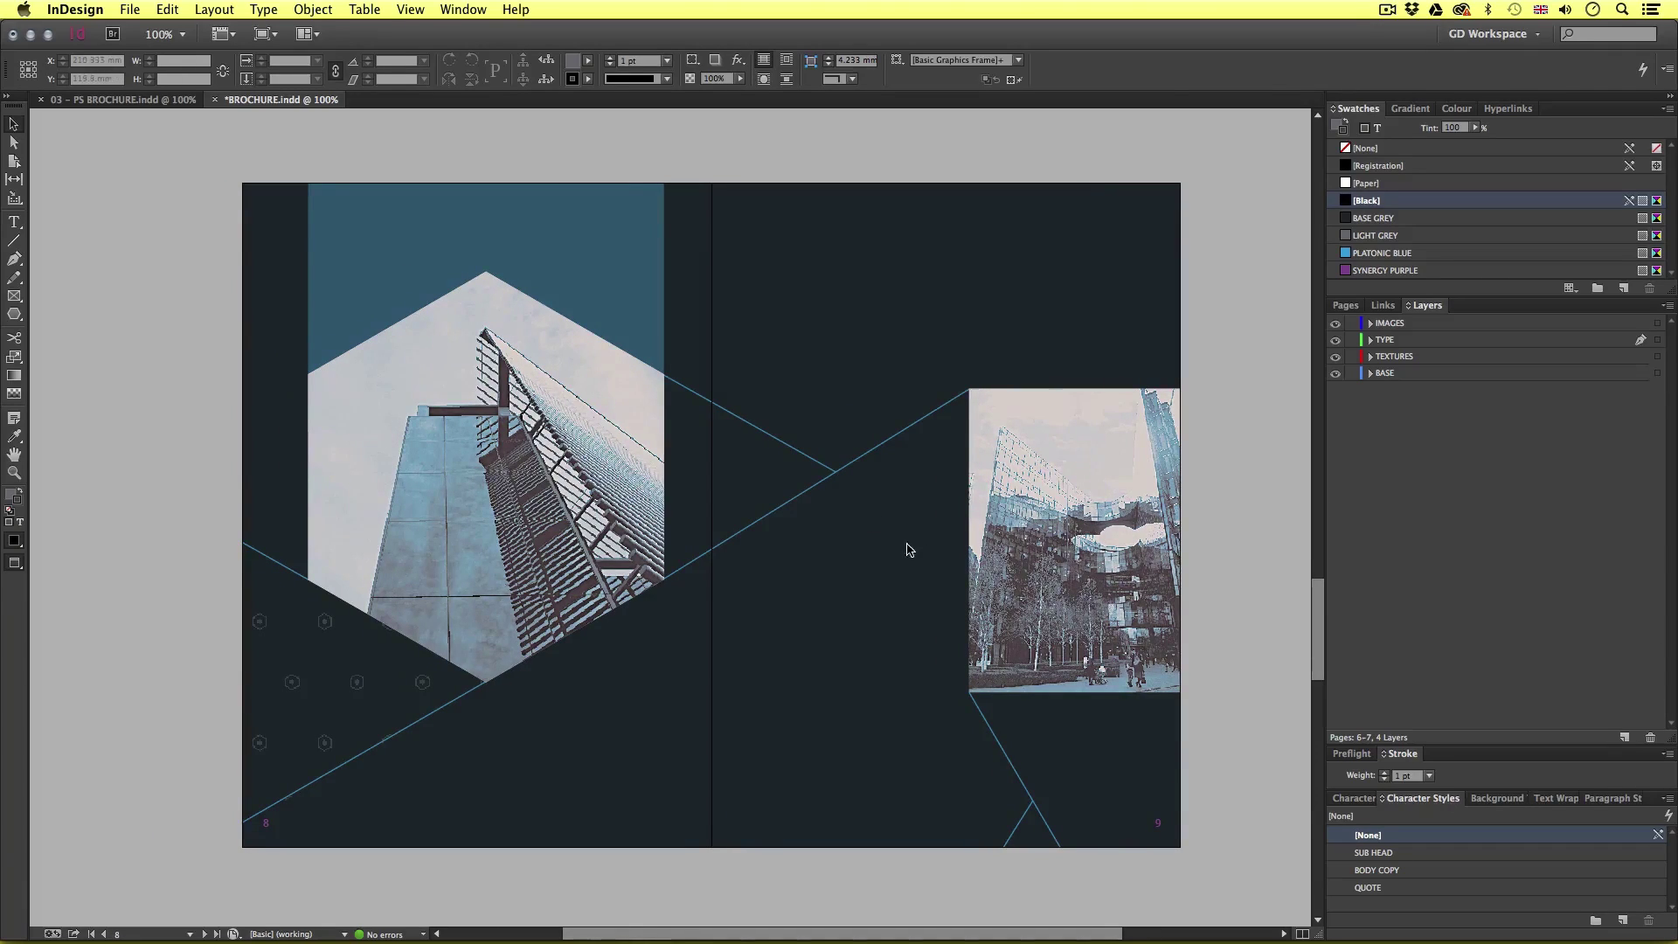
{"action": "key", "text": "w"}
{"action": "left_click", "coordinate": [14, 296]}
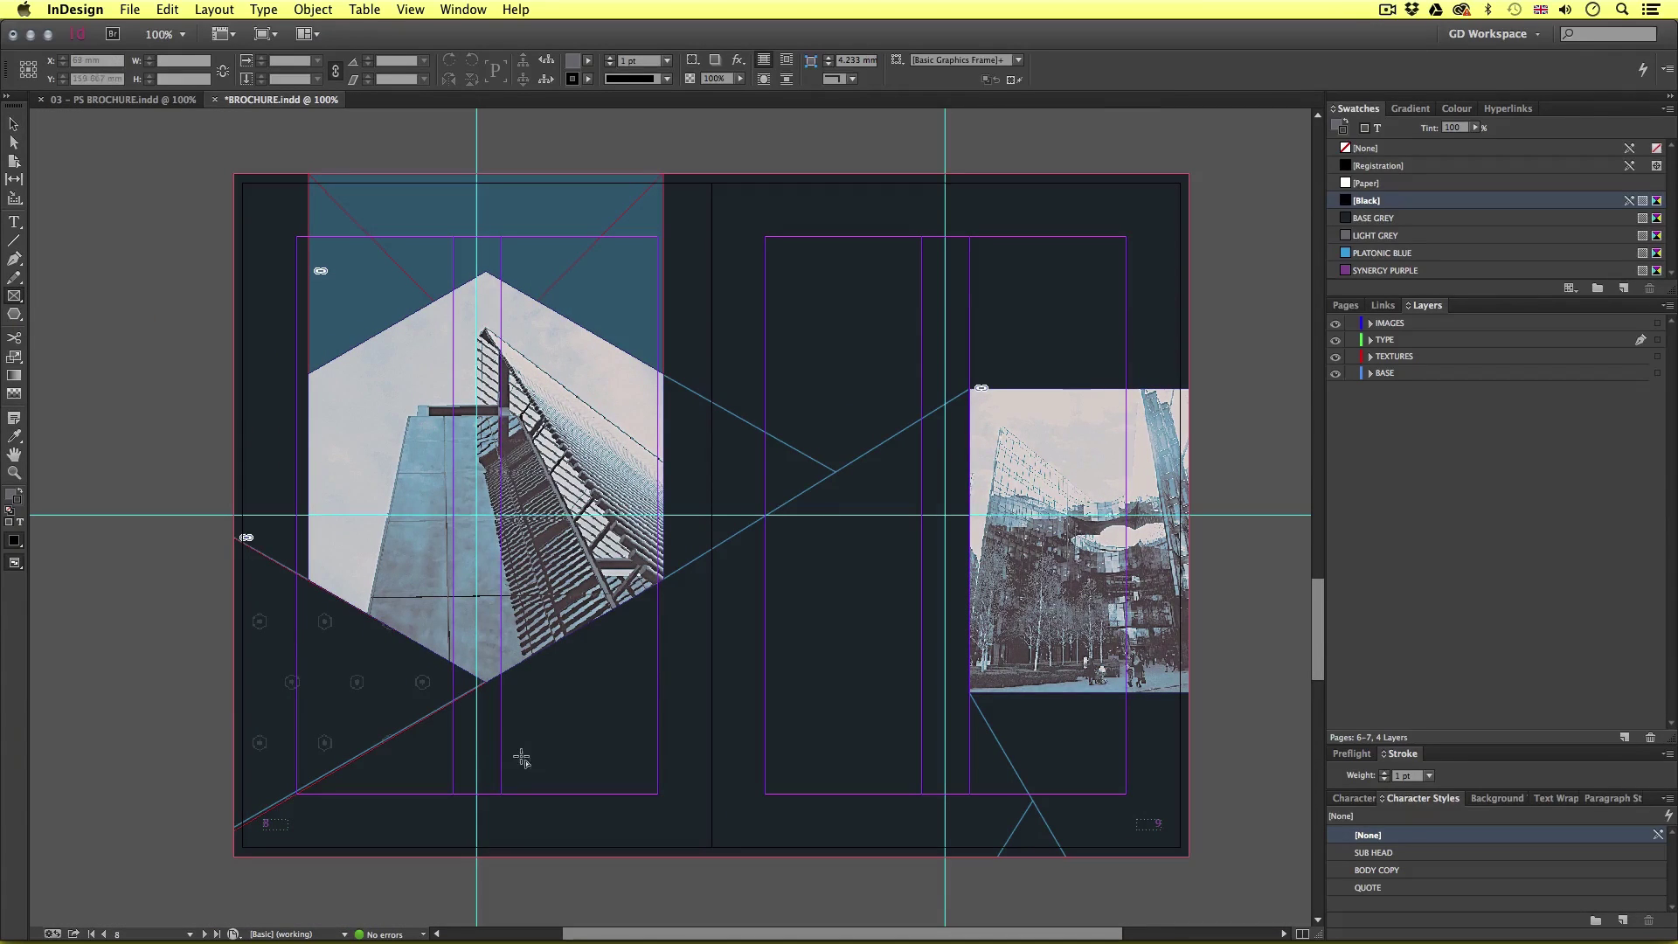
{"action": "left_click_drag", "start_coordinate": [503, 681], "coordinate": [657, 794]}
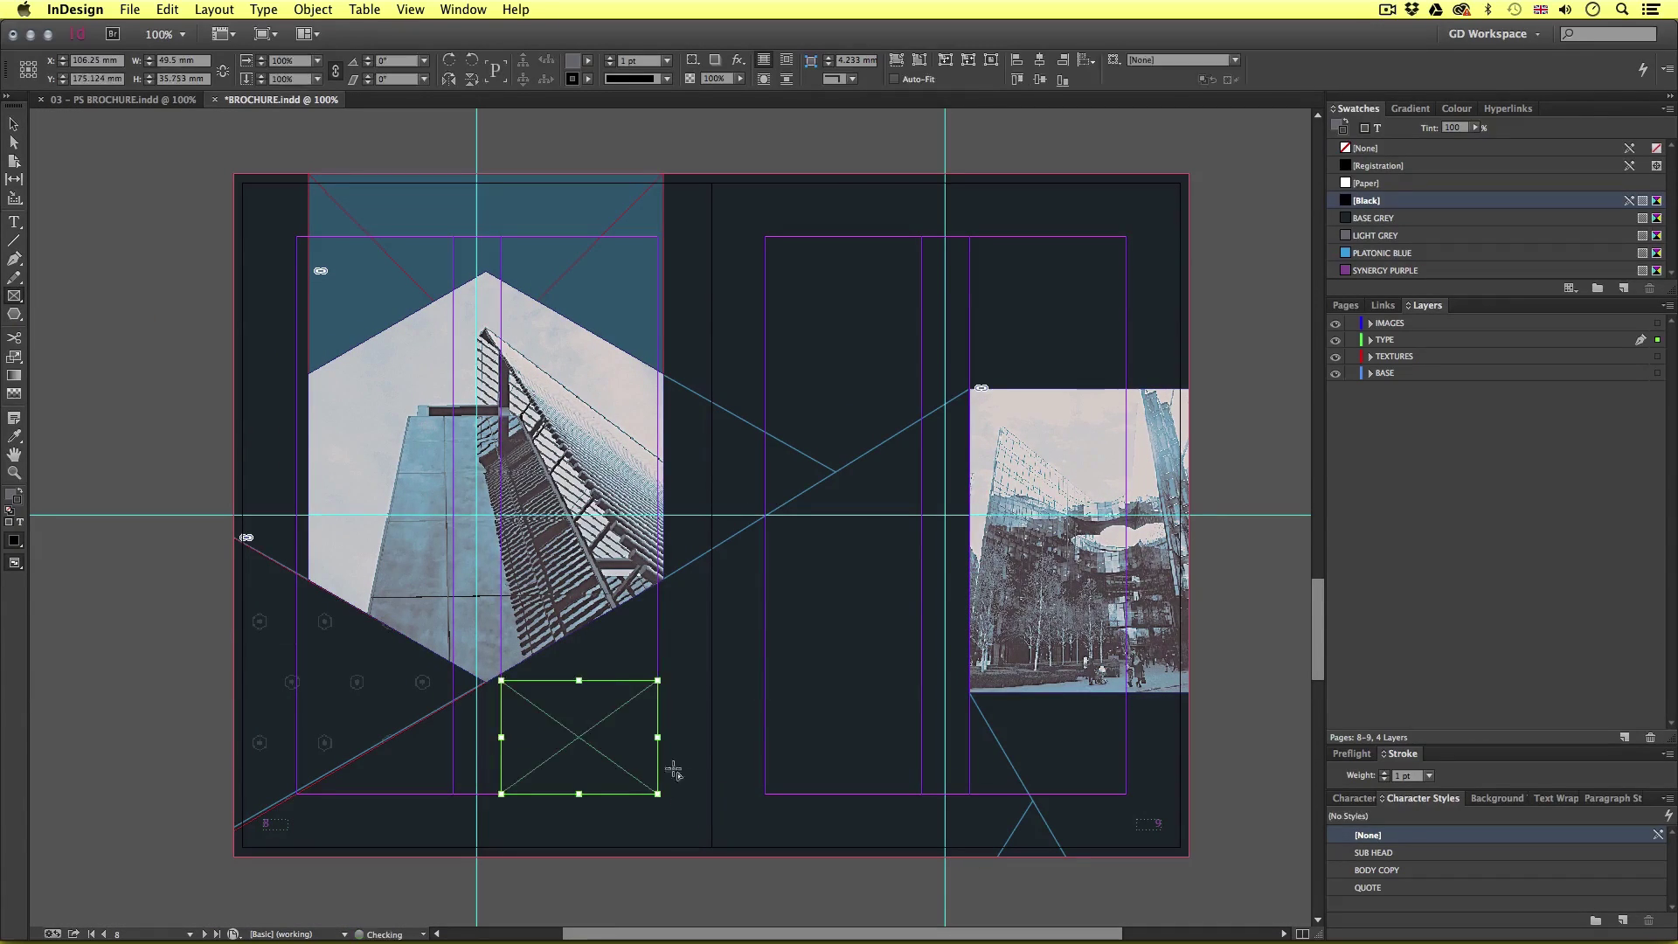
{"action": "left_click_drag", "start_coordinate": [765, 236], "coordinate": [922, 412]}
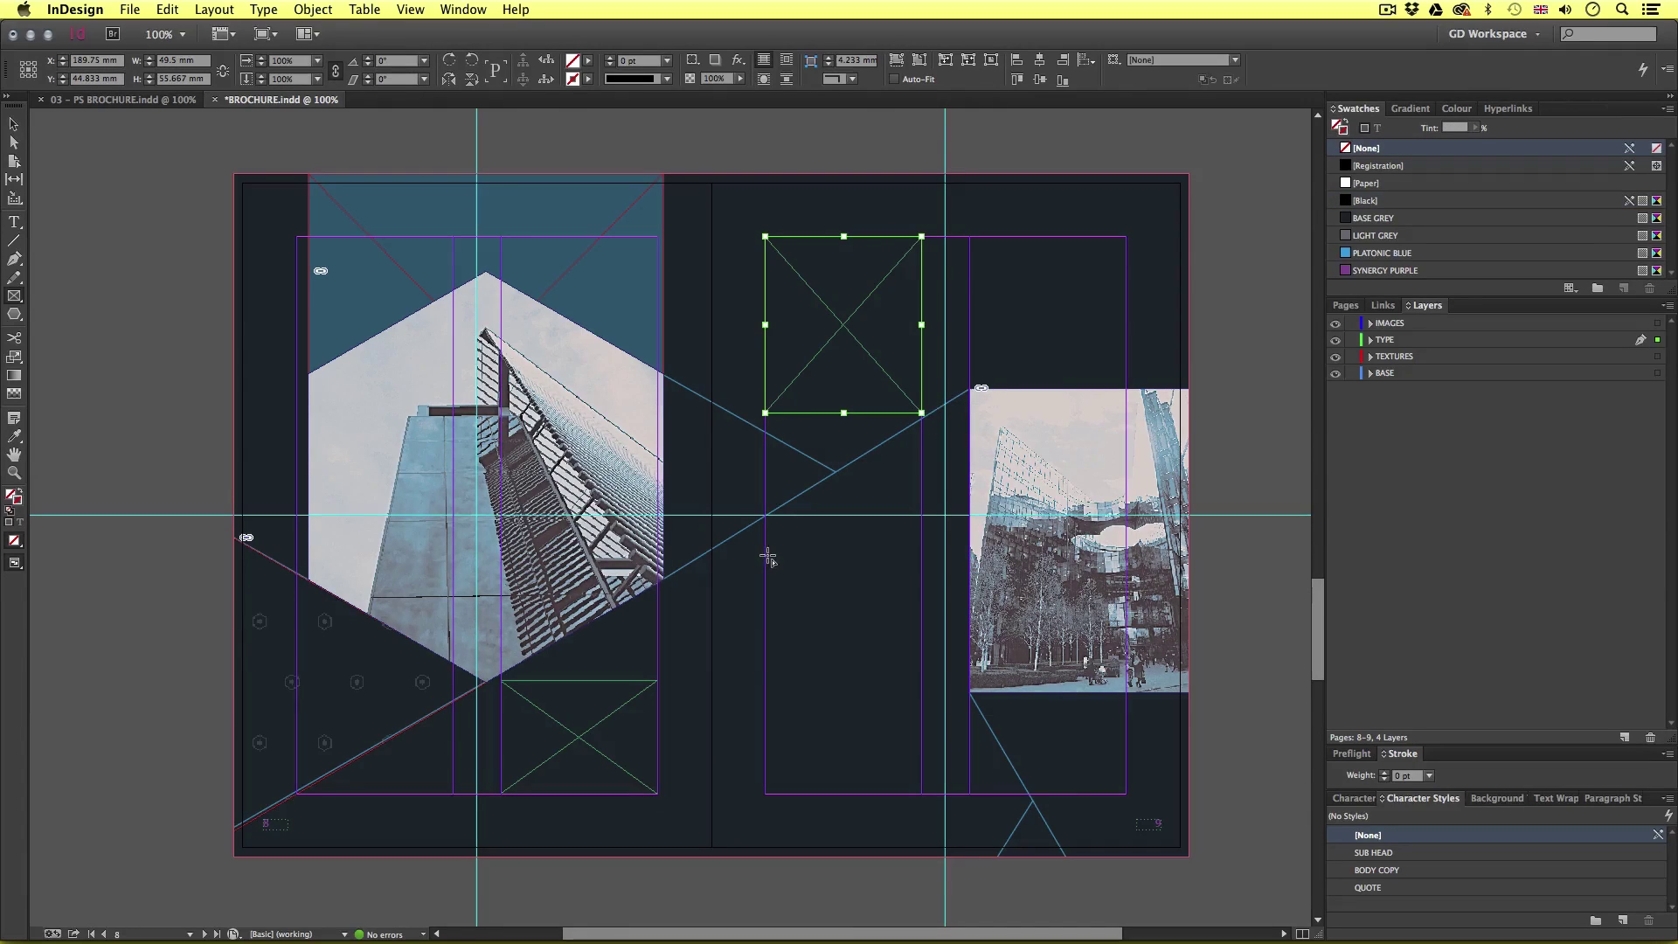
{"action": "left_click_drag", "start_coordinate": [765, 552], "coordinate": [888, 794]}
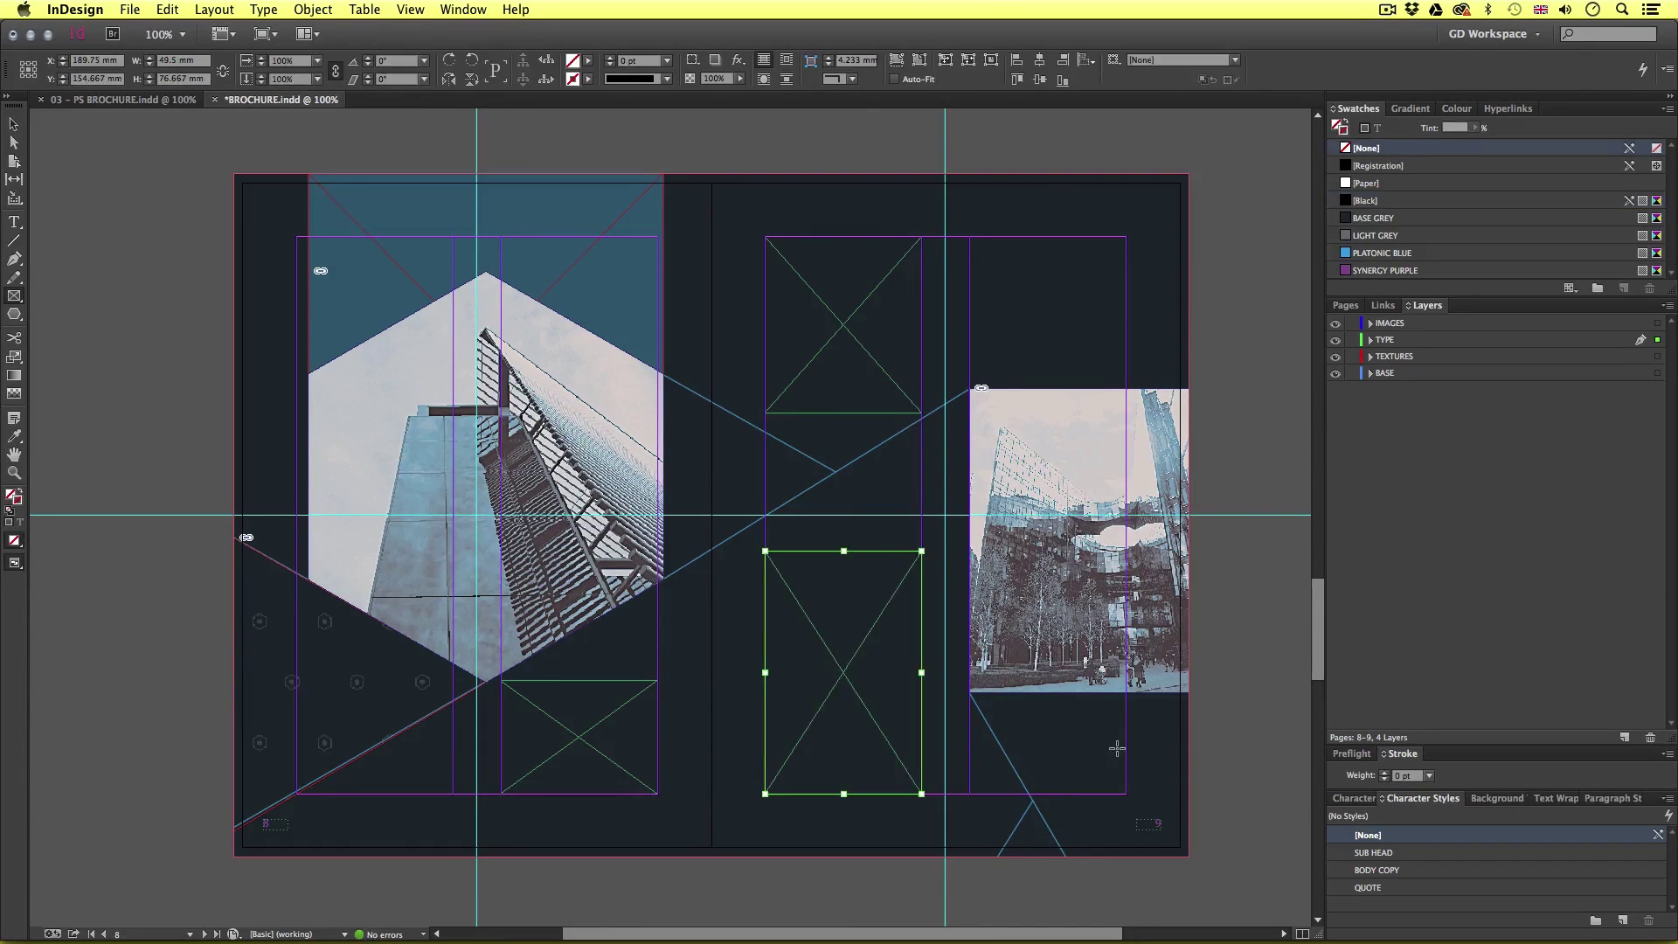
- Copy the "Each brief requires a new vision" quote from the brochure copy in TextEdit and paste it into page 8's frame in InDesign
{"action": "key", "text": "super+Tab"}
{"action": "scroll", "coordinate": [553, 558], "scroll_direction": "down", "scroll_amount": 5}
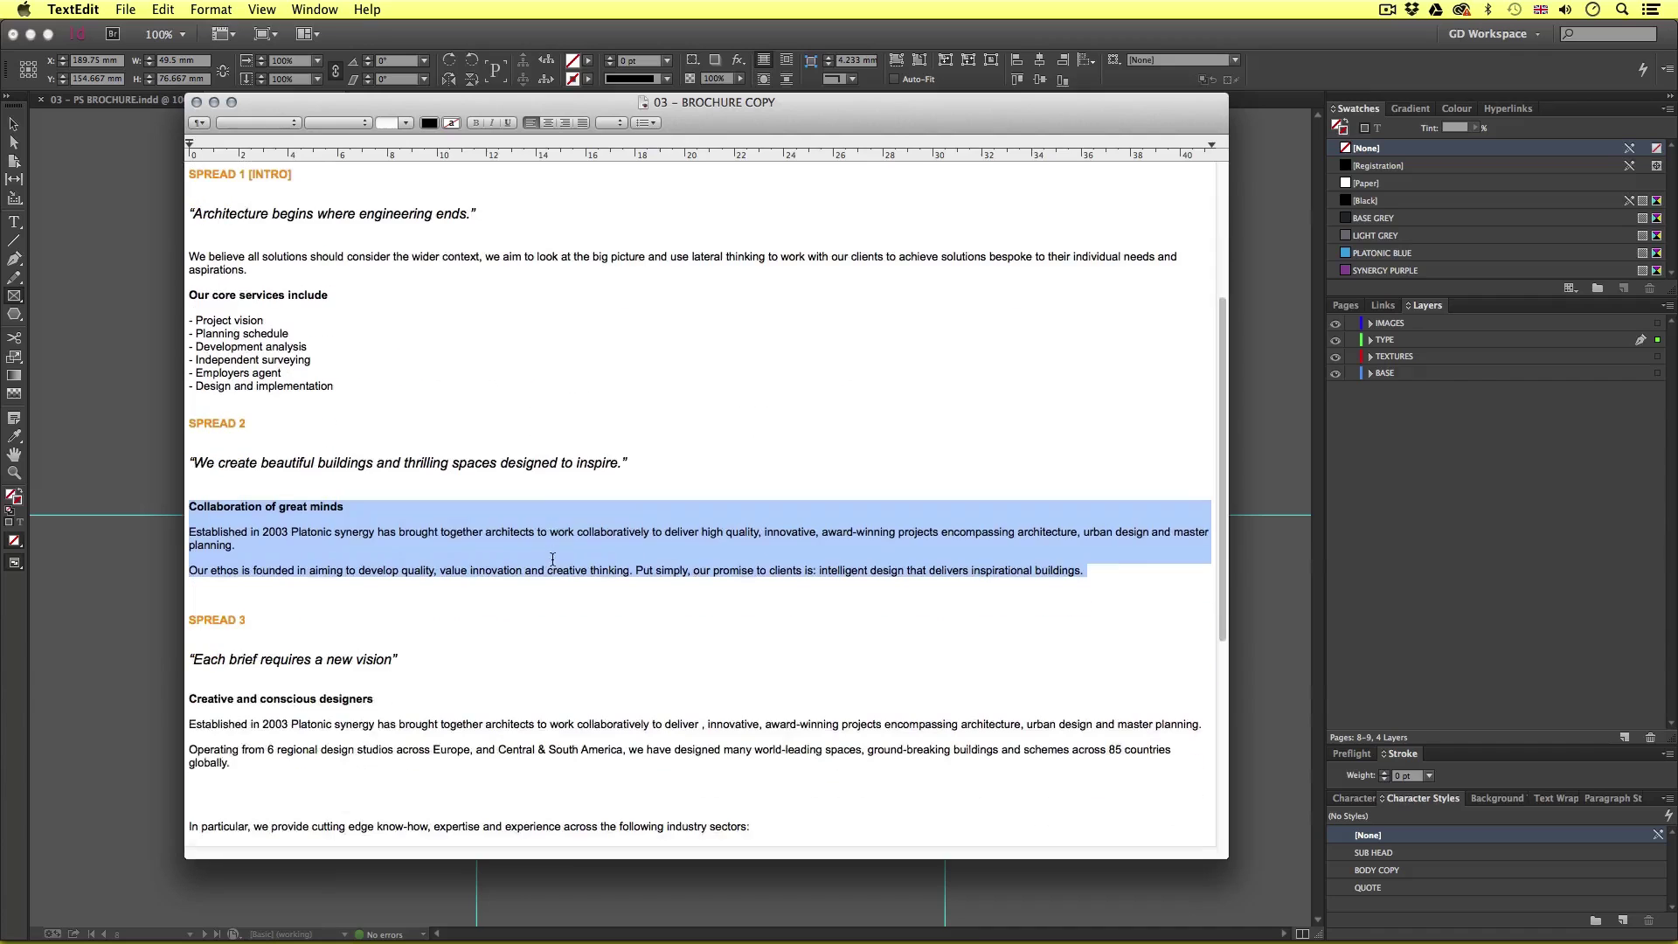
{"action": "left_click_drag", "start_coordinate": [409, 658], "coordinate": [189, 659]}
{"action": "key", "text": "super+c"}
{"action": "scroll", "coordinate": [554, 697], "scroll_direction": "down", "scroll_amount": 2}
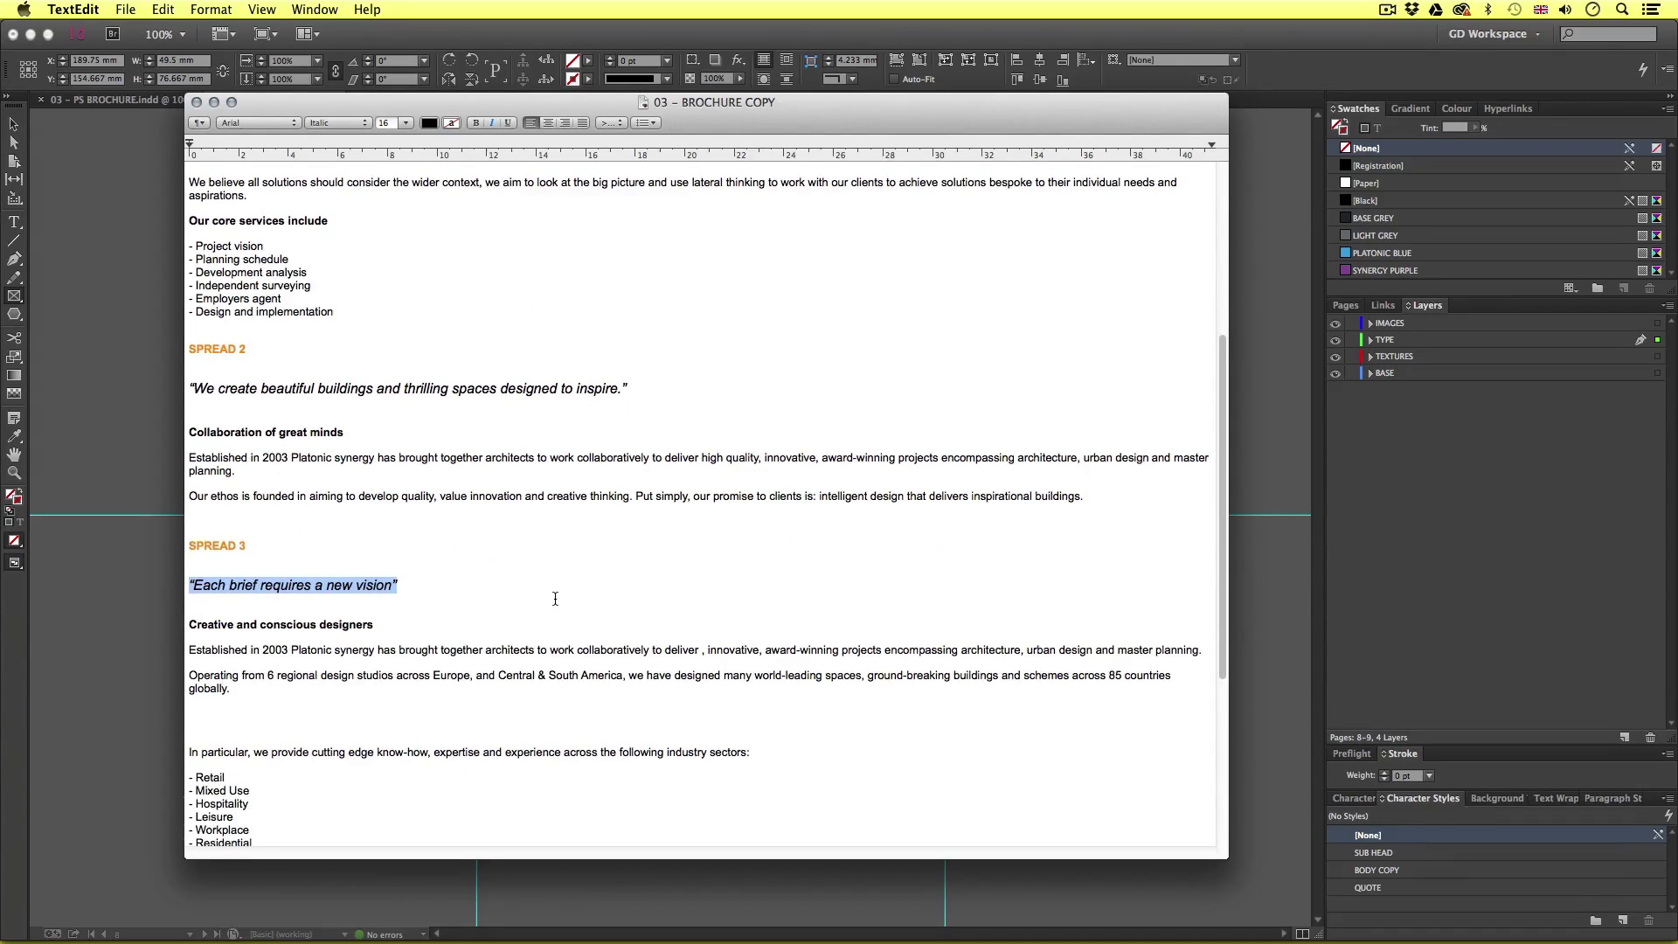
{"action": "key", "text": "super+Tab"}
{"action": "left_click", "coordinate": [14, 222]}
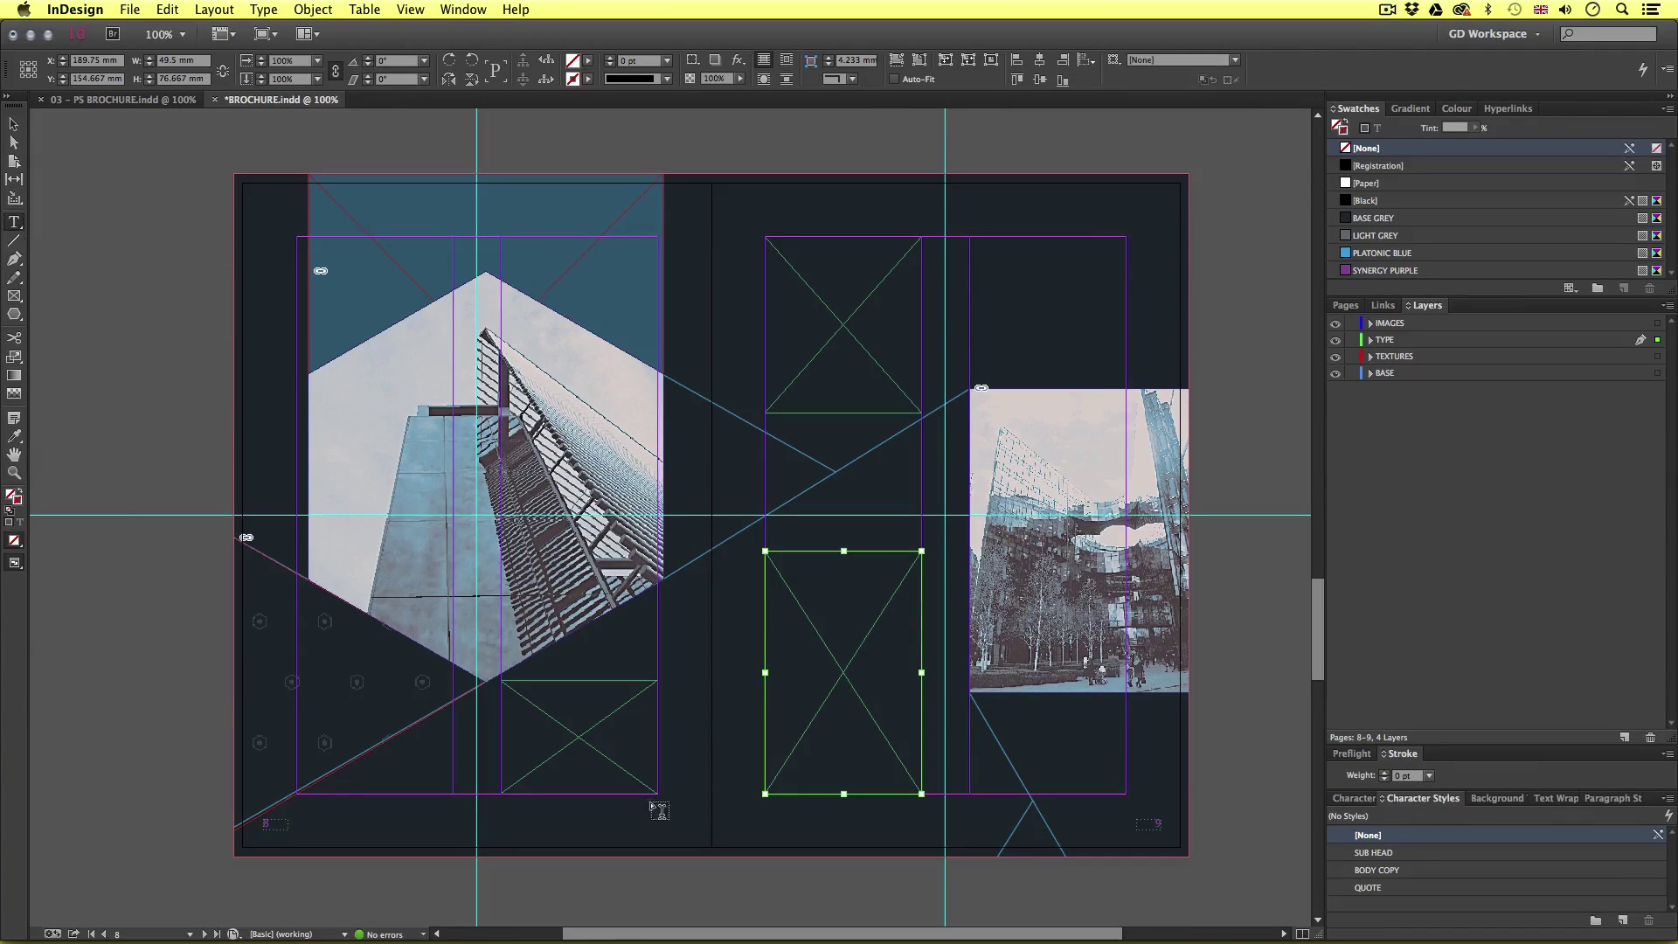
{"action": "left_click", "coordinate": [539, 713]}
{"action": "key", "text": "super+v"}
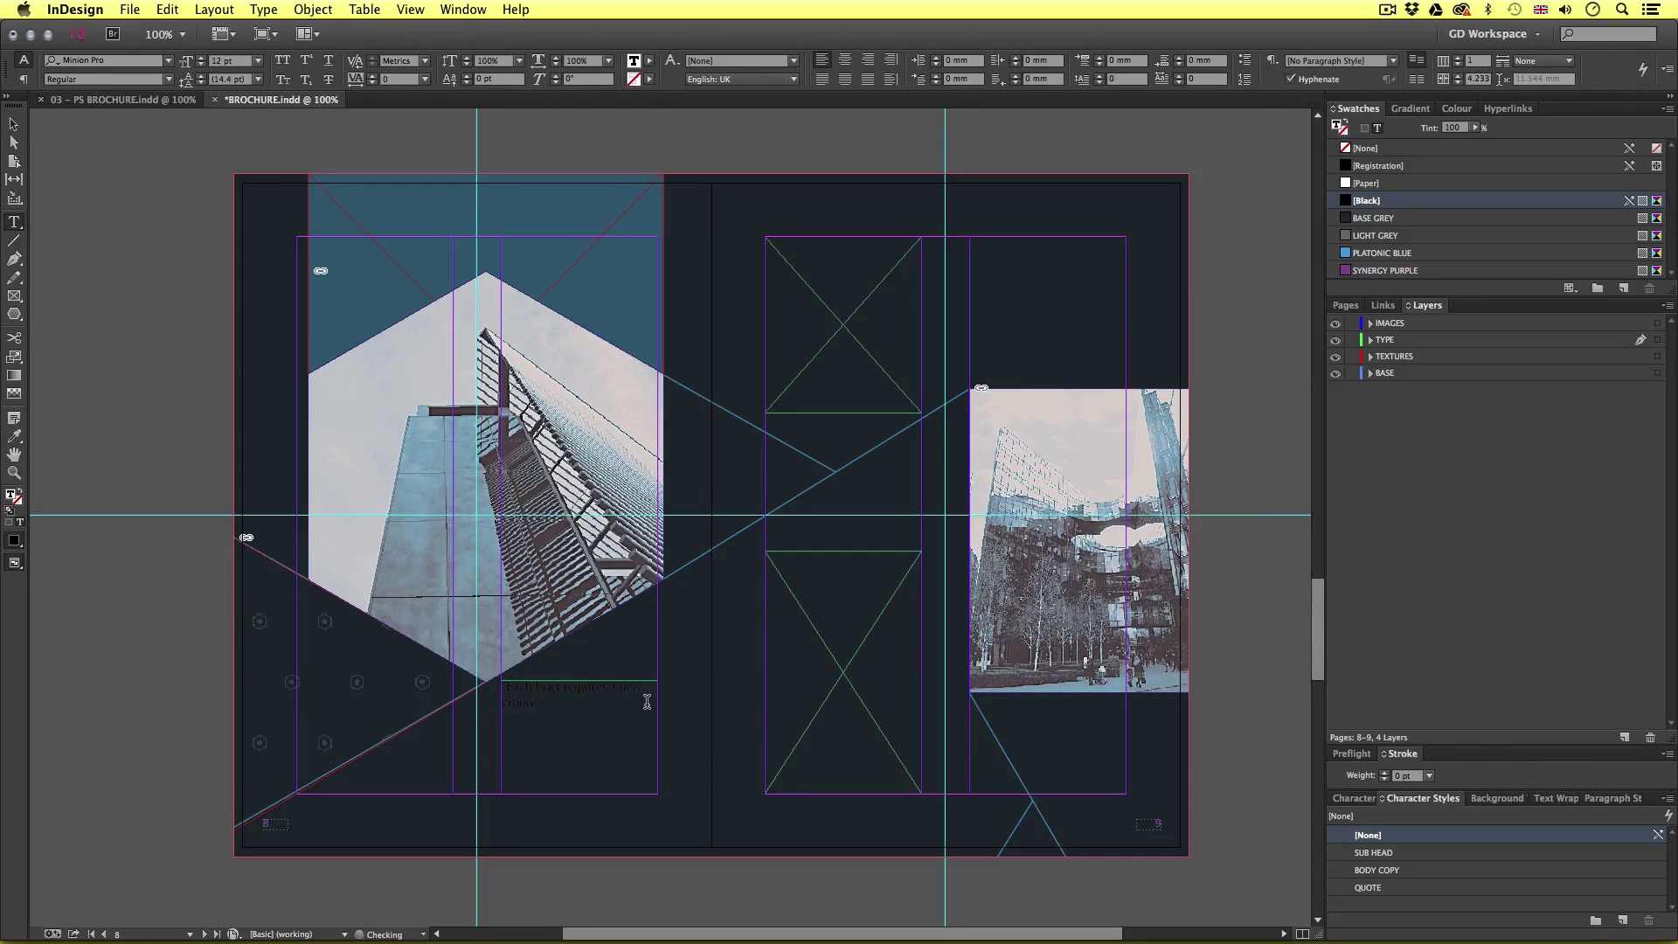
- Copy the "Creative and conscious designers" heading and its two paragraphs from TextEdit and paste them into page 9's upper frame in InDesign
{"action": "key", "text": "super+Tab"}
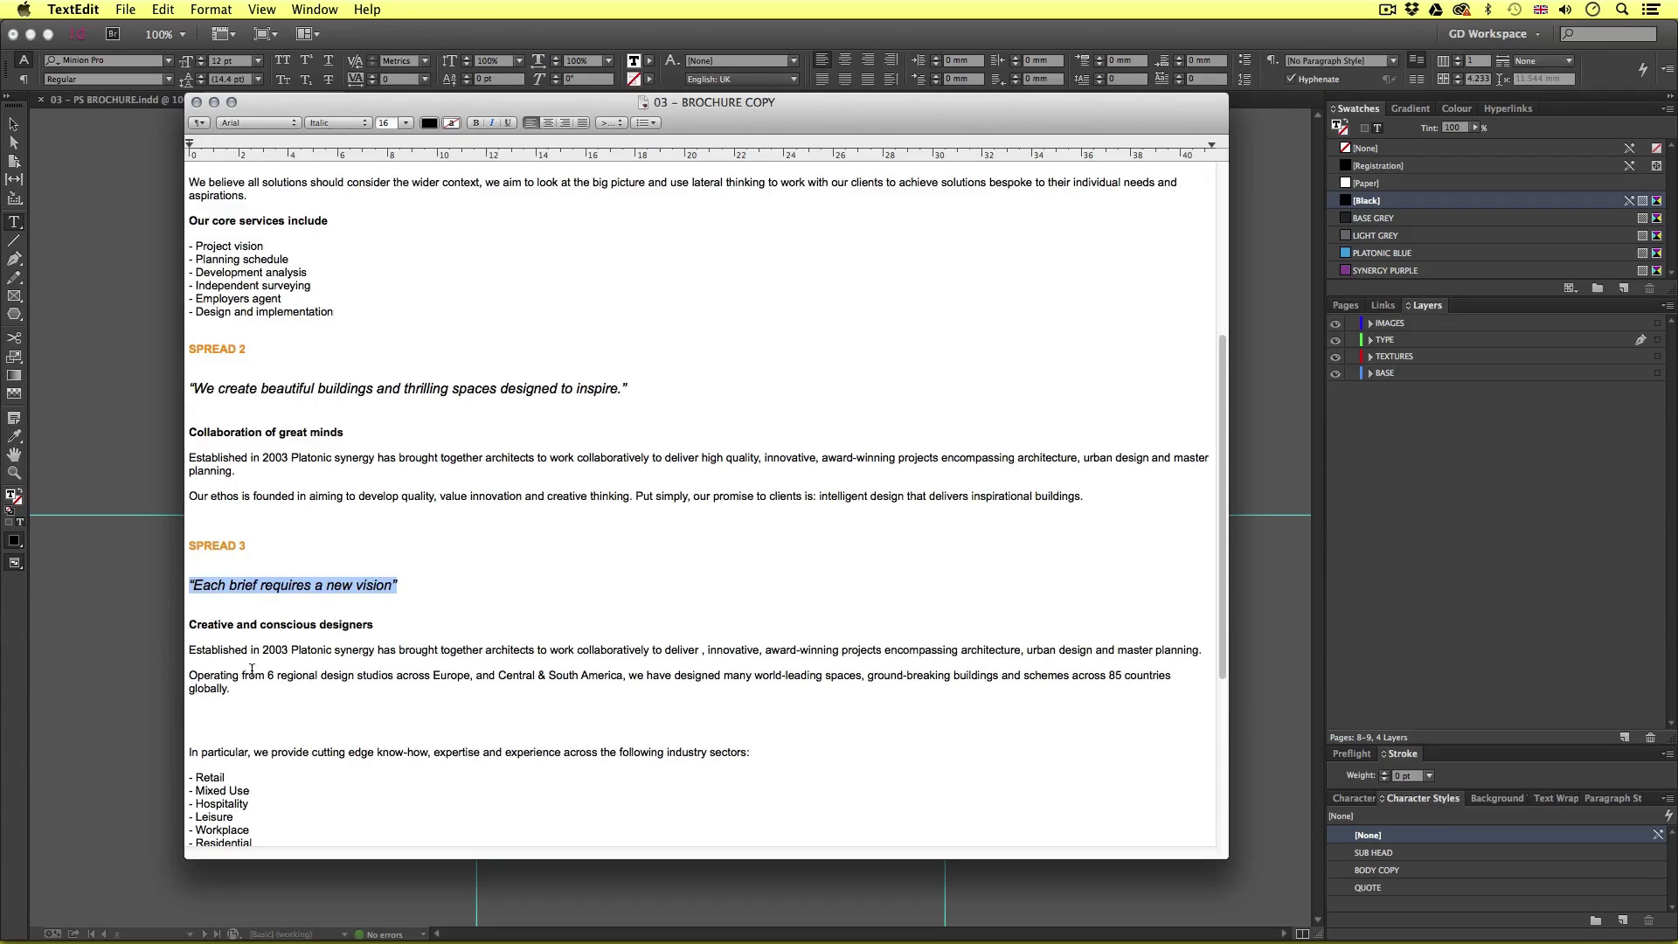
{"action": "scroll", "coordinate": [252, 669], "scroll_direction": "down", "scroll_amount": 3}
{"action": "left_click_drag", "start_coordinate": [185, 543], "coordinate": [280, 606]}
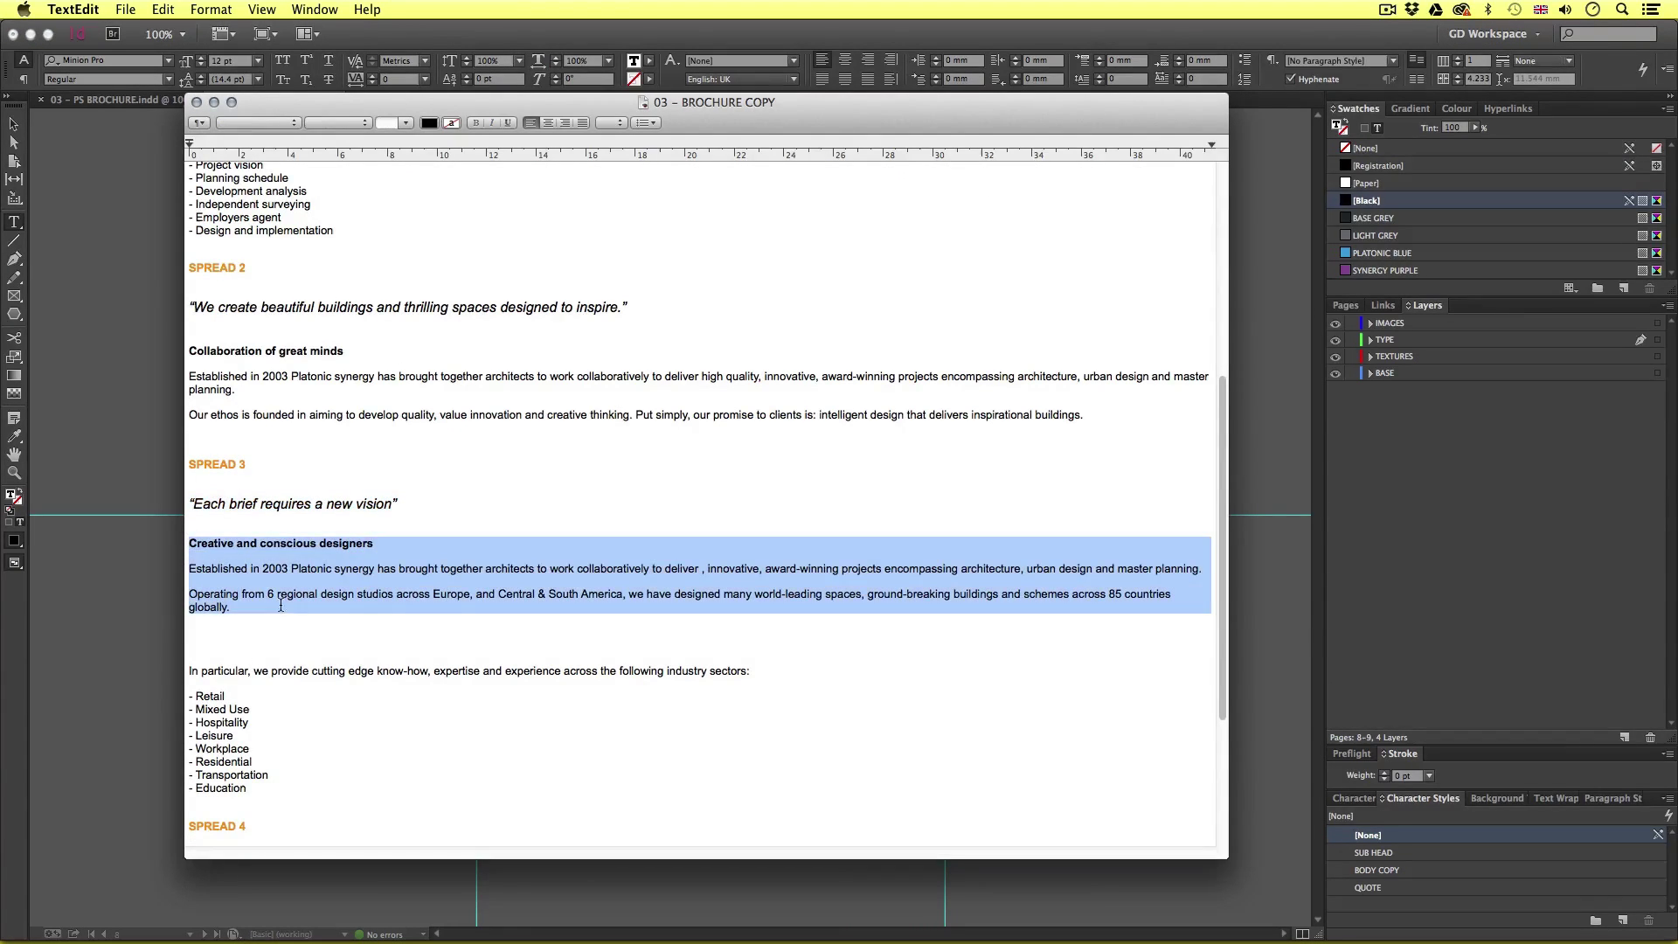
{"action": "key", "text": "super+c"}
{"action": "key", "text": "super+Tab"}
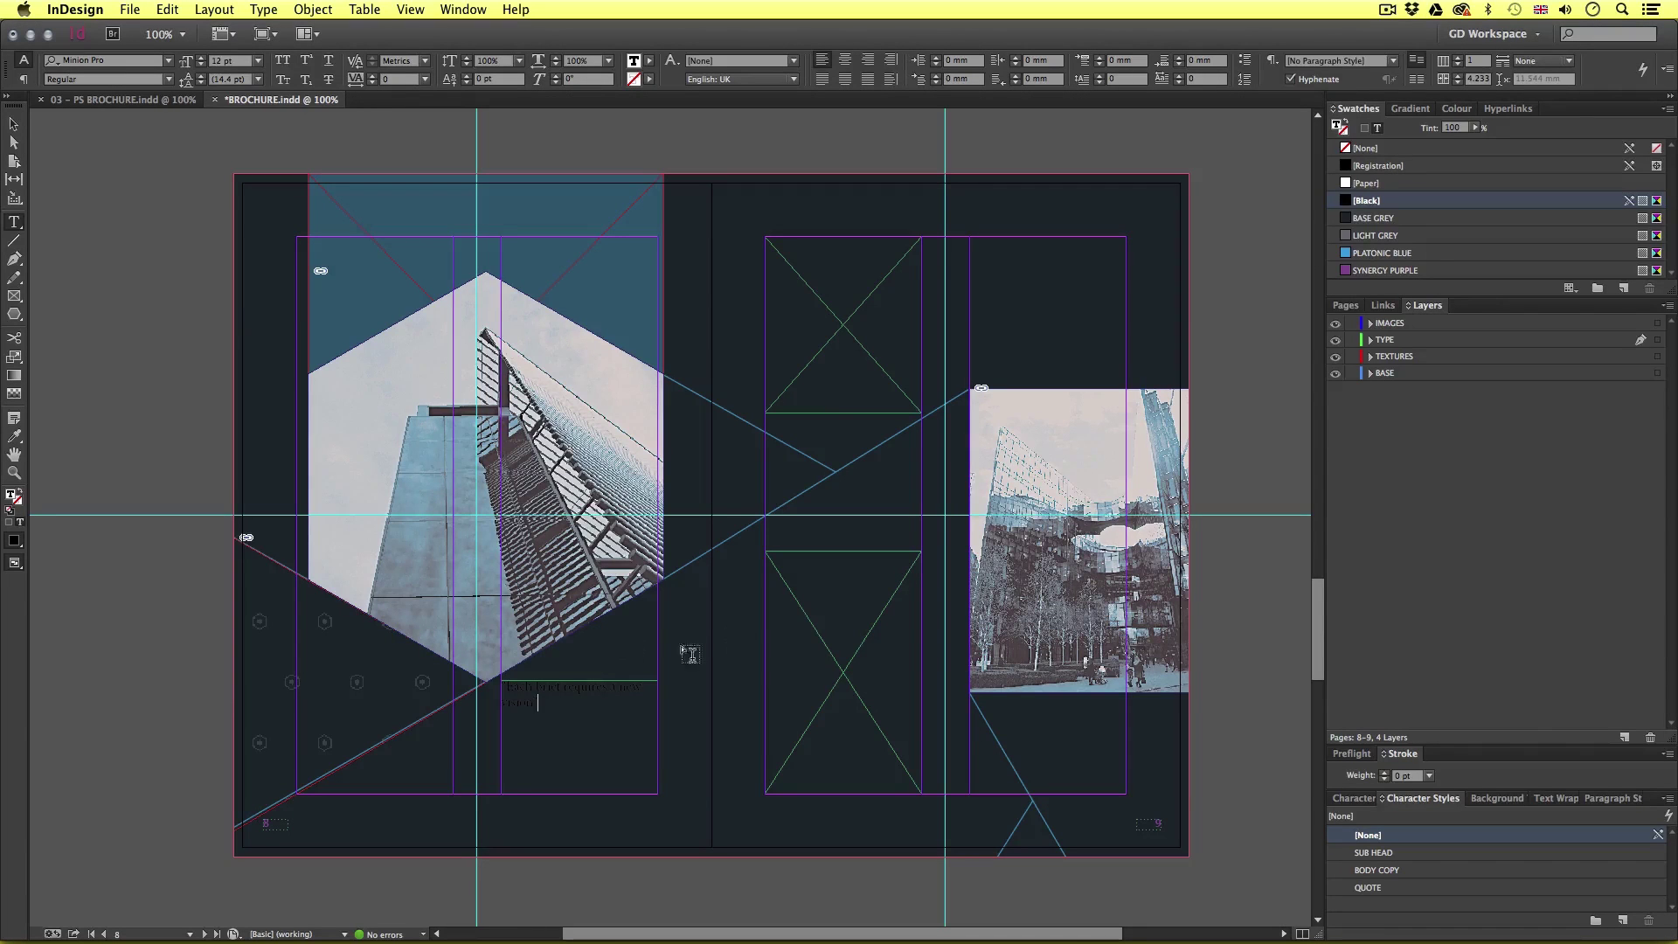
{"action": "left_click", "coordinate": [797, 290]}
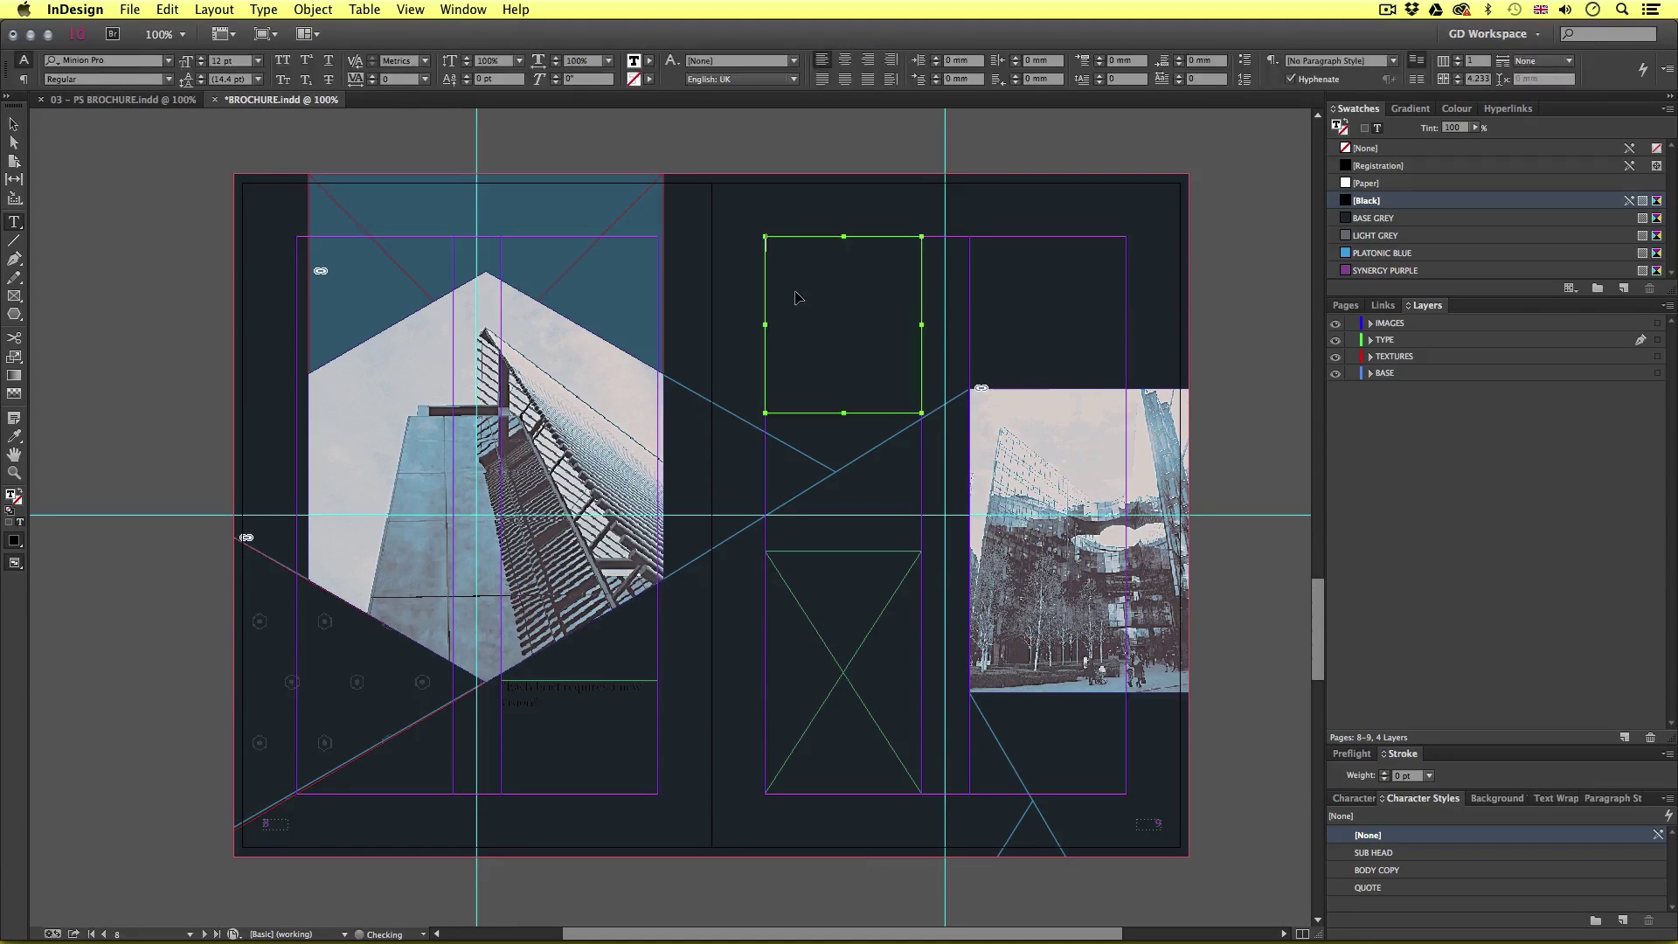
{"action": "key", "text": "super+v"}
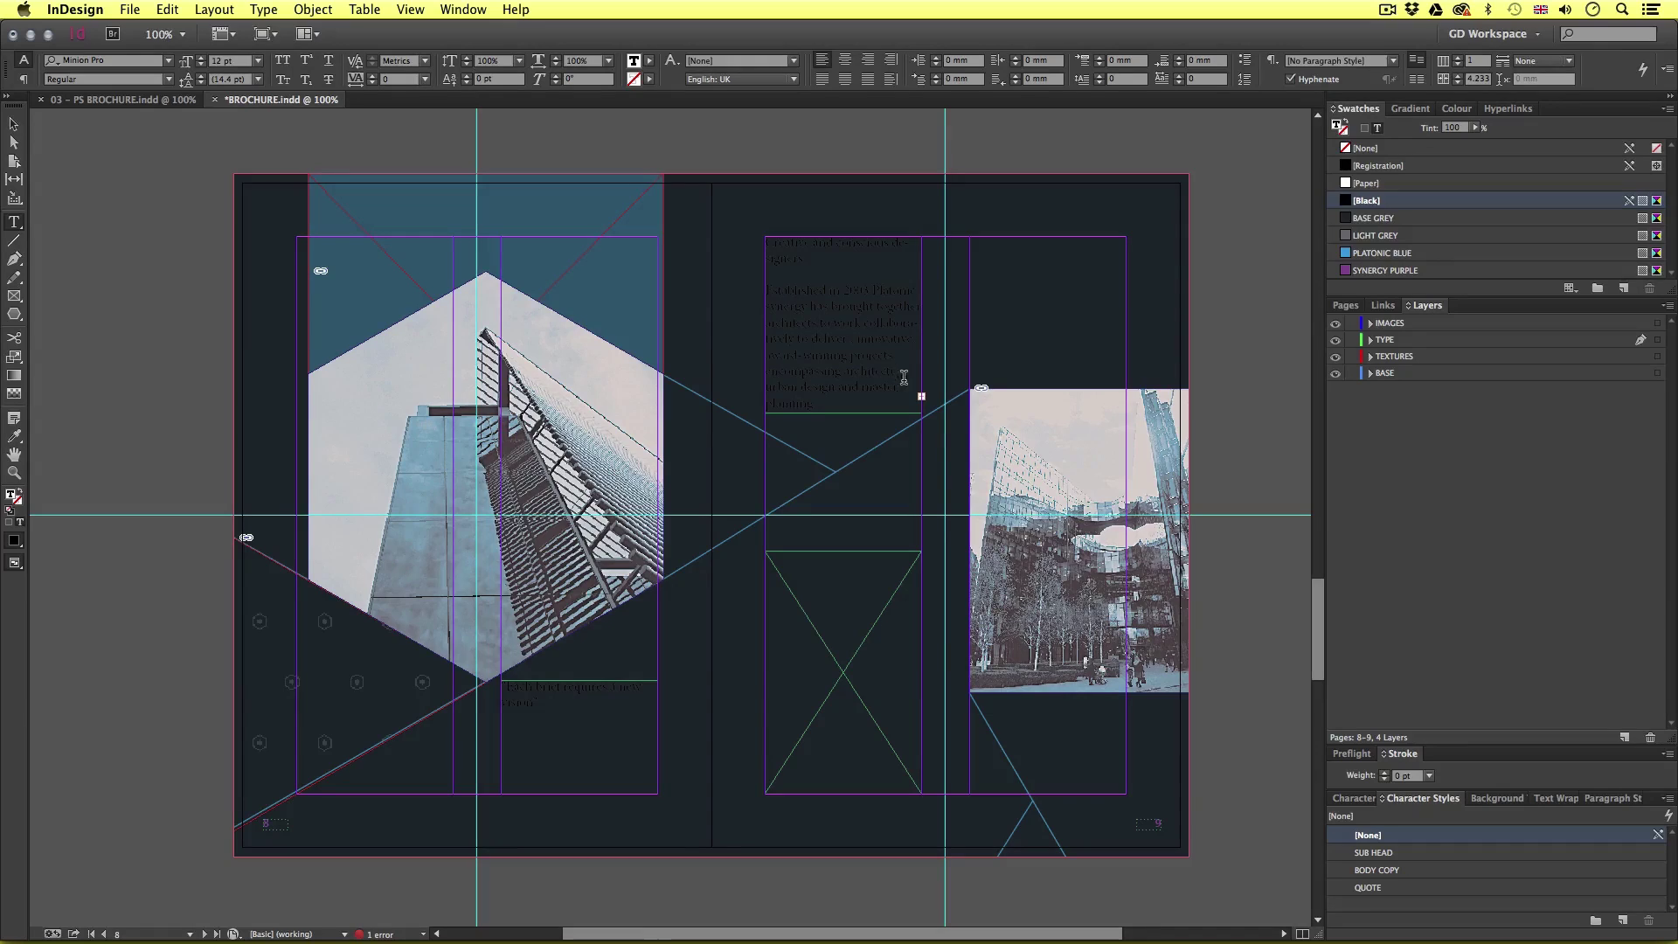
- Thread the overset text into a new frame about 49.5 × 45.7 mm in page 9's second column, above the photo
{"action": "scroll", "coordinate": [950, 444], "scroll_direction": "up", "scroll_amount": 3}
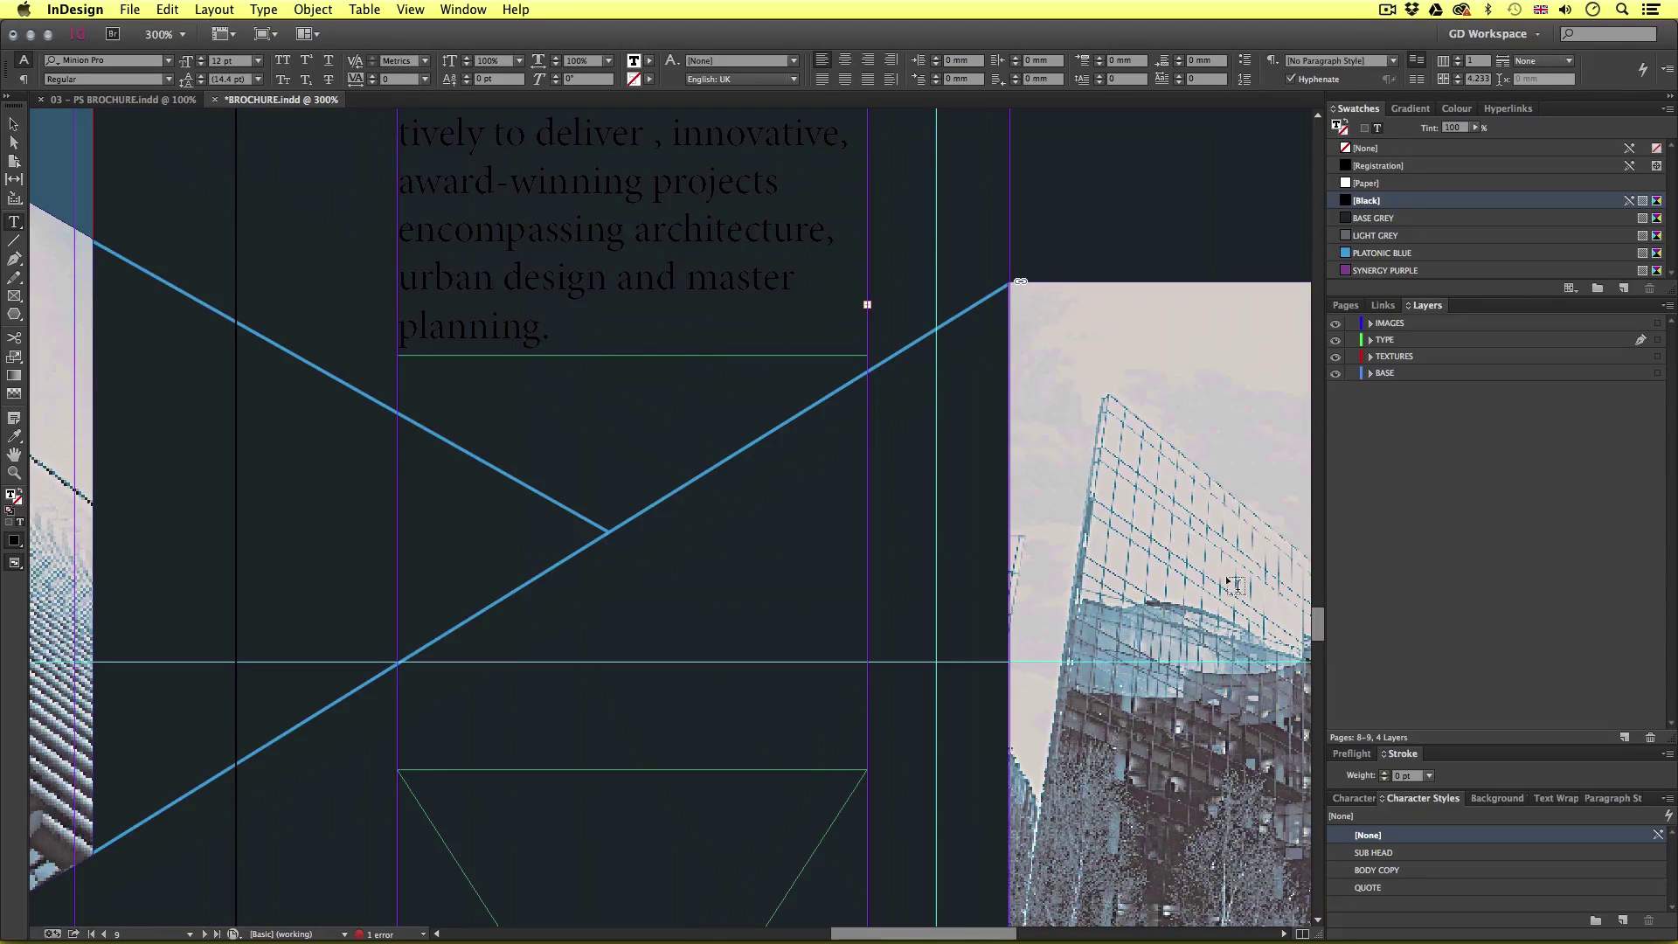
{"action": "scroll", "coordinate": [1319, 626], "scroll_direction": "up", "scroll_amount": 5}
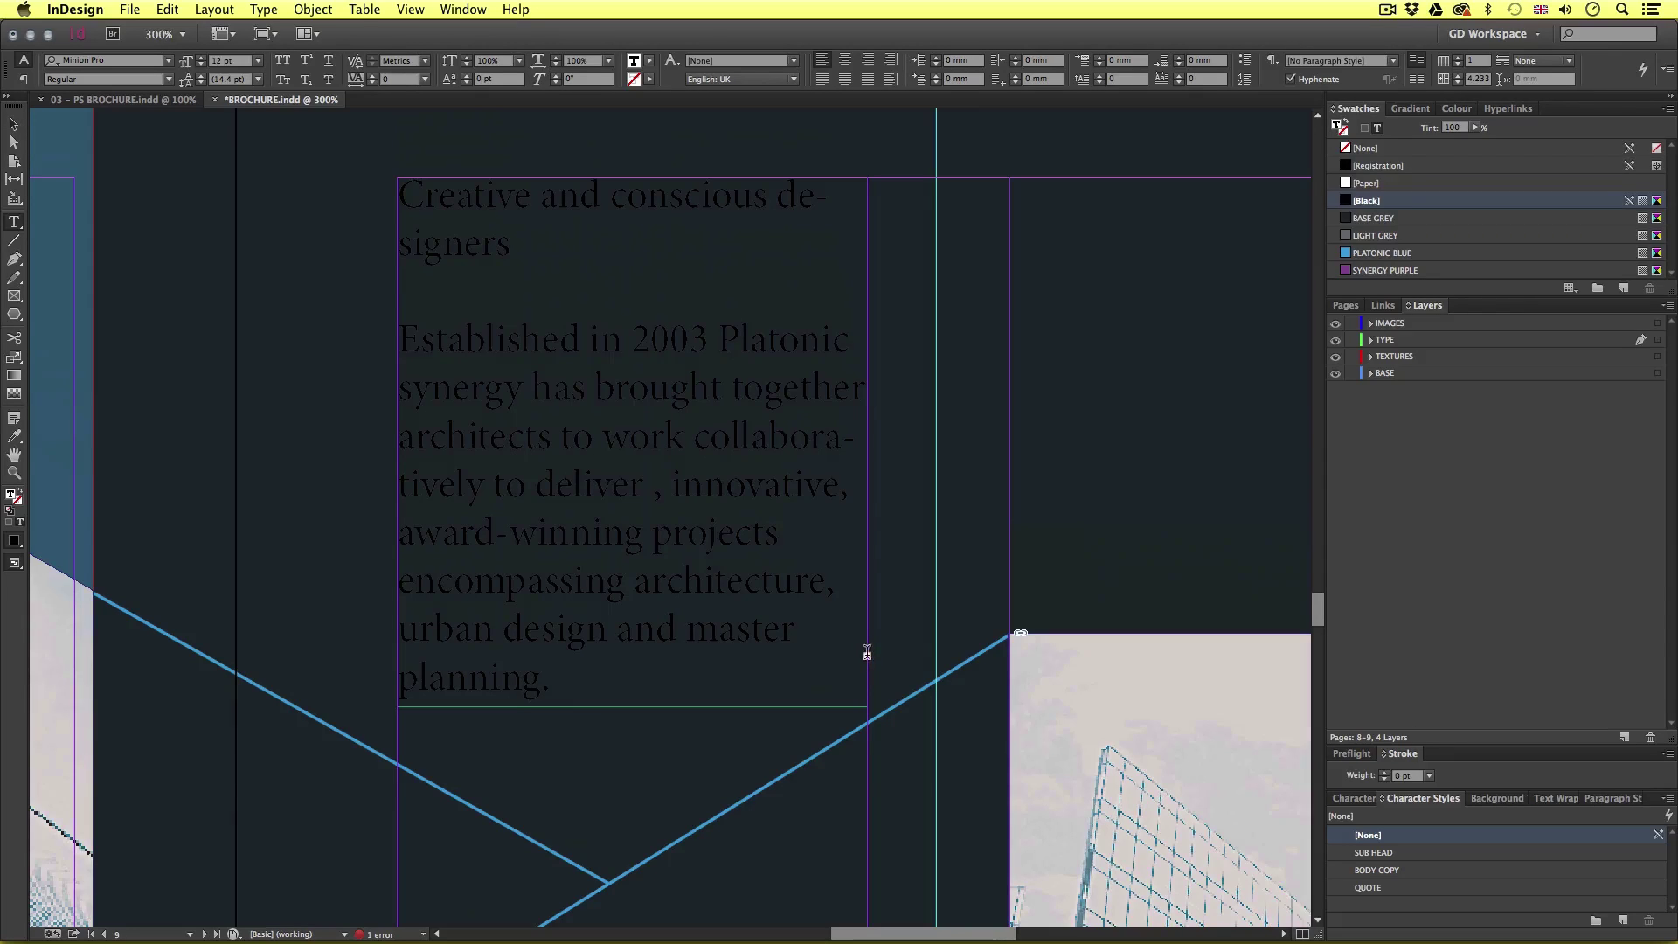
{"action": "key", "text": "Escape"}
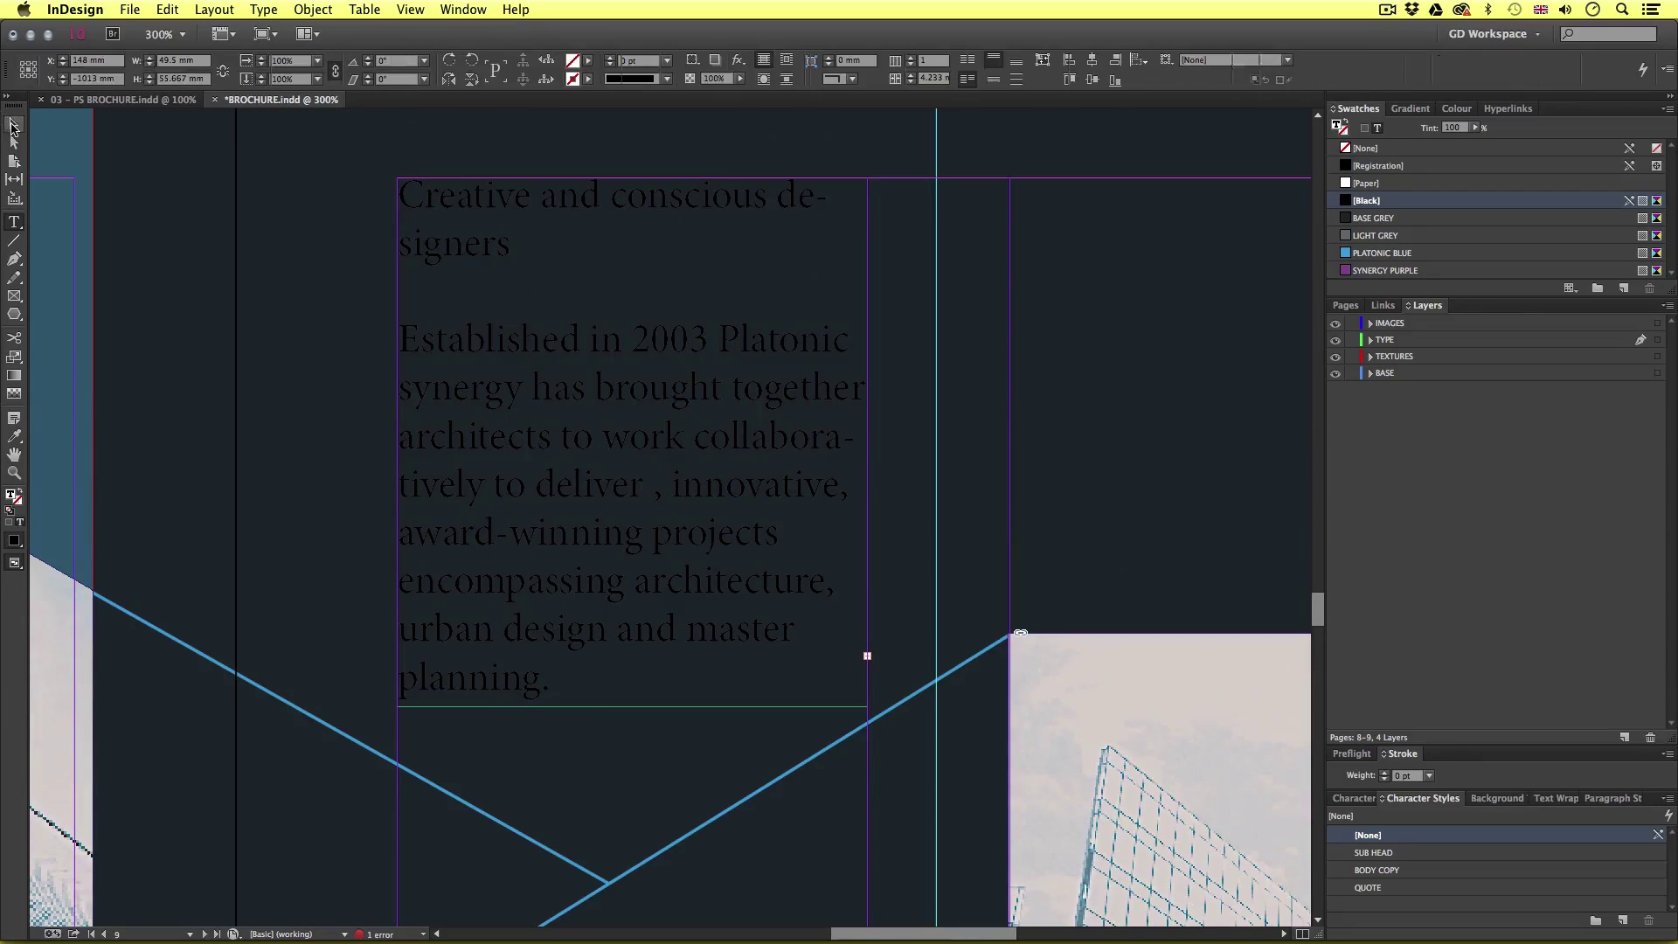
{"action": "left_click_drag", "start_coordinate": [938, 605], "coordinate": [730, 580]}
{"action": "left_click", "coordinate": [639, 657]}
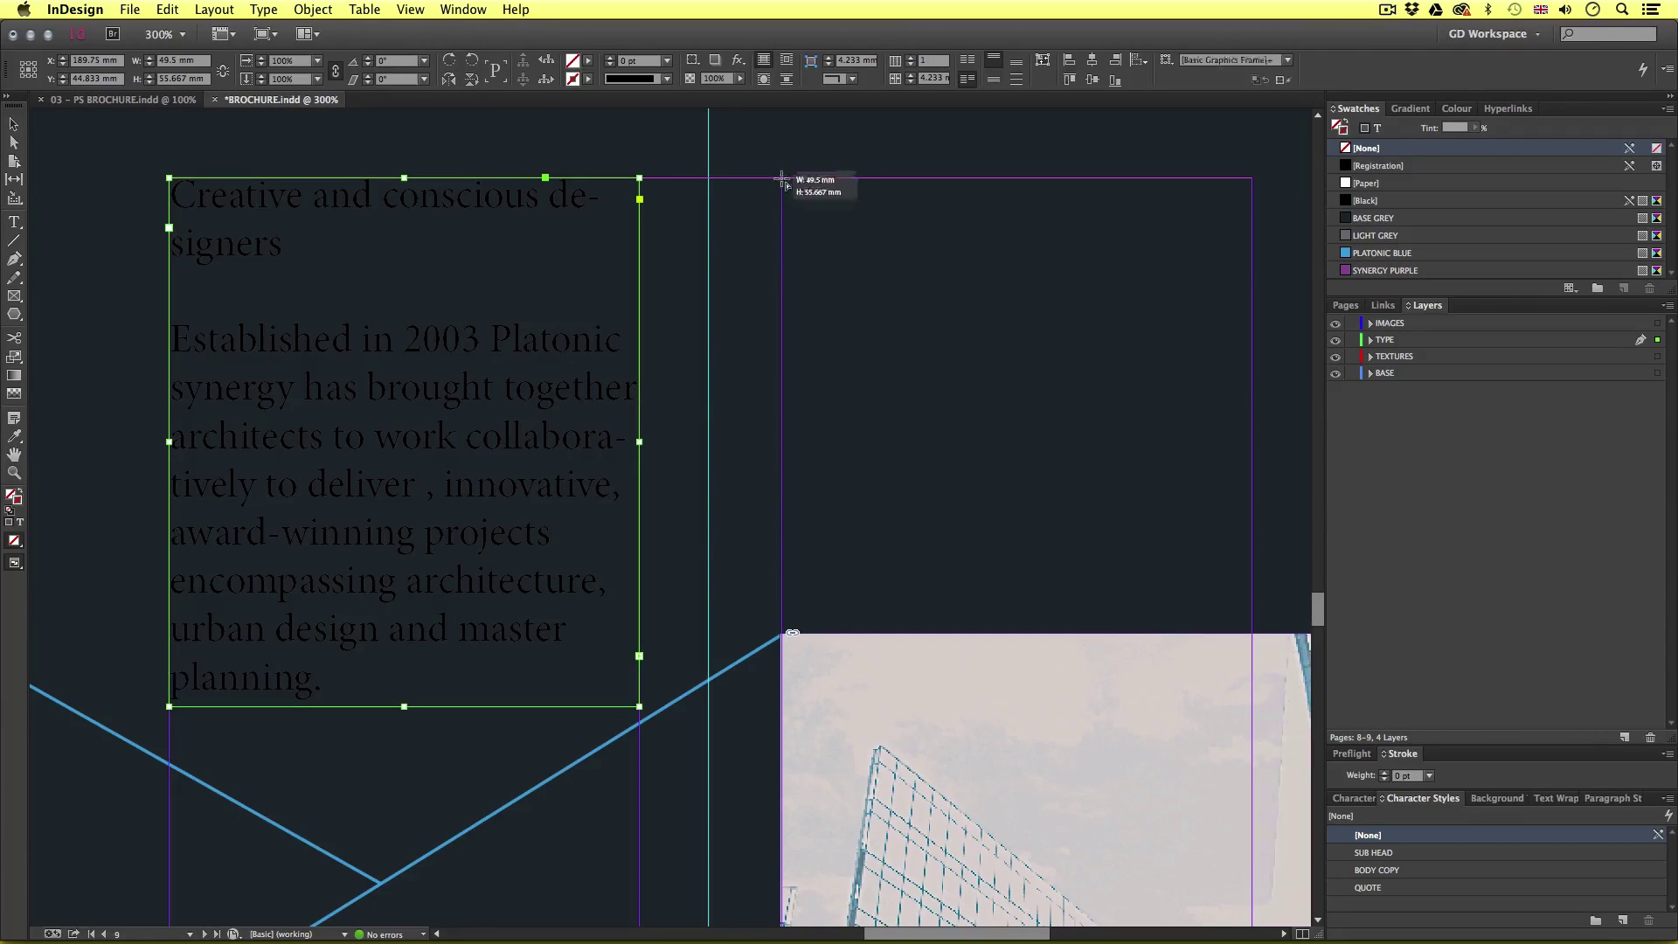
{"action": "left_click_drag", "start_coordinate": [783, 181], "coordinate": [1252, 612]}
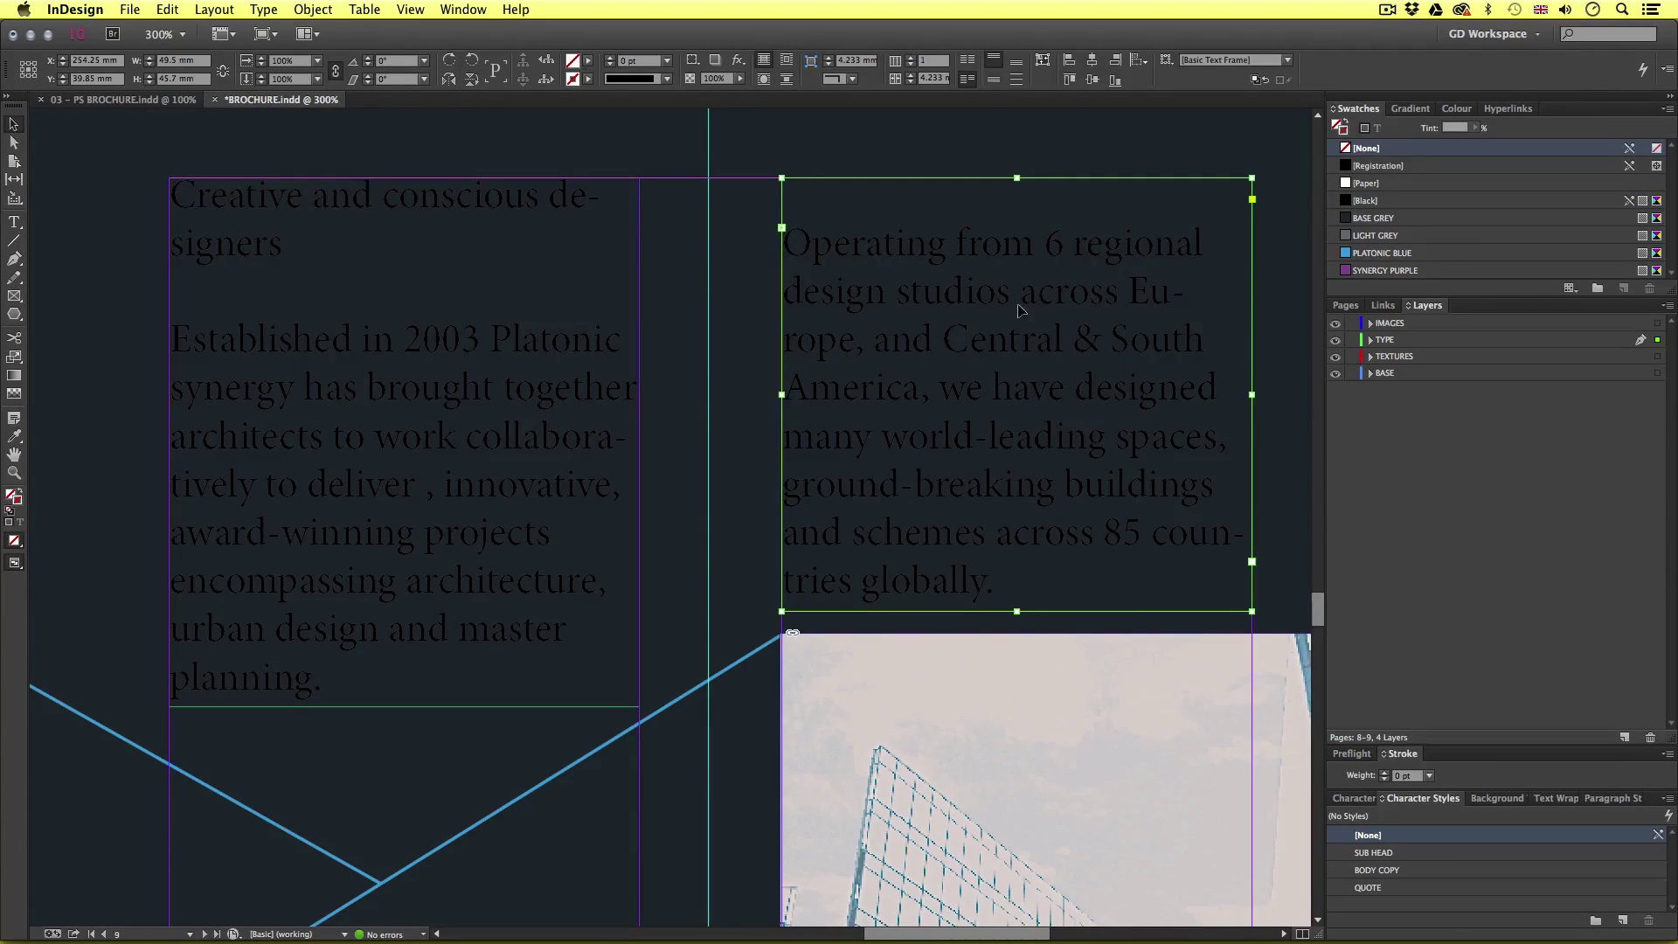
- Copy the "In particular" paragraph and its industry sector list from the brochure copy in TextEdit and return to InDesign with the Type tool
{"action": "scroll", "coordinate": [684, 572], "scroll_direction": "down", "scroll_amount": 3}
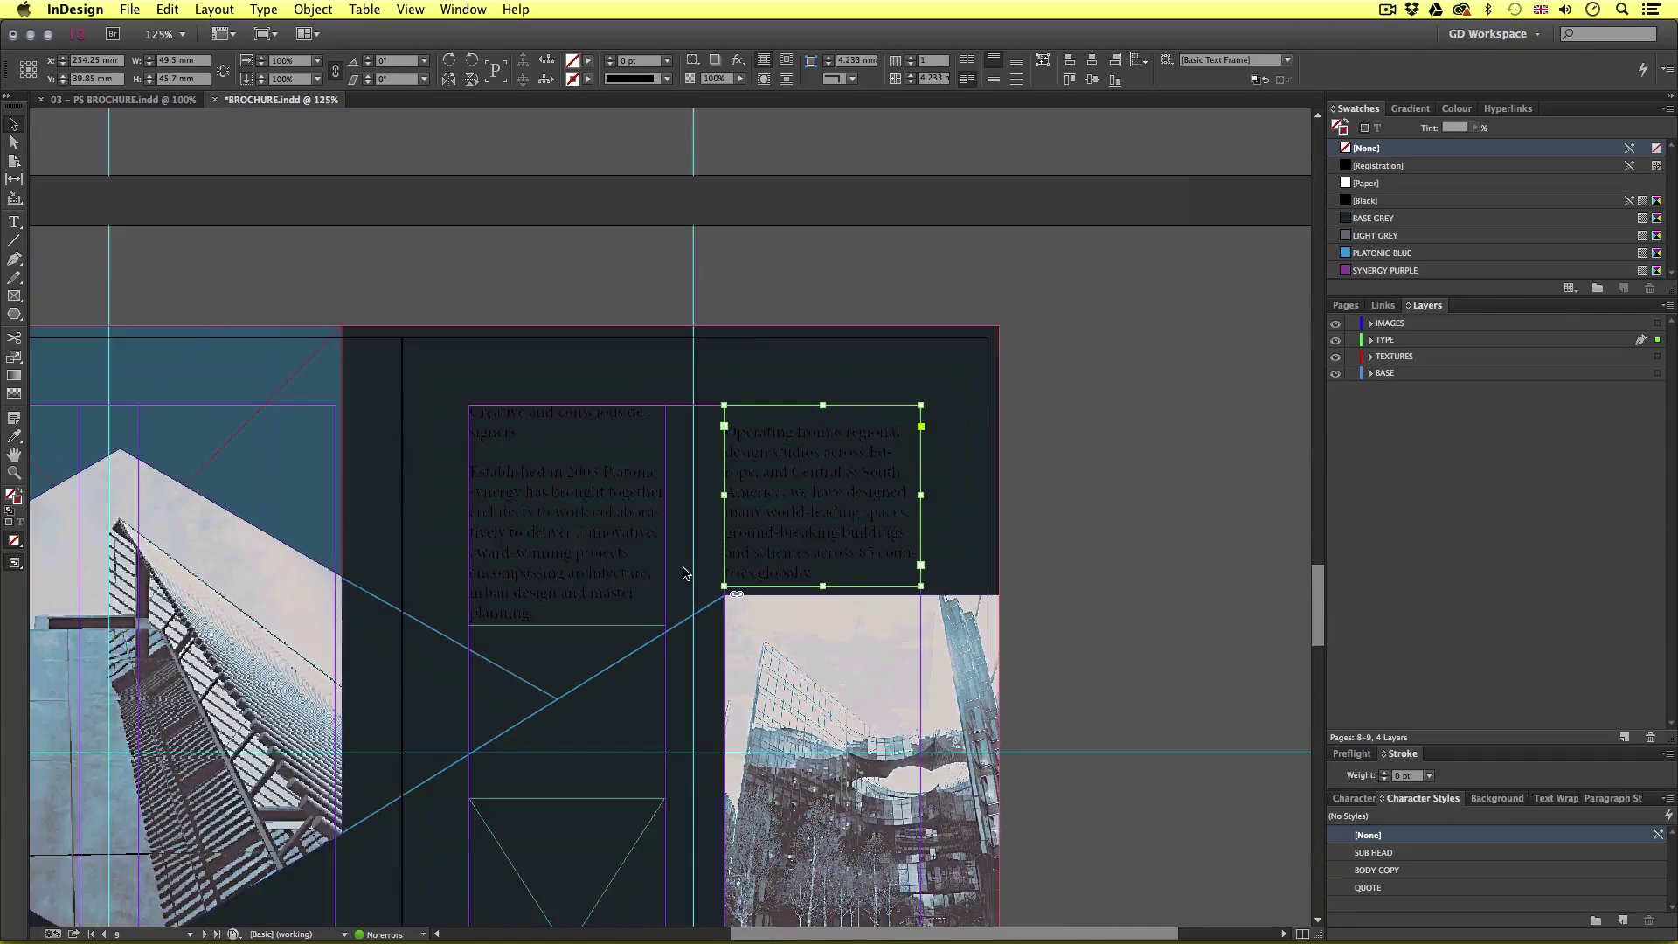
{"action": "left_click_drag", "start_coordinate": [572, 664], "coordinate": [764, 427]}
{"action": "key", "text": "super+Tab"}
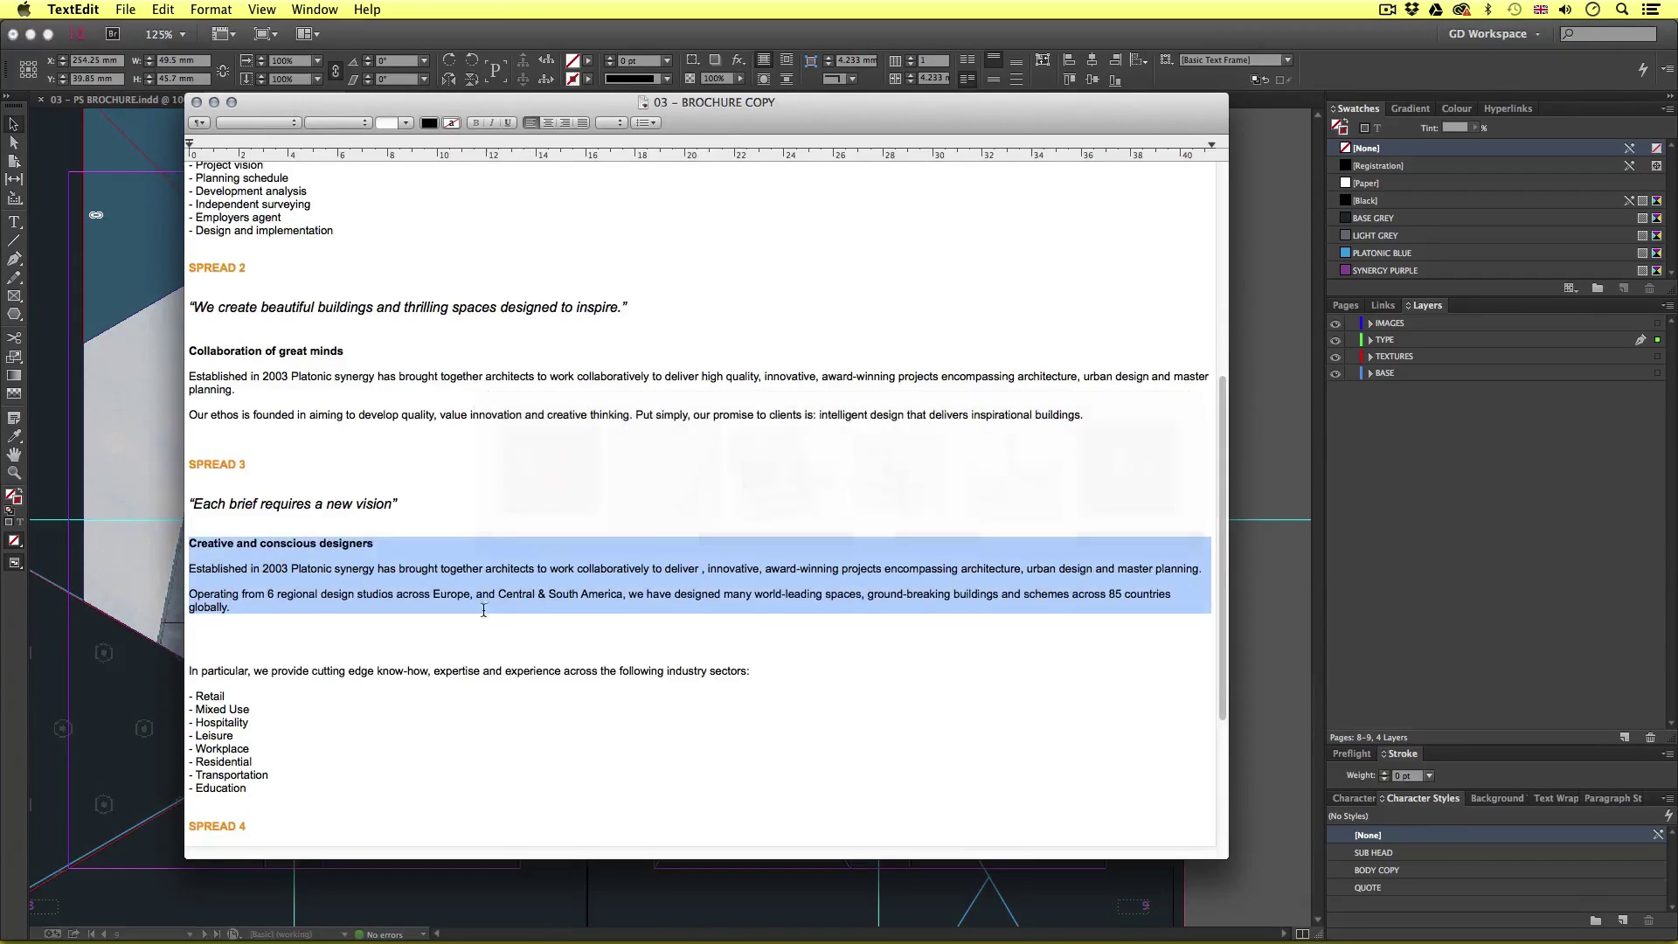
{"action": "left_click_drag", "start_coordinate": [258, 771], "coordinate": [168, 655]}
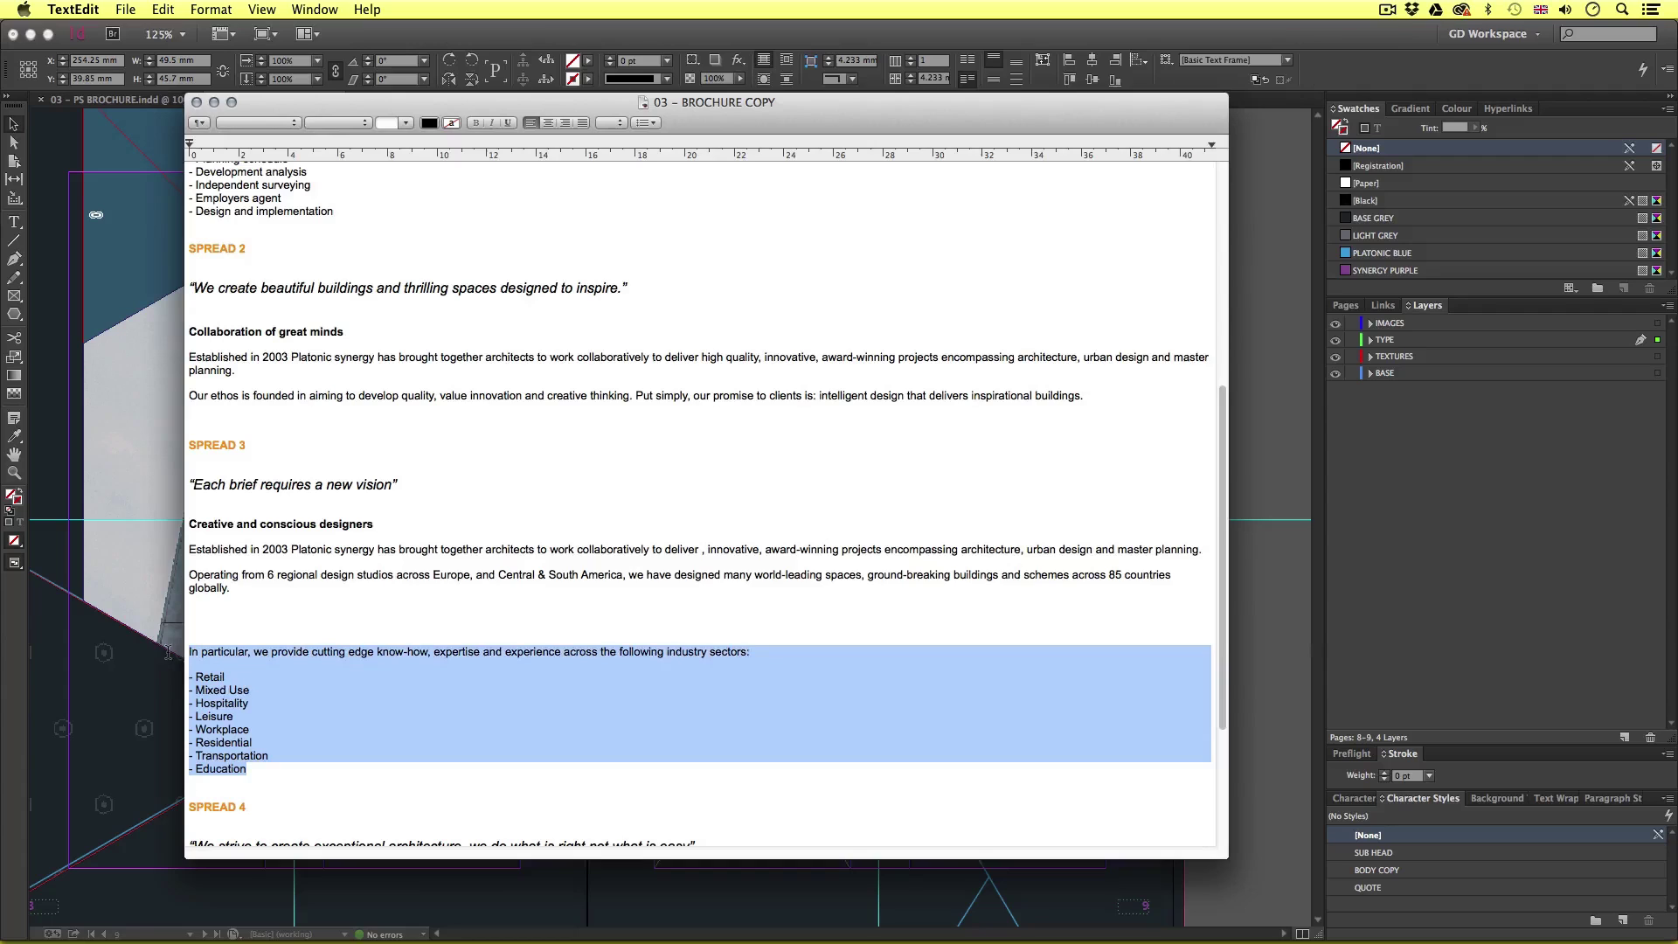
{"action": "key", "text": "super+c"}
{"action": "key", "text": "super+Tab"}
{"action": "key", "text": "t"}
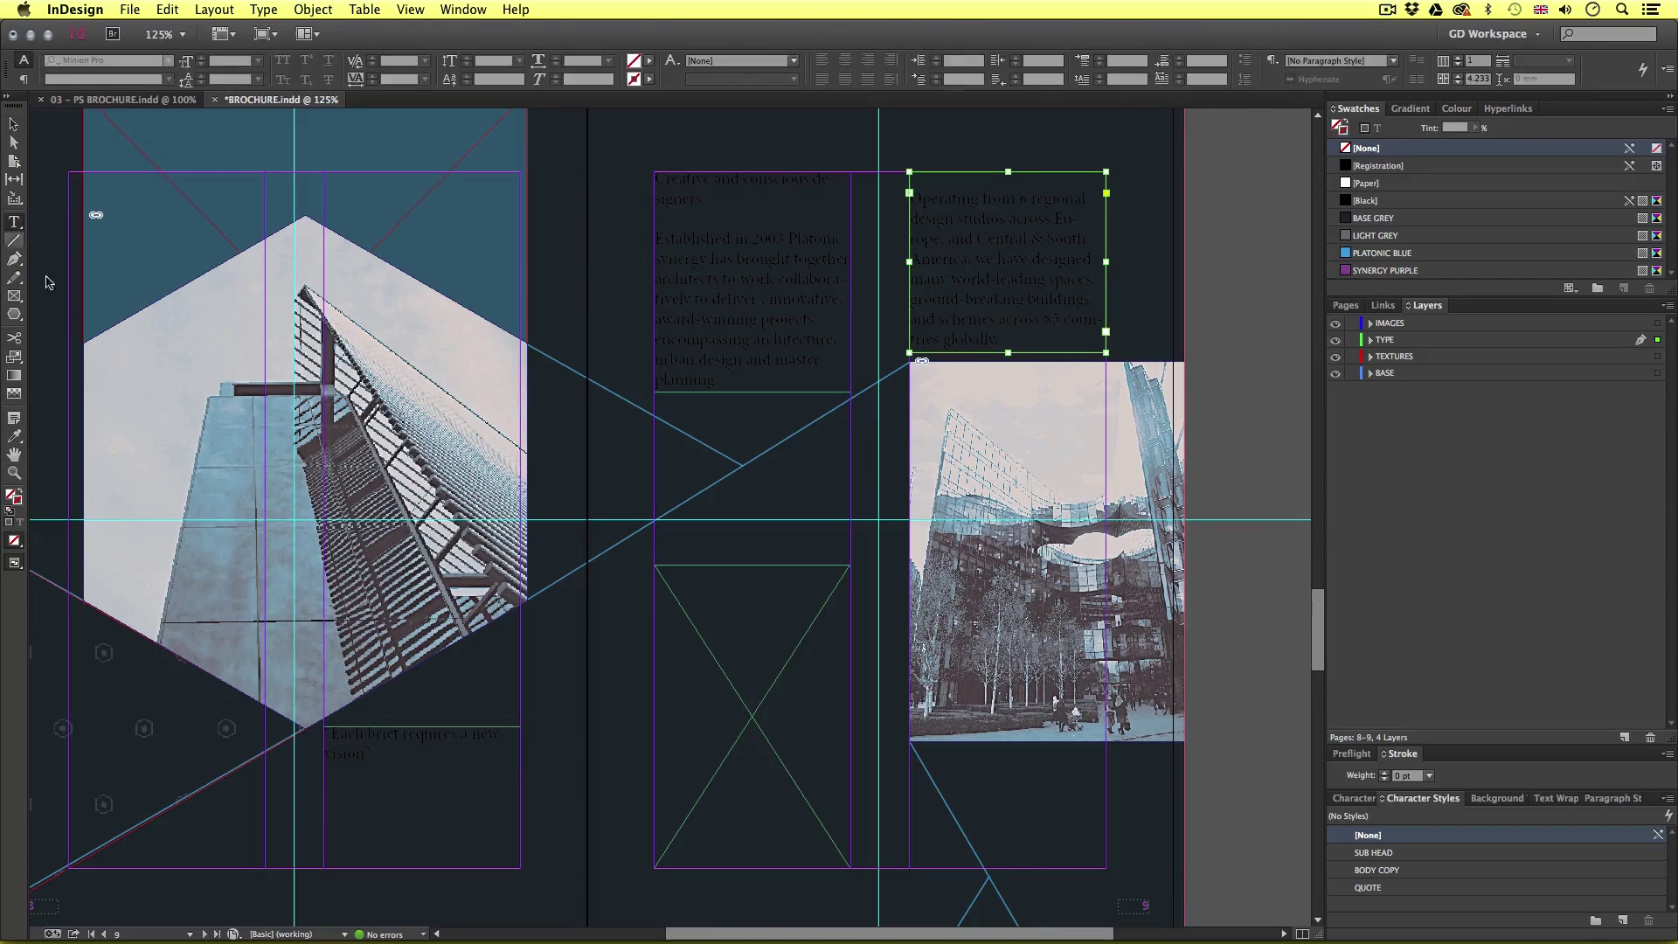
- Paste the "In particular" paragraph and its industry sector list into the empty lower frame in page 9's first column
{"action": "left_click", "coordinate": [680, 611]}
{"action": "key", "text": "super+v"}
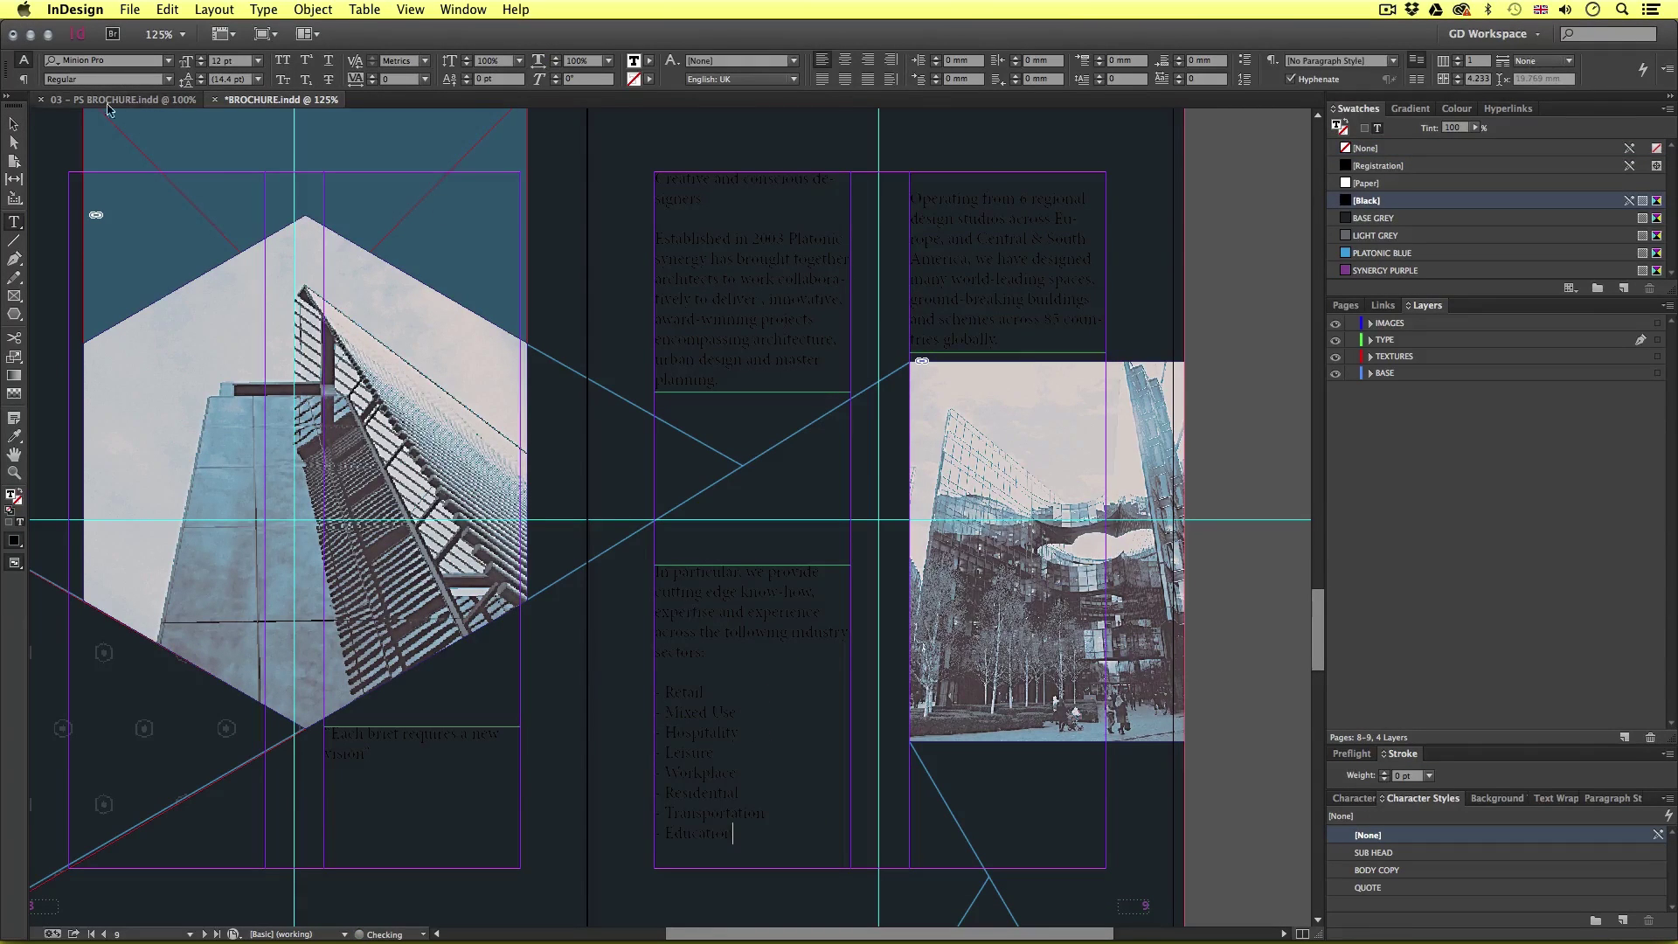
{"action": "left_click", "coordinate": [14, 124]}
- Apply the BODY COPY character style to page 9's threaded upper text and SUB HEAD to its "Creative and conscious designers" heading
{"action": "left_click_drag", "start_coordinate": [515, 648], "coordinate": [551, 630]}
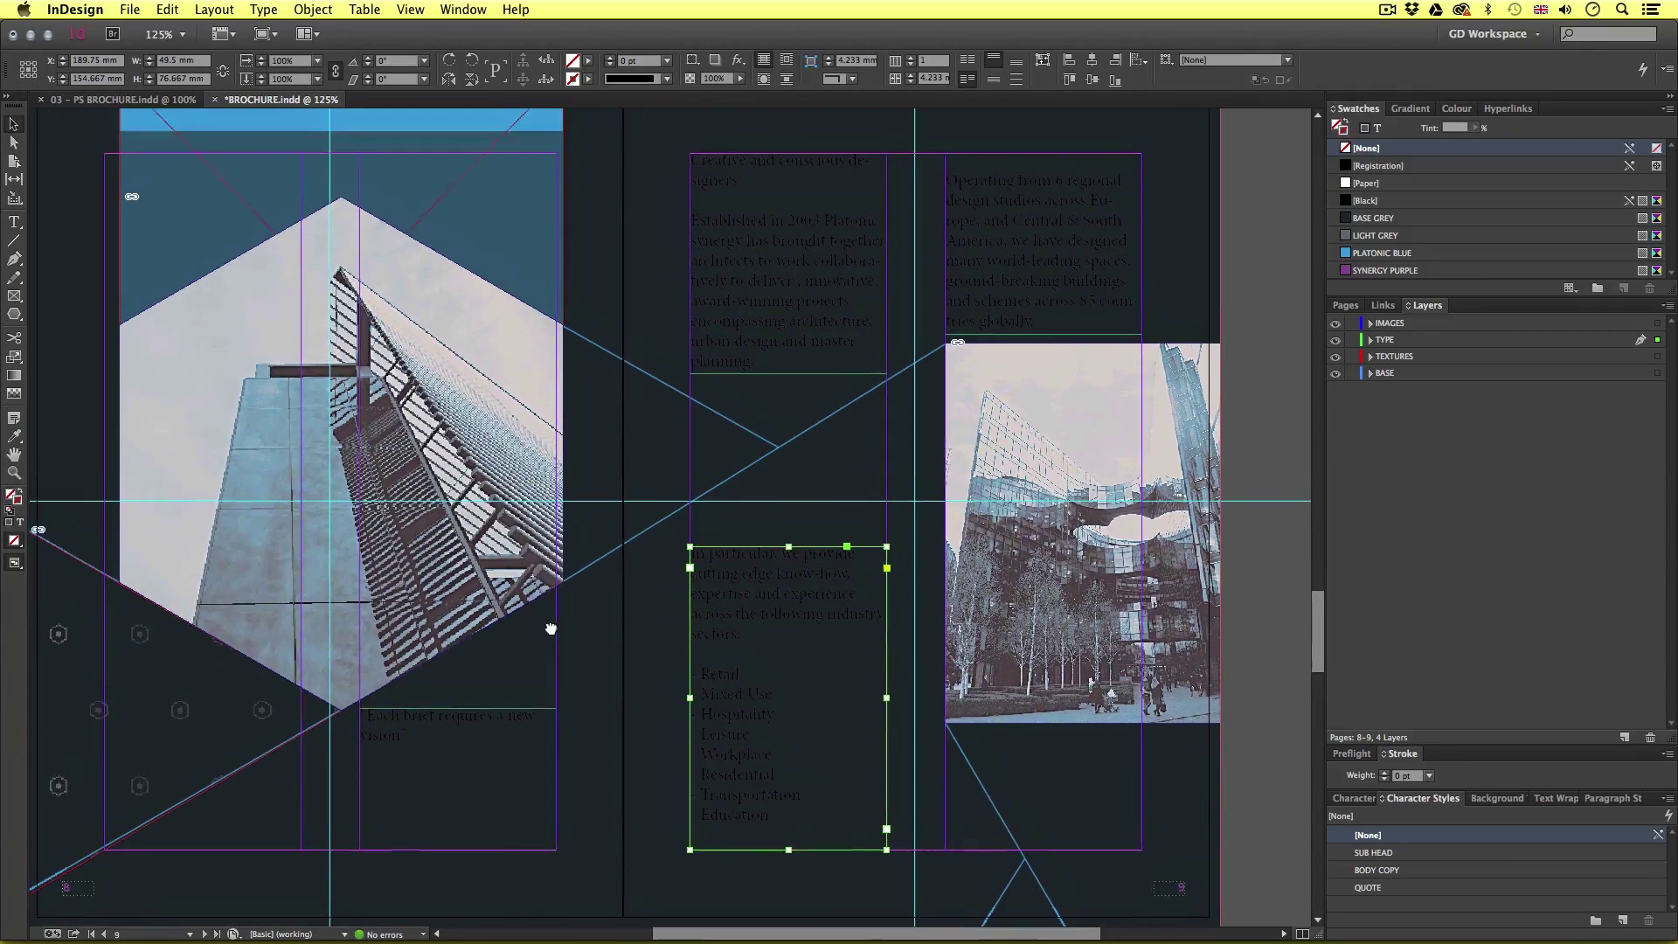
{"action": "double_click", "coordinate": [831, 303]}
{"action": "key", "text": "super+a"}
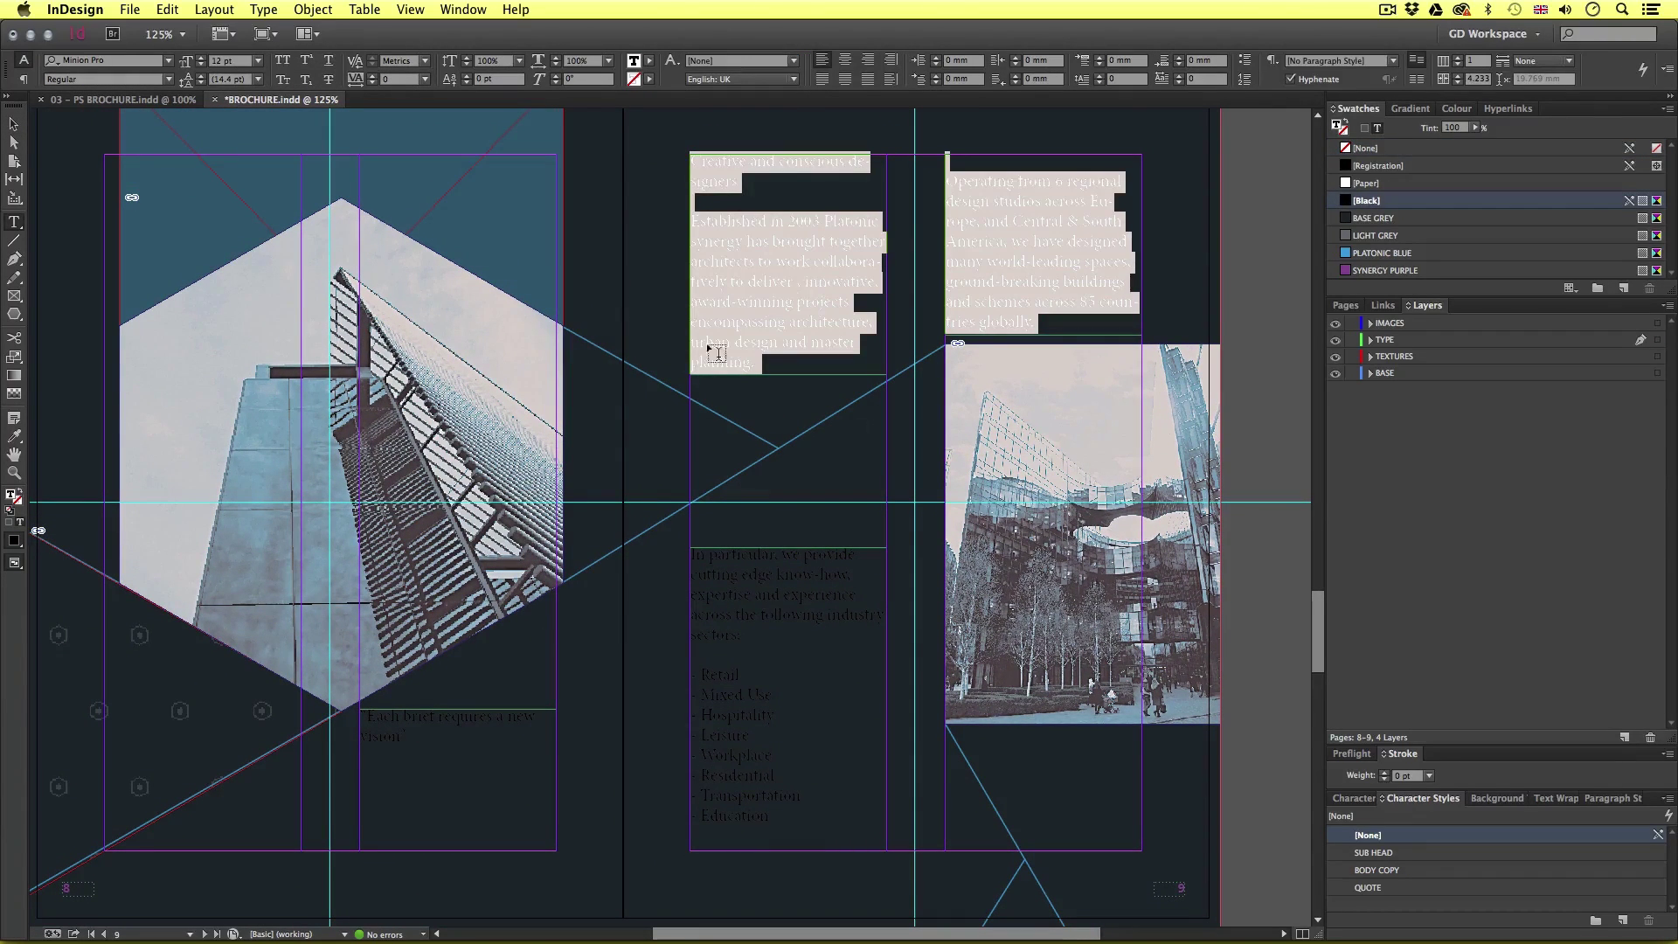
{"action": "left_click", "coordinate": [1377, 870]}
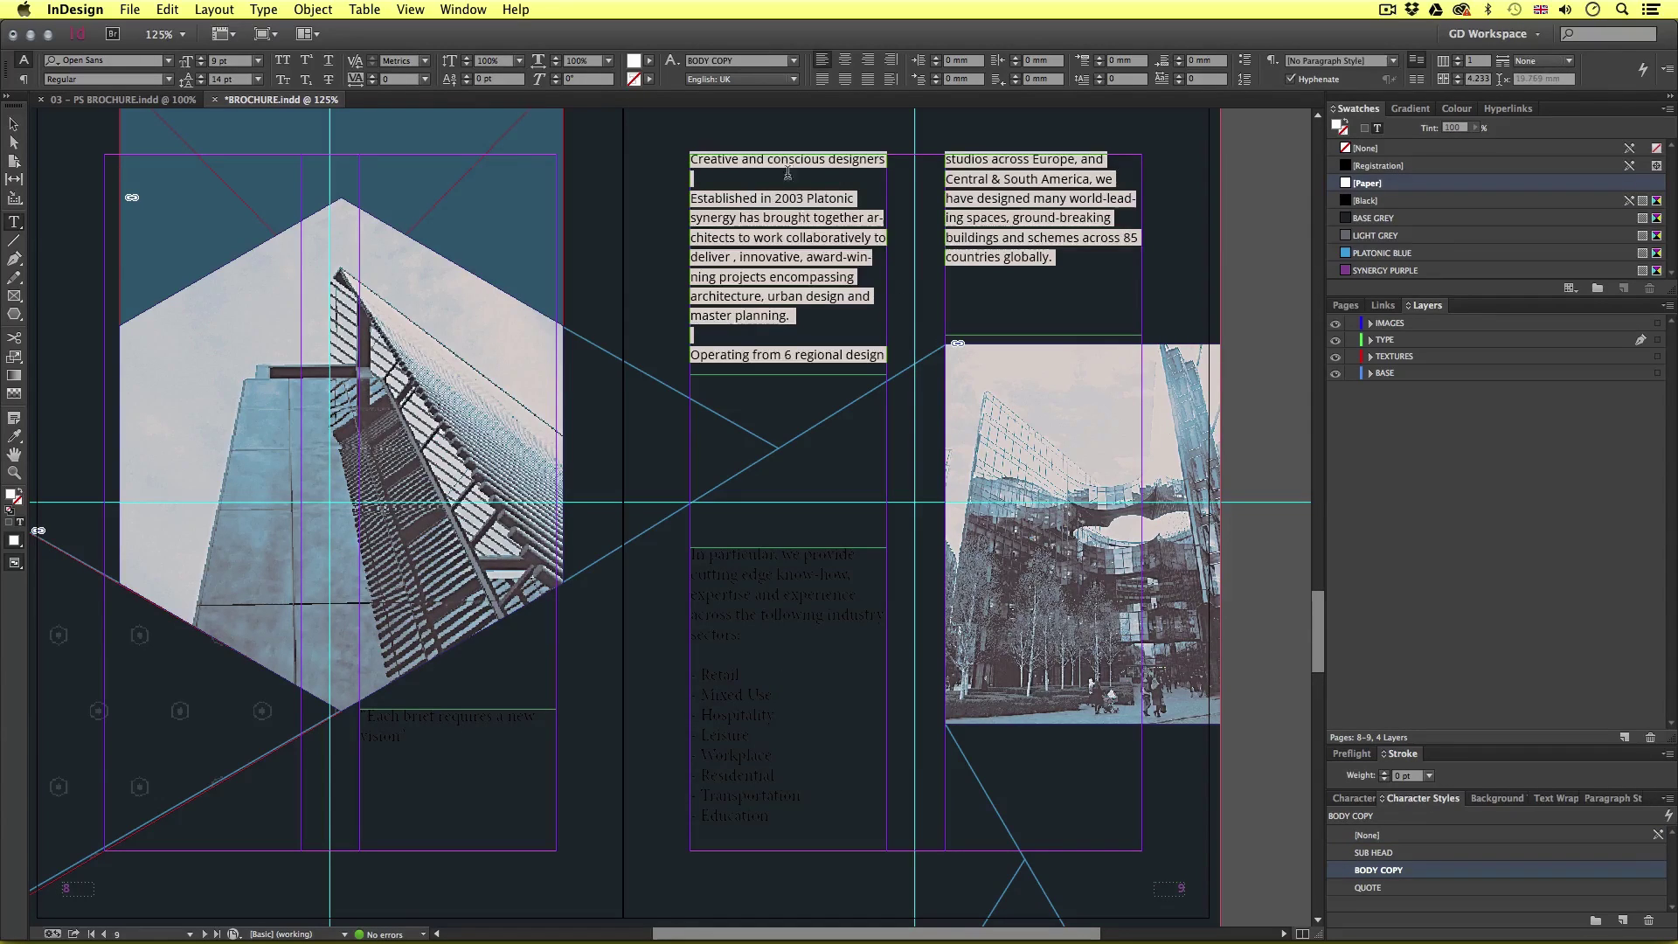
{"action": "triple_click", "coordinate": [844, 160]}
{"action": "left_click", "coordinate": [1375, 852]}
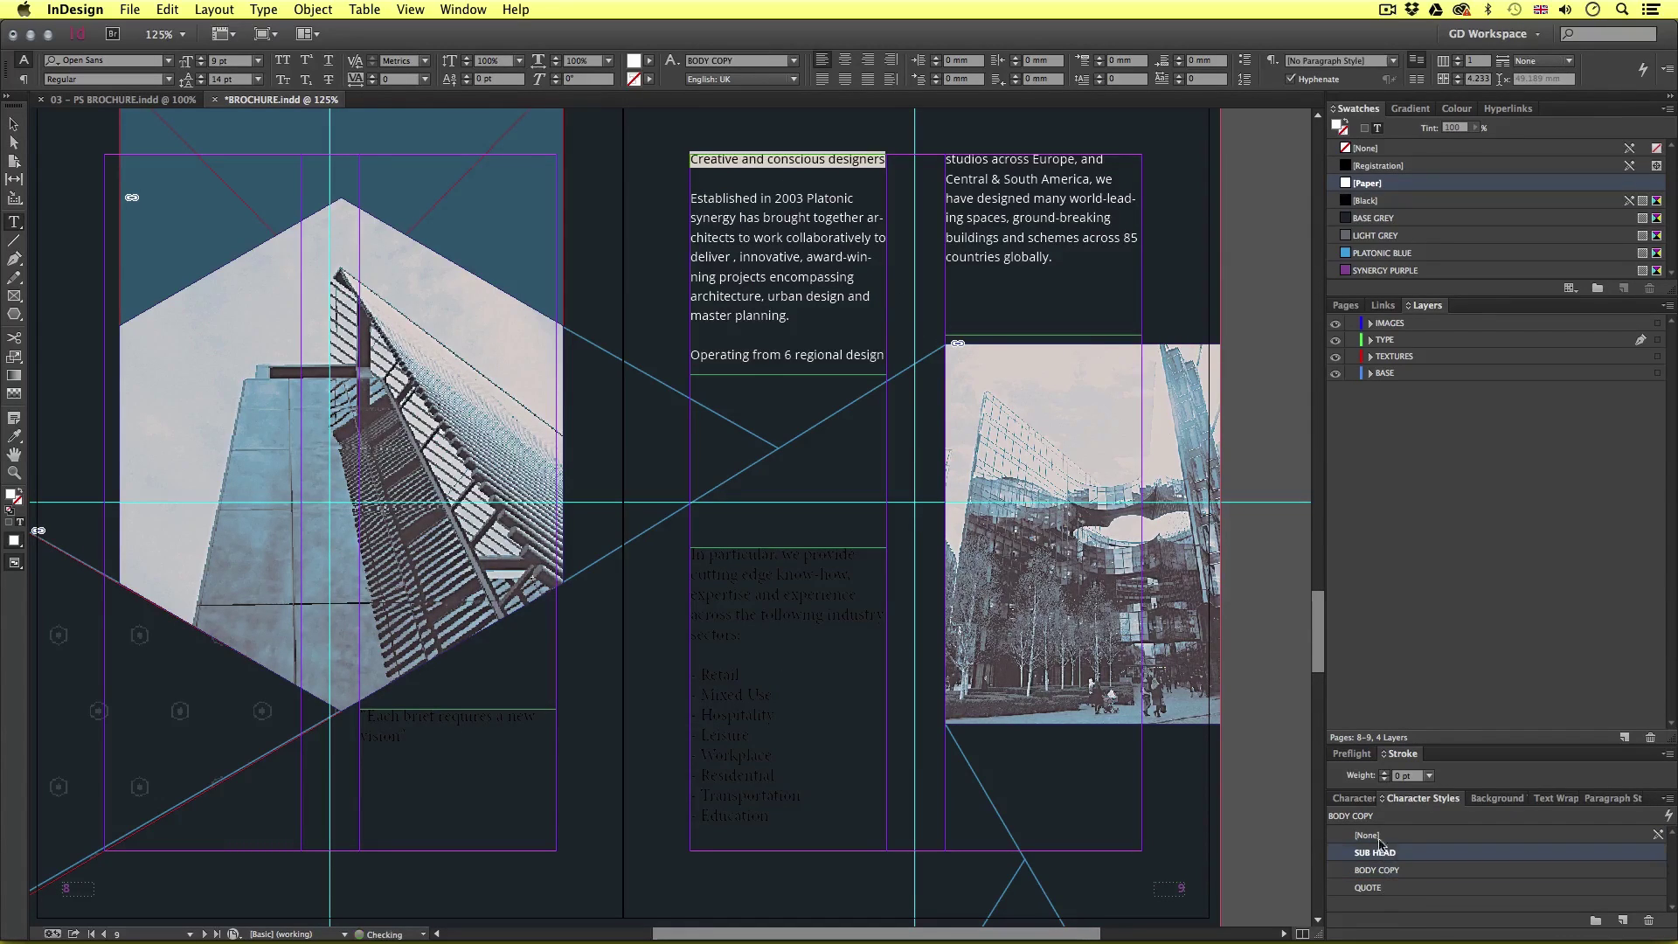
- Turn off hyphenation for all of the threaded text in page 9's two upper frames
{"action": "left_click", "coordinate": [797, 258]}
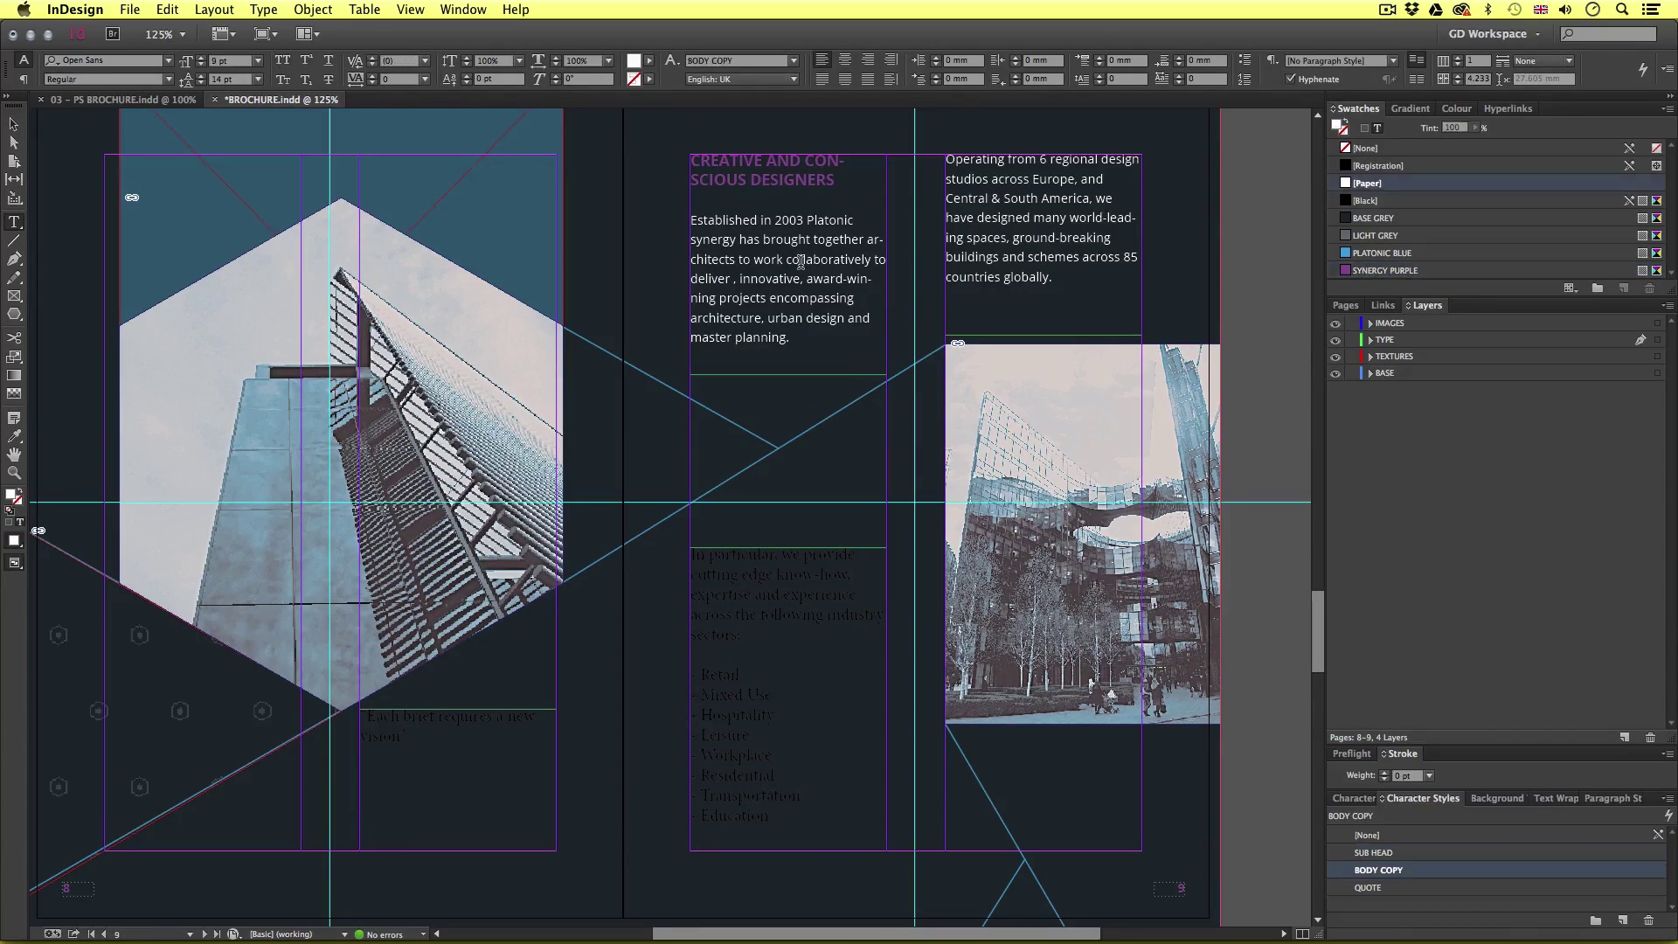
{"action": "key", "text": "super+a"}
{"action": "key", "text": "super+equal"}
{"action": "key", "text": "super+equal"}
{"action": "key", "text": "super+equal"}
{"action": "scroll", "coordinate": [1311, 617], "scroll_direction": "right", "scroll_amount": 2}
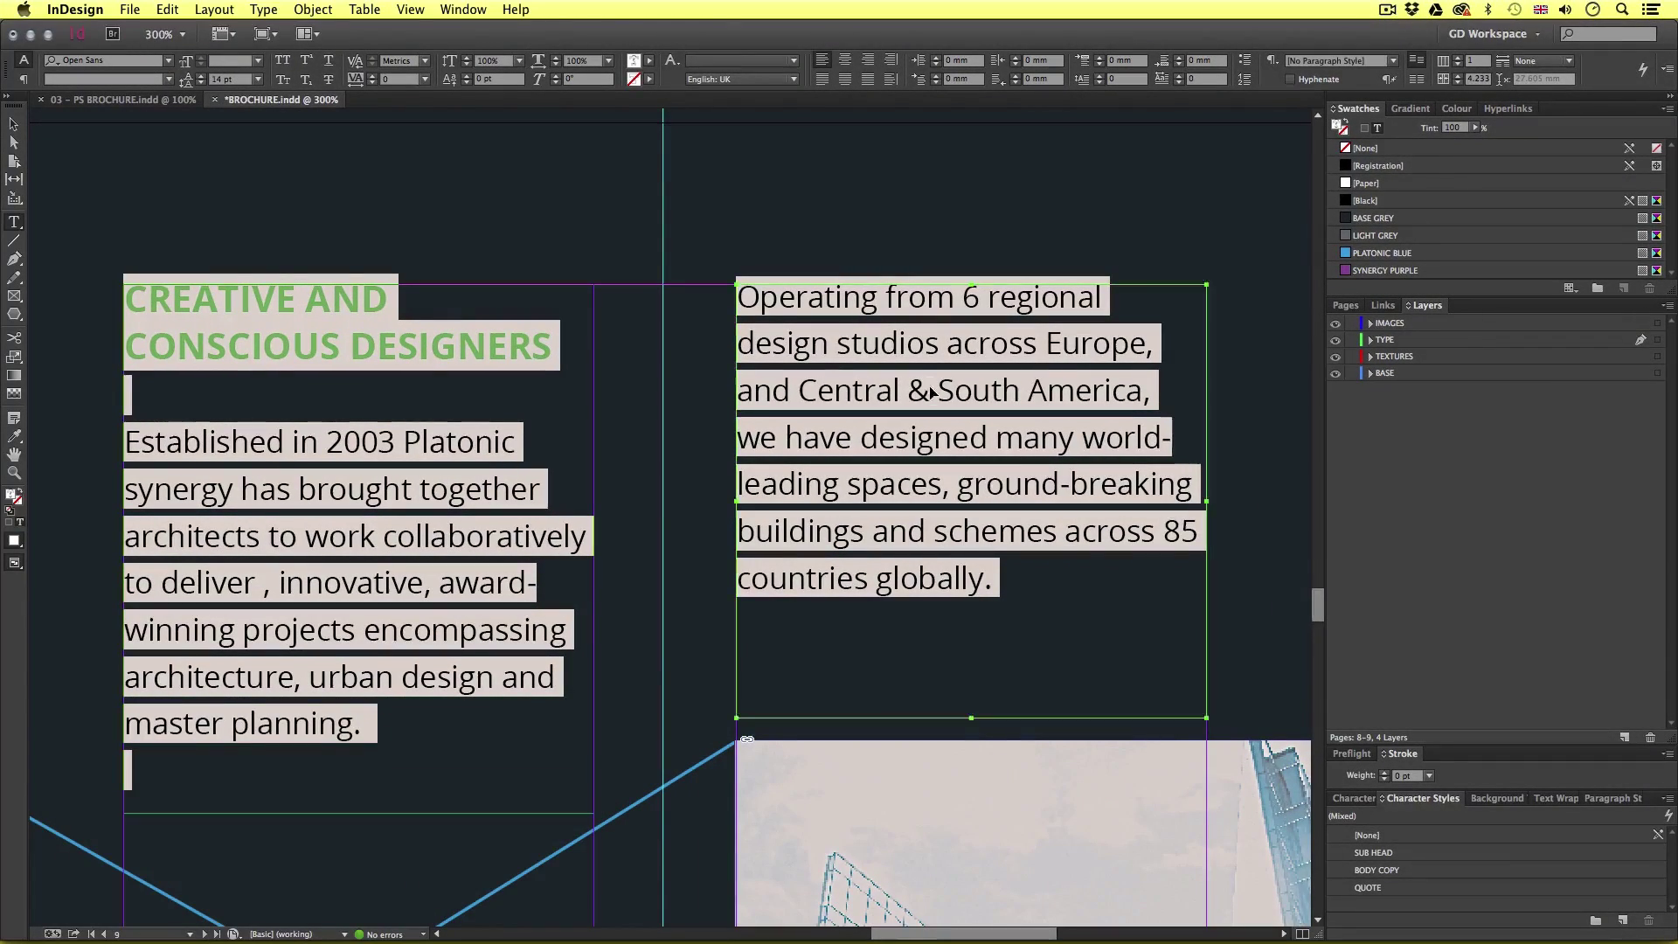
{"action": "left_click", "coordinate": [468, 738]}
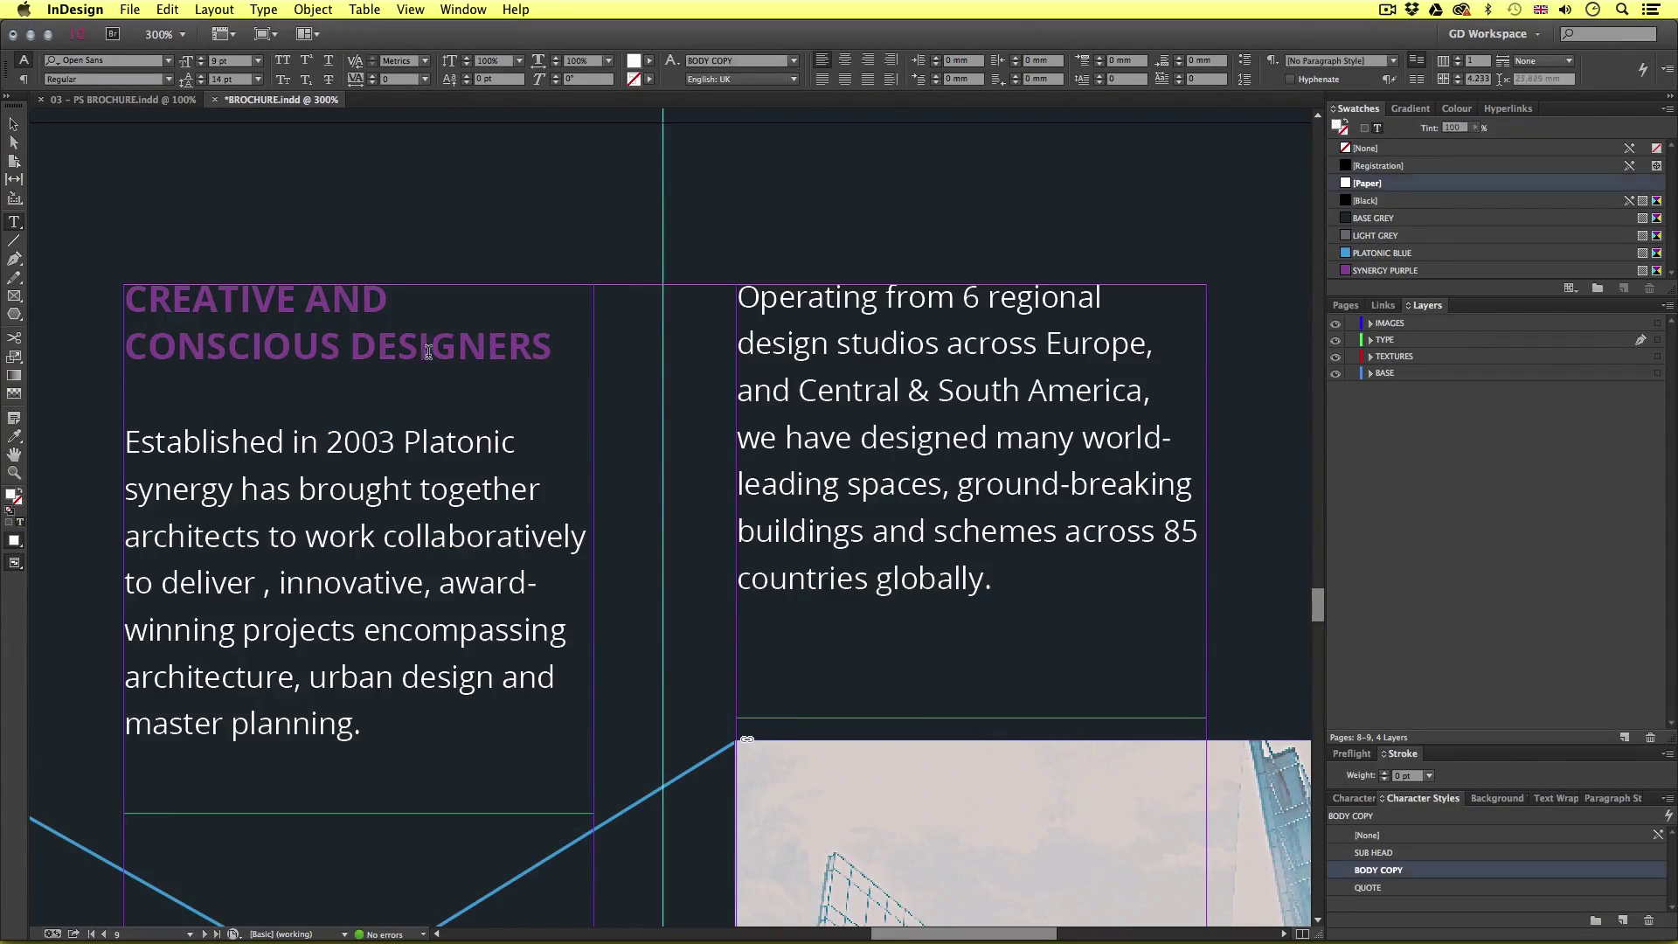
- Recolour the "Creative and conscious designers" heading on page 9 with the PLATONIC BLUE swatch
{"action": "scroll", "coordinate": [491, 492], "scroll_direction": "down", "scroll_amount": 2}
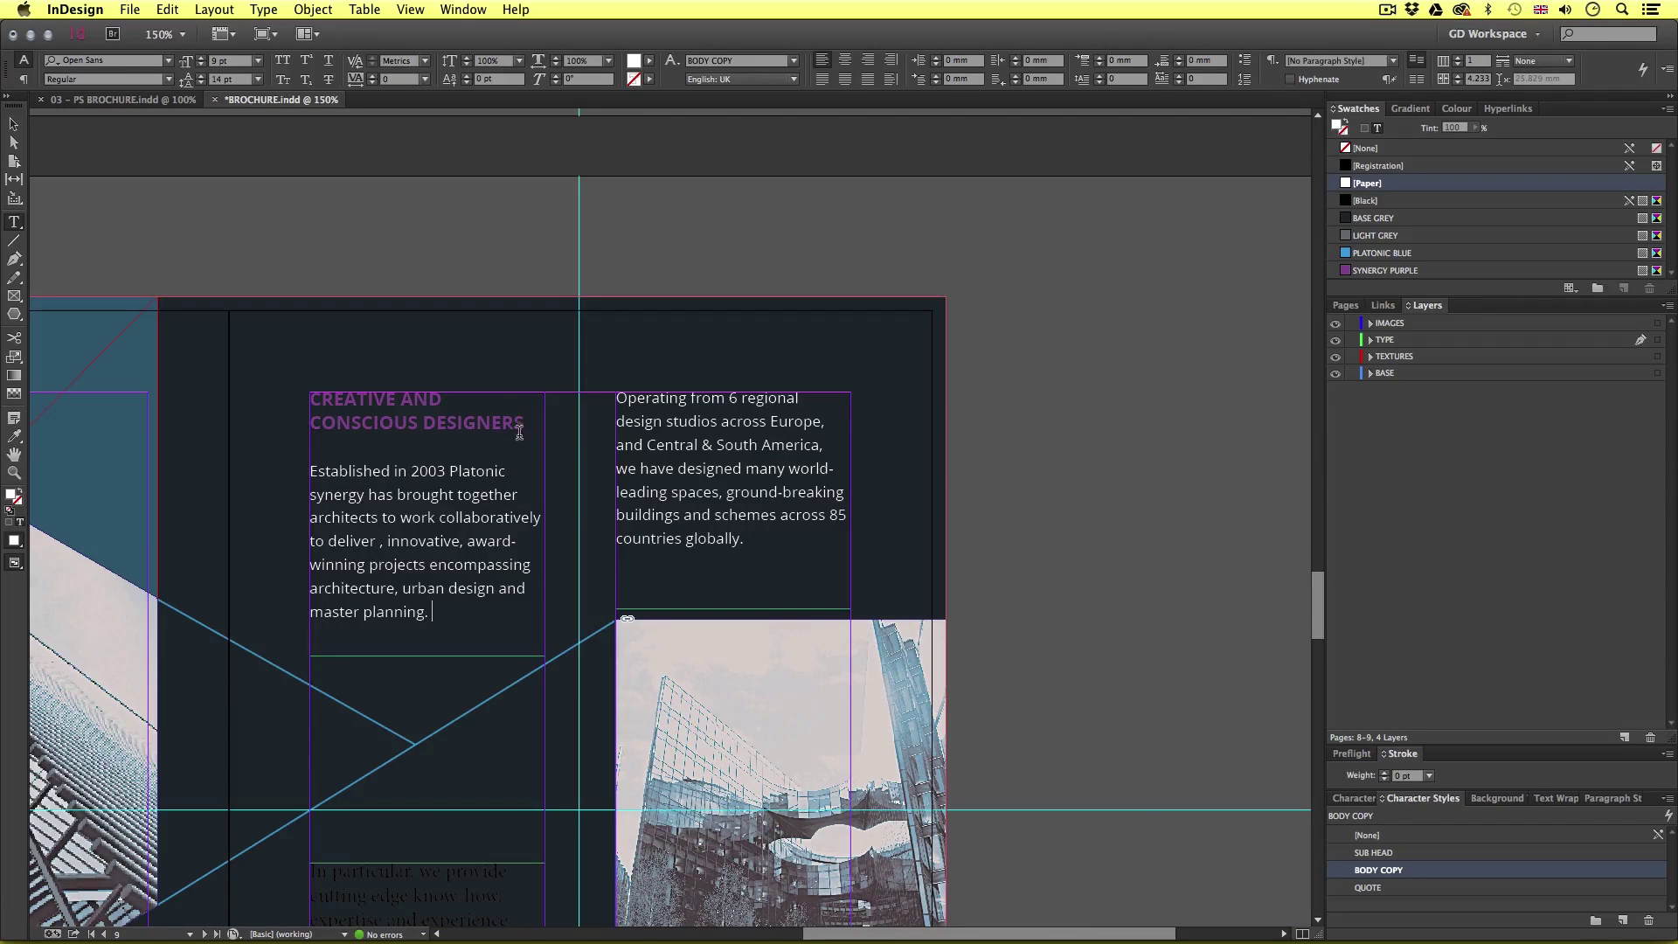
{"action": "left_click_drag", "start_coordinate": [528, 422], "coordinate": [306, 407]}
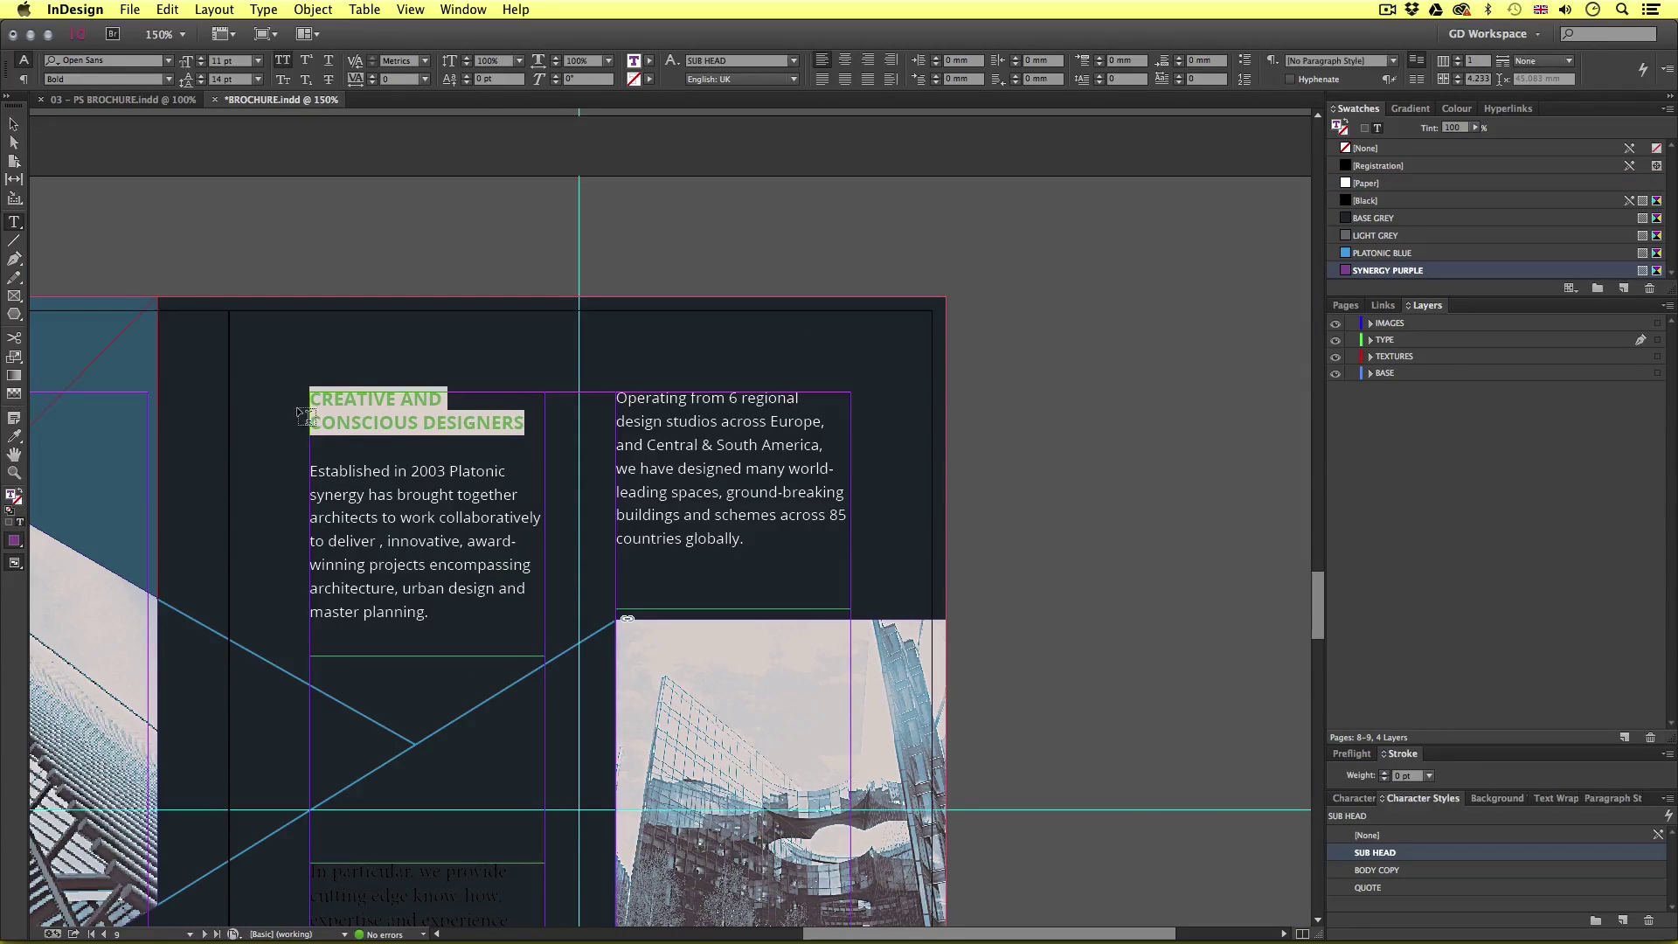
{"action": "left_click", "coordinate": [1409, 252]}
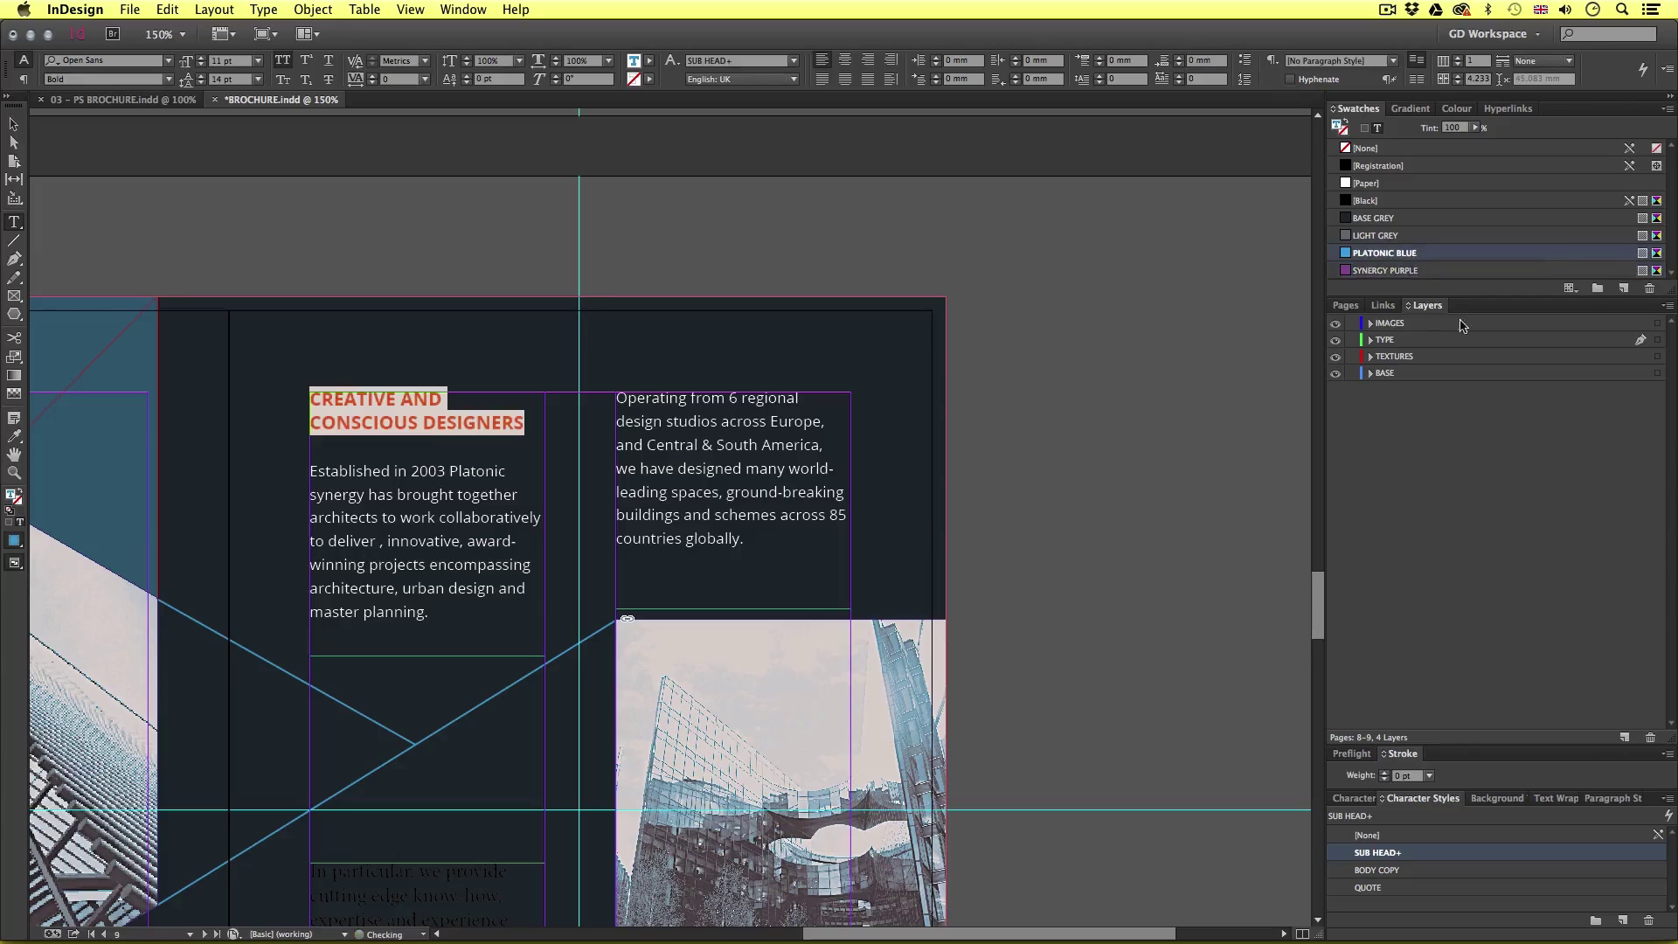
{"action": "left_click", "coordinate": [14, 124]}
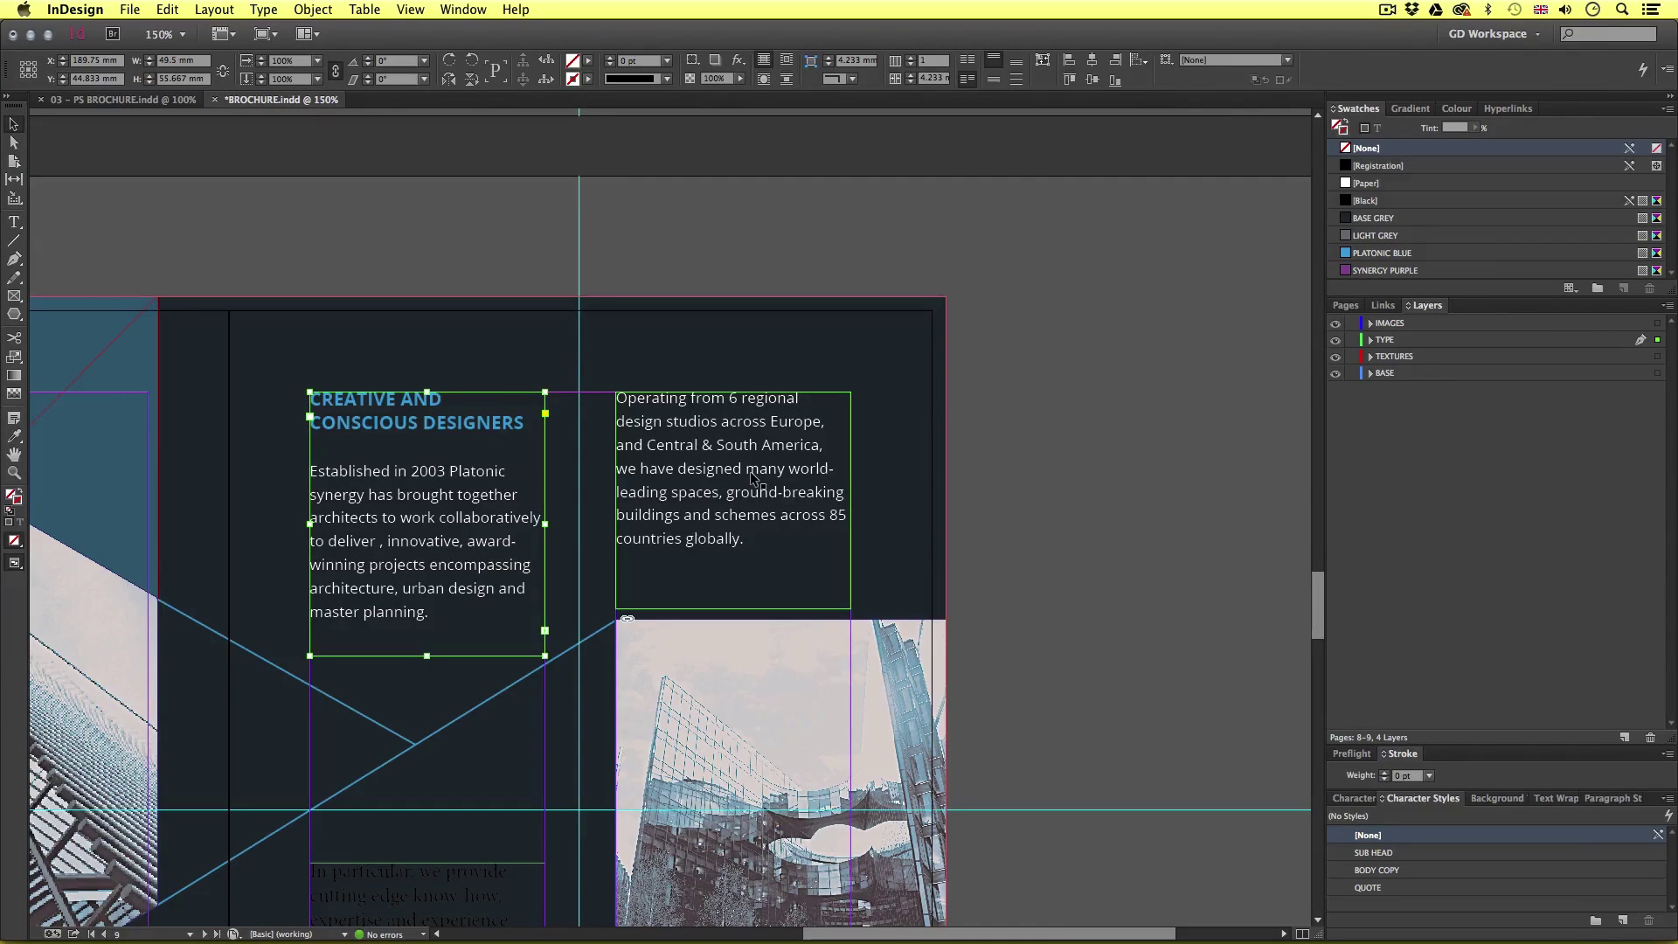
- Colour the "Operating from 6 regional design studios" paragraph above page 9's photo PLATONIC BLUE
{"action": "left_click_drag", "start_coordinate": [732, 498], "coordinate": [846, 234]}
{"action": "left_click", "coordinate": [953, 331]}
{"action": "double_click", "coordinate": [953, 330]}
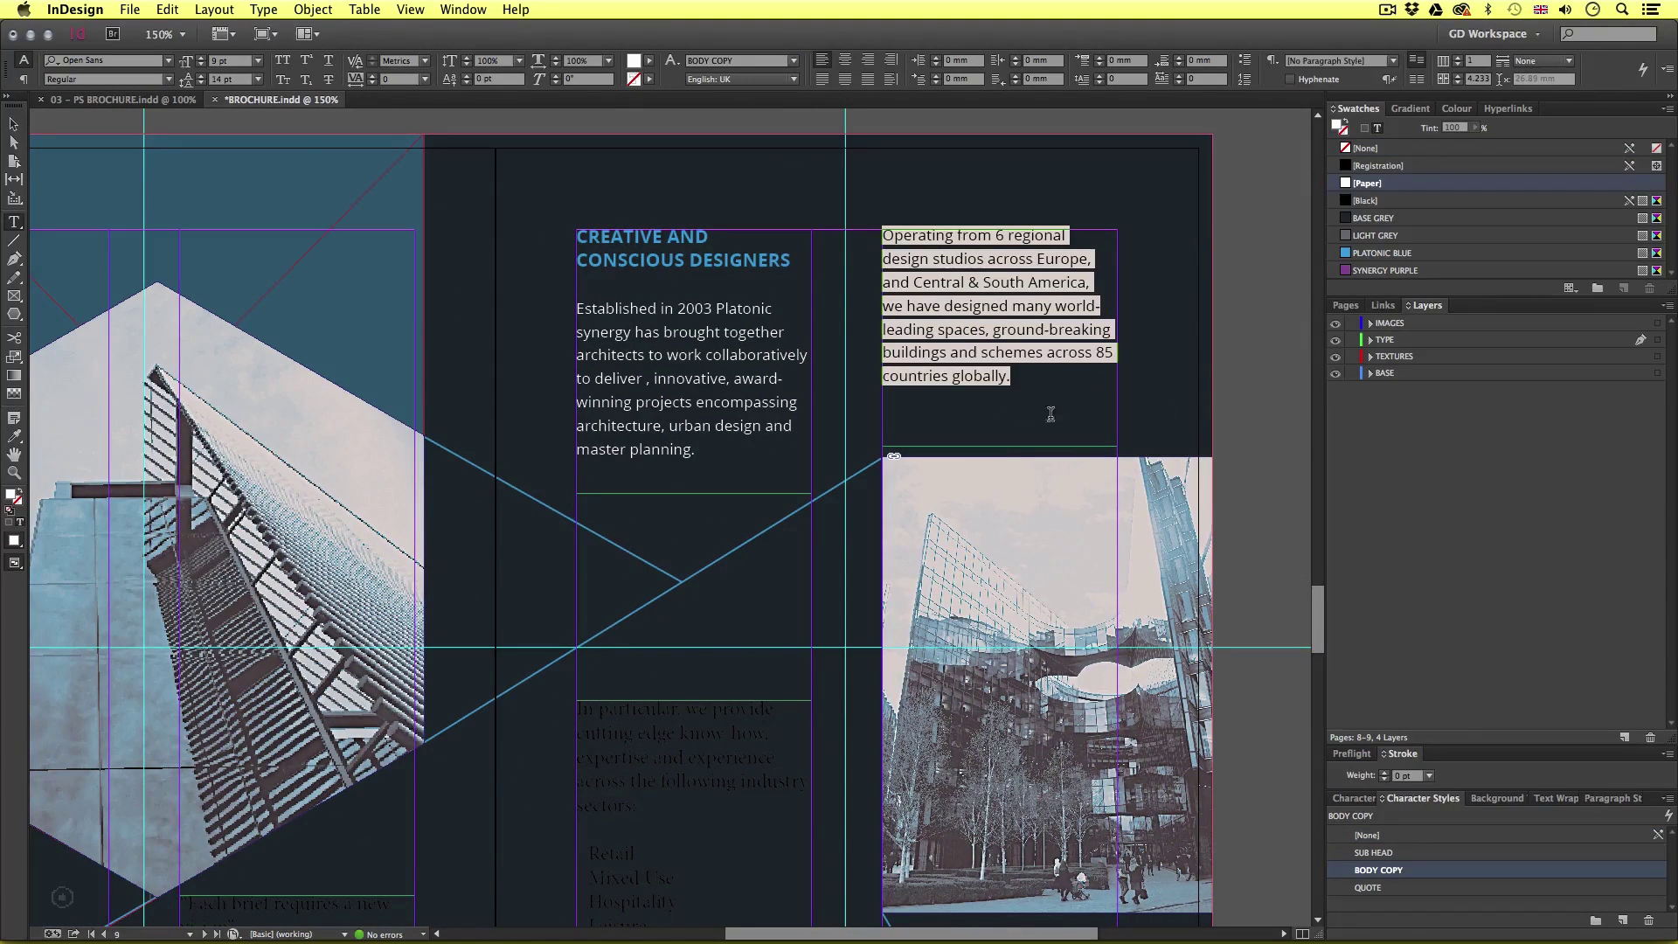
{"action": "left_click", "coordinate": [1372, 253]}
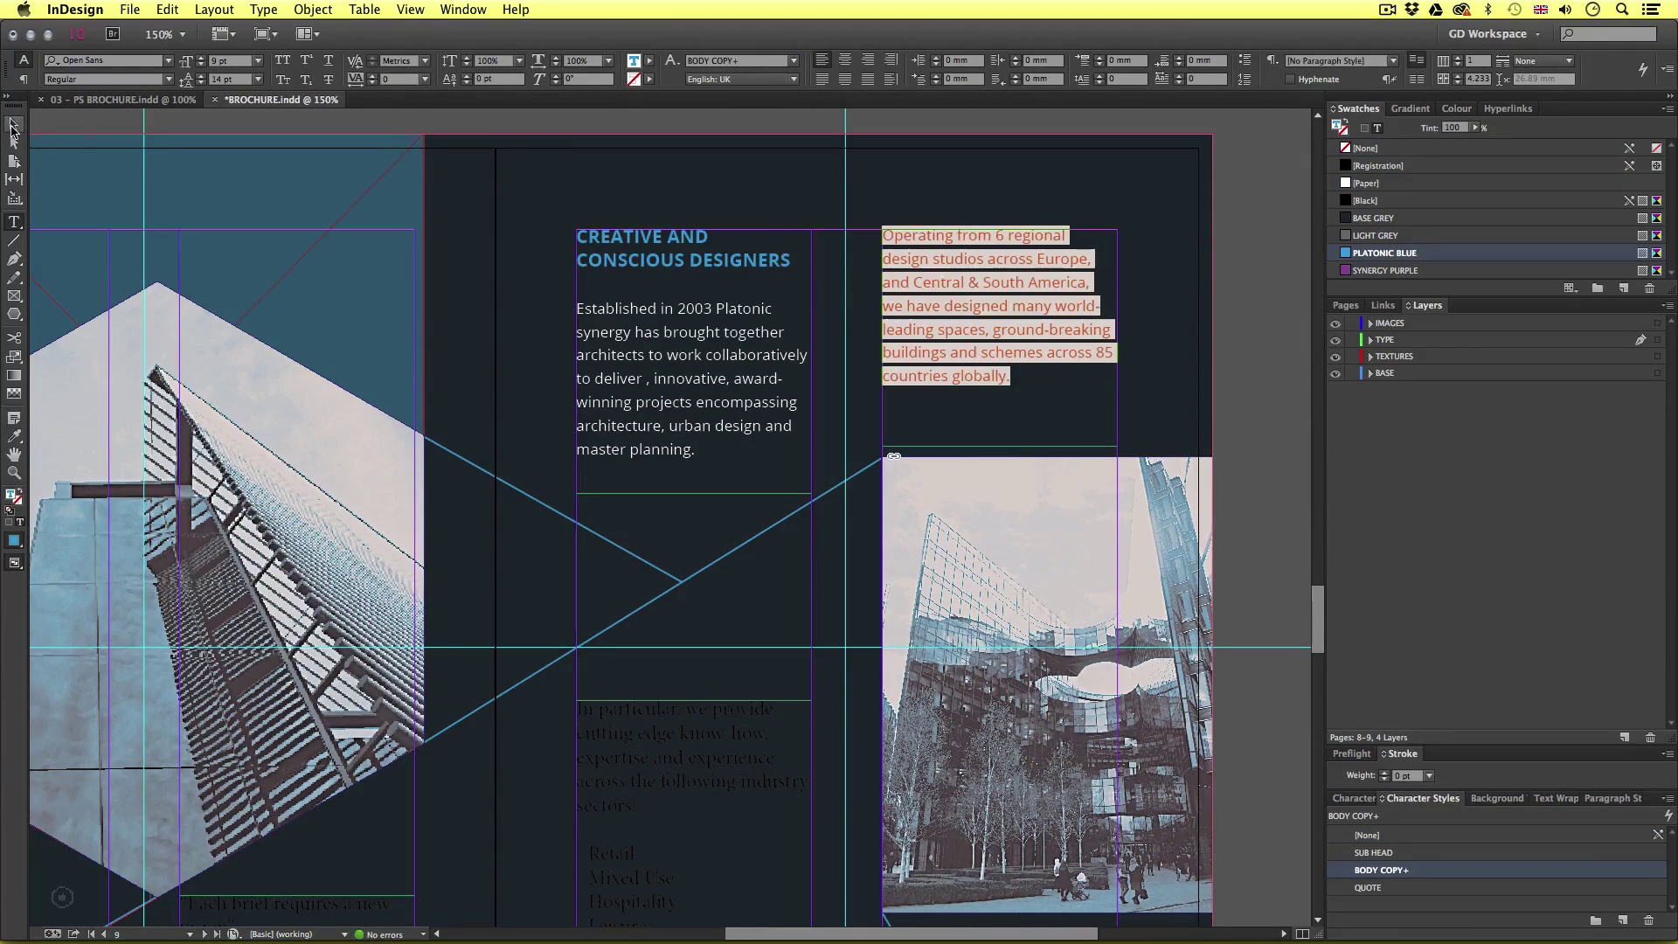
{"action": "left_click", "coordinate": [13, 125]}
- Apply the BODY COPY character style to all the text in page 9's lower frame
{"action": "scroll", "coordinate": [803, 308], "scroll_direction": "down", "scroll_amount": 10}
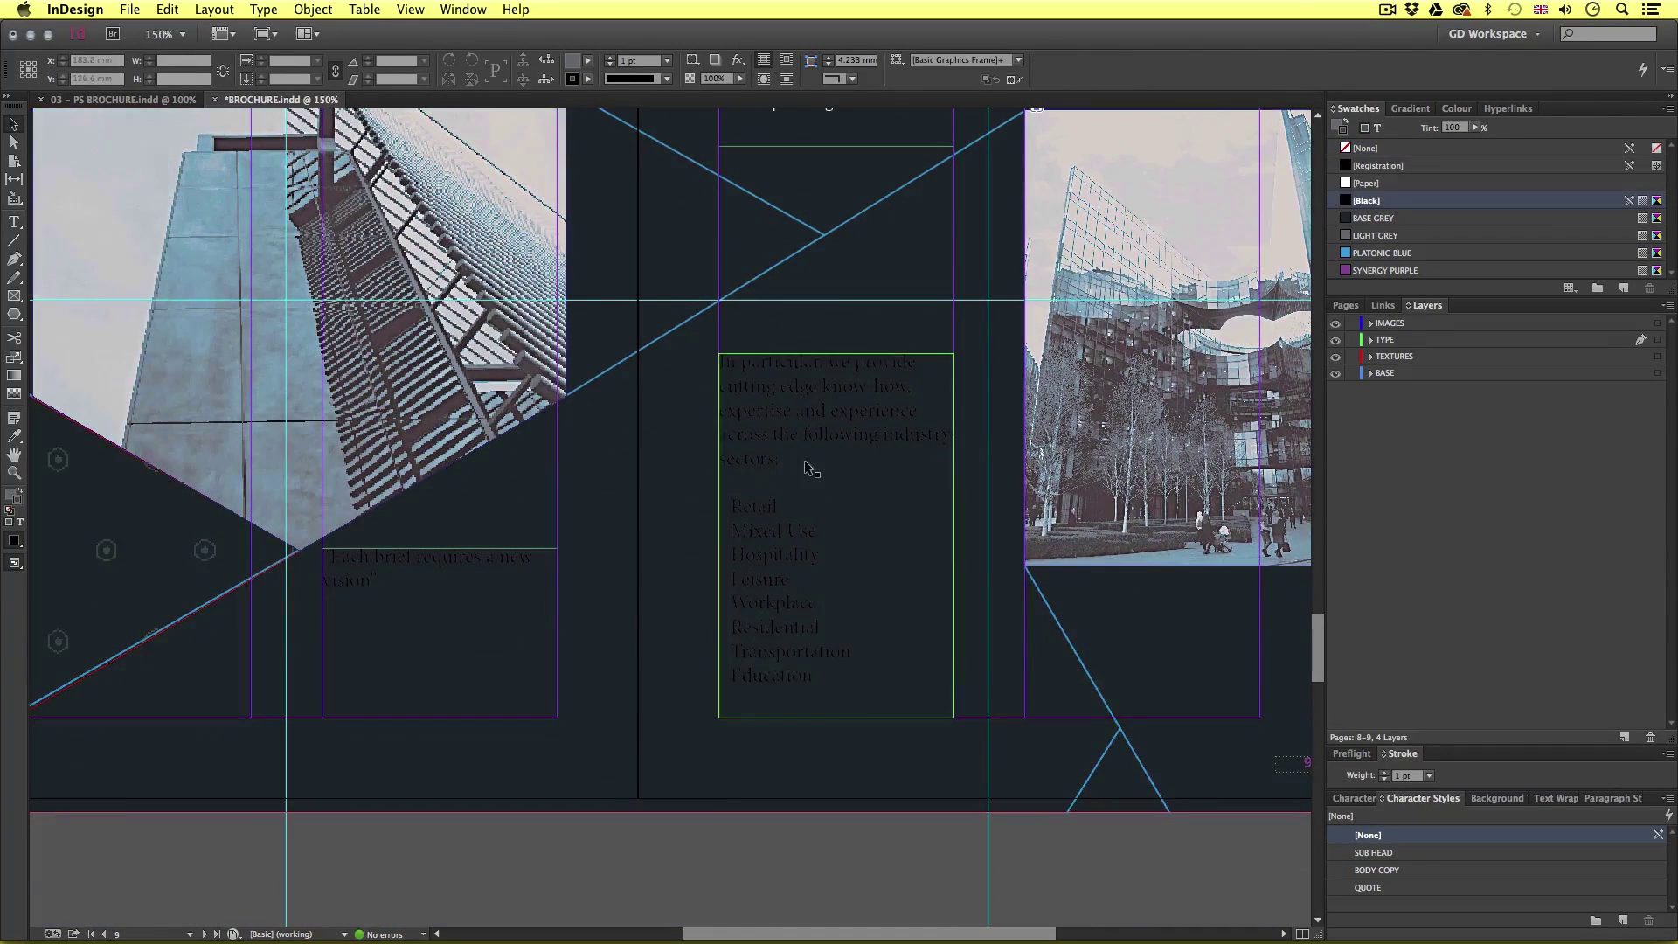
{"action": "left_click", "coordinate": [807, 437]}
{"action": "double_click", "coordinate": [808, 437]}
{"action": "key", "text": "ctrl+a"}
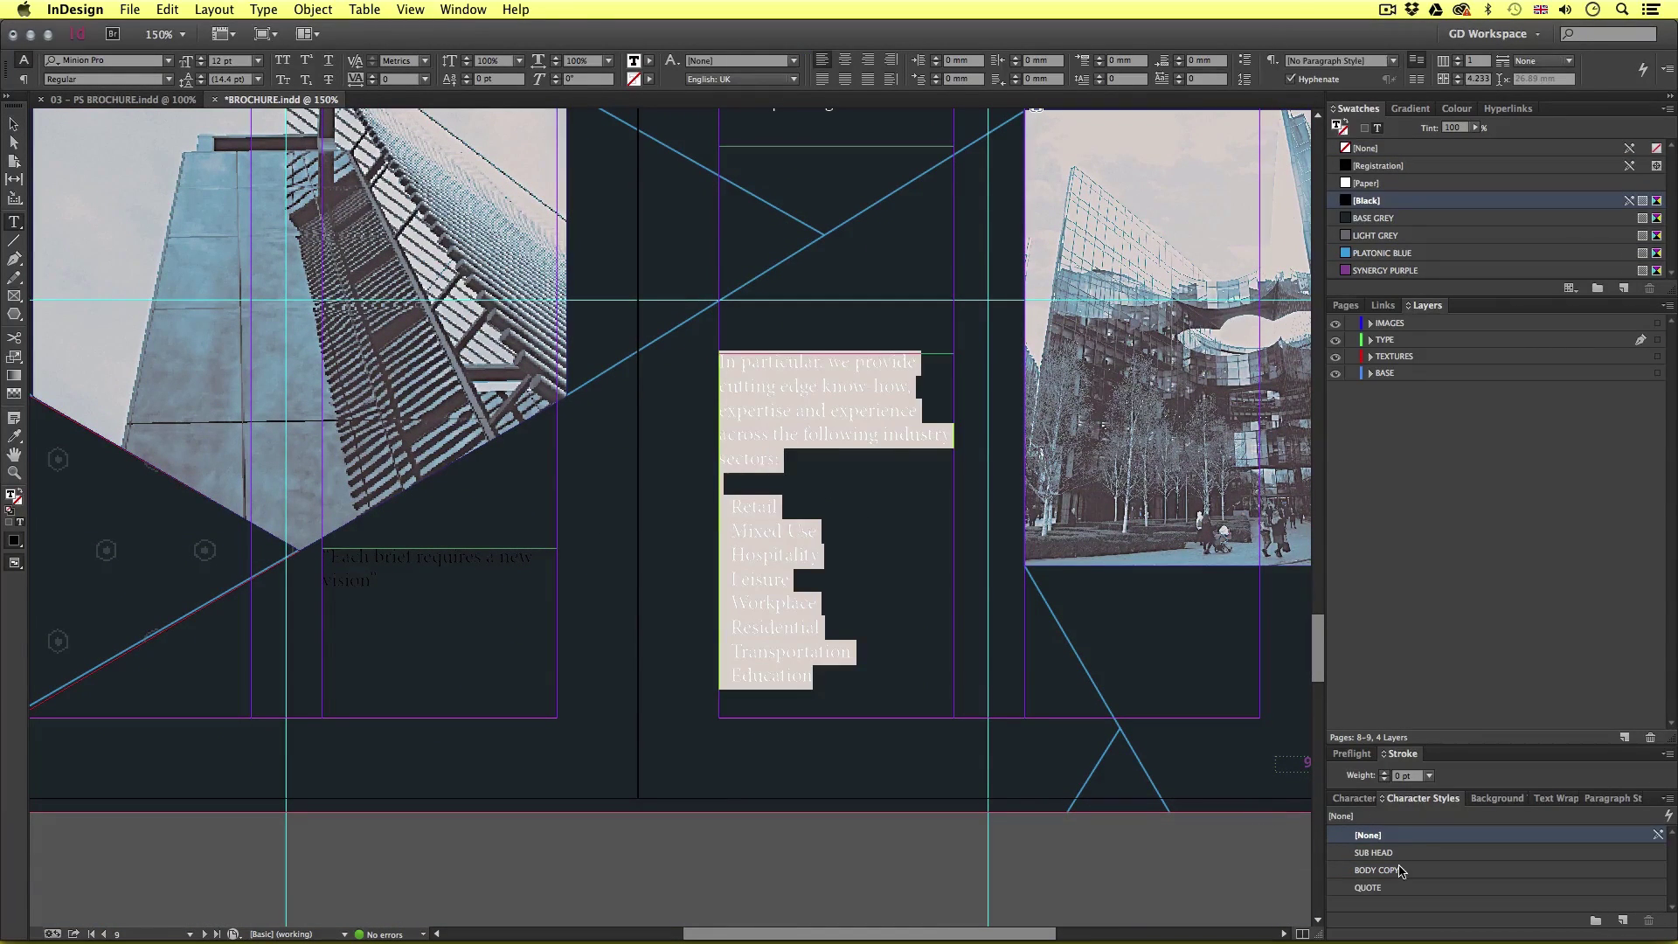
{"action": "left_click", "coordinate": [1400, 870]}
- Remove the leading dash and space from each sector name in page 9's list, from Retail down to Education
{"action": "left_click", "coordinate": [732, 479]}
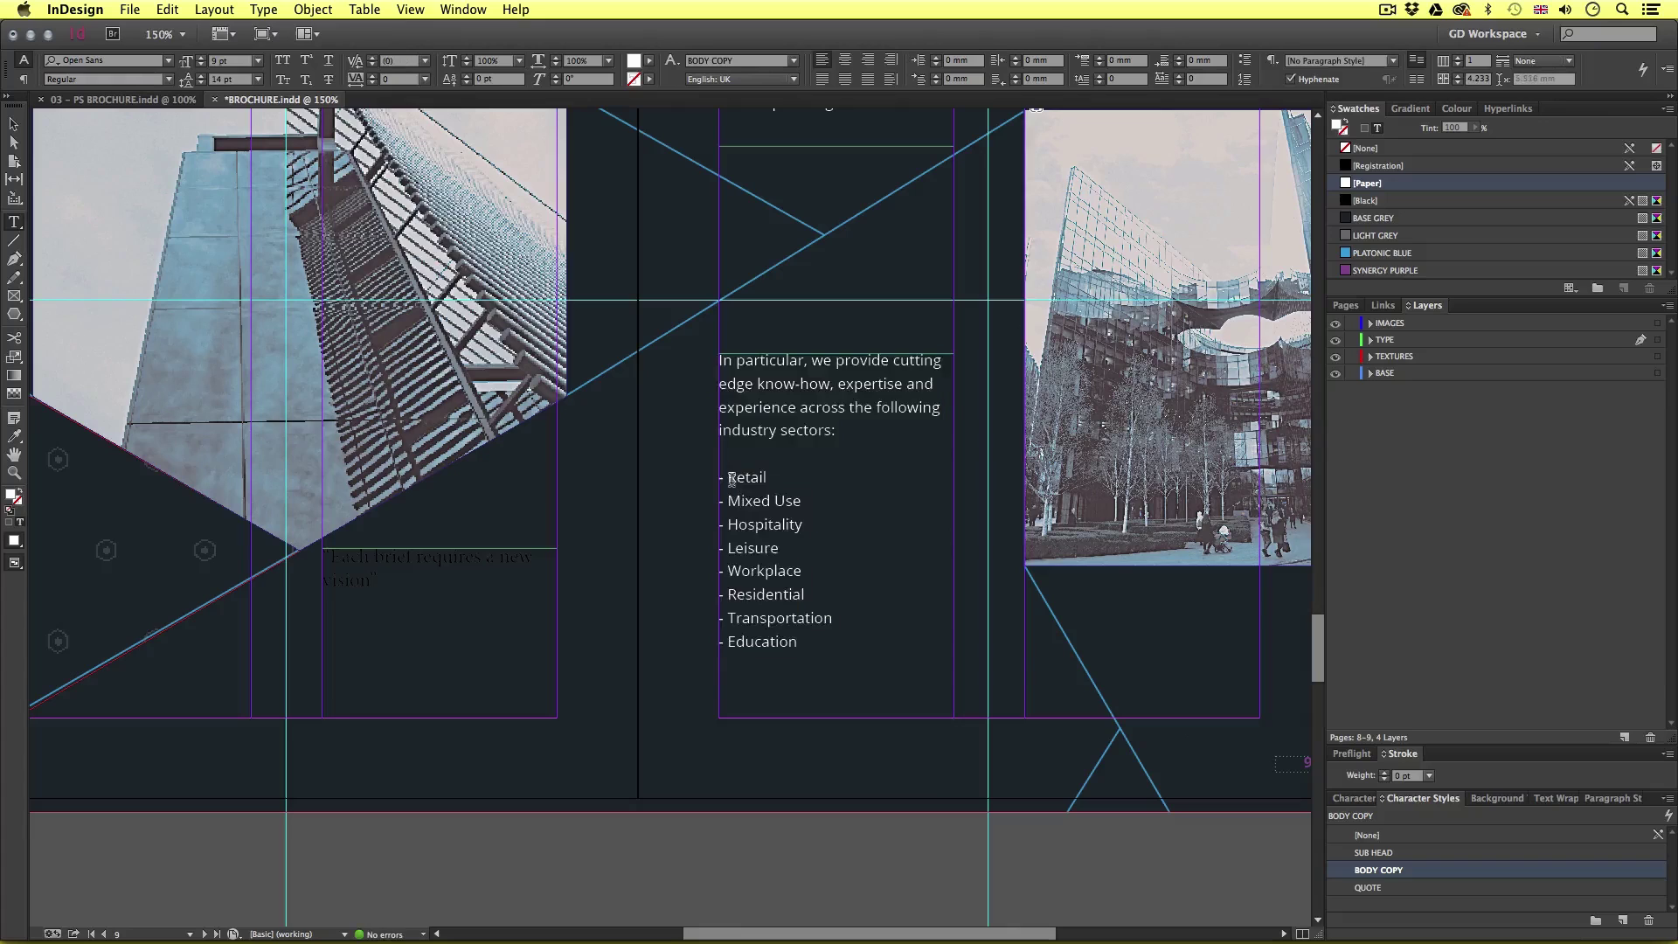
{"action": "key", "text": "BackSpace"}
{"action": "key", "text": "BackSpace"}
{"action": "key", "text": "Down"}
{"action": "key", "text": "Delete"}
{"action": "key", "text": "Delete"}
{"action": "key", "text": "Down"}
{"action": "key", "text": "Delete"}
{"action": "key", "text": "Delete"}
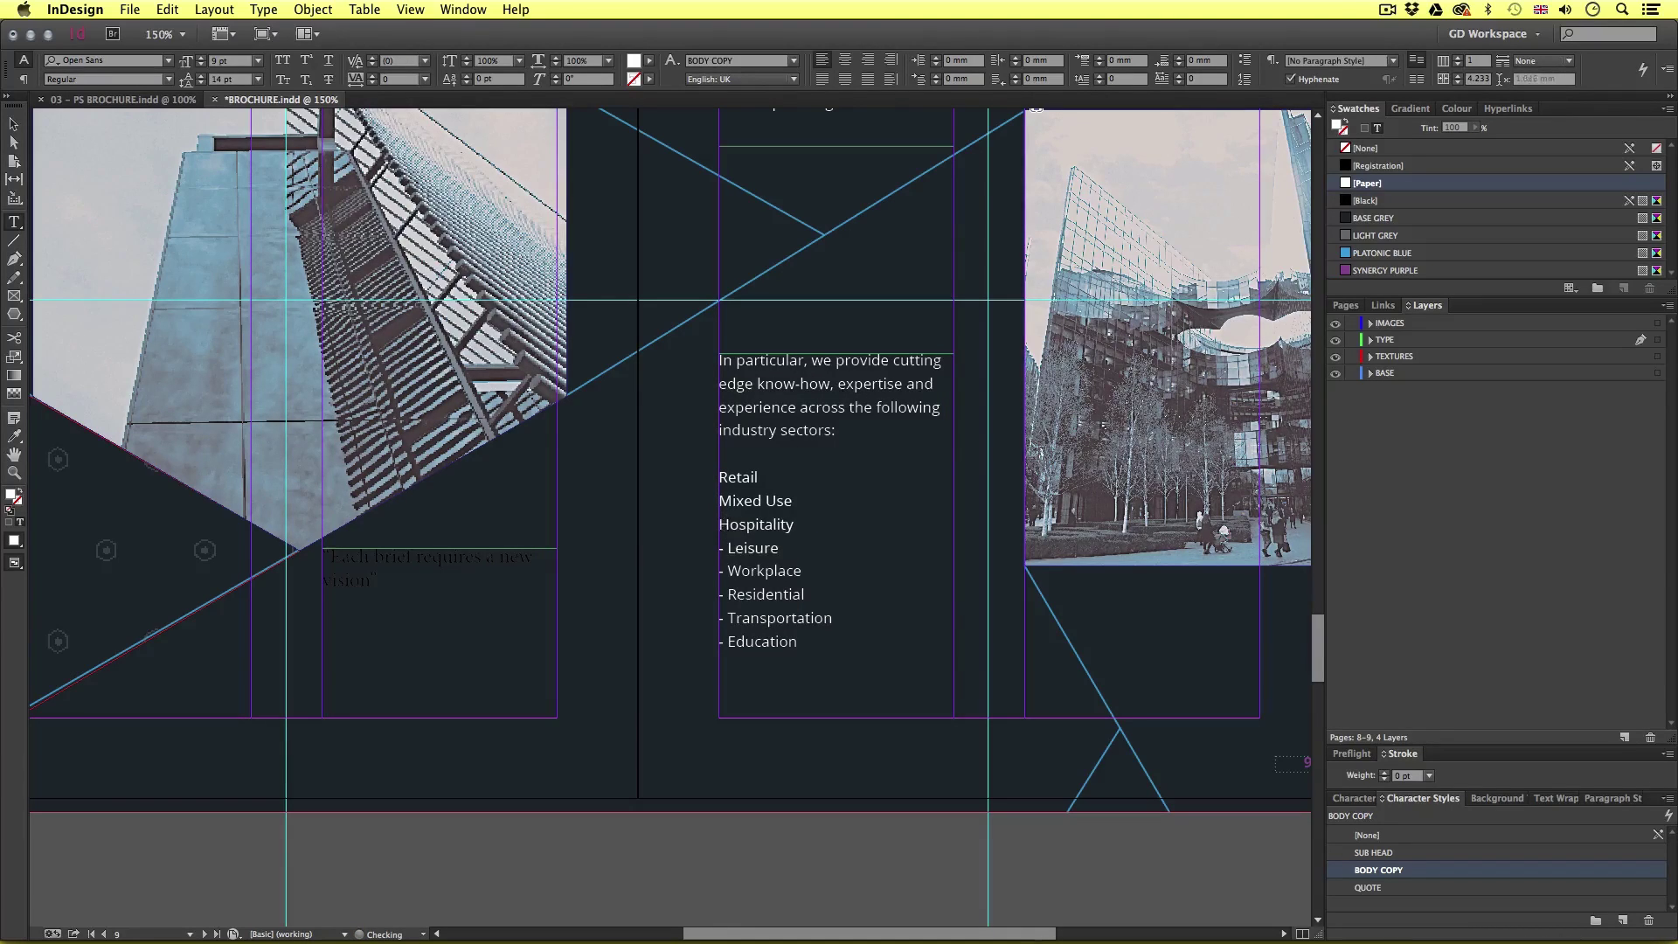
{"action": "left_click", "coordinate": [727, 549]}
{"action": "key", "text": "BackSpace"}
{"action": "key", "text": "BackSpace"}
{"action": "left_click", "coordinate": [727, 571]}
{"action": "key", "text": "BackSpace"}
{"action": "key", "text": "BackSpace"}
{"action": "left_click", "coordinate": [727, 595]}
{"action": "key", "text": "BackSpace"}
{"action": "key", "text": "BackSpace"}
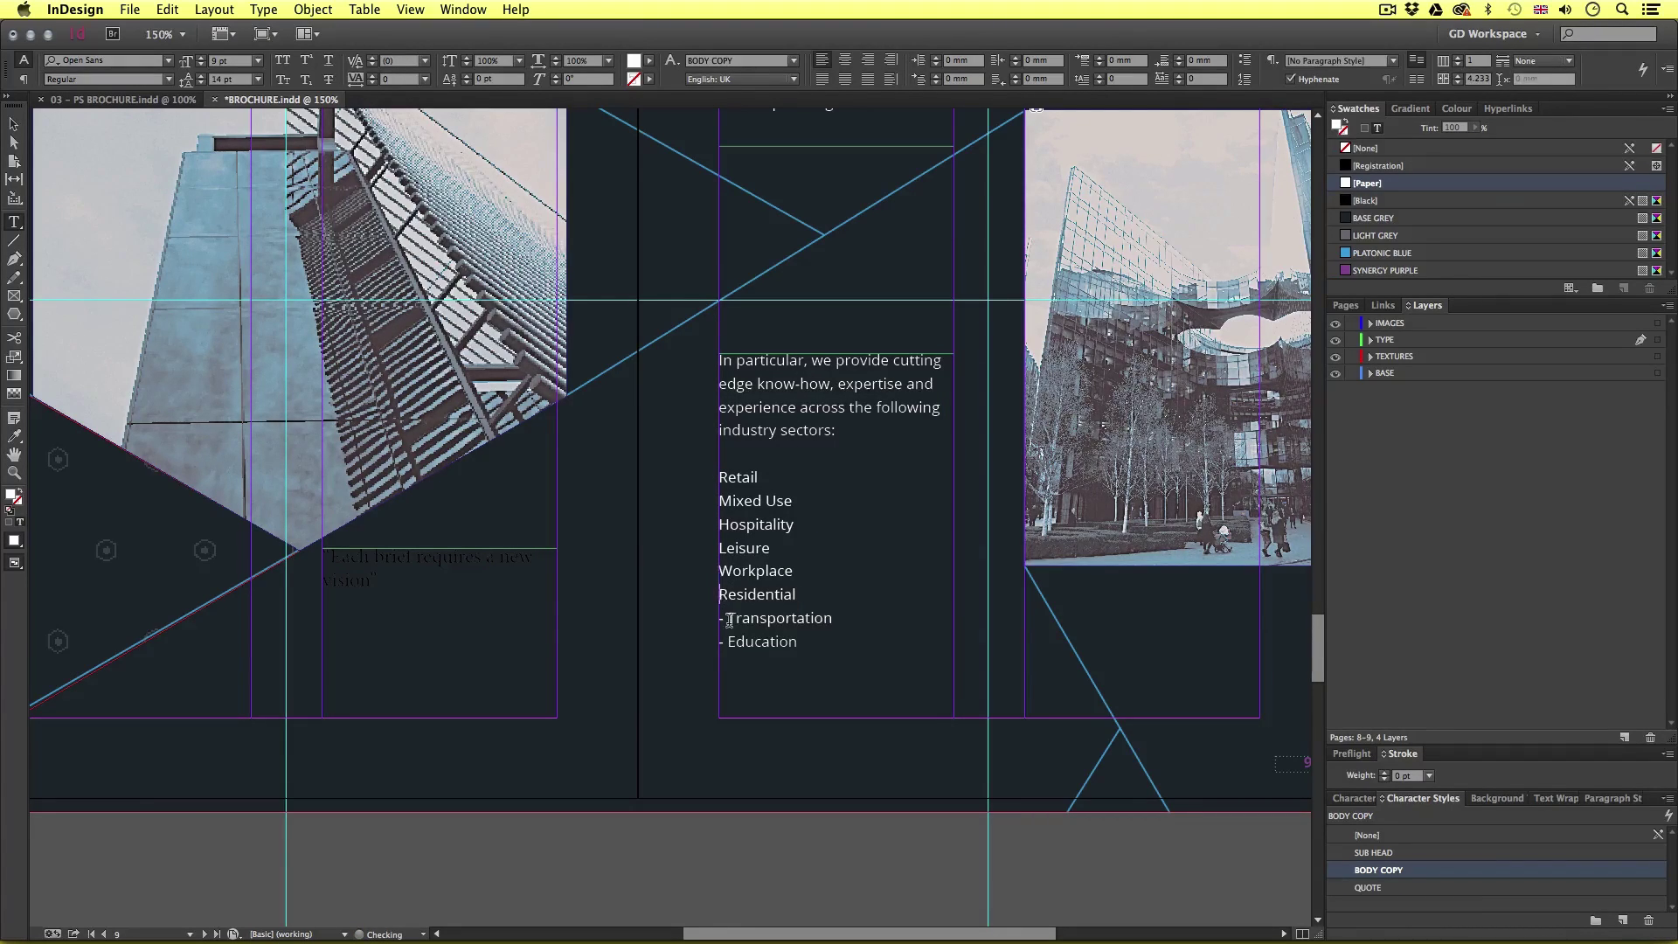
{"action": "left_click", "coordinate": [727, 619]}
{"action": "key", "text": "BackSpace"}
{"action": "key", "text": "BackSpace"}
{"action": "left_click", "coordinate": [727, 642]}
{"action": "key", "text": "BackSpace"}
{"action": "key", "text": "BackSpace"}
- Format the sector names Retail through Education as a bulleted list and colour all of that frame's text PLATONIC BLUE
{"action": "left_click_drag", "start_coordinate": [791, 644], "coordinate": [671, 476]}
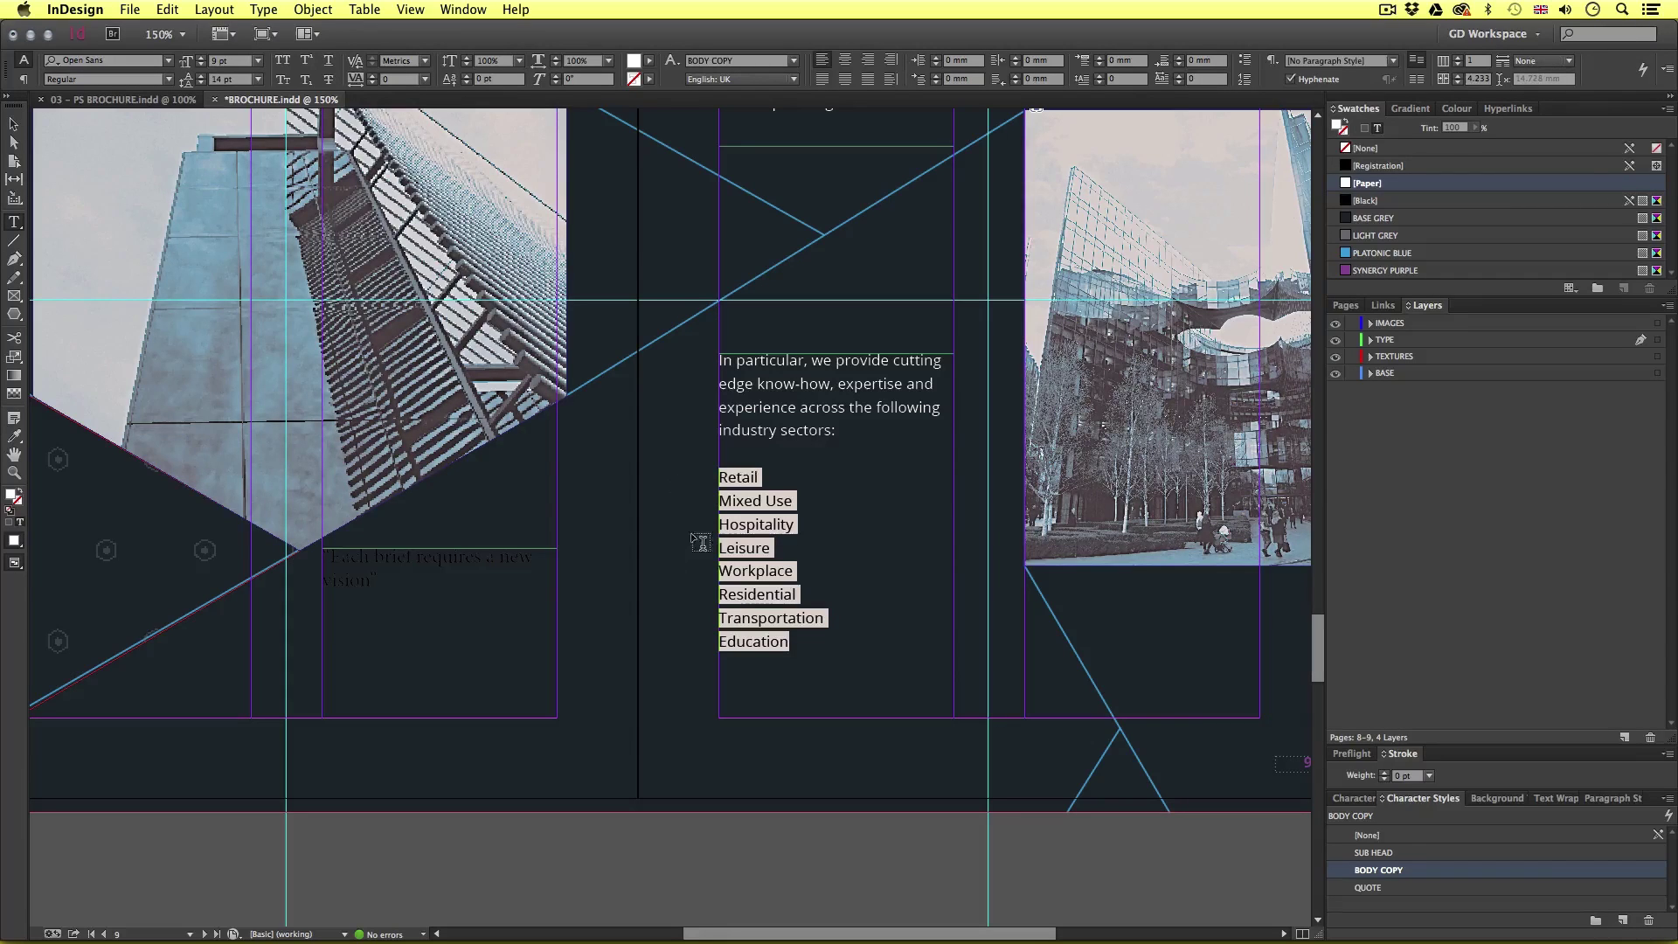
{"action": "left_click", "coordinate": [1247, 60]}
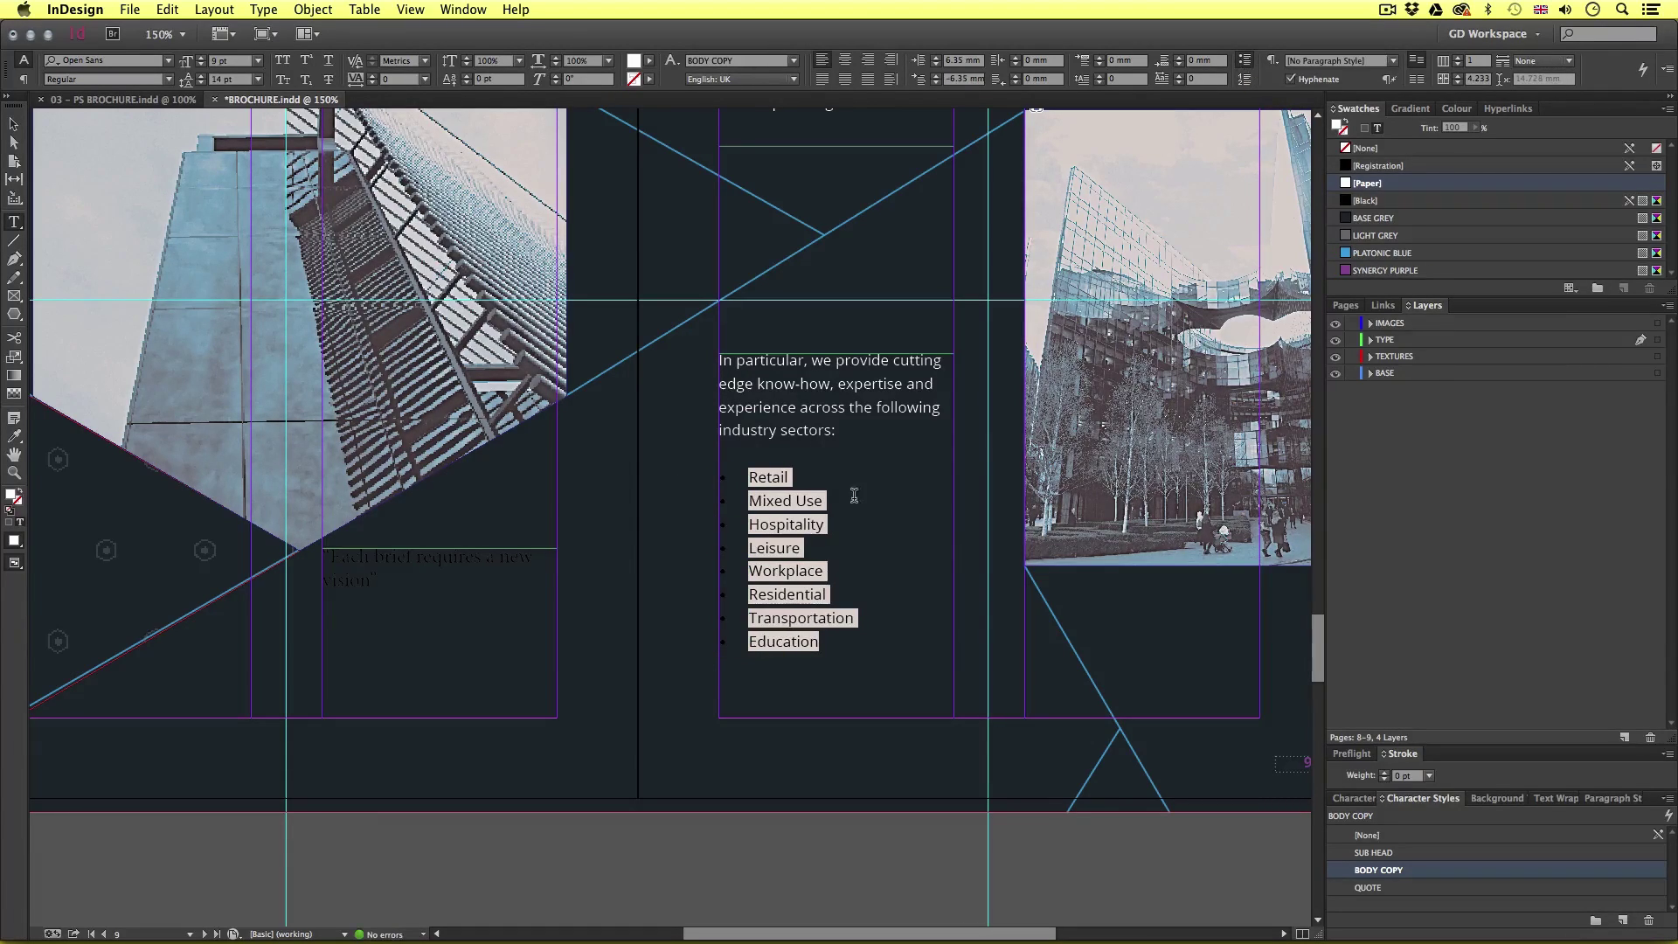
{"action": "key", "text": "super+a"}
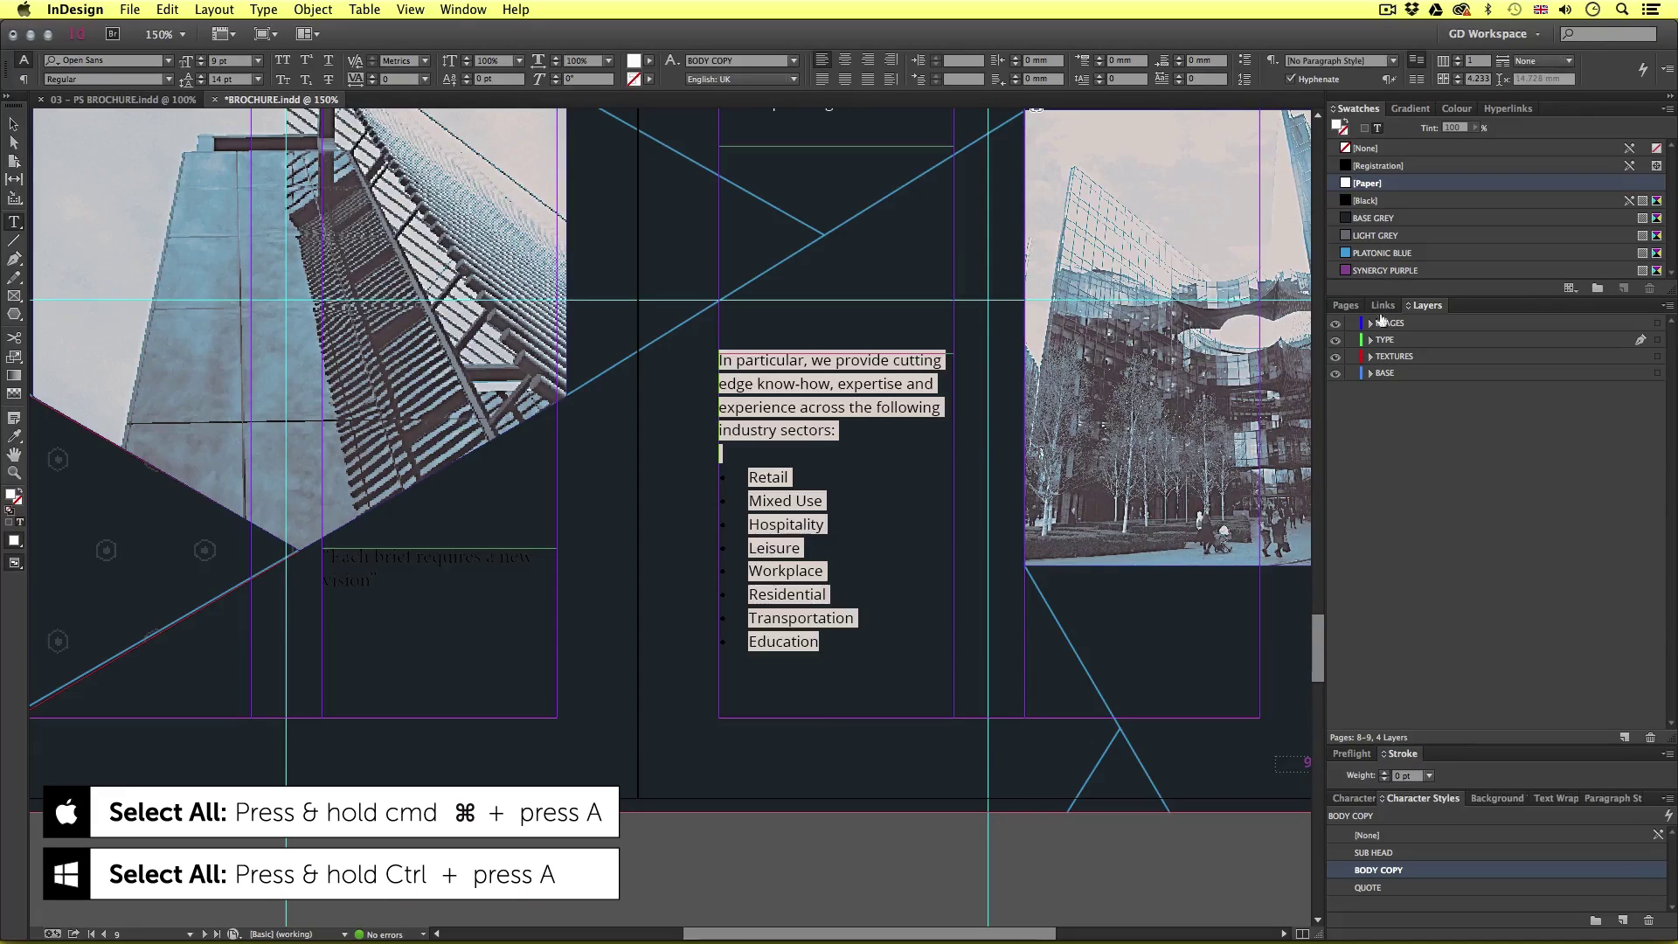
{"action": "left_click", "coordinate": [1388, 254]}
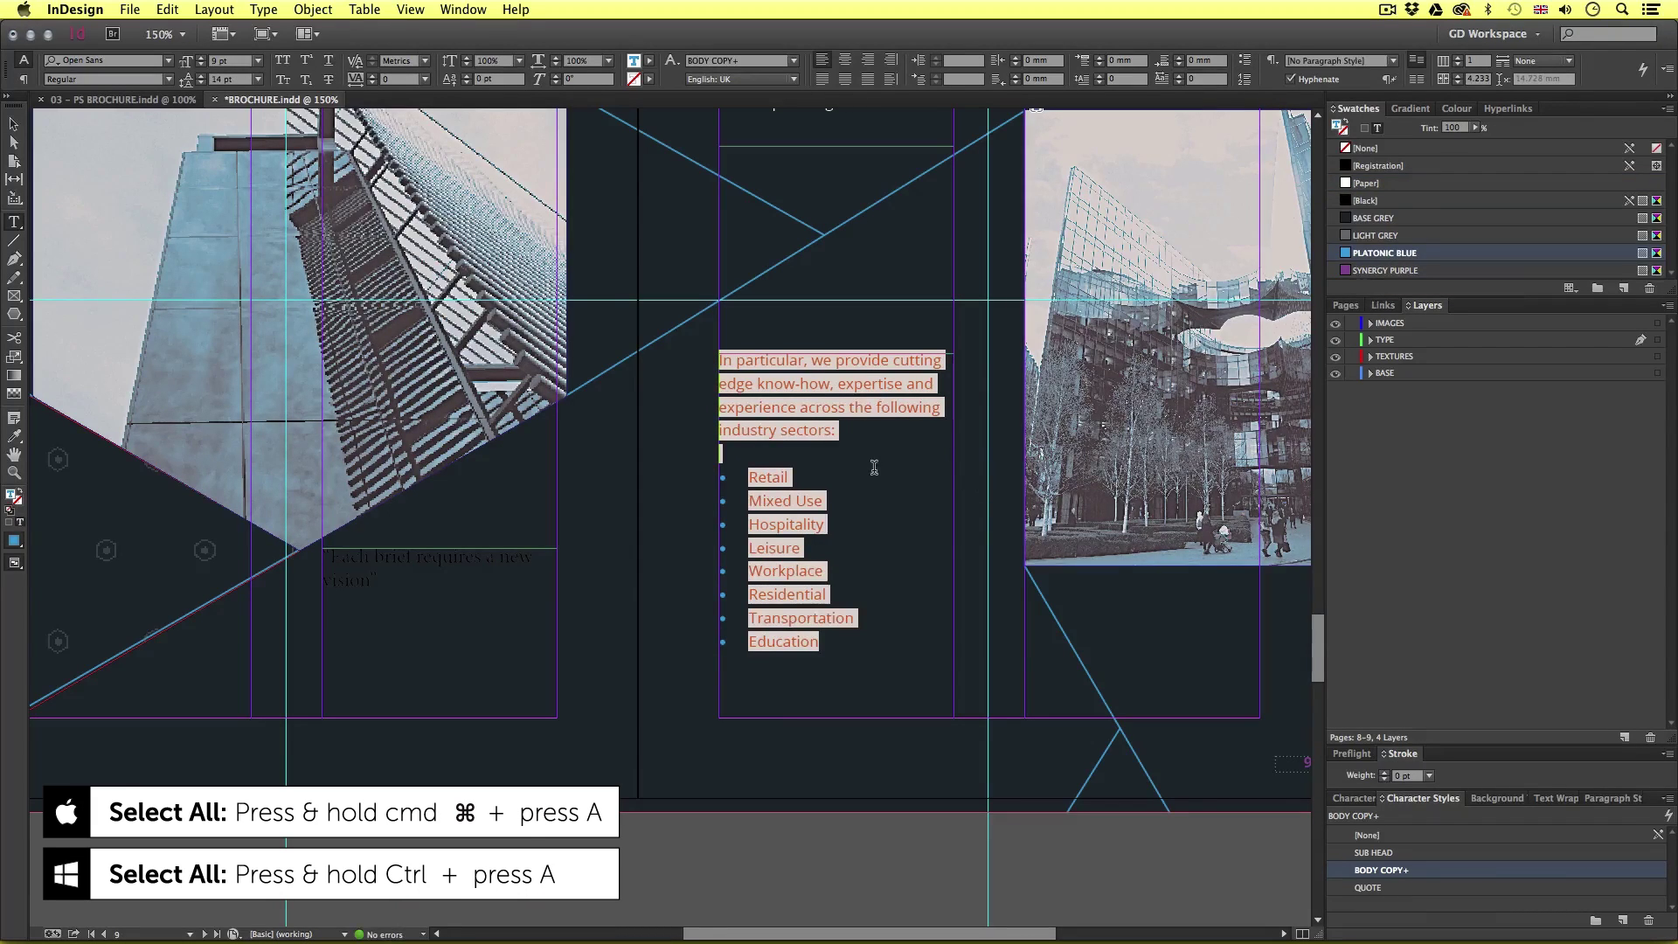
{"action": "left_click", "coordinate": [776, 358]}
{"action": "key", "text": "Escape"}
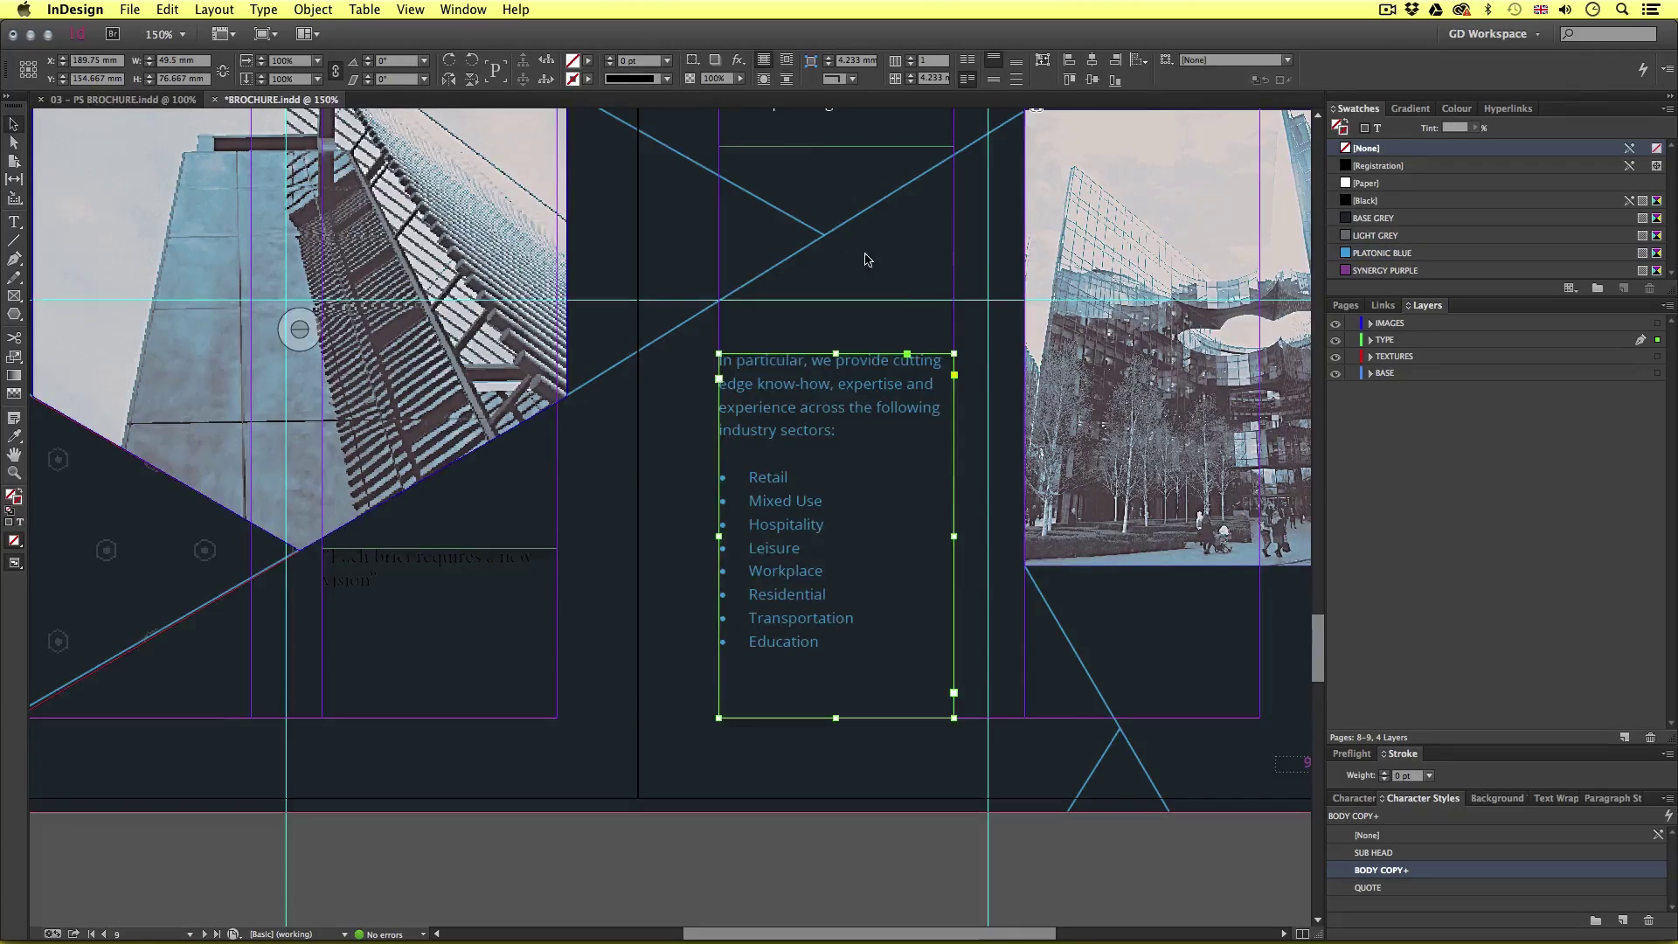
- Apply the QUOTE character style to page 8's "Each brief requires a new vision" quote and colour it PLATONIC BLUE
{"action": "scroll", "coordinate": [697, 583], "scroll_direction": "up", "scroll_amount": 3}
{"action": "left_click", "coordinate": [697, 583]}
{"action": "left_click_drag", "start_coordinate": [611, 667], "coordinate": [723, 576]}
{"action": "double_click", "coordinate": [611, 583]}
{"action": "left_click_drag", "start_coordinate": [584, 597], "coordinate": [523, 559]}
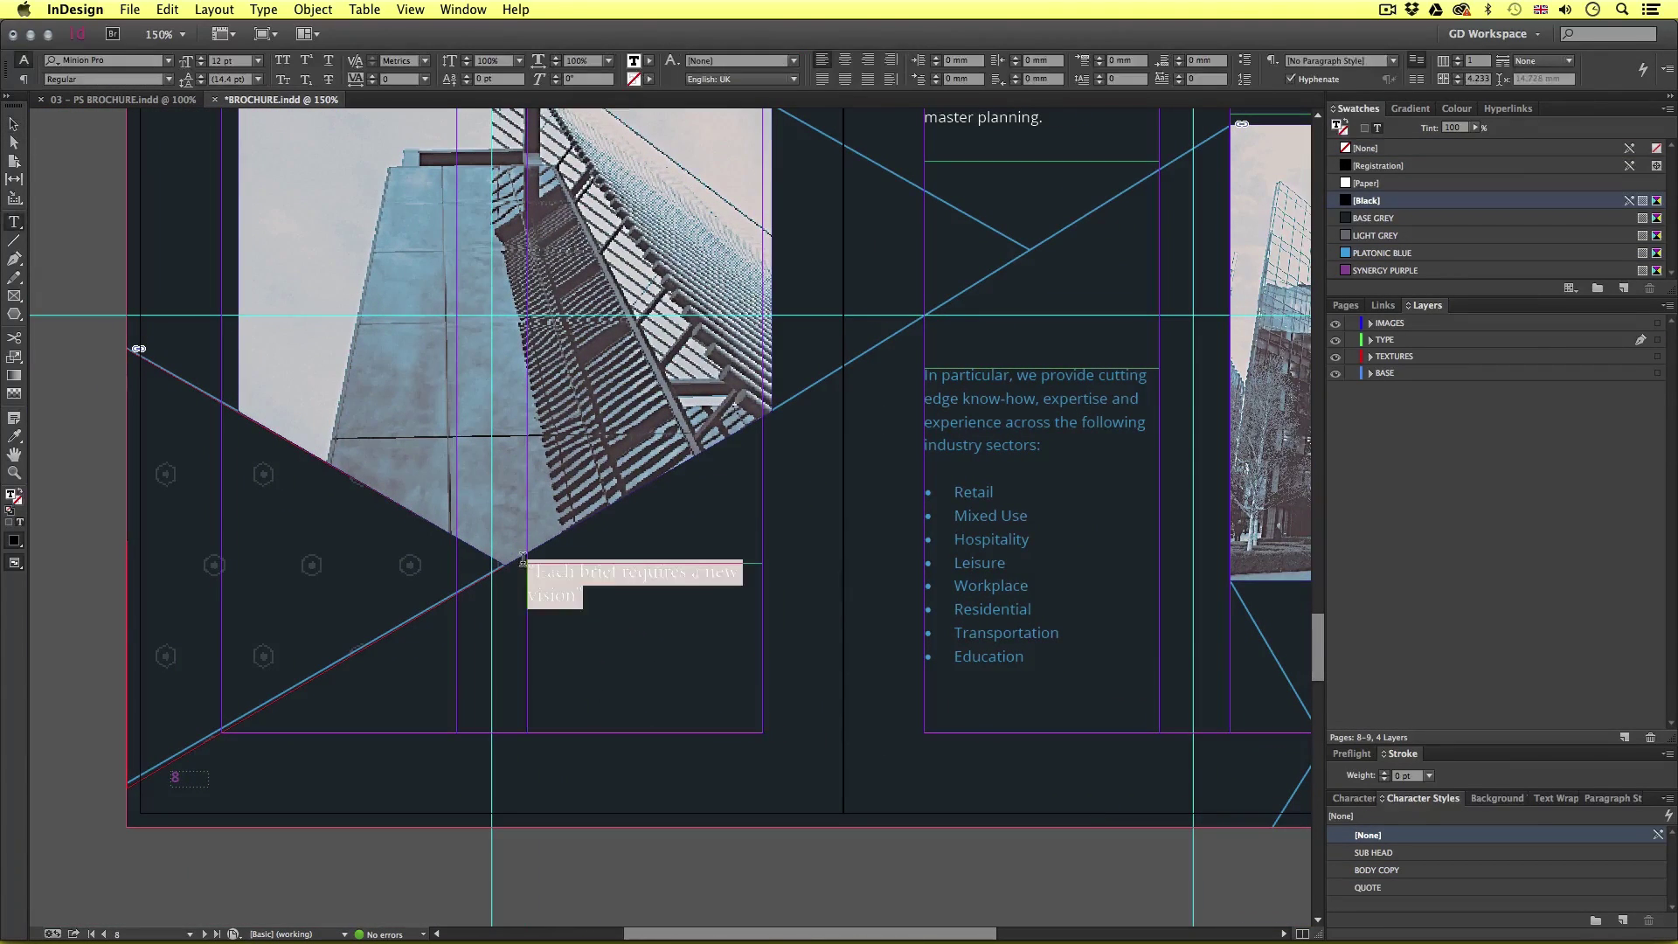
{"action": "left_click", "coordinate": [1374, 887]}
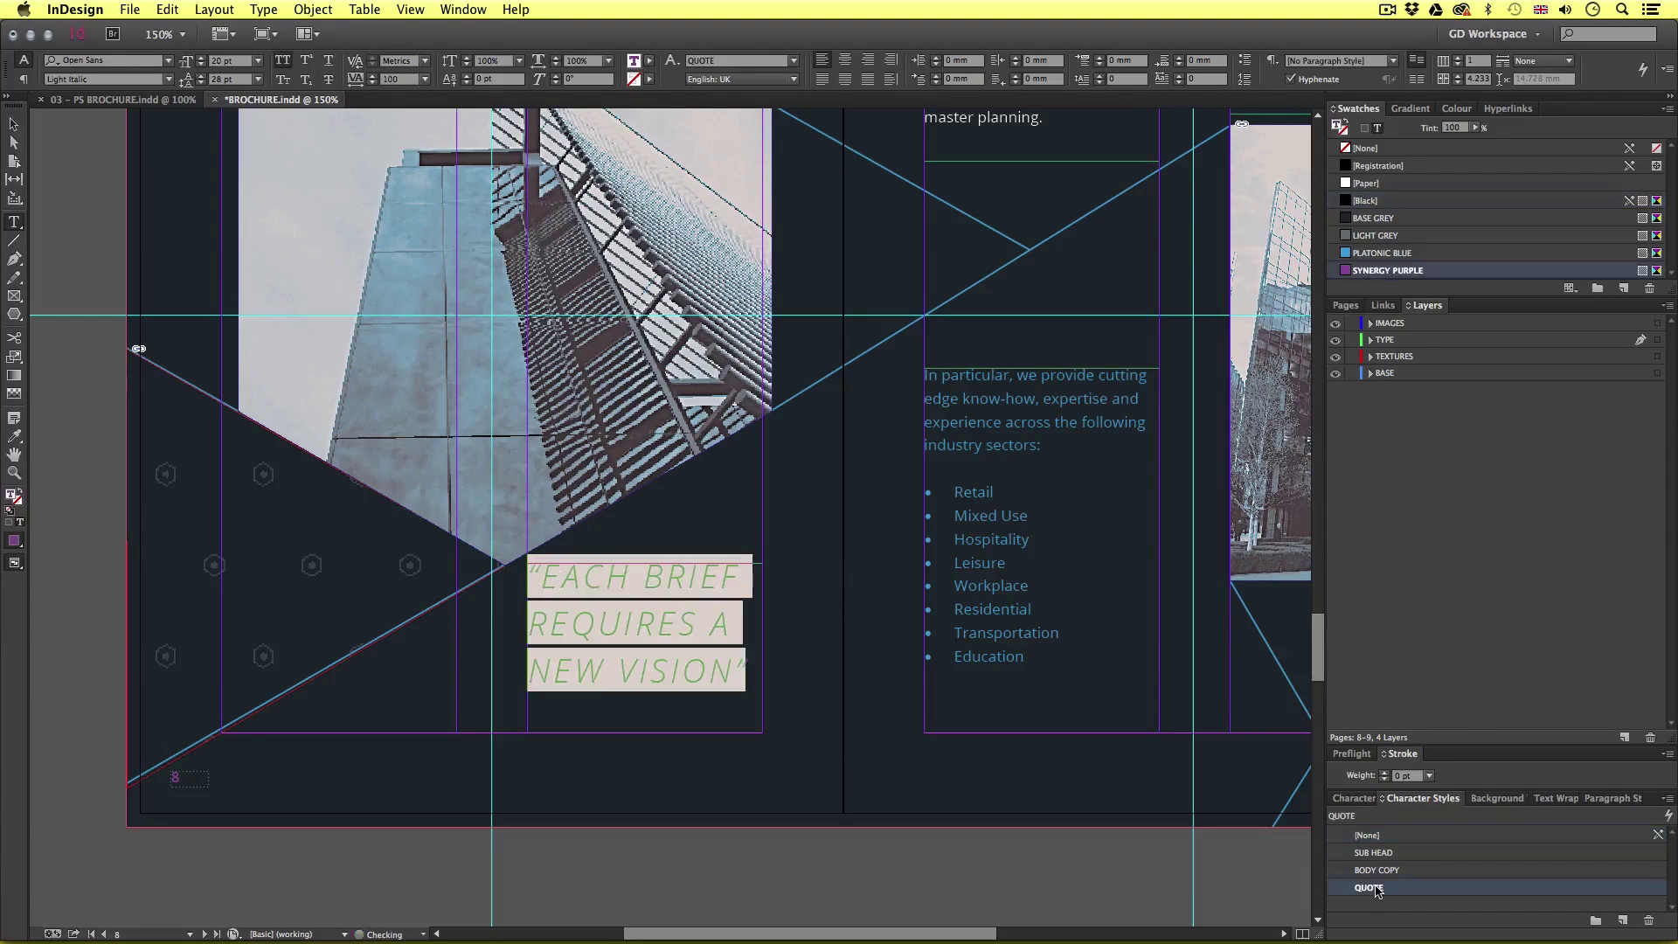
{"action": "left_click", "coordinate": [1379, 254]}
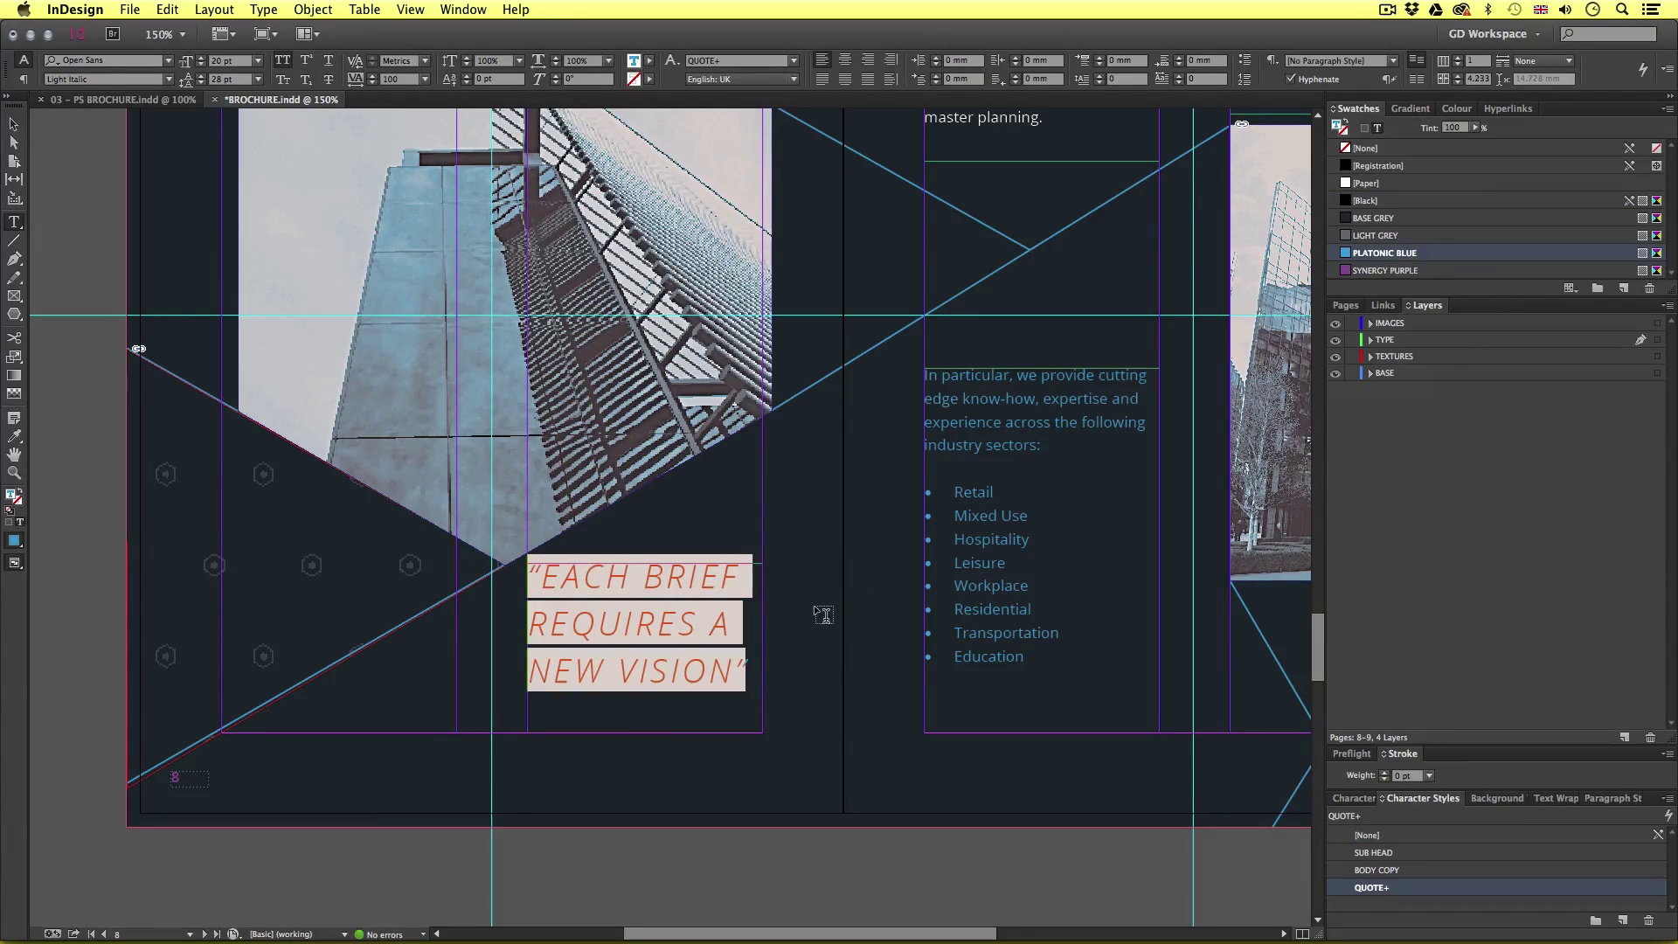
{"action": "left_click", "coordinate": [13, 125]}
{"action": "left_click", "coordinate": [544, 726]}
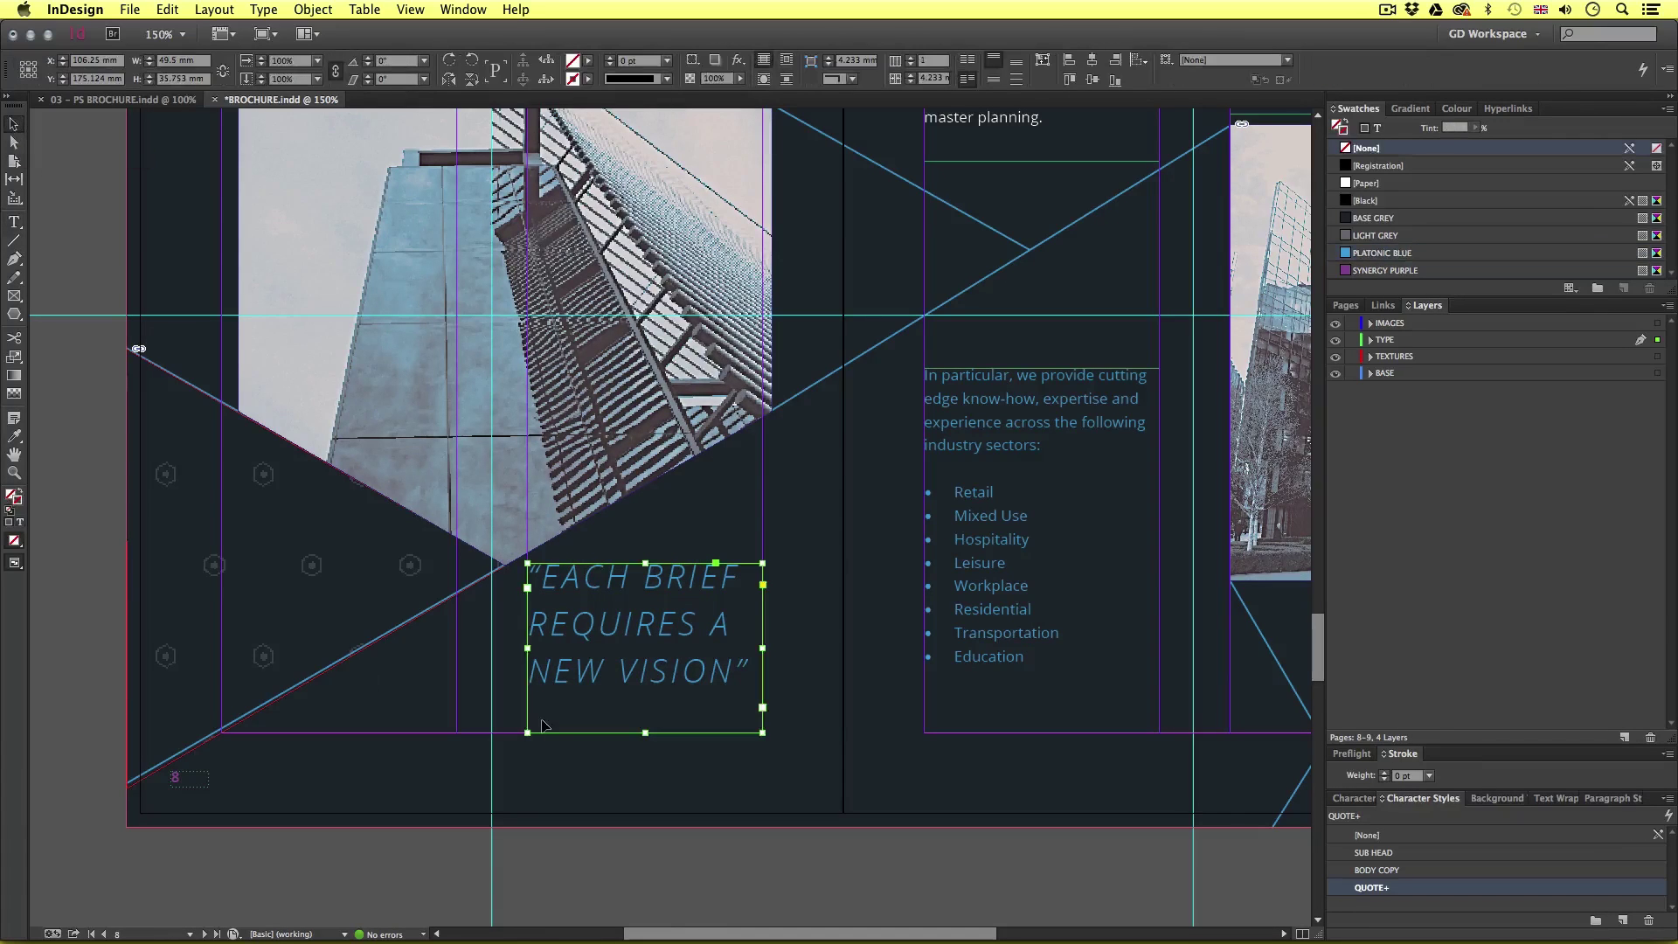
- Check the layout of pages 8–9 in Preview mode and return to Normal mode
{"action": "key", "text": "w"}
{"action": "key", "text": "super+minus"}
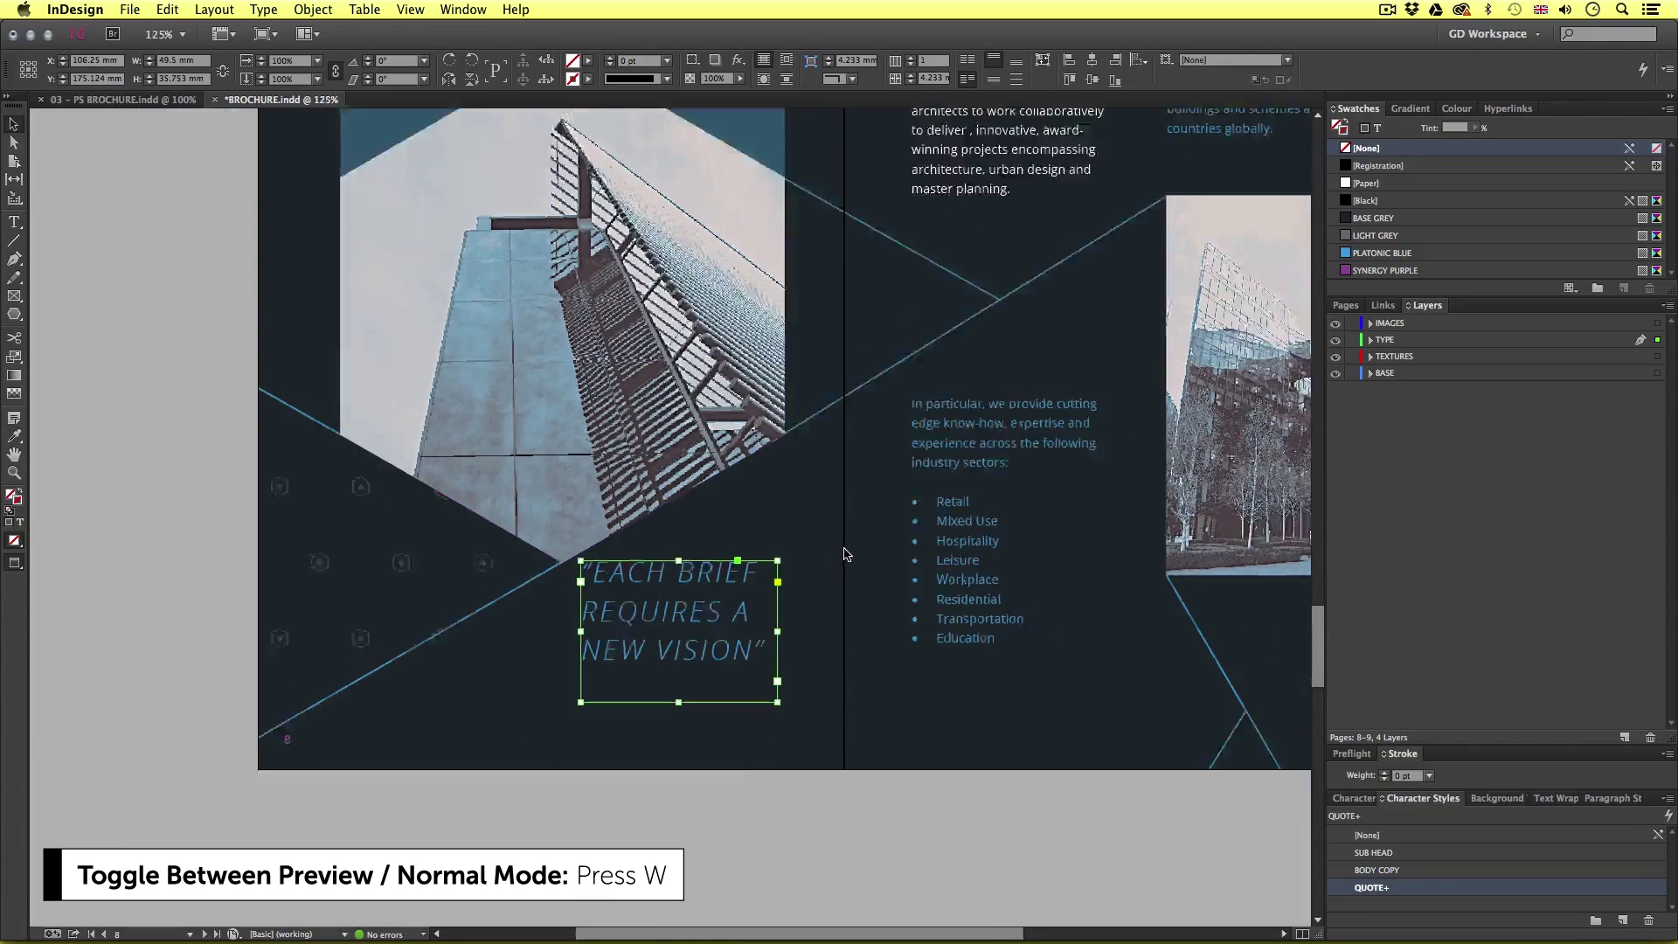
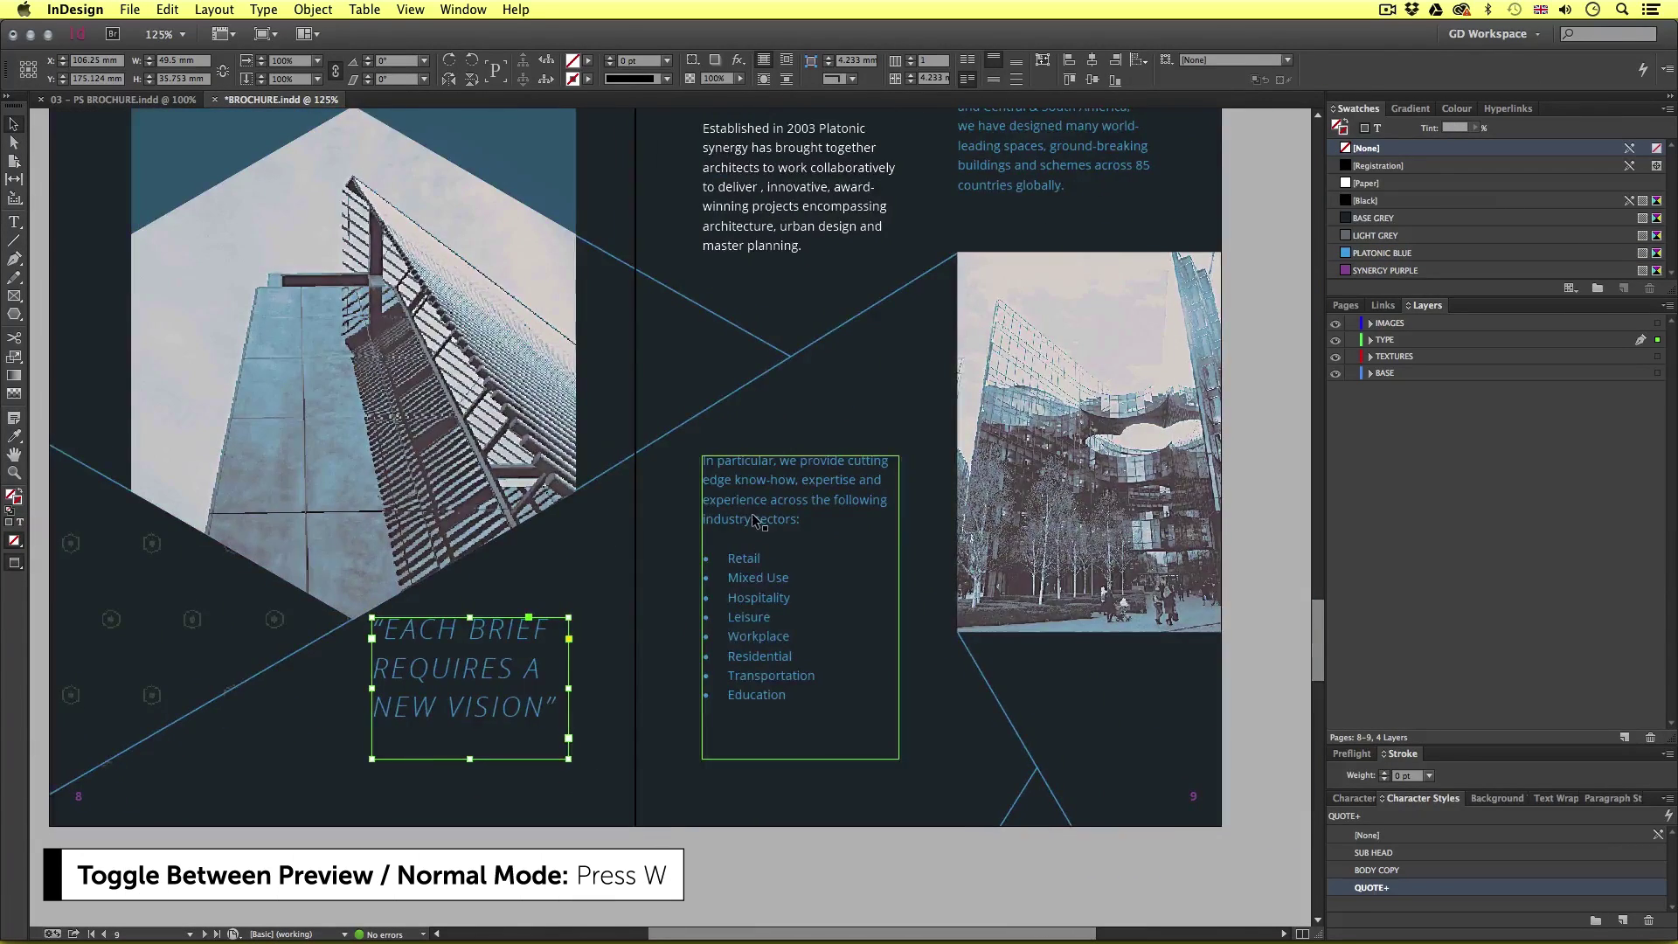
{"action": "left_click", "coordinate": [1172, 467]}
{"action": "left_click_drag", "start_coordinate": [865, 499], "coordinate": [871, 488]}
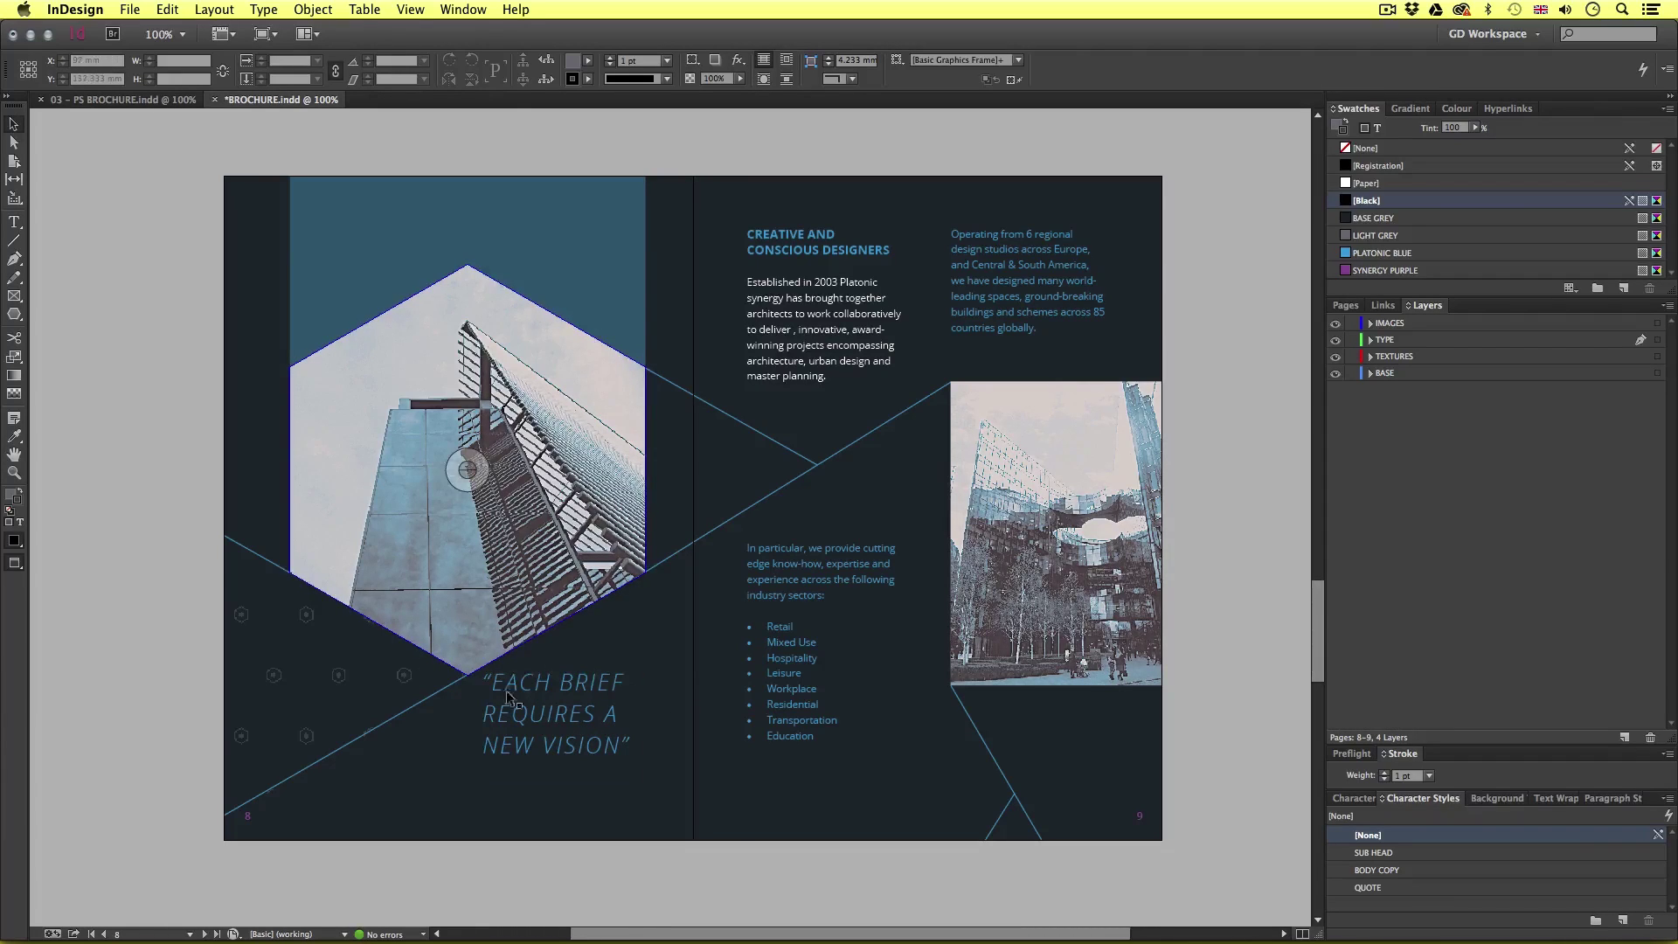
{"action": "key", "text": "w"}
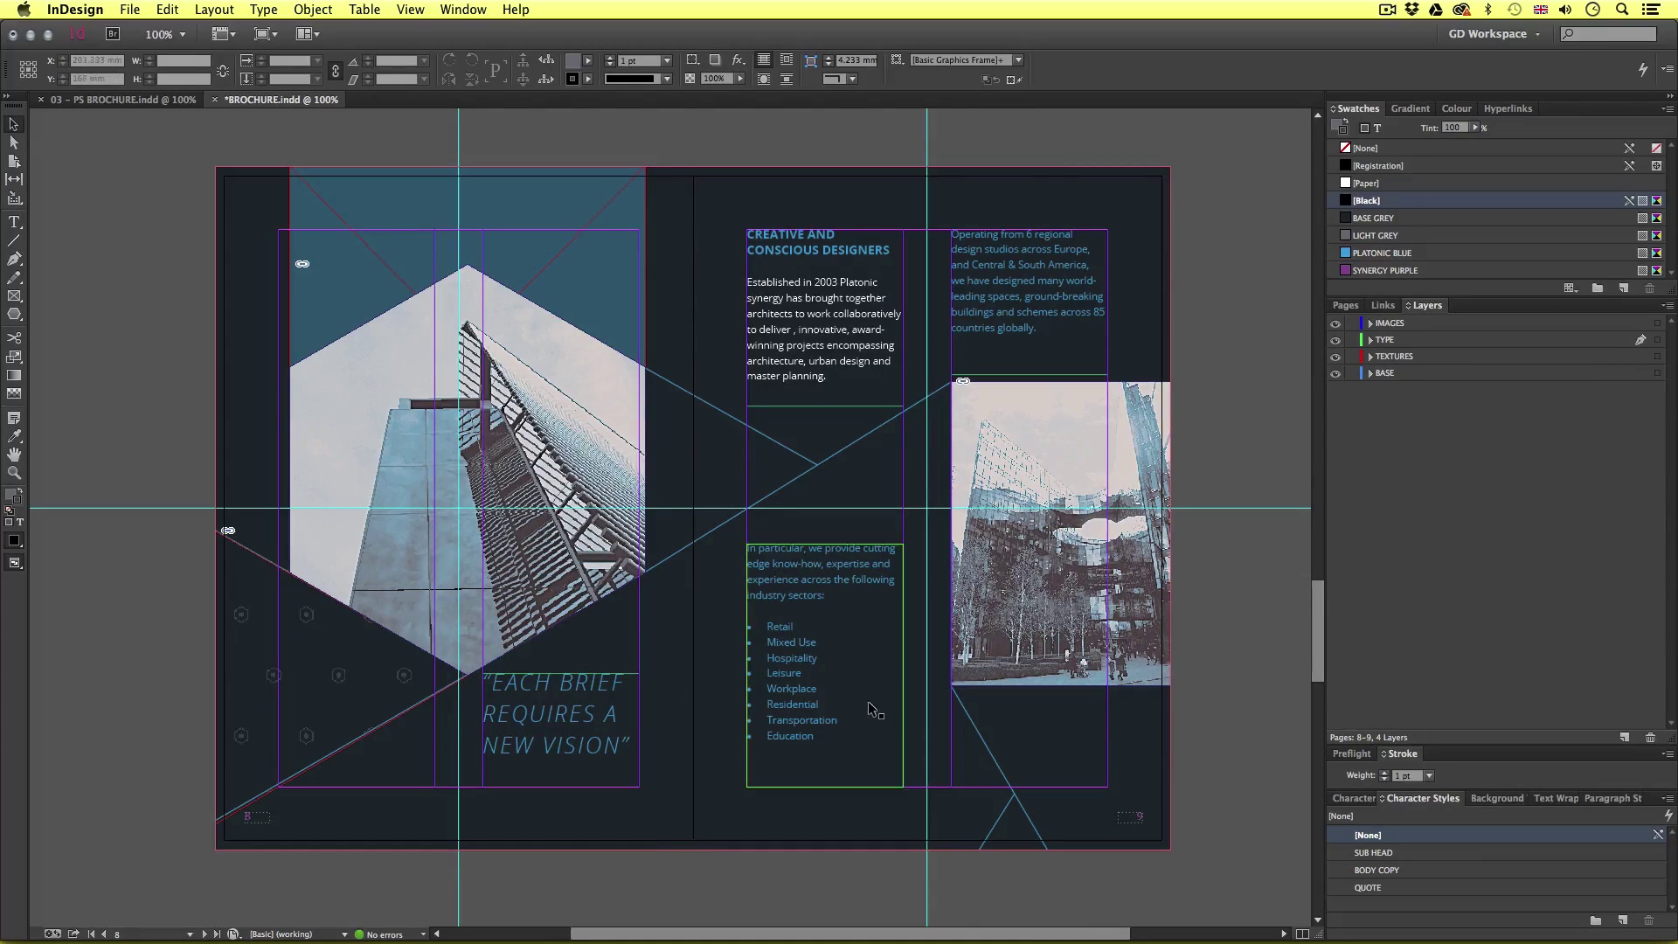
- Bottom-align the text inside page 8's quote frame and page 9's sector list frame, and preview the spread
{"action": "left_click", "coordinate": [579, 731]}
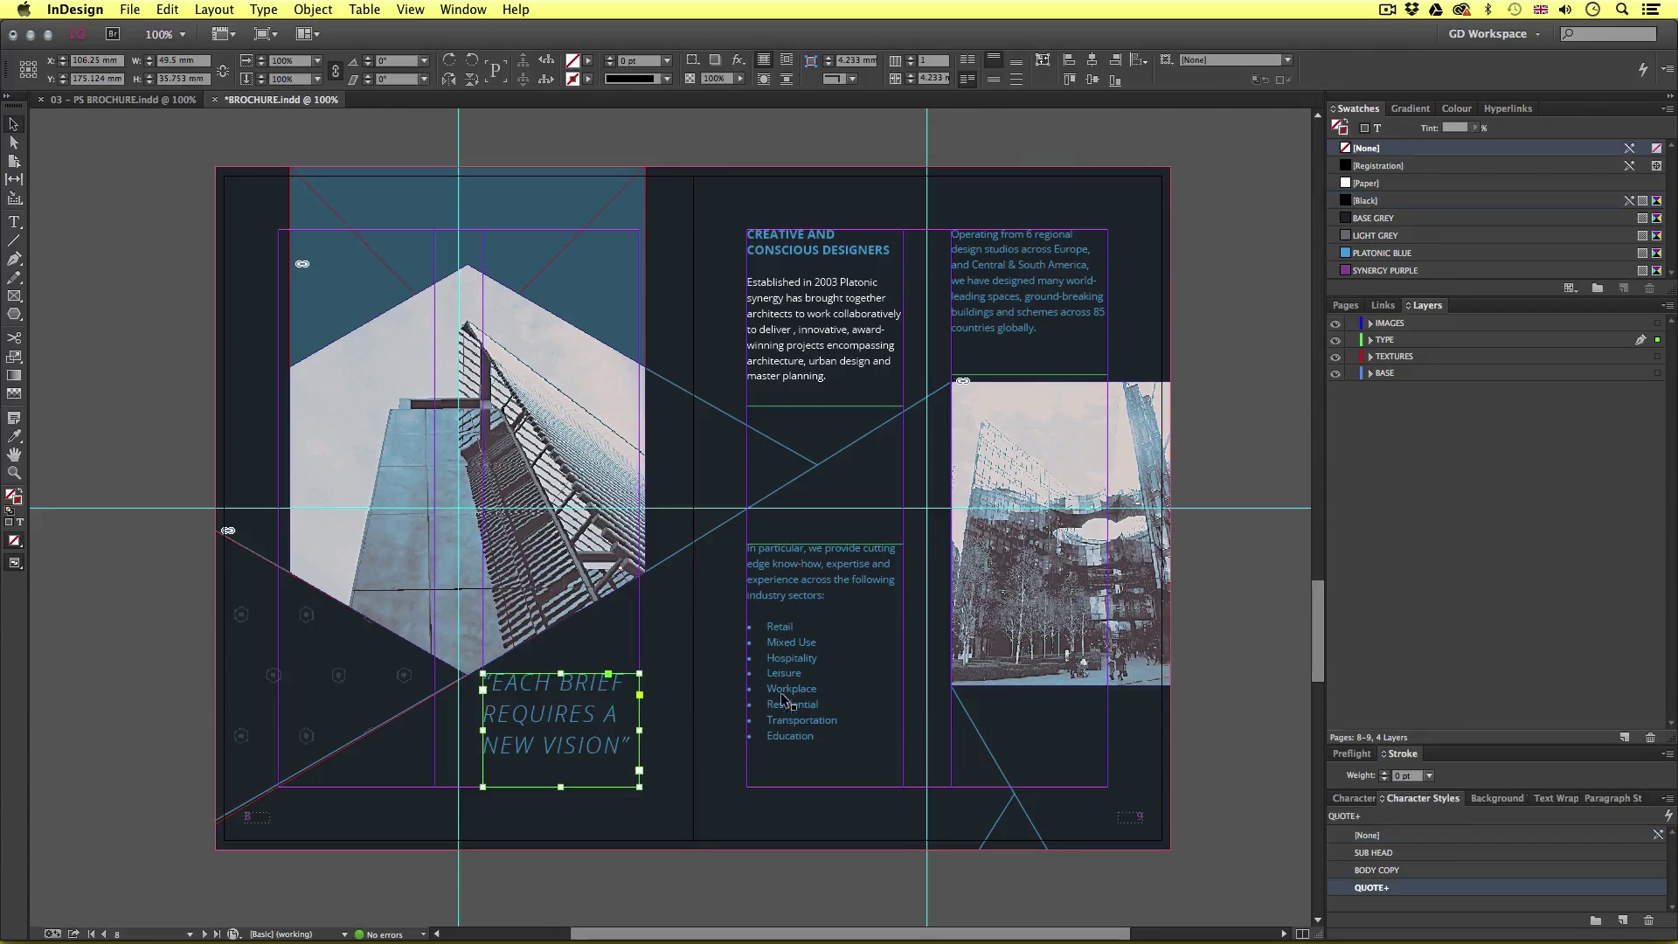
{"action": "left_click", "coordinate": [791, 703], "text": "shift"}
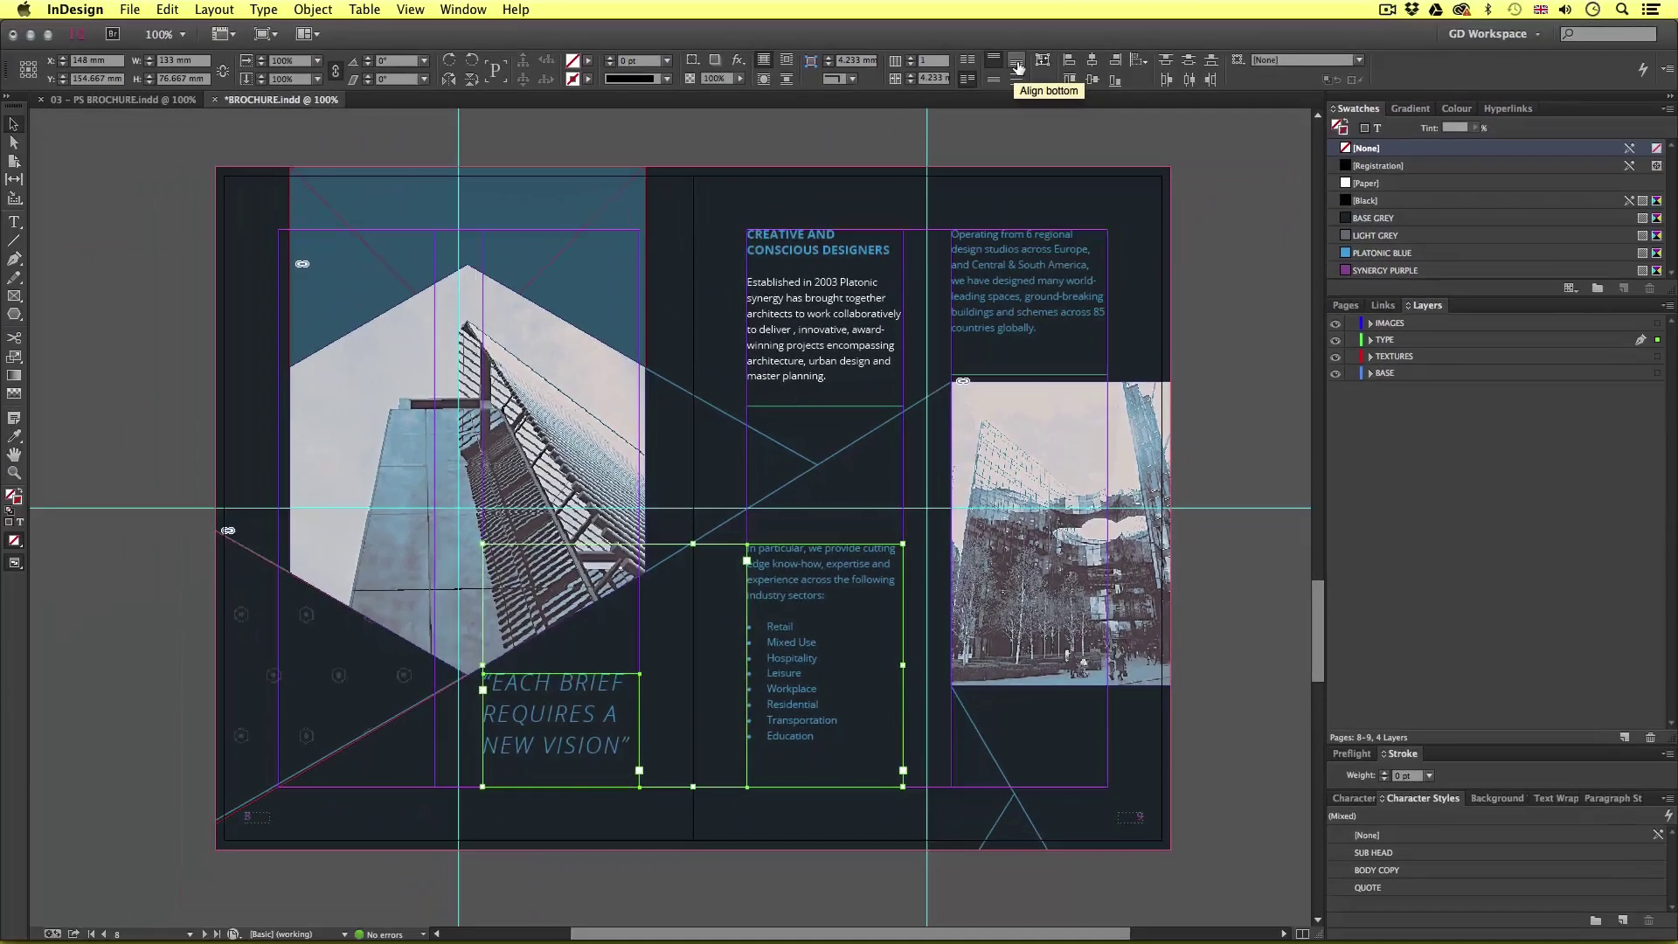
{"action": "left_click", "coordinate": [840, 103]}
{"action": "left_click", "coordinate": [1200, 398]}
{"action": "key", "text": "w"}
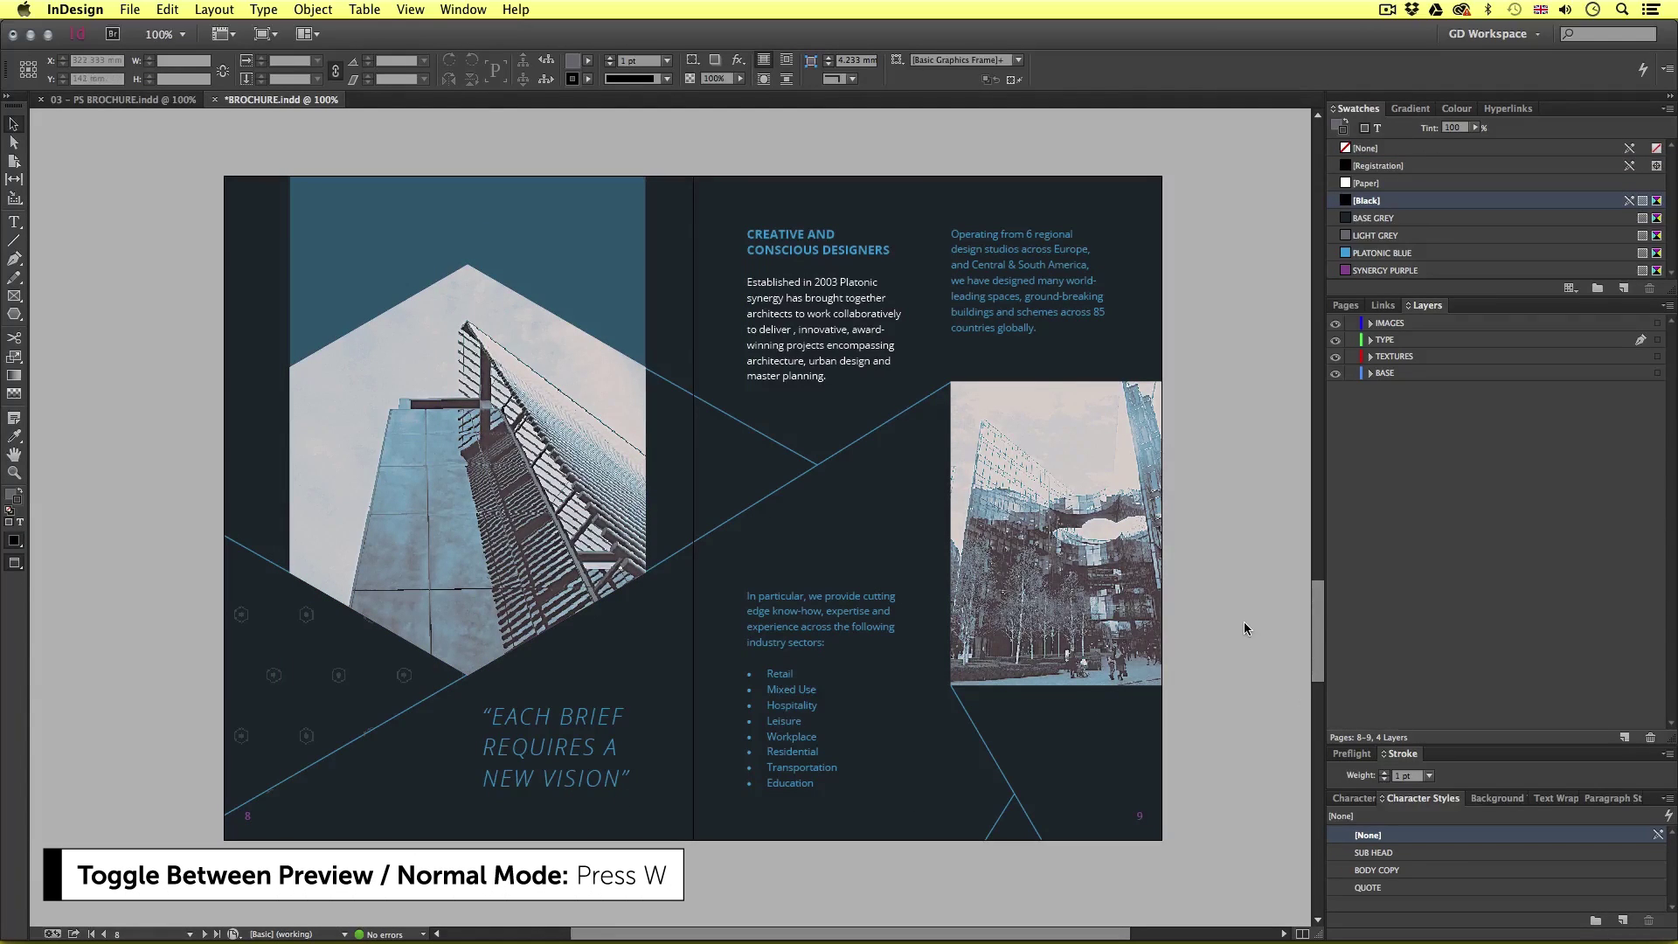
- Copy the quote and the BEAUTY IS IN THE DETAIL text from 03 – PS BROCHURE.indd and paste them in place on BROCHURE.indd's pages 10–11
{"action": "scroll", "coordinate": [1241, 621], "scroll_direction": "down", "scroll_amount": 10}
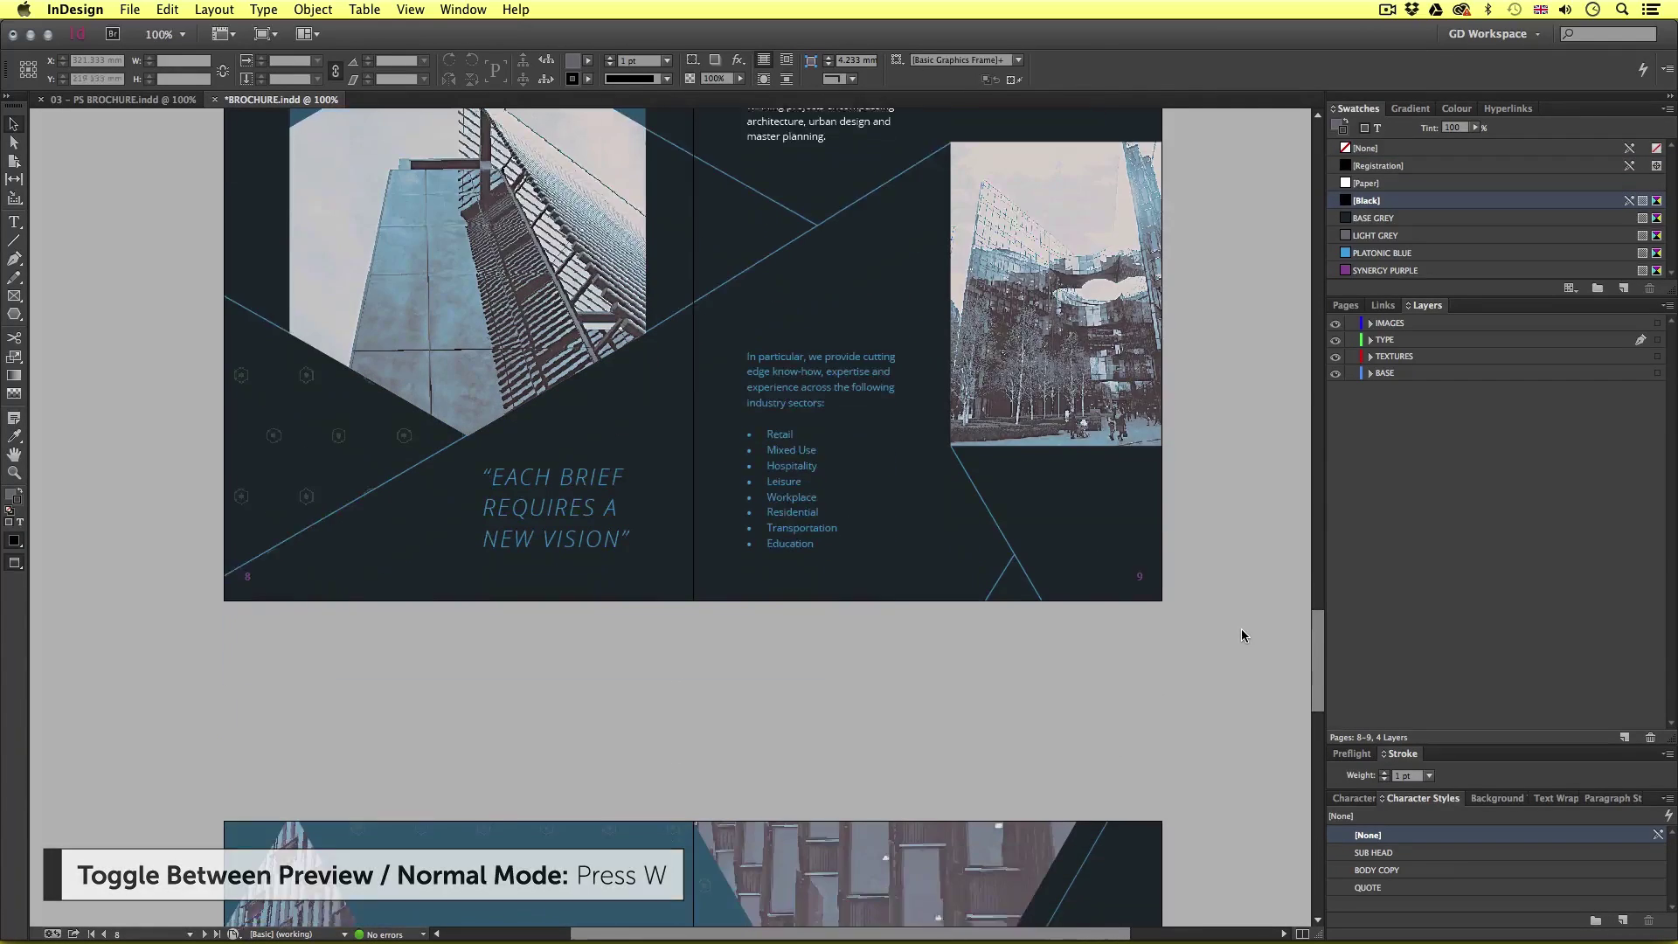
{"action": "scroll", "coordinate": [1242, 636], "scroll_direction": "down", "scroll_amount": 4}
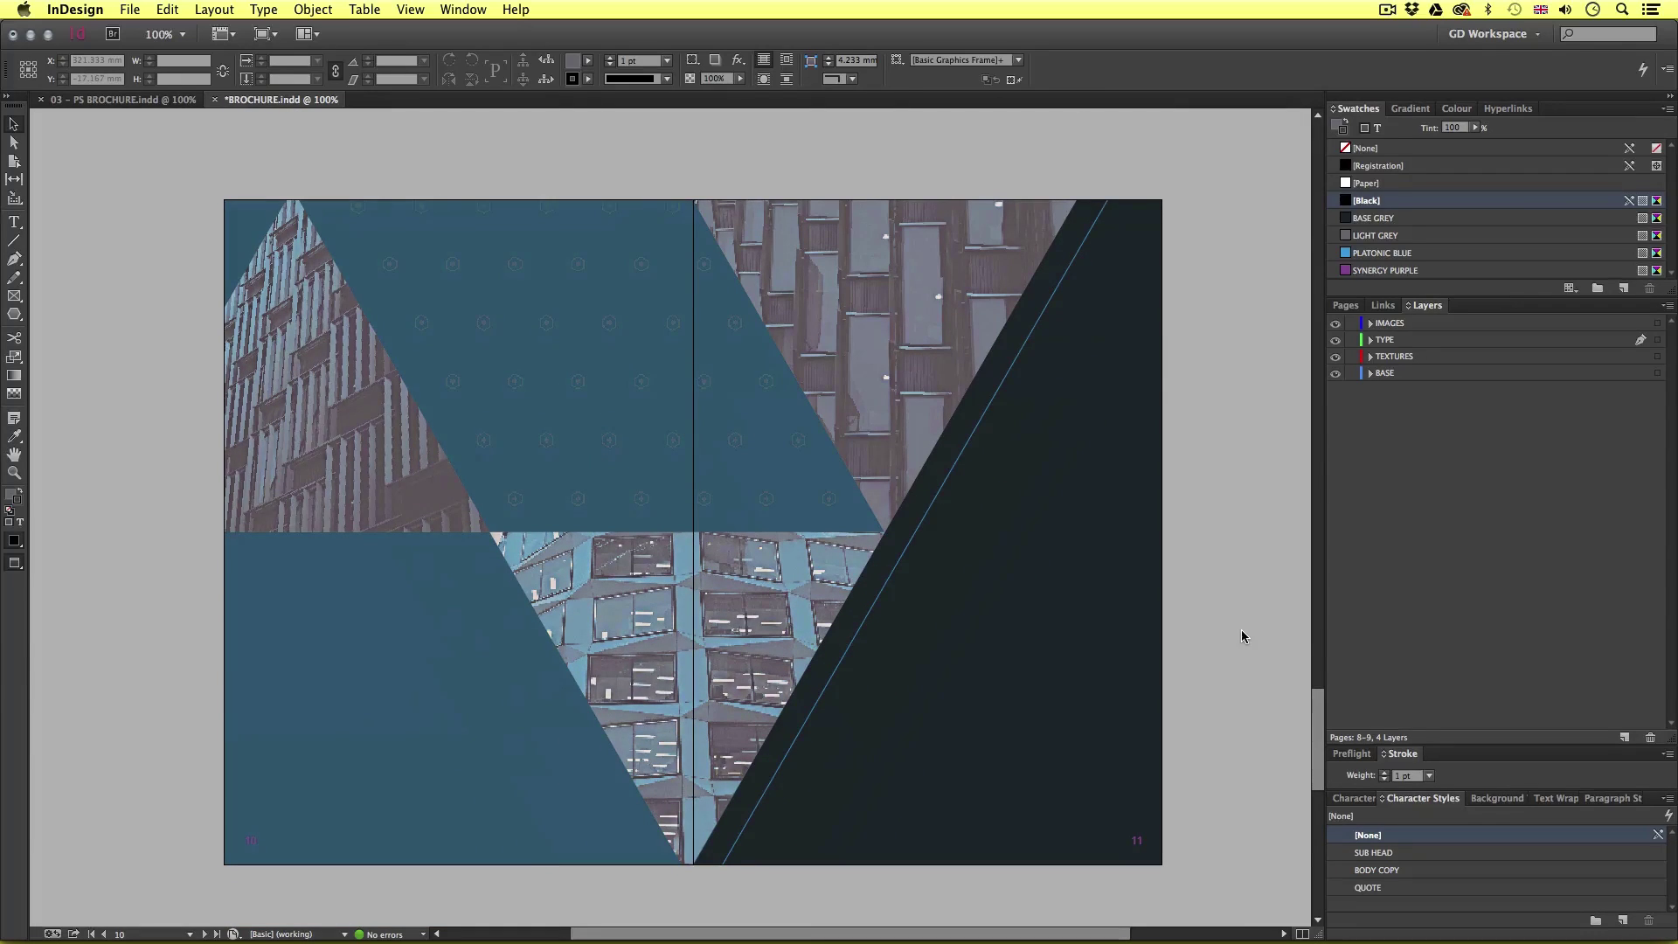
{"action": "key", "text": "super+grave"}
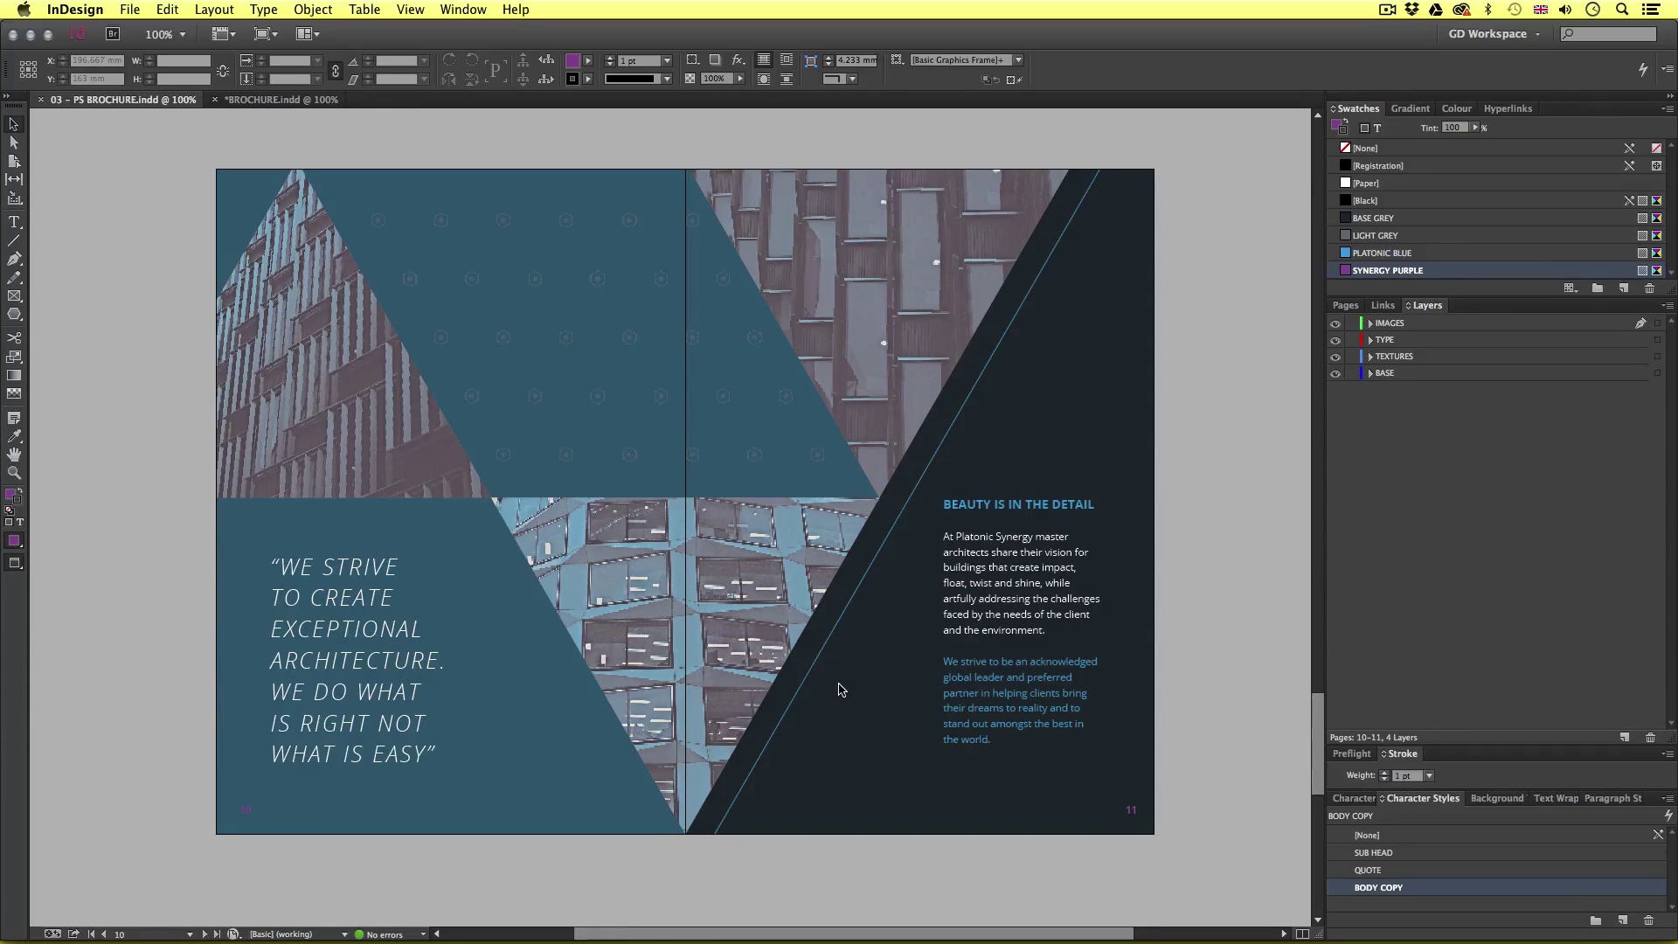
{"action": "key", "text": "super+grave"}
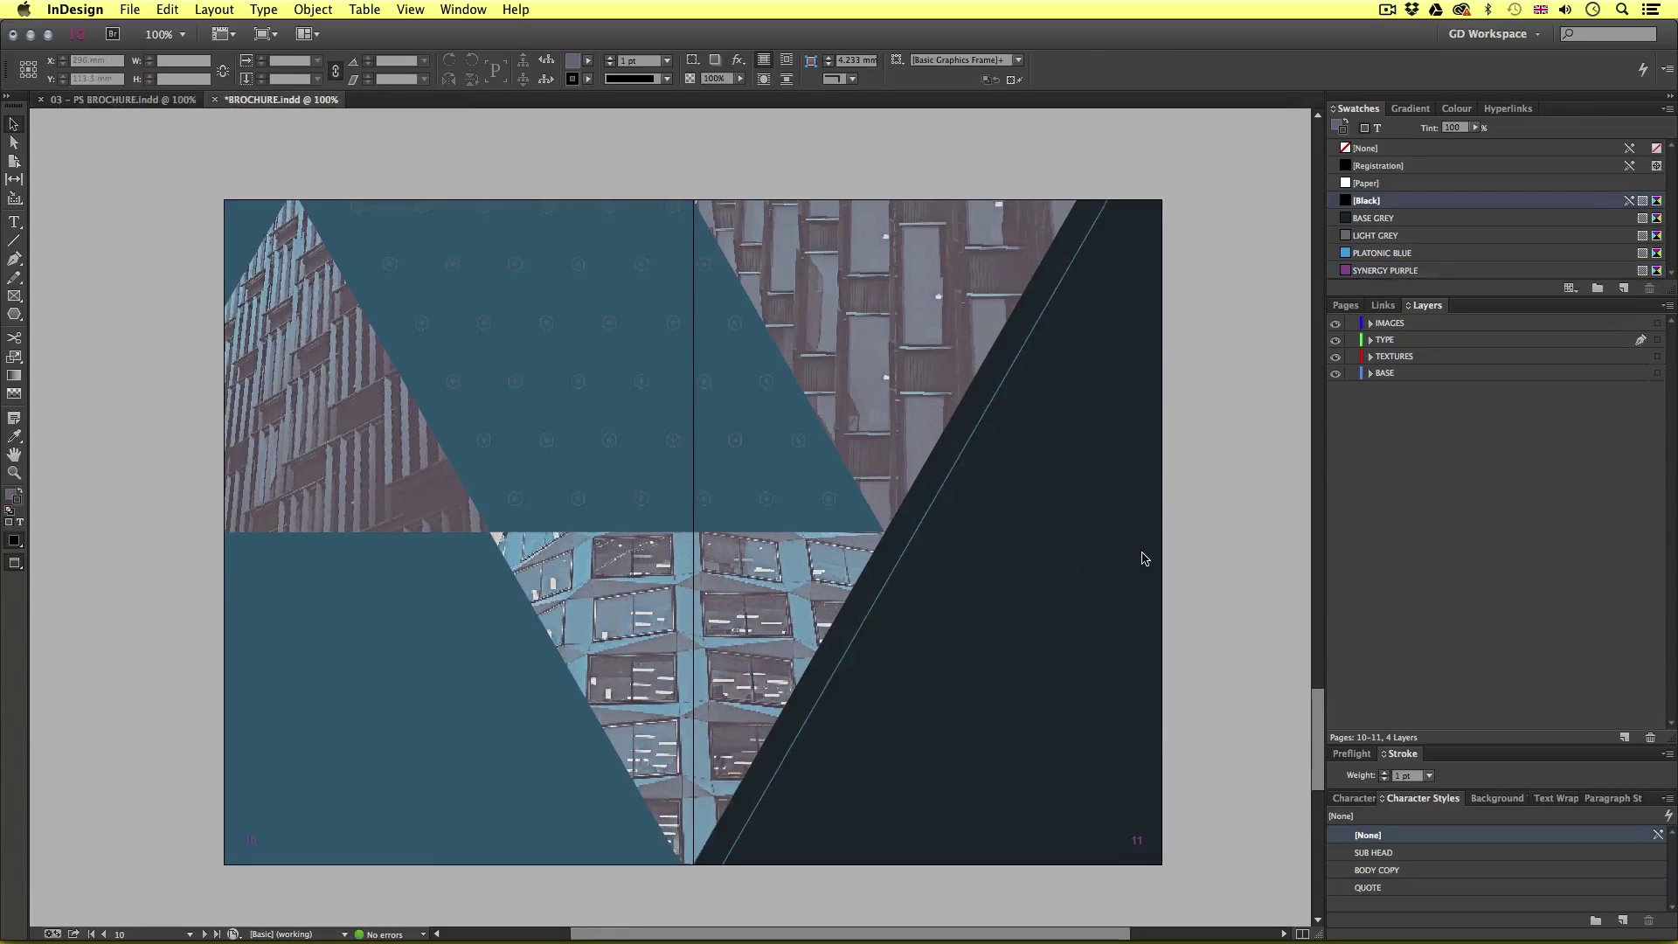
{"action": "key", "text": "super+alt+shift+v"}
{"action": "left_click", "coordinate": [1256, 557]}
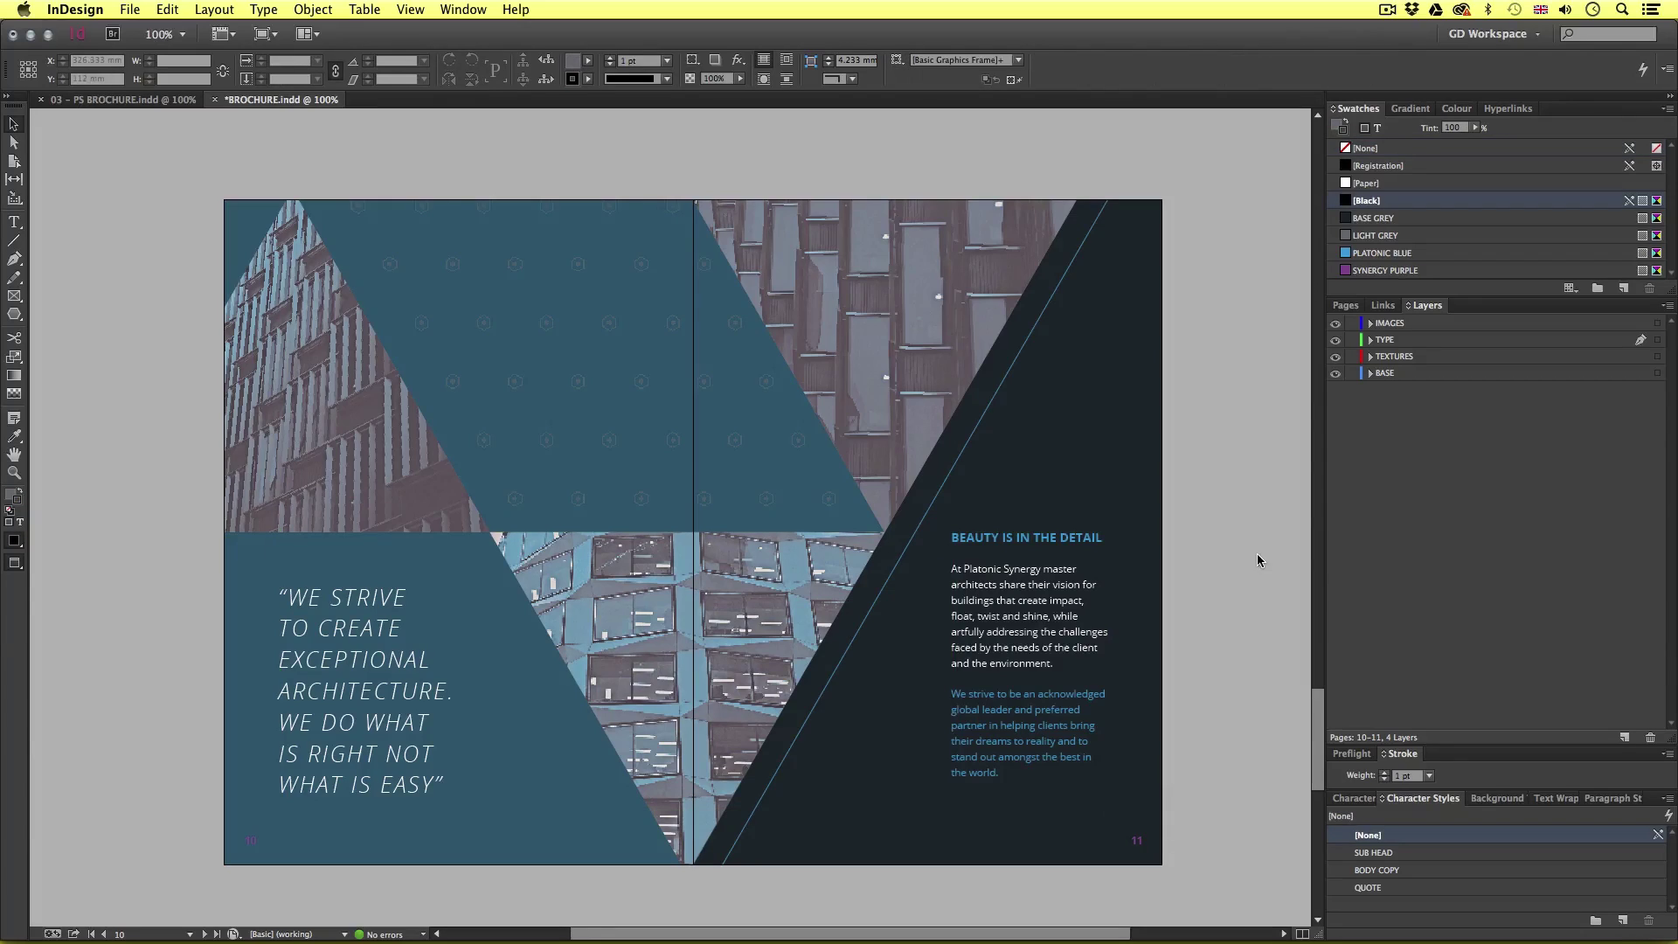
{"action": "scroll", "coordinate": [939, 745], "scroll_direction": "left", "scroll_amount": 1}
{"action": "left_click", "coordinate": [824, 686]}
{"action": "key", "text": "super+shift+a"}
- Draw a frame about 49.5 by 27.8 mm at the foot of page 3's outer column, ending on the bottom margin
{"action": "scroll", "coordinate": [874, 701], "scroll_direction": "down", "scroll_amount": 5}
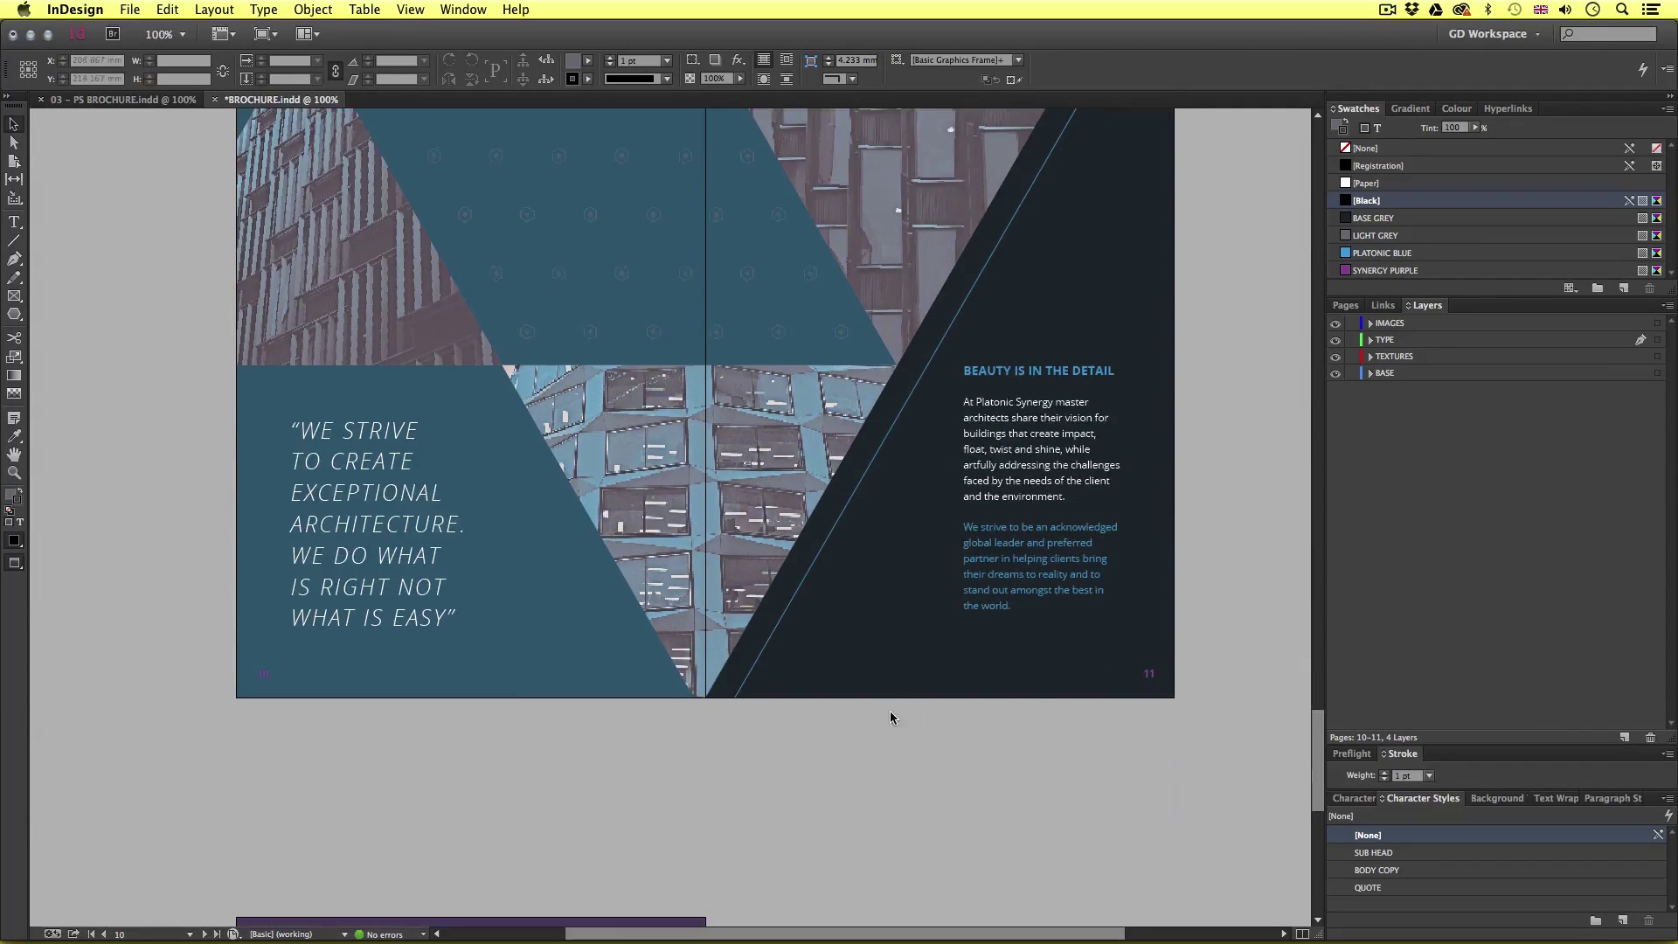
{"action": "left_click_drag", "start_coordinate": [1317, 724], "coordinate": [1317, 254]}
{"action": "left_click", "coordinate": [14, 295]}
{"action": "left_click_drag", "start_coordinate": [963, 732], "coordinate": [1121, 820]}
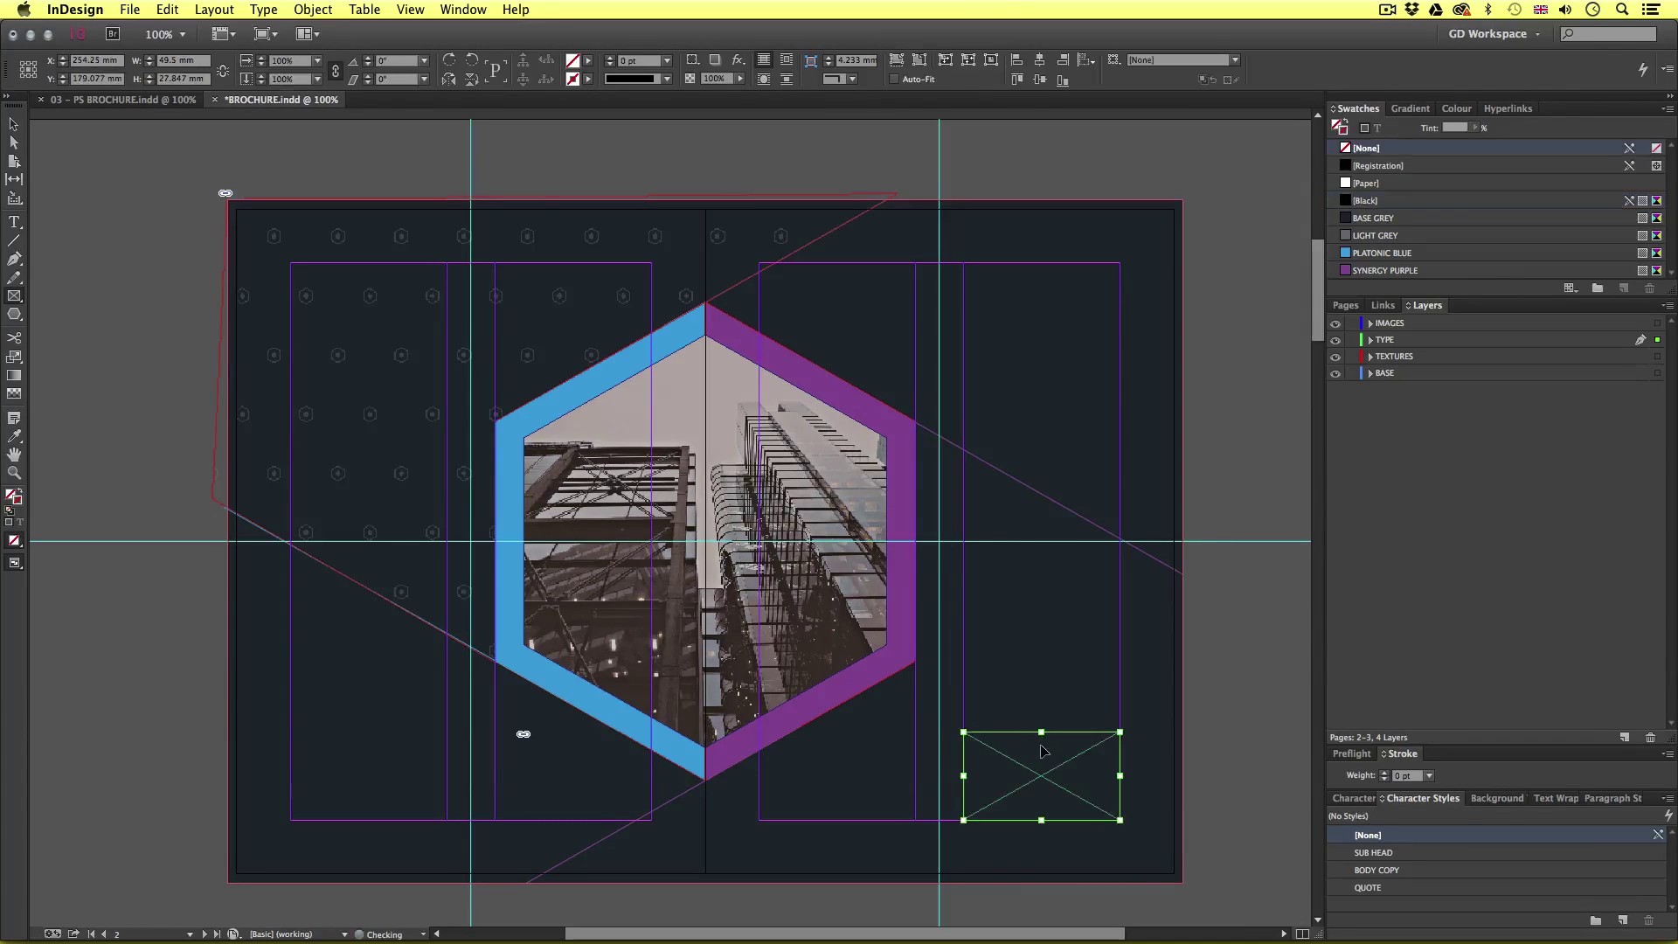
- Copy the four INDEX page entries, P4 to P10, from TextEdit's 03 – BROCHURE COPY and paste them into page 3's new frame in InDesign
{"action": "key", "text": "super+Tab"}
{"action": "key", "text": "super+Tab"}
{"action": "scroll", "coordinate": [348, 548], "scroll_direction": "up", "scroll_amount": 5}
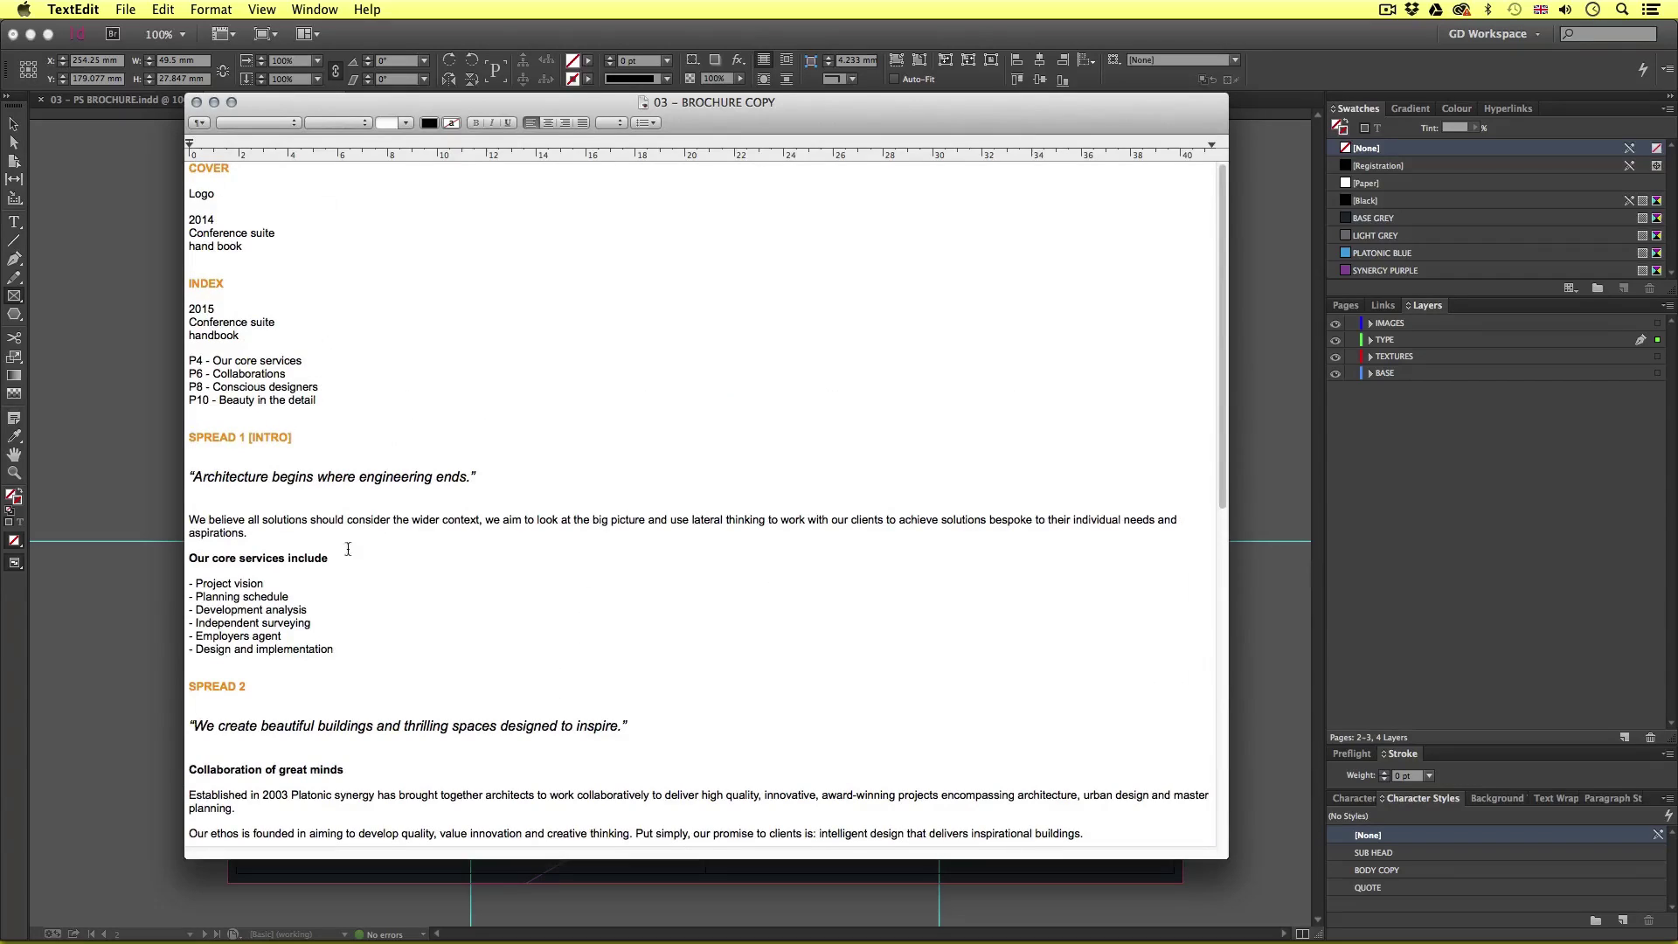
{"action": "left_click_drag", "start_coordinate": [328, 400], "coordinate": [175, 362]}
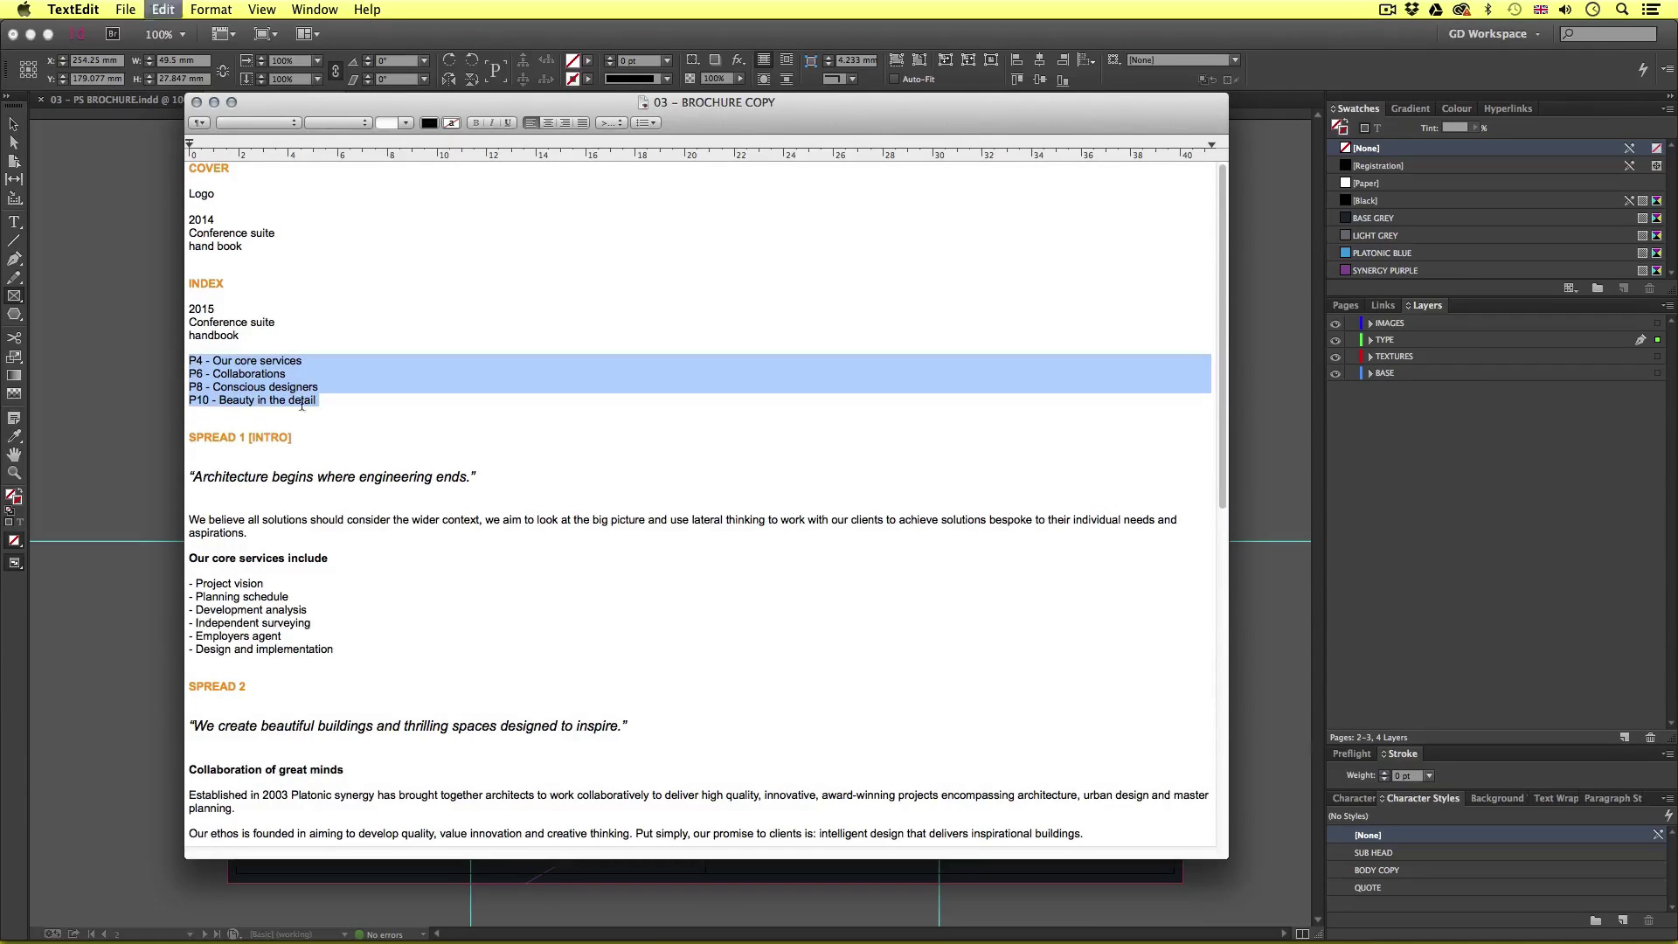
{"action": "key", "text": "super+Tab"}
{"action": "key", "text": "t"}
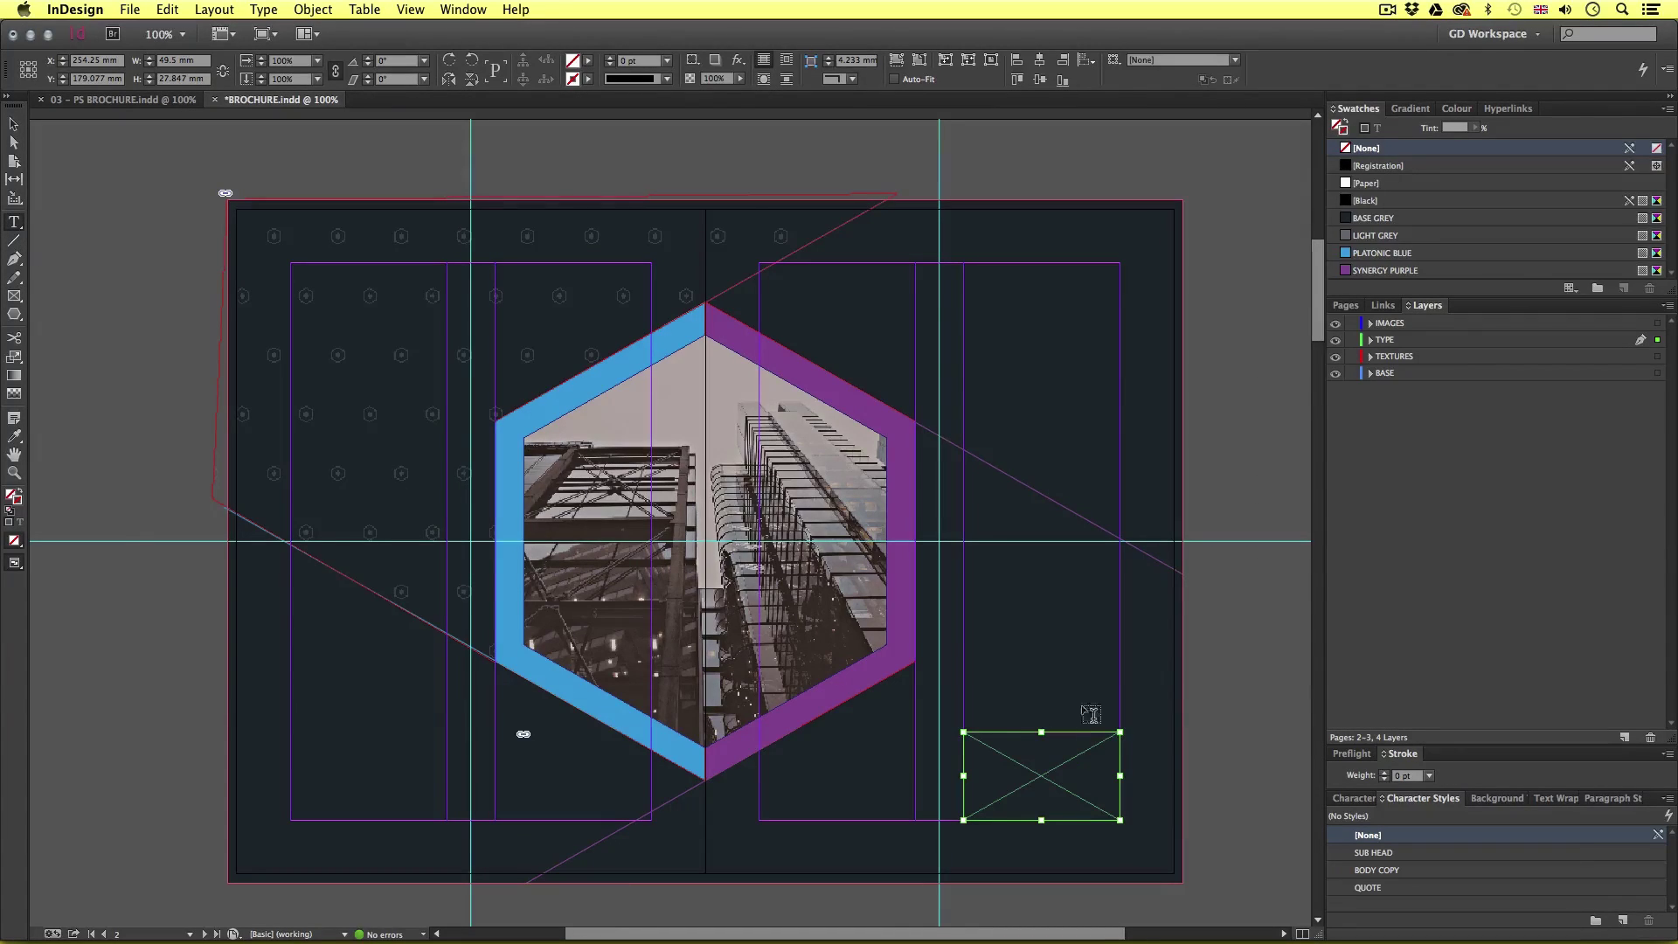
{"action": "left_click", "coordinate": [1027, 754]}
{"action": "key", "text": "super+v"}
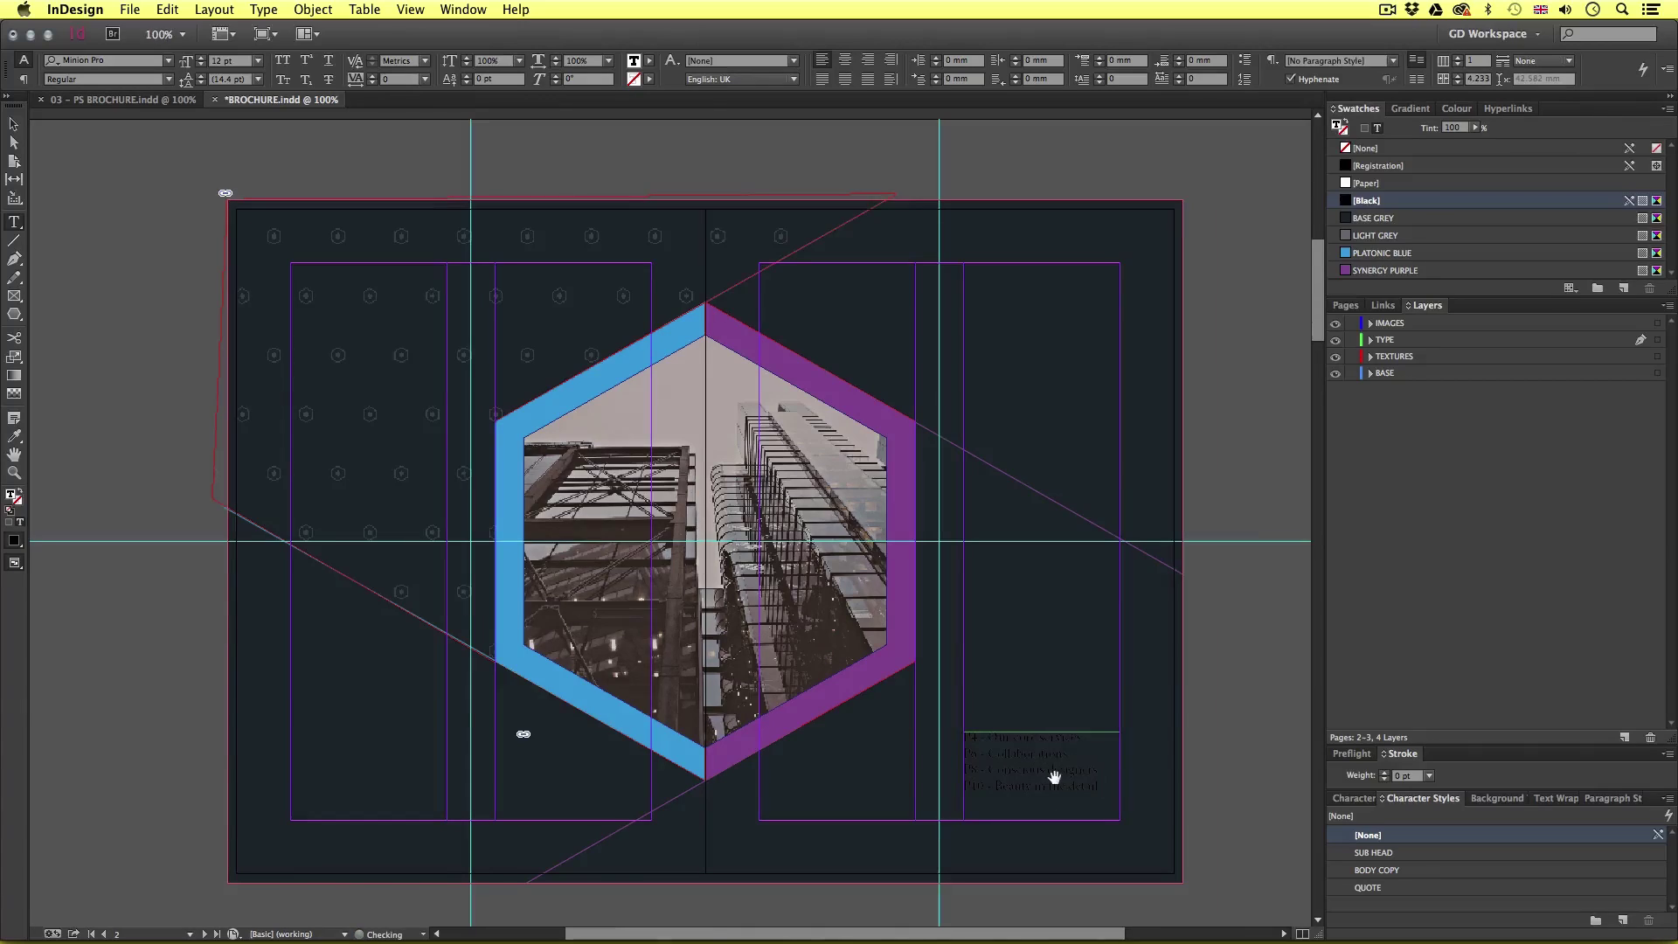
- Apply the BODY COPY character style to the four index entries and set them to Semibold in all caps
{"action": "key", "text": "super+equal"}
{"action": "left_click_drag", "start_coordinate": [1167, 800], "coordinate": [862, 695]}
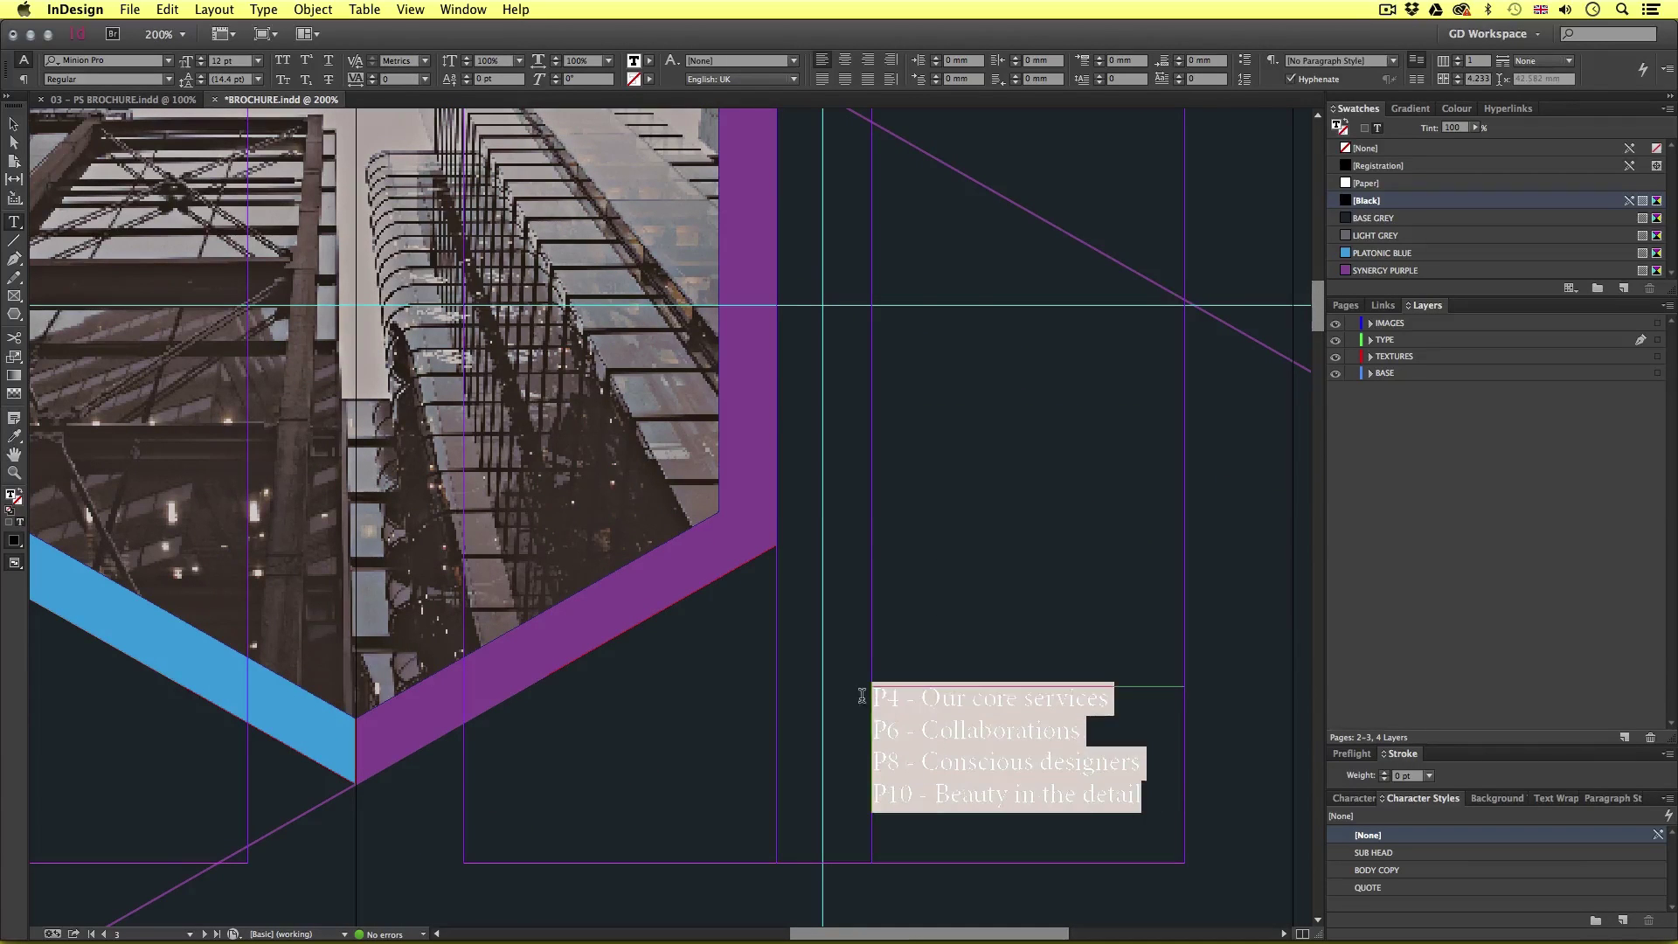
{"action": "left_click", "coordinate": [1376, 870]}
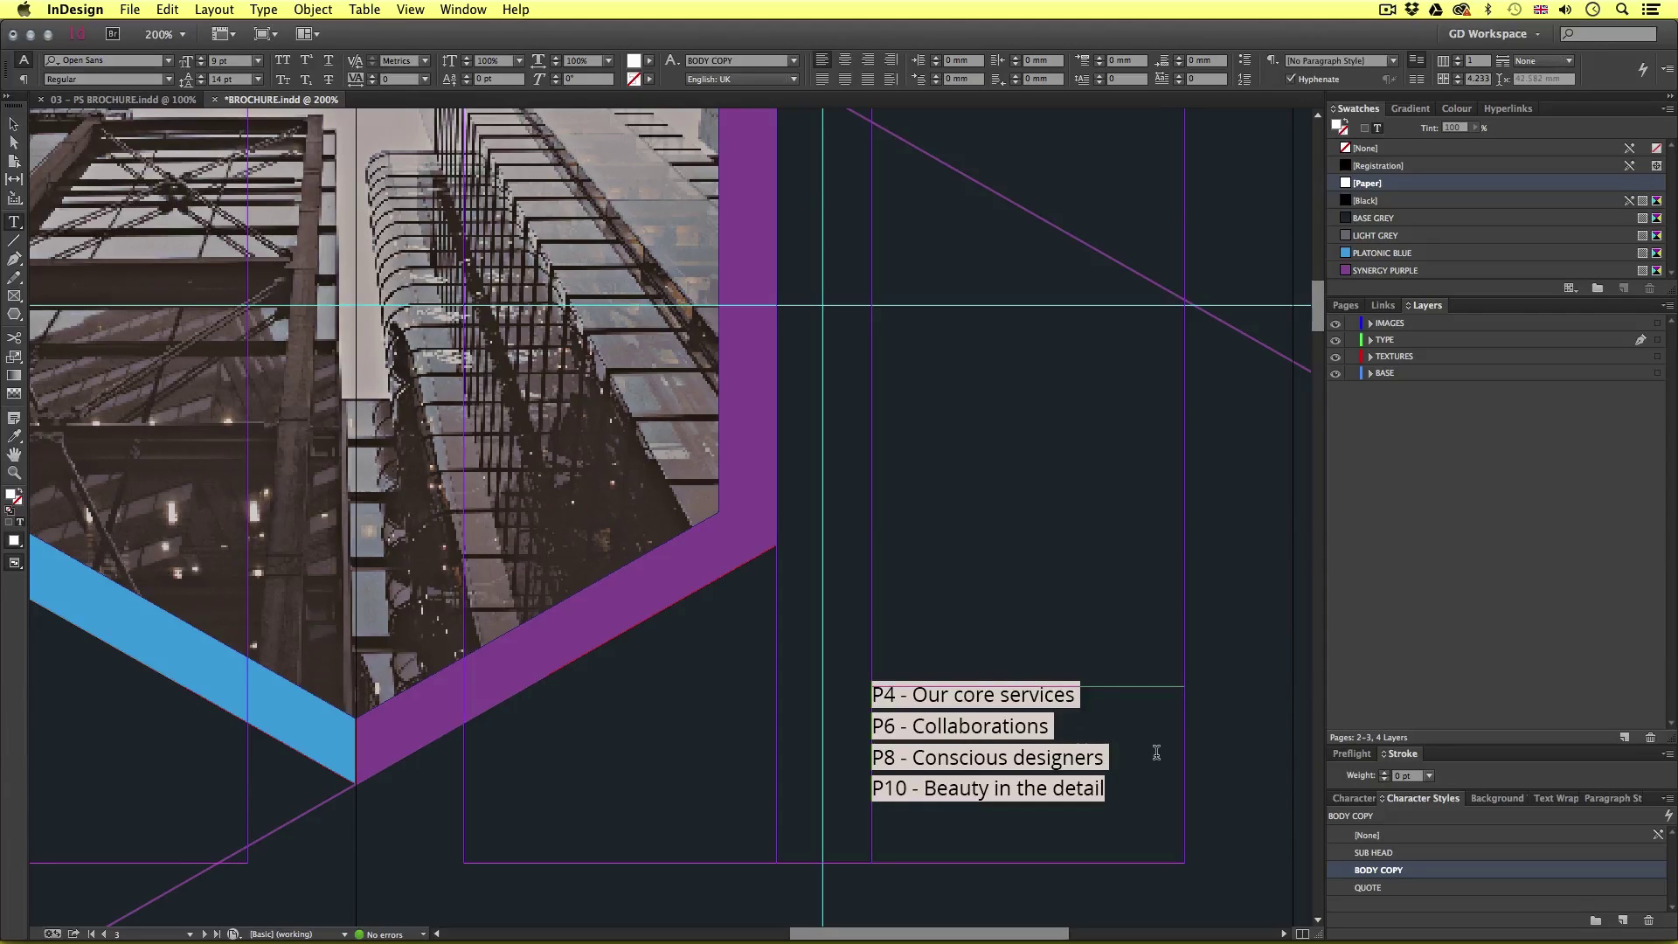
{"action": "left_click", "coordinate": [168, 79]}
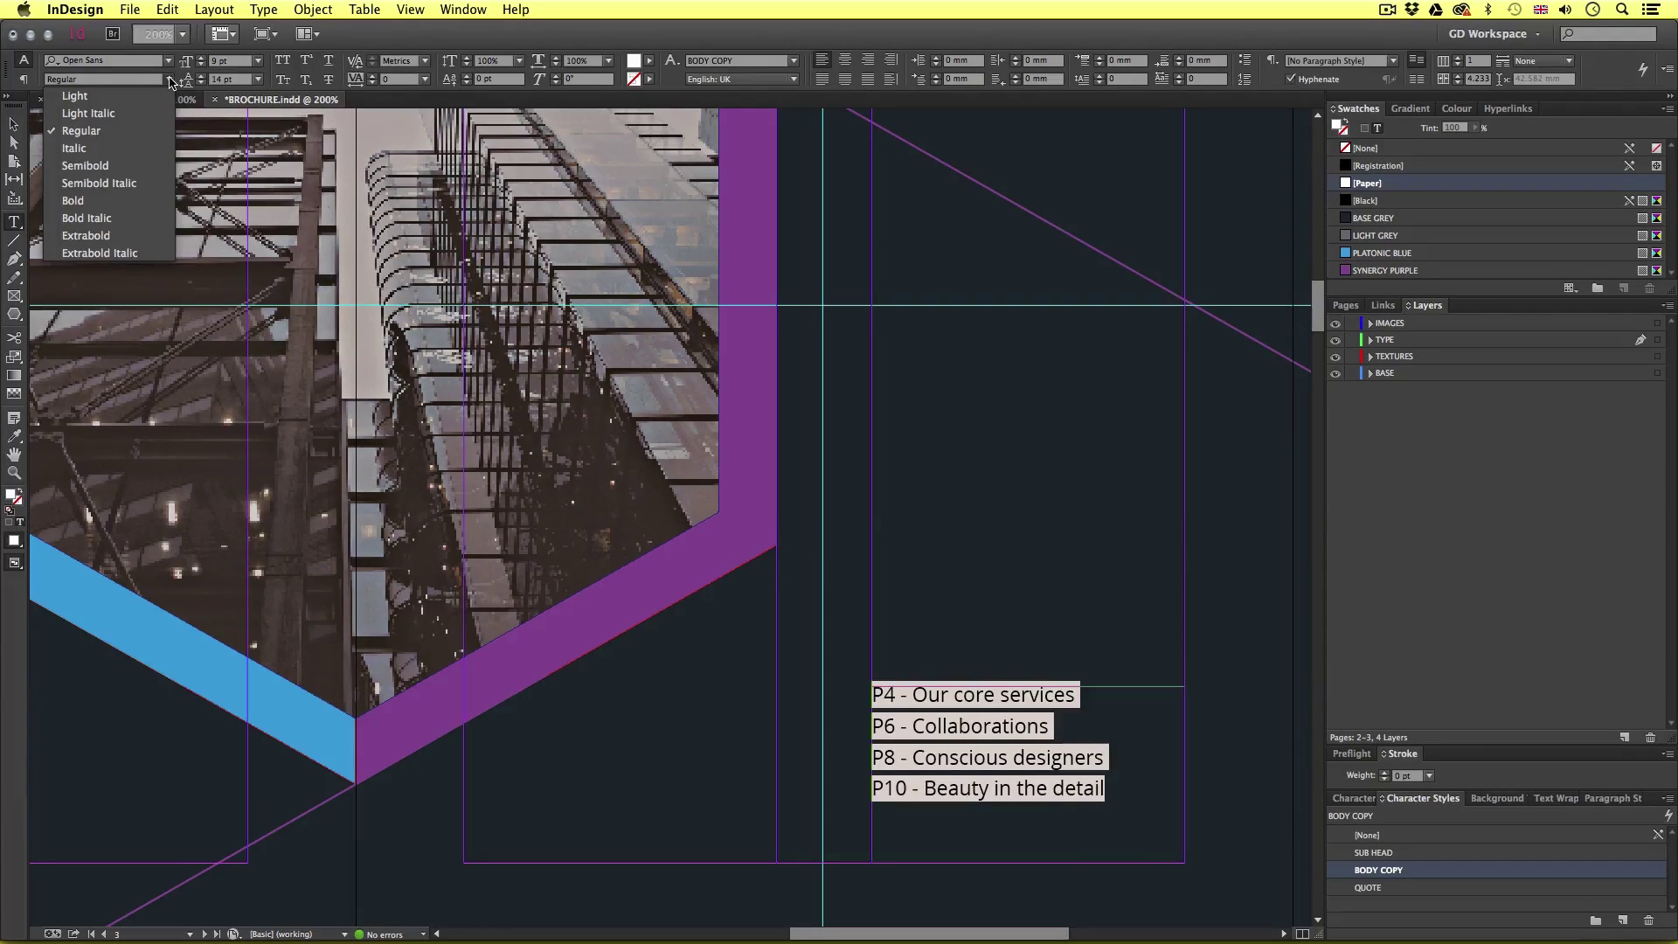
{"action": "left_click", "coordinate": [153, 166]}
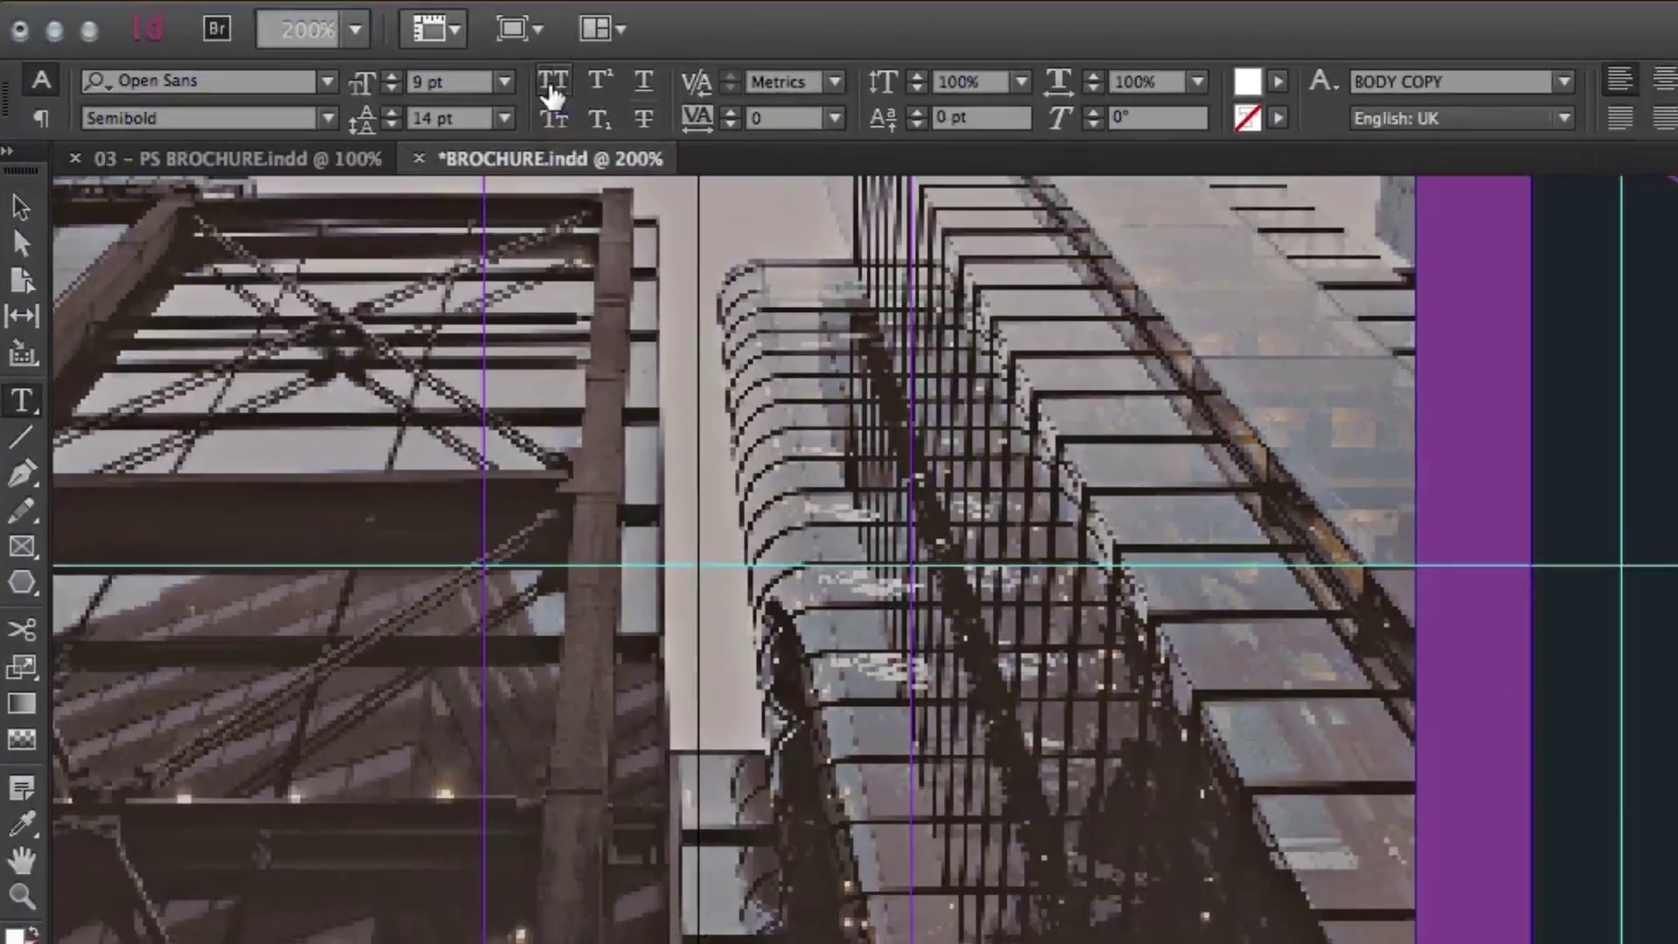
{"action": "left_click", "coordinate": [550, 83]}
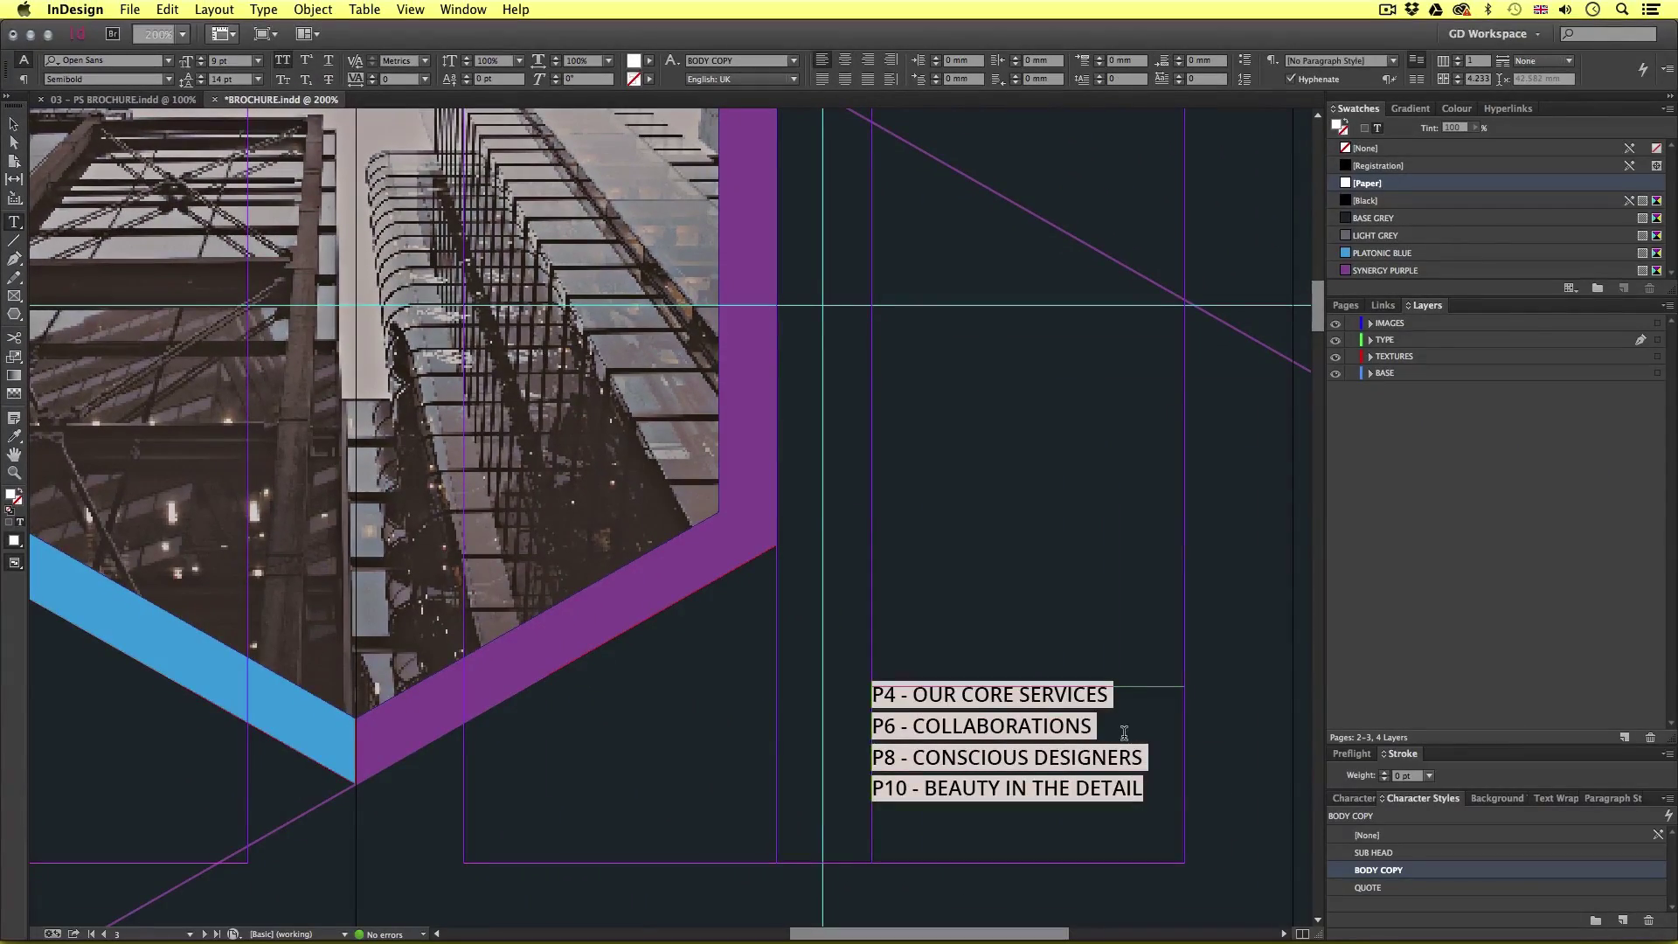
{"action": "left_click", "coordinate": [1120, 725]}
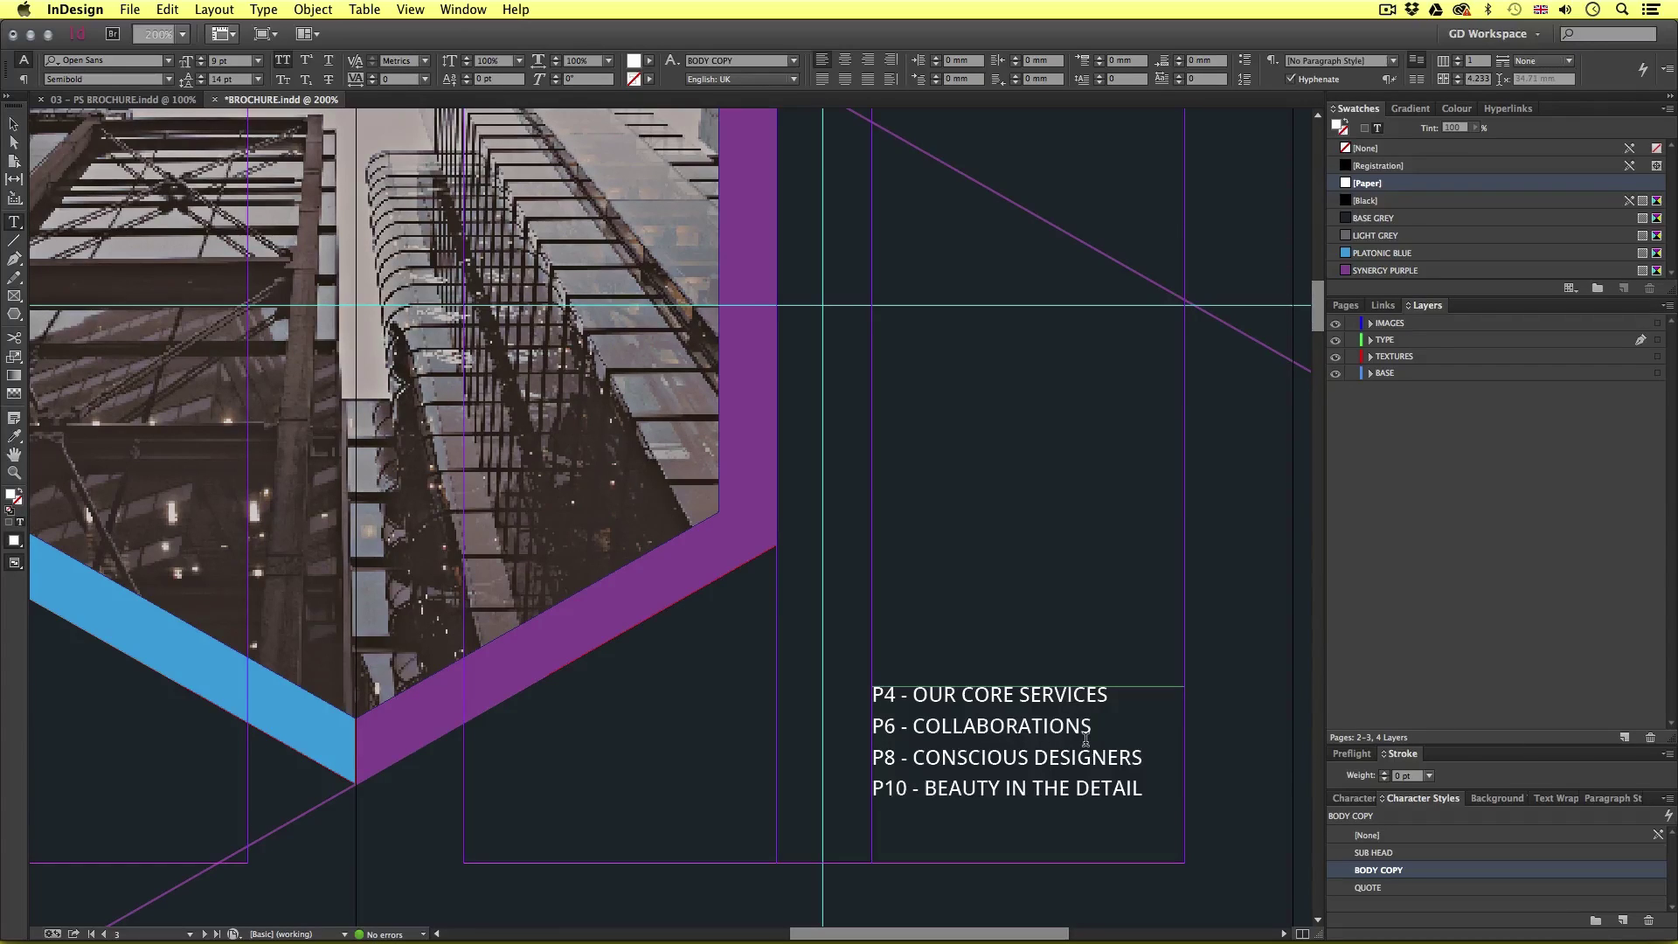
- Colour the P4 and P6 index lines SYNERGY PURPLE and the P8 and P10 lines PLATONIC BLUE
{"action": "scroll", "coordinate": [1086, 738], "scroll_direction": "down", "scroll_amount": 2}
{"action": "left_click_drag", "start_coordinate": [1101, 653], "coordinate": [872, 622]}
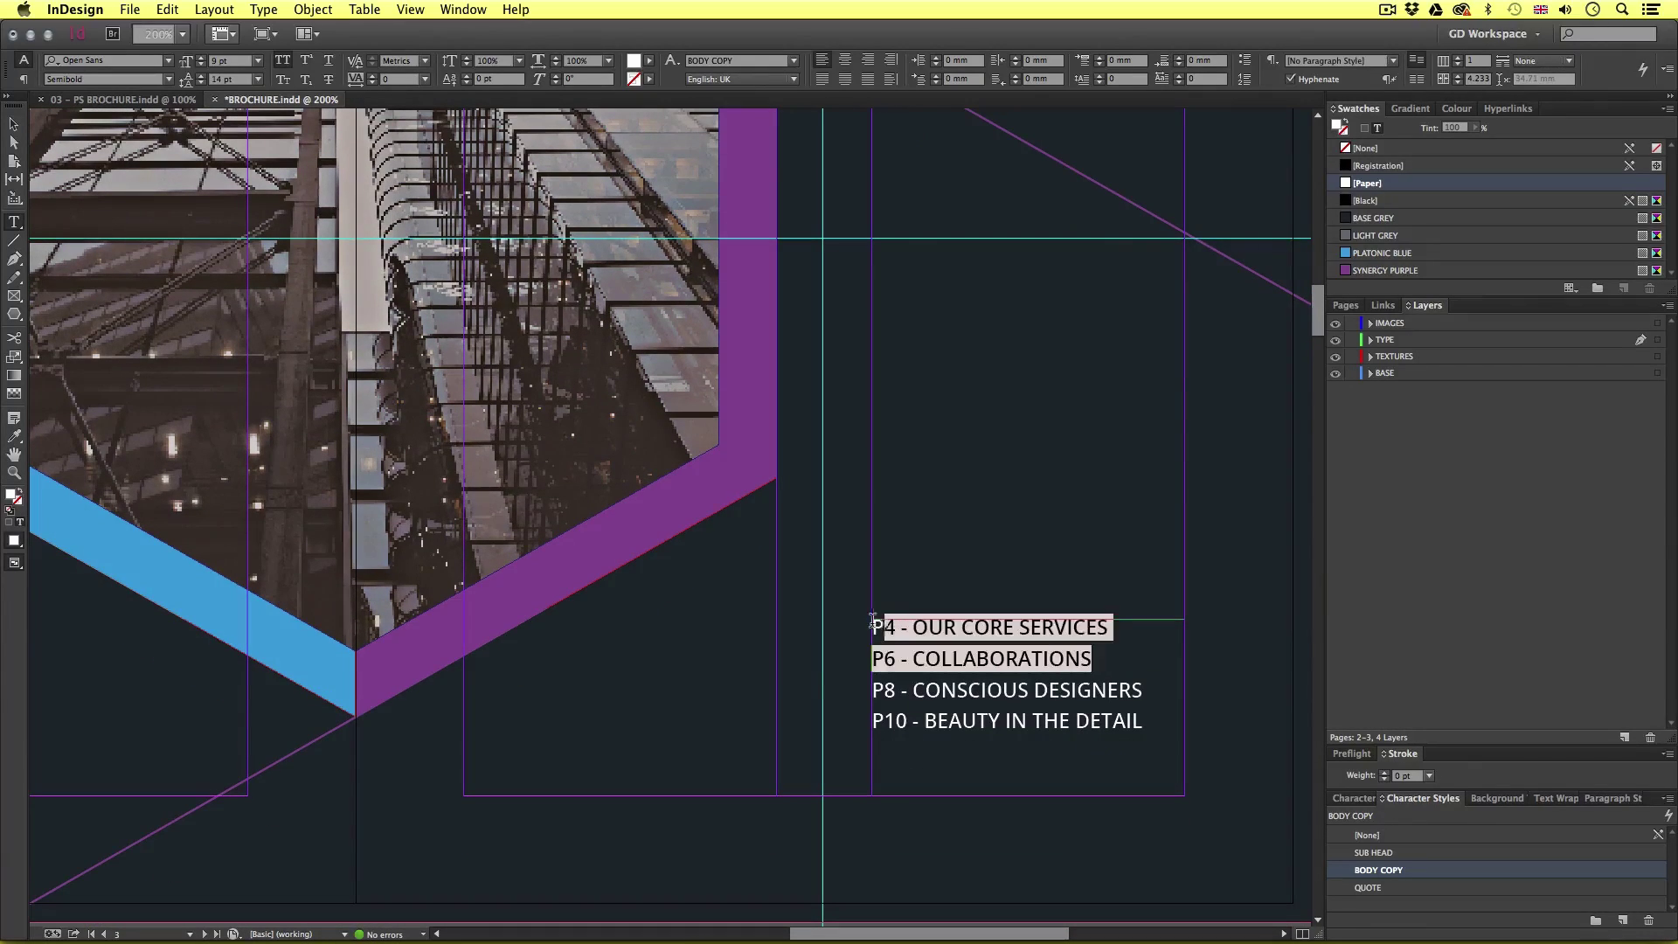
{"action": "left_click", "coordinate": [1385, 270]}
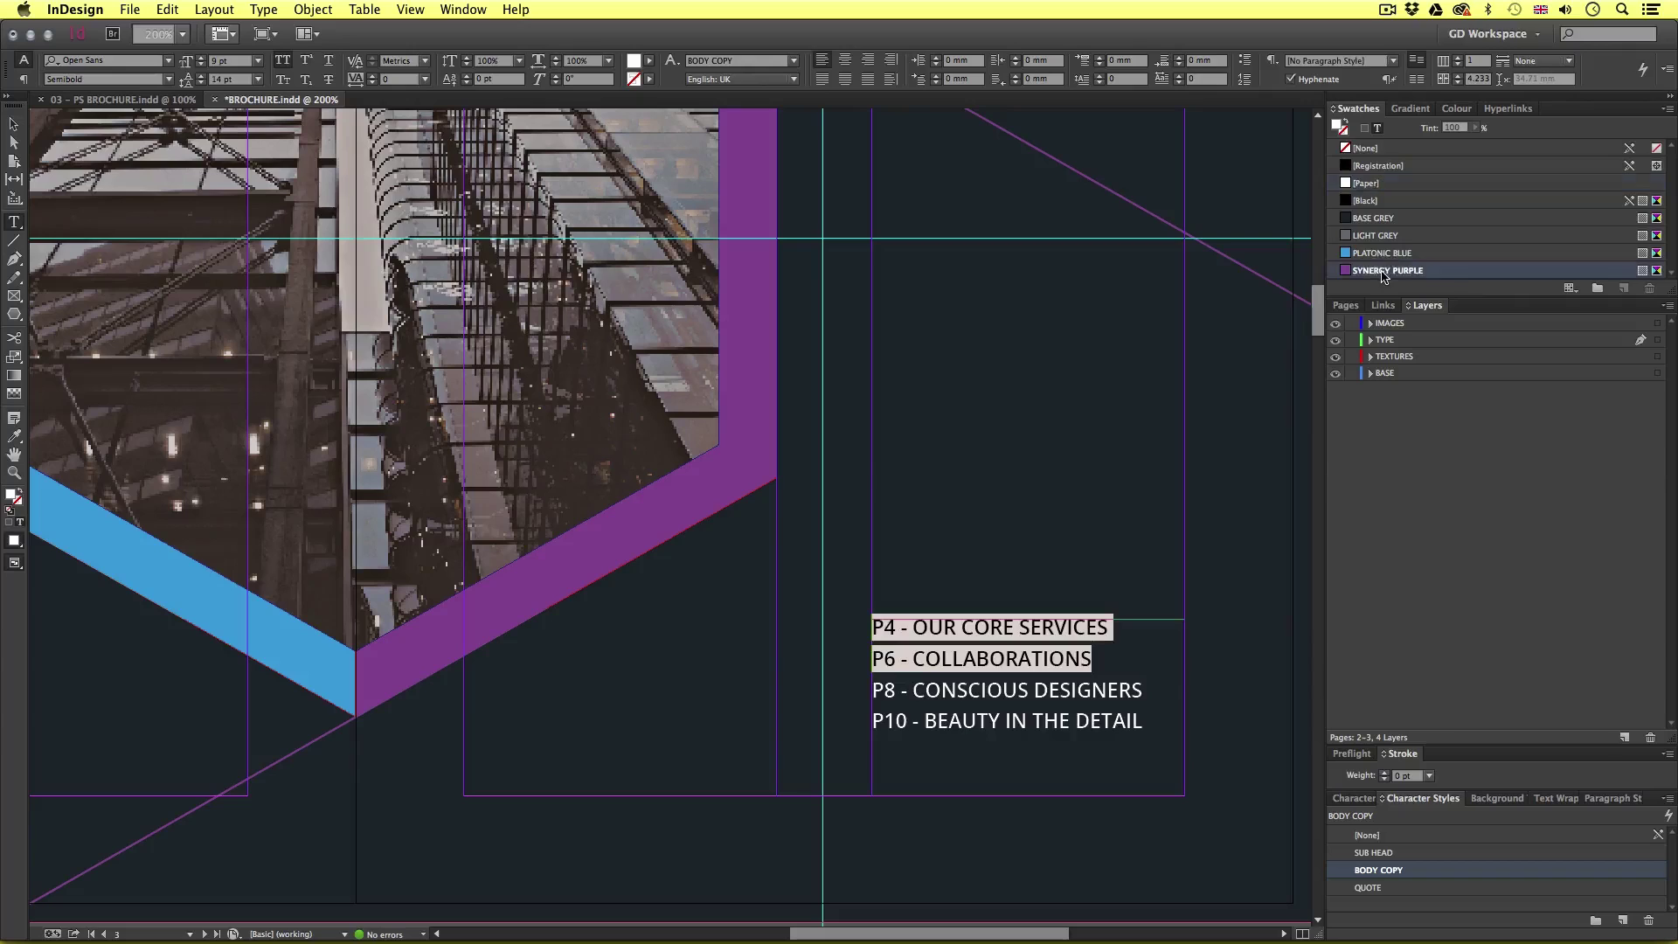
{"action": "left_click_drag", "start_coordinate": [1146, 723], "coordinate": [873, 690]}
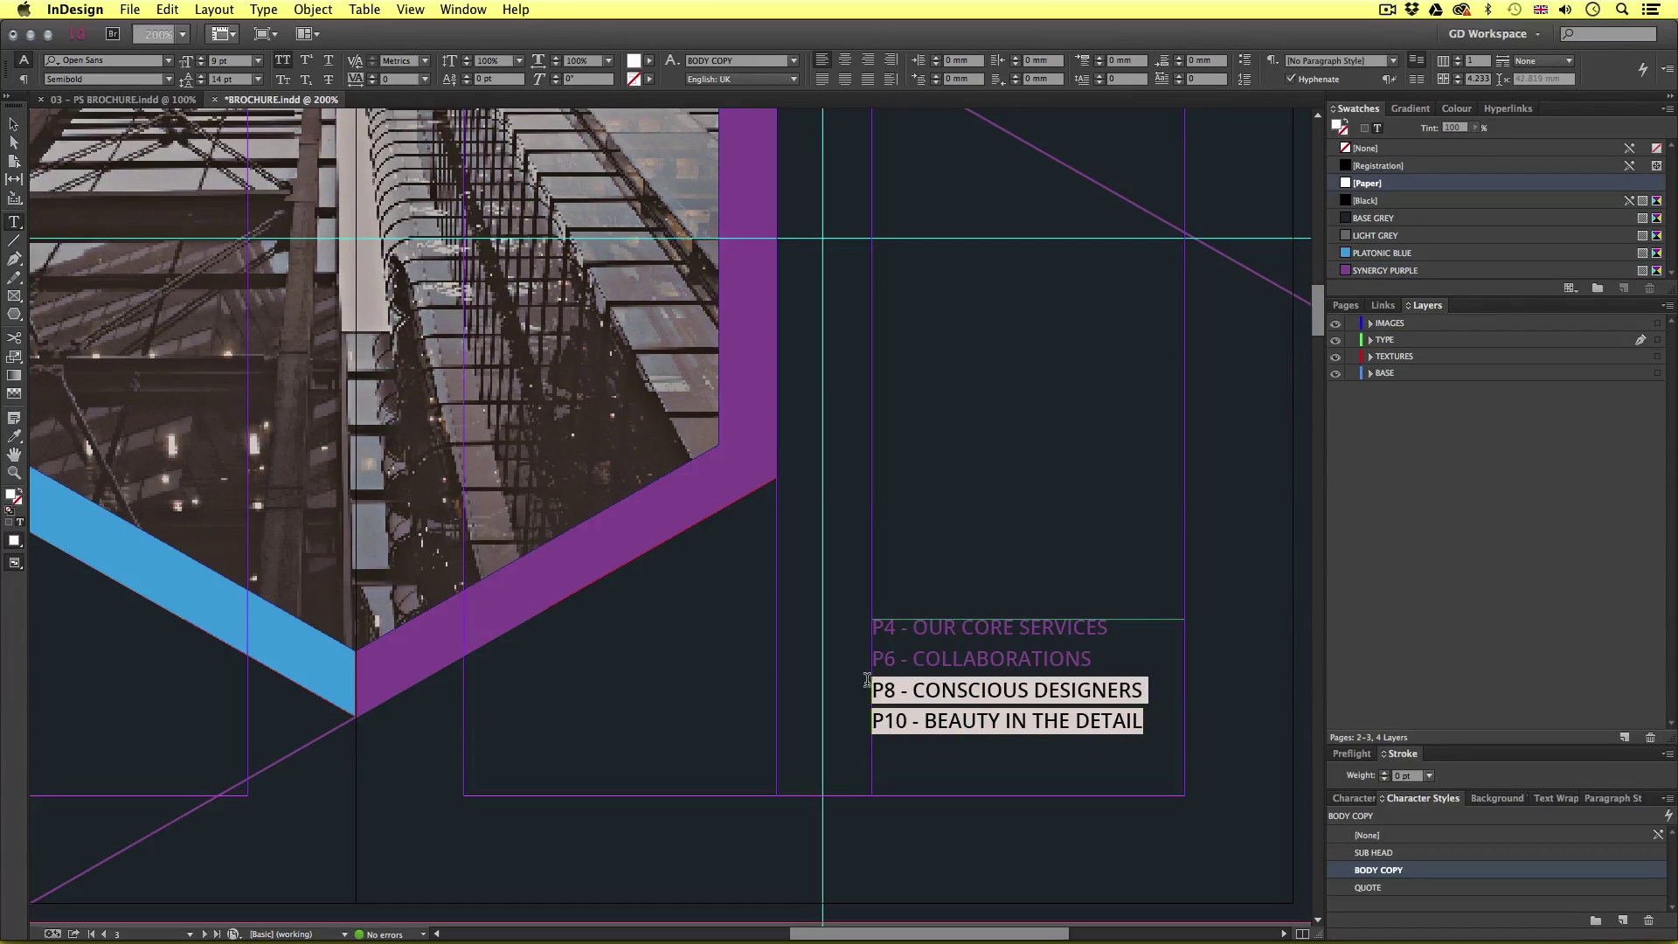
{"action": "left_click", "coordinate": [1409, 257]}
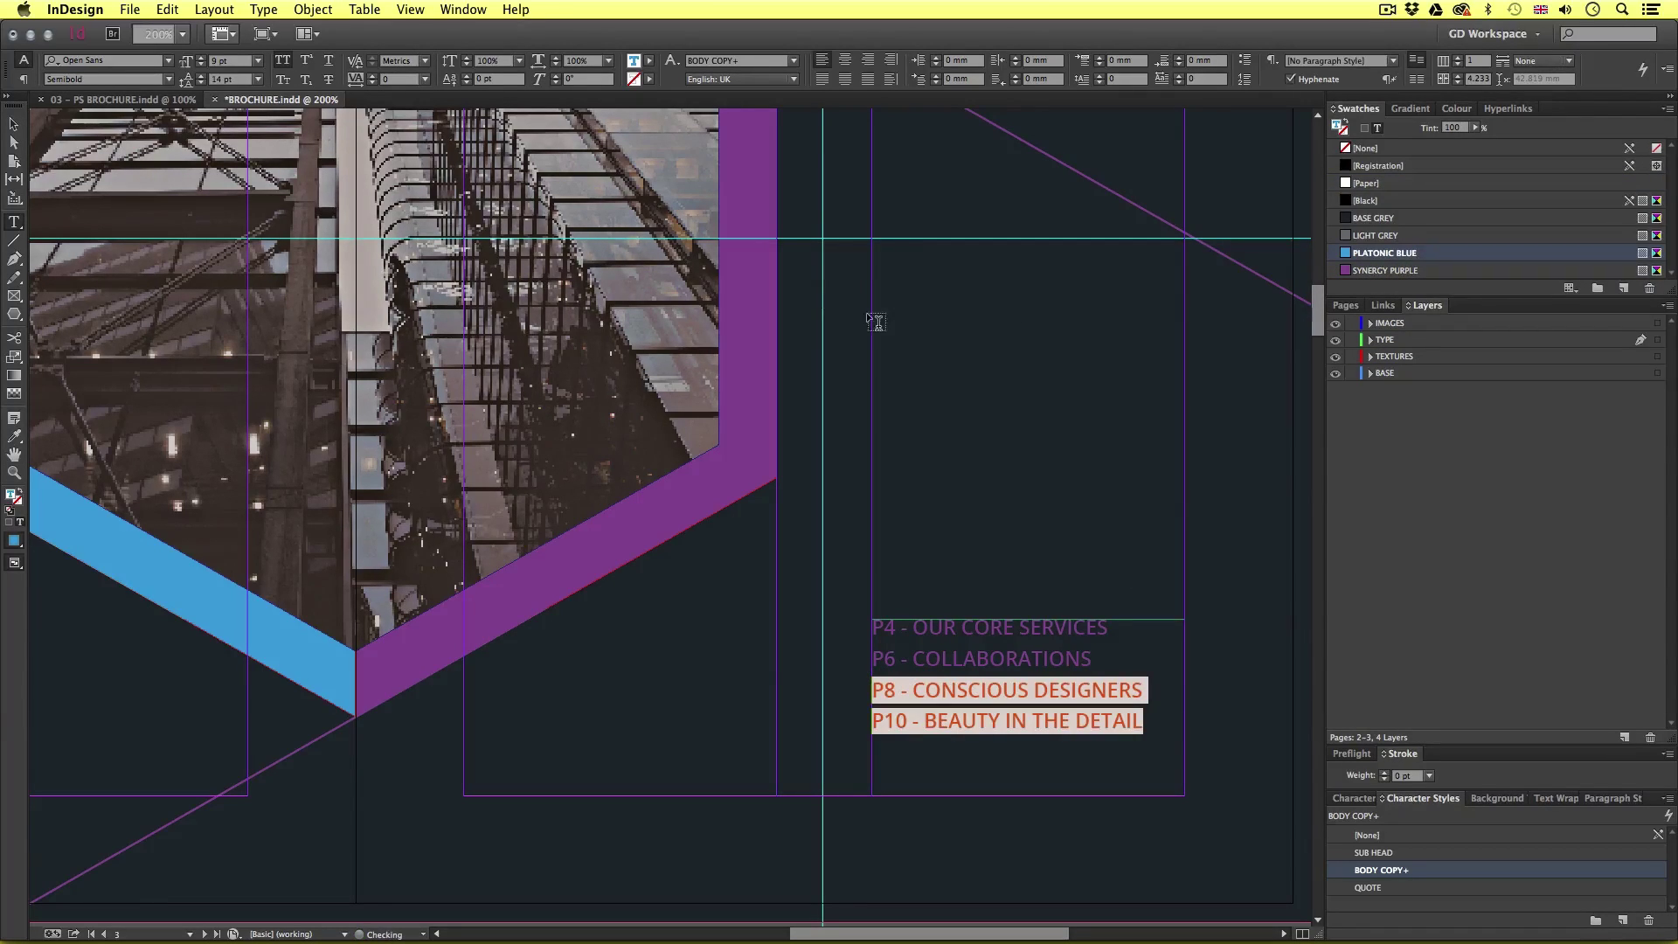
- Bottom-align the text in the index frame and lower its top edge to make the frame 19.7 mm high
{"action": "left_click", "coordinate": [18, 124]}
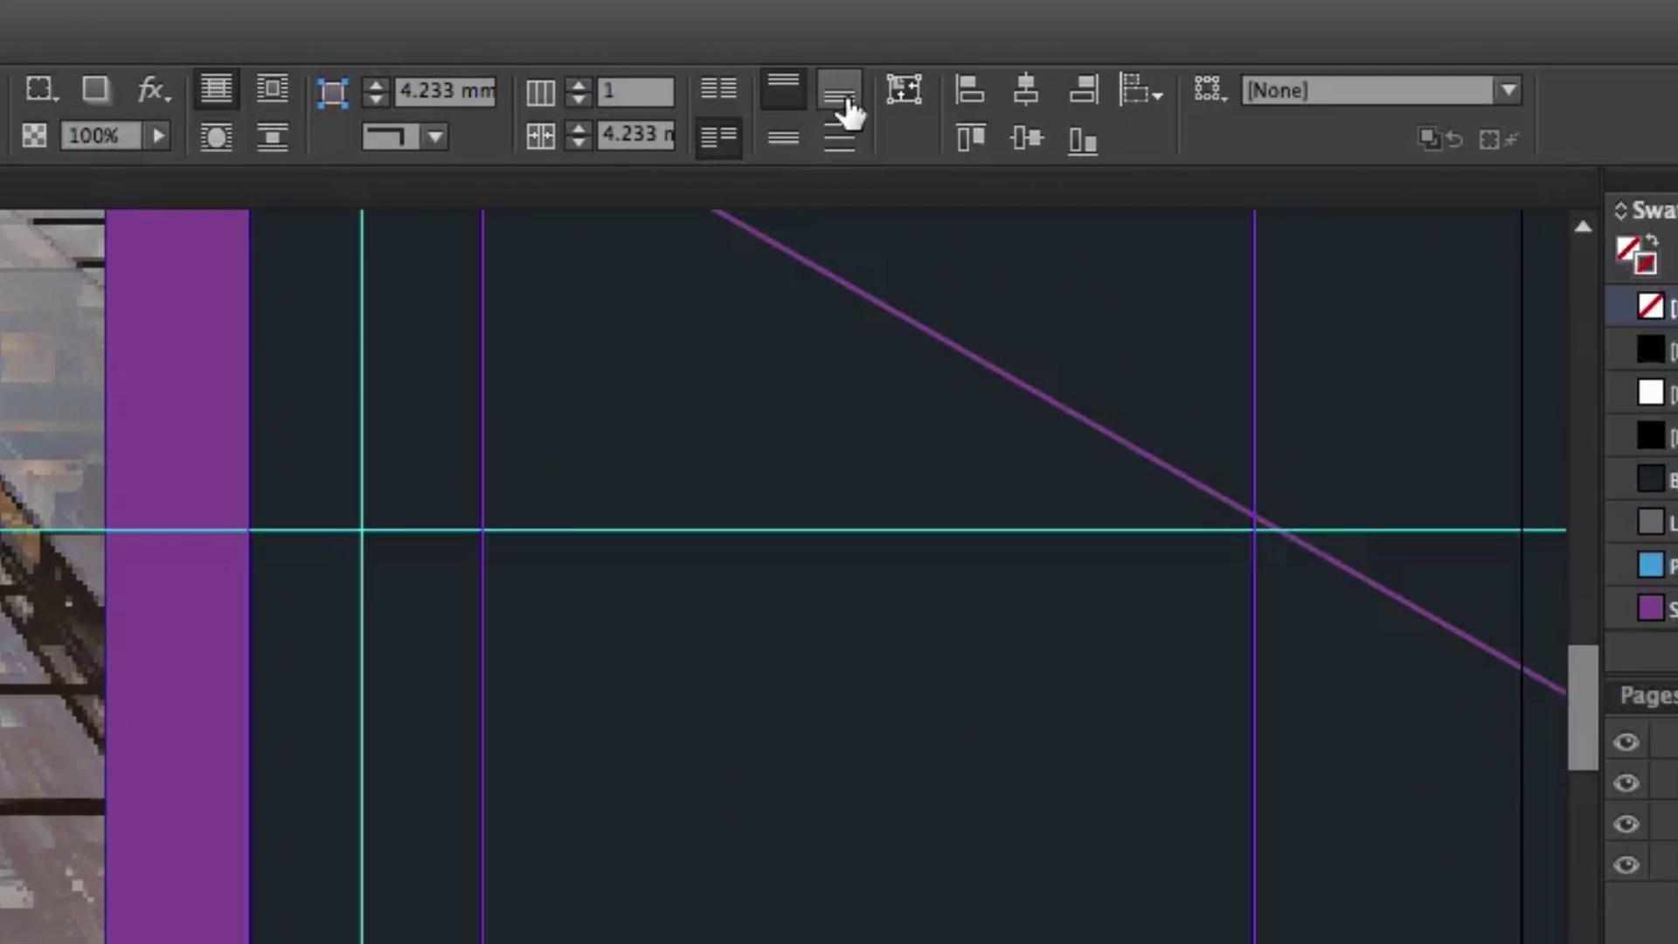
{"action": "left_click", "coordinate": [842, 103]}
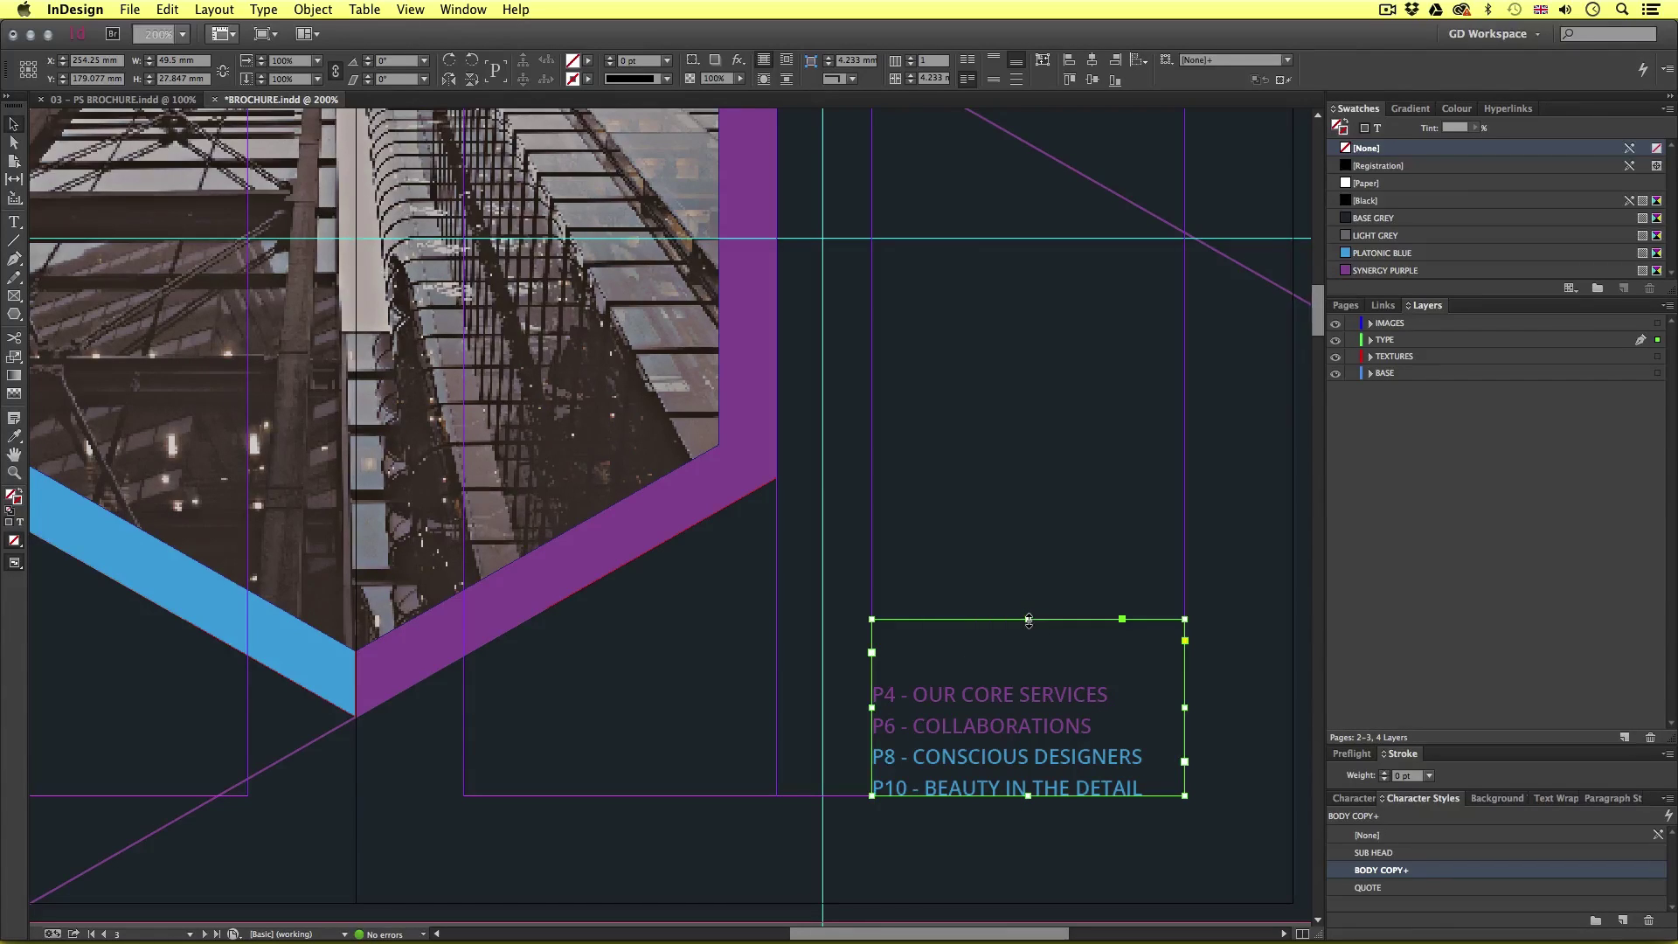
{"action": "left_click_drag", "start_coordinate": [1028, 620], "coordinate": [1028, 671]}
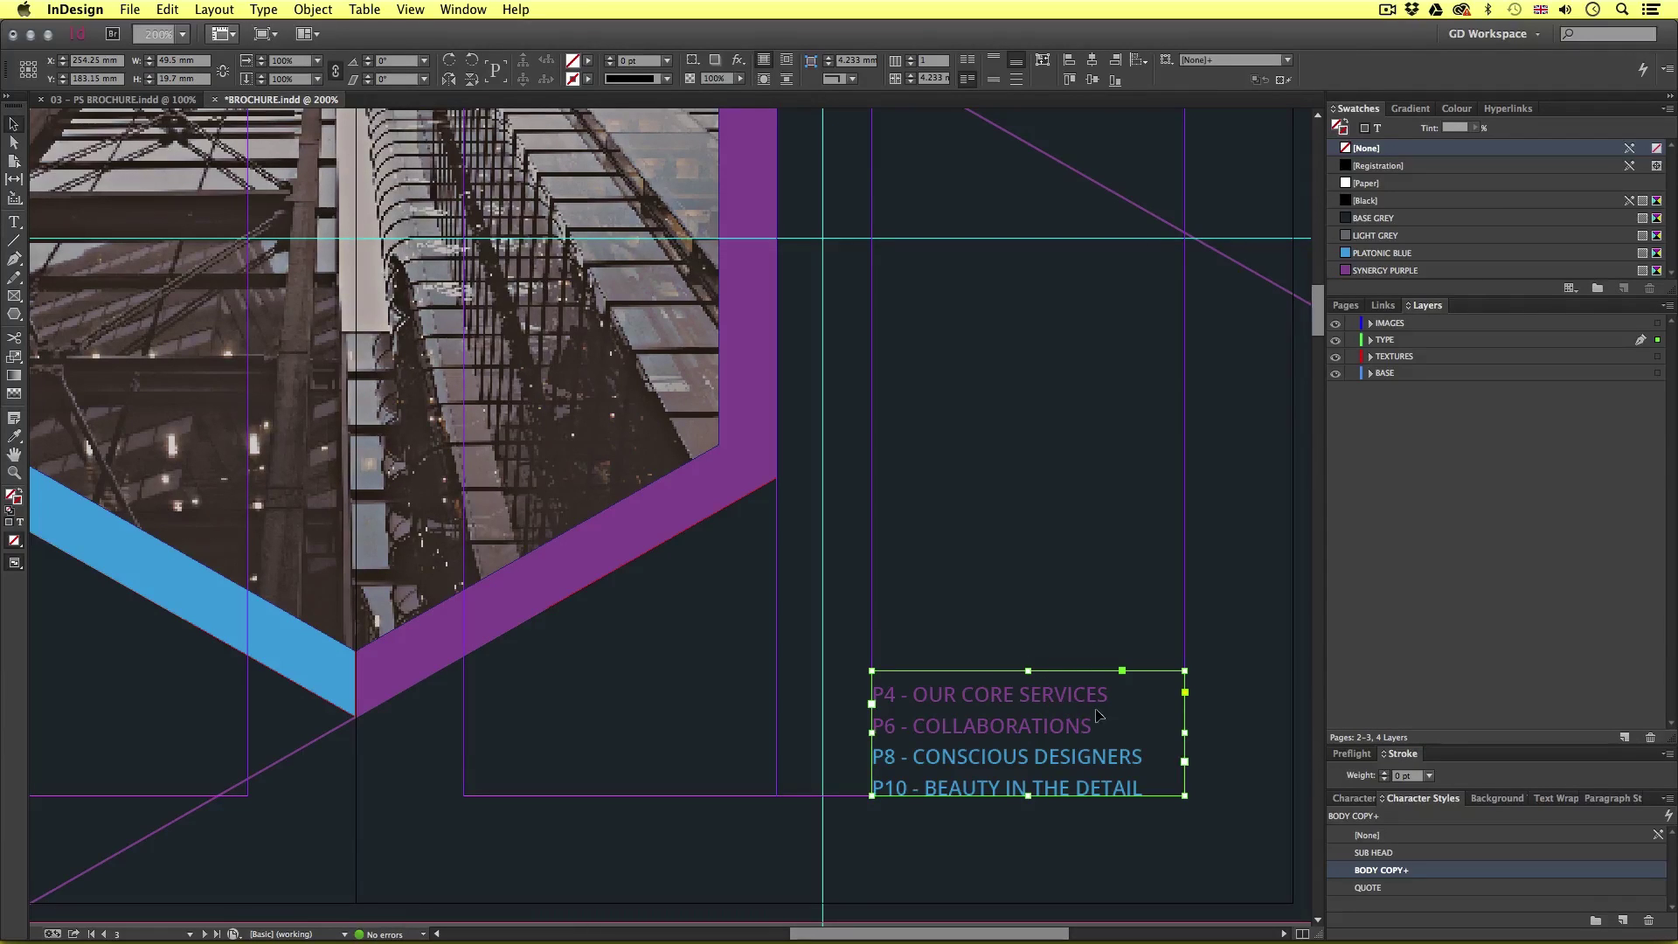
- Duplicate the index frame directly above the original and replace the copy's text with TextEdit's three-line title "2015 / CONFERENCE SUITE / HANDBOOK"
{"action": "left_click_drag", "start_coordinate": [1104, 714], "coordinate": [979, 547]}
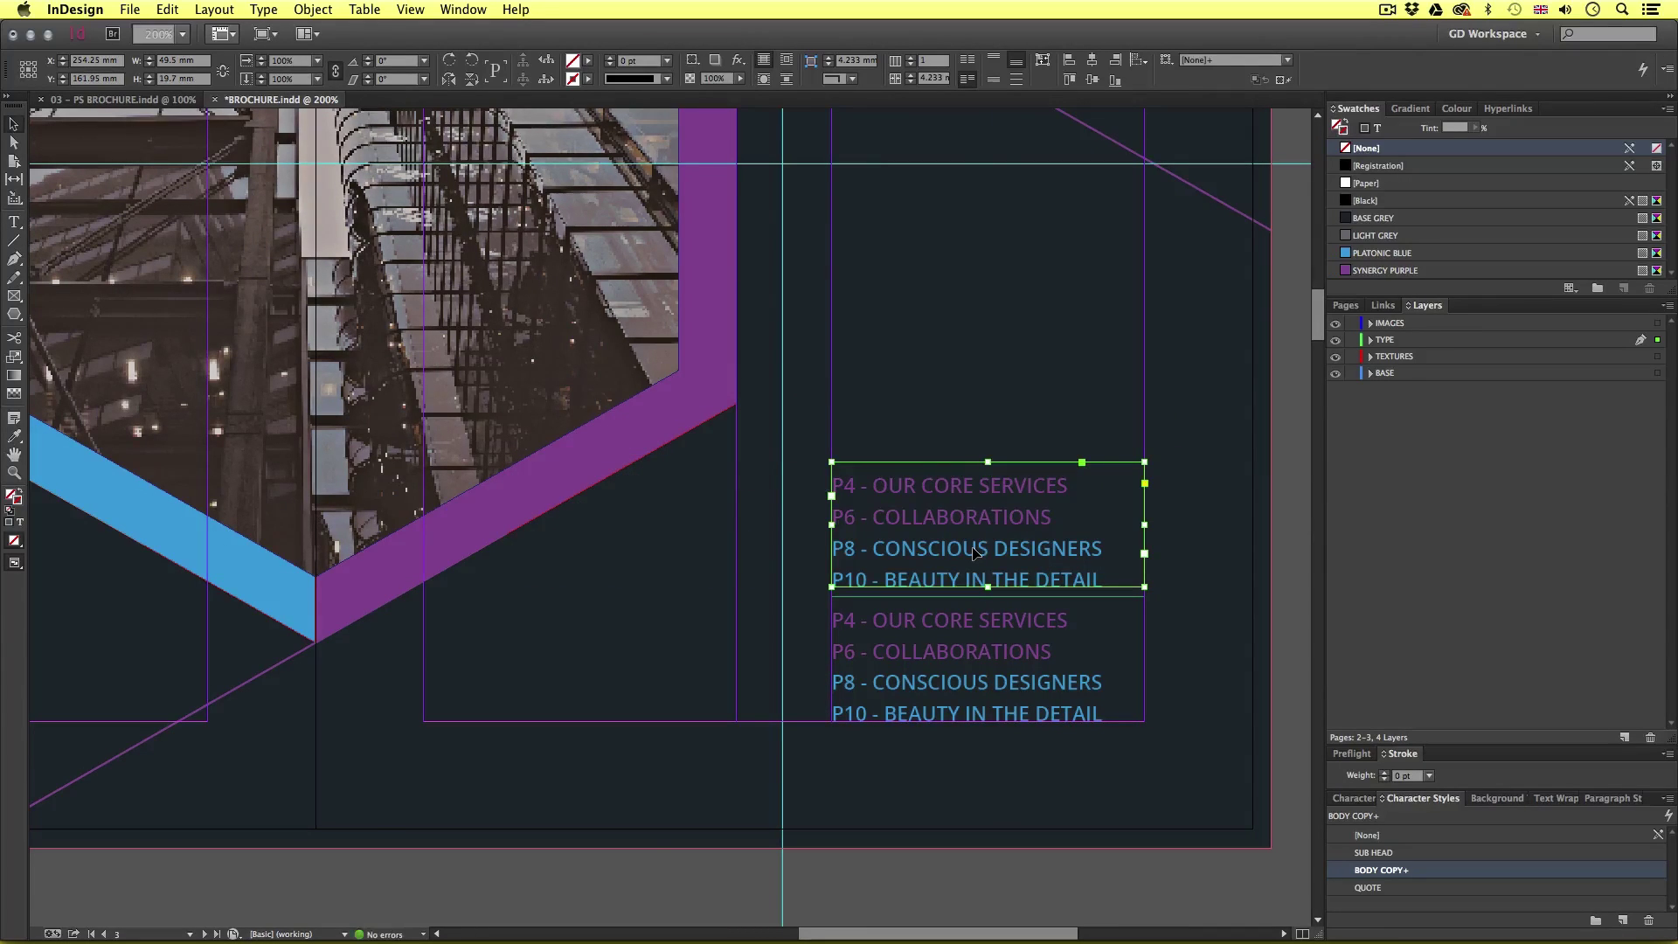
{"action": "key", "text": "super+Tab"}
{"action": "left_click_drag", "start_coordinate": [259, 335], "coordinate": [189, 304]}
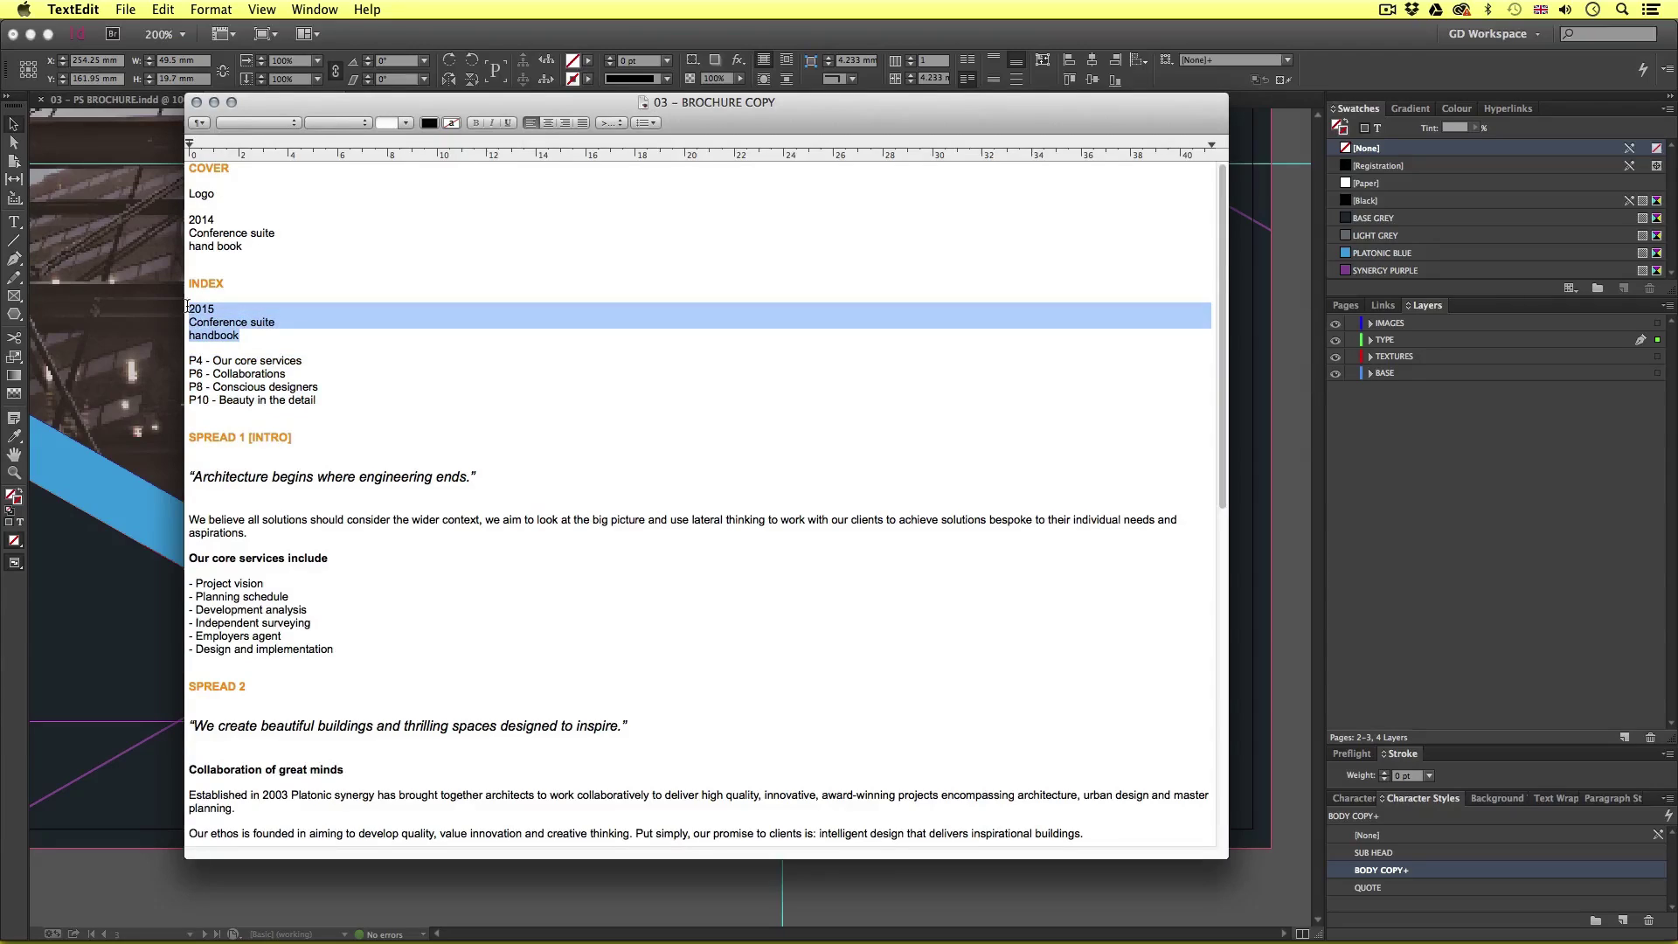
{"action": "key", "text": "super+Tab"}
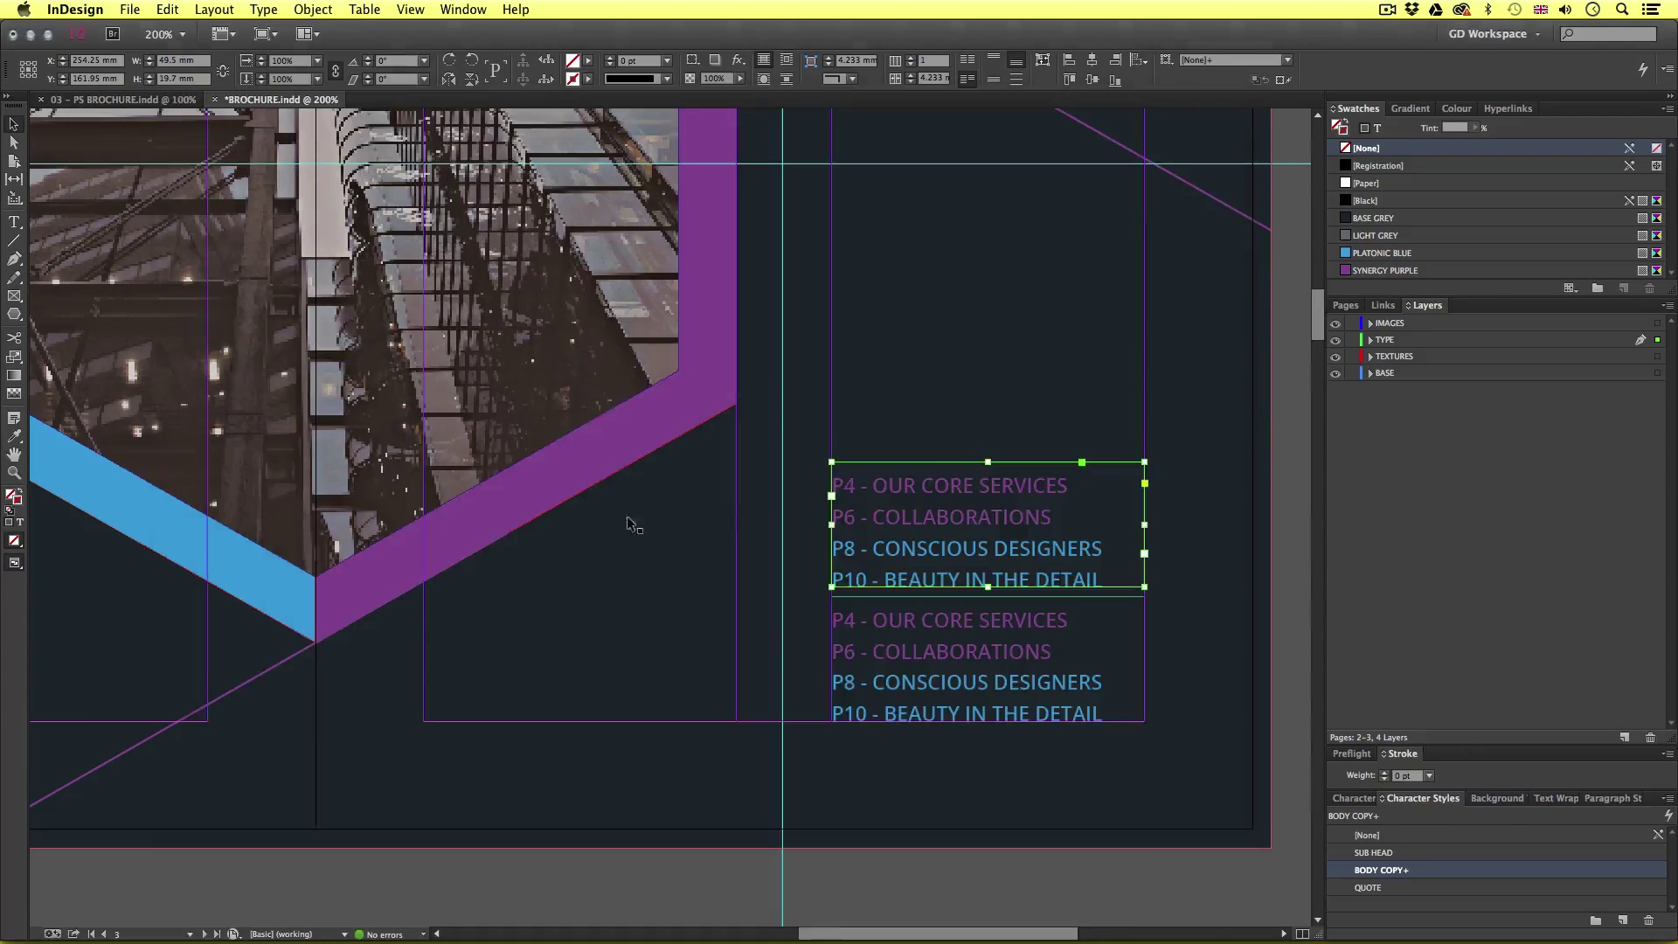
{"action": "double_click", "coordinate": [921, 521]}
{"action": "left_click_drag", "start_coordinate": [1114, 576], "coordinate": [830, 479]}
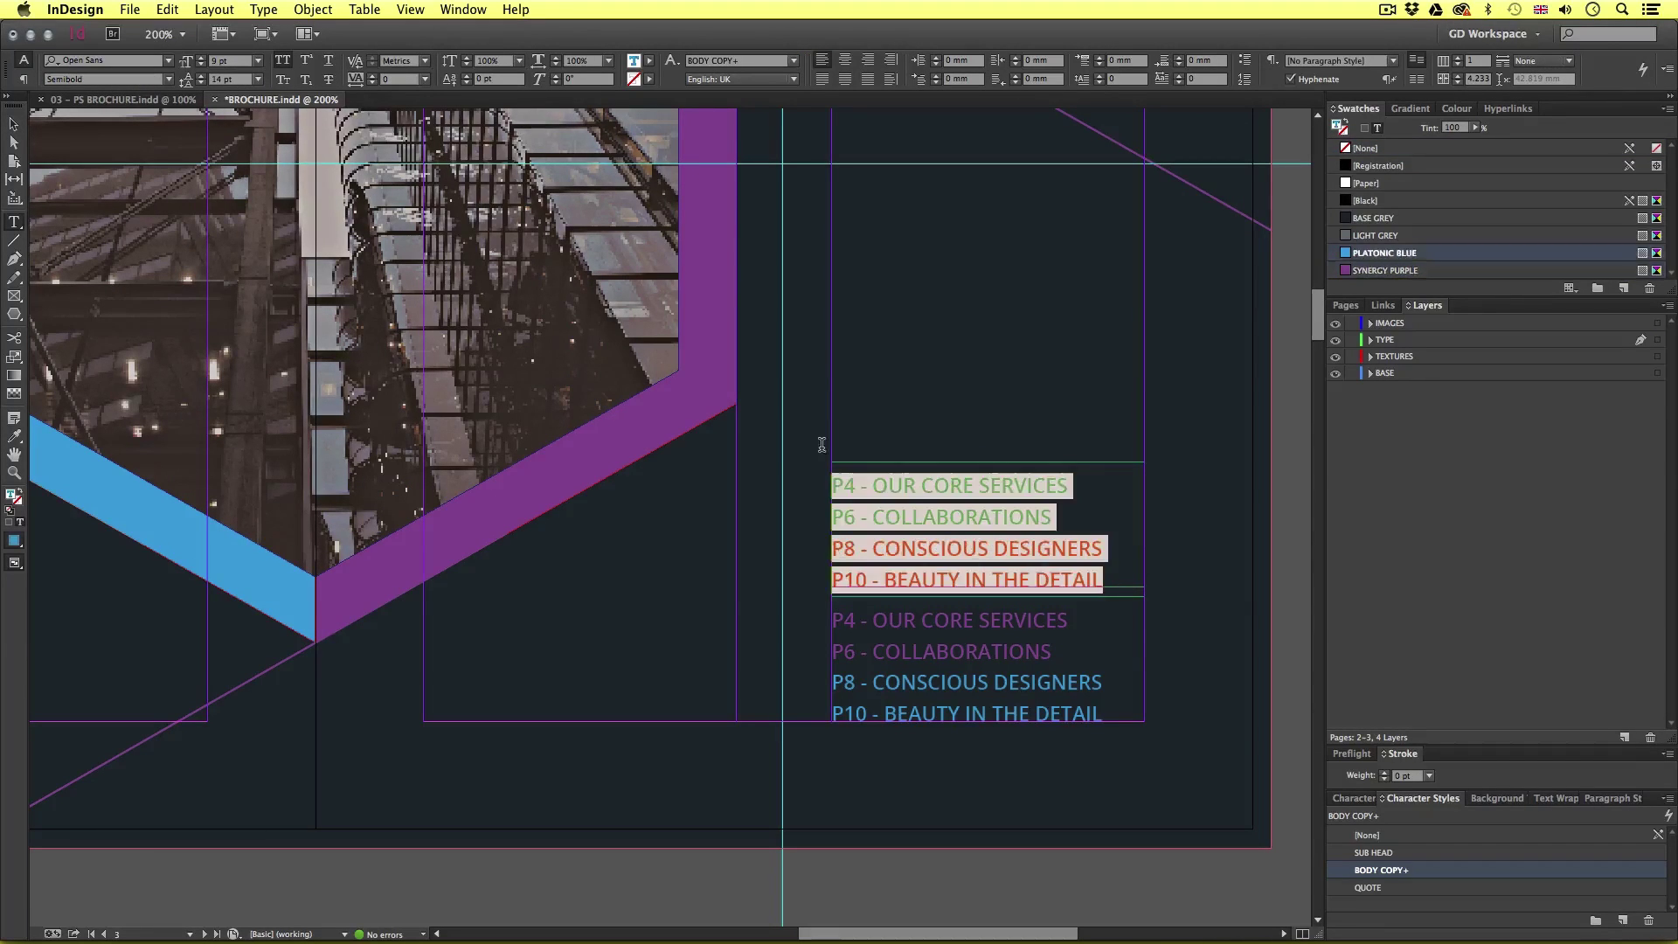
{"action": "type", "text": "2015 CONFERENCE SUITE HANDBOOK"}
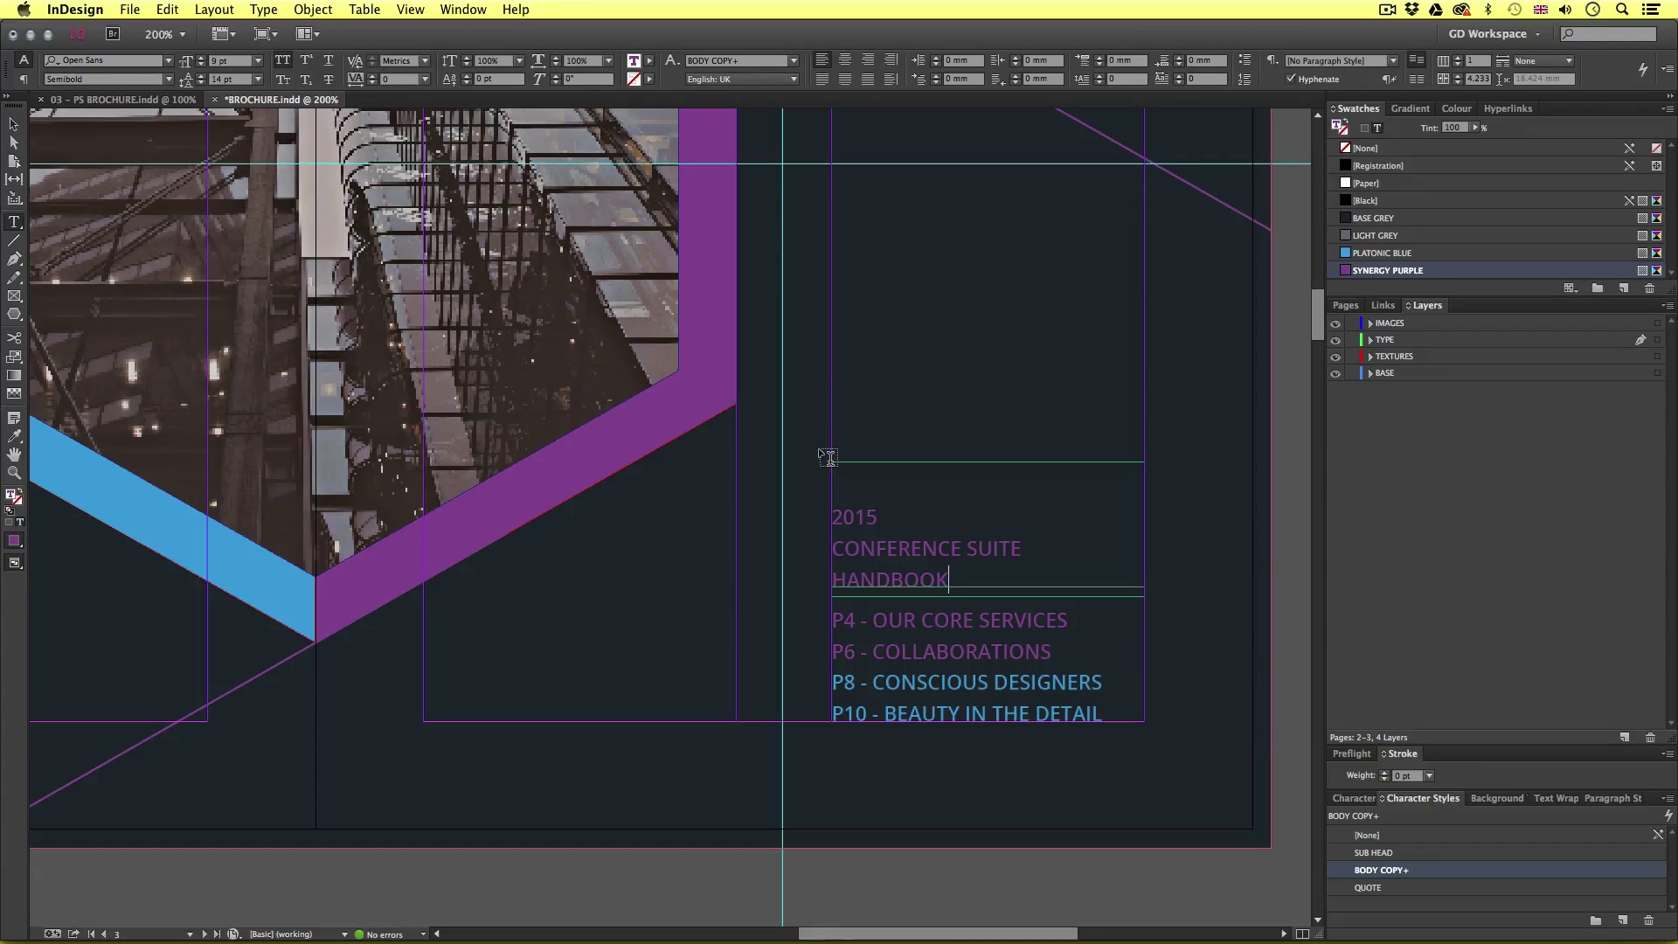
- Colour all three lines of the 2015 CONFERENCE SUITE HANDBOOK title LIGHT GREY
{"action": "left_click", "coordinate": [826, 526], "text": "shift"}
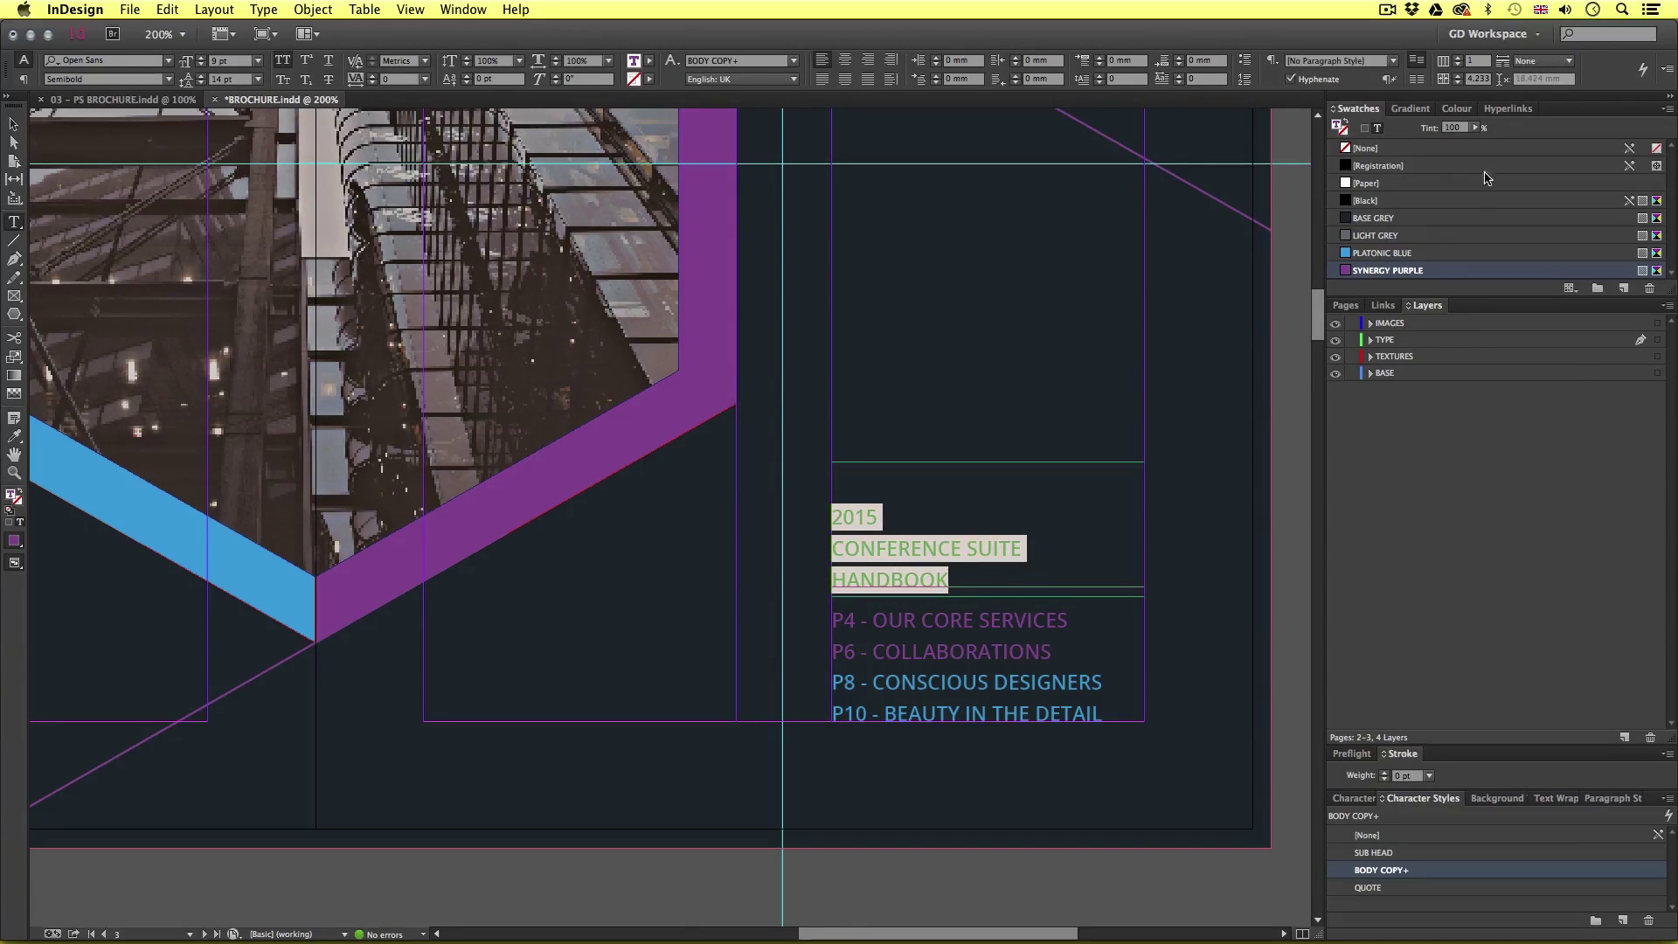
{"action": "left_click", "coordinate": [1392, 240]}
{"action": "left_click", "coordinate": [900, 522]}
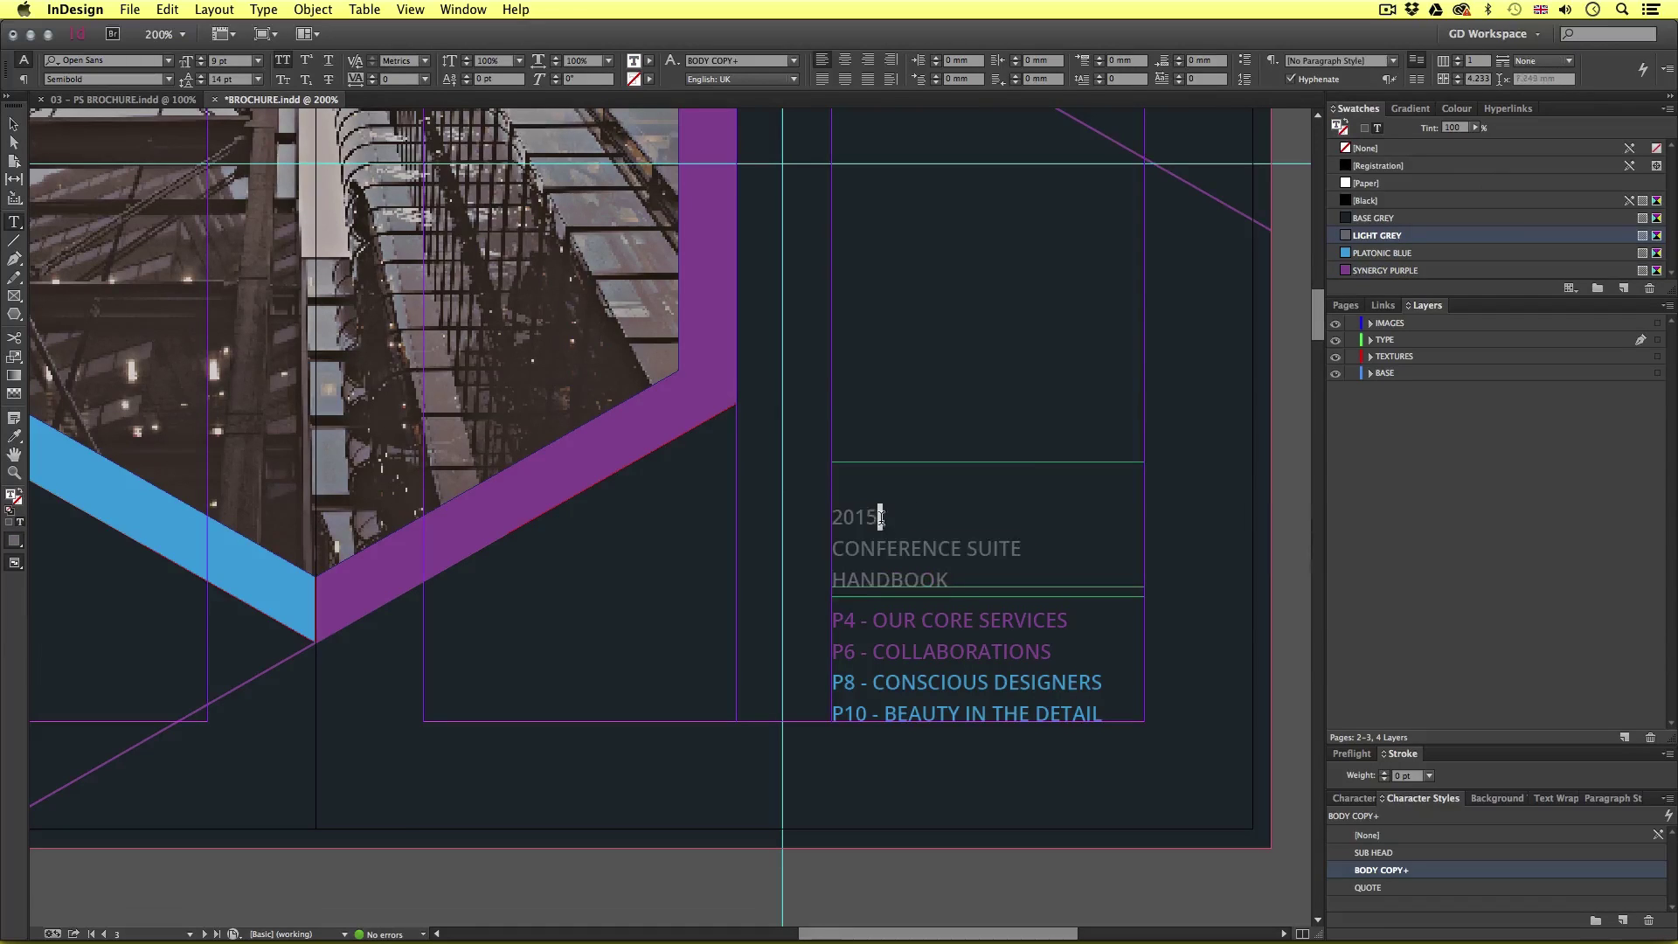
- Set the title's 2015 line to 20 pt Light in SYNERGY PURPLE and deselect the frame
{"action": "left_click_drag", "start_coordinate": [877, 517], "coordinate": [827, 518]}
{"action": "left_click", "coordinate": [183, 64]}
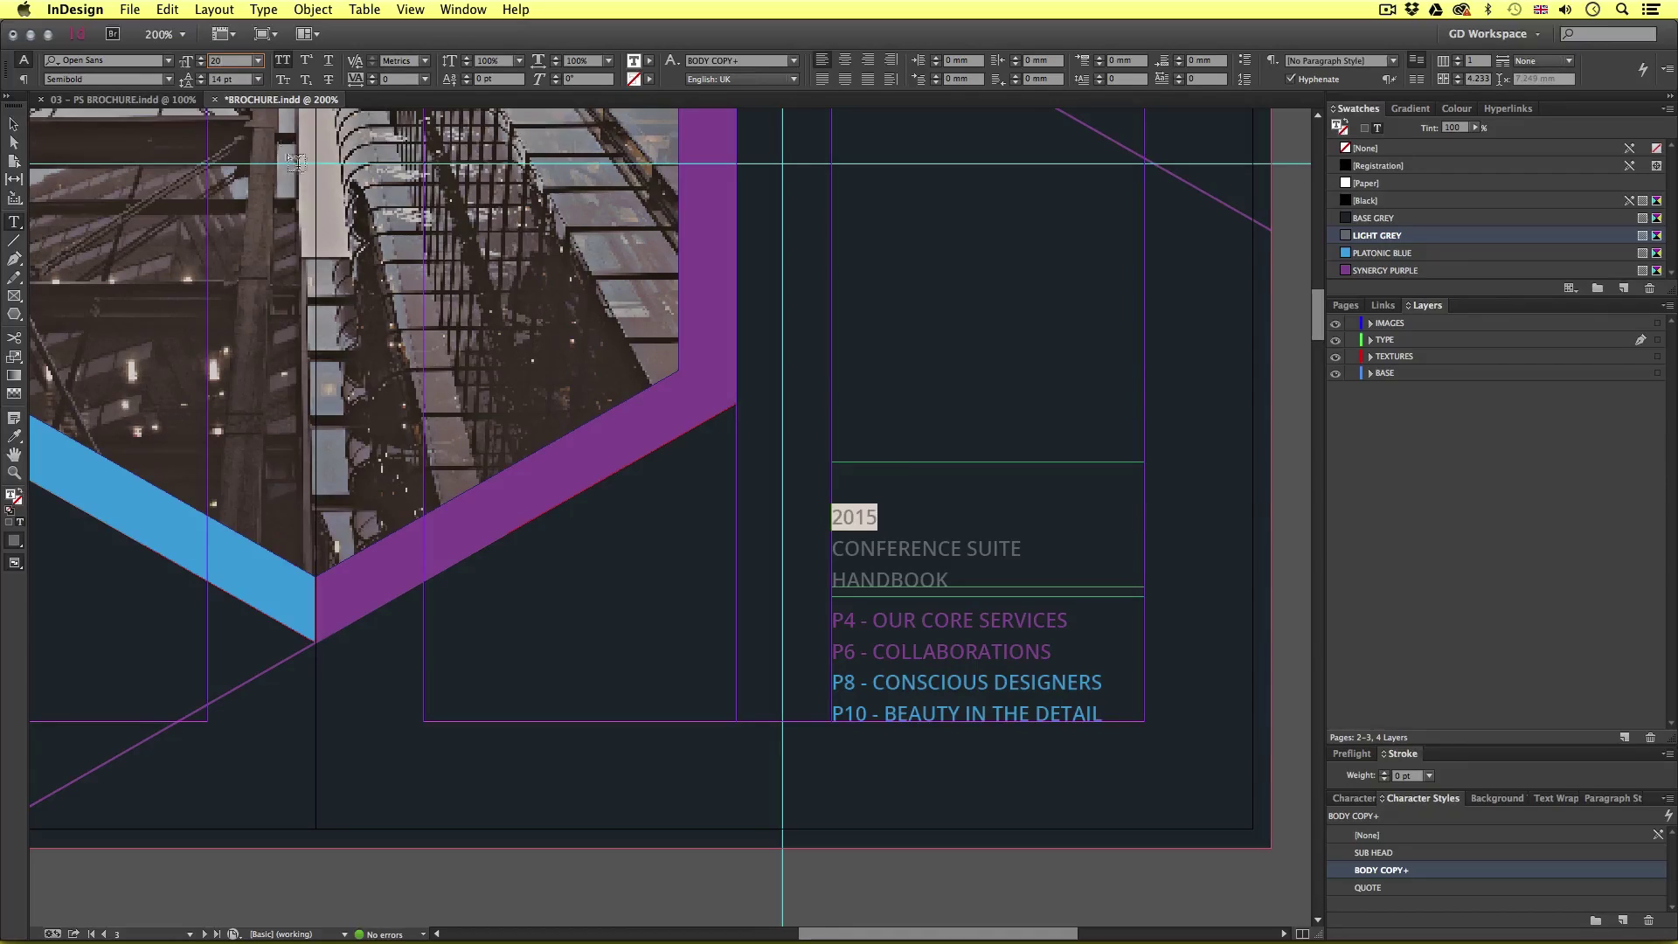
{"action": "key", "text": "Return"}
{"action": "left_click", "coordinate": [168, 80]}
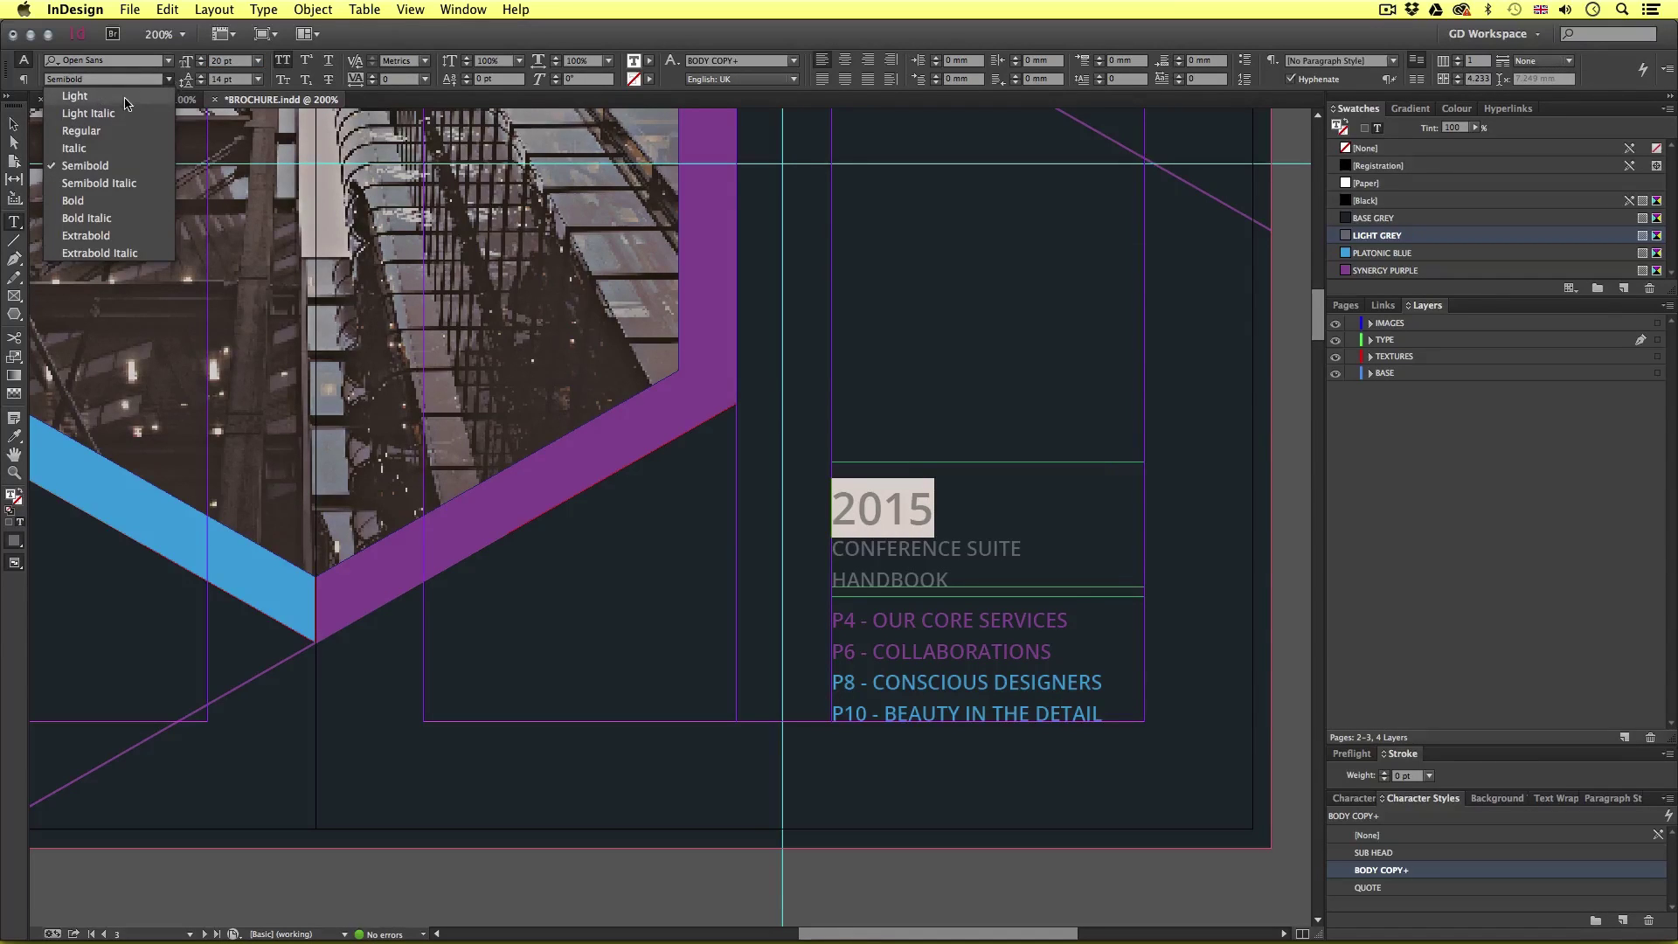
{"action": "left_click", "coordinate": [75, 96]}
{"action": "left_click", "coordinate": [1372, 272]}
{"action": "left_click", "coordinate": [13, 124]}
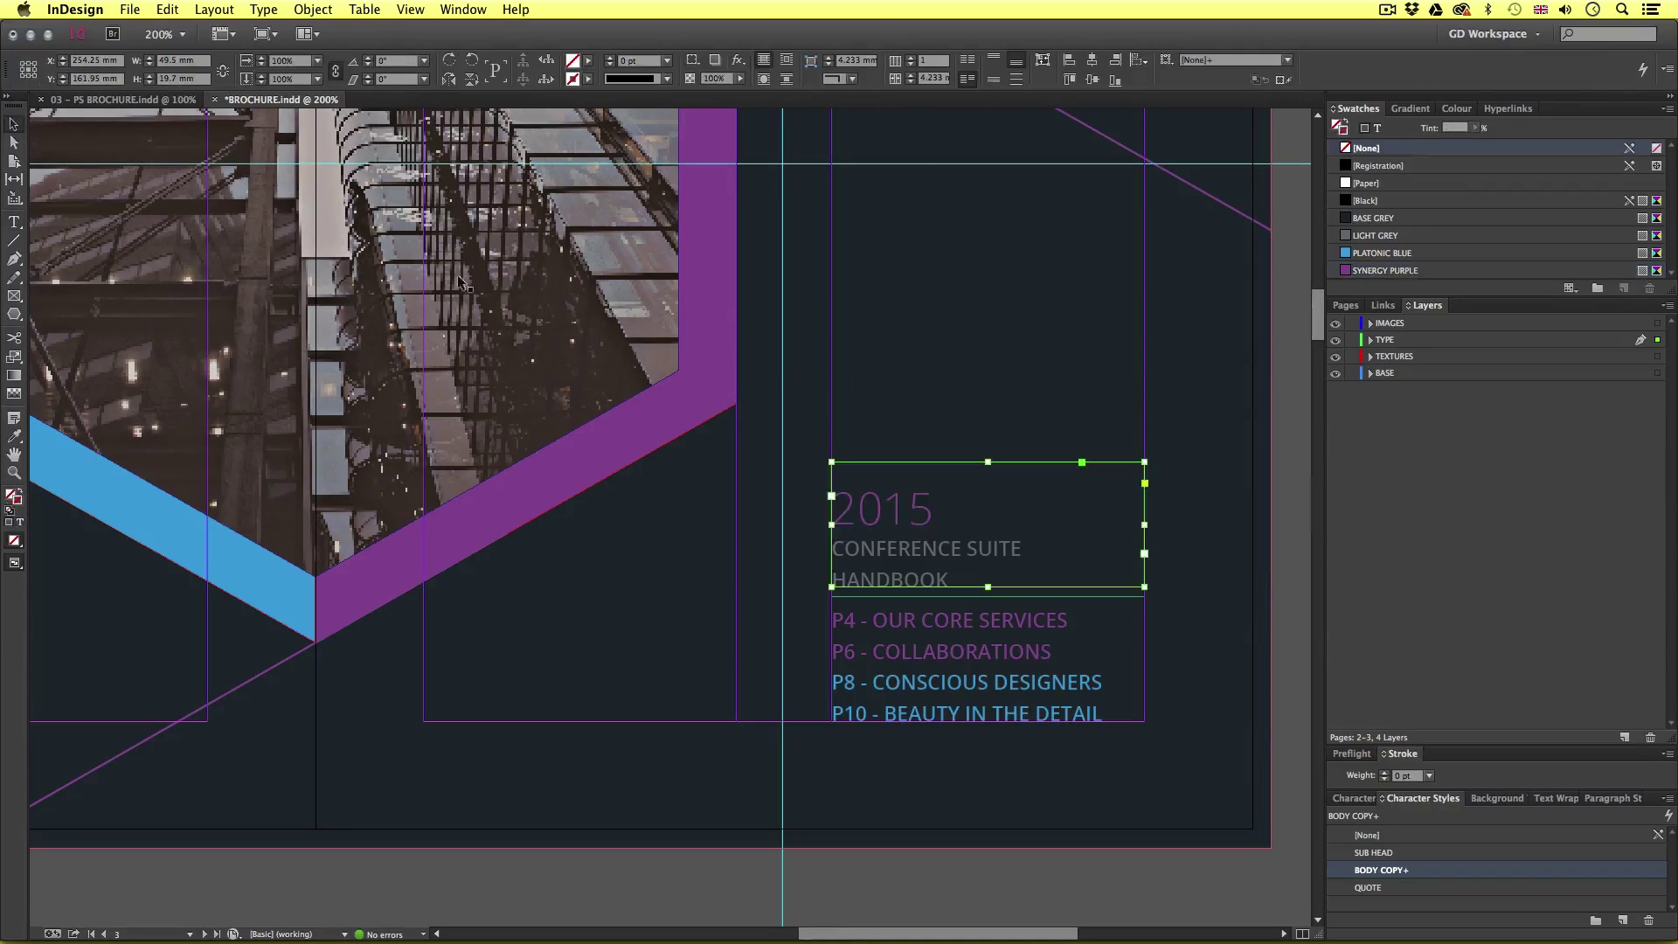
{"action": "left_click", "coordinate": [1189, 469]}
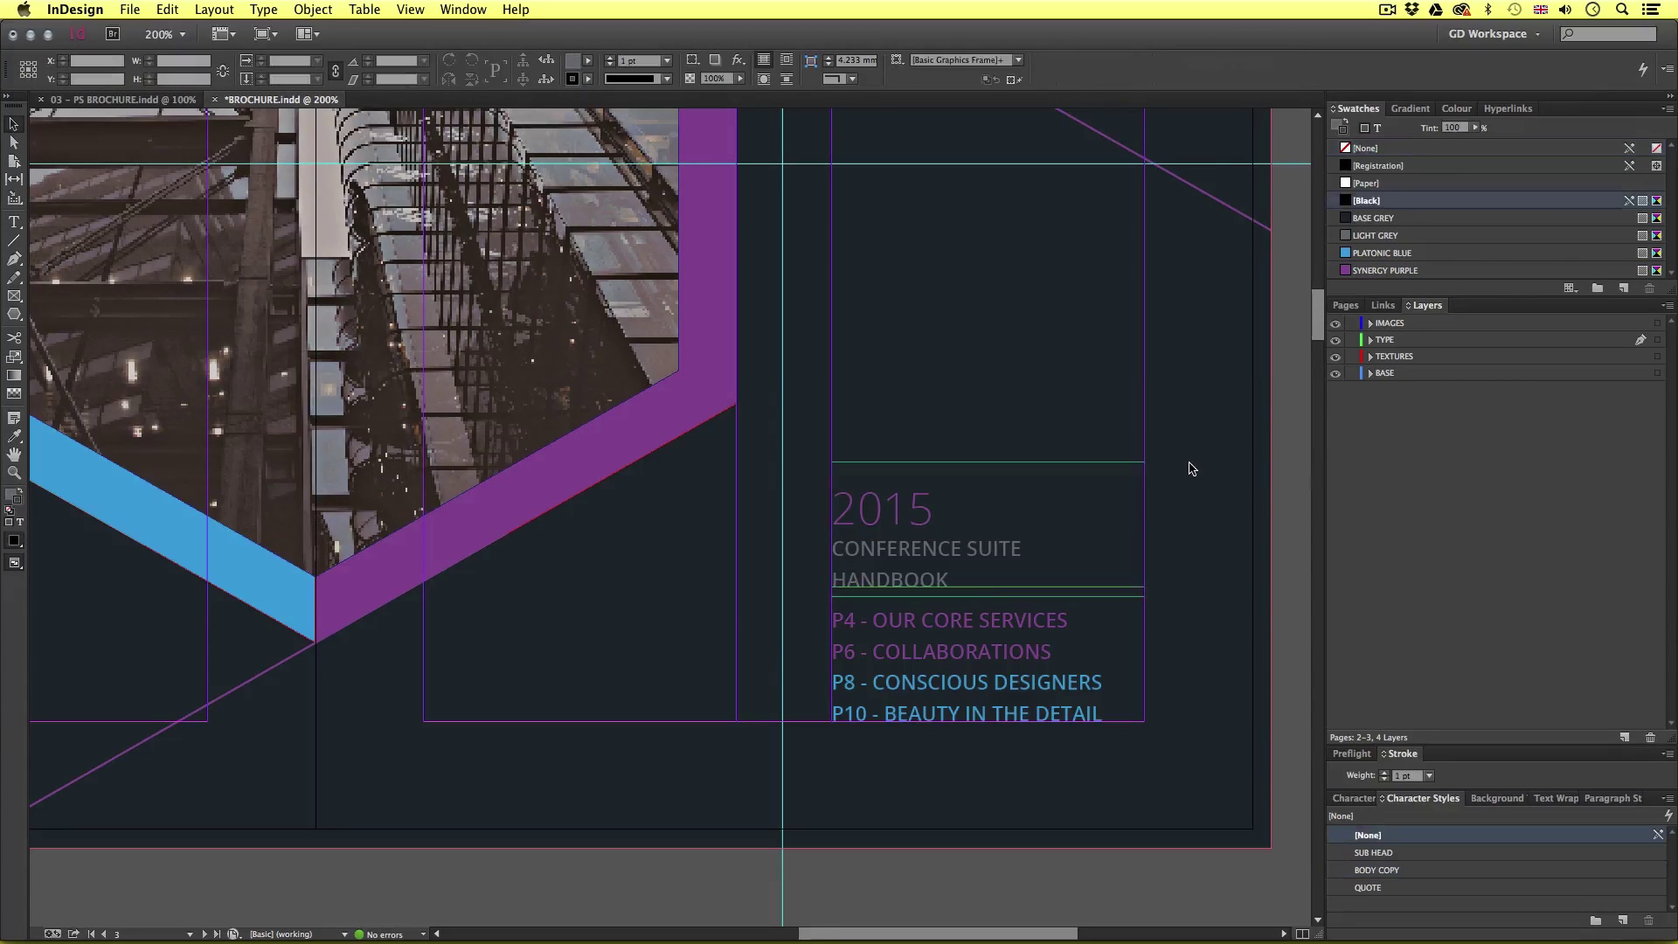
- Preview the index page without guides, nudge the 2015 CONFERENCE SUITE HANDBOOK frame up slightly and copy it
{"action": "key", "text": "w"}
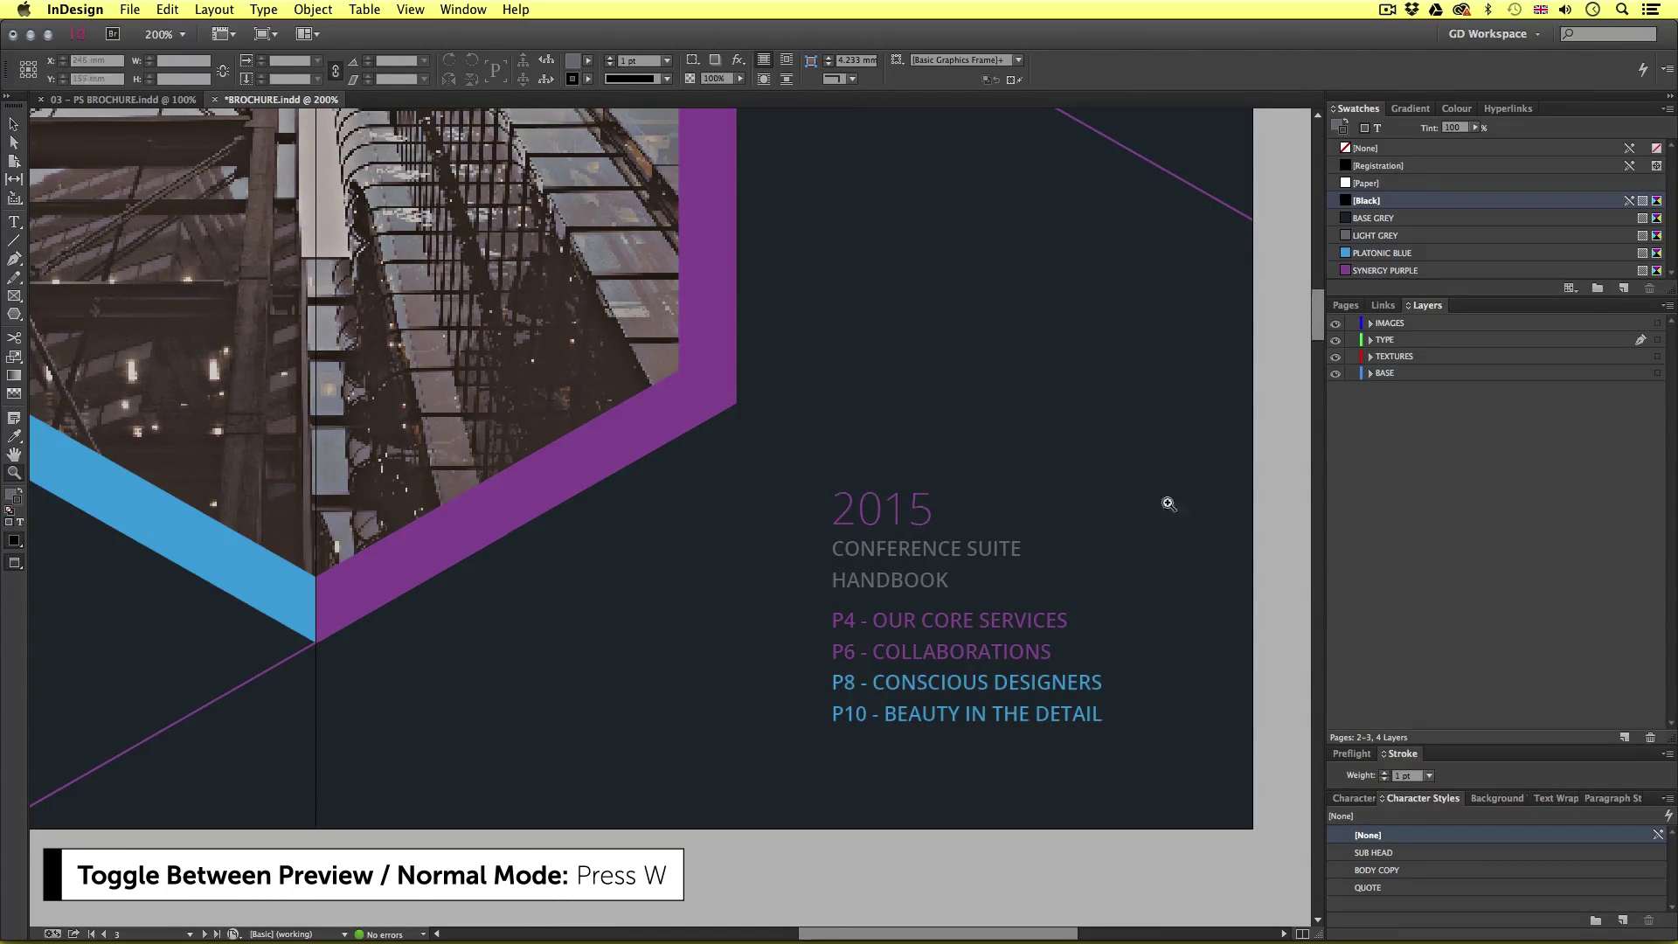
{"action": "key", "text": "super+minus"}
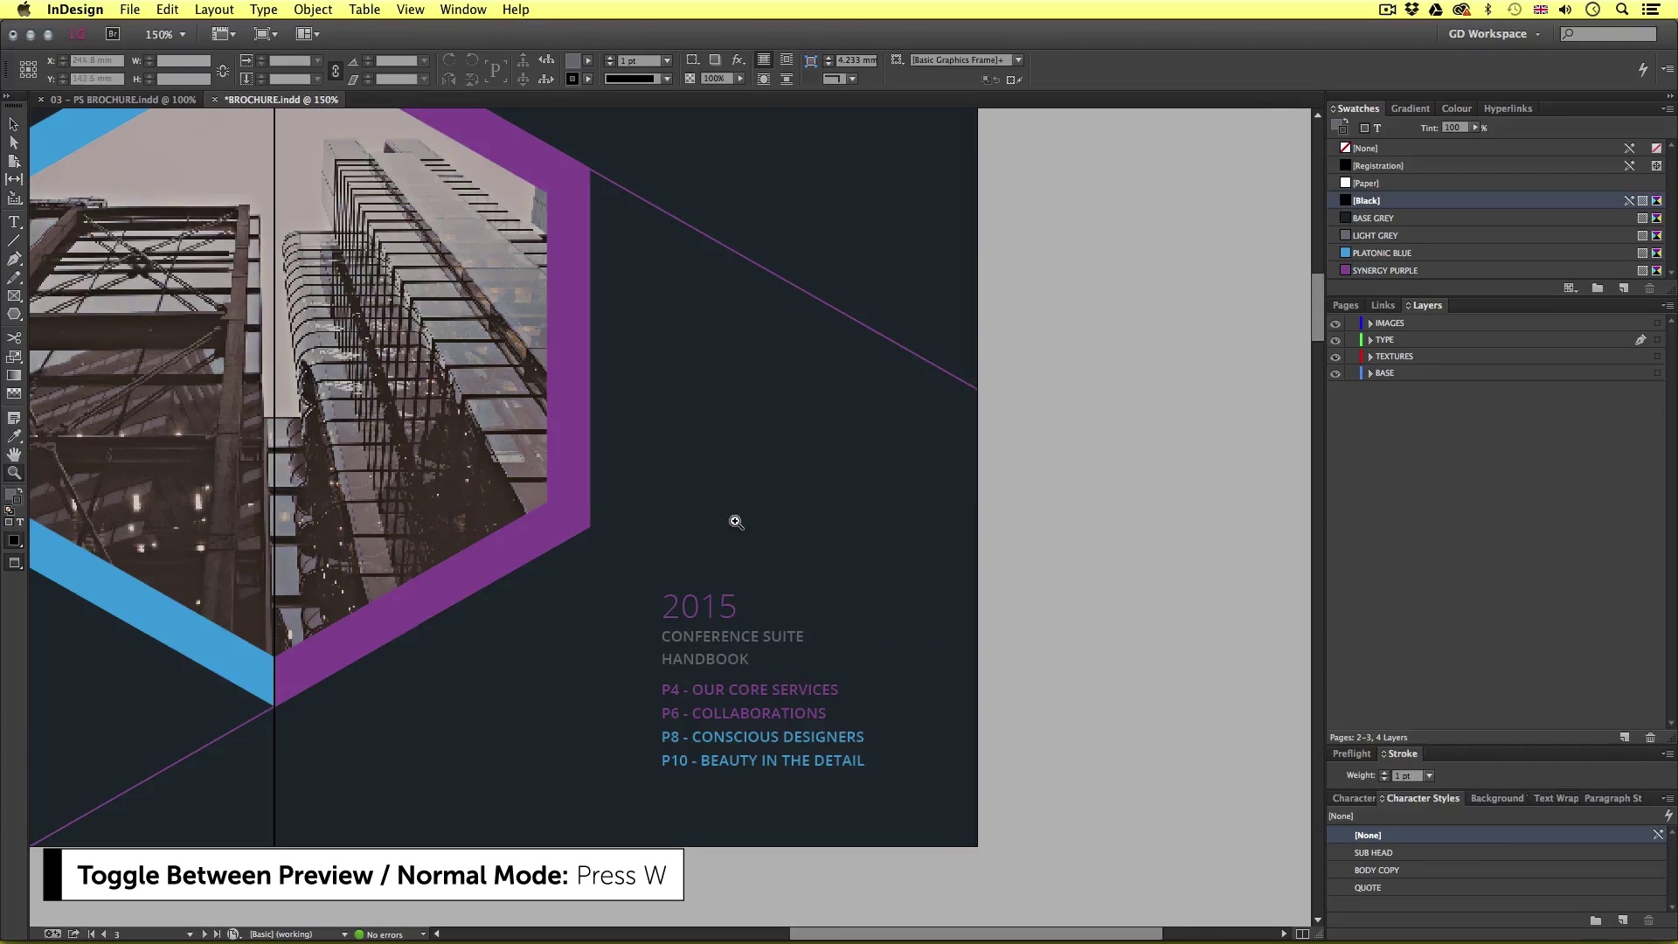
{"action": "key", "text": "w"}
{"action": "scroll", "coordinate": [461, 568], "scroll_direction": "left", "scroll_amount": 5}
{"action": "left_click", "coordinate": [1005, 659]}
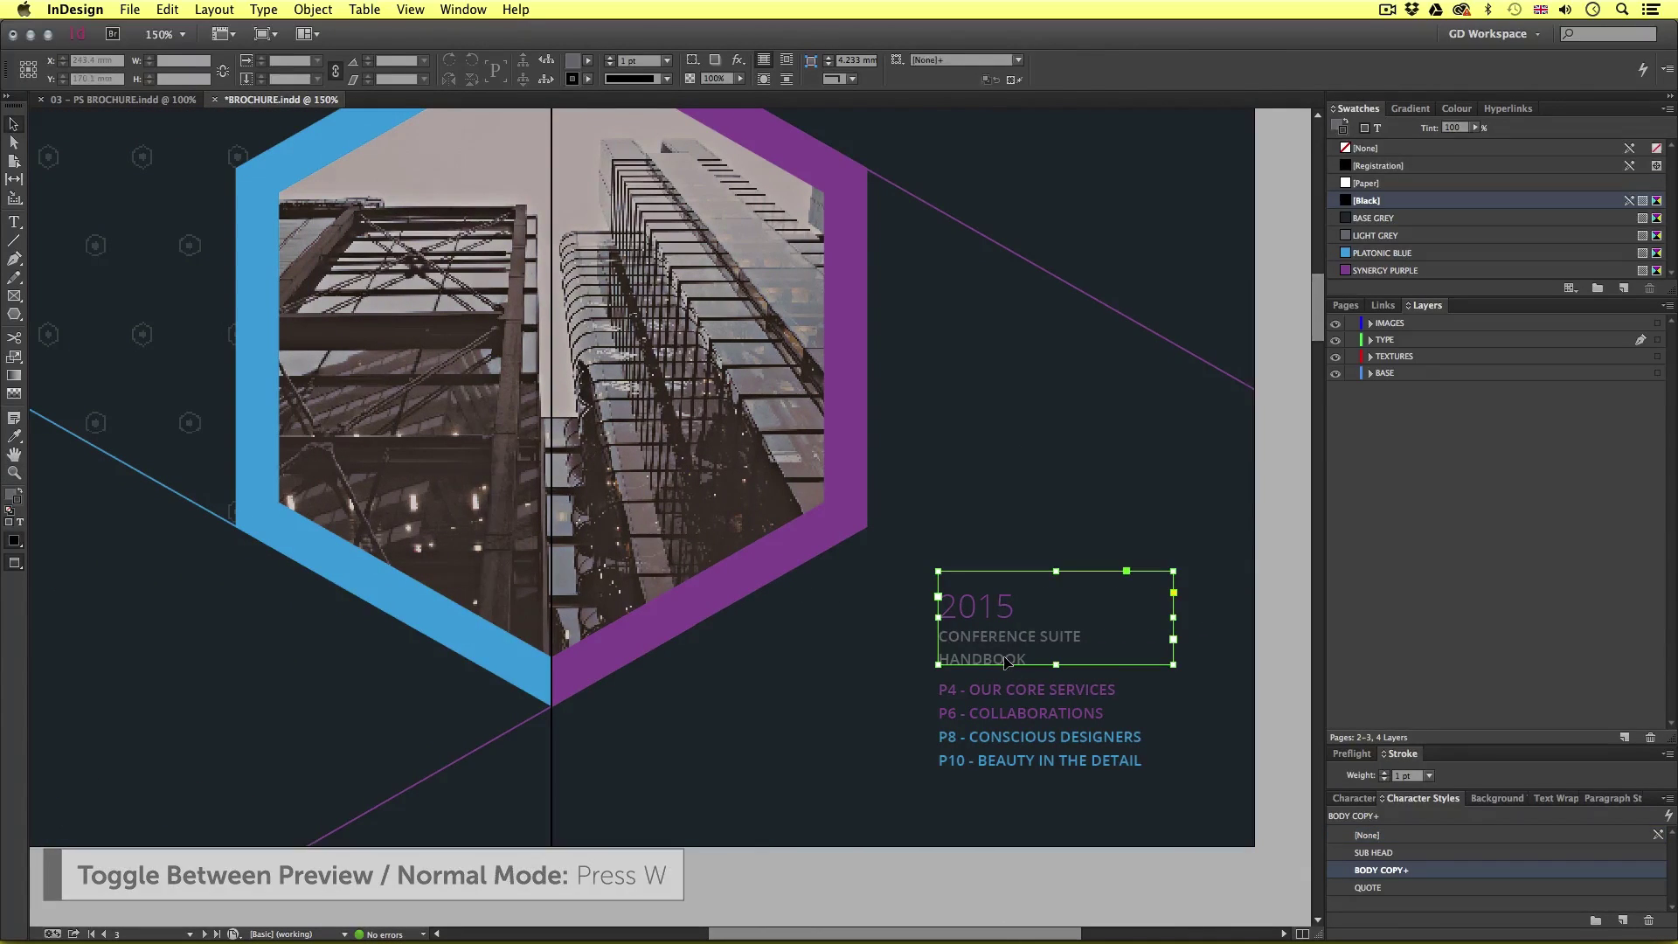
{"action": "left_click", "coordinate": [1267, 632]}
{"action": "left_click", "coordinate": [1028, 640]}
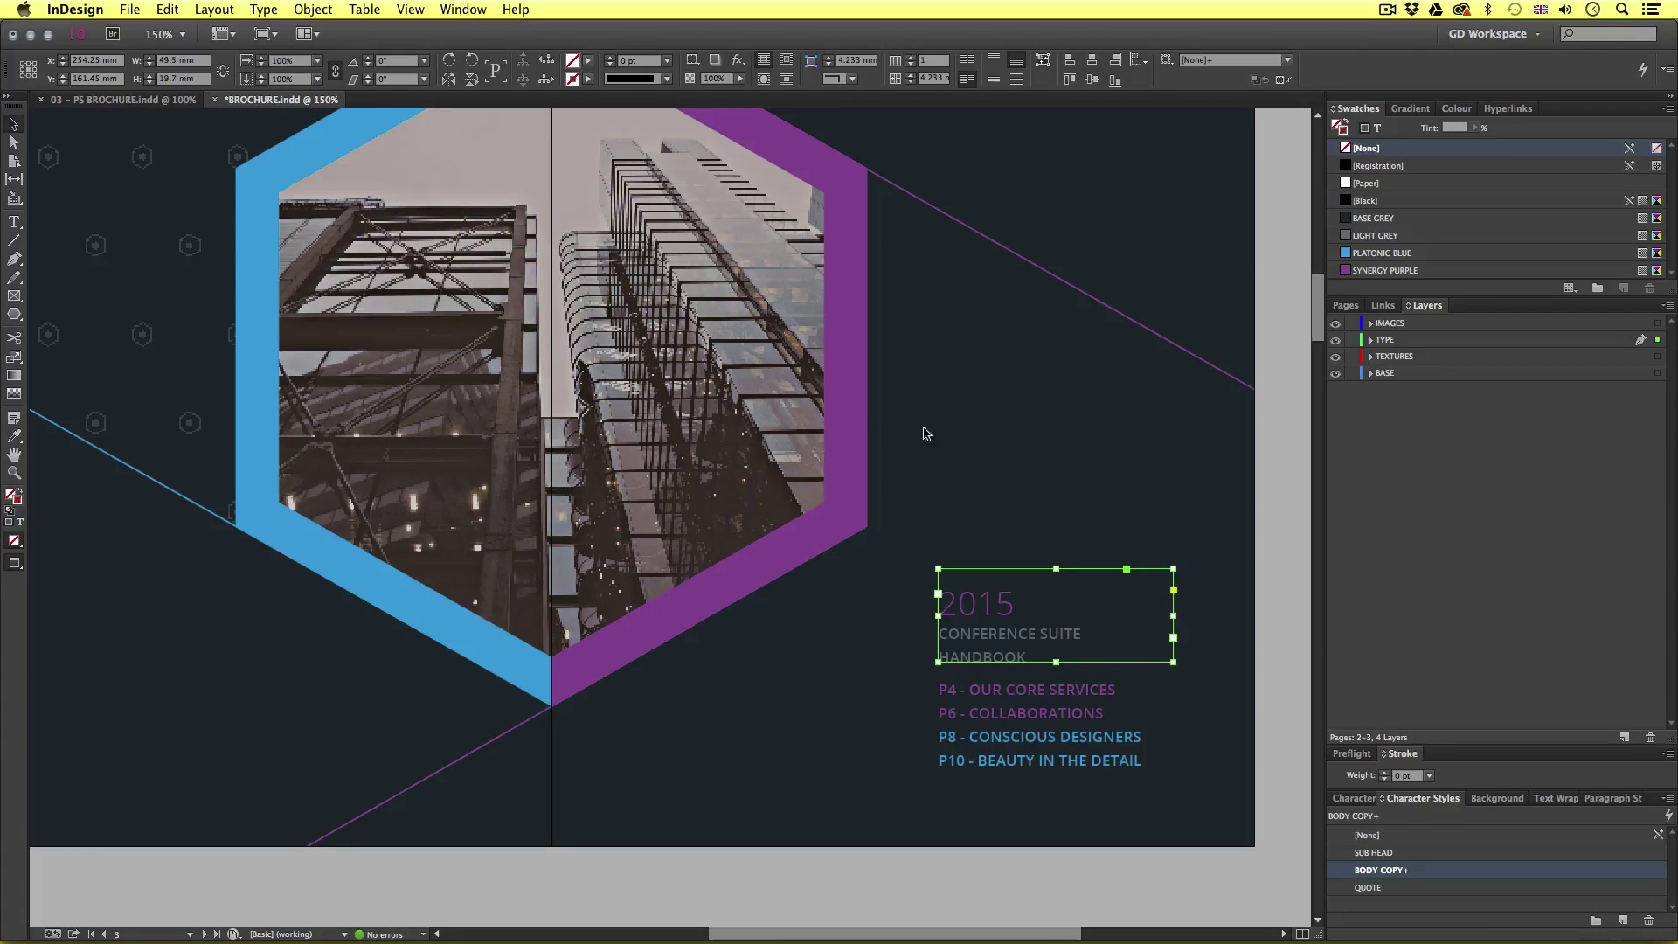
- Set all four margins of the front cover, page 1, to 13 mm
{"action": "scroll", "coordinate": [551, 375], "scroll_direction": "up", "scroll_amount": 10}
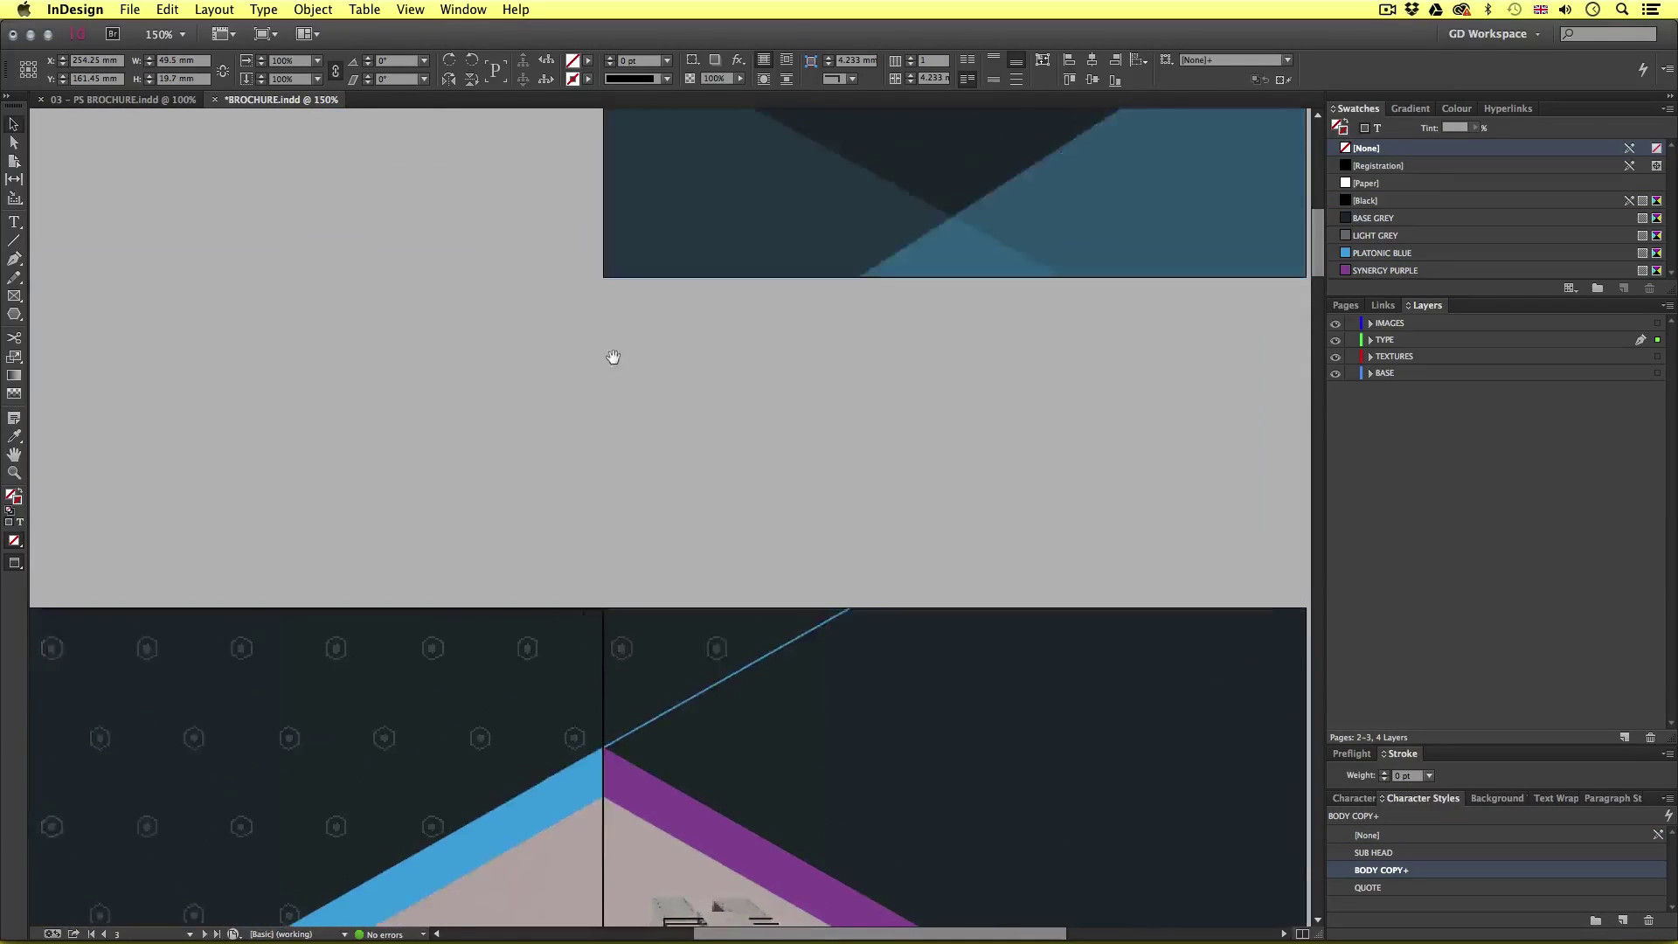
{"action": "scroll", "coordinate": [613, 357], "scroll_direction": "up", "scroll_amount": 10}
{"action": "scroll", "coordinate": [611, 580], "scroll_direction": "right", "scroll_amount": 2}
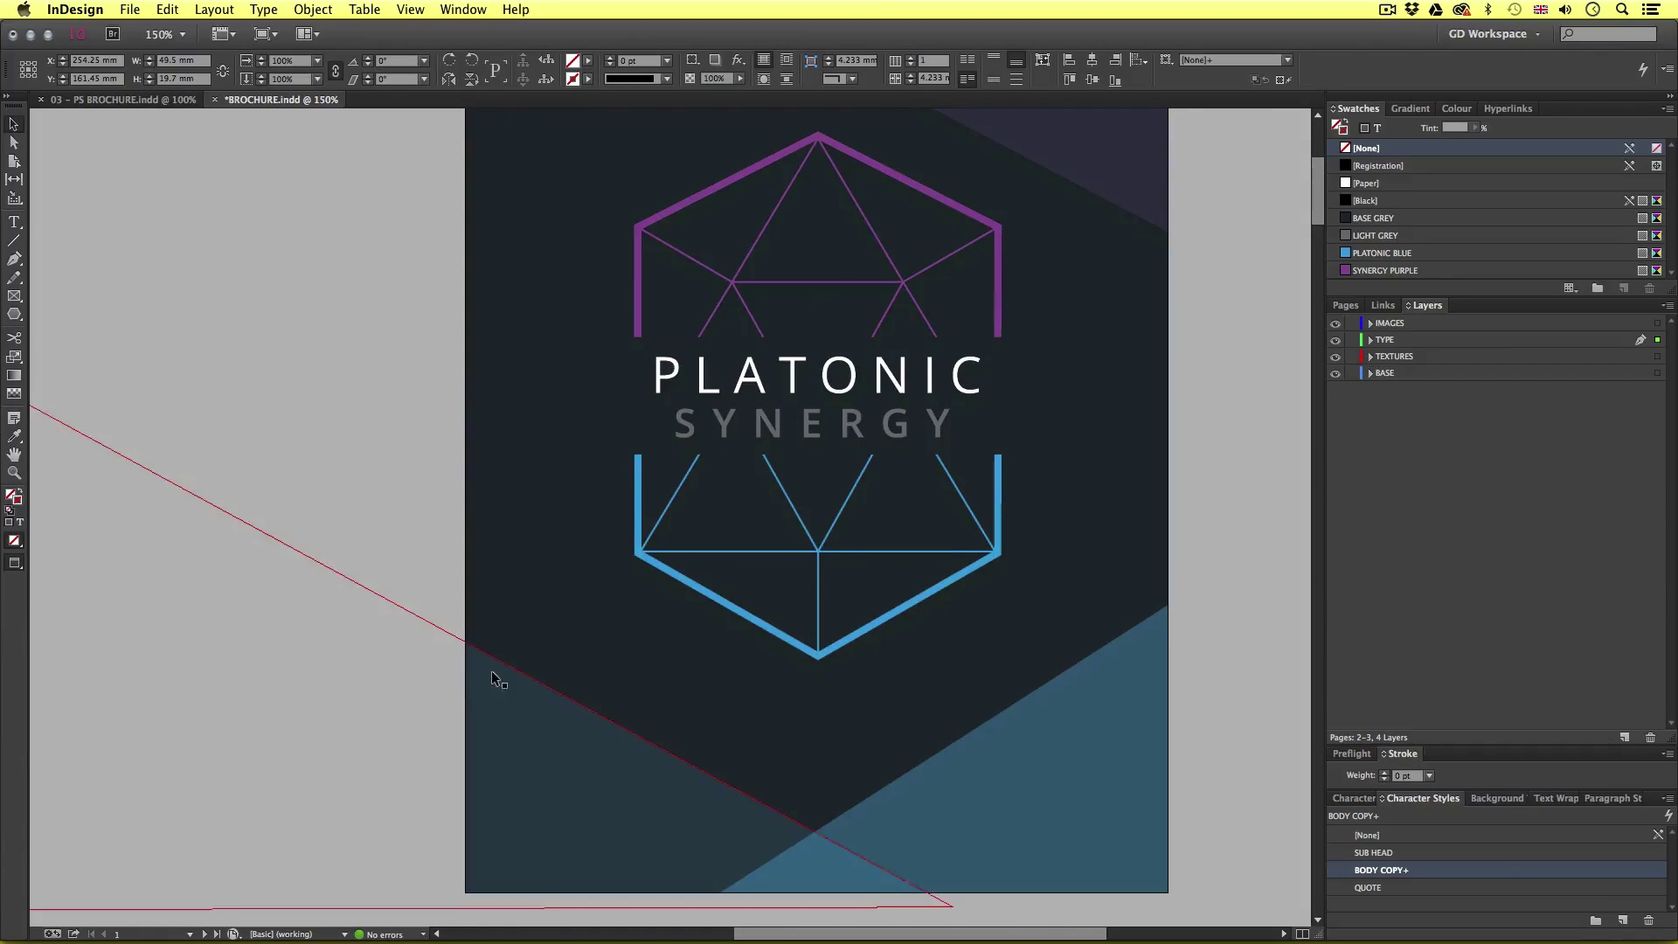
{"action": "key", "text": "w"}
{"action": "scroll", "coordinate": [776, 683], "scroll_direction": "down", "scroll_amount": 1}
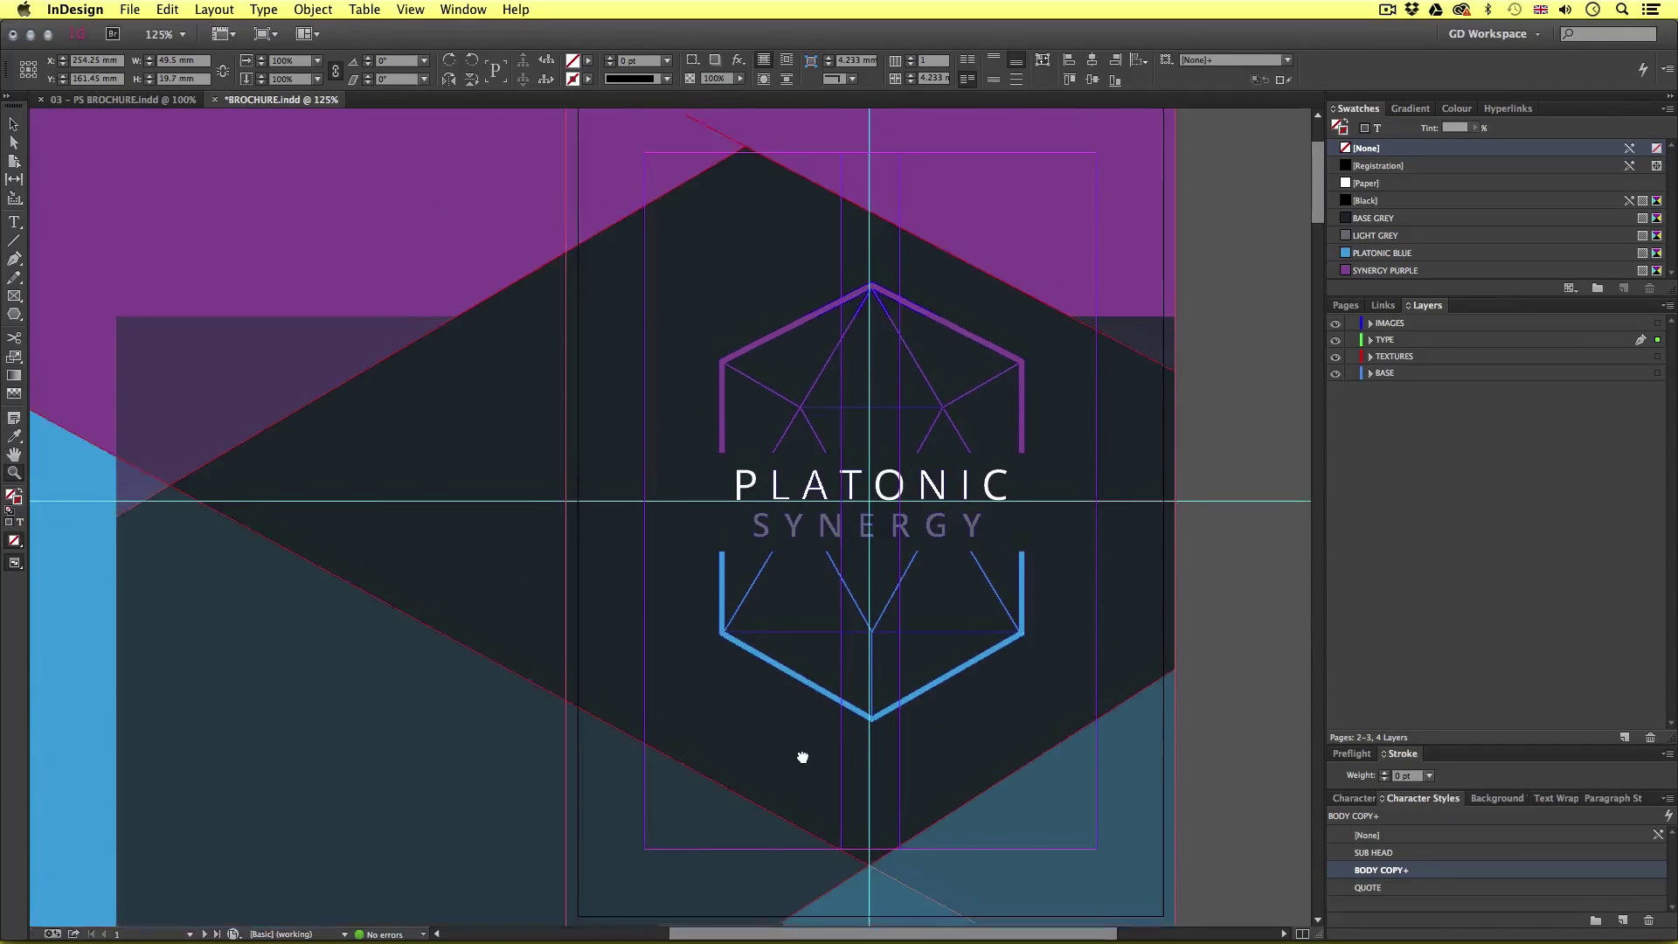
{"action": "left_click", "coordinate": [1346, 305]}
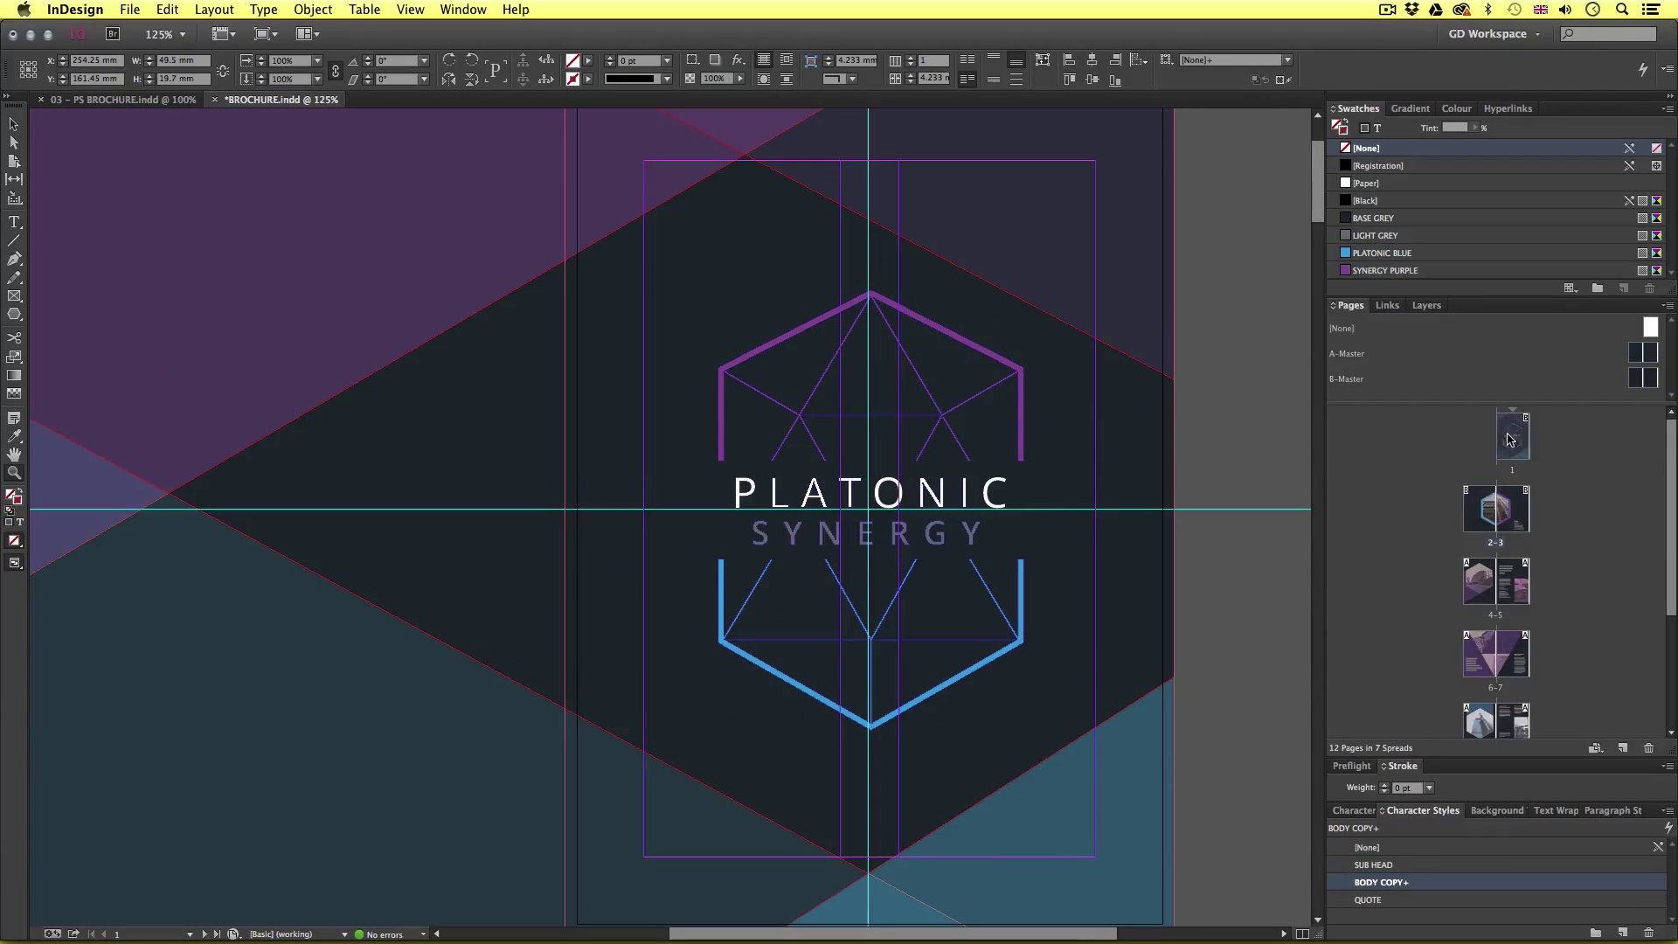
{"action": "left_click", "coordinate": [214, 10]}
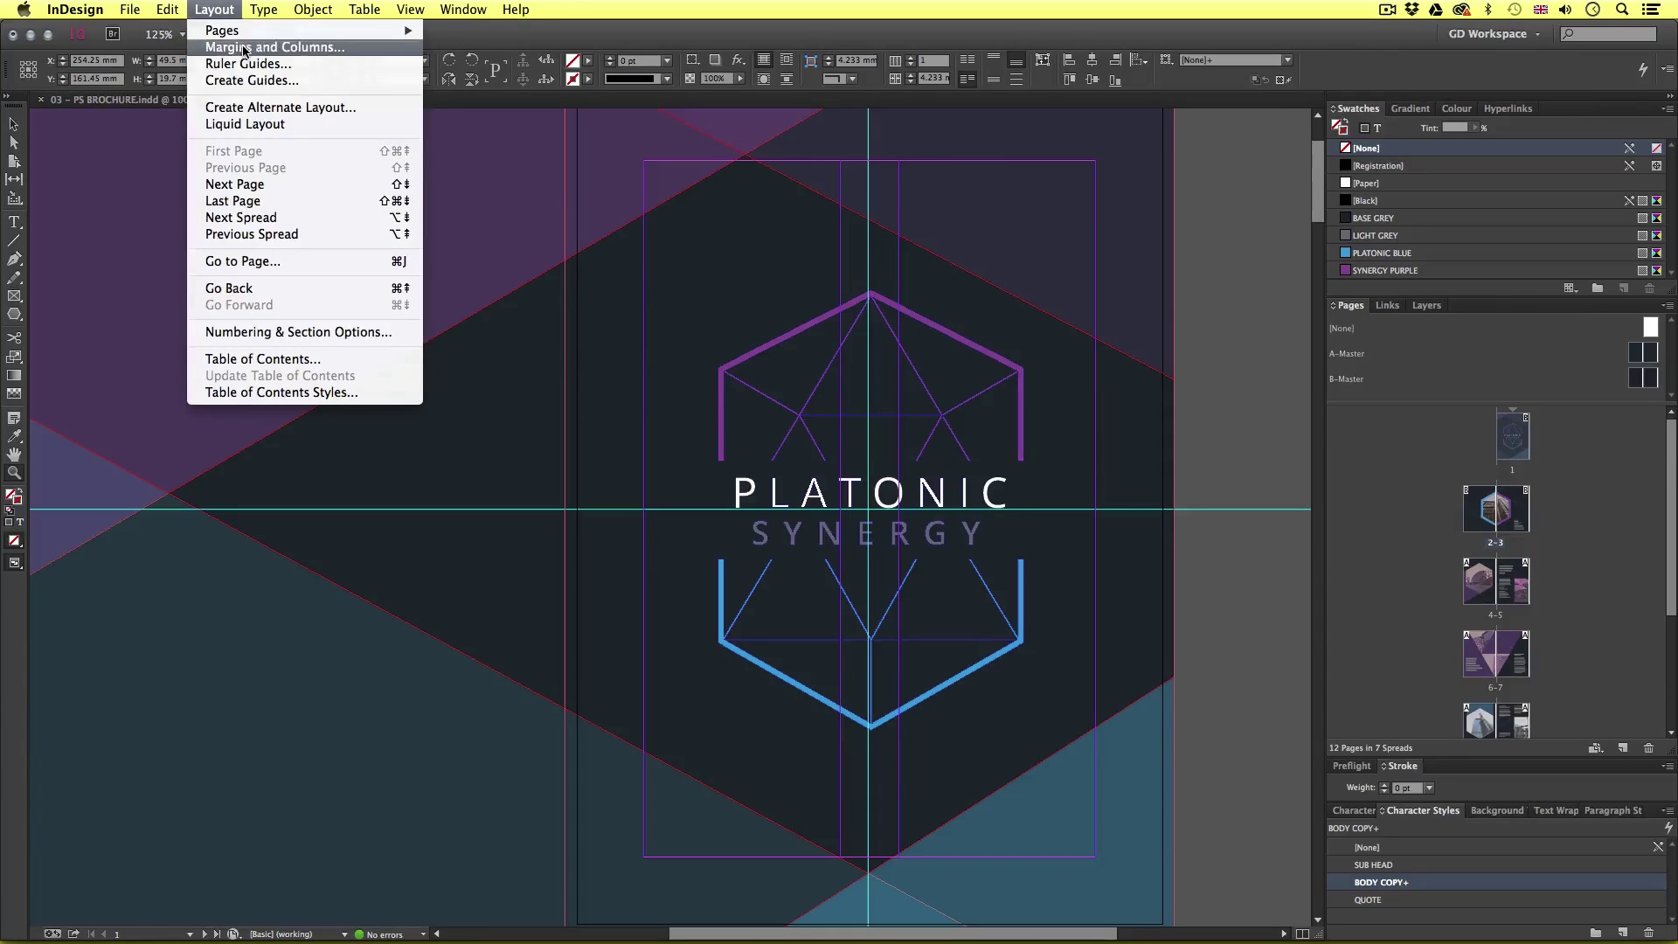
{"action": "left_click", "coordinate": [244, 48]}
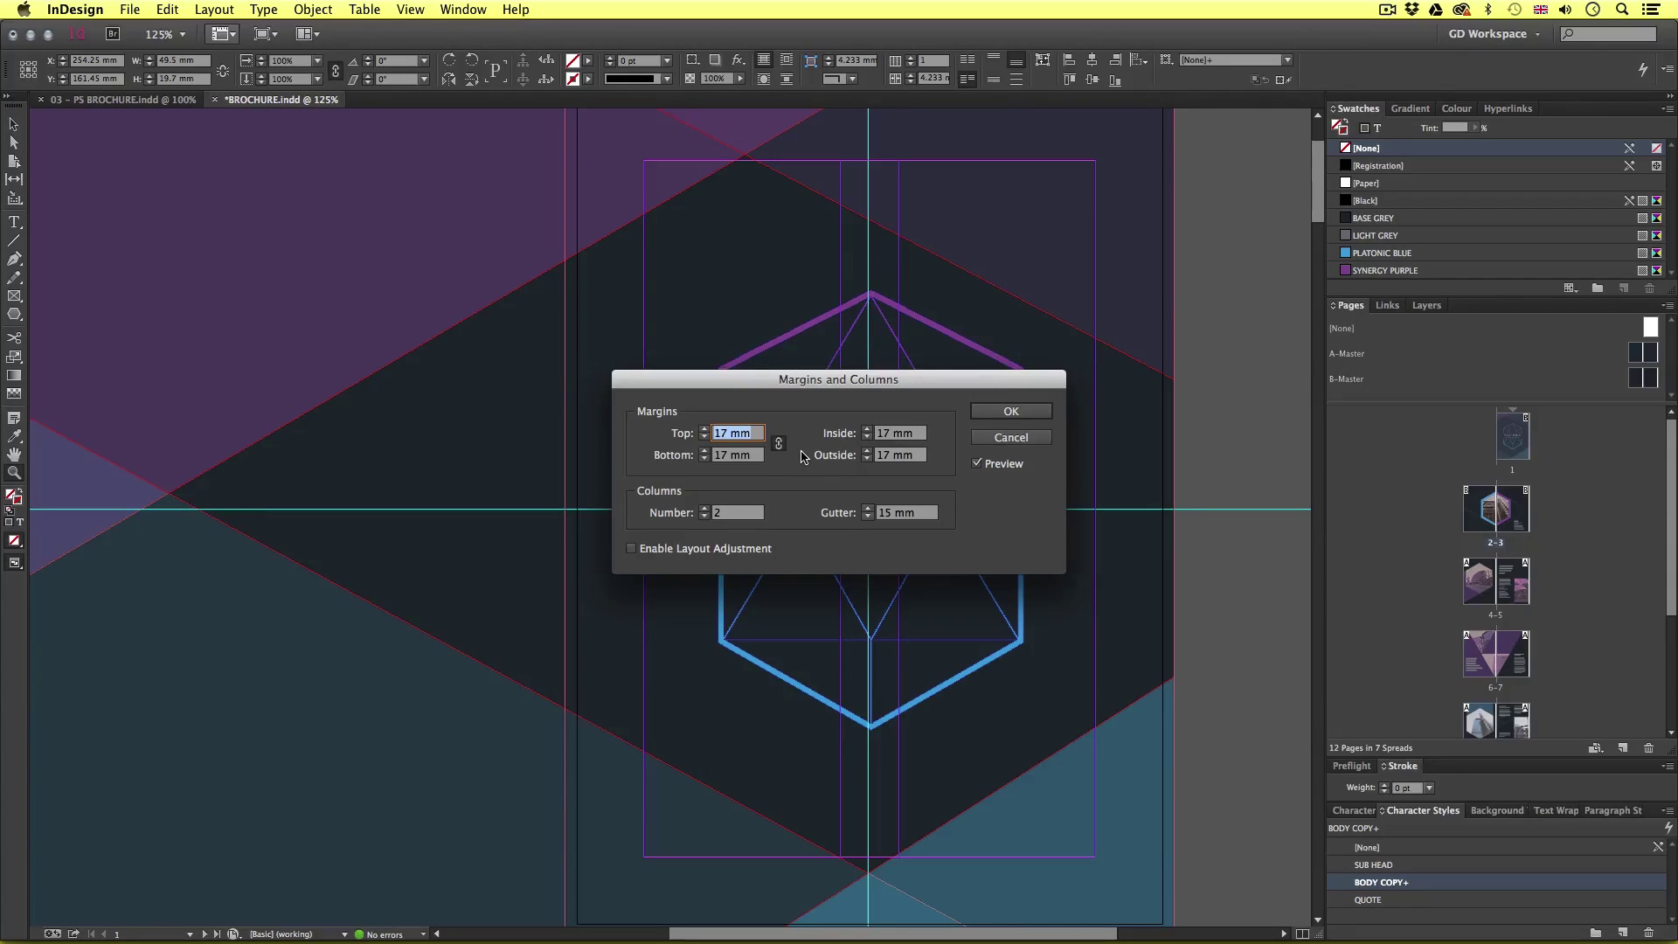
{"action": "type", "text": "13"}
{"action": "key", "text": "Tab"}
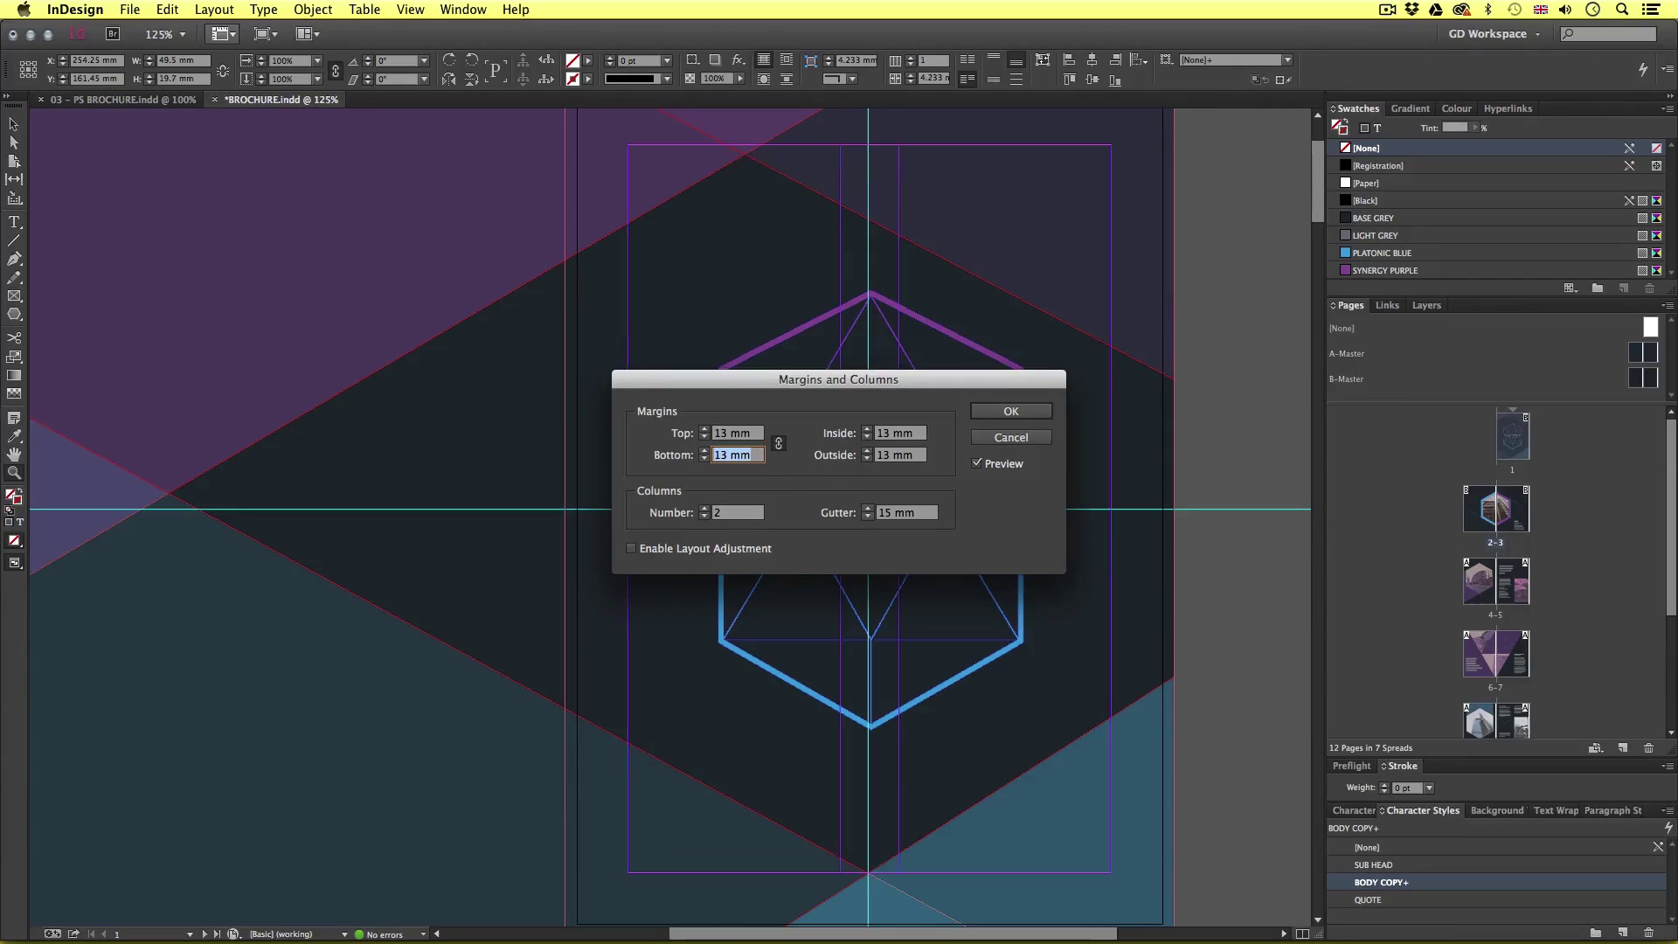
{"action": "left_click", "coordinate": [1005, 416]}
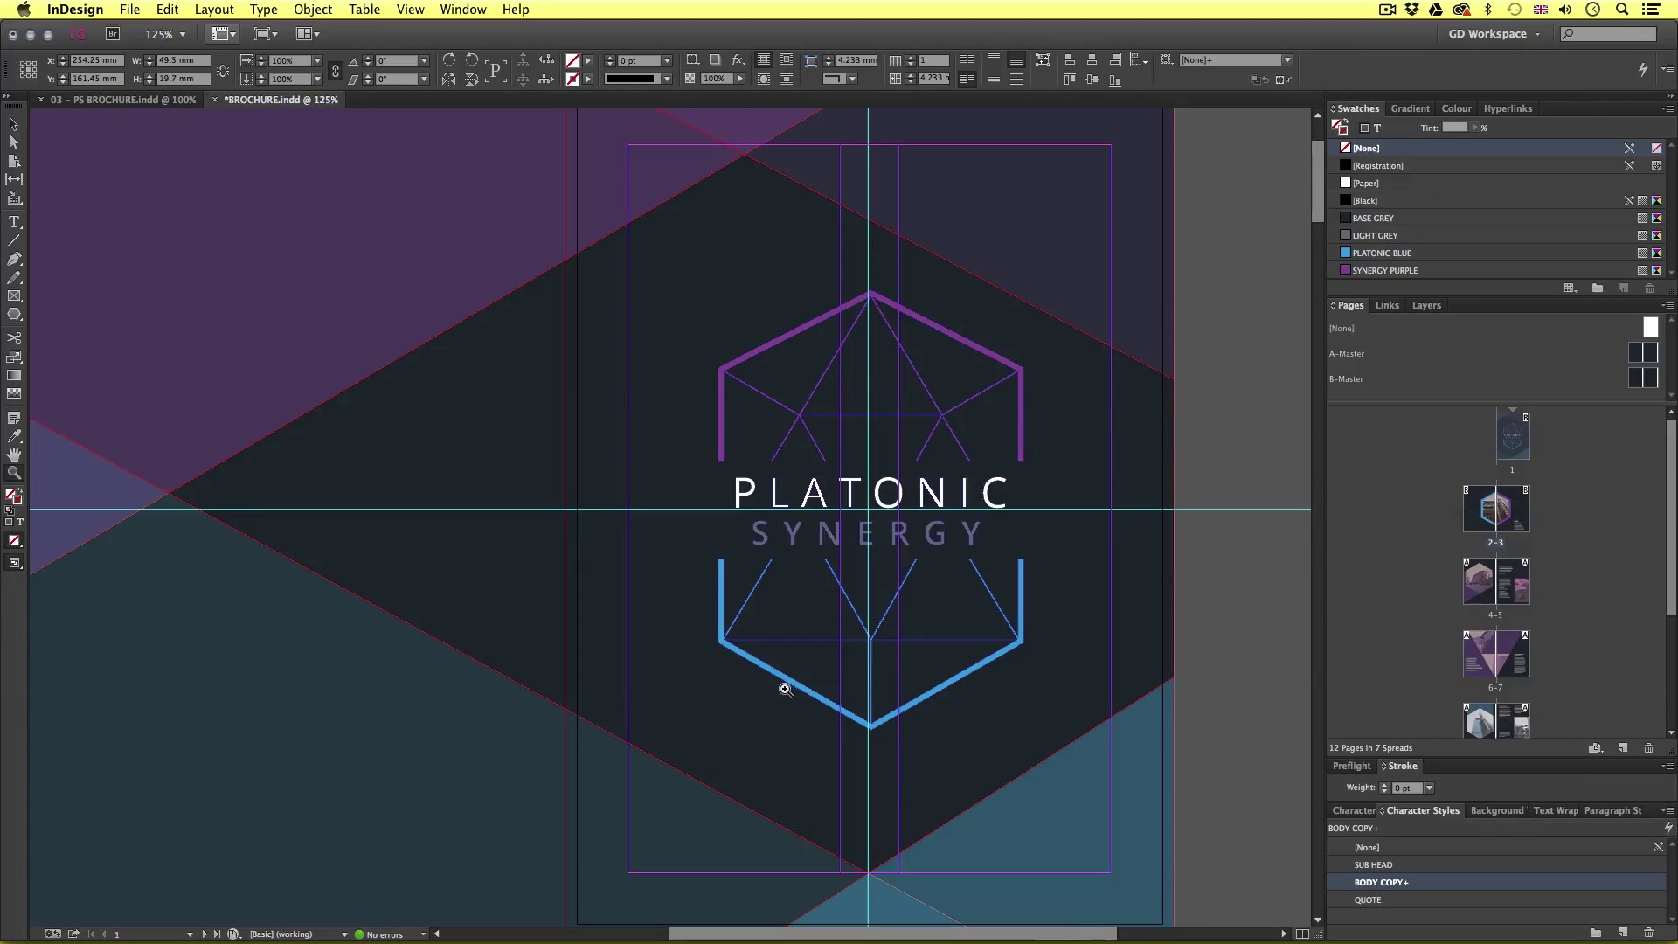
- Paste the 2015 CONFERENCE SUITE HANDBOOK frame onto the front cover and align it to the bottom-left corner of the page margins
{"action": "key", "text": "super+v"}
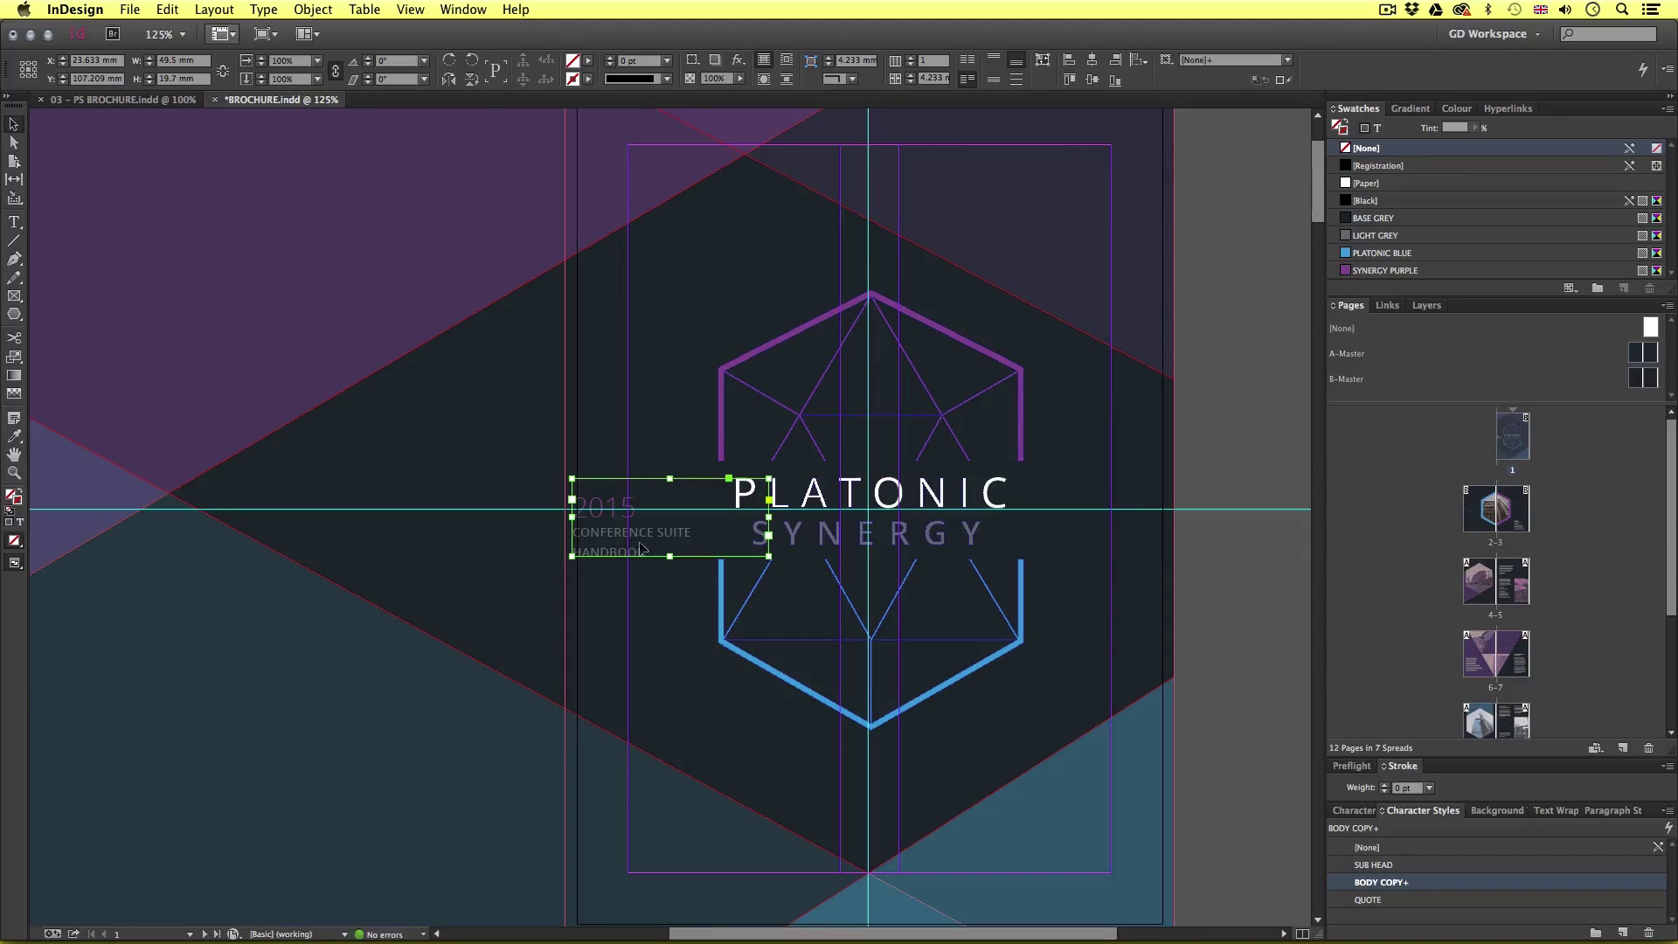
{"action": "left_click_drag", "start_coordinate": [624, 539], "coordinate": [673, 859]}
{"action": "scroll", "coordinate": [673, 859], "scroll_direction": "up", "scroll_amount": 2}
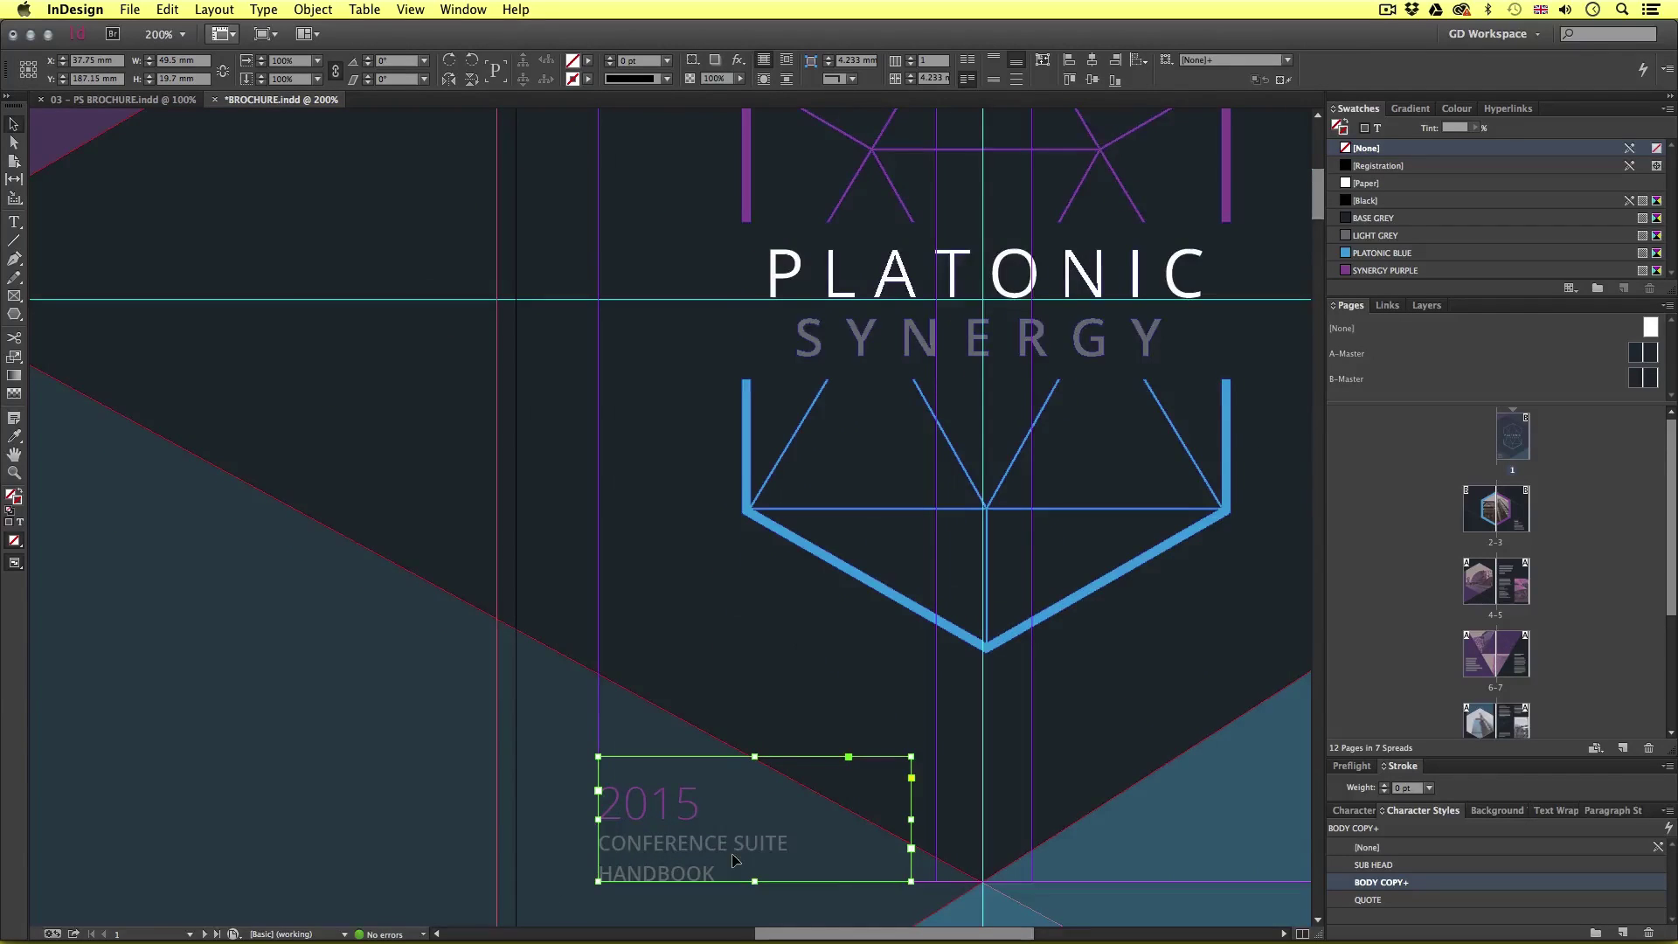
{"action": "scroll", "coordinate": [690, 786], "scroll_direction": "down", "scroll_amount": 3}
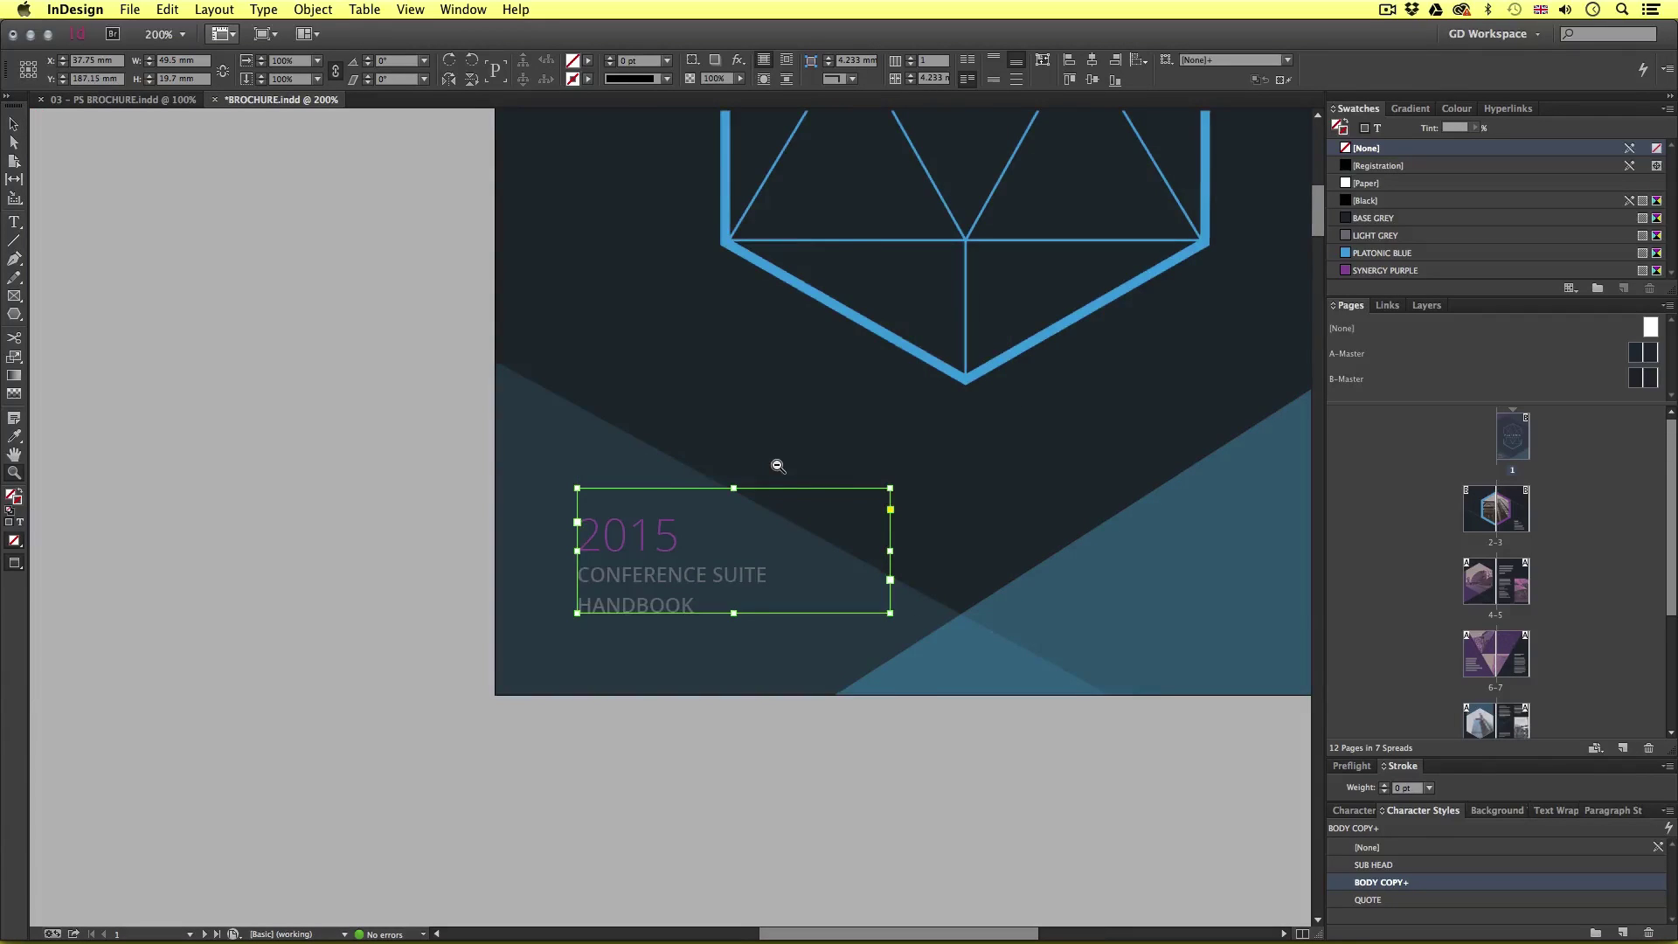
{"action": "key", "text": "super+minus"}
{"action": "left_click", "coordinate": [352, 364]}
{"action": "left_click_drag", "start_coordinate": [698, 450], "coordinate": [760, 554]}
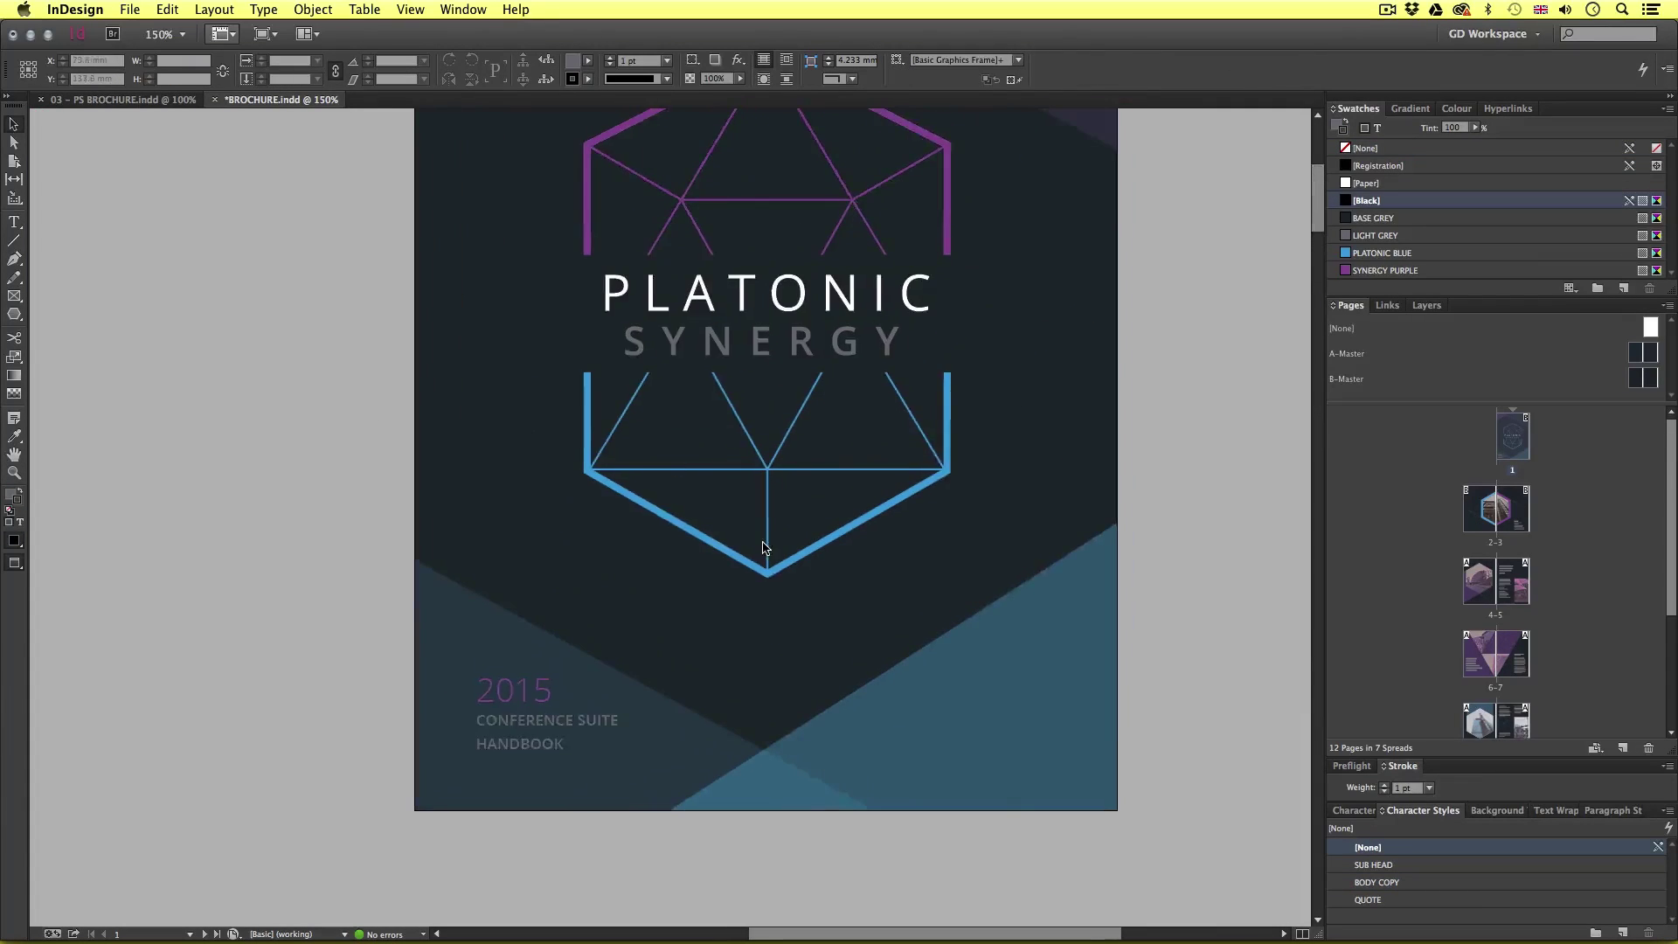
{"action": "key", "text": "super+minus"}
{"action": "key", "text": "super+minus"}
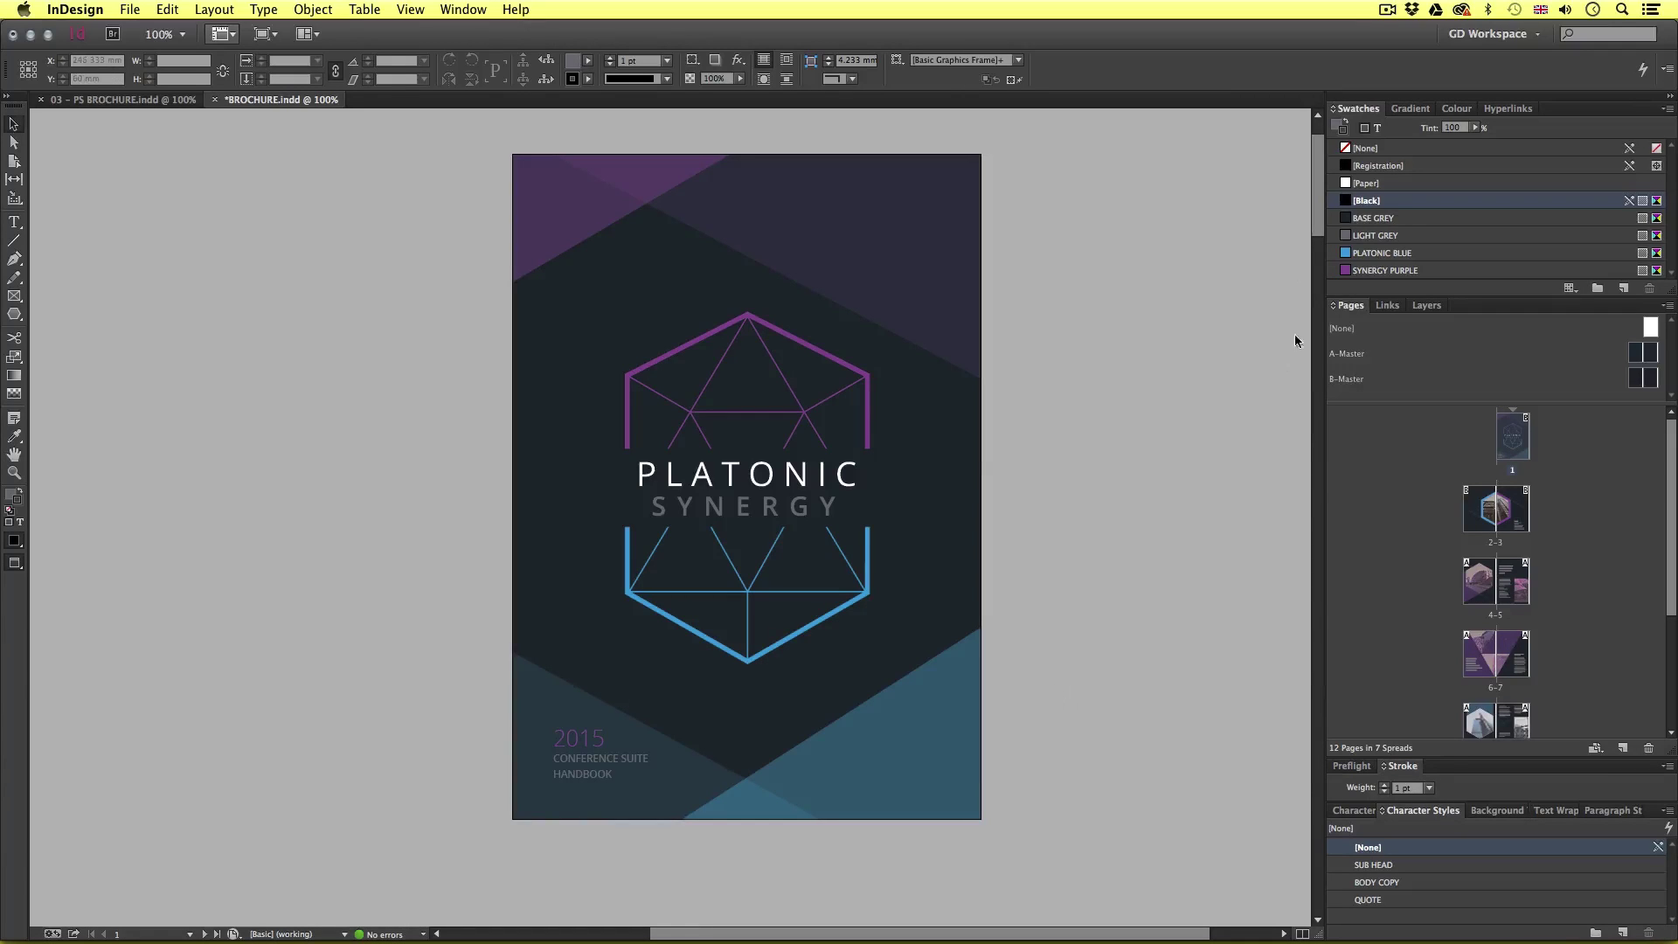
- Draw a frame about 57 mm wide and 6.6 mm high on the back cover, centred on the vertical guide and resting on the bottom margin
{"action": "left_click_drag", "start_coordinate": [1317, 199], "coordinate": [1320, 877]}
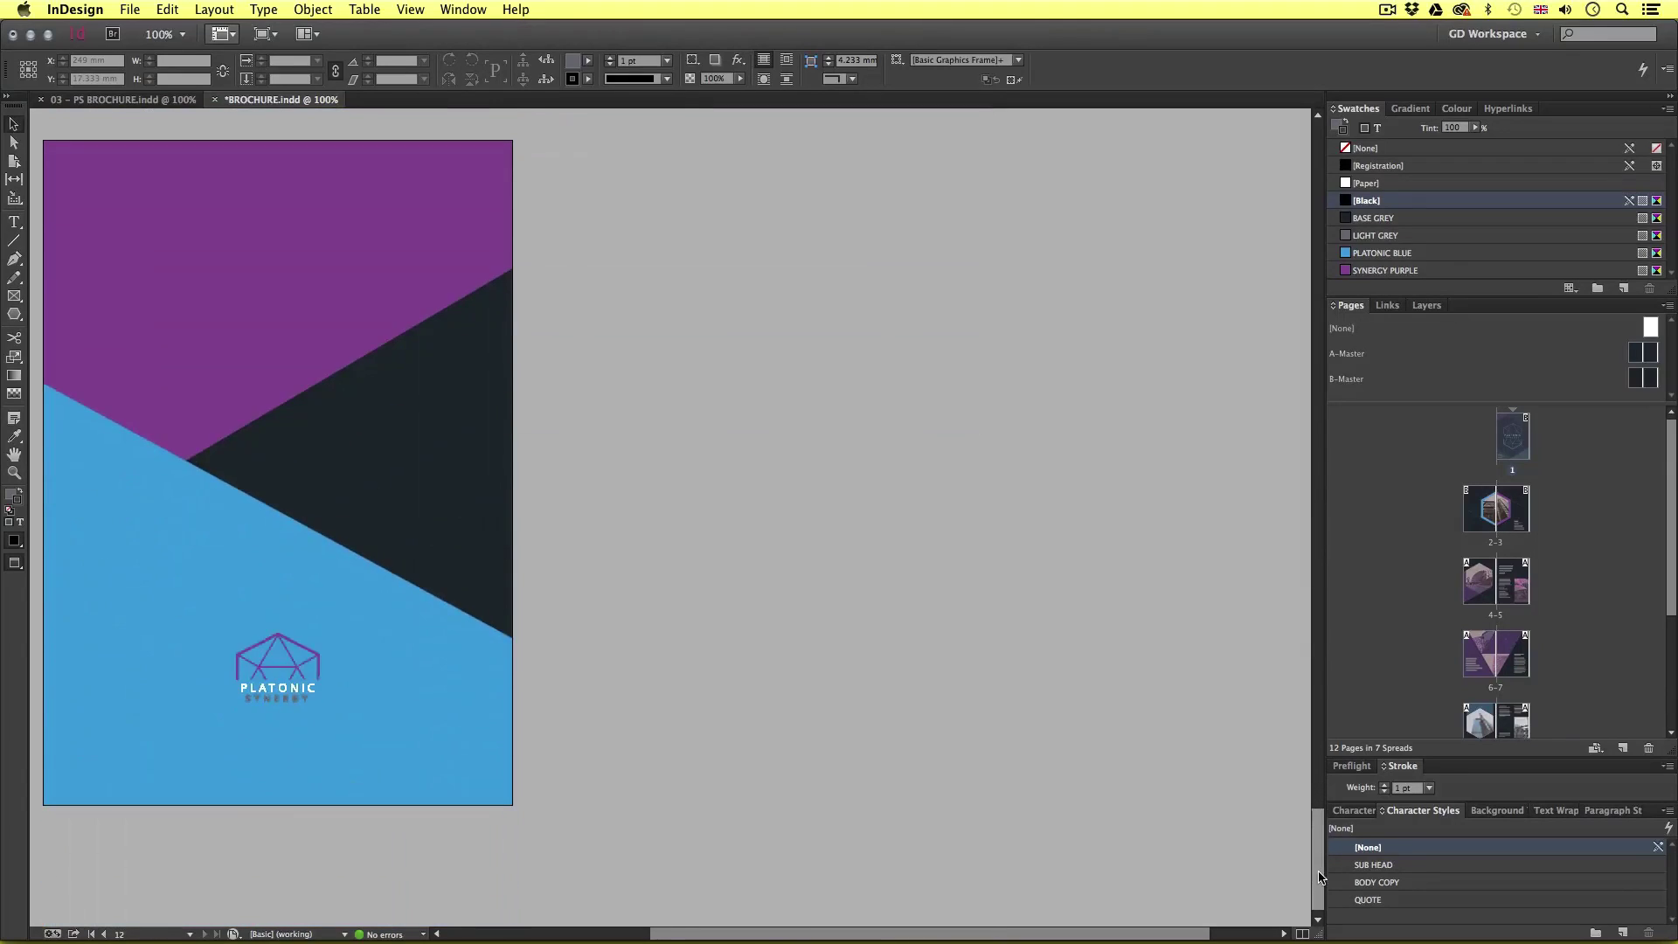
{"action": "left_click_drag", "start_coordinate": [1101, 933], "coordinate": [961, 933]}
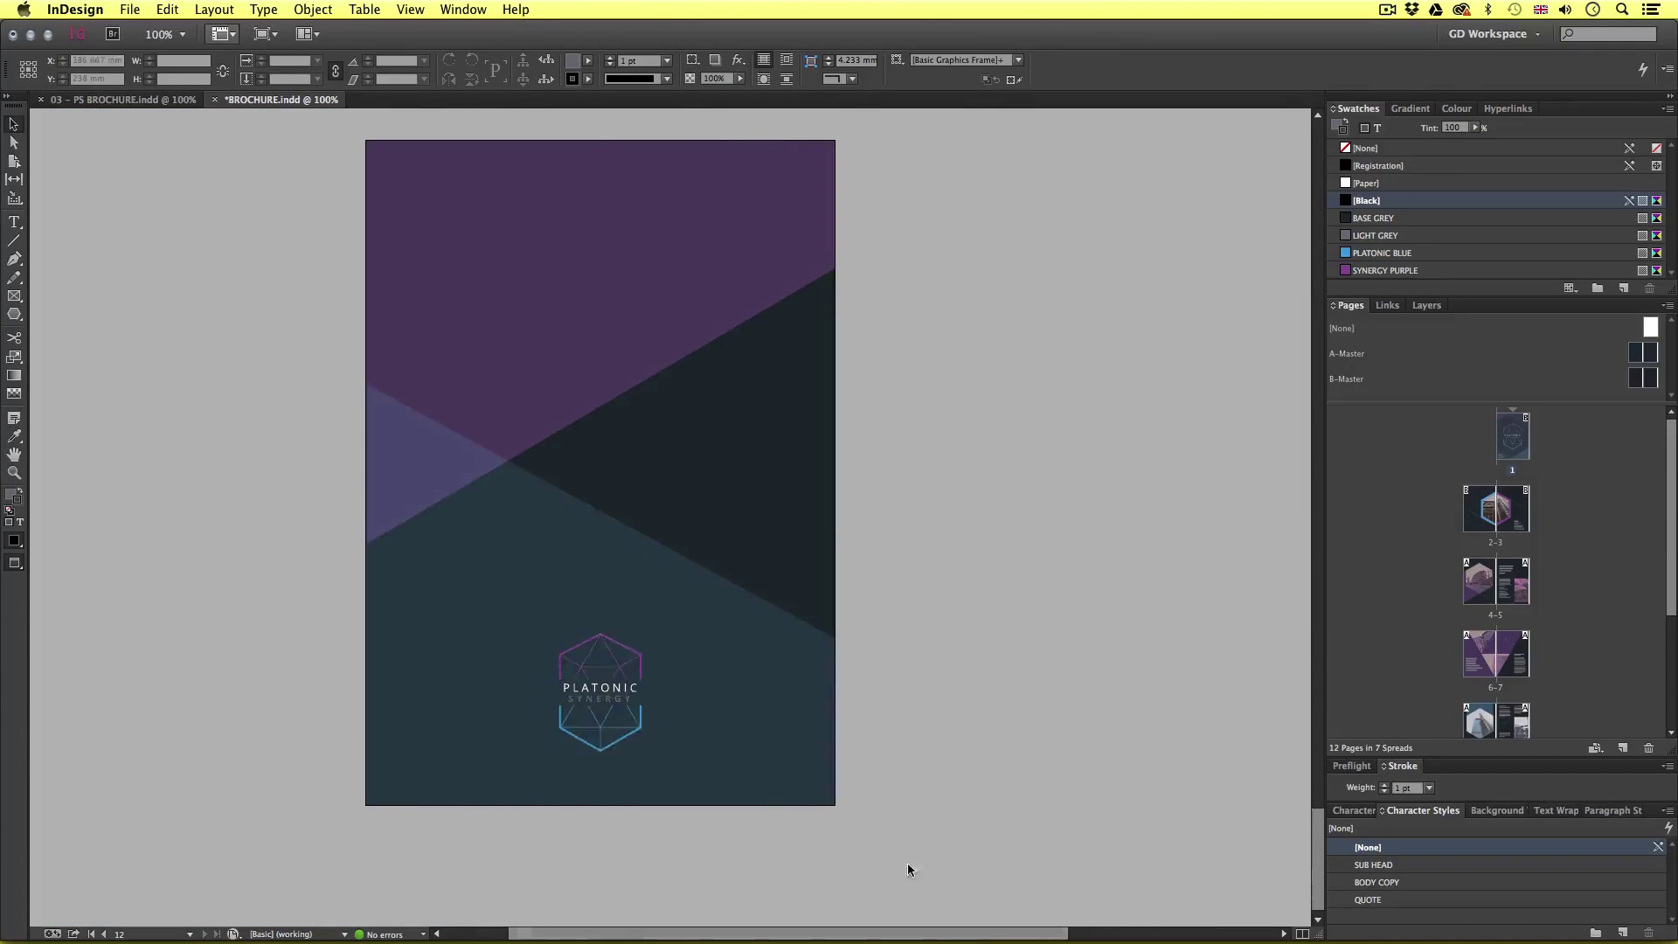
{"action": "key", "text": "w"}
{"action": "key", "text": "super+equal"}
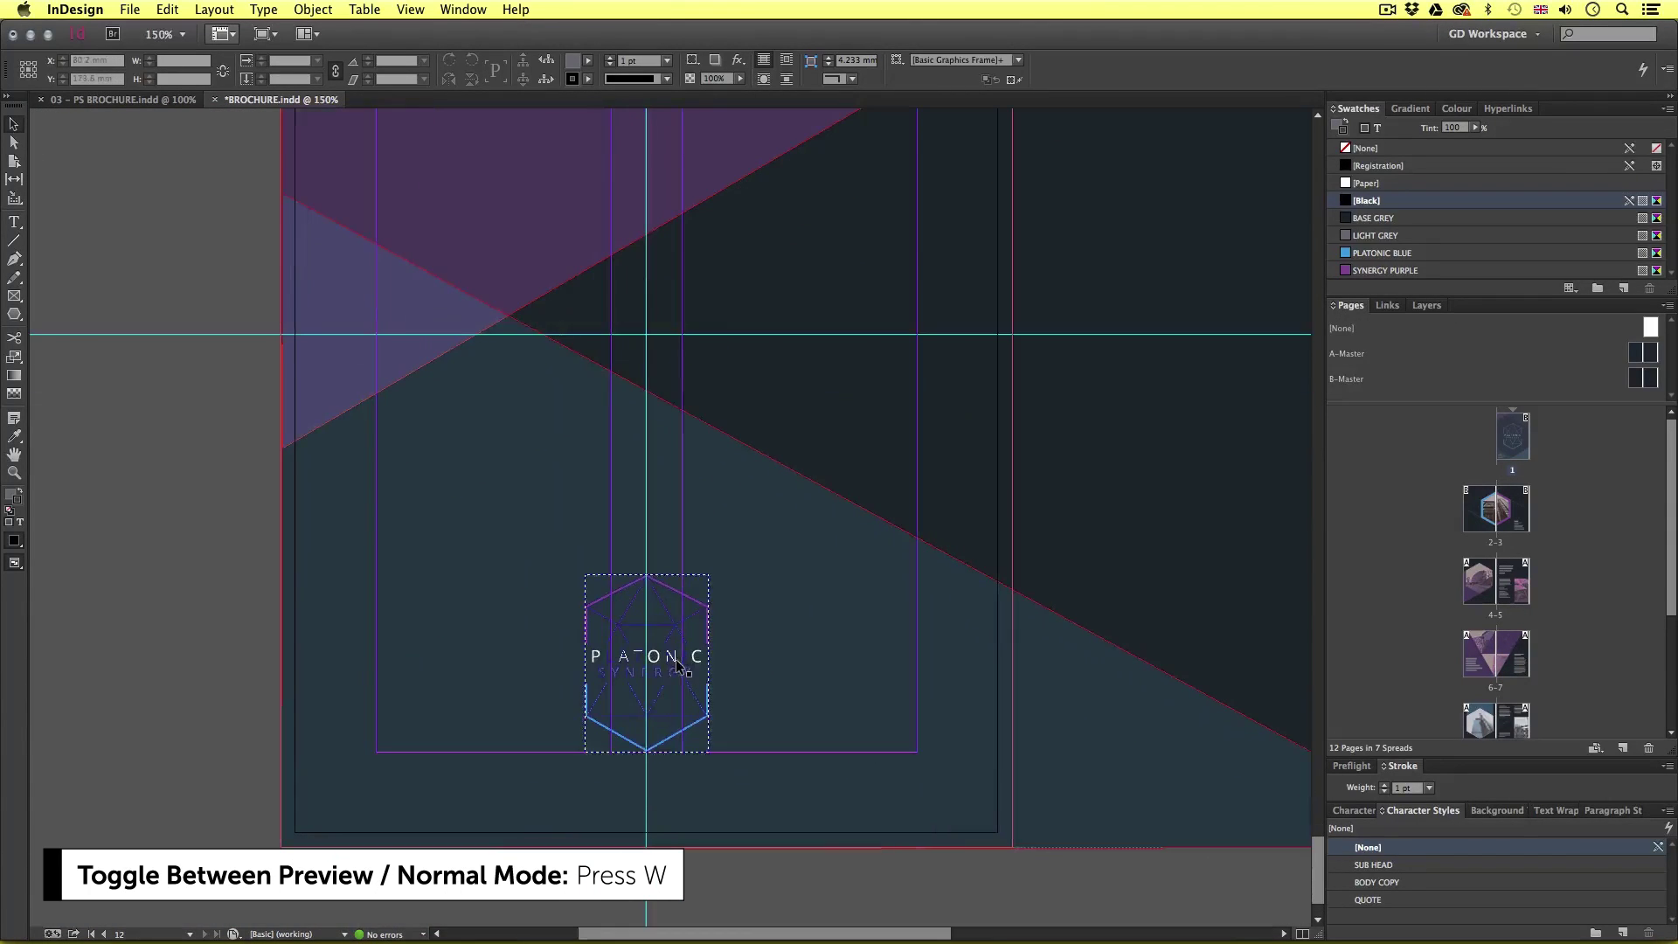
{"action": "left_click", "coordinate": [14, 222]}
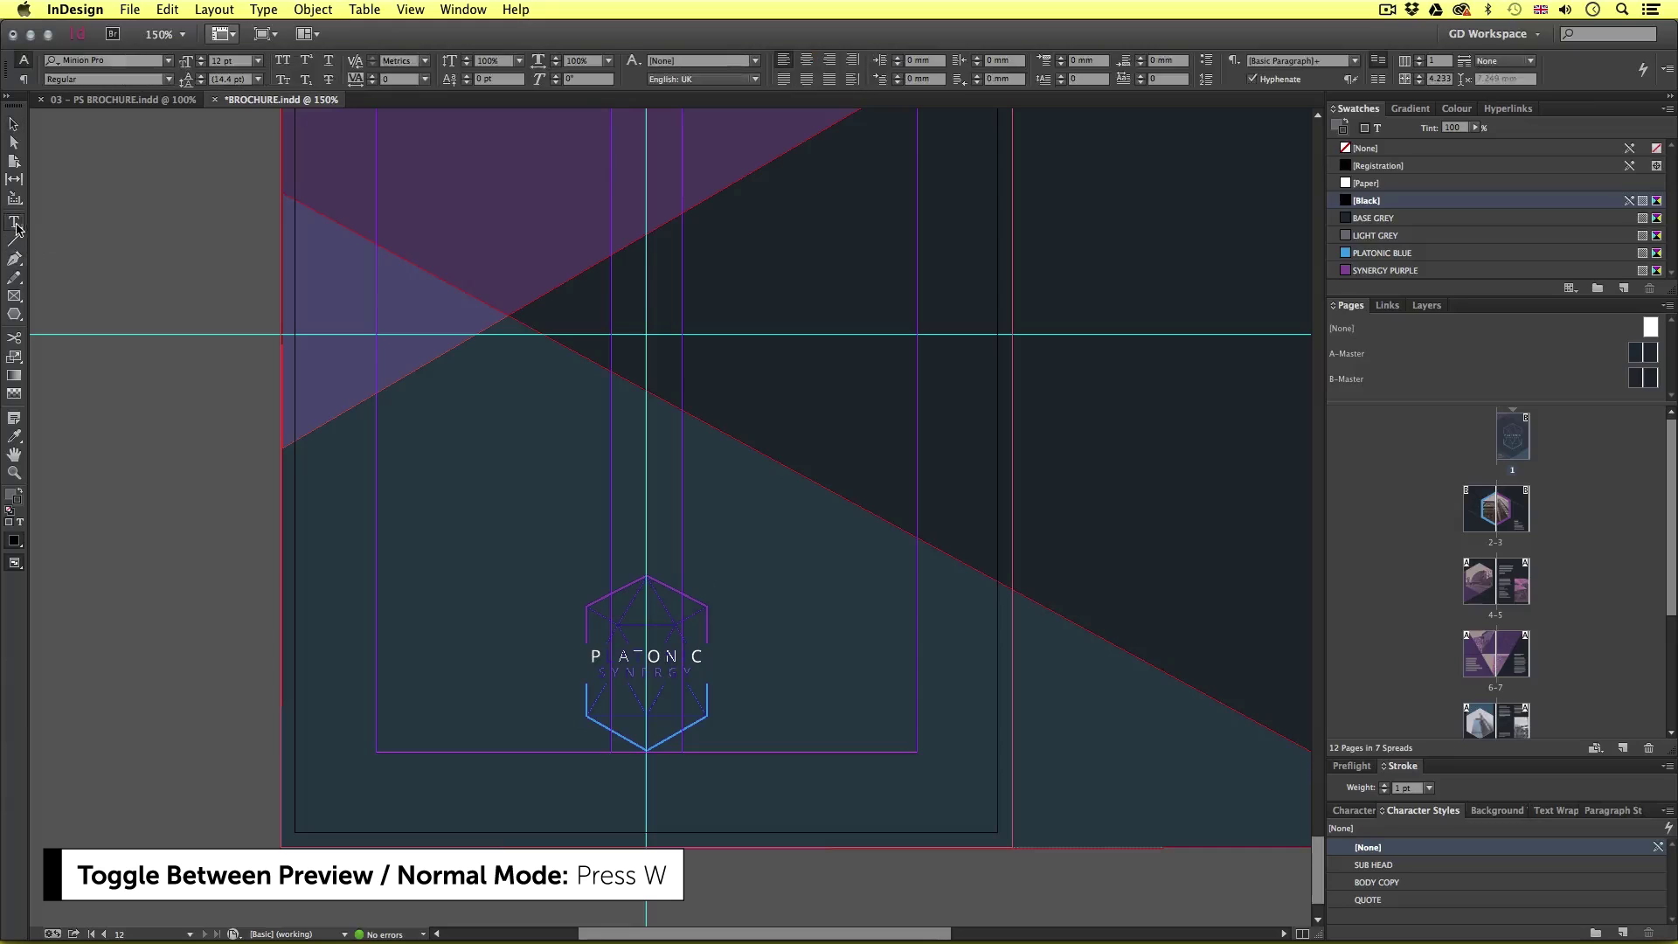
{"action": "left_click", "coordinate": [15, 312]}
{"action": "mouse_move", "coordinate": [647, 736]}
{"action": "left_mouse_down"}
{"action": "mouse_move", "coordinate": [787, 734]}
{"action": "mouse_move", "coordinate": [783, 753]}
{"action": "left_mouse_up"}
{"action": "key", "text": "super+Tab"}
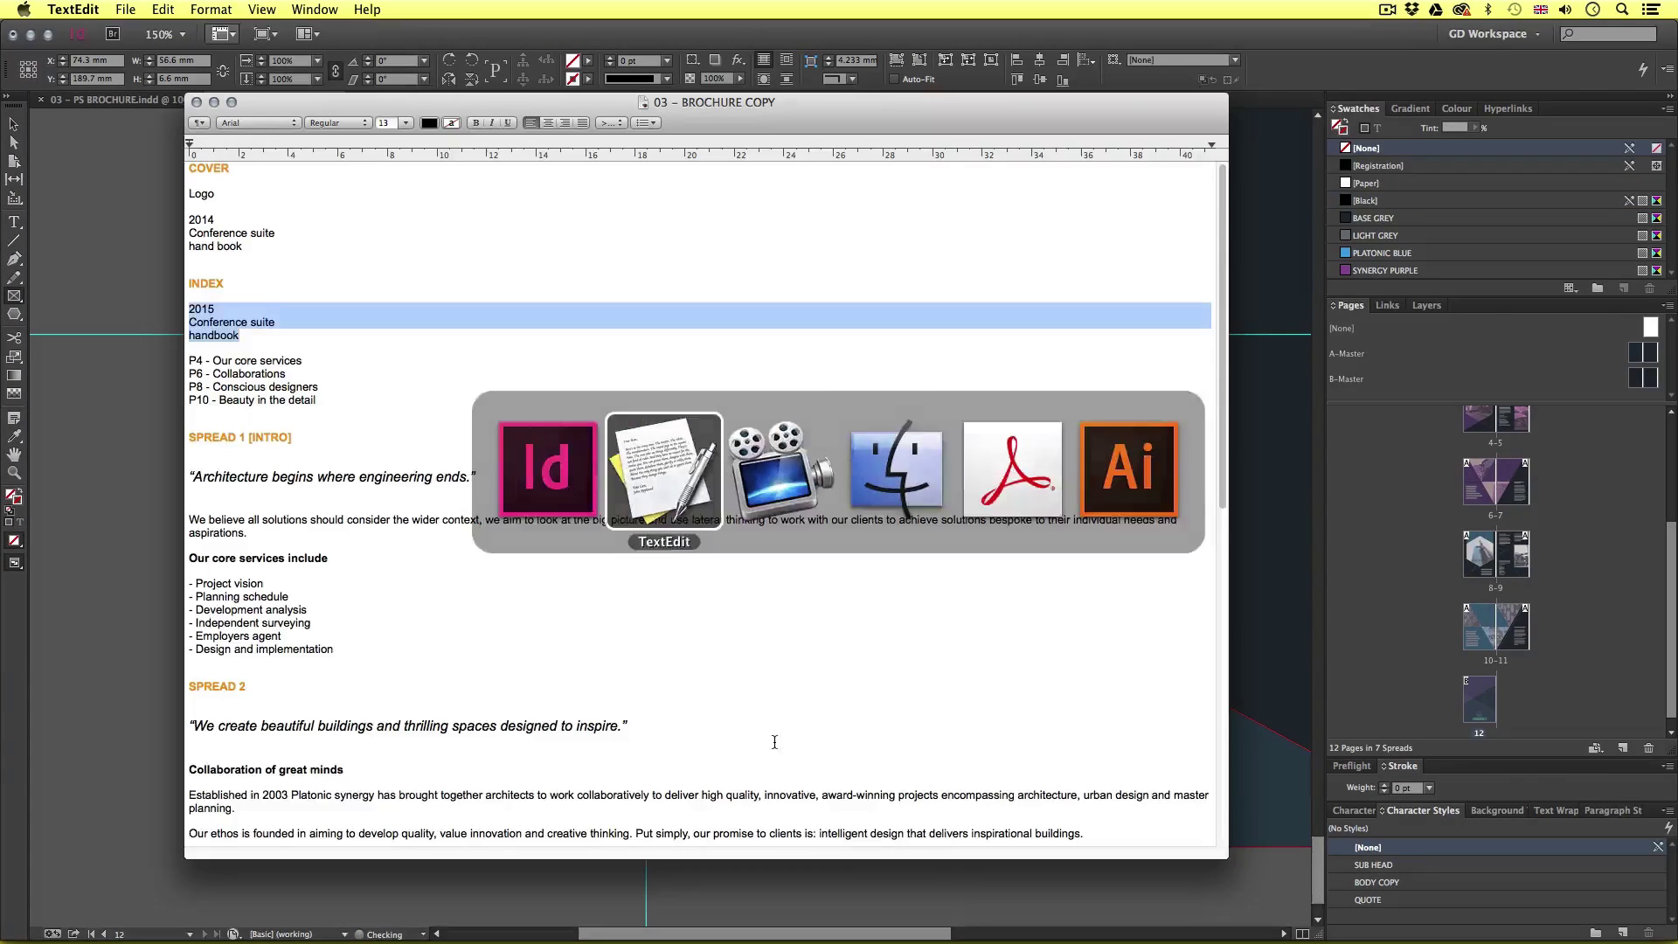
{"action": "scroll", "coordinate": [629, 656], "scroll_direction": "down", "scroll_amount": 15}
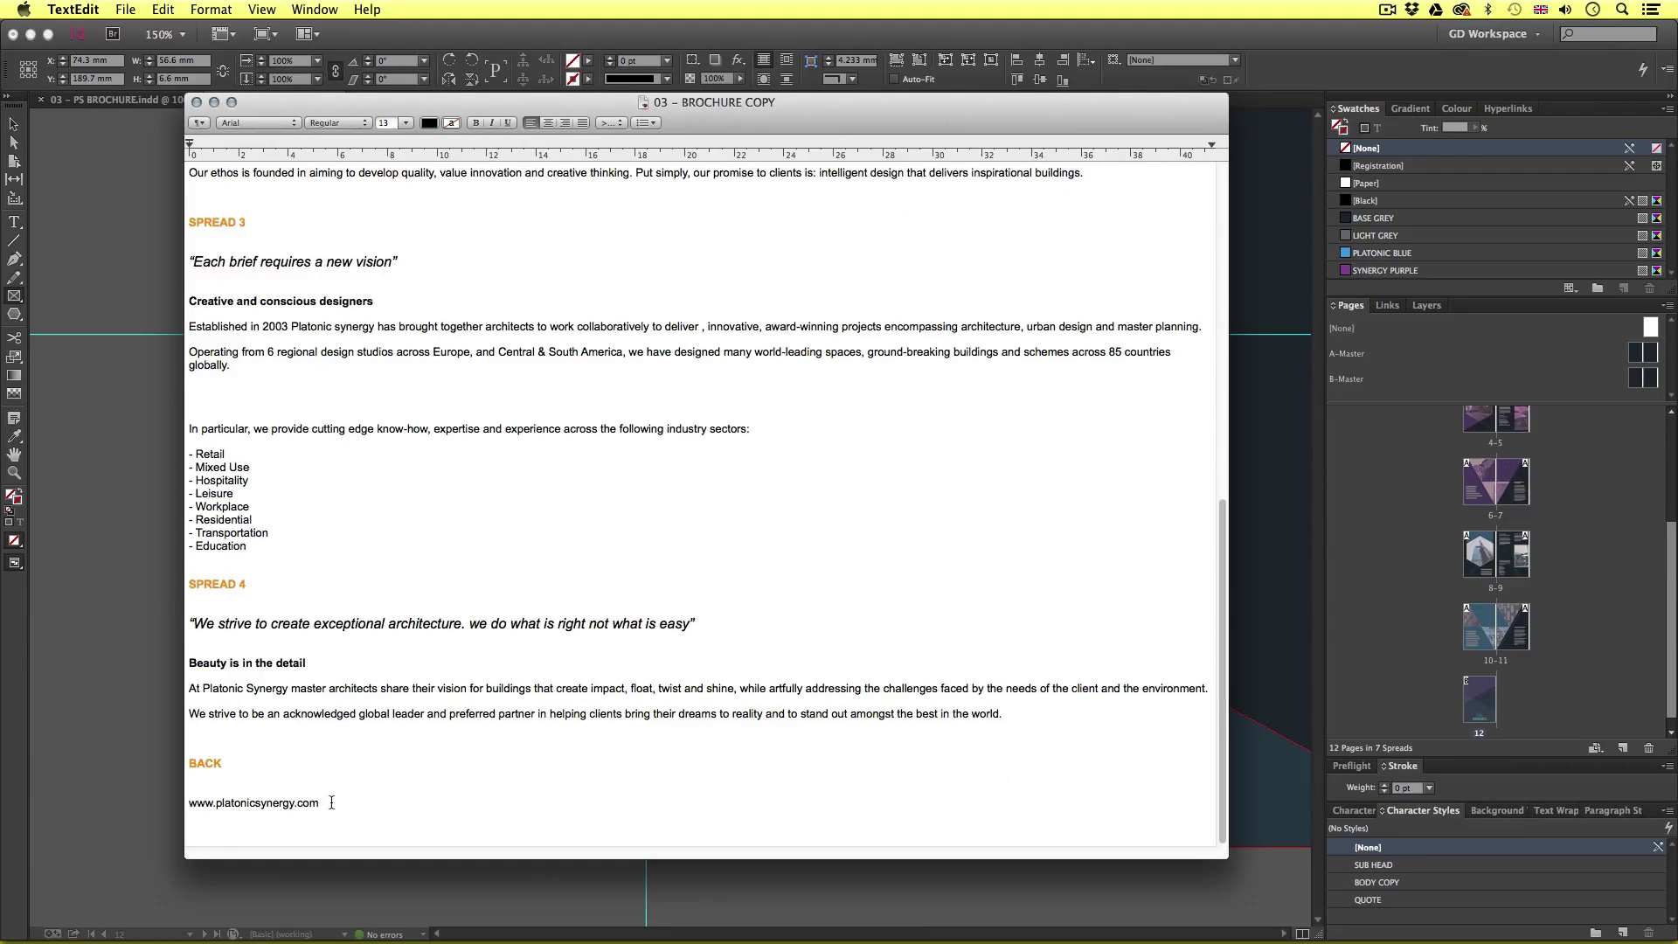
{"action": "left_click_drag", "start_coordinate": [331, 803], "coordinate": [199, 802]}
{"action": "key", "text": "super+Tab"}
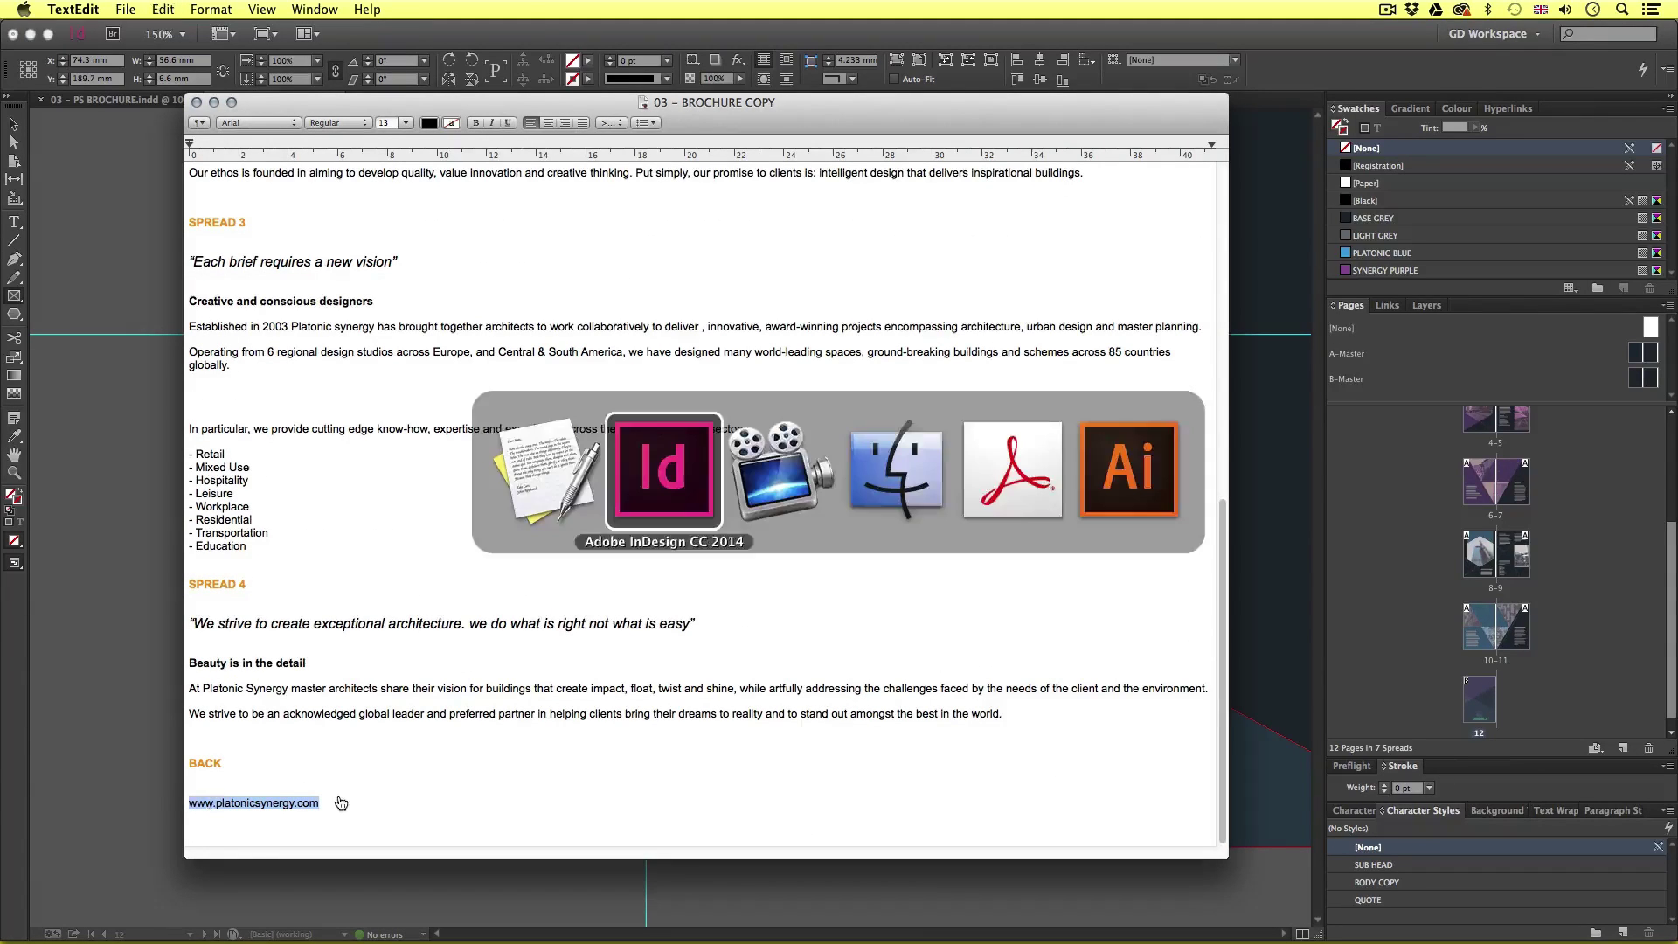
{"action": "left_click", "coordinate": [15, 222]}
{"action": "left_click", "coordinate": [546, 734]}
{"action": "key", "text": "super+v"}
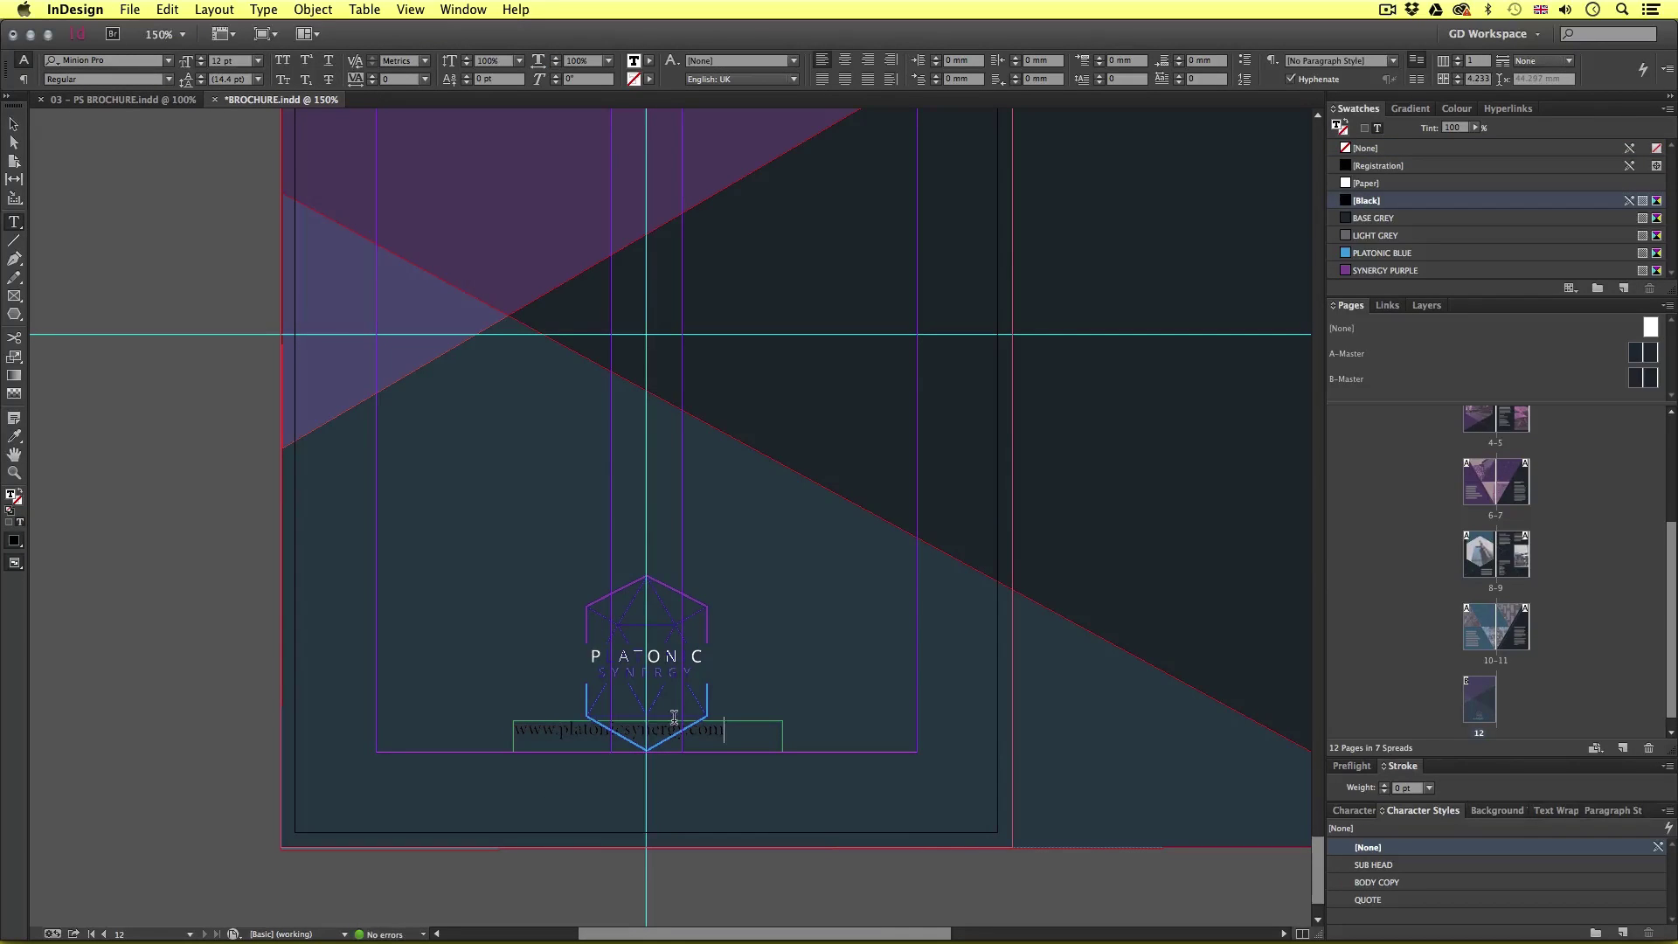
- Format the web address as centred, bottom-aligned BODY COPY text in LIGHT GREY and lower its frame's top edge slightly
{"action": "left_click_drag", "start_coordinate": [709, 725], "coordinate": [517, 736]}
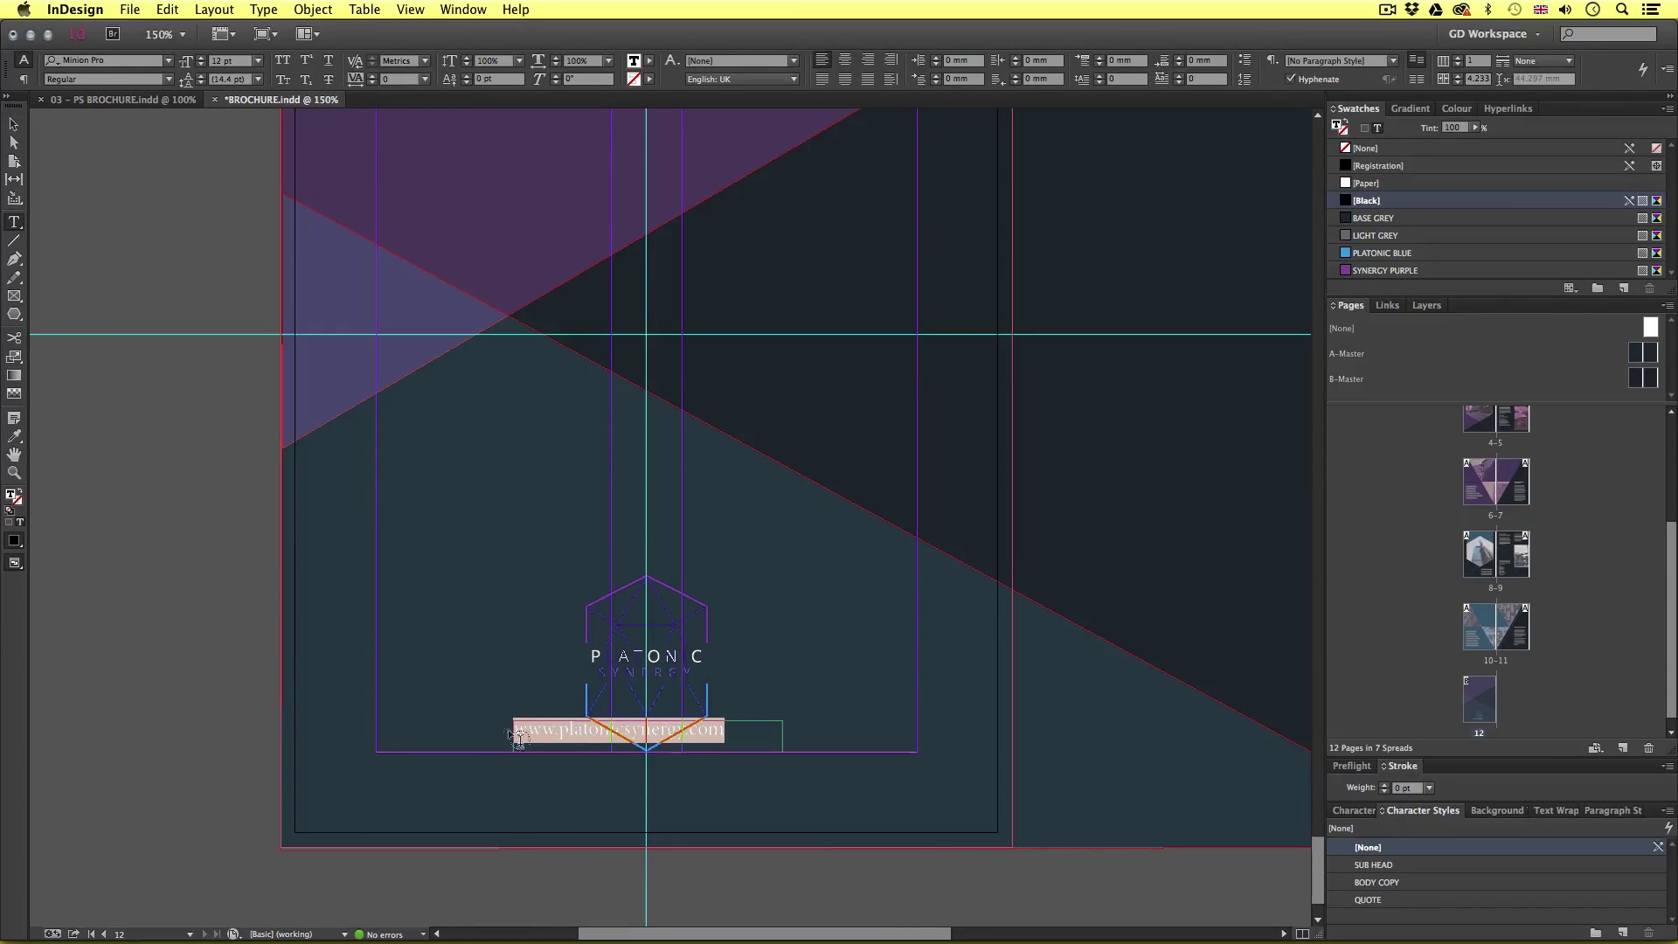
{"action": "left_click", "coordinate": [1390, 883]}
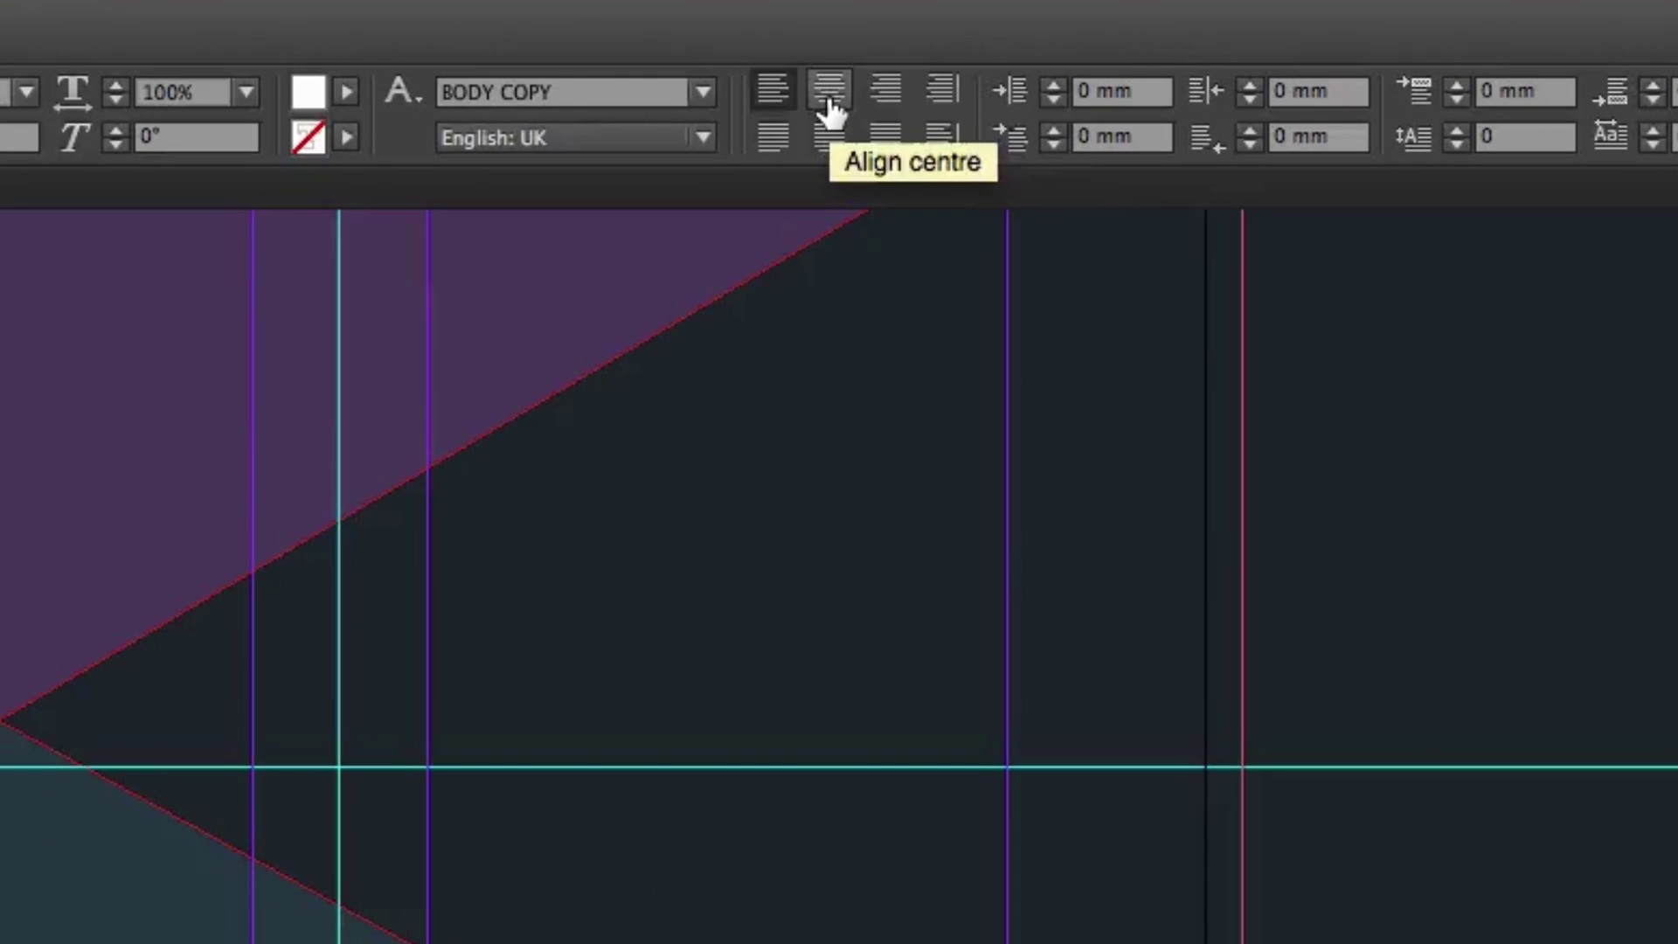
{"action": "left_click", "coordinate": [830, 107]}
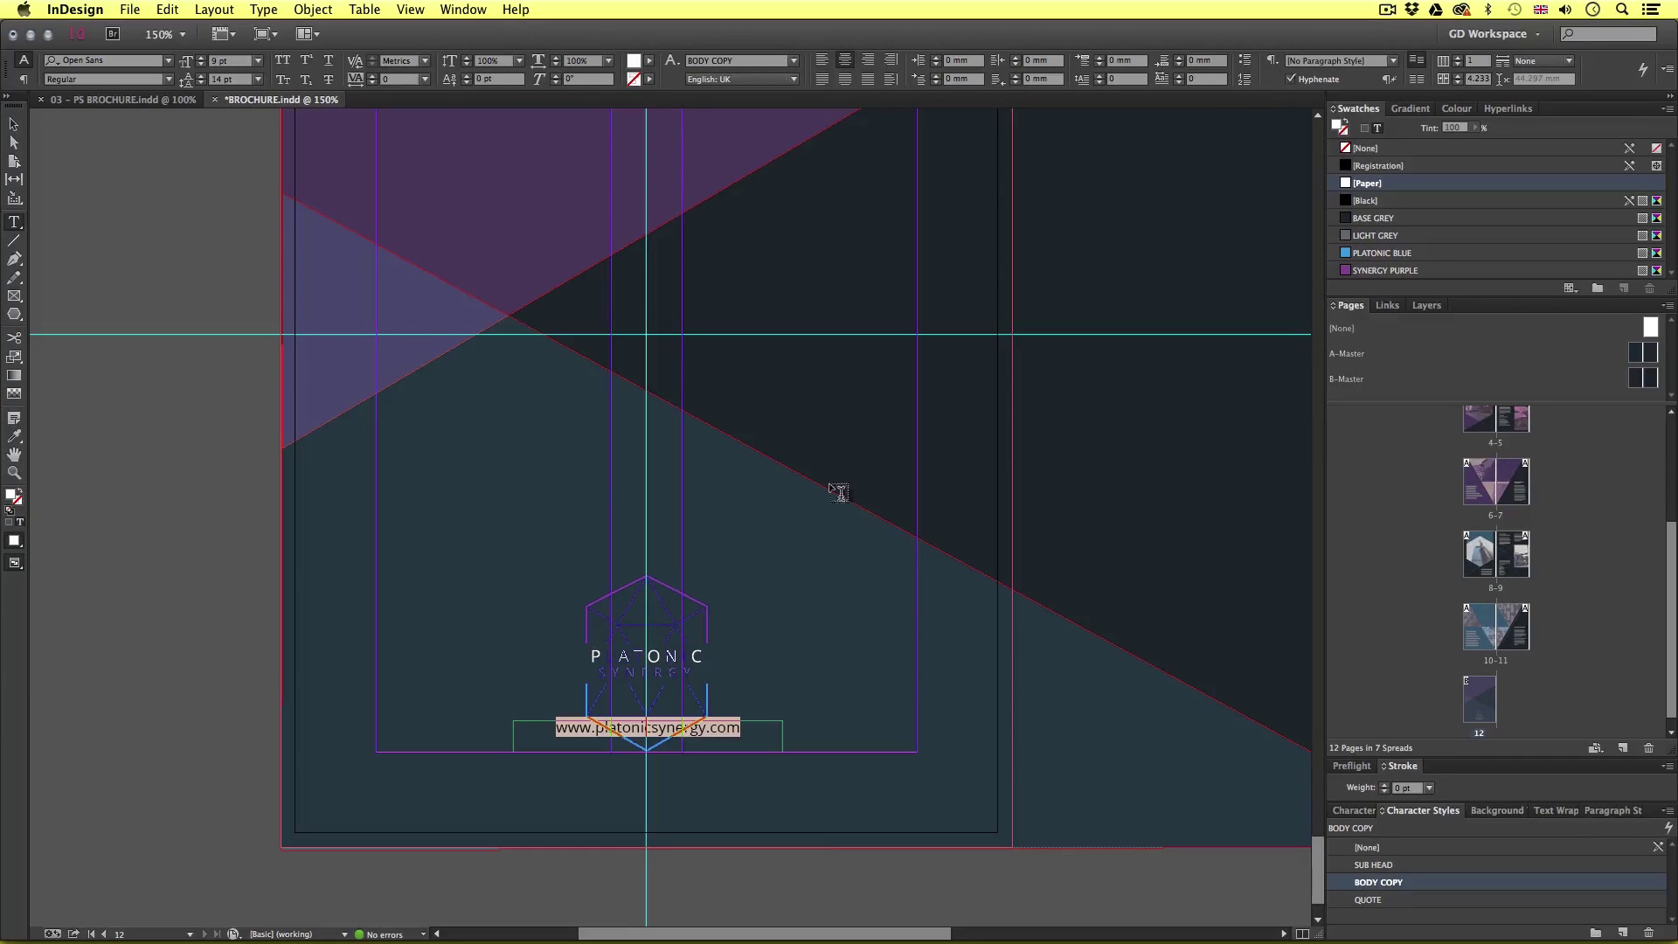
{"action": "left_click", "coordinate": [1380, 236]}
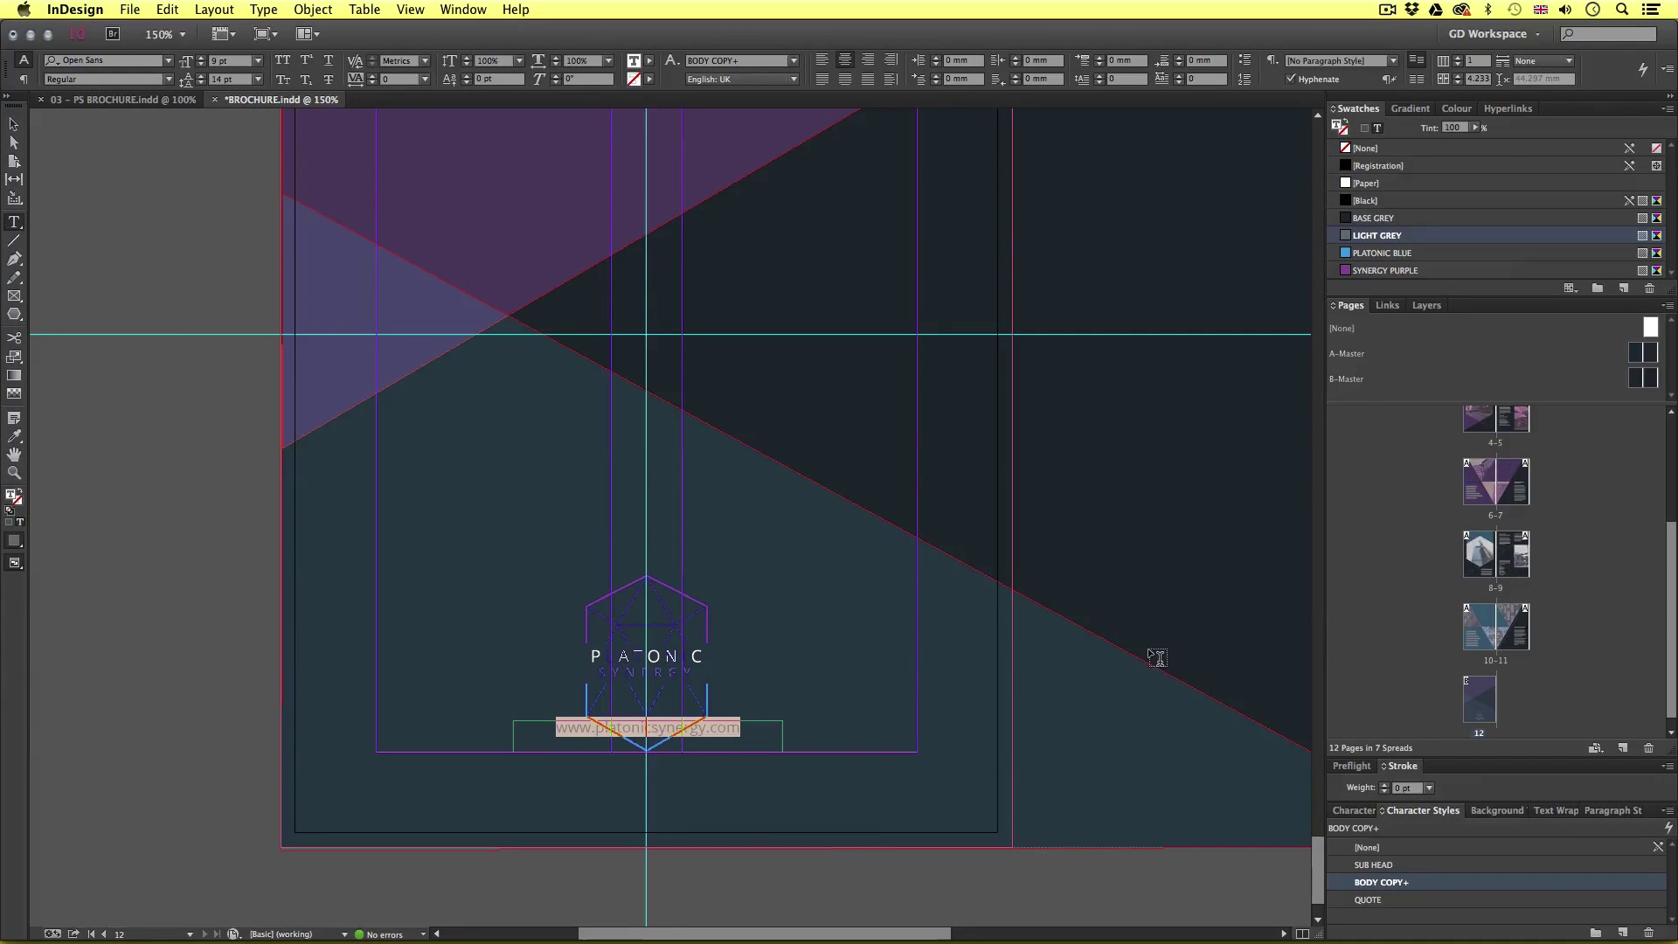
{"action": "left_click", "coordinate": [13, 124]}
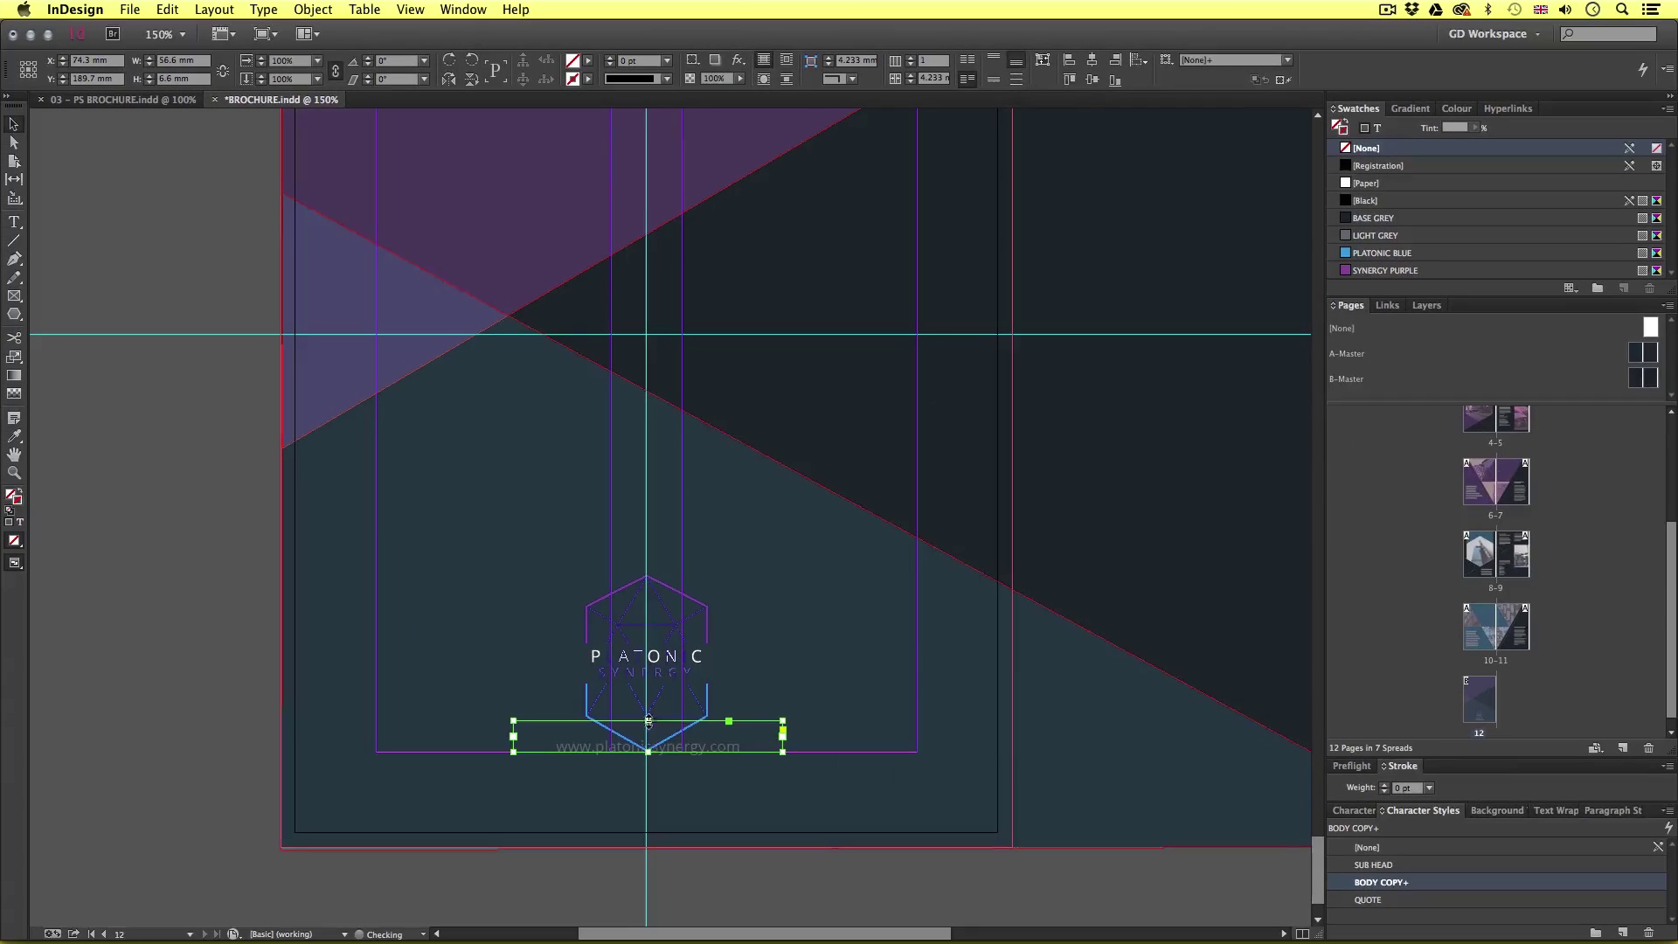
{"action": "left_click_drag", "start_coordinate": [649, 719], "coordinate": [649, 726]}
- Move the back-cover logo up about 5.5 mm so it sits clear above the web address, and deselect it
{"action": "left_click", "coordinate": [669, 651]}
{"action": "key", "text": "w"}
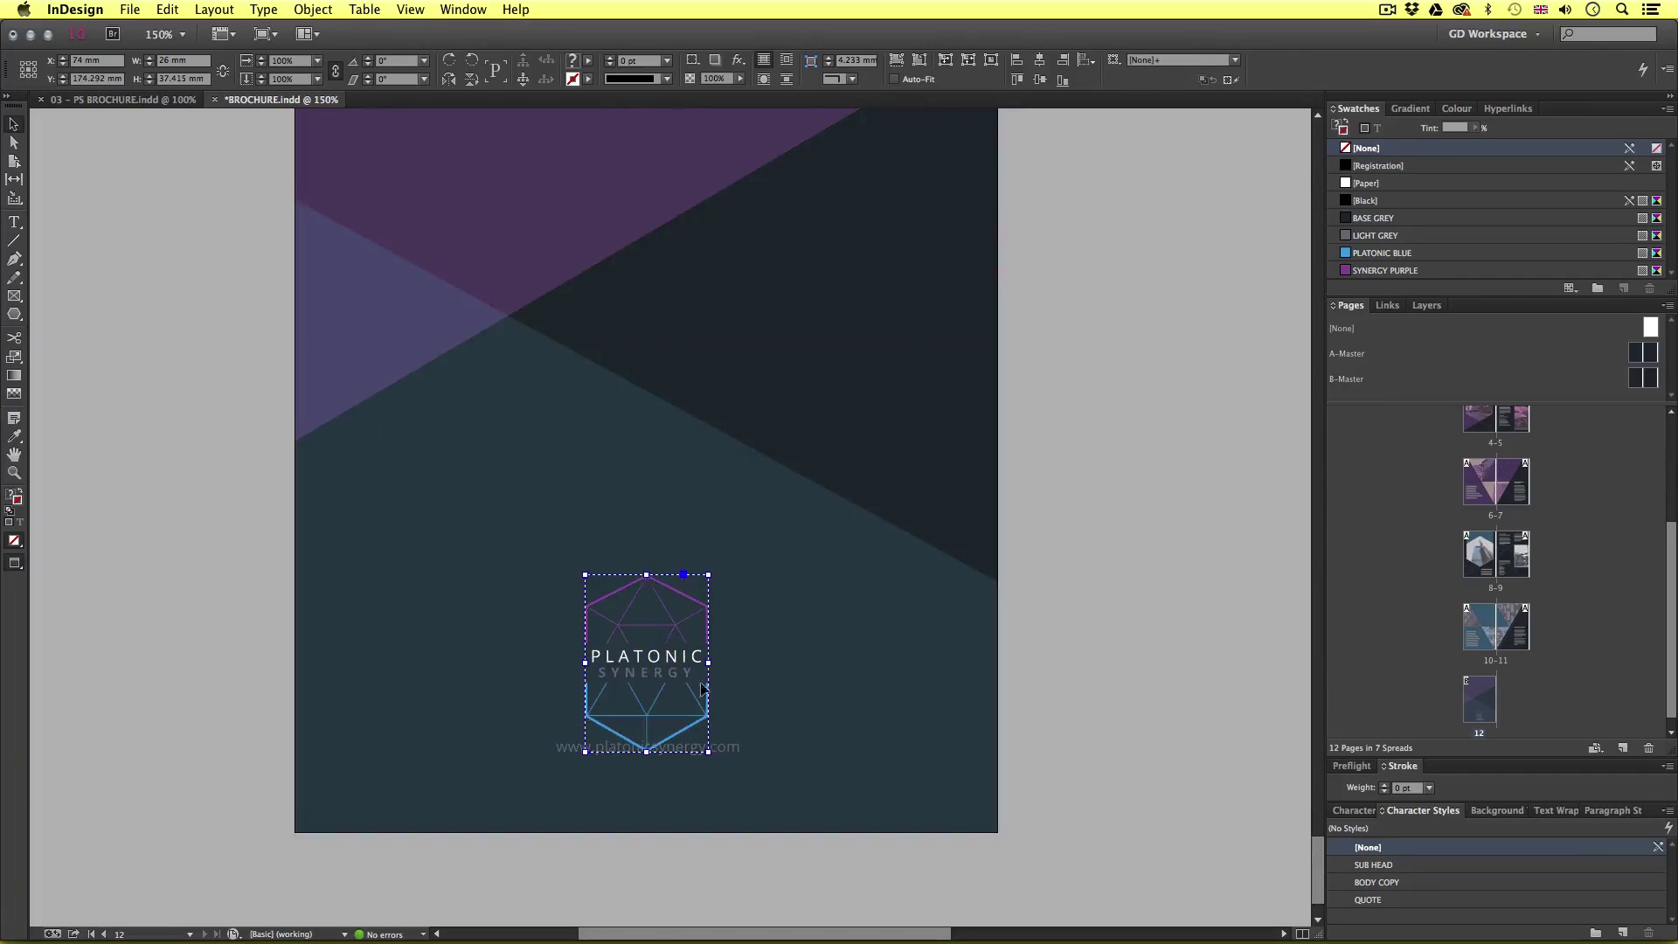
{"action": "scroll", "coordinate": [686, 704], "scroll_direction": "up", "scroll_amount": 1}
{"action": "key", "text": "shift+Up"}
{"action": "key", "text": "shift+Up"}
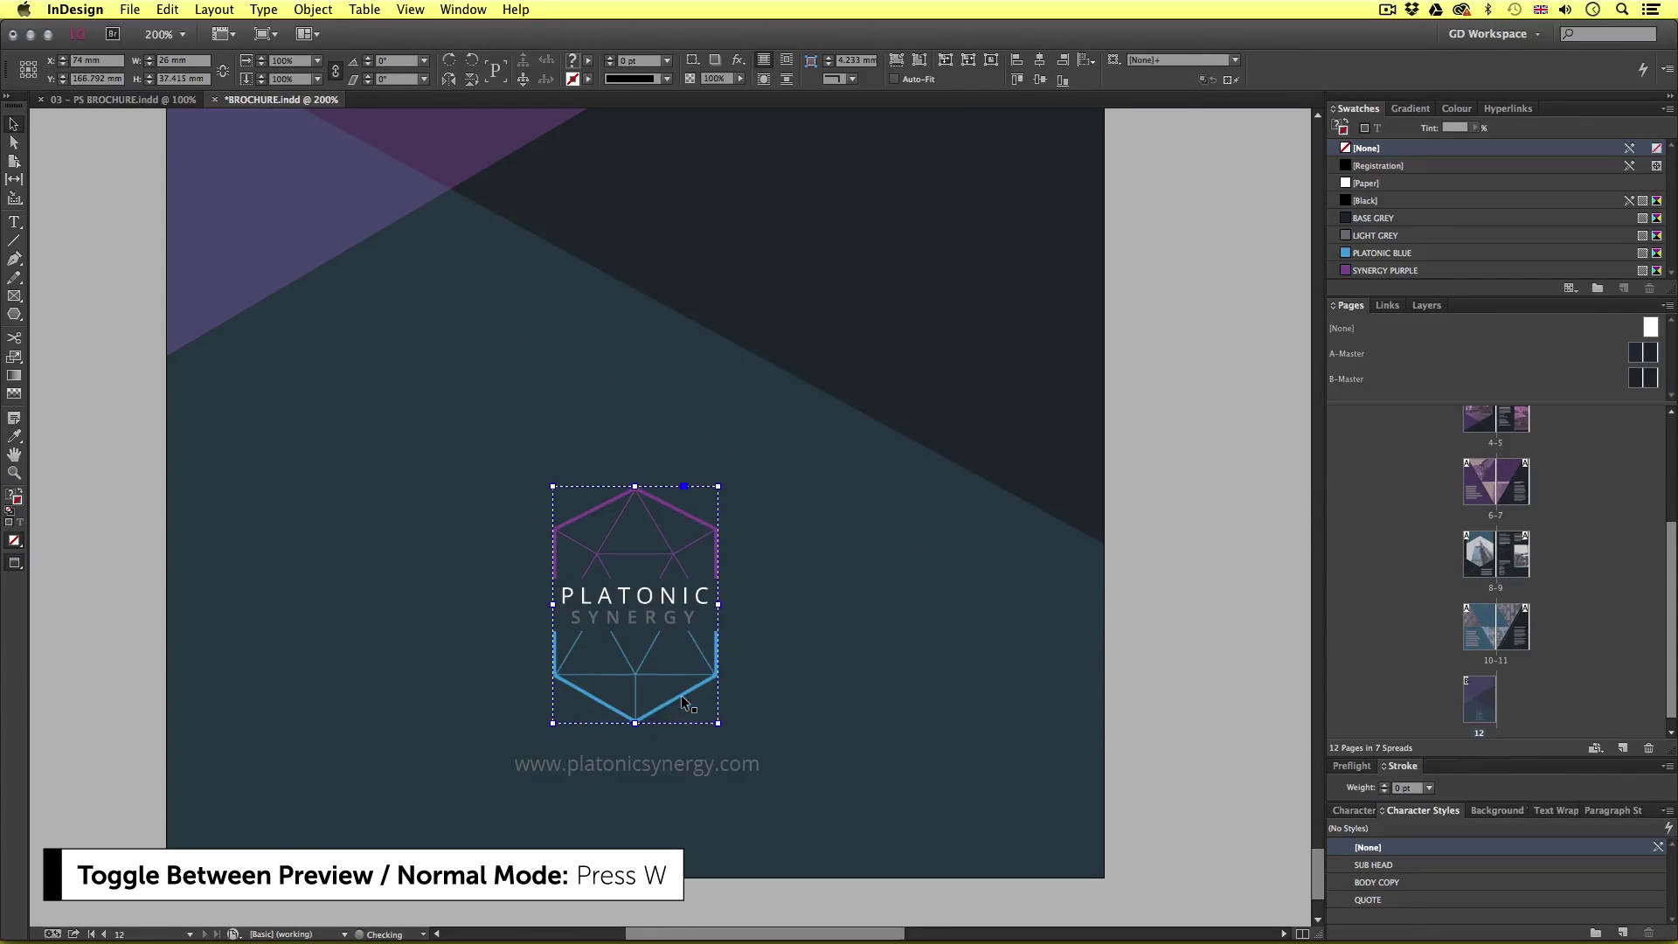
{"action": "key", "text": "Up"}
{"action": "key", "text": "w"}
{"action": "left_click", "coordinate": [1124, 551]}
{"action": "key", "text": "w"}
- Check the whole back cover in preview and save the brochure document
{"action": "key", "text": "z"}
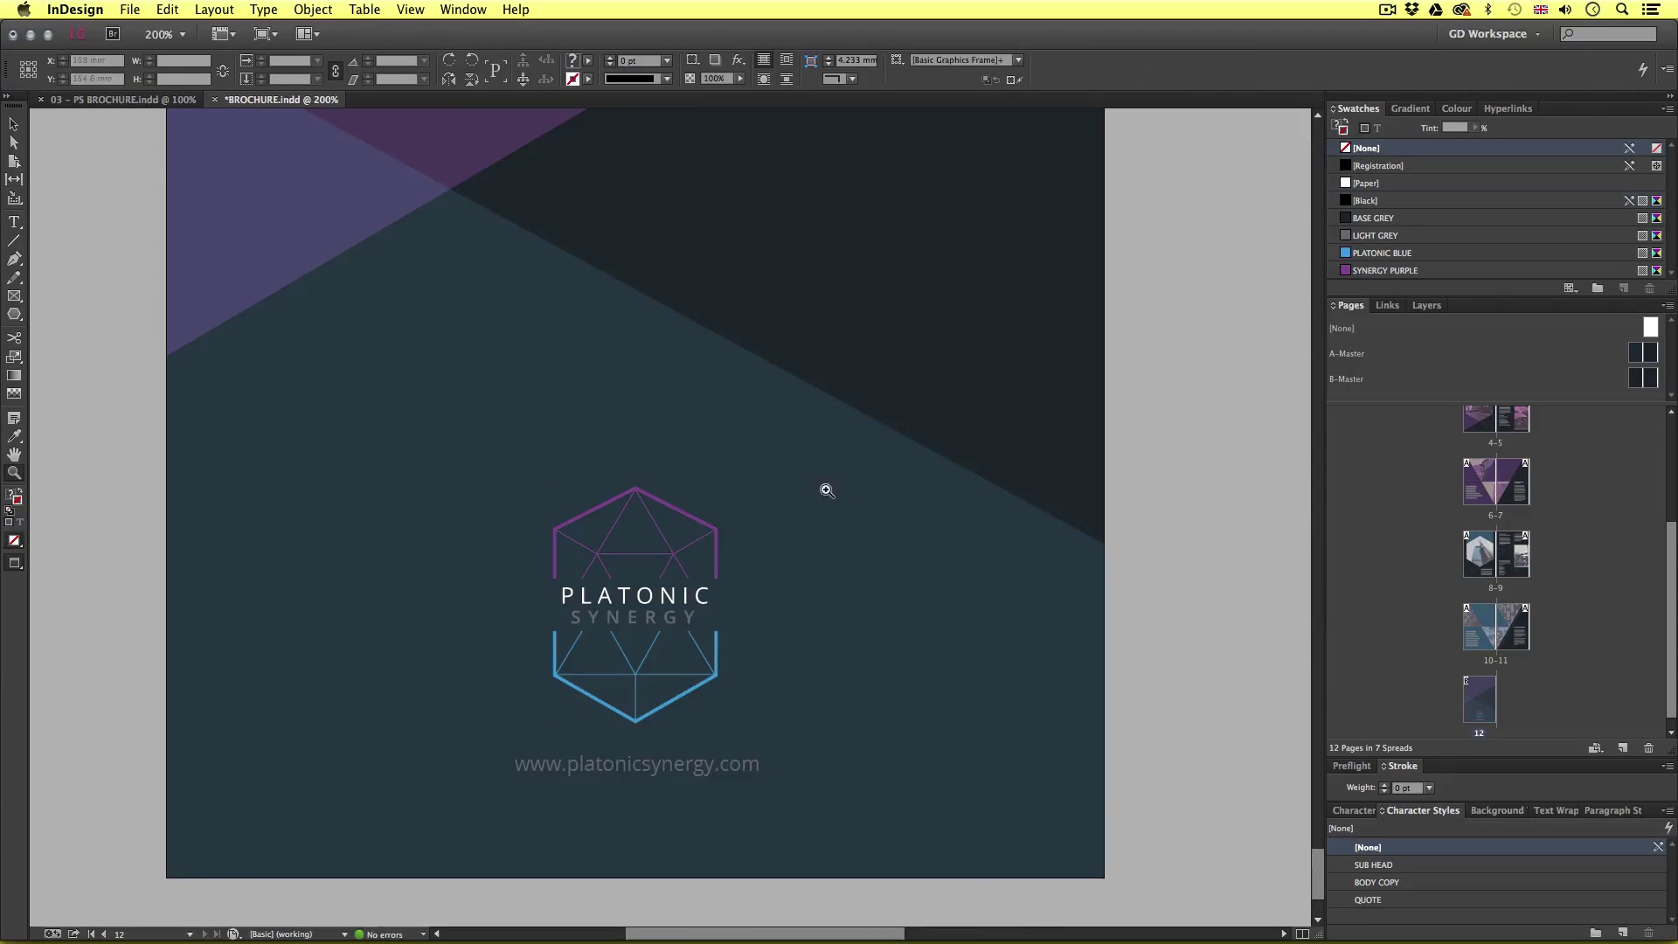
{"action": "left_click", "coordinate": [794, 492], "text": "alt"}
{"action": "scroll", "coordinate": [715, 562], "scroll_direction": "up", "scroll_amount": 3}
{"action": "scroll", "coordinate": [714, 562], "scroll_direction": "left", "scroll_amount": 3}
{"action": "left_click", "coordinate": [709, 564], "text": "alt"}
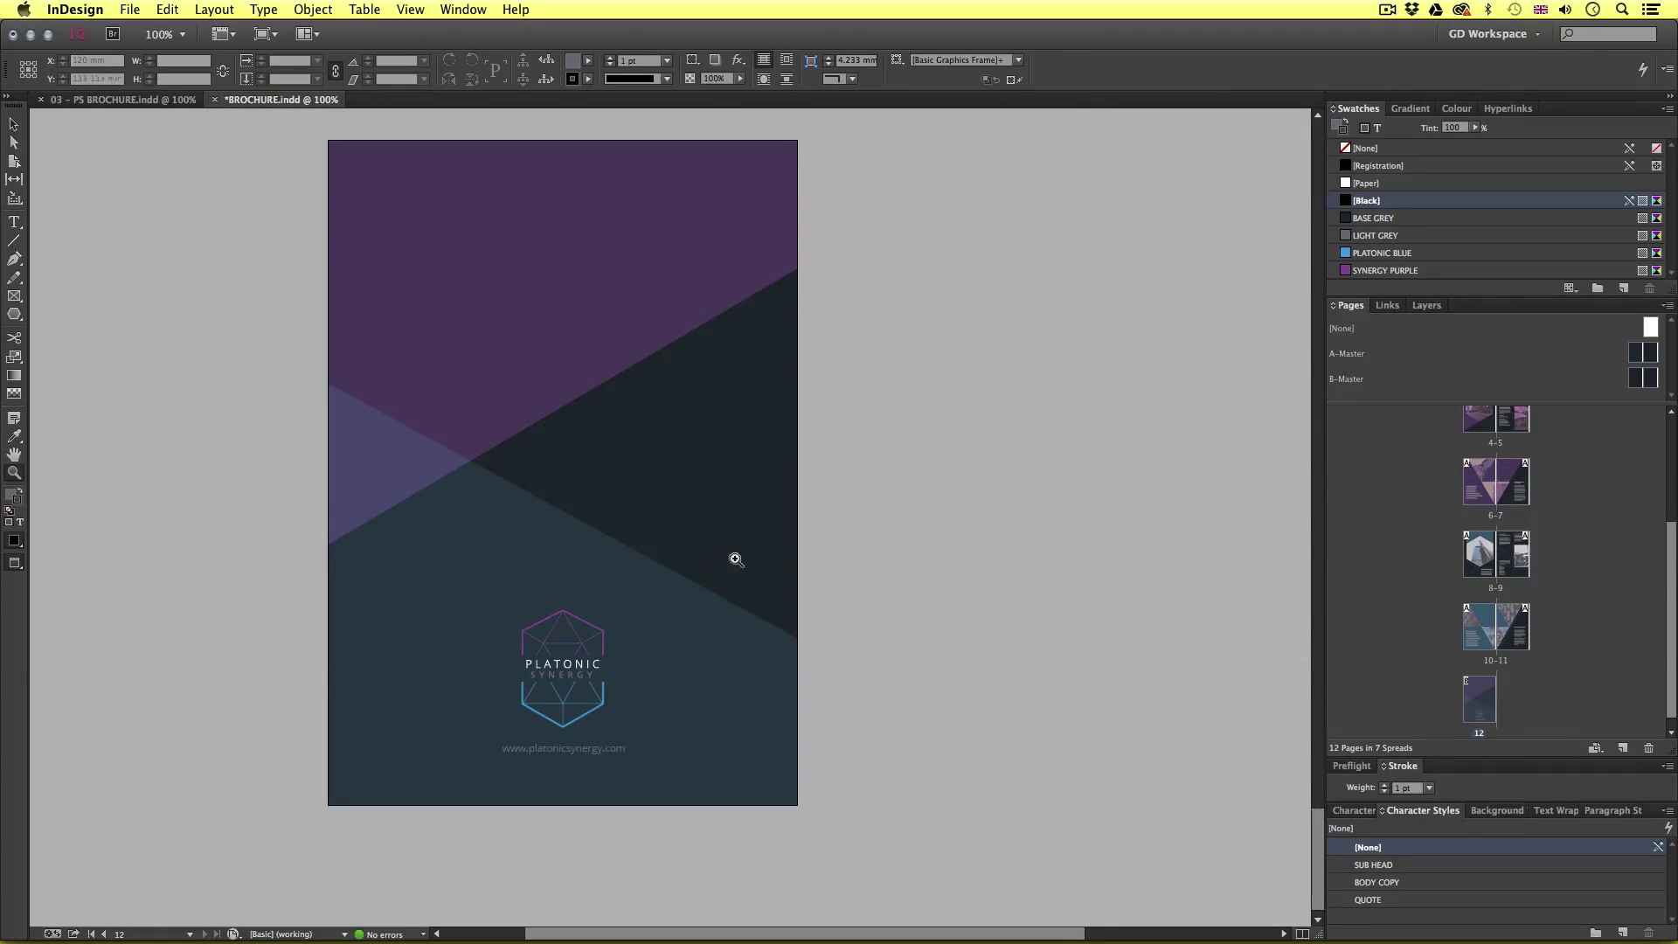
{"action": "scroll", "coordinate": [739, 555], "scroll_direction": "up", "scroll_amount": 1}
{"action": "key", "text": "super+s"}
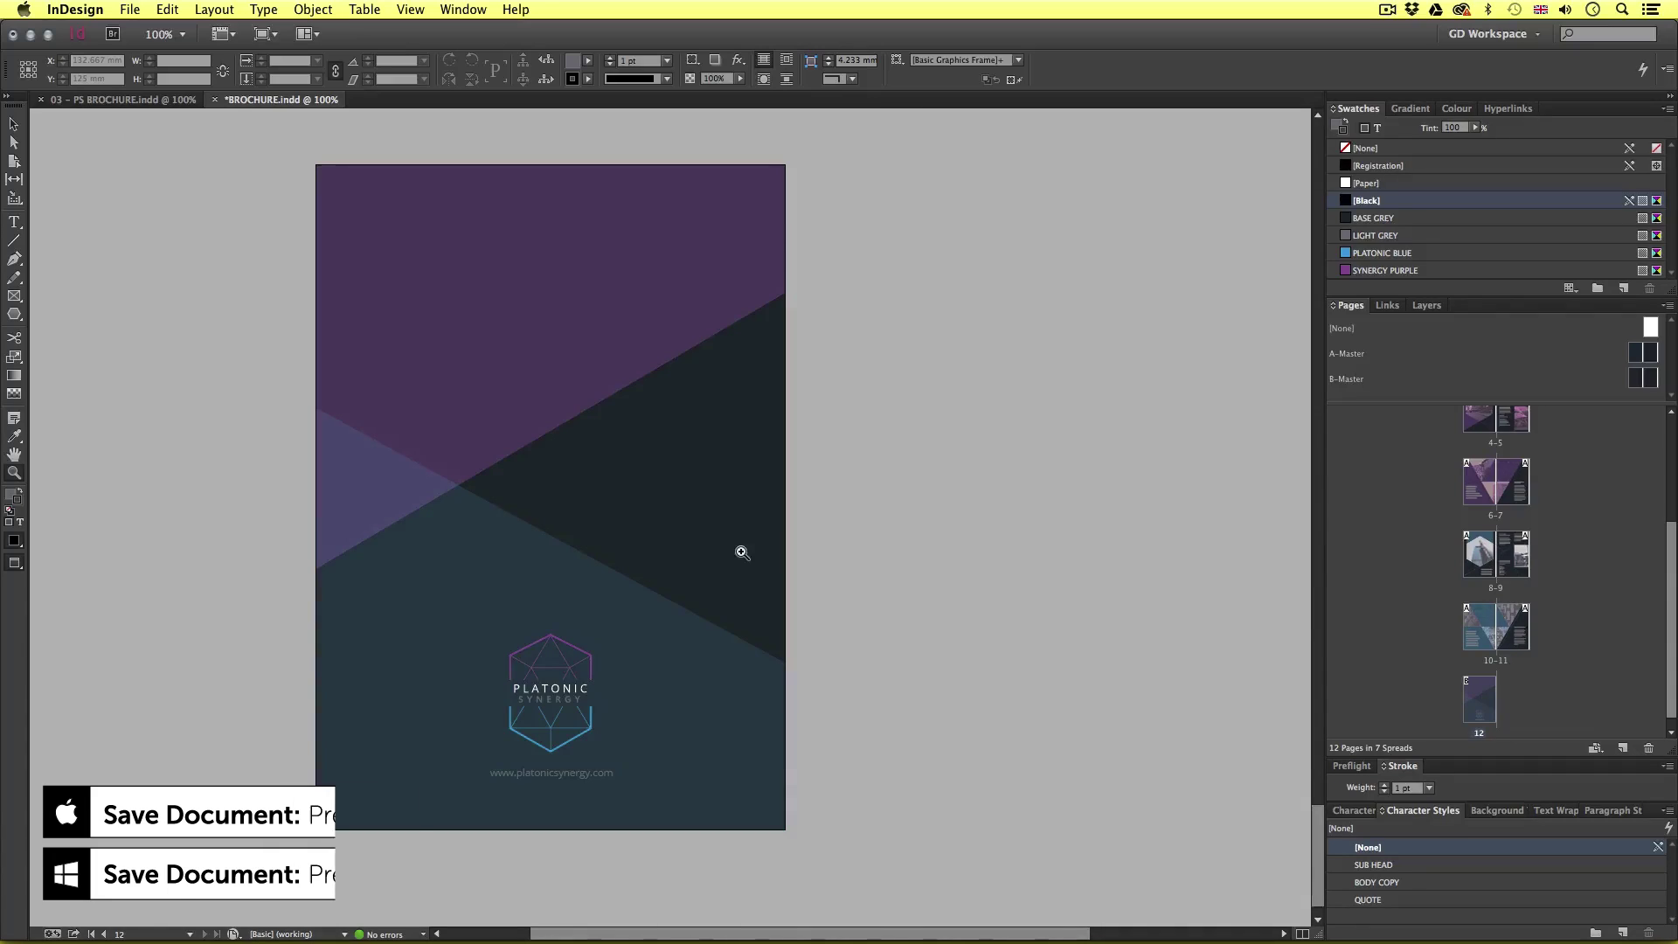
- Review the finished brochure from the back cover up to the front cover, then examine the index spread and pages 4-5 more closely
{"action": "key", "text": "v"}
{"action": "key", "text": "super+minus"}
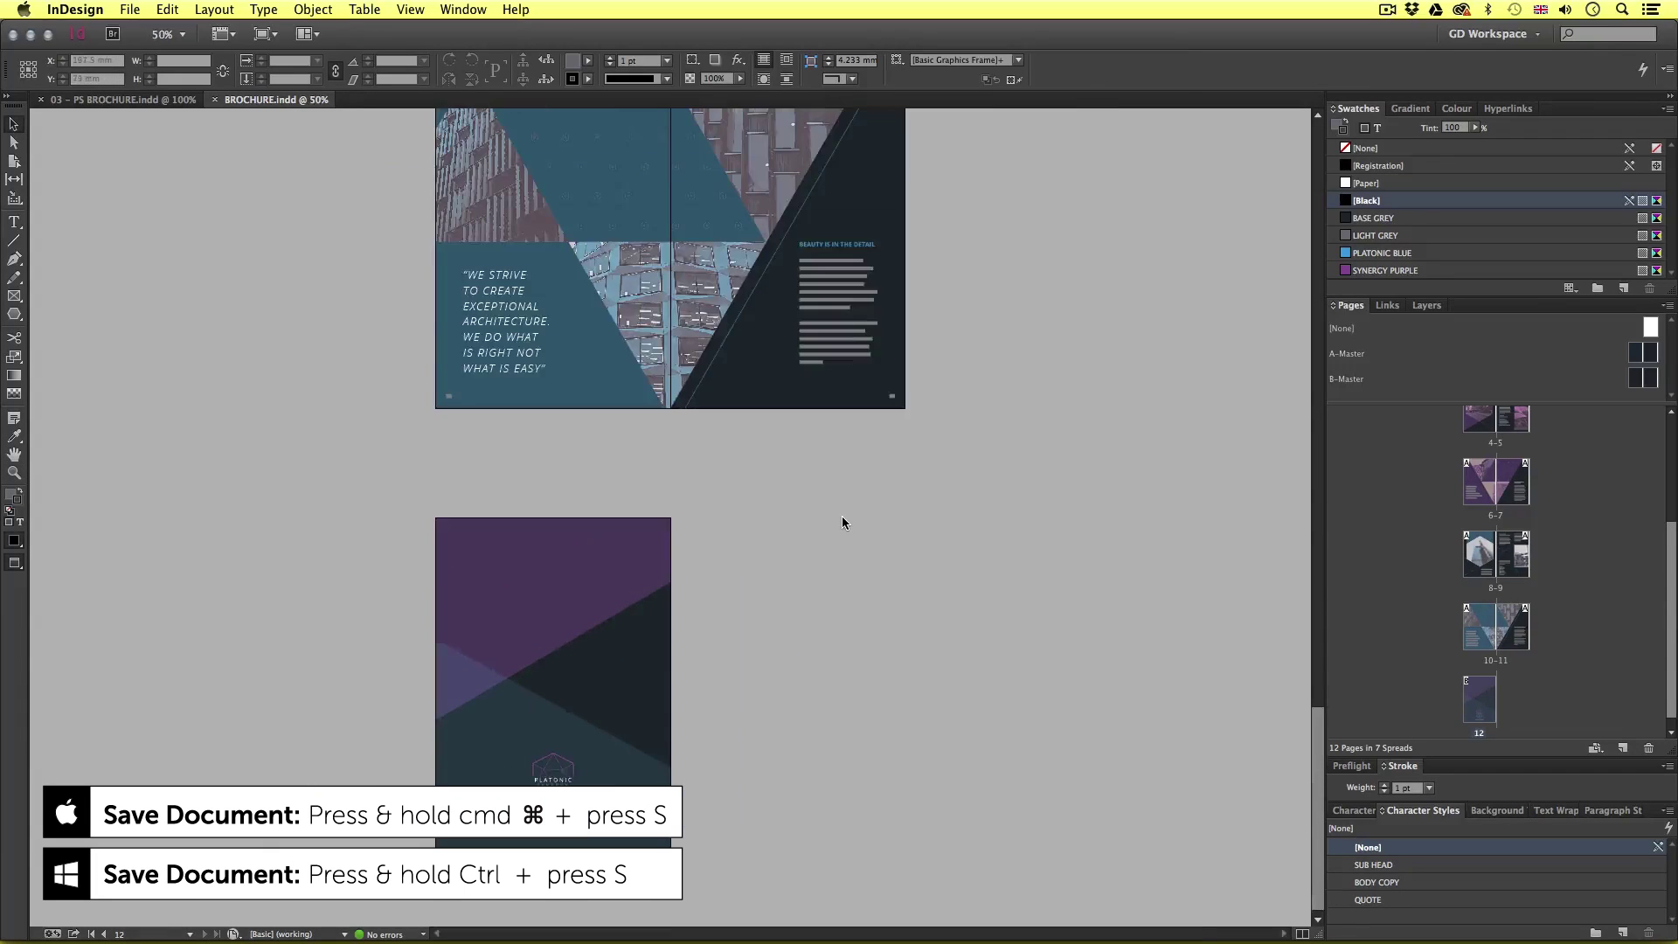
{"action": "scroll", "coordinate": [793, 580], "scroll_direction": "up", "scroll_amount": 5}
{"action": "scroll", "coordinate": [794, 579], "scroll_direction": "up", "scroll_amount": 10}
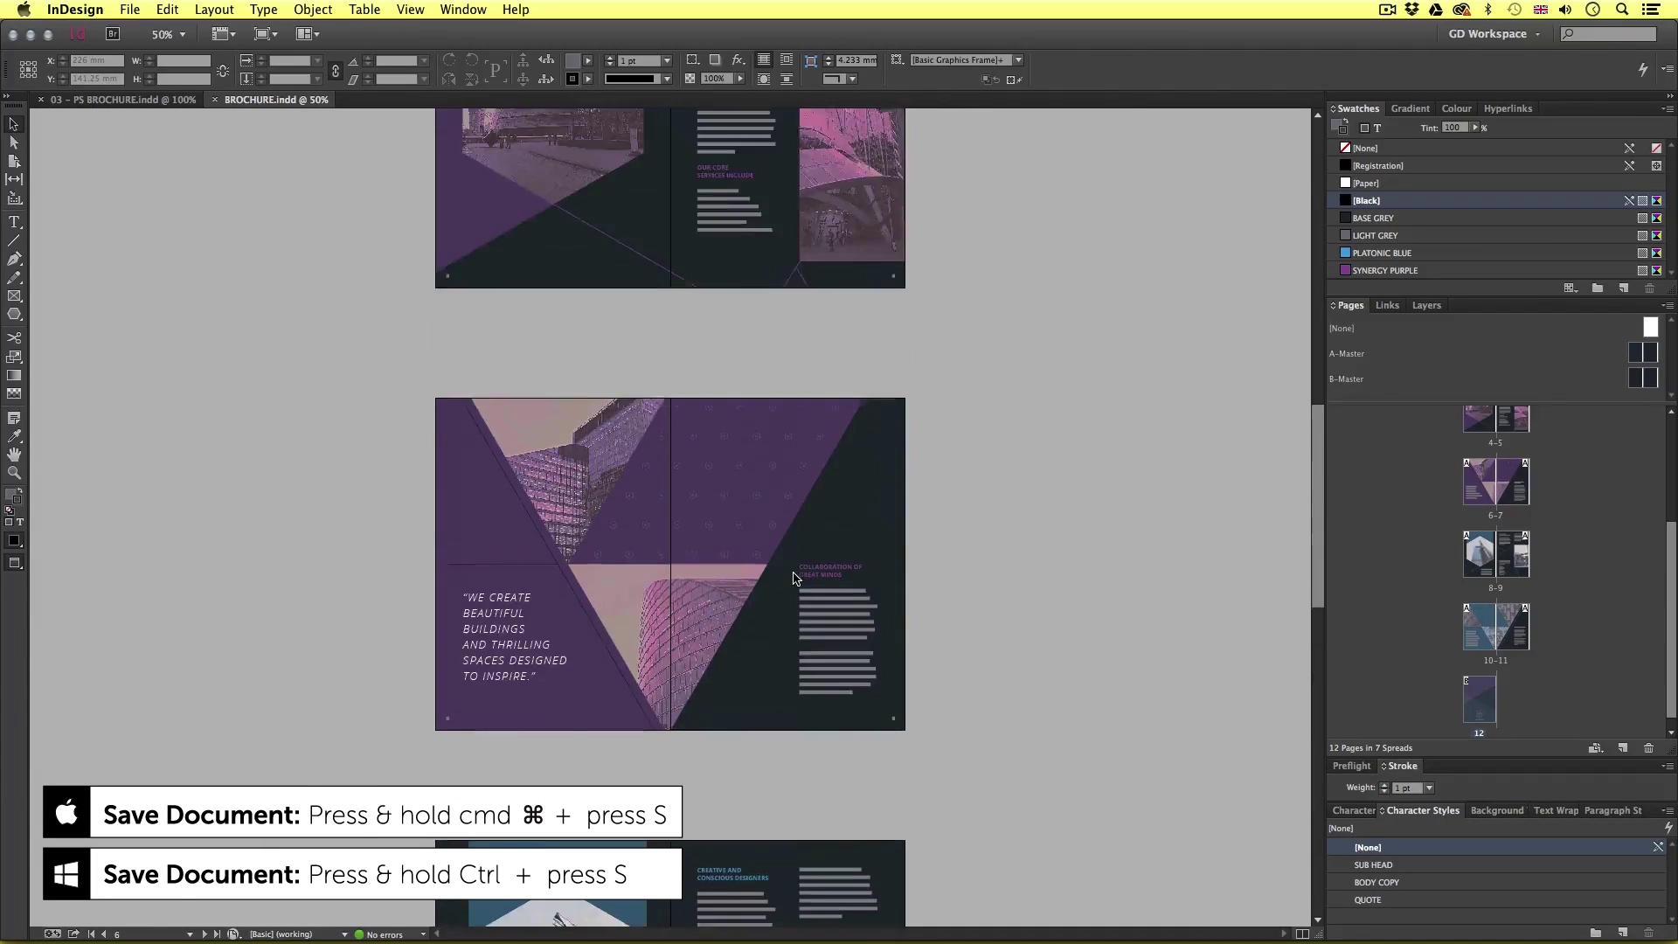
{"action": "scroll", "coordinate": [793, 603], "scroll_direction": "up", "scroll_amount": 10}
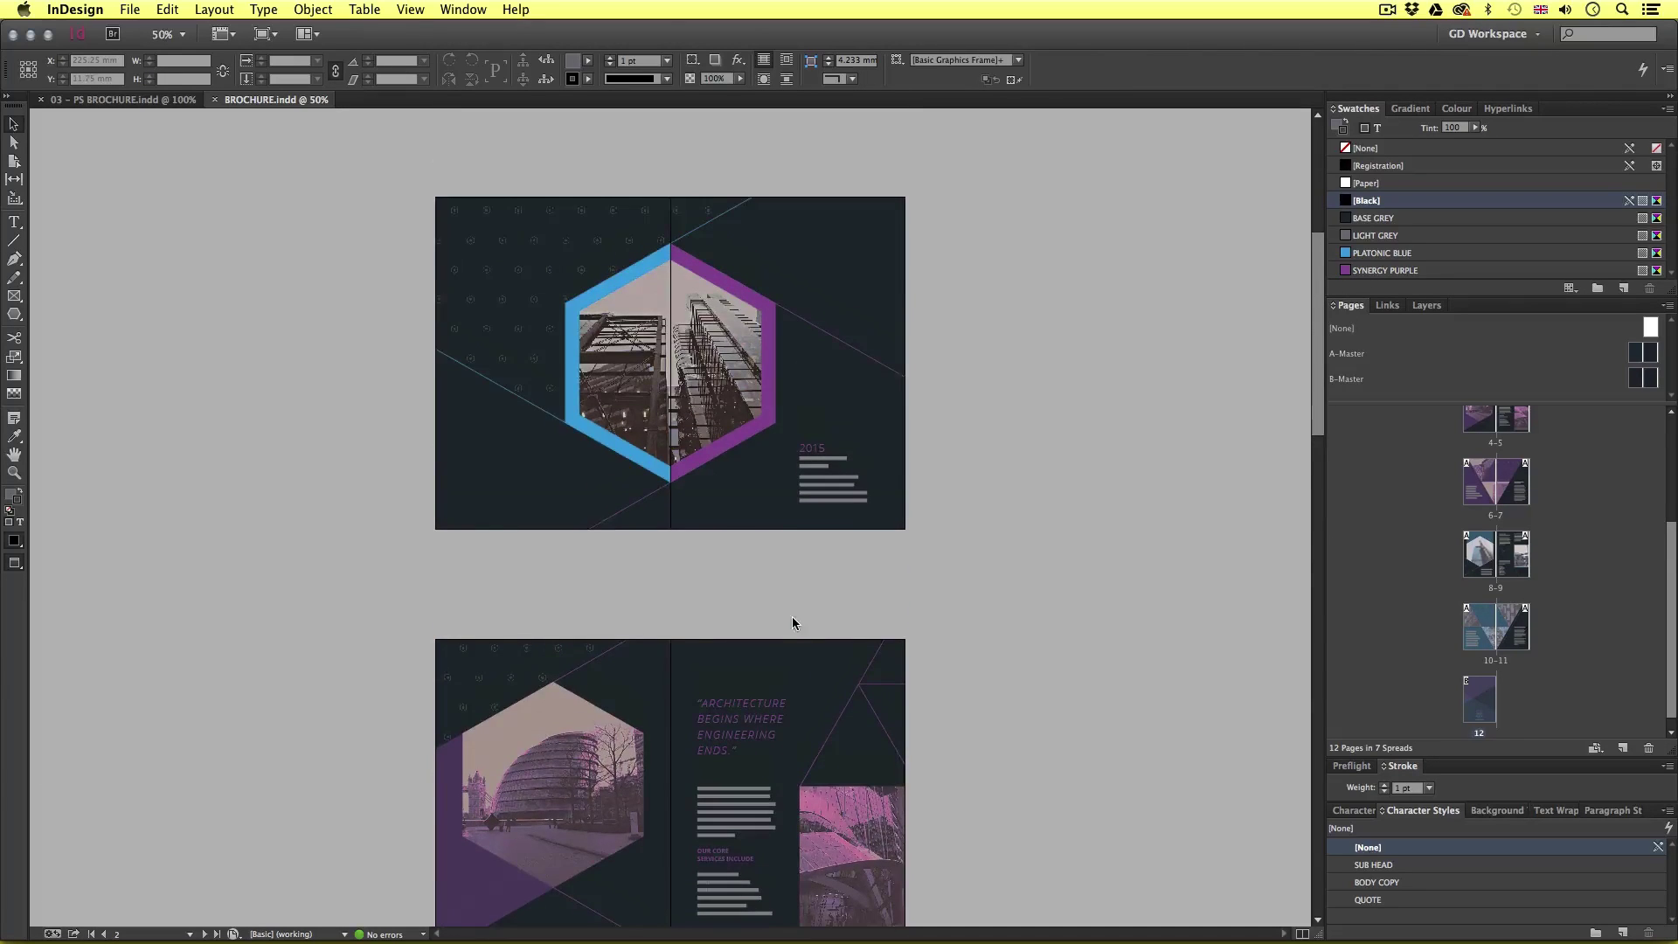
{"action": "scroll", "coordinate": [794, 625], "scroll_direction": "up", "scroll_amount": 3}
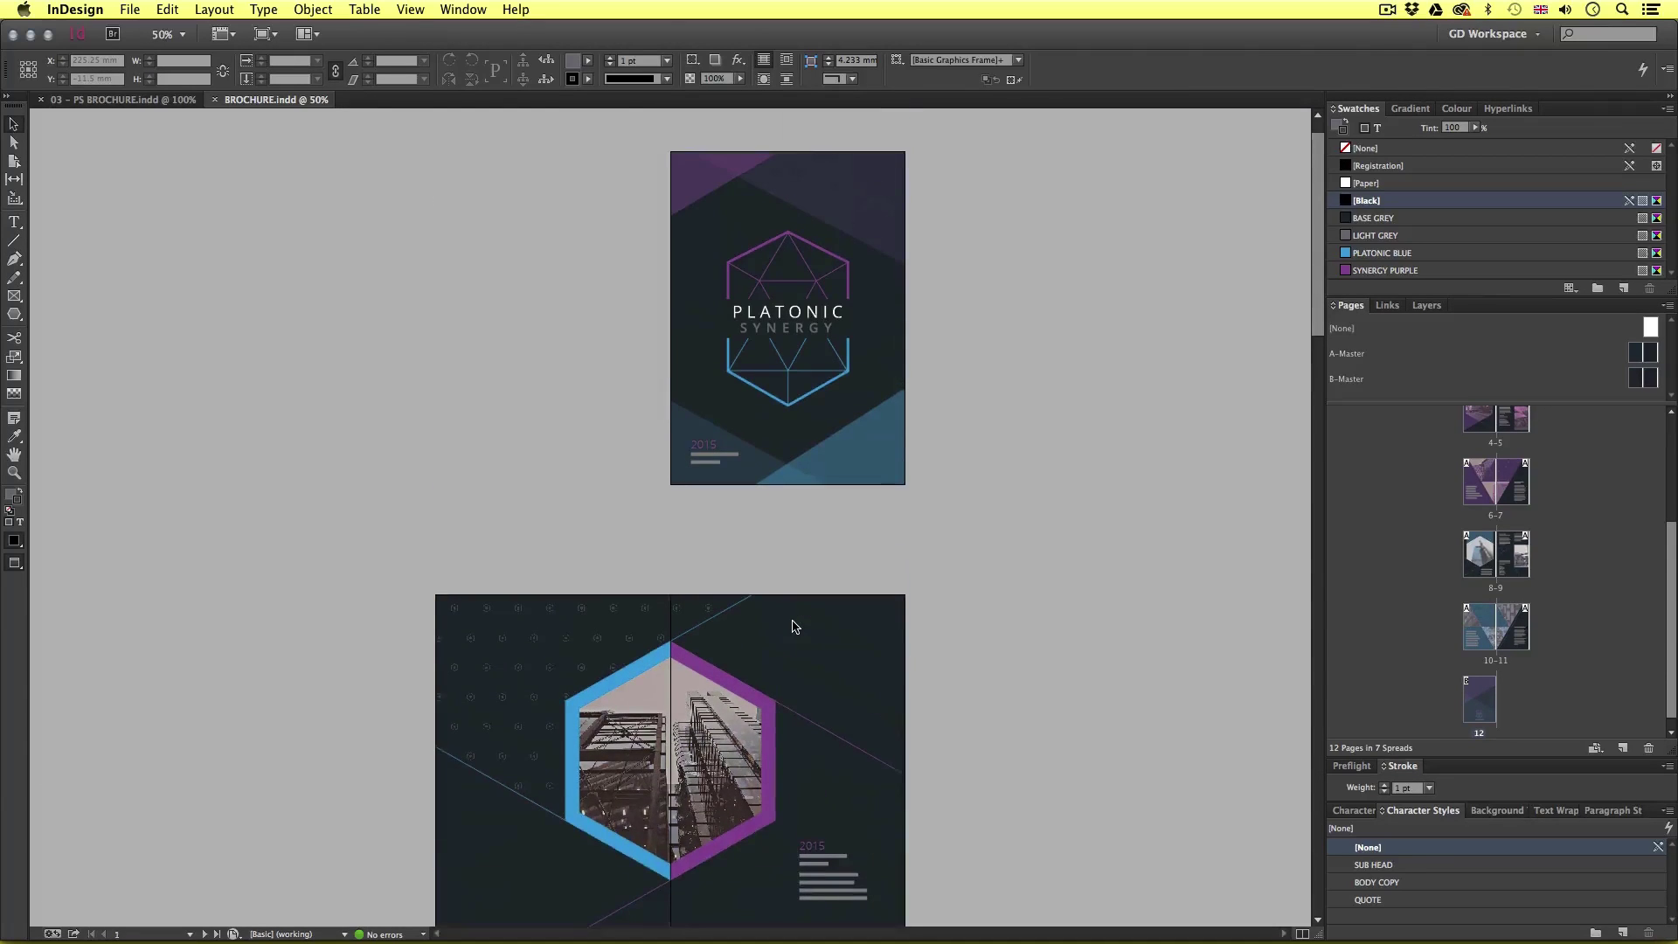
{"action": "scroll", "coordinate": [794, 627], "scroll_direction": "down", "scroll_amount": 5}
{"action": "key", "text": "z"}
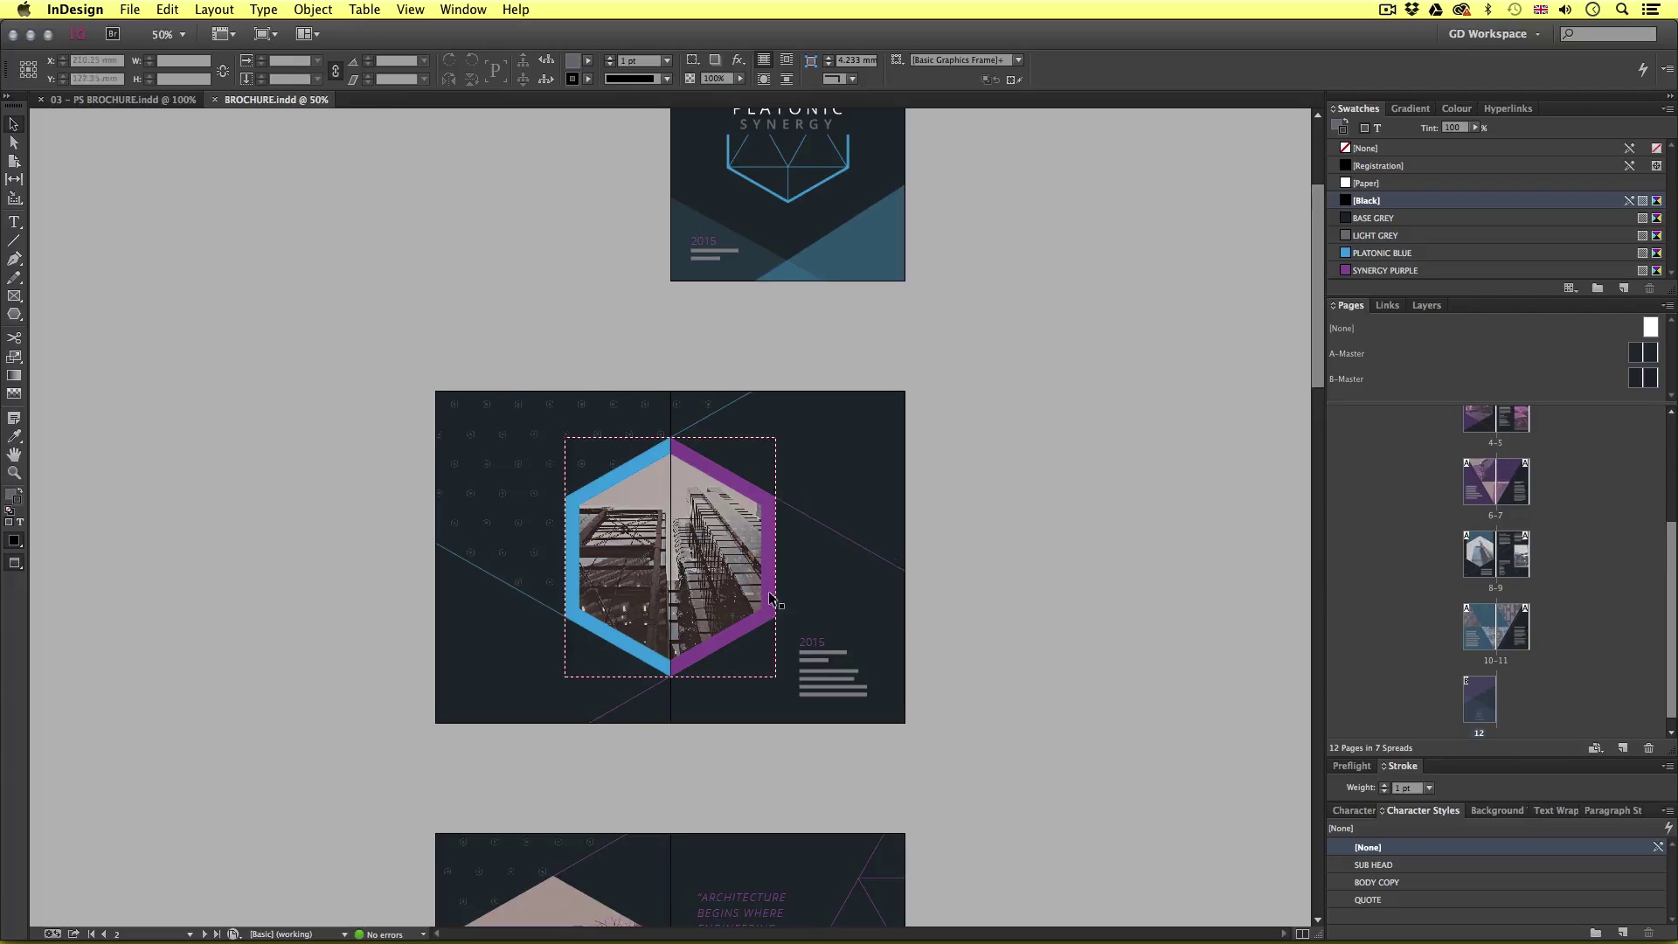
{"action": "left_click", "coordinate": [776, 599]}
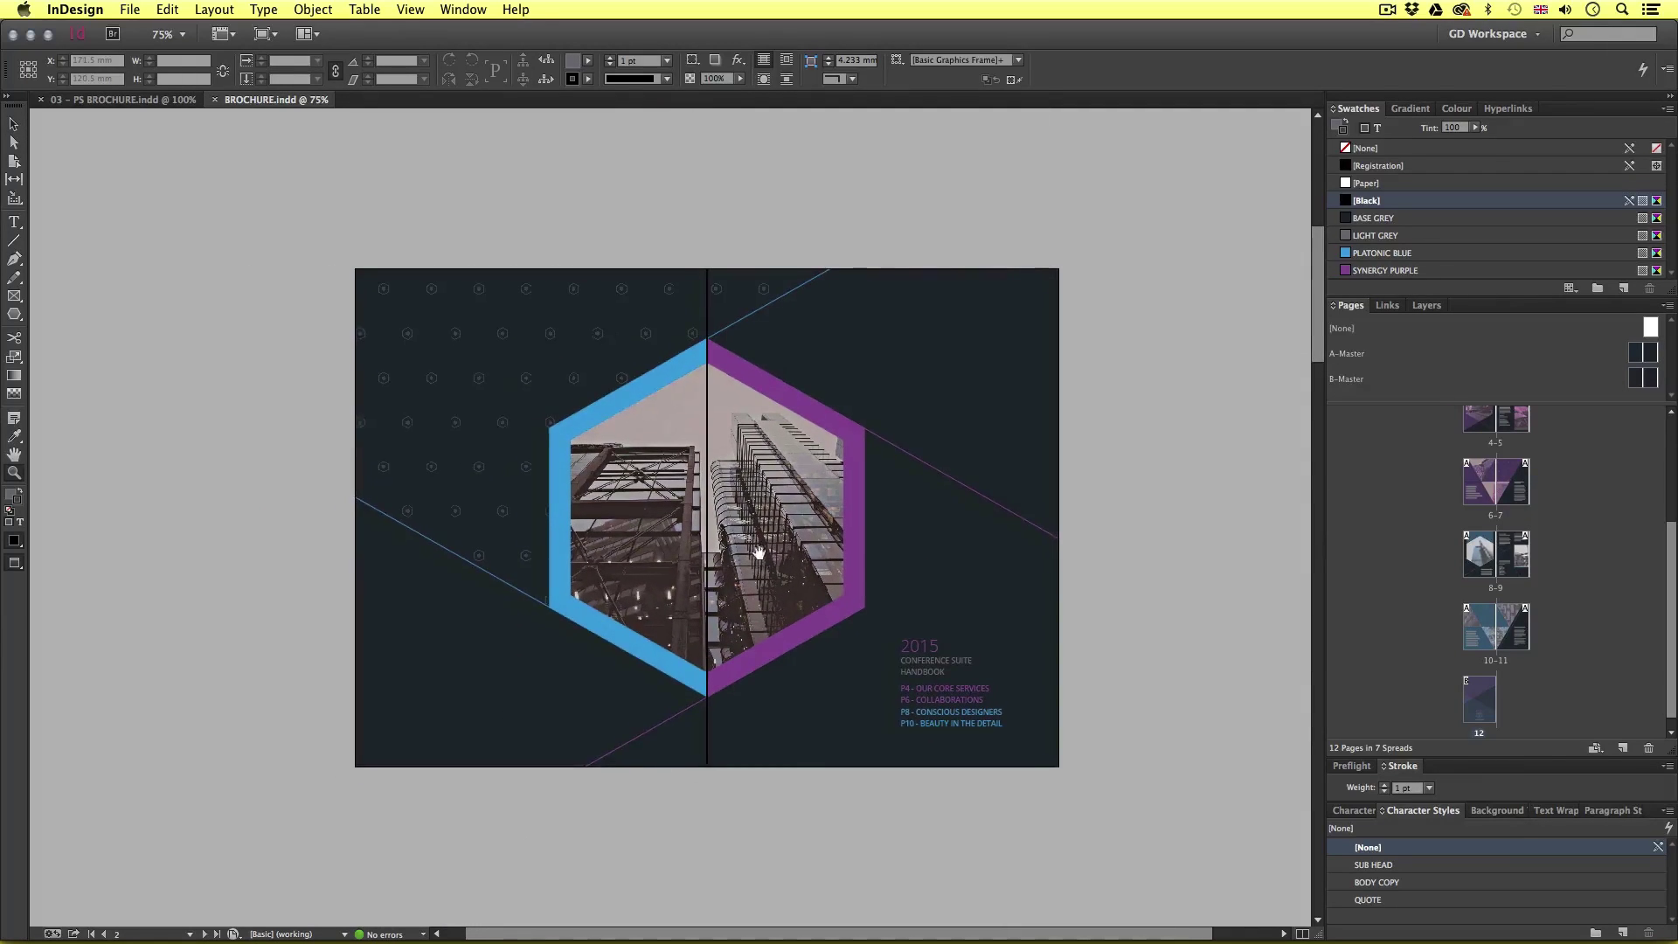
{"action": "scroll", "coordinate": [791, 600], "scroll_direction": "down", "scroll_amount": 5}
{"action": "scroll", "coordinate": [793, 603], "scroll_direction": "down", "scroll_amount": 5}
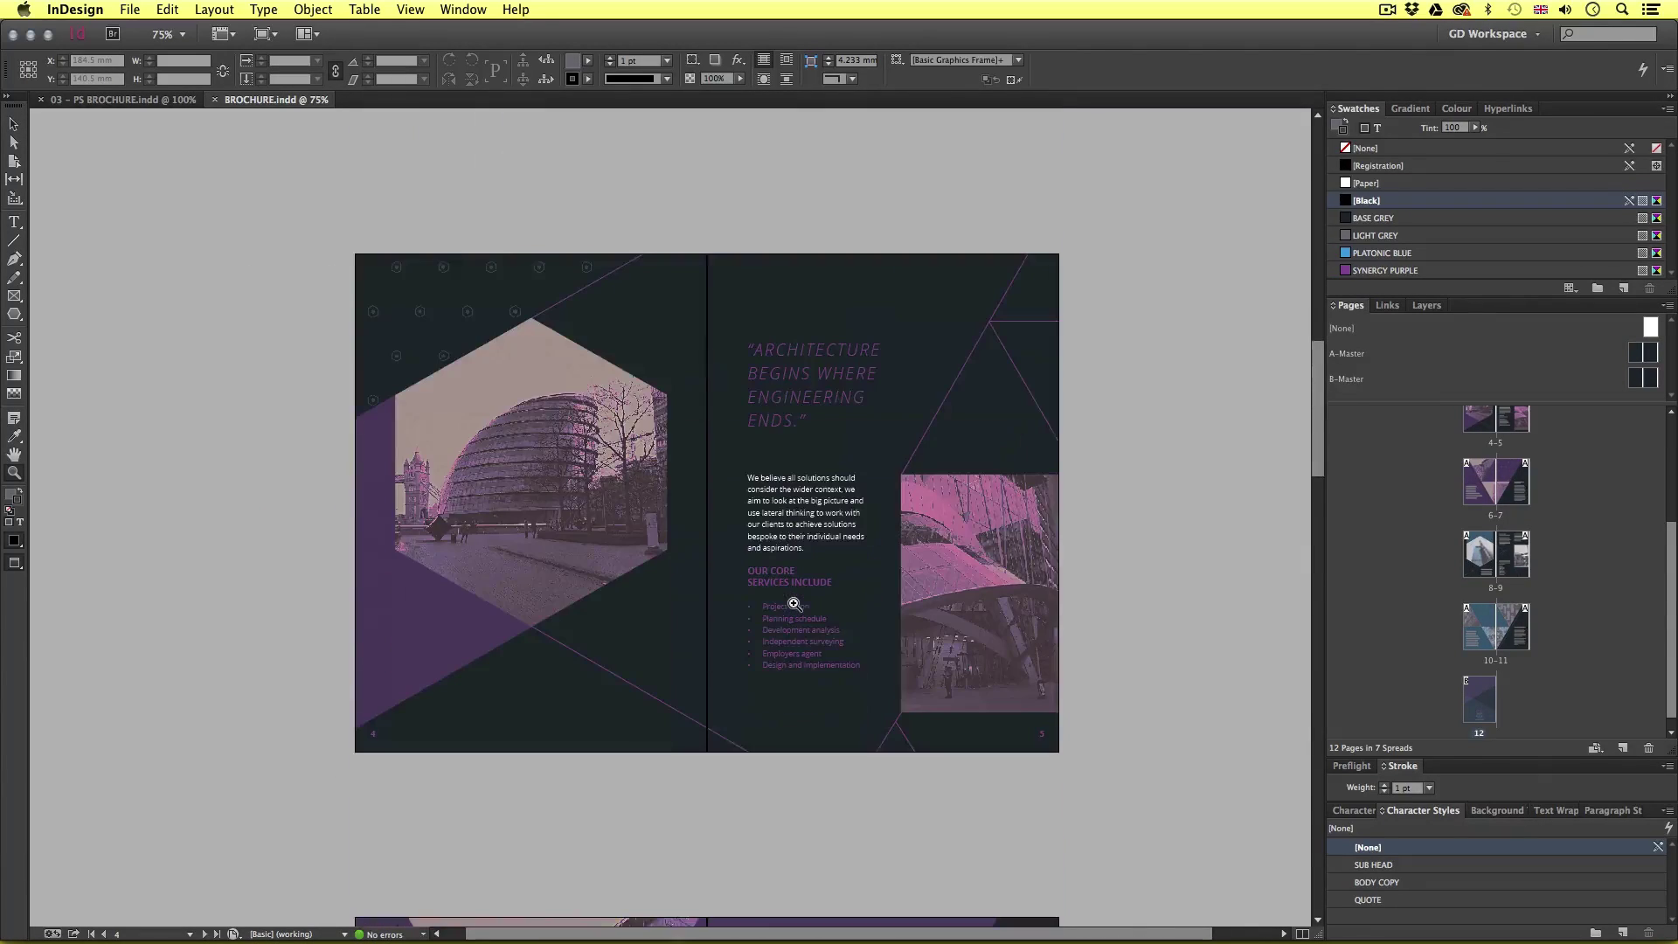